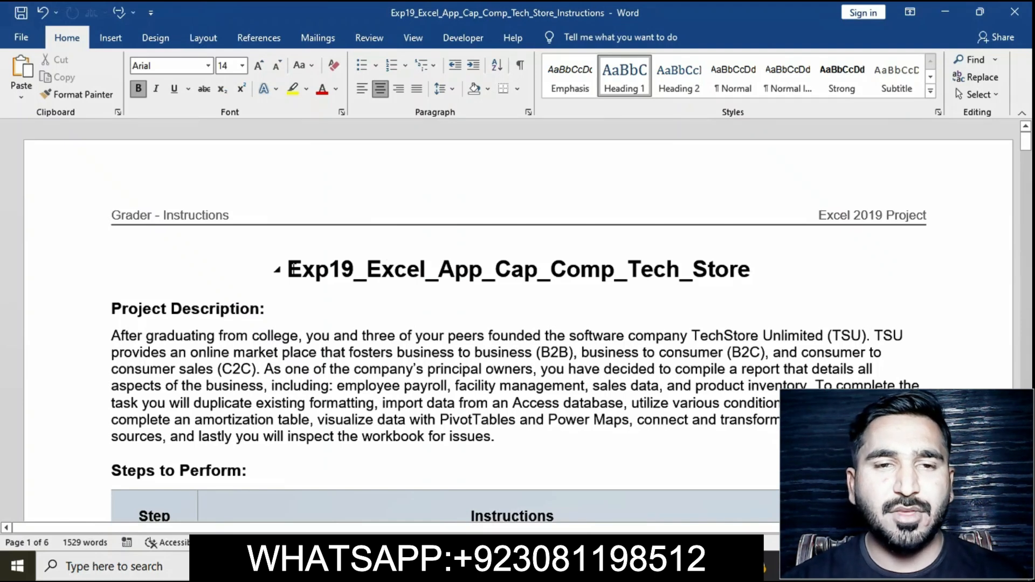
Step: Highlight the document title Exp19_Excel_App_Cap_Comp_Tech_Store in yellow
left_click_drag(287, 268, 731, 279)
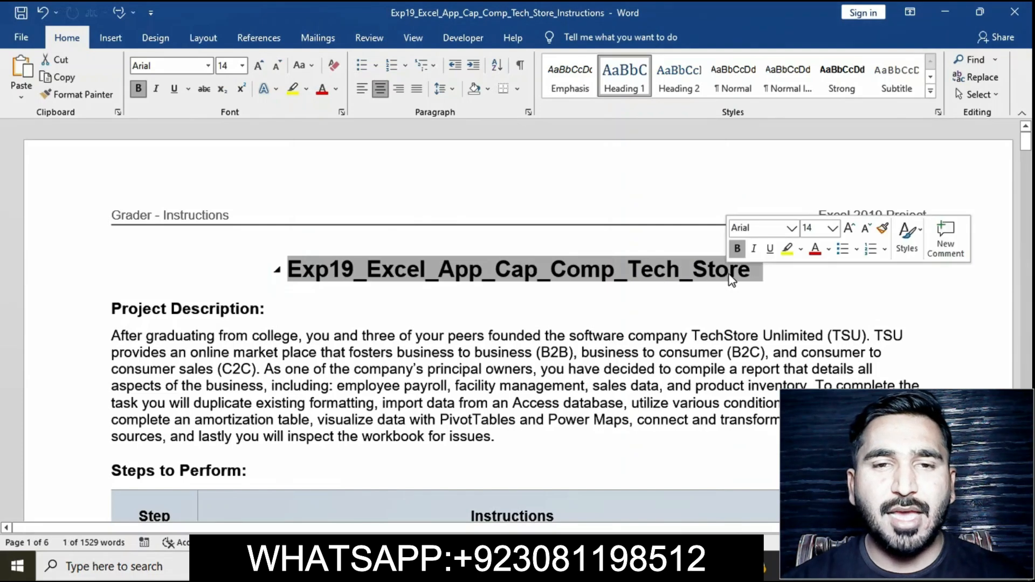
left_click(789, 253)
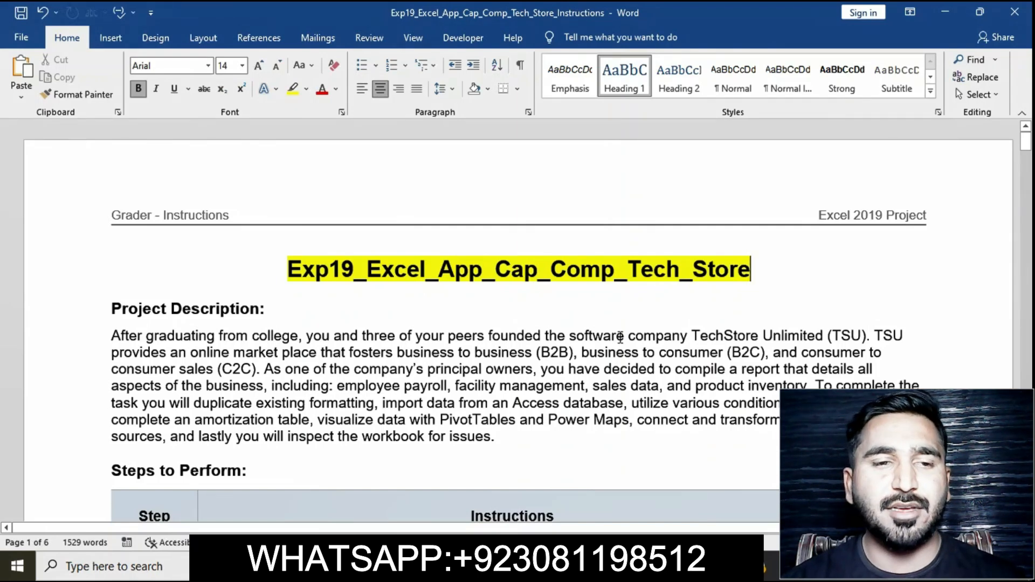
Step: Highlight the step 1 instruction text in the Steps to Perform table in yellow
scroll(619, 337, "down", 5)
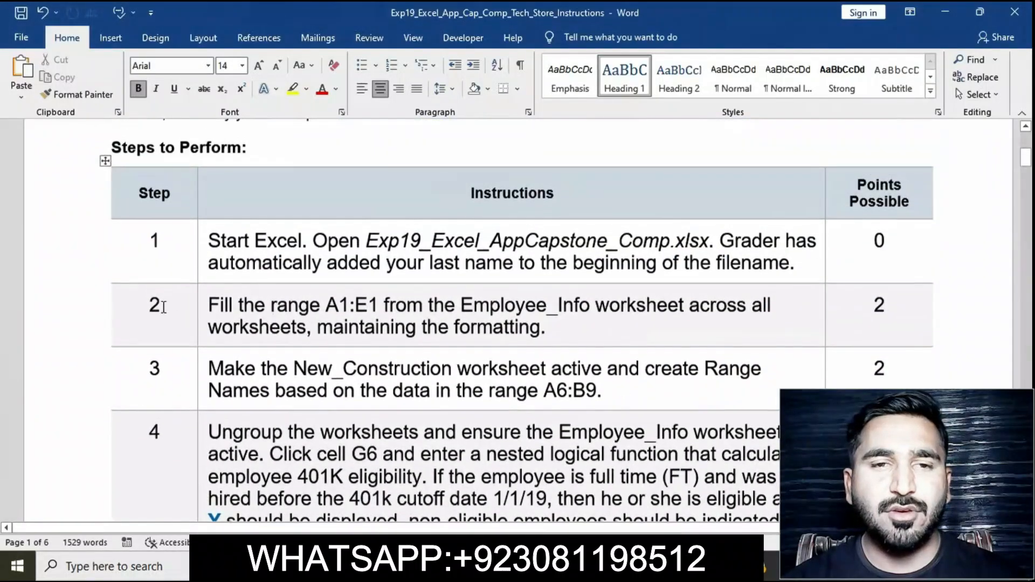
left_click(201, 247)
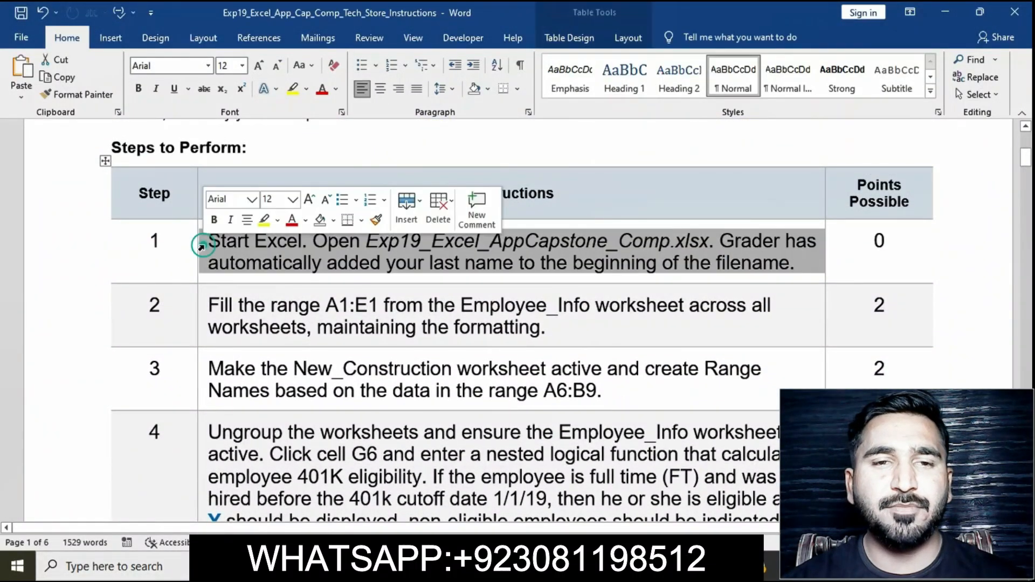
left_click(264, 221)
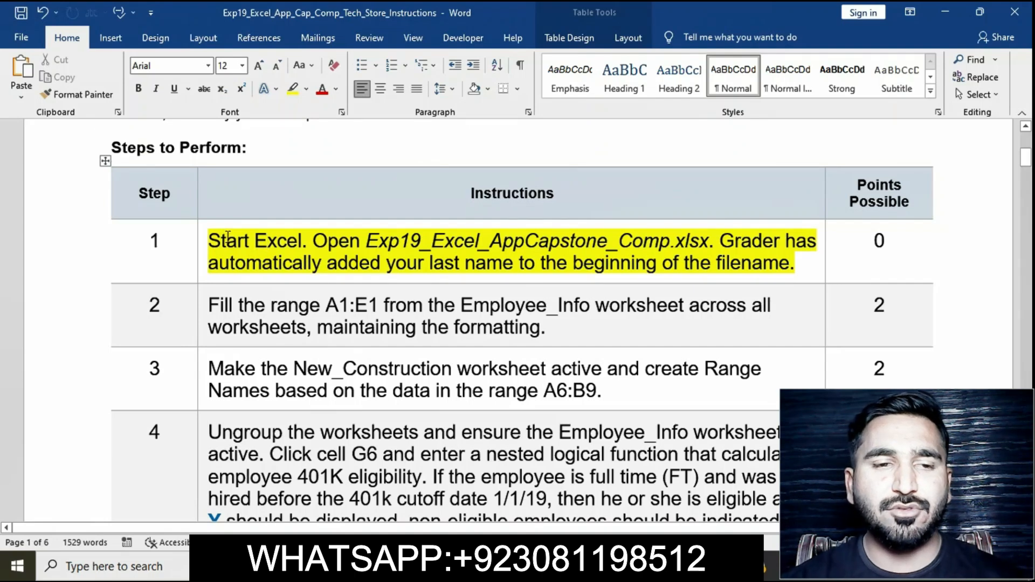
left_click(205, 240)
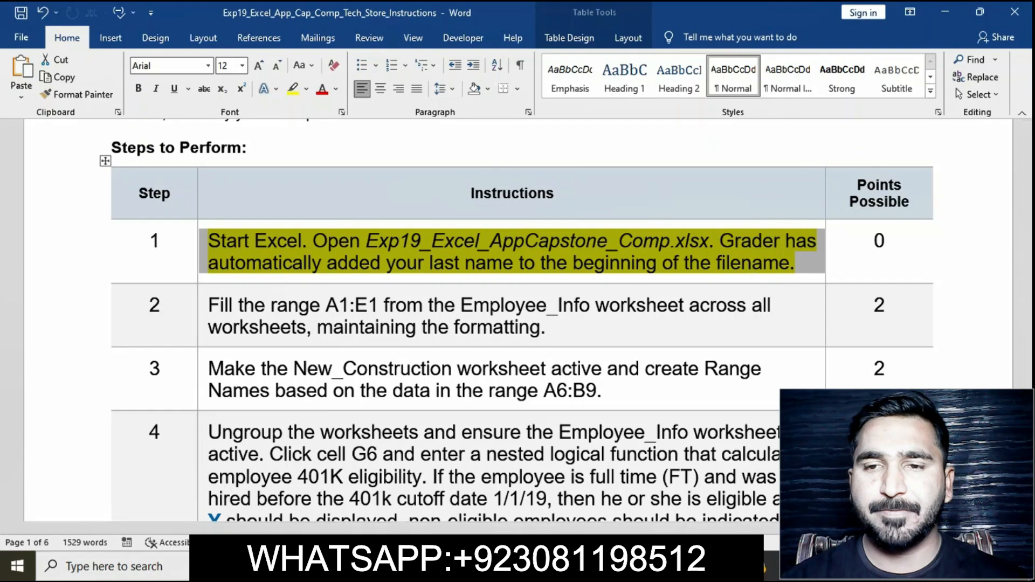
Step: Switch to the Excel workbook and browse its Employee_Info, New_Construction and Code worksheets
left_click(539, 566)
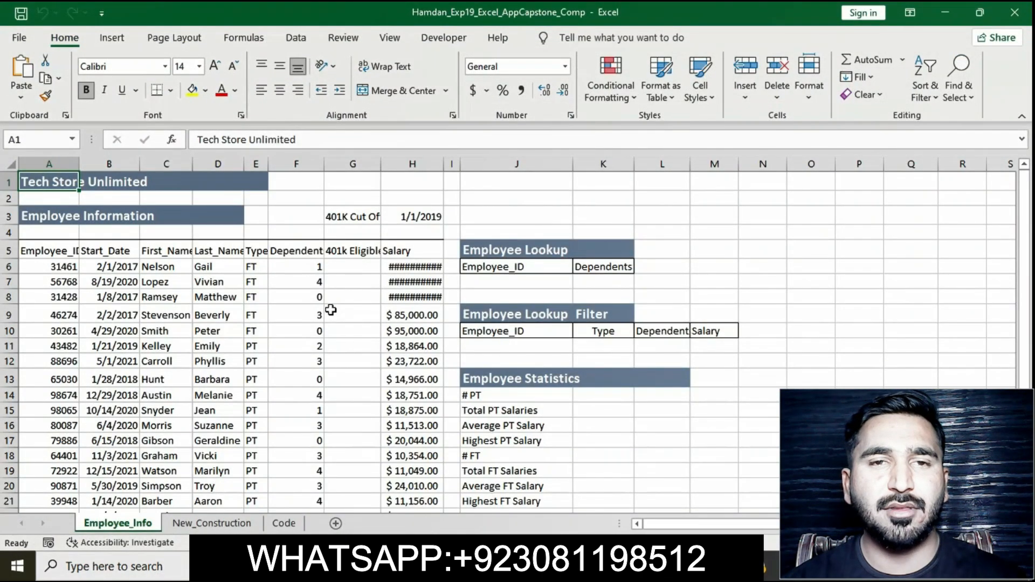
scroll(330, 307, "down", 7)
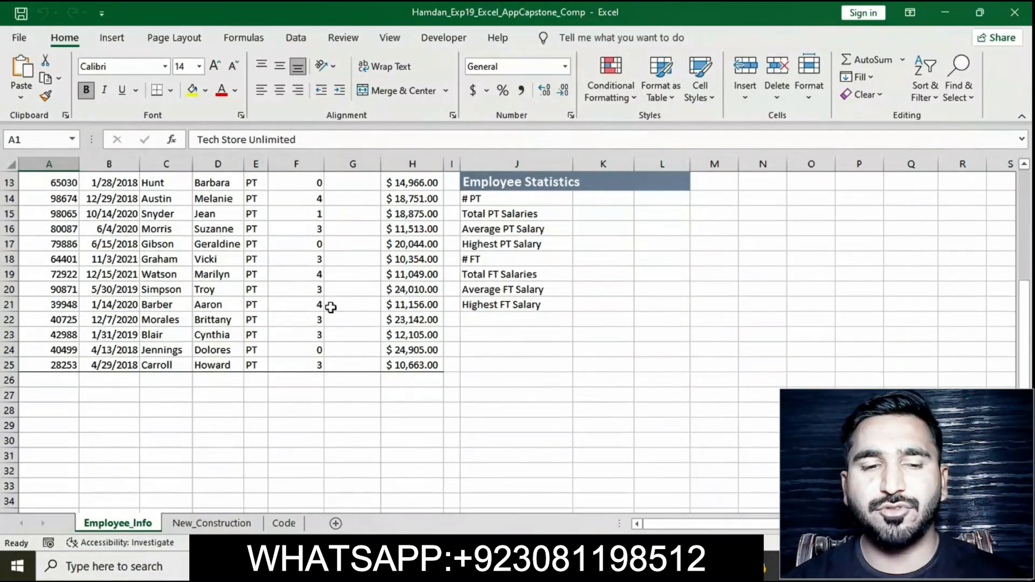
scroll(331, 307, "up", 7)
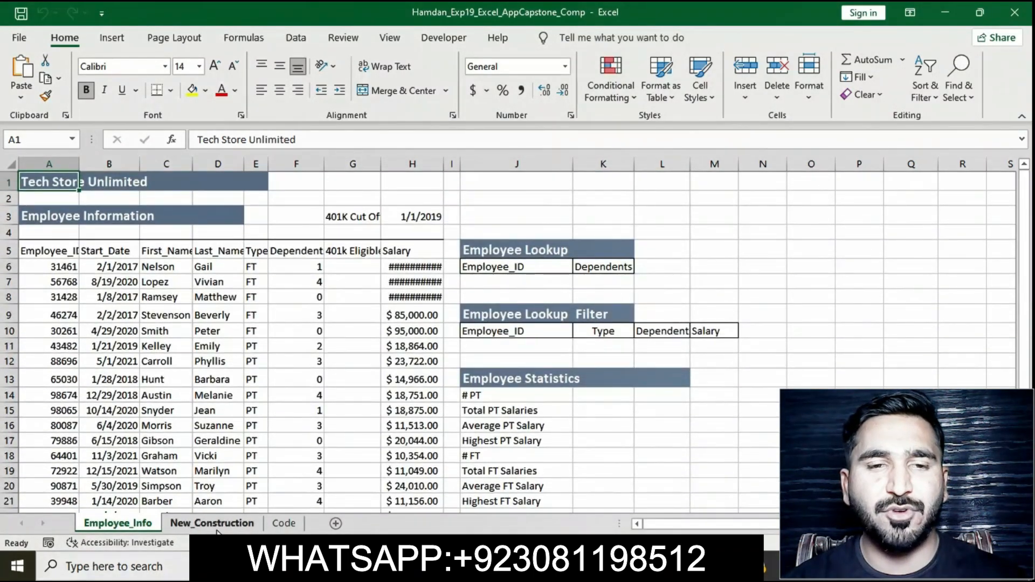
left_click(212, 523)
left_click(284, 523)
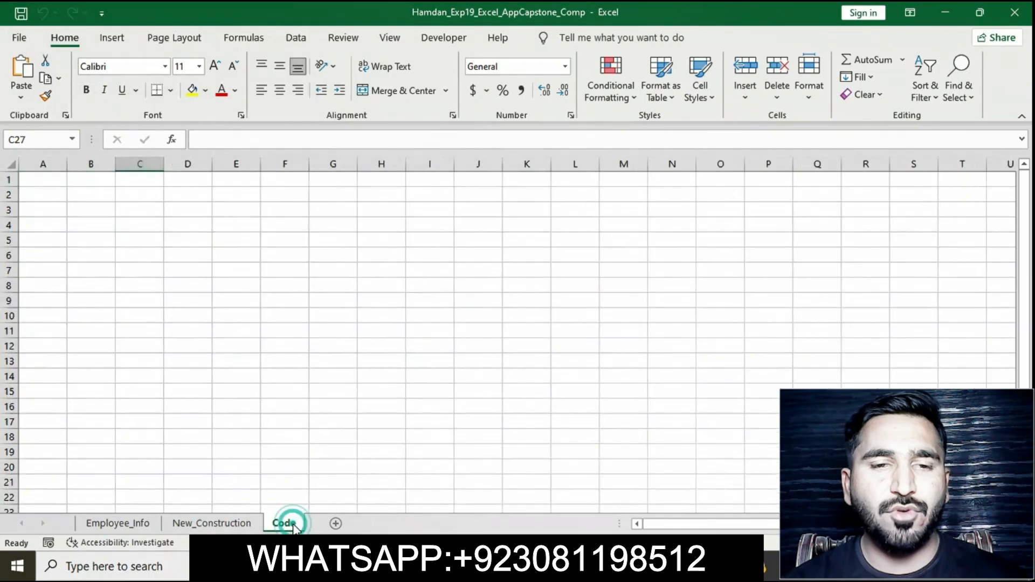
Step: Return to the instructions document and remove the yellow highlight from the step 1 instruction
left_click(620, 566)
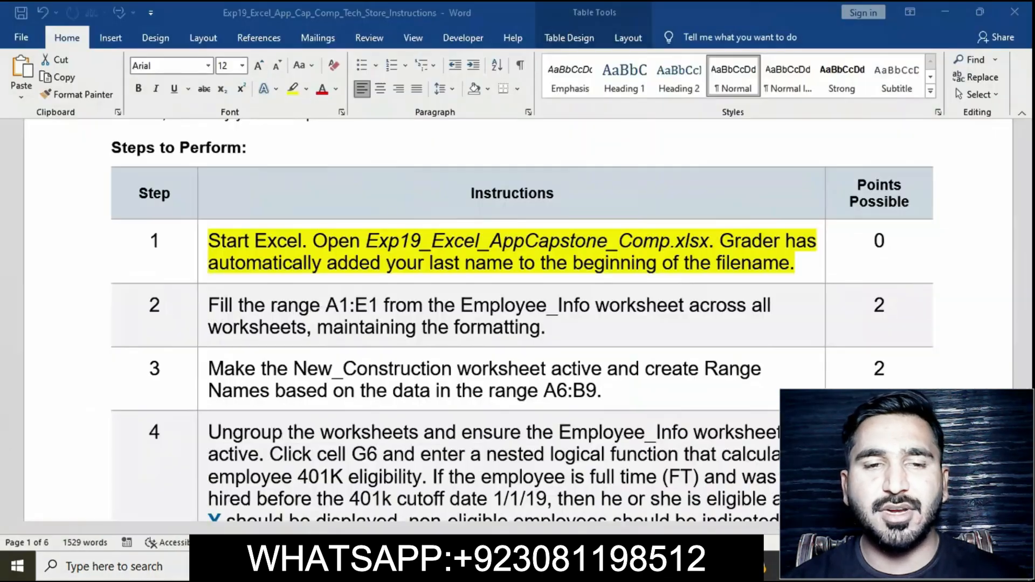
left_click(192, 248)
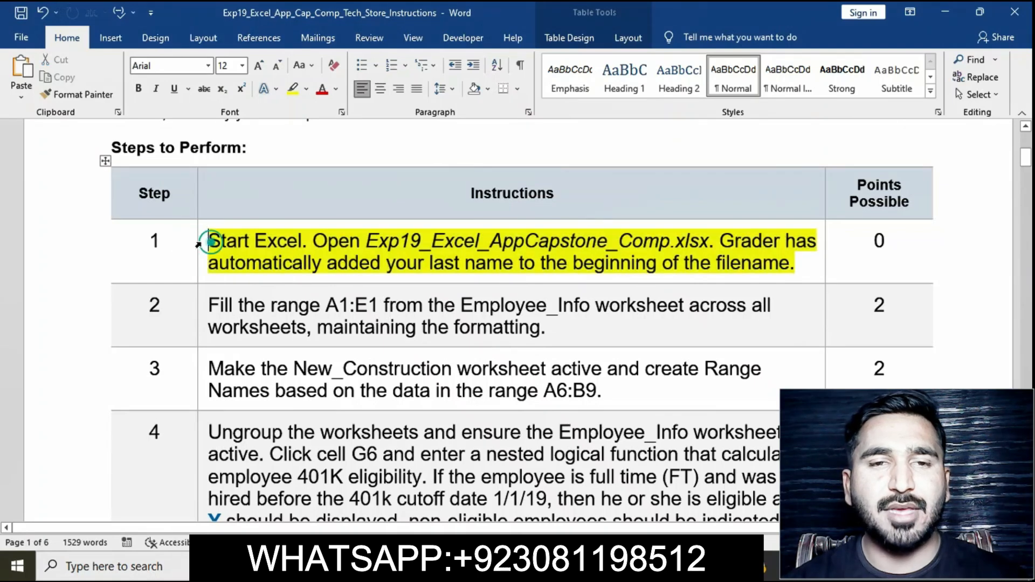
left_click(198, 245)
left_click(276, 274)
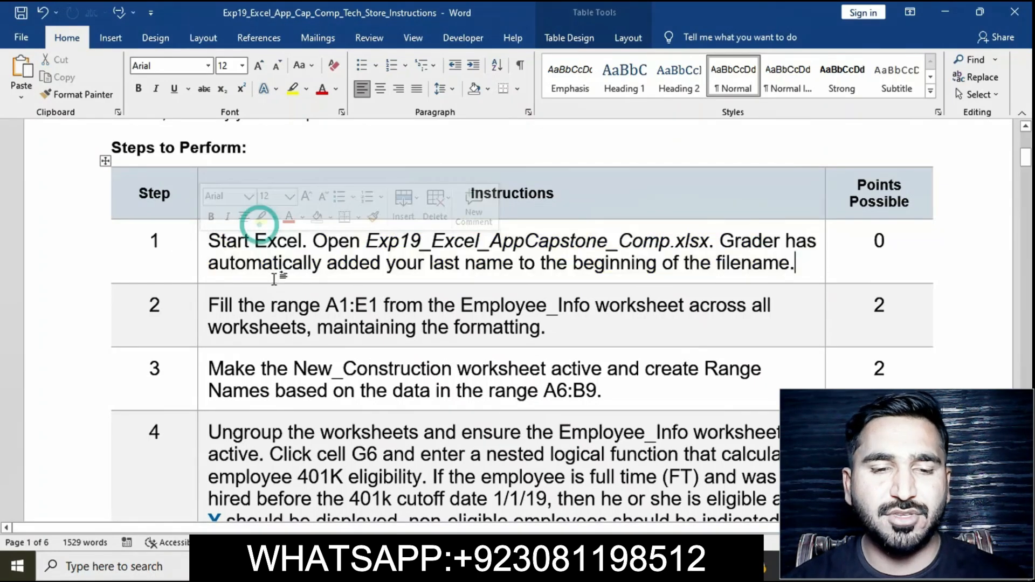
Step: Highlight the step 2 instruction text in yellow
scroll(275, 278, "down", 1)
left_click(200, 257)
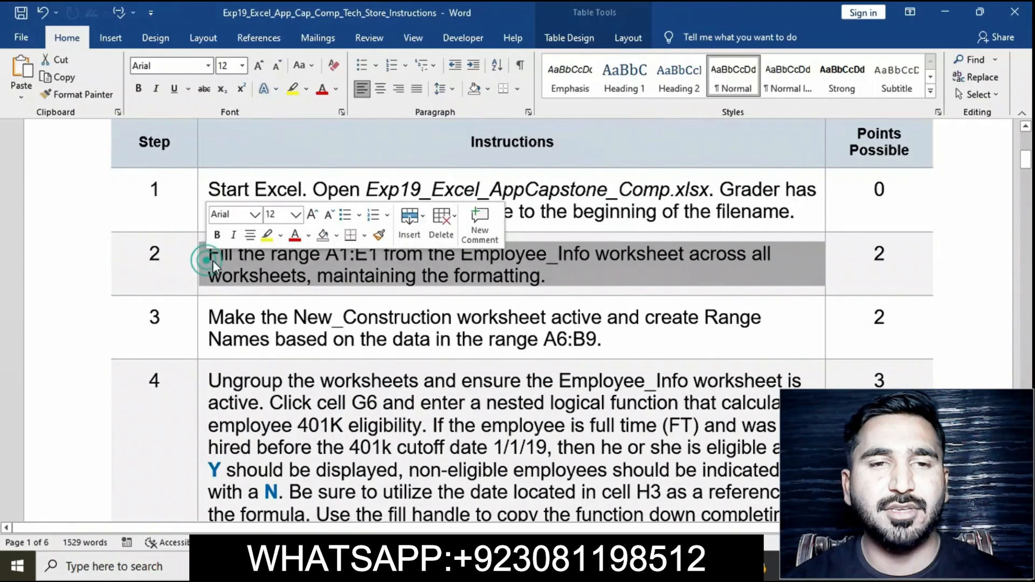
left_click(266, 236)
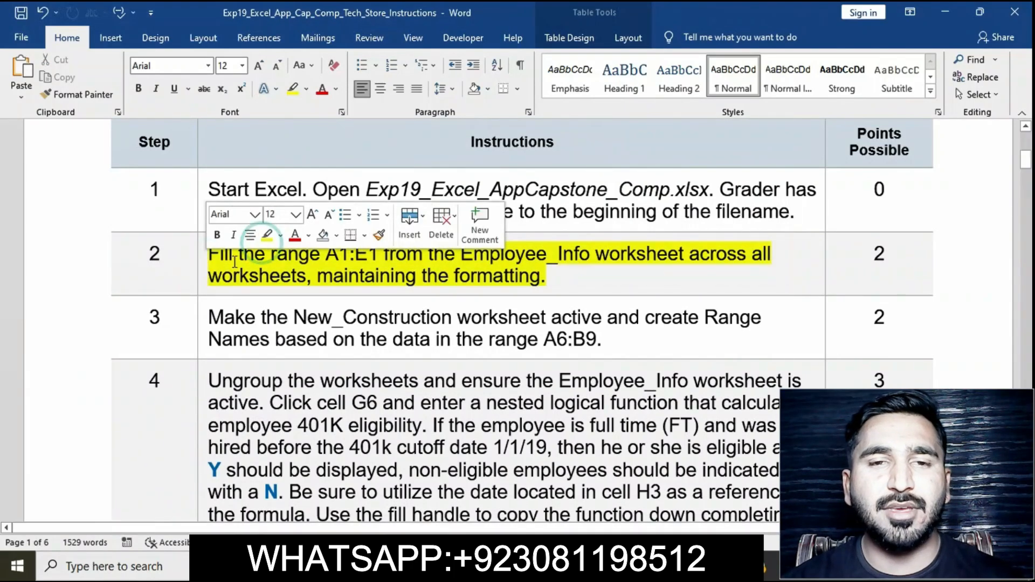
left_click(201, 264)
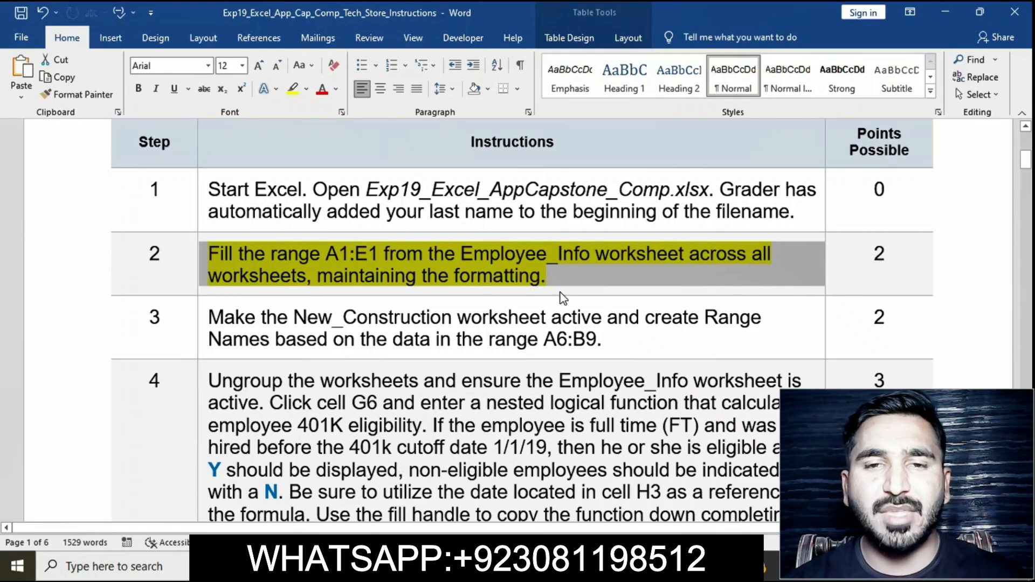
Step: Switch to the workbook and browse the Employee_Info, New_Construction and Code worksheets, ending on Employee_Info
left_click(615, 566)
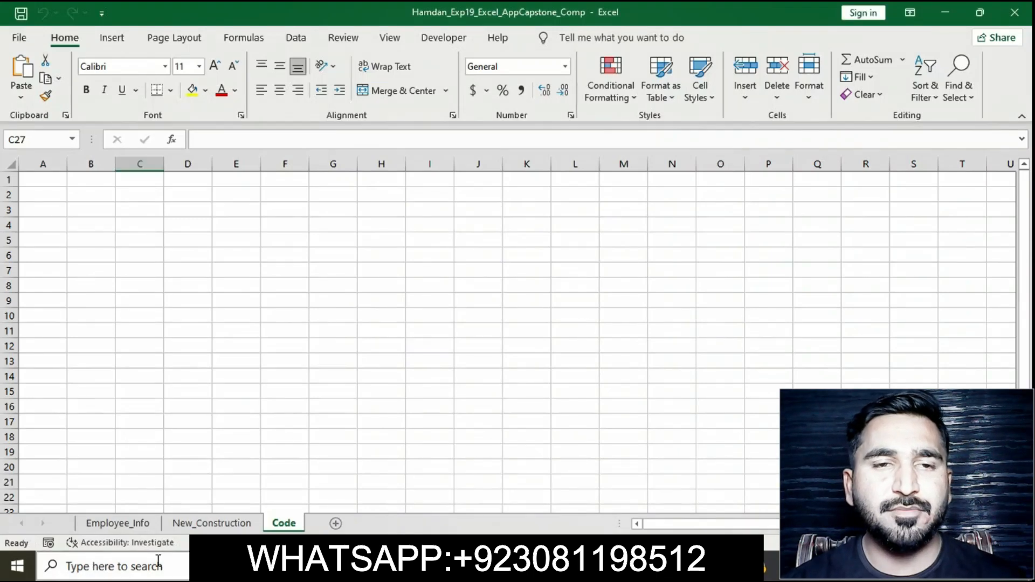
left_click(133, 521)
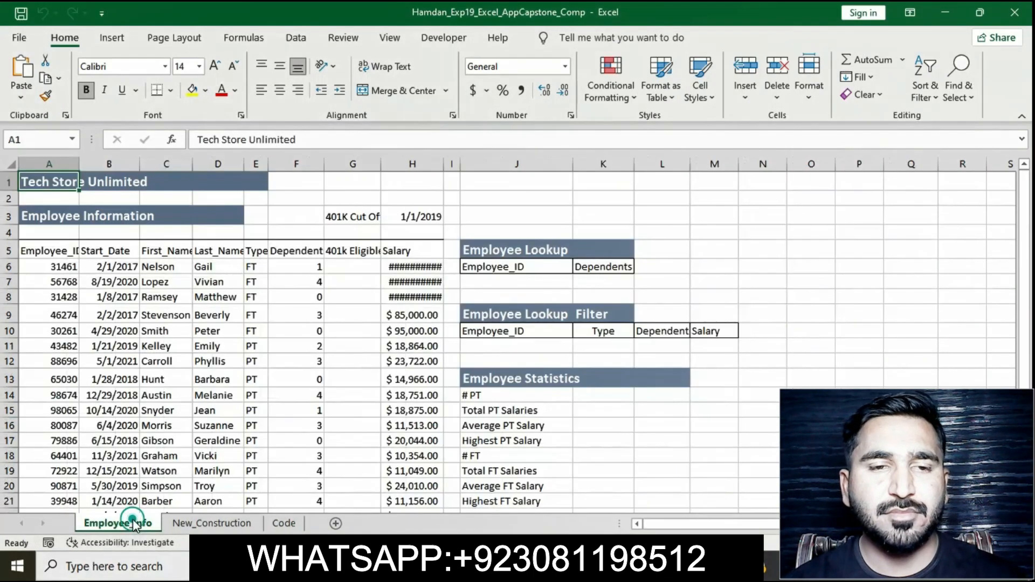
left_click(220, 526)
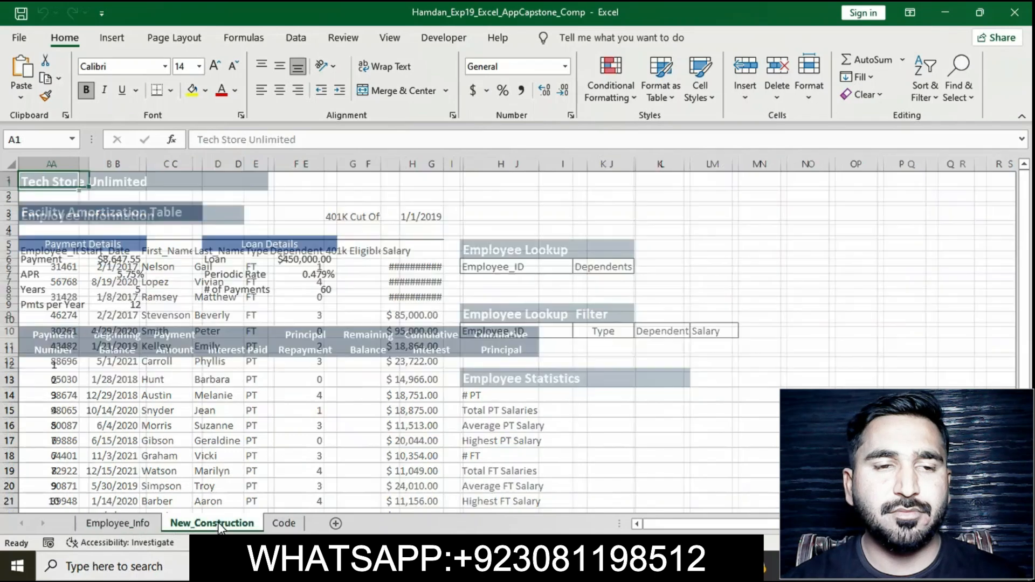
left_click(279, 523)
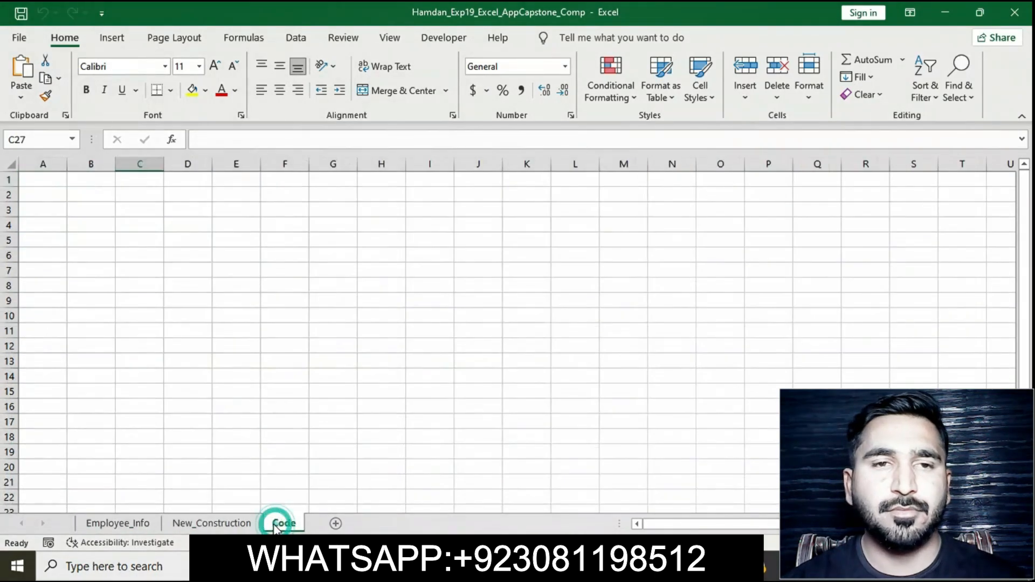
left_click(120, 526)
left_click(120, 529)
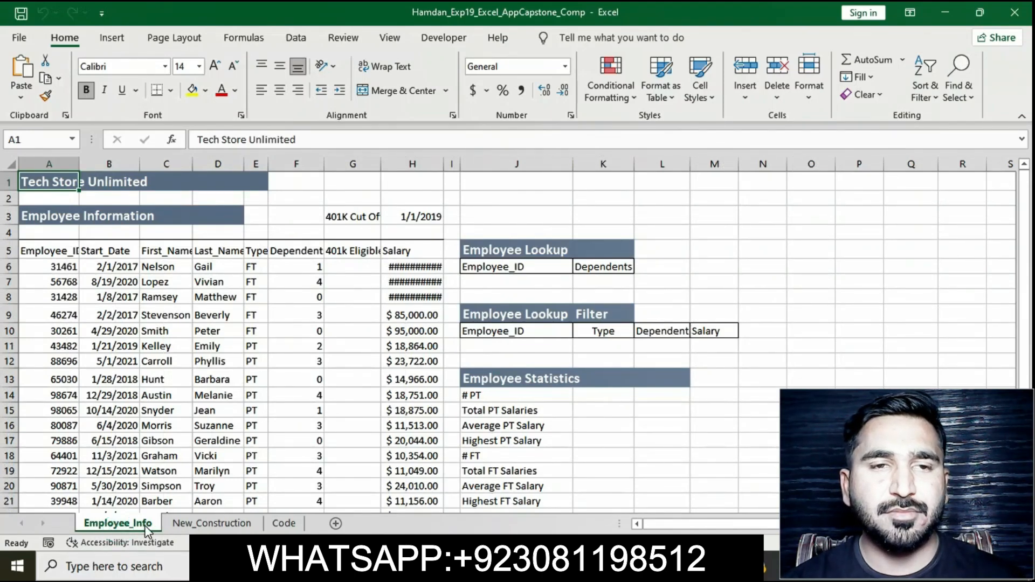
left_click(210, 523)
left_click(111, 525)
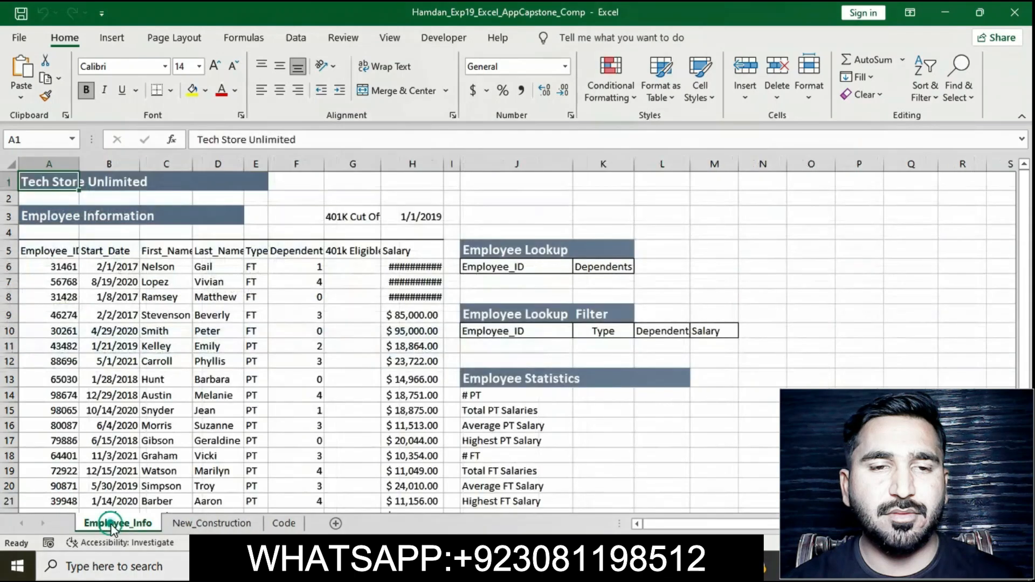
Step: Copy the range reference A1:E1 from the instructions and select A1:E1 on the Employee_Info worksheet
key("alt+Tab")
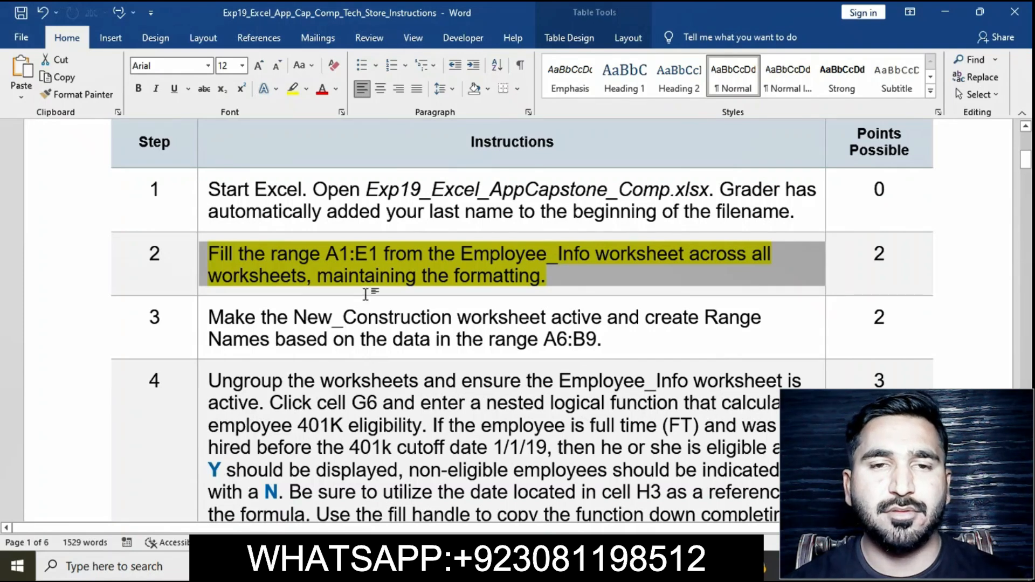
left_click(335, 254)
left_click_drag(326, 254, 380, 257)
key("ctrl+c")
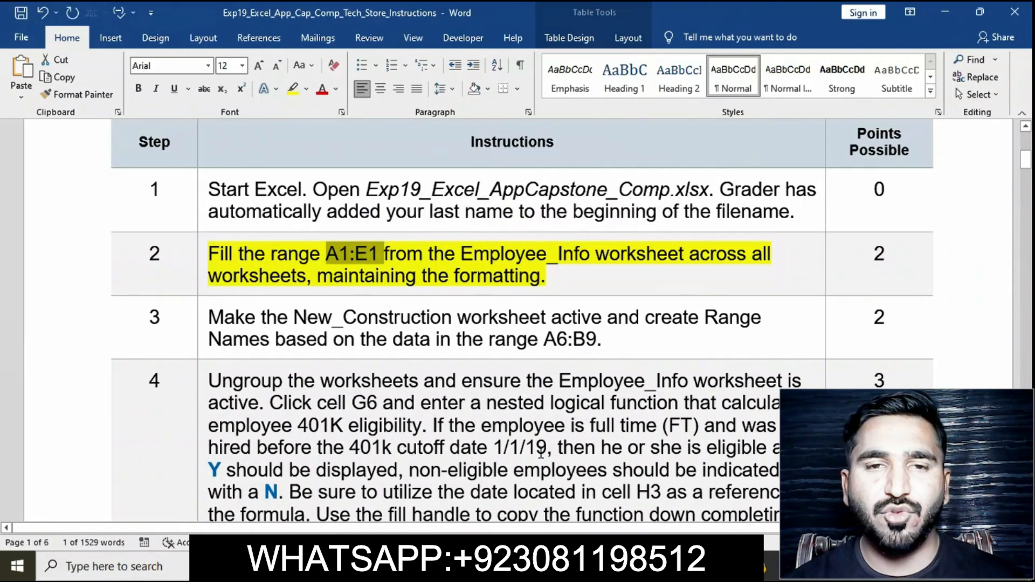
left_click(401, 566)
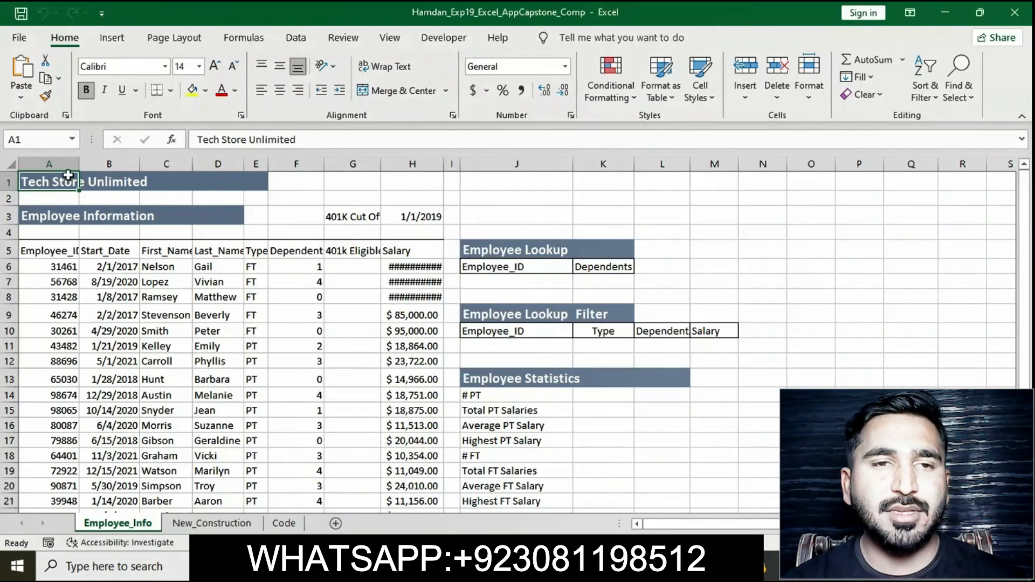
left_click(40, 137)
key("ctrl+v")
key("Return")
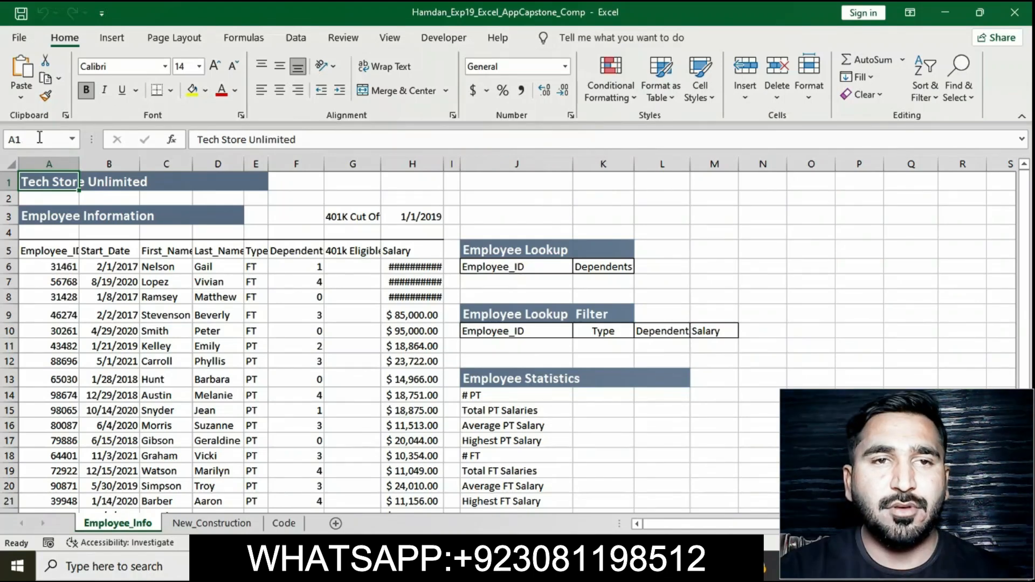
left_click_drag(49, 182, 258, 182)
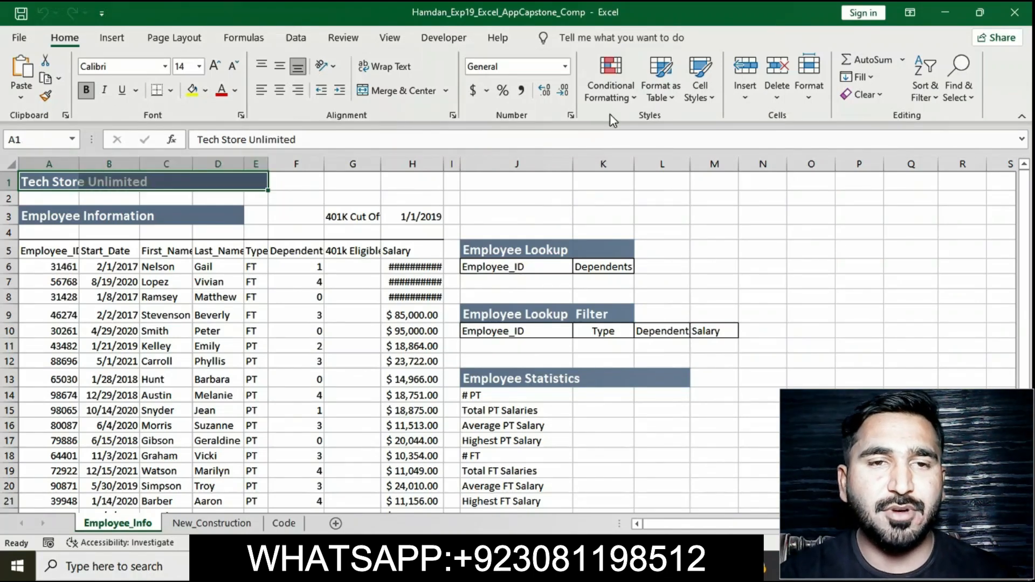
left_click(875, 76)
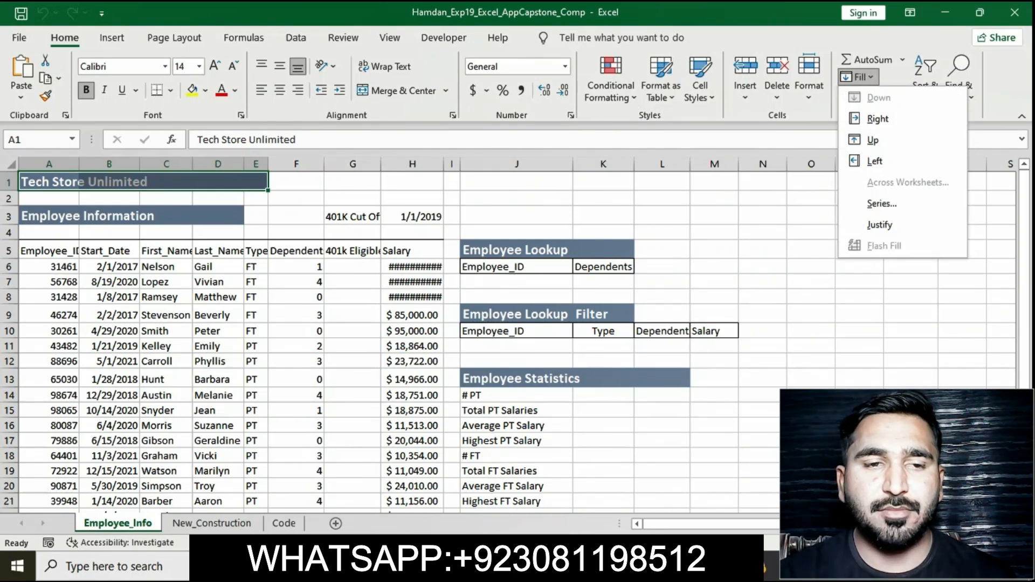
left_click(203, 529)
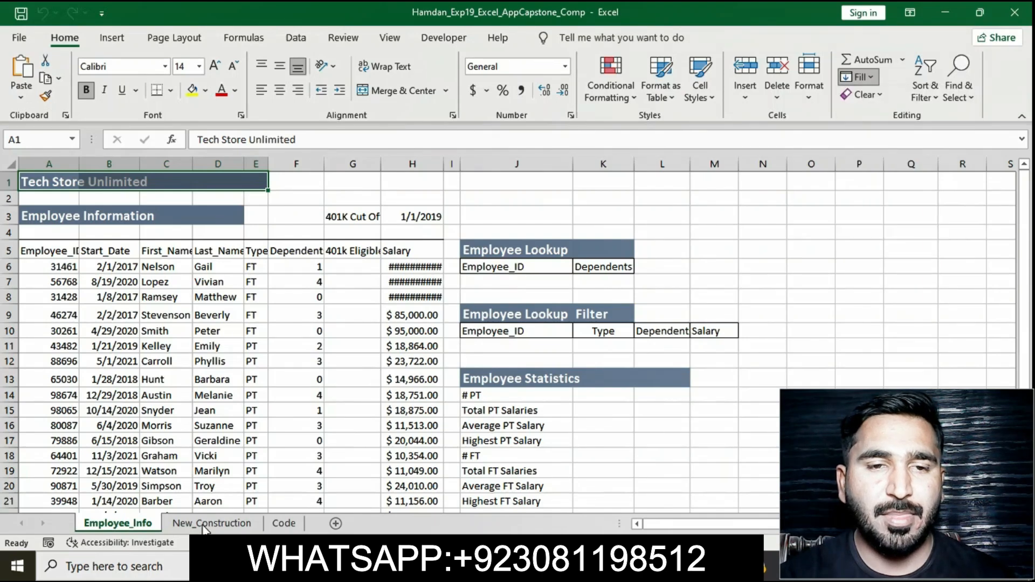
left_click(203, 527)
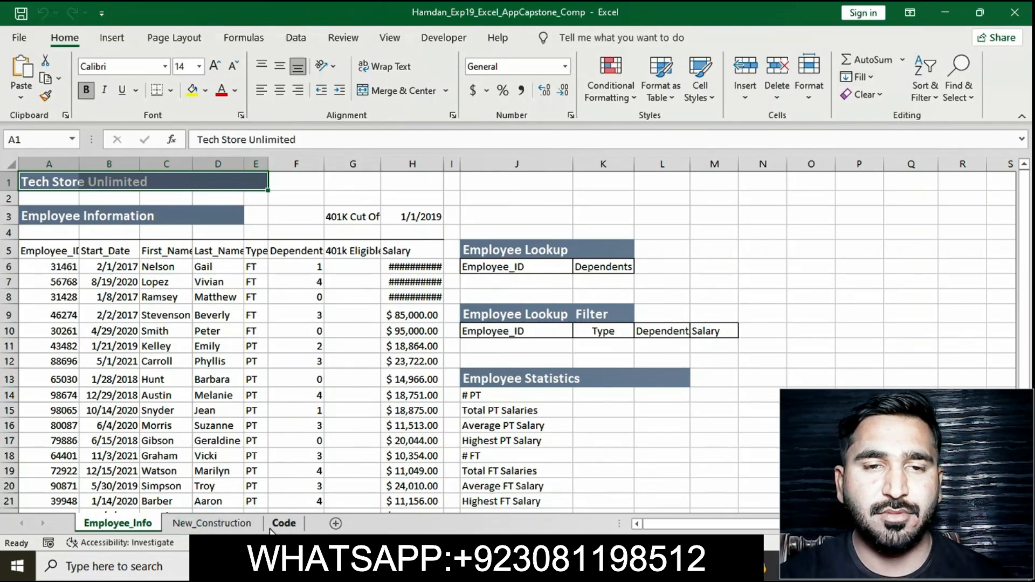
Step: Group the Employee_Info, New_Construction and Code sheets and fill A1:E1 across worksheets using the Formats option
left_click(251, 526, "ctrl")
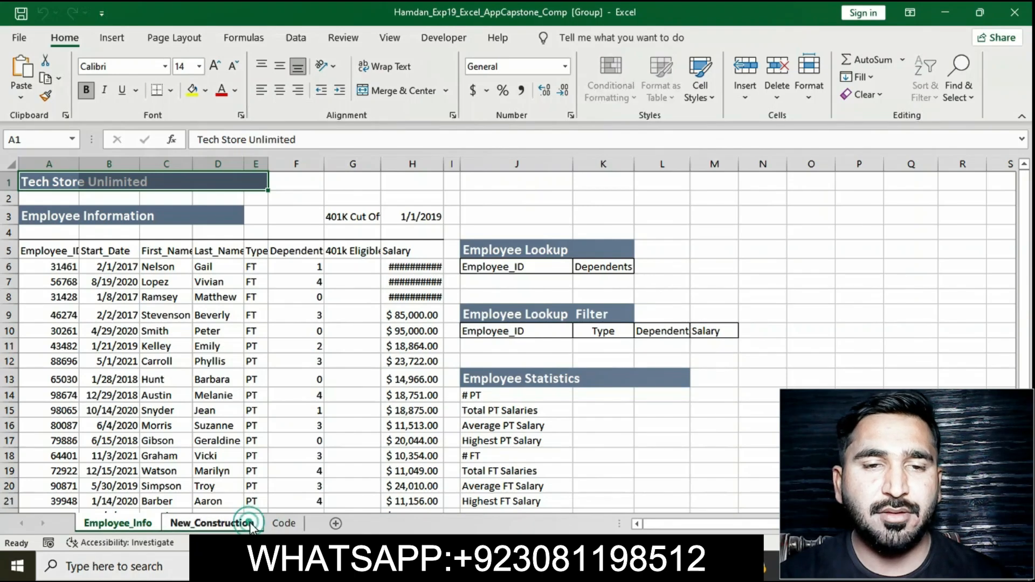
left_click(280, 521, "ctrl")
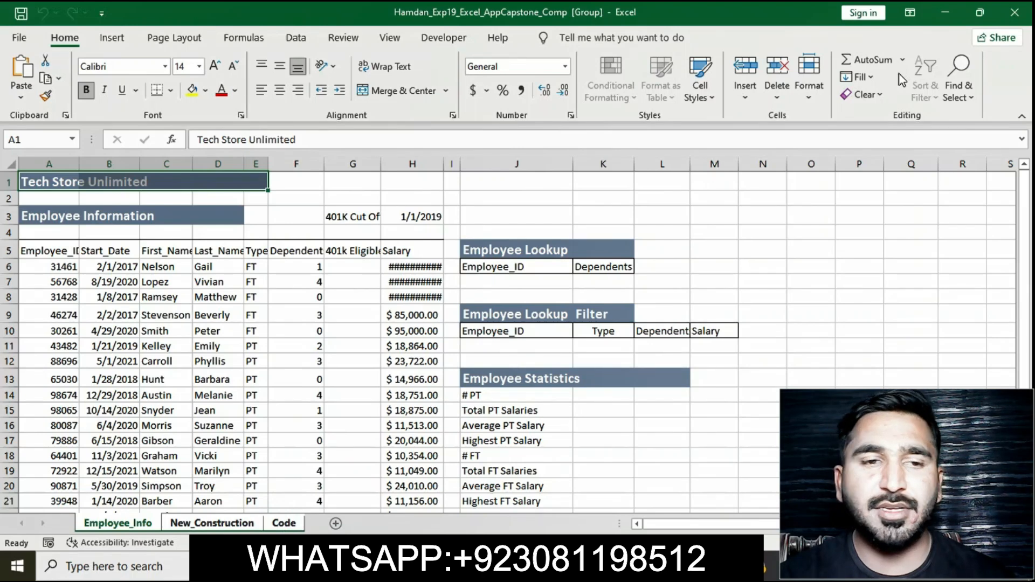
left_click(876, 77)
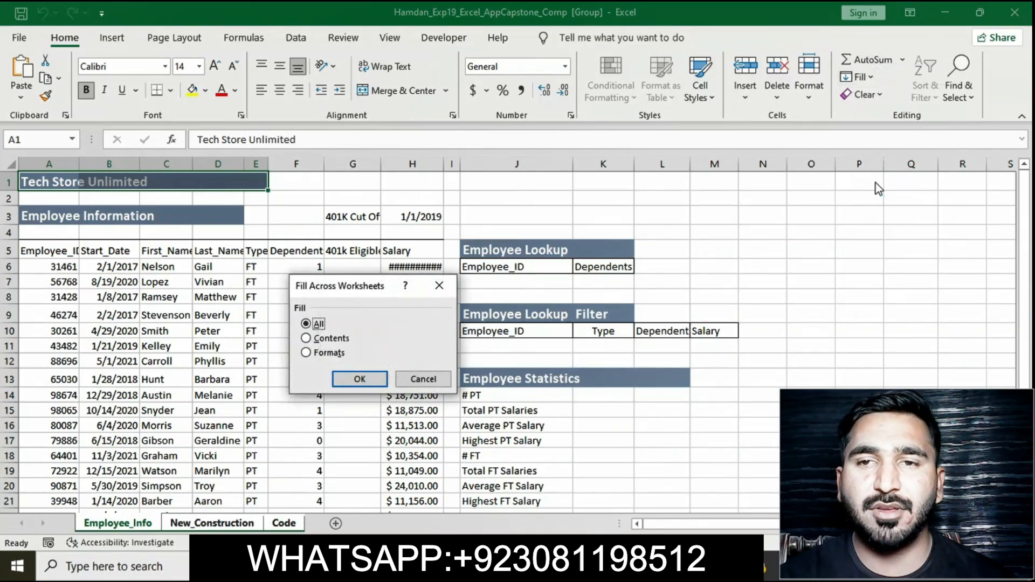
left_click(309, 354)
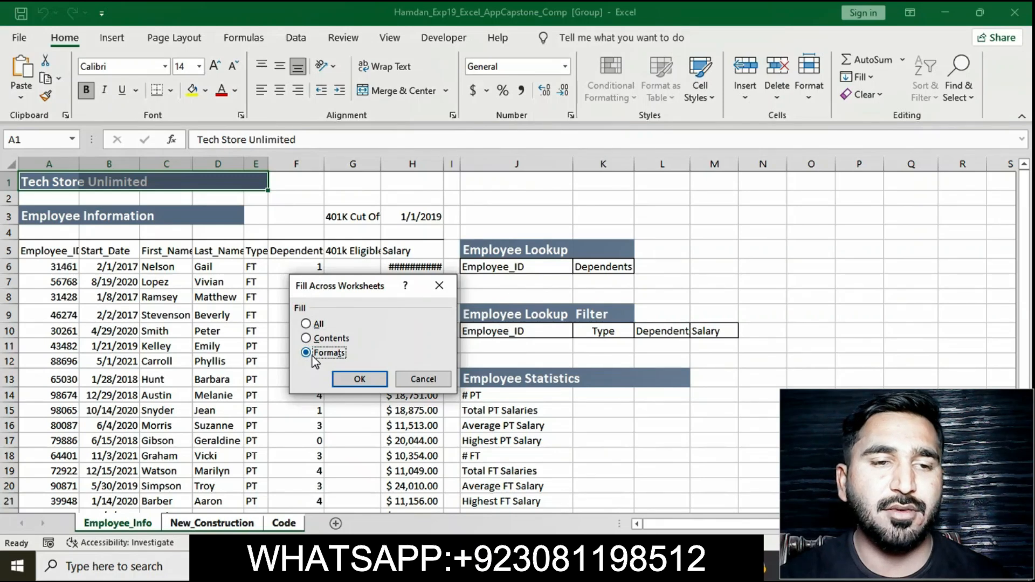
left_click(347, 378)
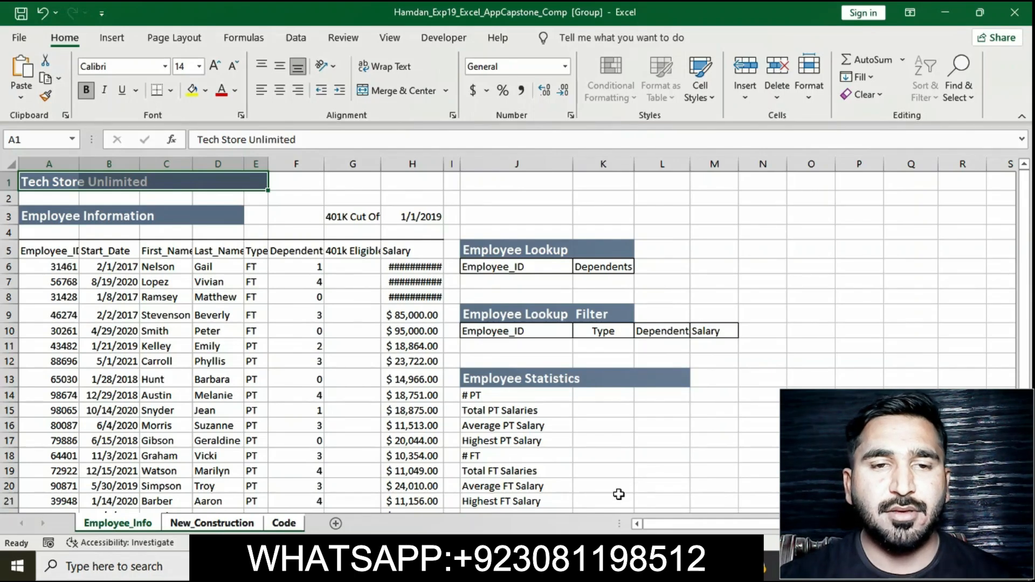
Step: Switch to the instructions document and remove the yellow highlight from the step 2 instruction
key("alt+Tab")
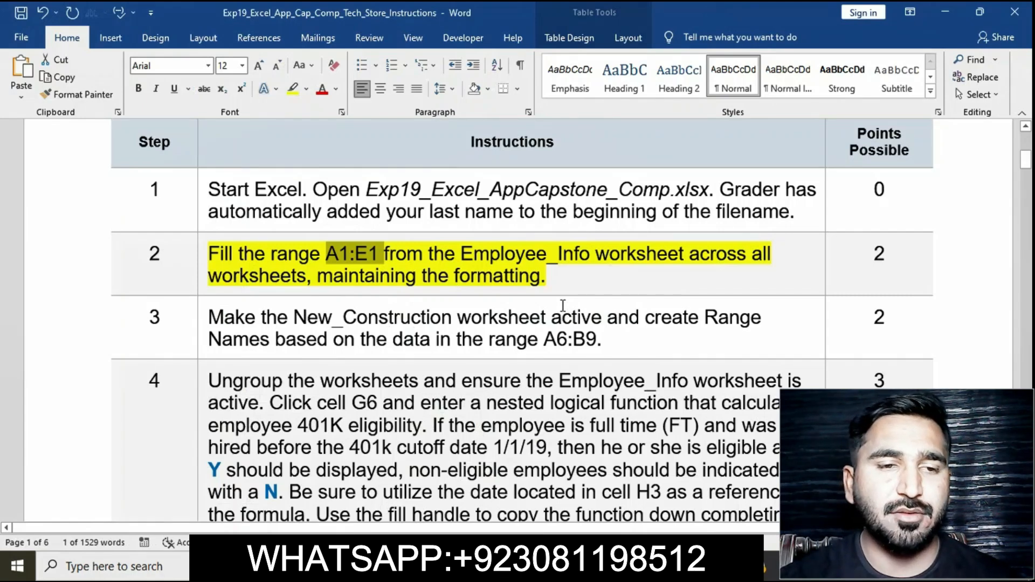
left_click(506, 253)
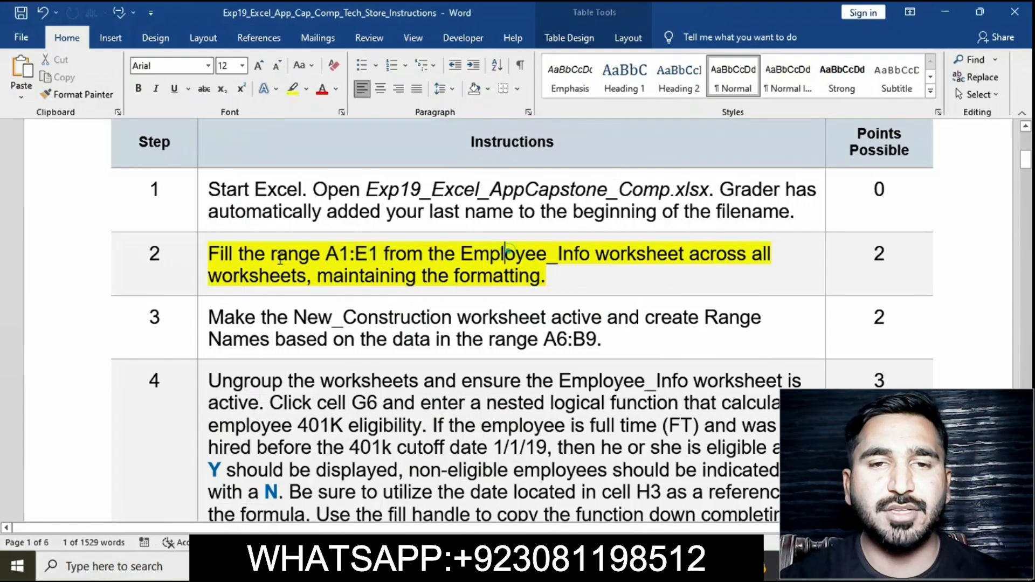
left_click(200, 258)
left_click(263, 235)
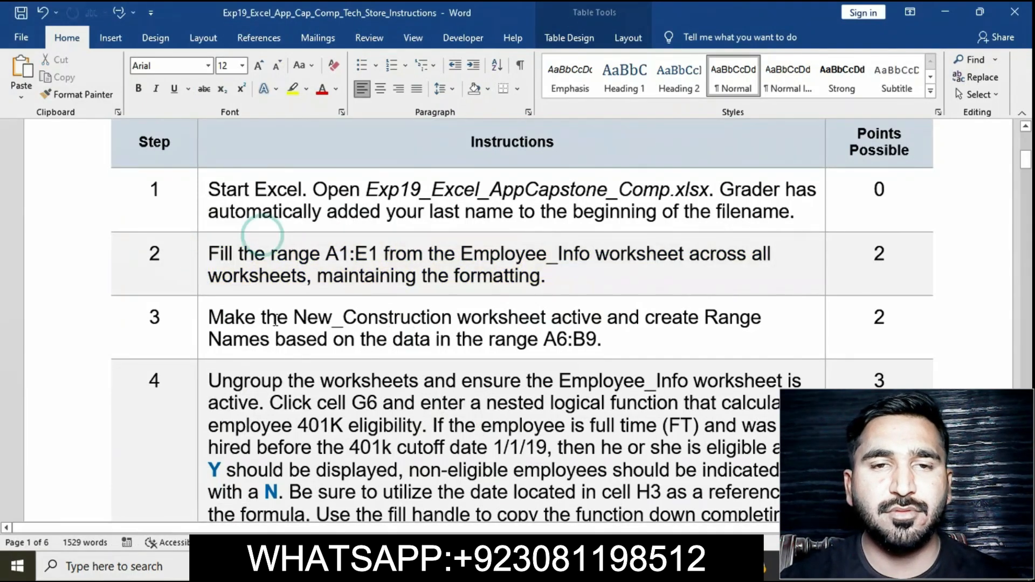
Step: Highlight the step 3 instruction text in yellow
scroll(275, 320, "down", 3)
left_click(202, 236)
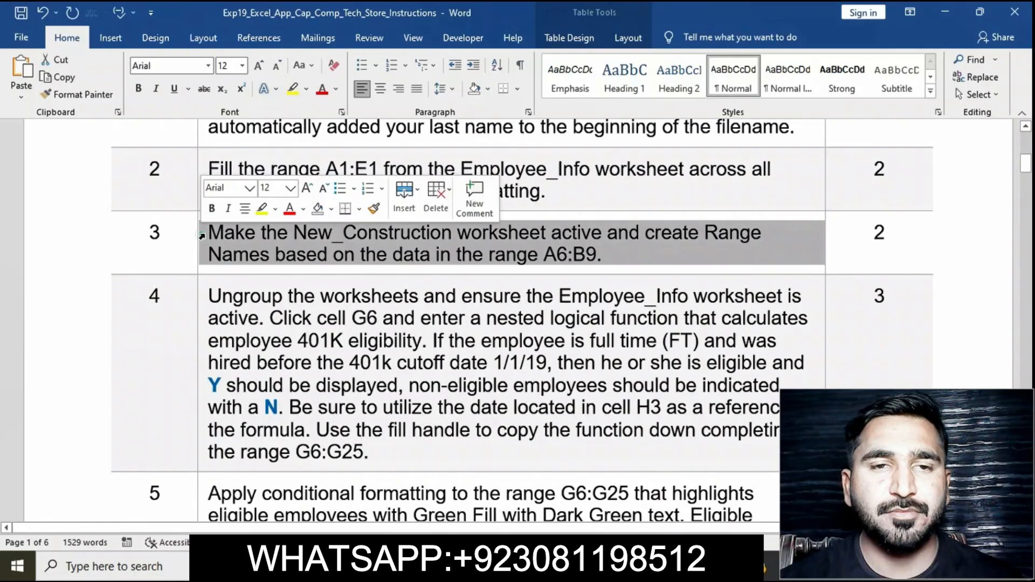
left_click(263, 209)
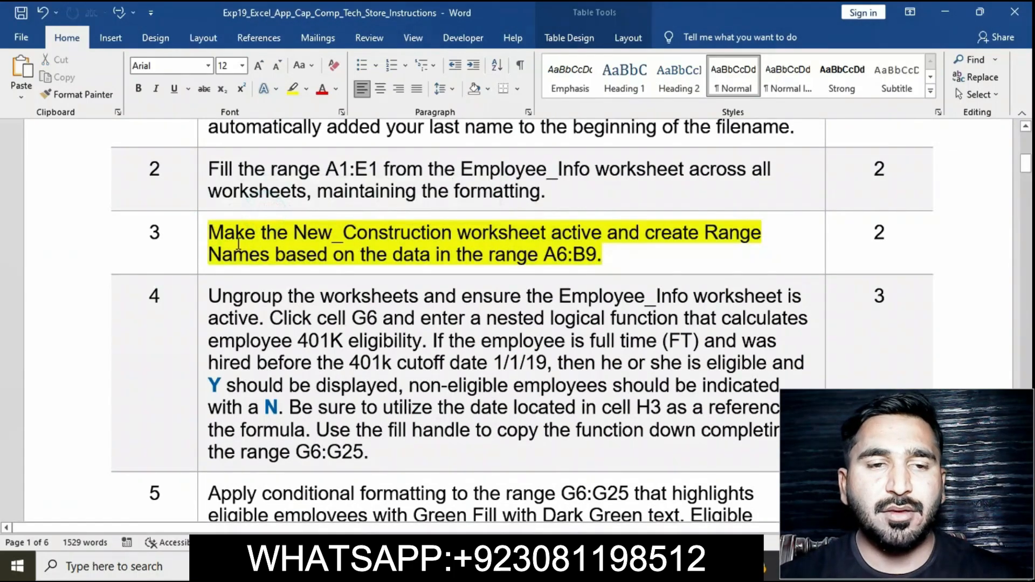
Step: Copy the range reference A6:B9 from the step 3 instruction
left_click(202, 236)
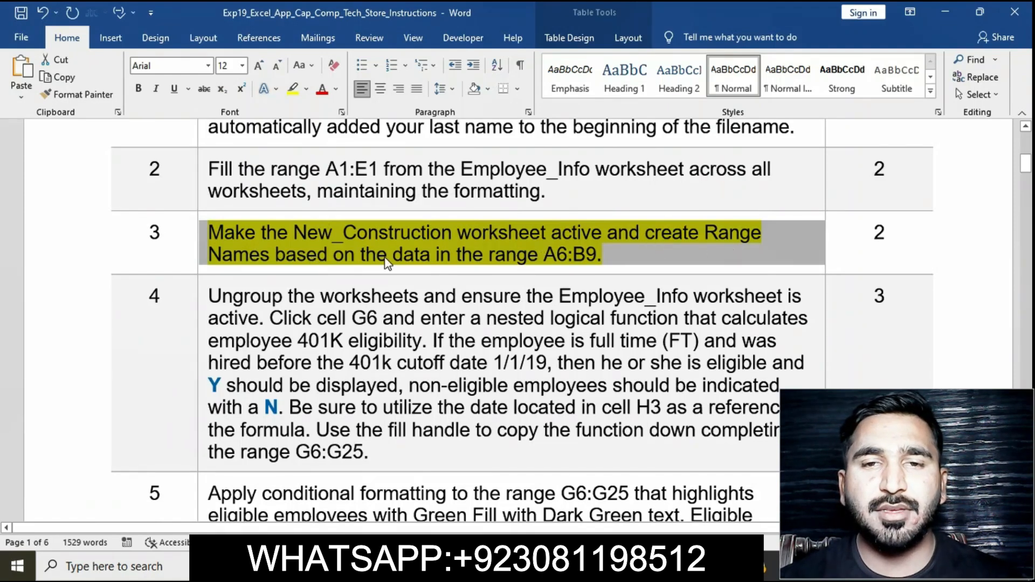
left_click(547, 261)
left_click_drag(546, 260, 595, 268)
key("ctrl+c")
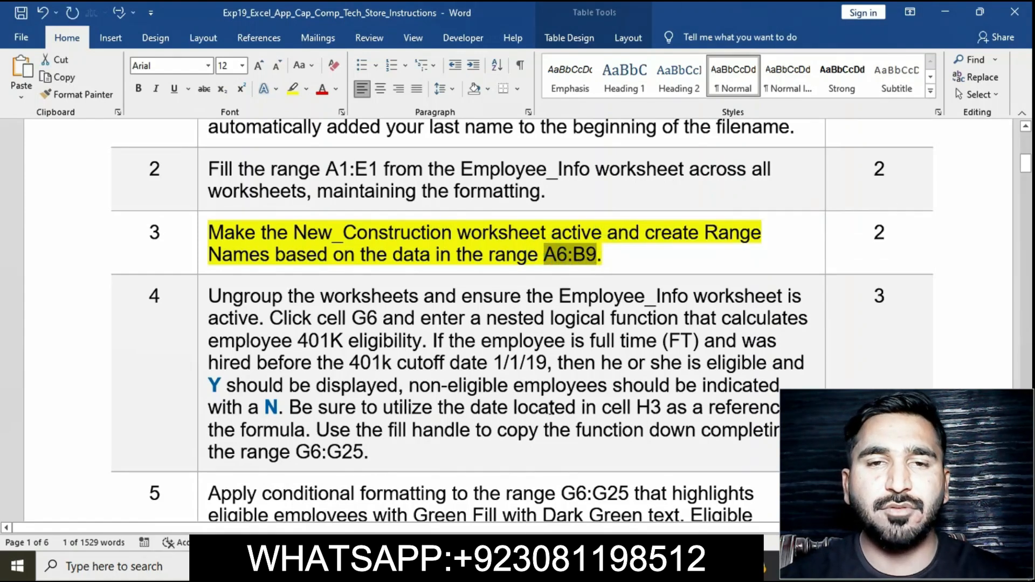
Step: Make the New_Construction worksheet active, select A6:B9, and create range names from the left column values
key("alt+Tab")
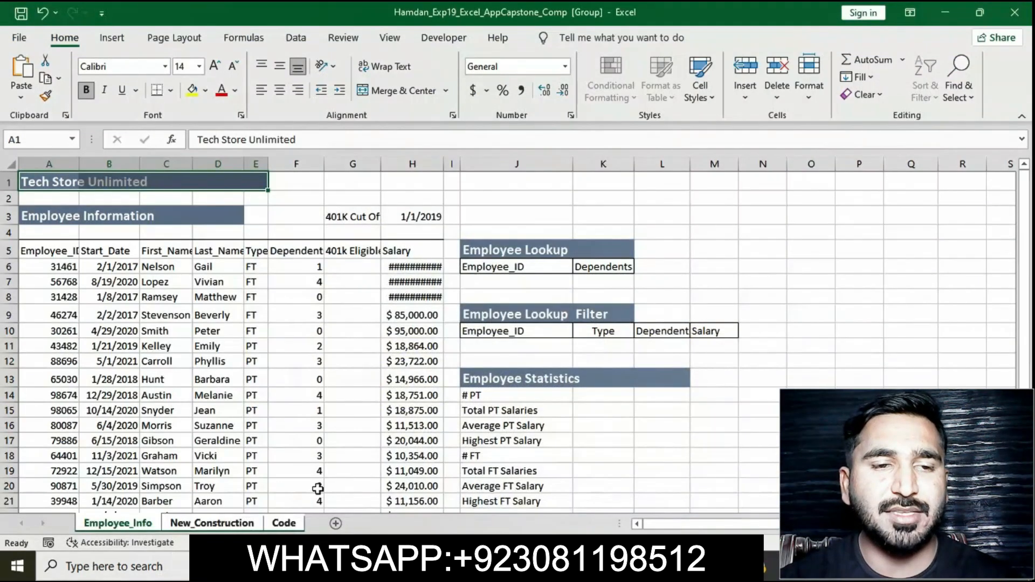
left_click(234, 526)
left_click(58, 136)
key("ctrl+v")
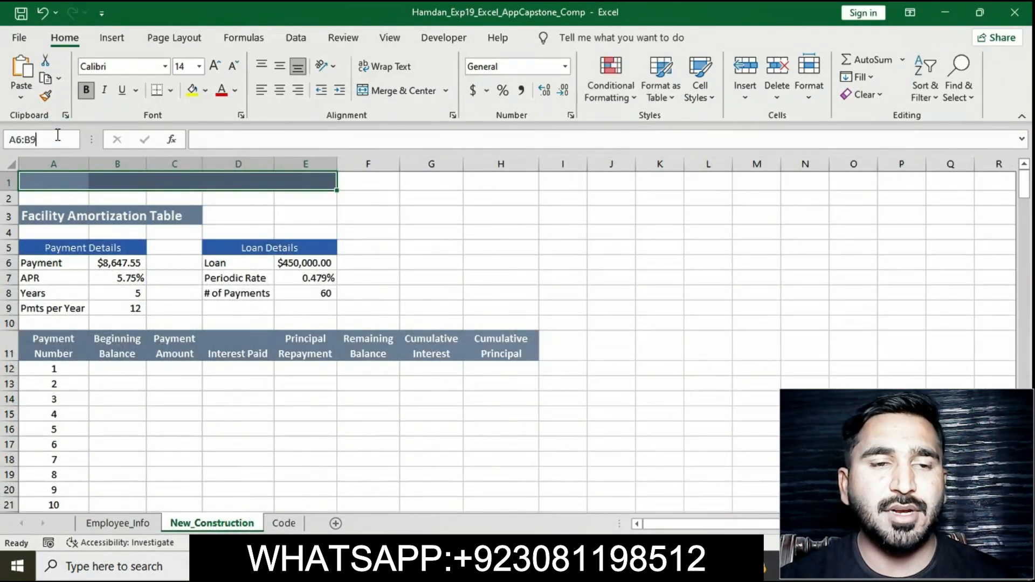
key("Return")
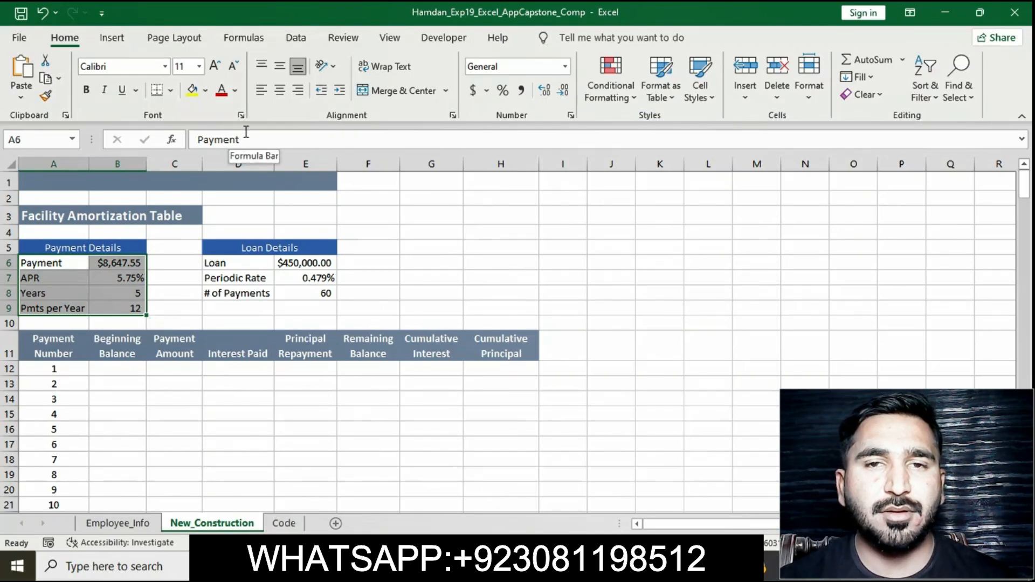
left_click(291, 37)
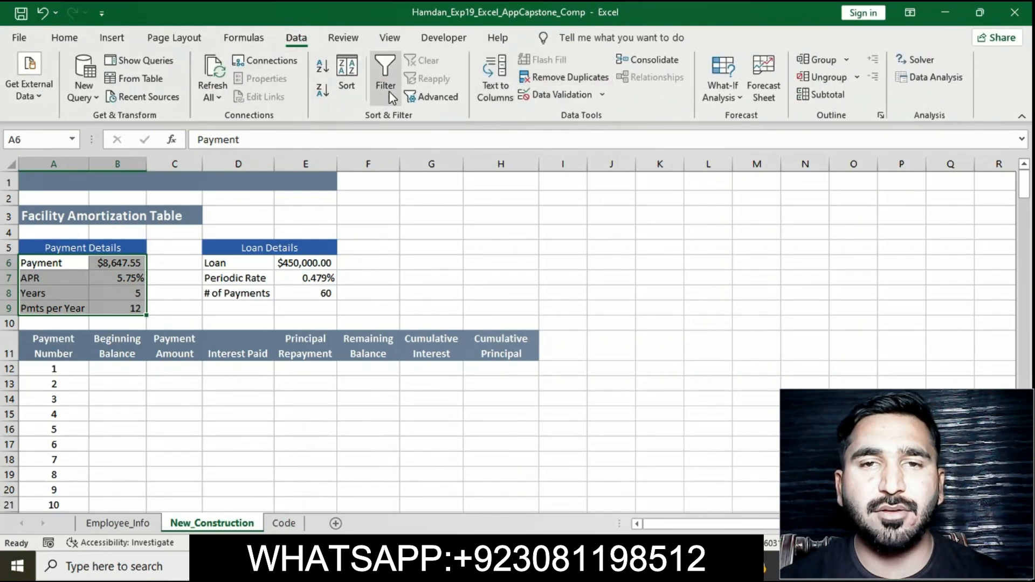
left_click(262, 37)
left_click(508, 99)
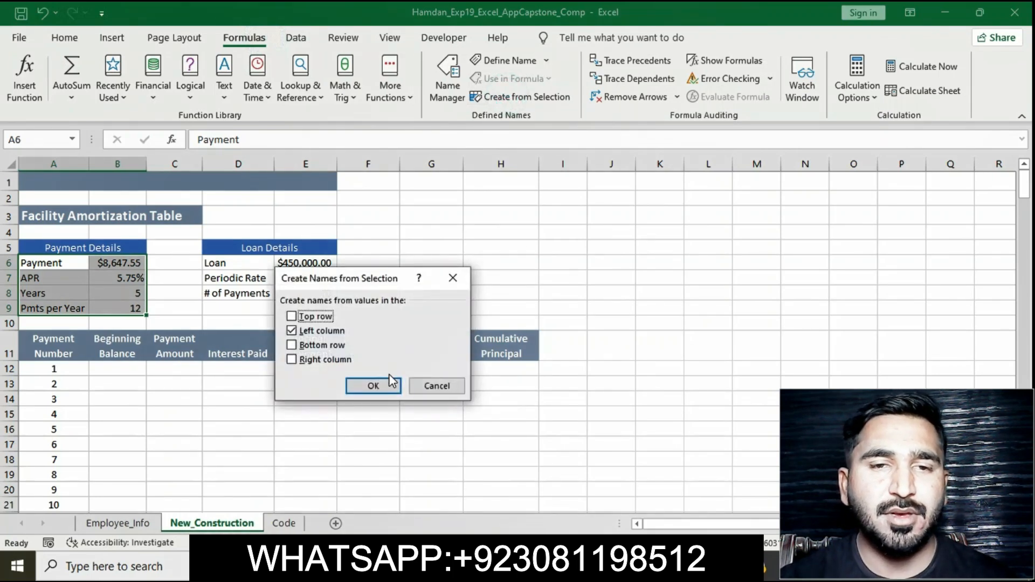
left_click(390, 389)
left_click(389, 390)
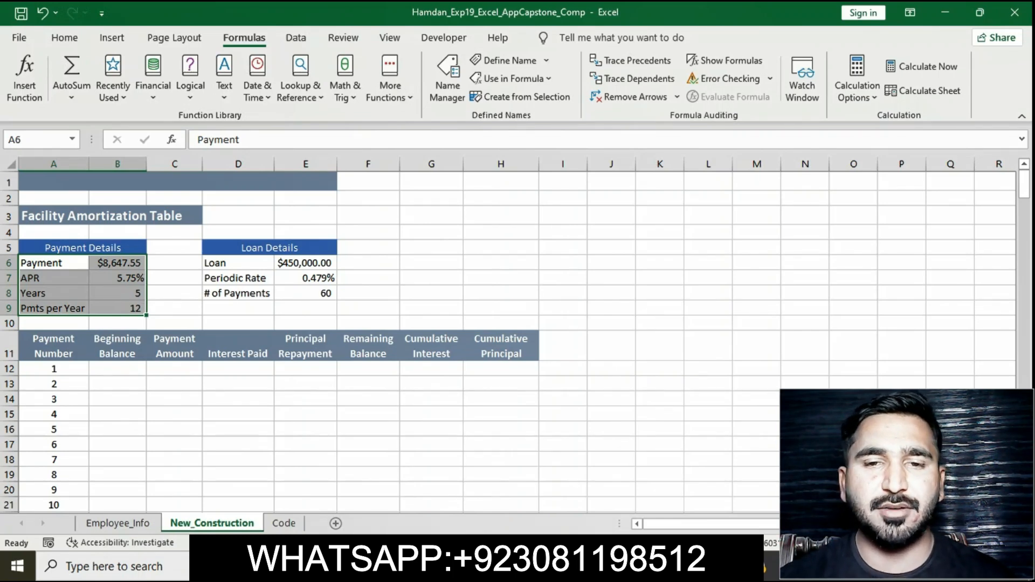
Step: Switch to the instructions and remove the yellow highlight from the step 3 instruction
left_click(585, 566)
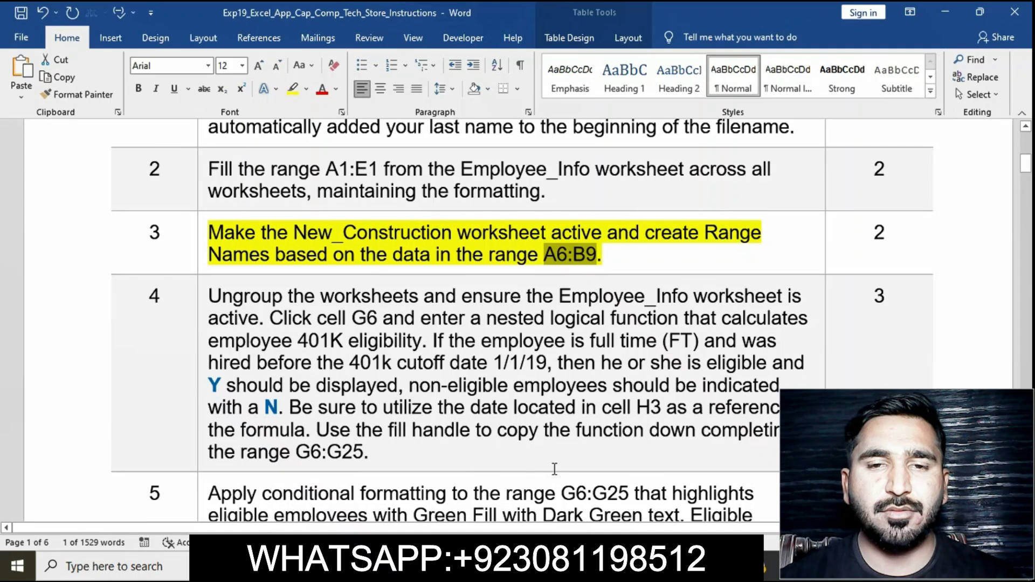
left_click(414, 252)
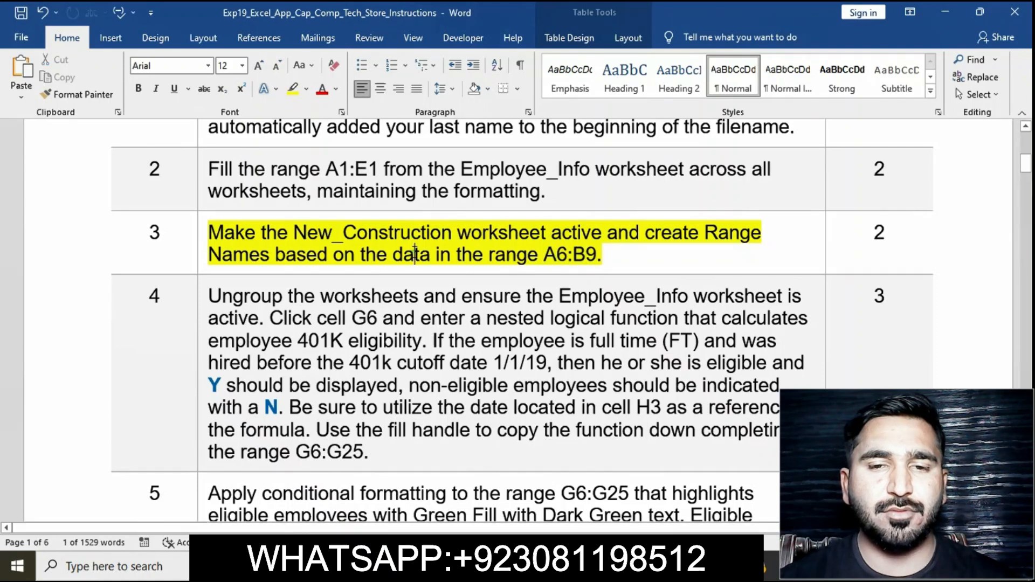
left_click(201, 231)
left_click(261, 208)
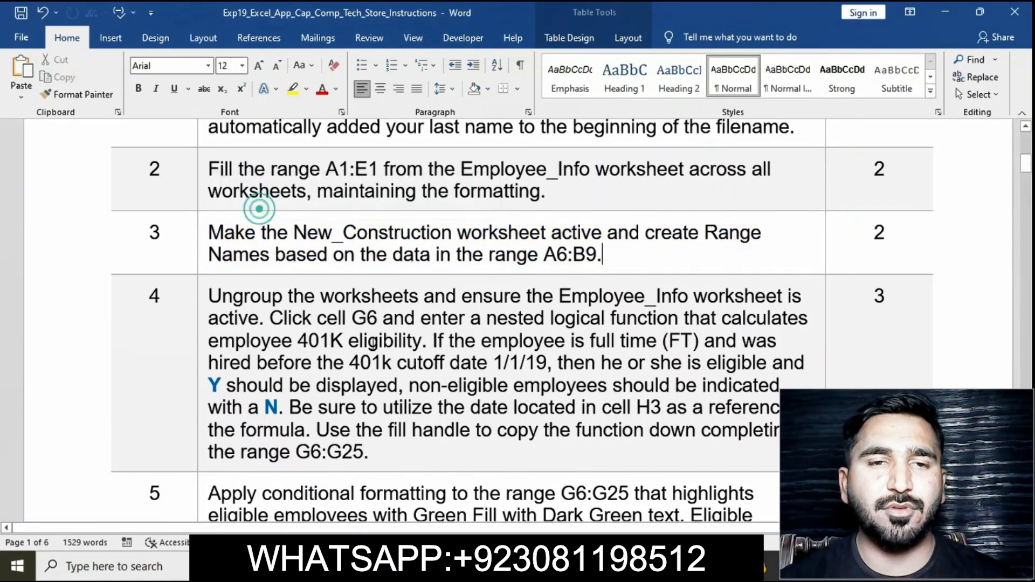
Step: Highlight the step 4 instruction text in yellow
left_click(371, 341)
scroll(373, 344, "down", 3)
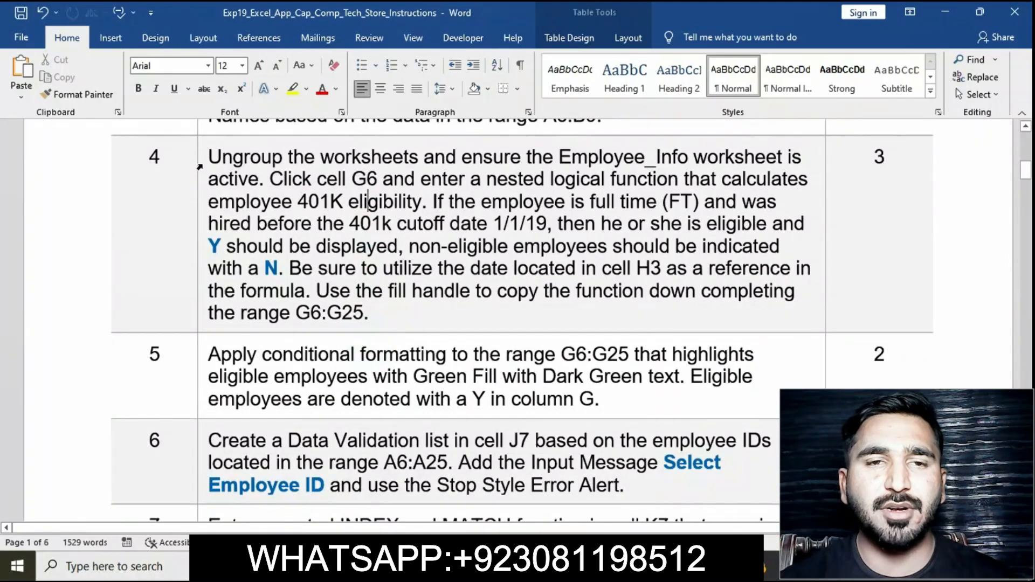
left_click(201, 164)
left_click(262, 139)
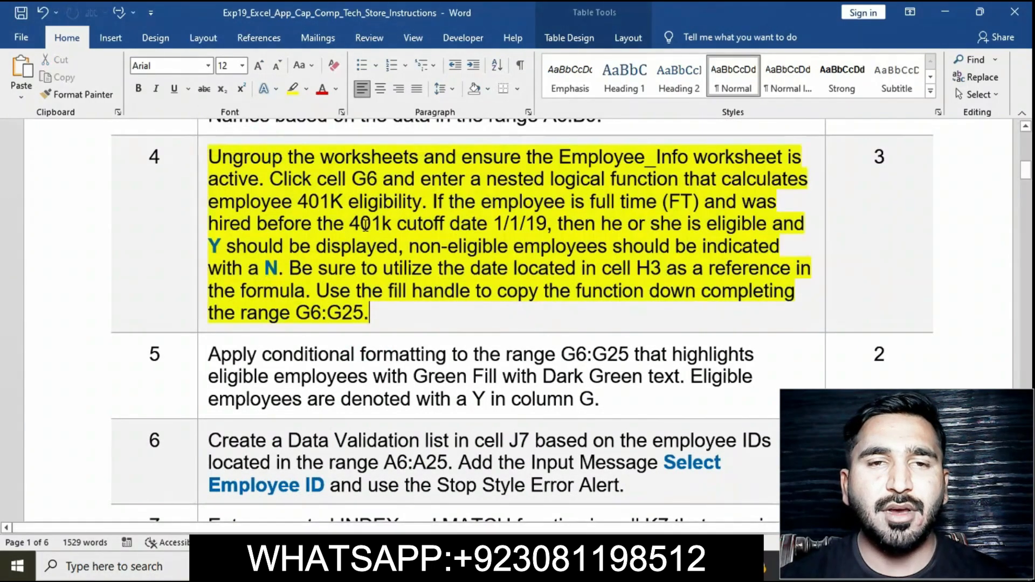
left_click(359, 223)
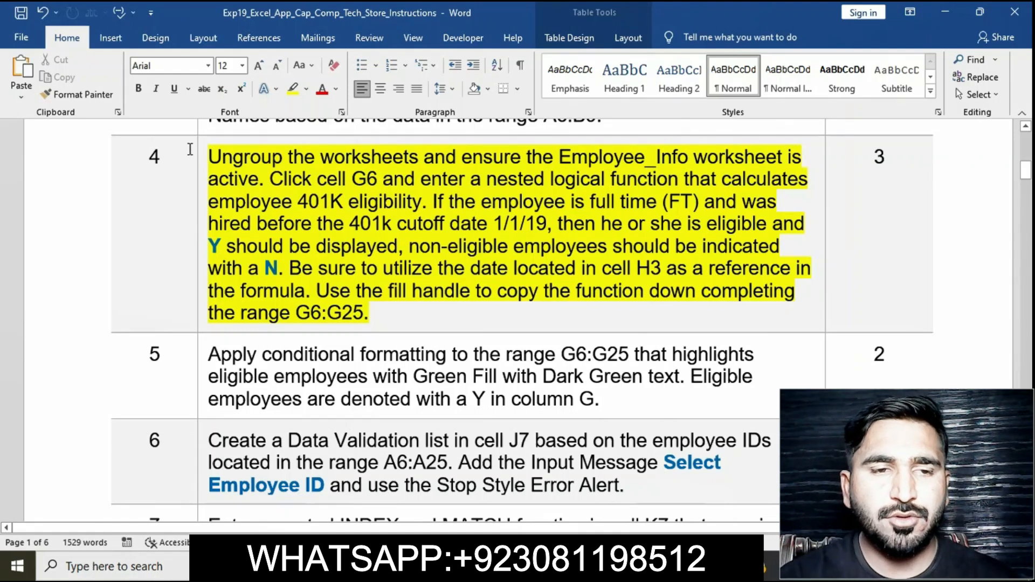
left_click(193, 153)
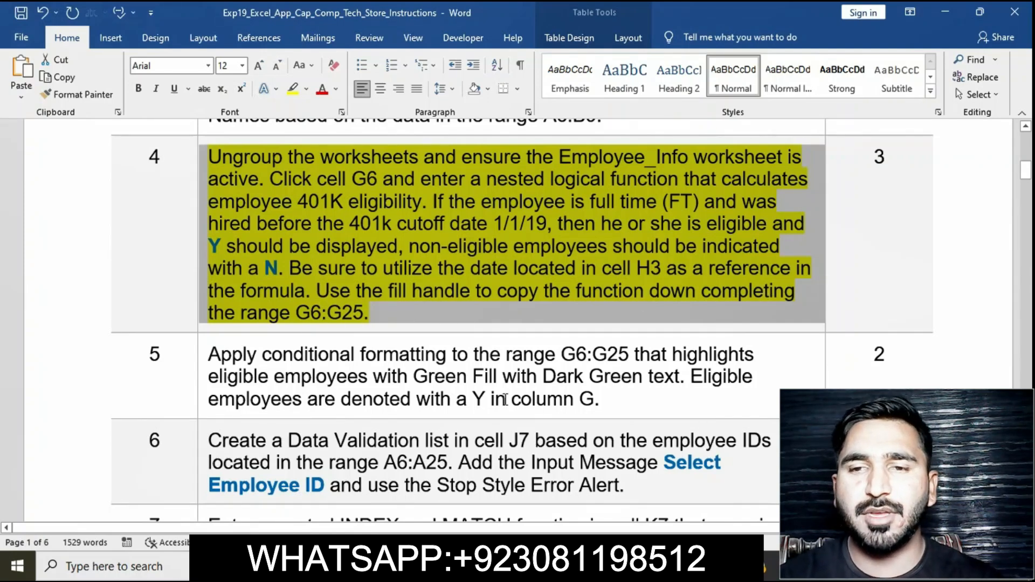
Step: On the Employee_Info sheet, enter =IF(AND(E6="FT",B6<$H$3),"Y","N") in cell G6 to calculate 401K eligibility
left_click(409, 566)
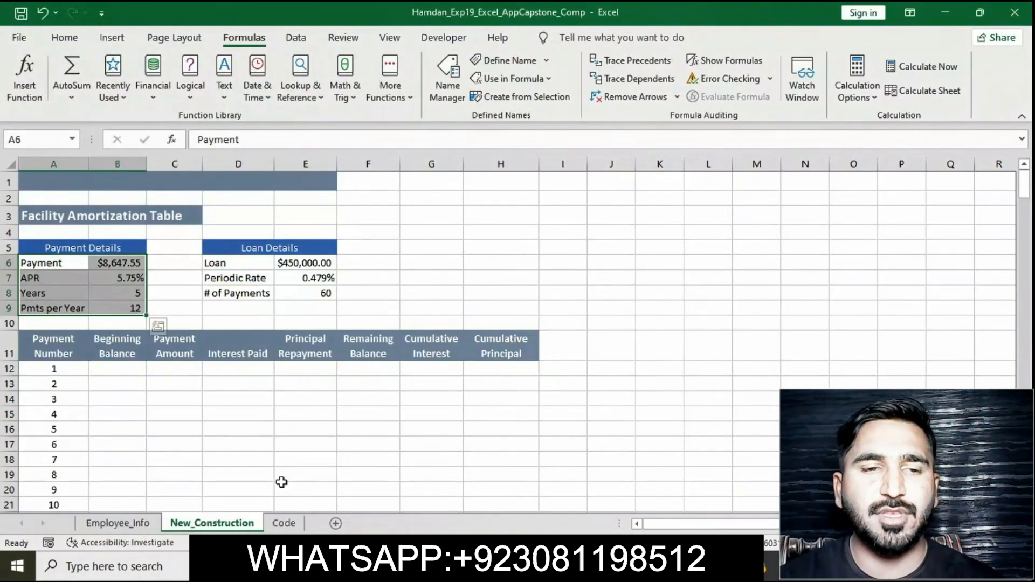
left_click(116, 523)
left_click_drag(439, 394, 372, 280)
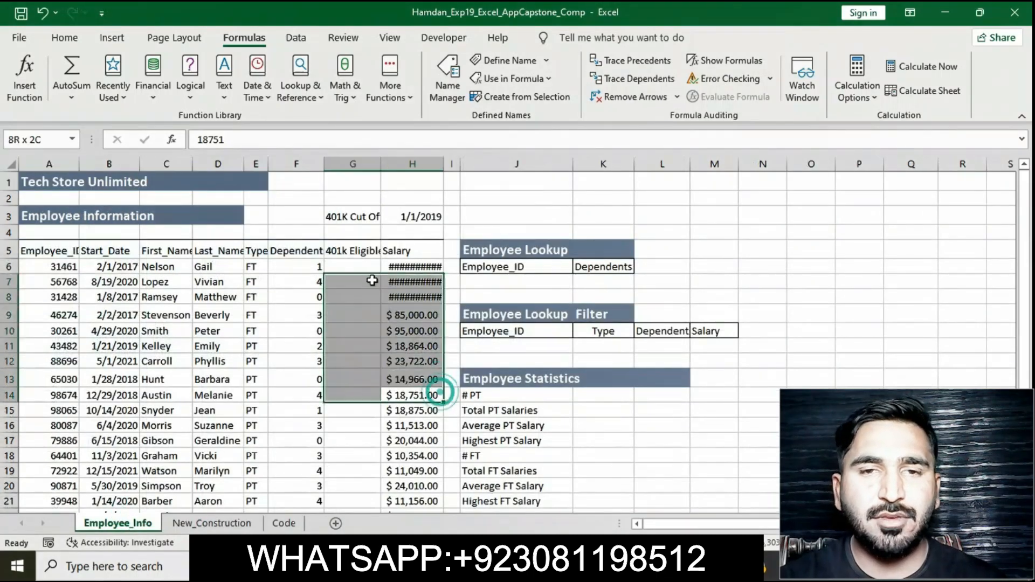
left_click(357, 269)
type("=I")
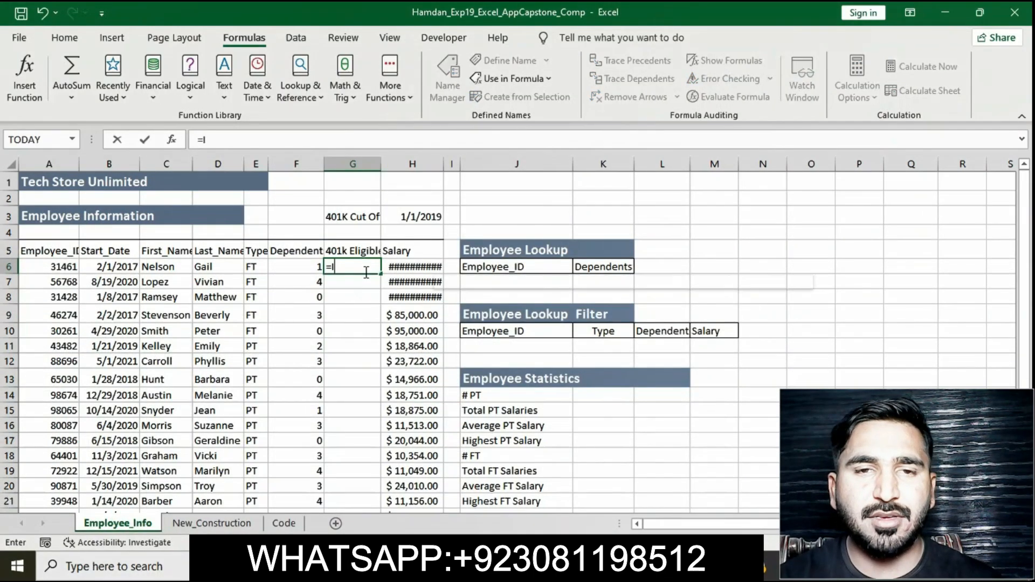
type("F")
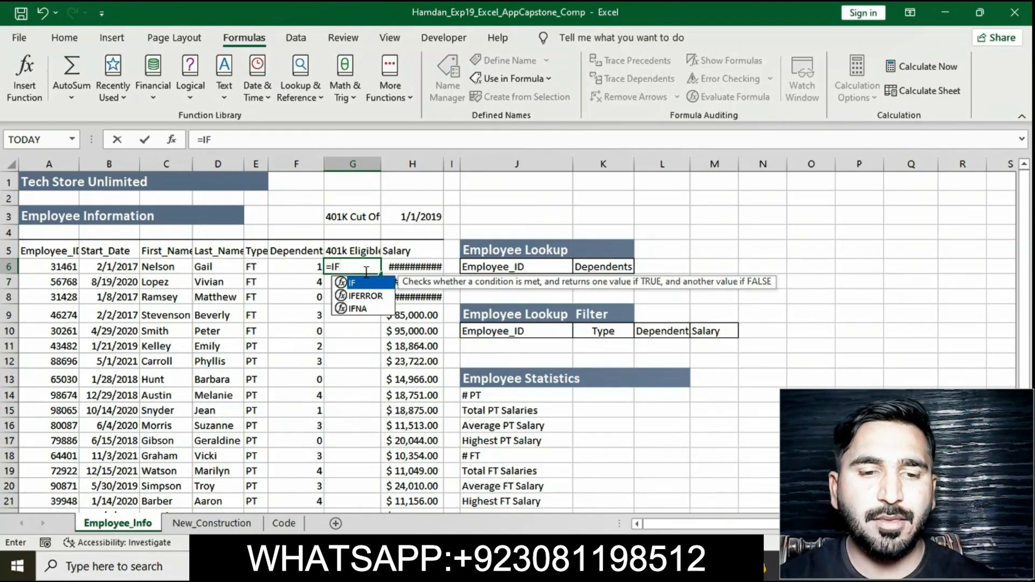
left_click(318, 139)
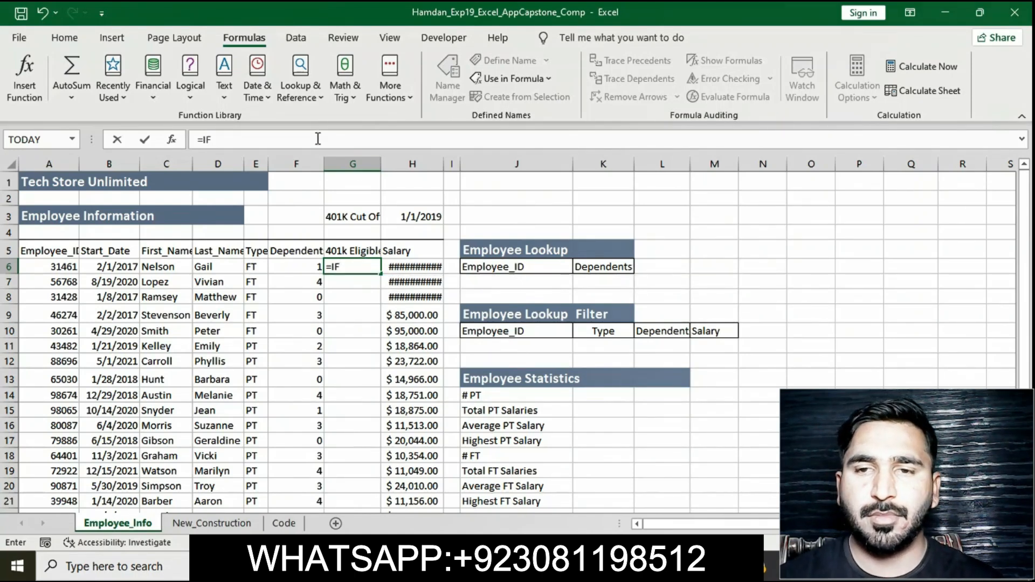
type("(A")
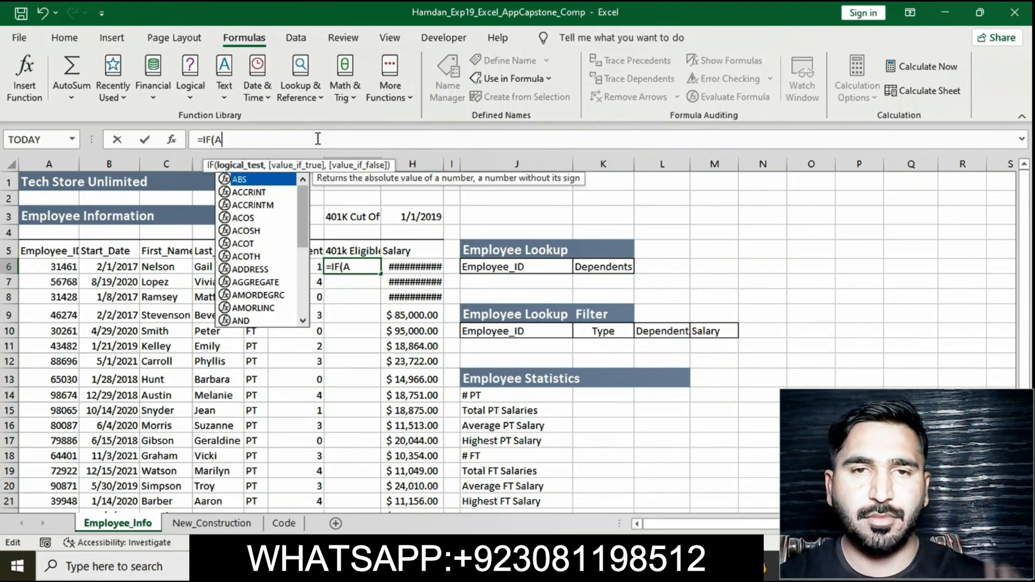
type("ND(")
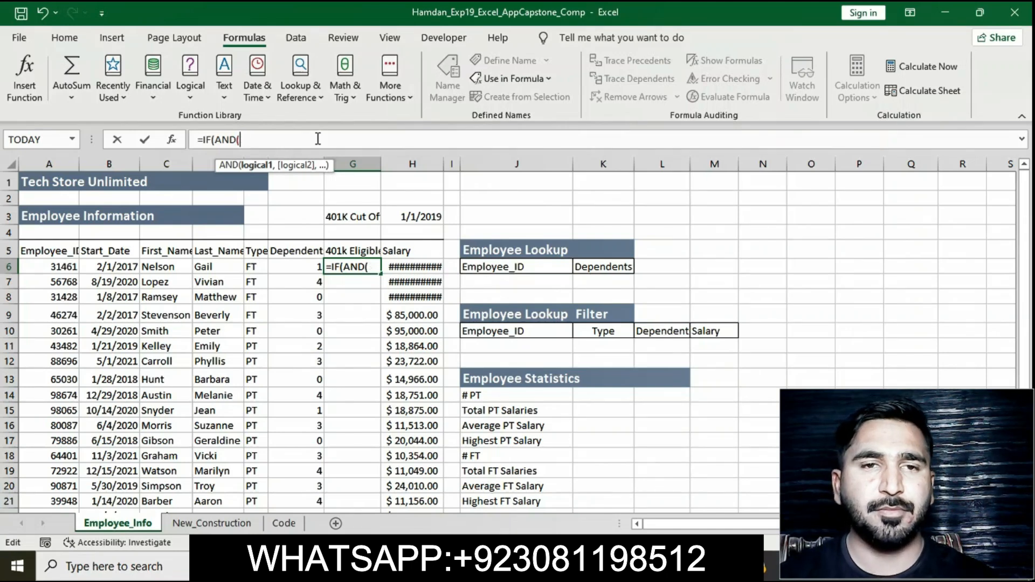
type("E6")
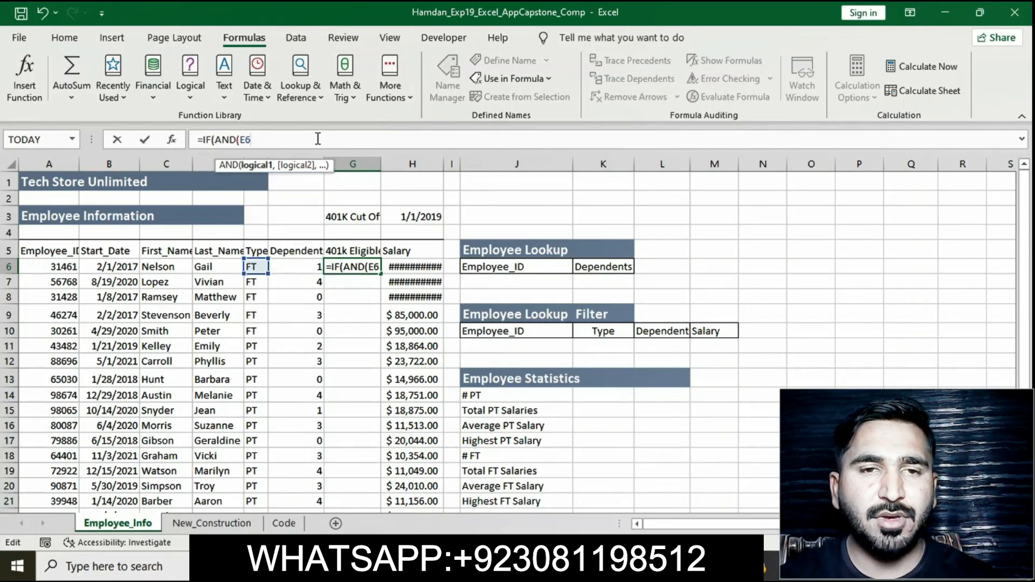
type("=\"FT")
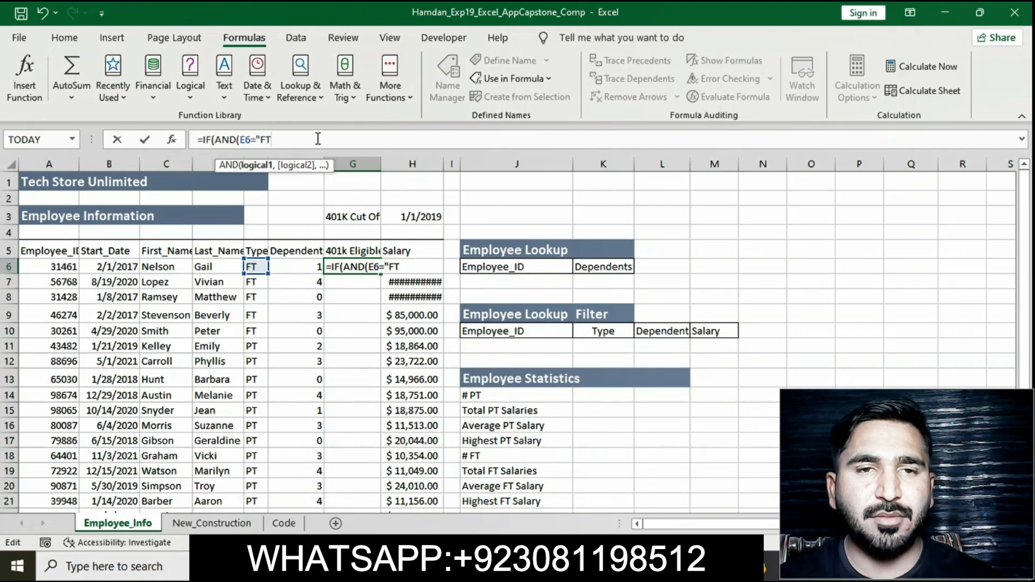
type("\"")
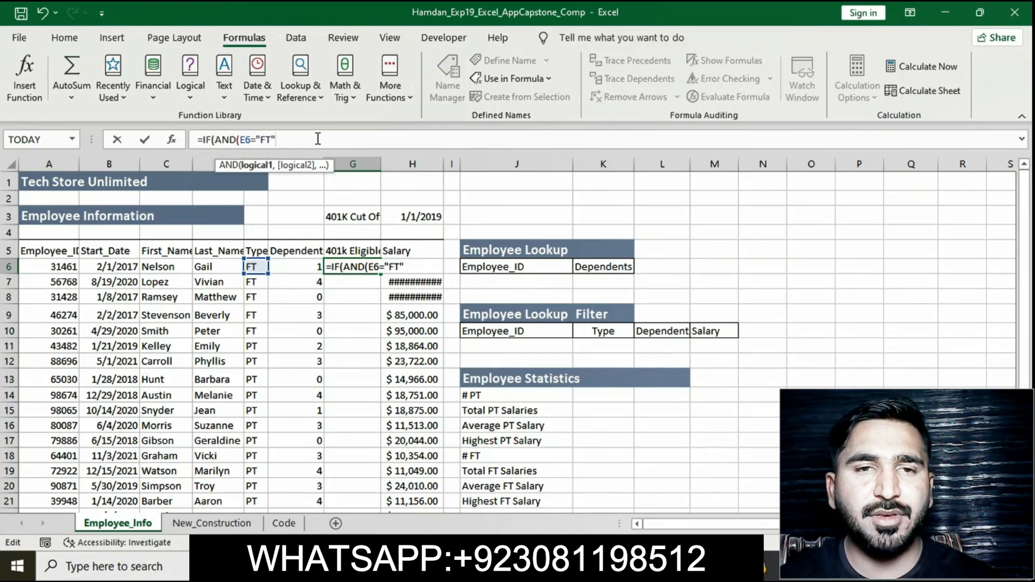
type(",B6")
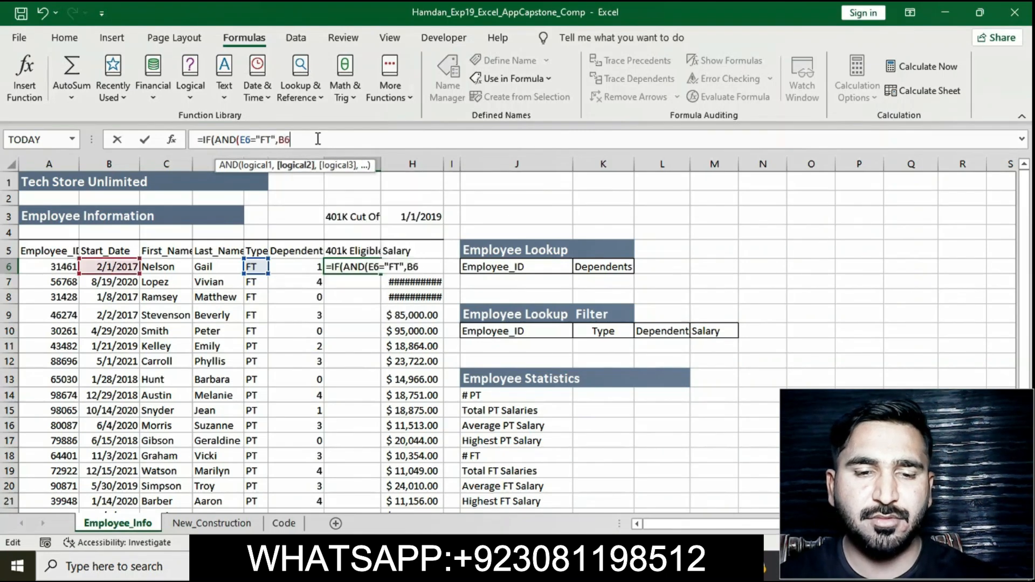
type("<")
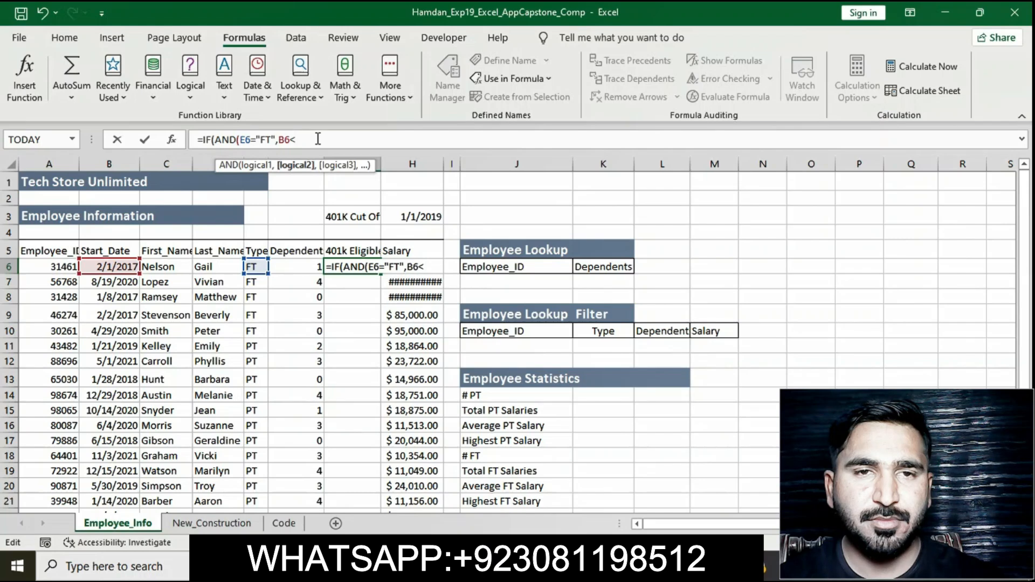
type("$")
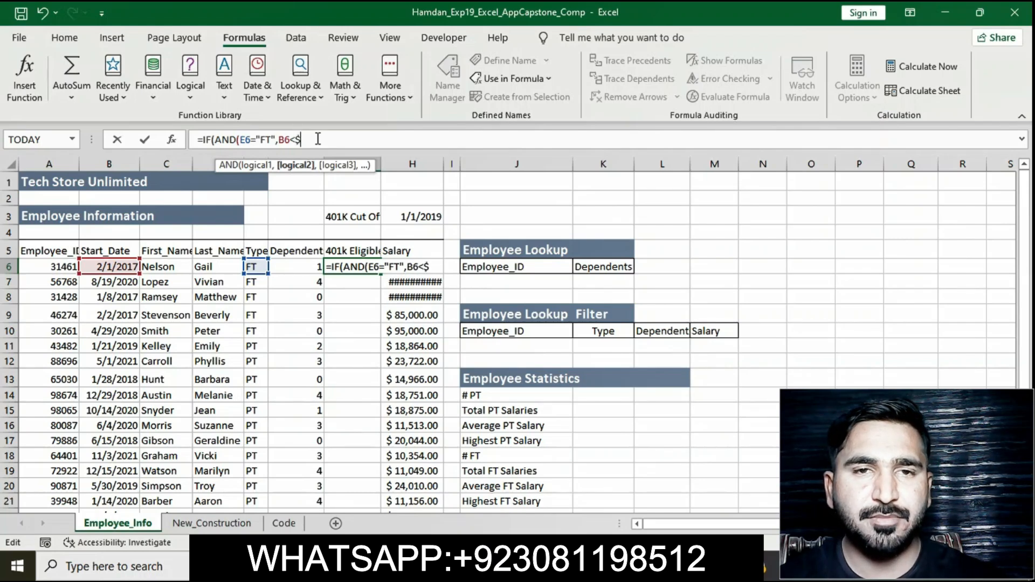
type("H$3")
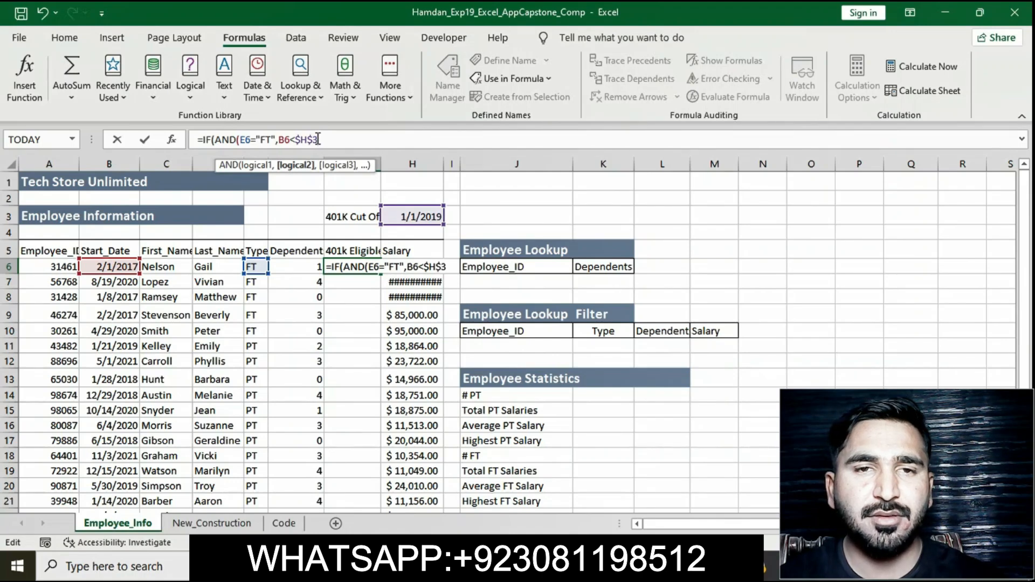
type(")")
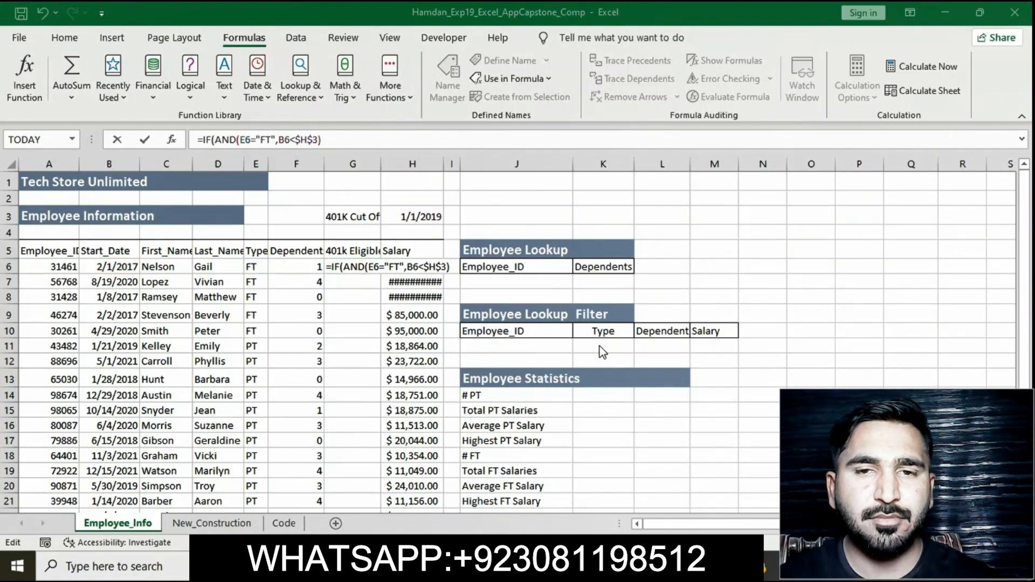
left_click(341, 139)
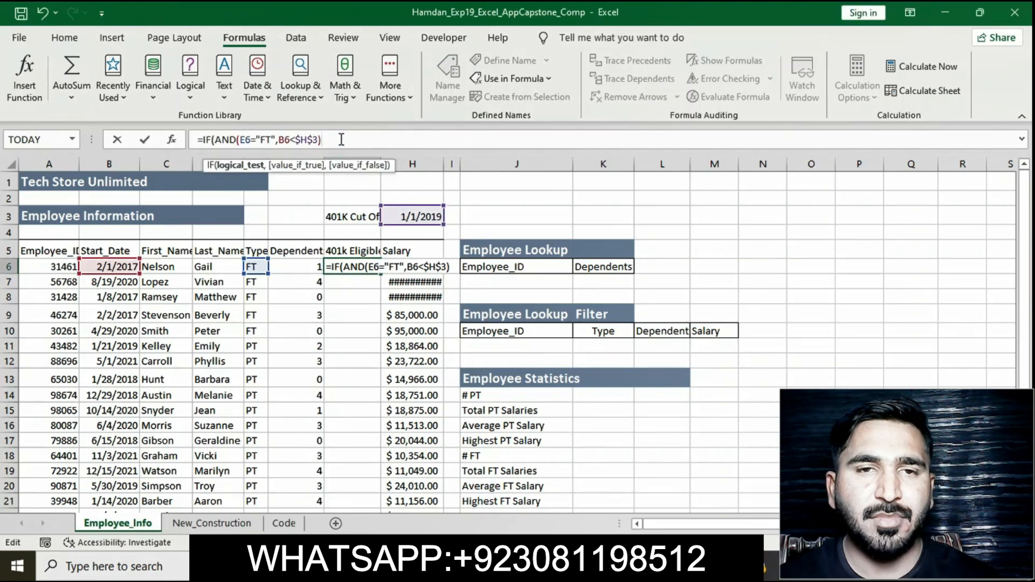
type(",\"")
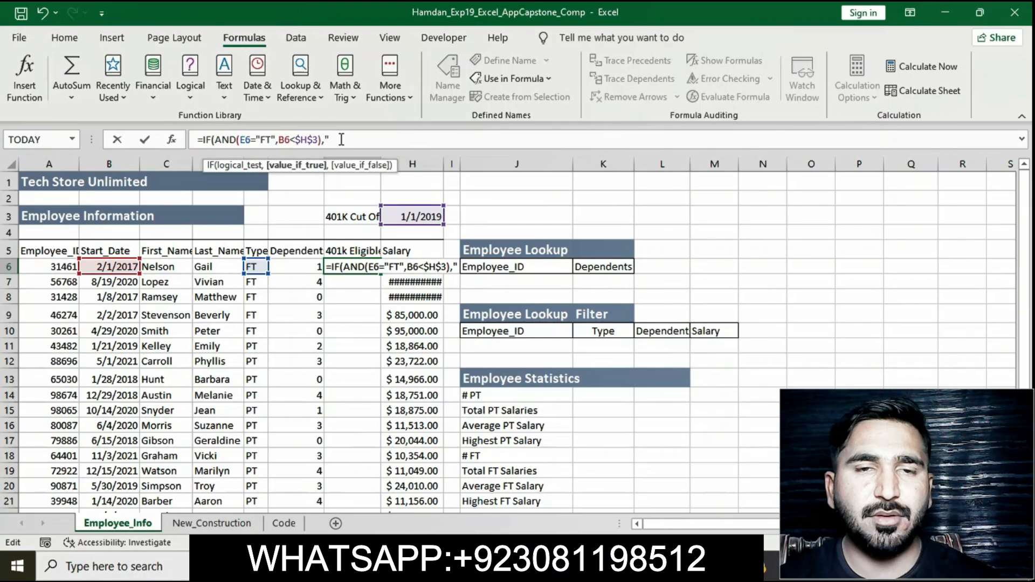
type("Y")
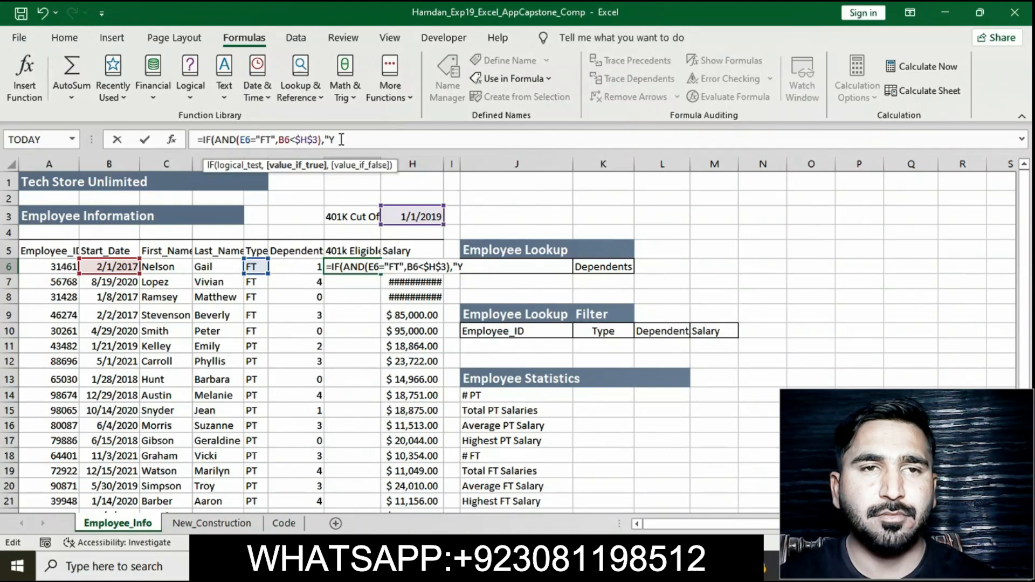
type("\"")
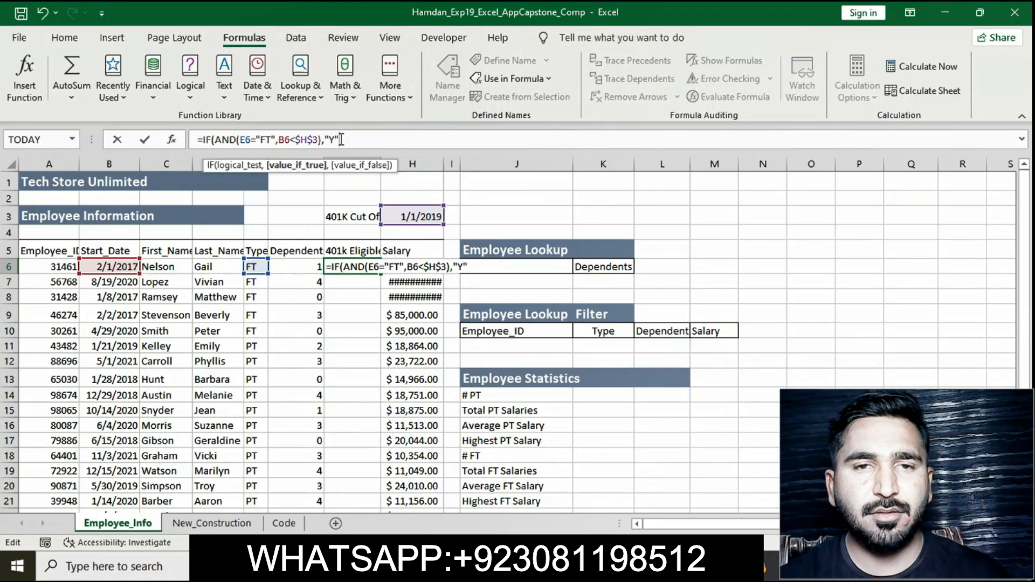
type(",\"")
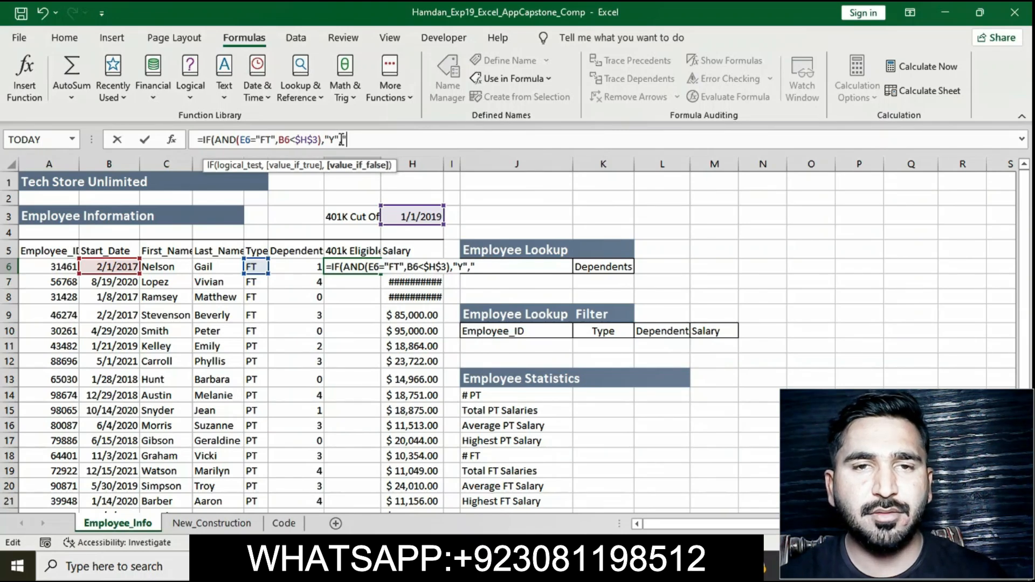
type("N\"")
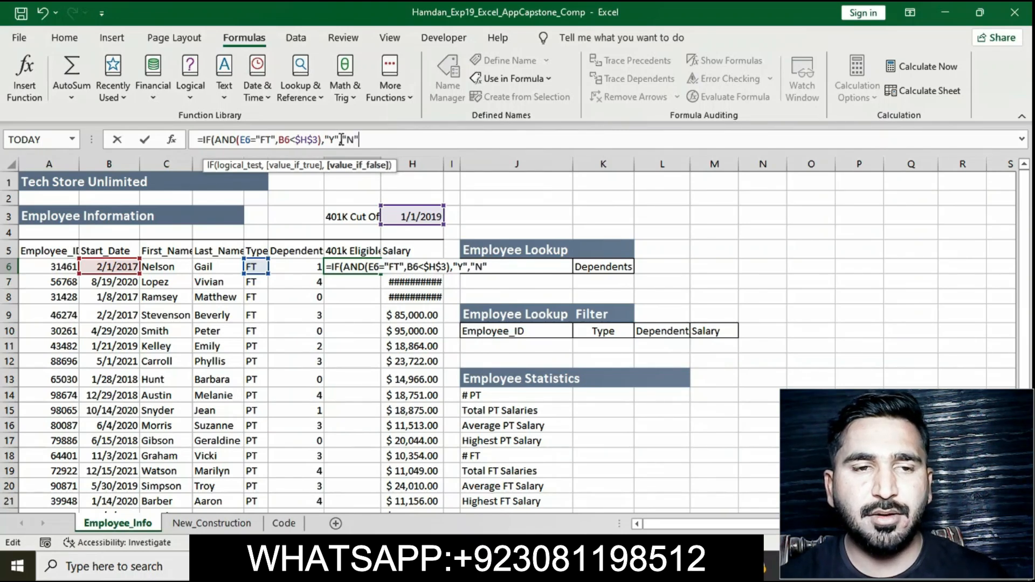
type(")")
key("Return")
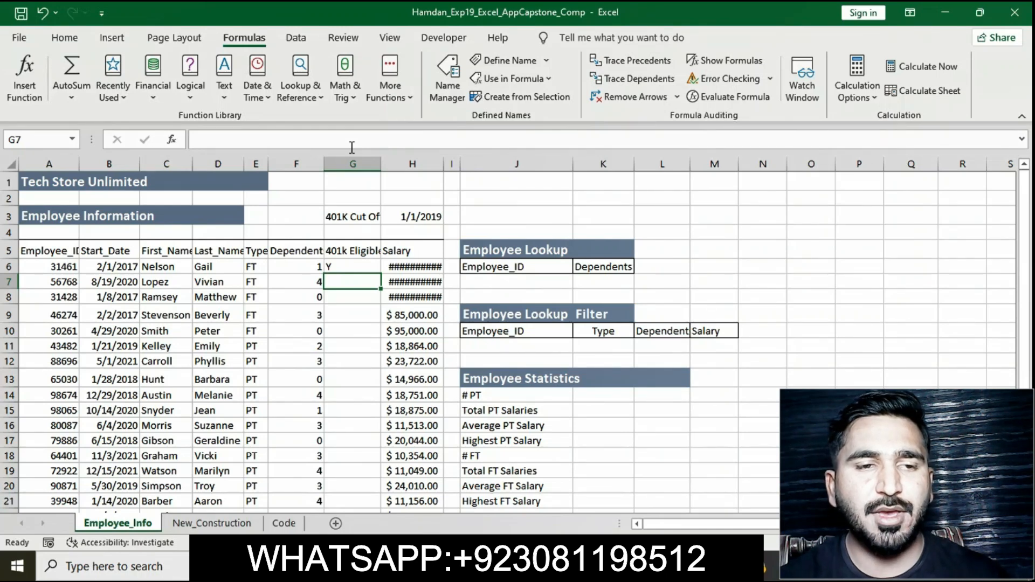
Step: Check the fill instruction, then copy the G6 eligibility formula down through G25 with the fill handle
key("alt+Tab")
left_click(524, 312)
left_click_drag(317, 291, 381, 306)
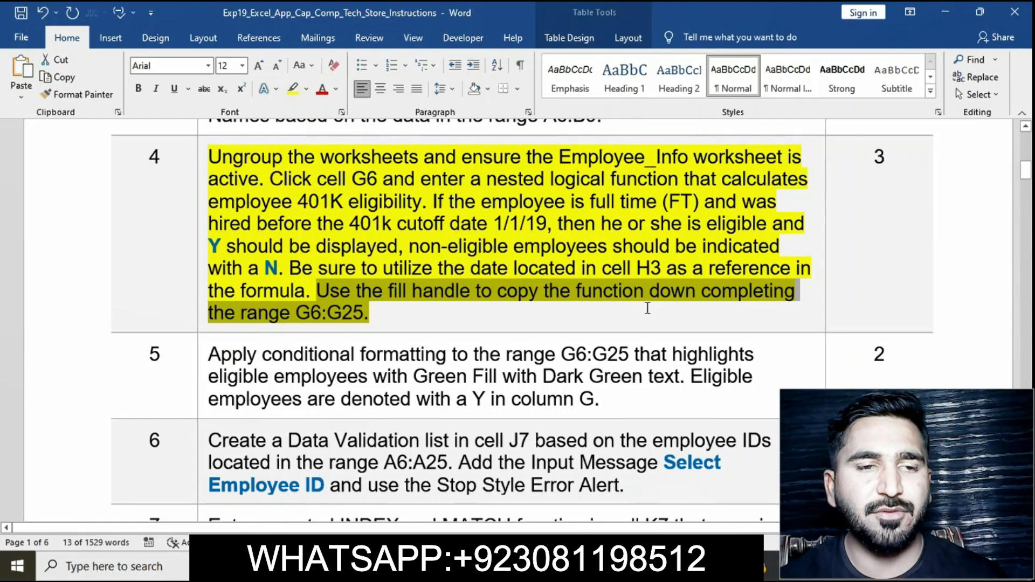
left_click(599, 567)
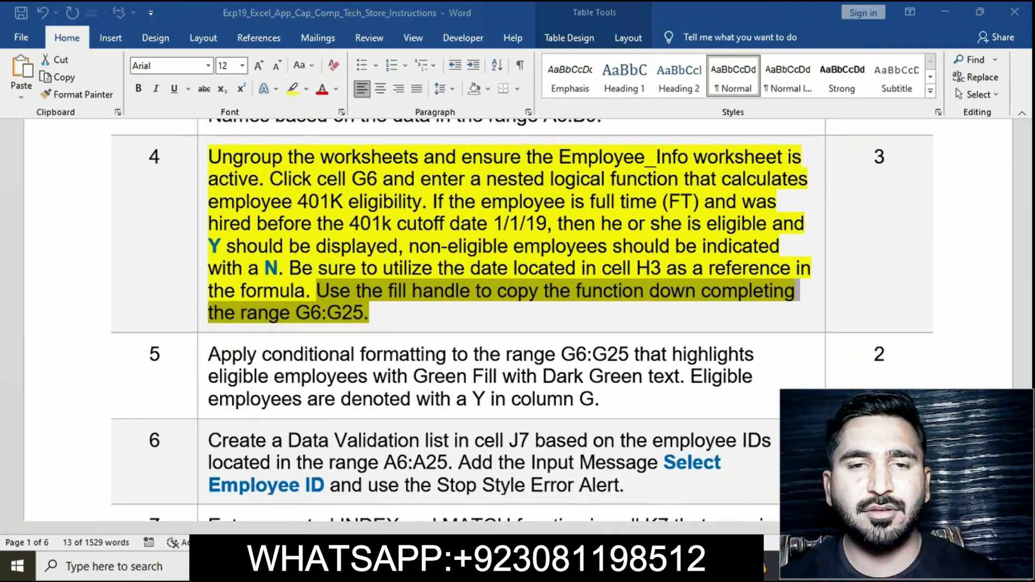
left_click(367, 268)
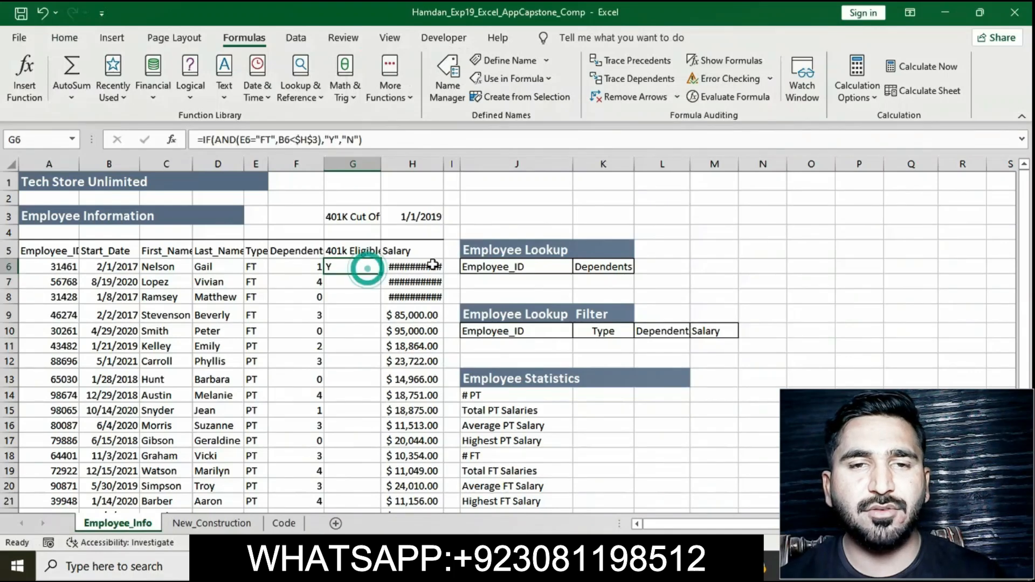
mouse_move(380, 274)
left_mouse_down()
mouse_move(380, 480)
mouse_move(365, 485)
left_mouse_up()
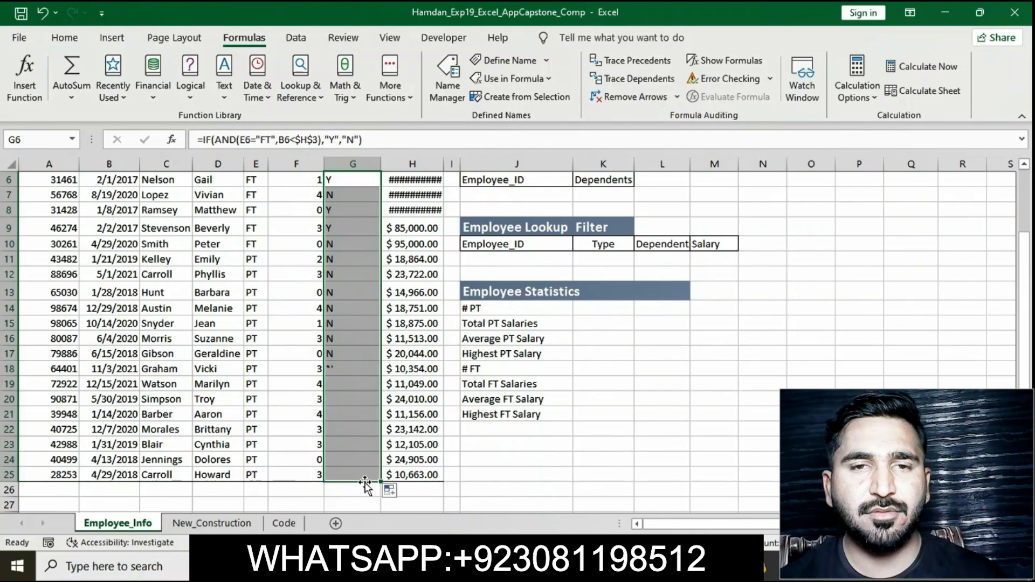
left_click(636, 413)
scroll(636, 413, "up", 2)
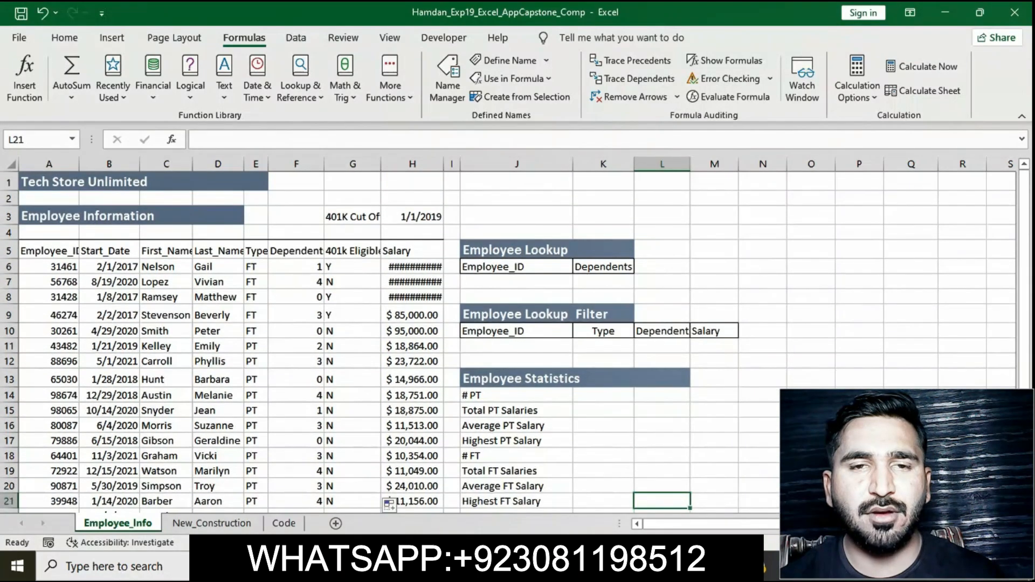
Step: Switch to the instructions and remove the yellow highlight from the step 4 instruction
key("alt+Tab")
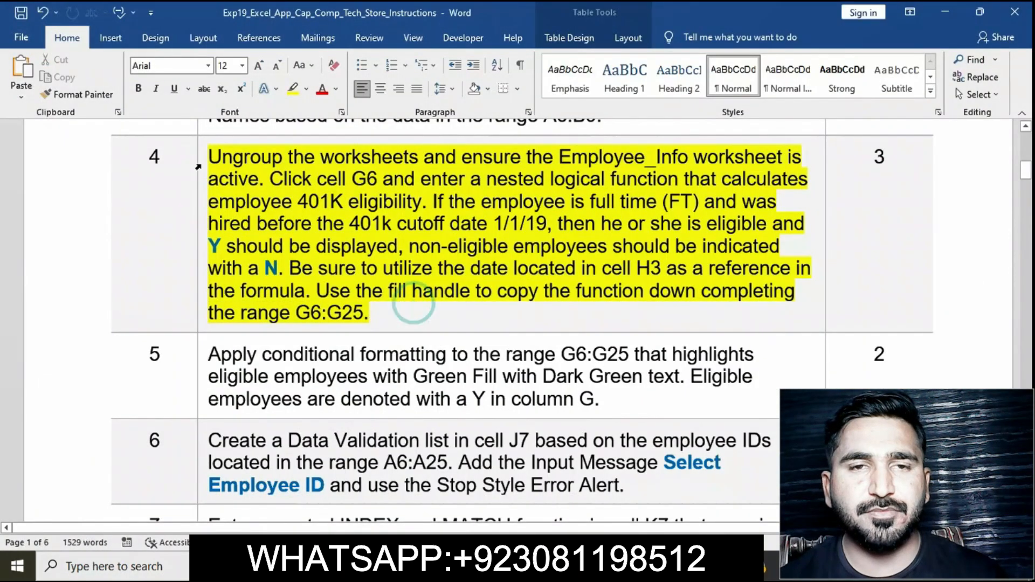
left_click(198, 167)
left_click(262, 133)
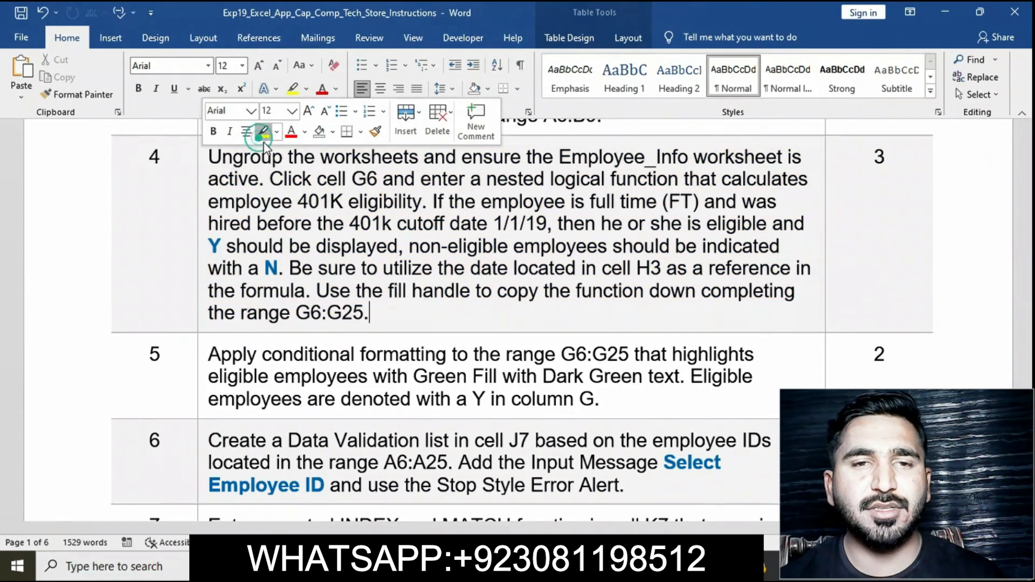
Step: Highlight the step 5 conditional formatting instruction text in yellow
scroll(197, 207, "down", 3)
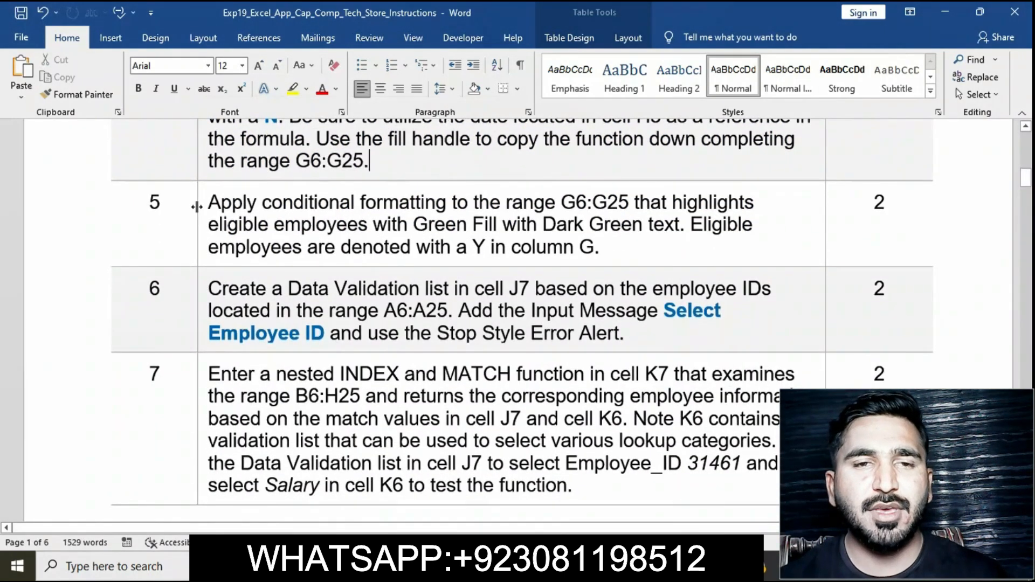
left_click_drag(197, 207, 205, 207)
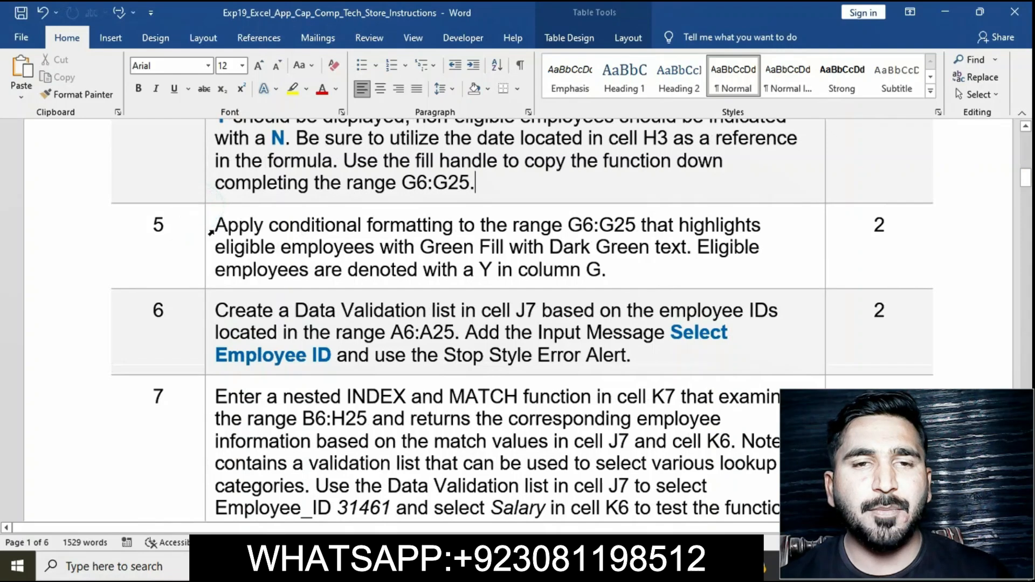
key("ctrl+z")
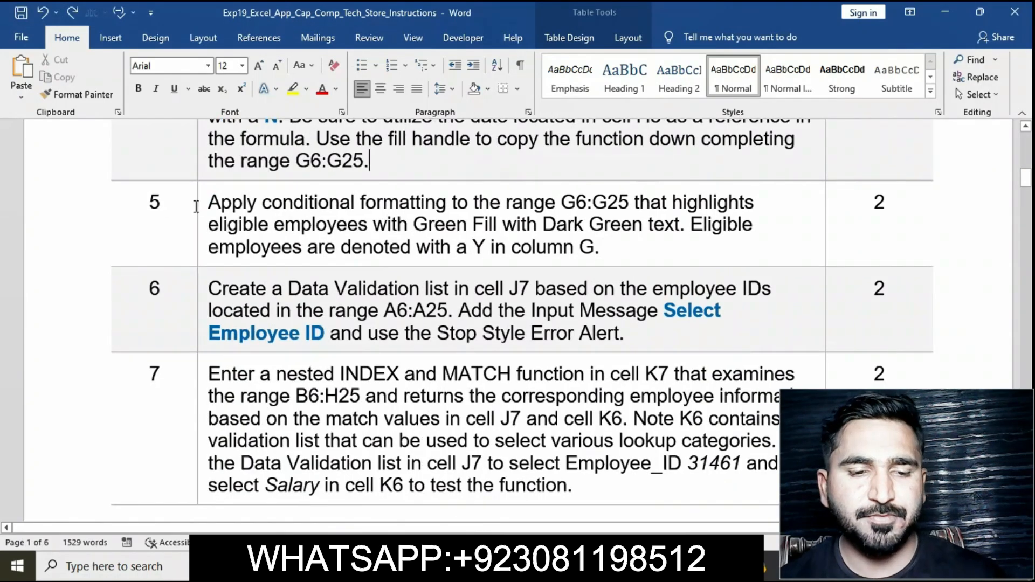
left_click(202, 211)
left_click(265, 183)
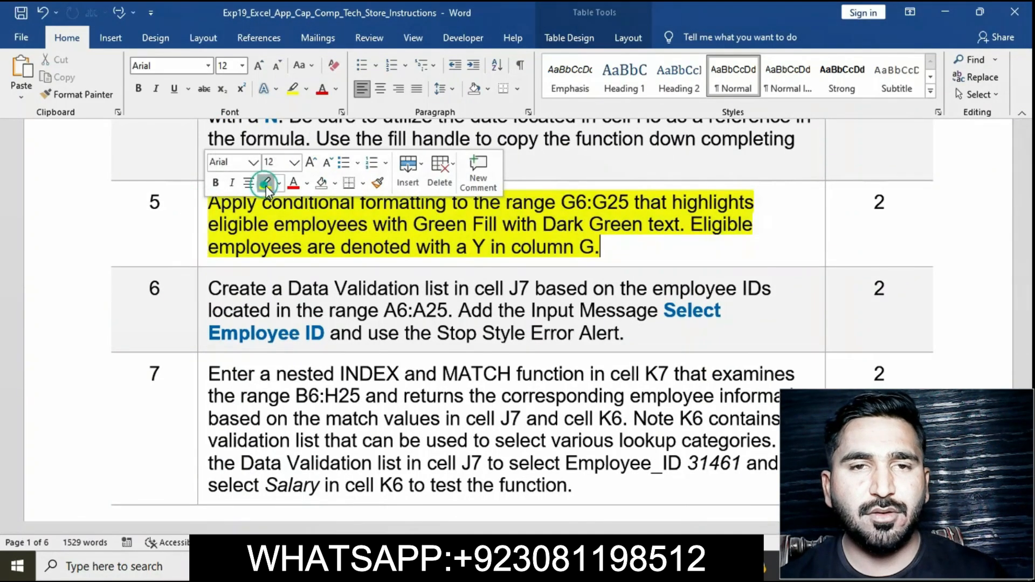
left_click_drag(321, 237, 211, 203)
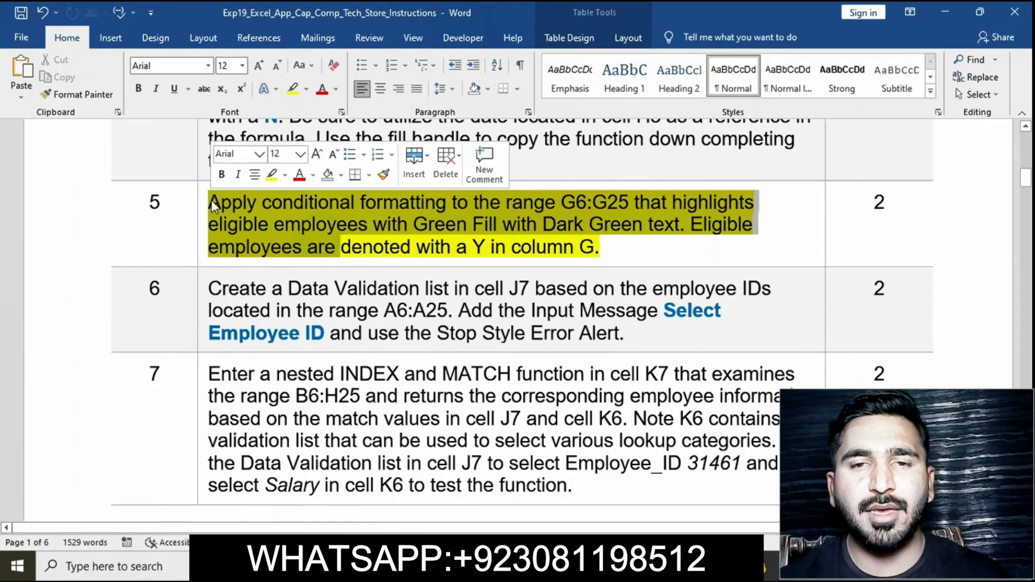
left_click(209, 201)
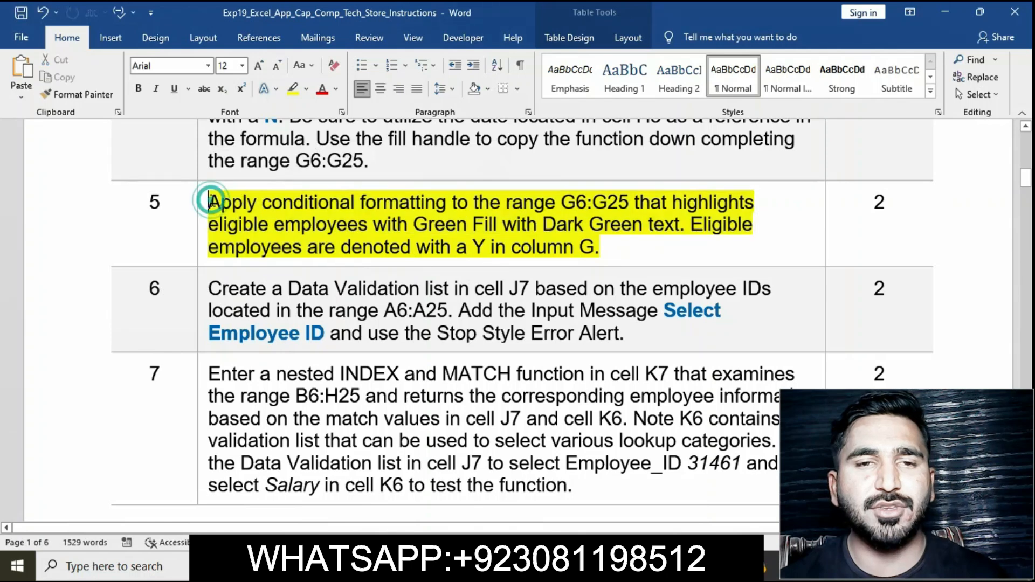
Step: Select the range G6:G25 on the Employee_Info sheet using the address copied from the step 5 instruction
left_click(205, 201)
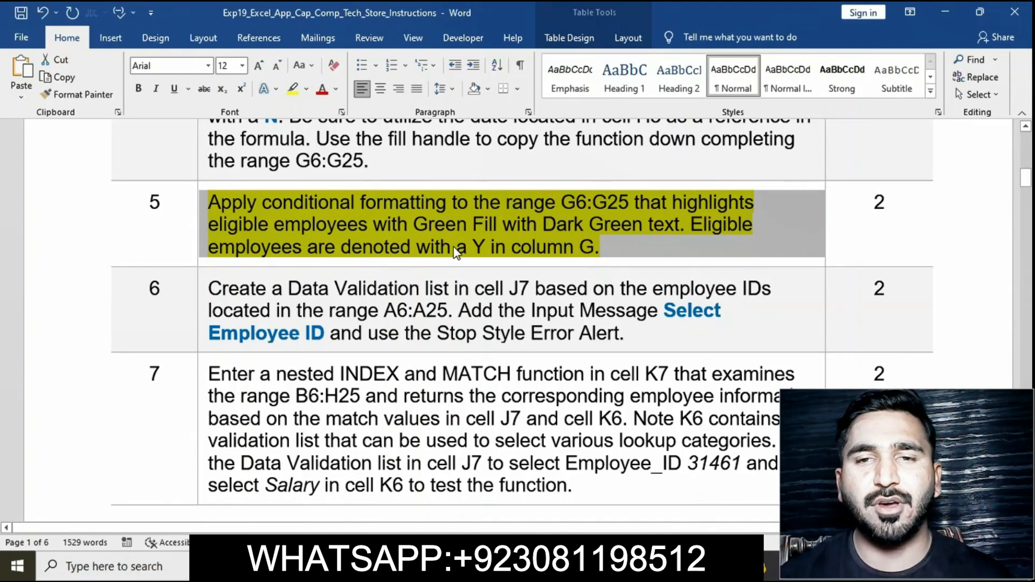
left_click(595, 248)
left_click_drag(562, 202, 625, 201)
key("ctrl+c")
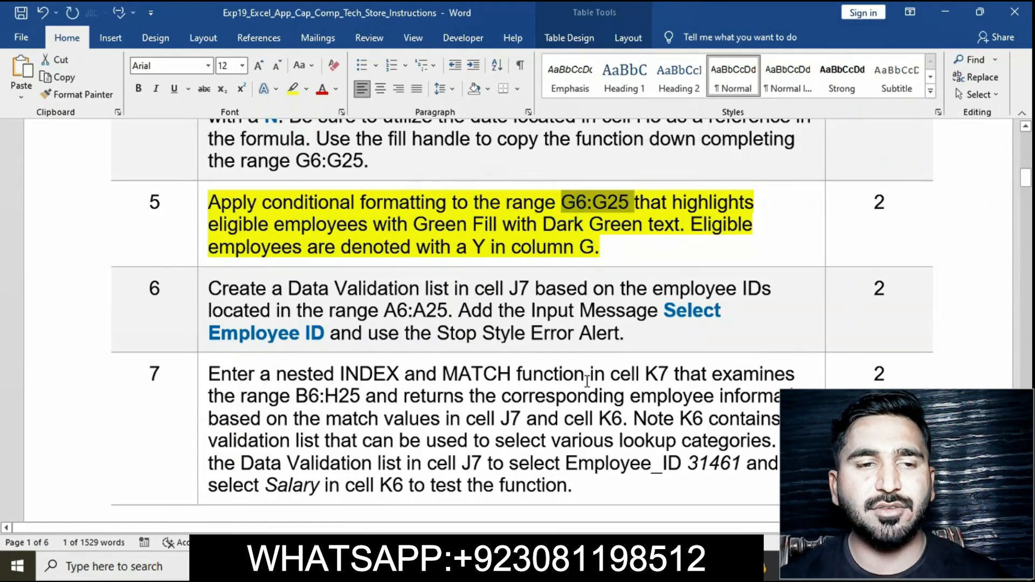
left_click(561, 565)
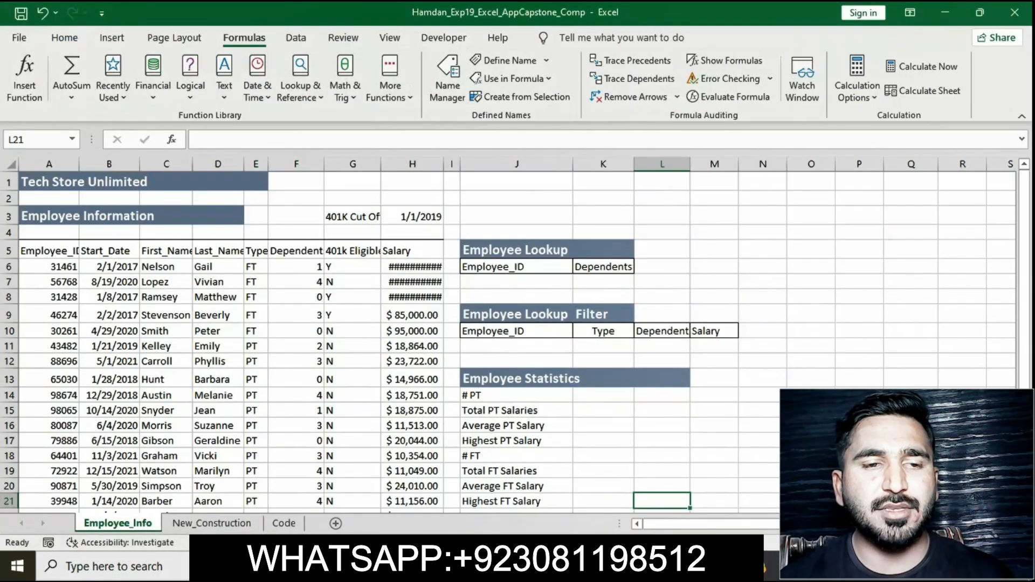
left_click(47, 136)
key("ctrl+v")
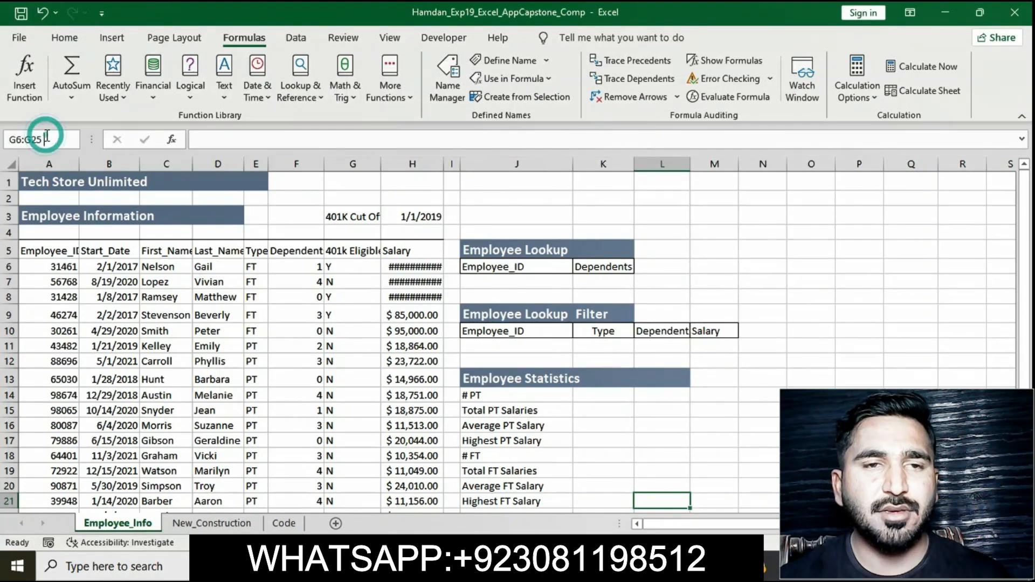
key("Return")
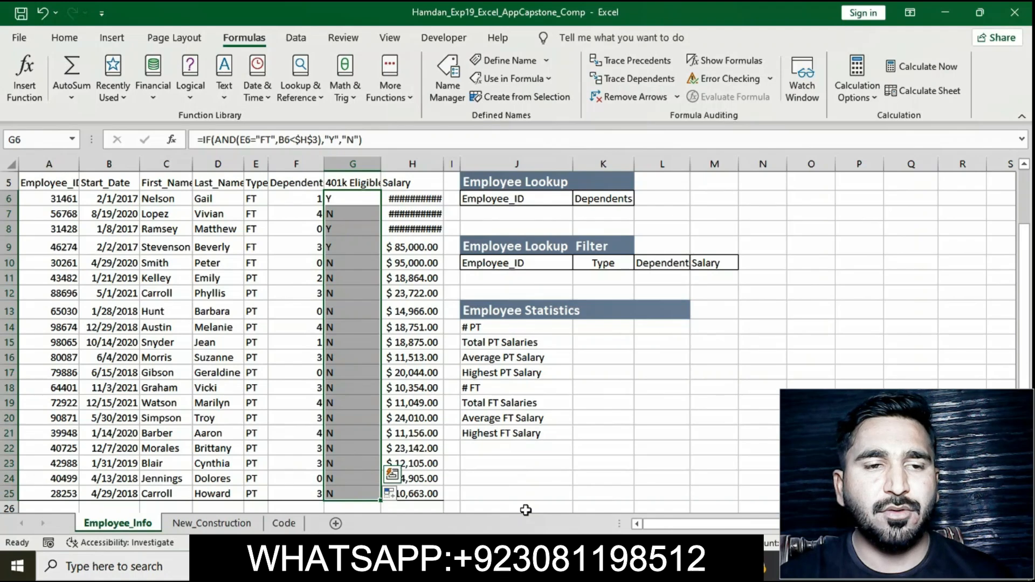
Step: Check the required formatting colours in the step 5 instruction
key("alt+Tab")
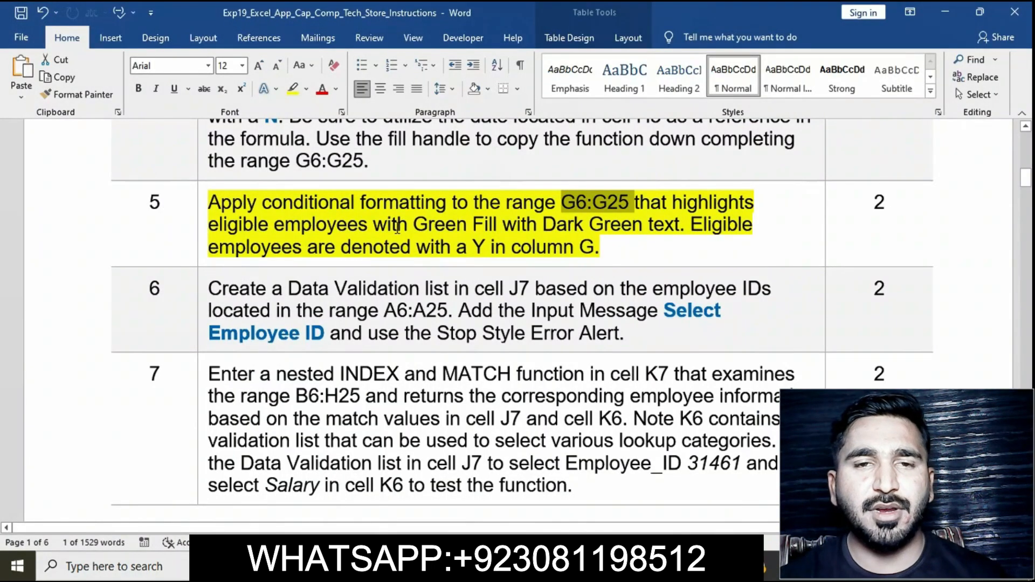
left_click_drag(427, 223, 603, 252)
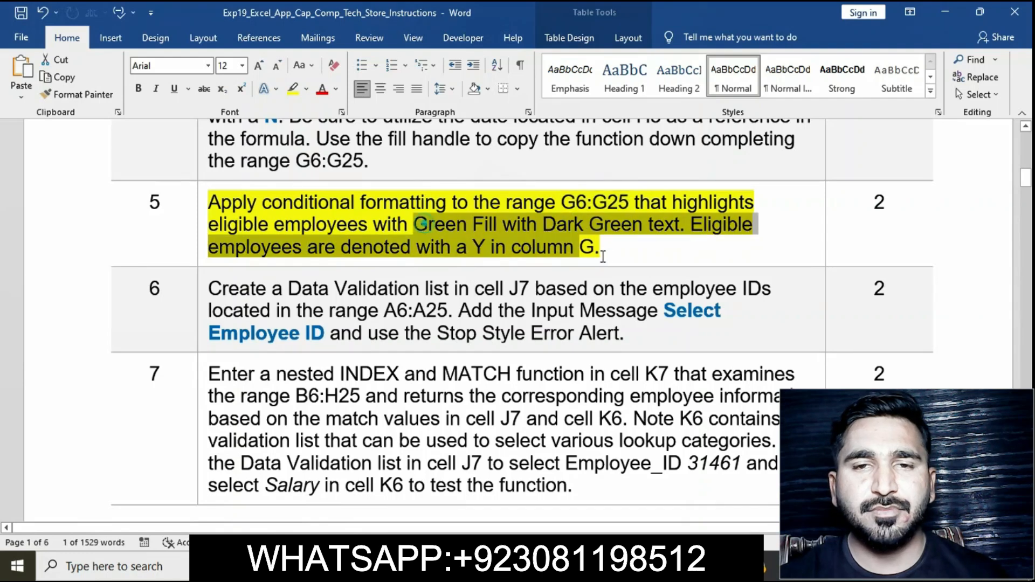
left_click(587, 567)
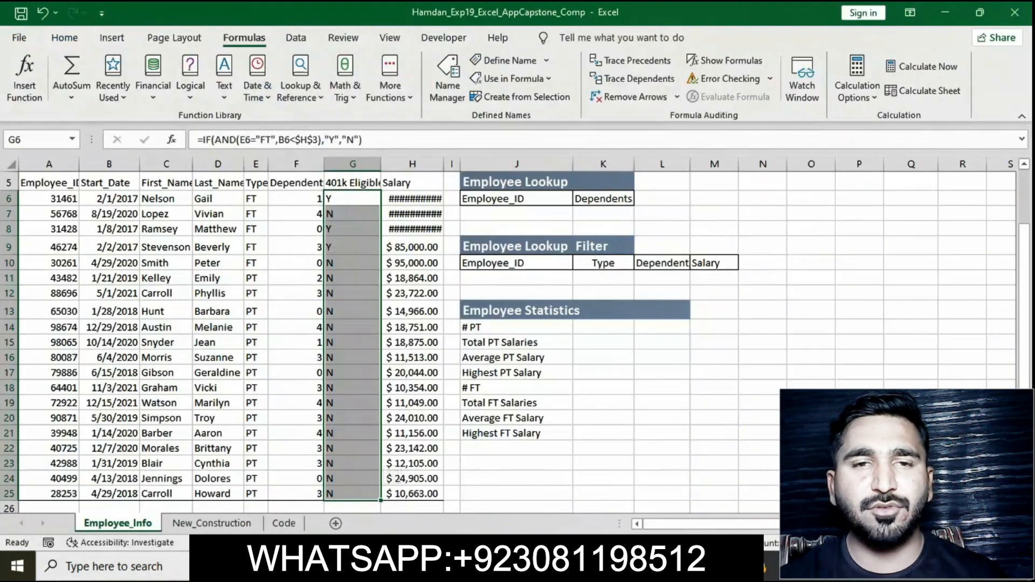
left_click(64, 37)
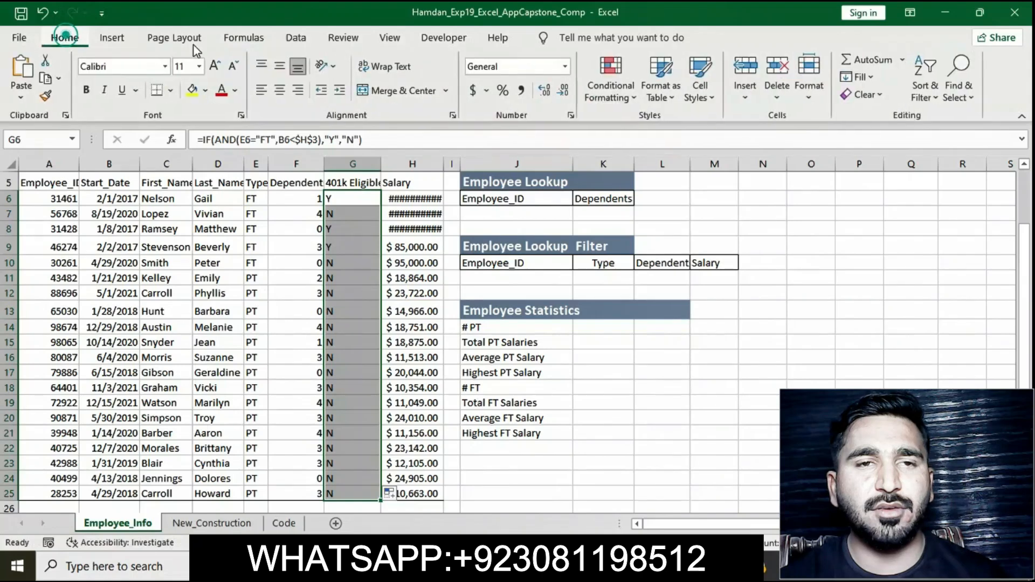
left_click(629, 102)
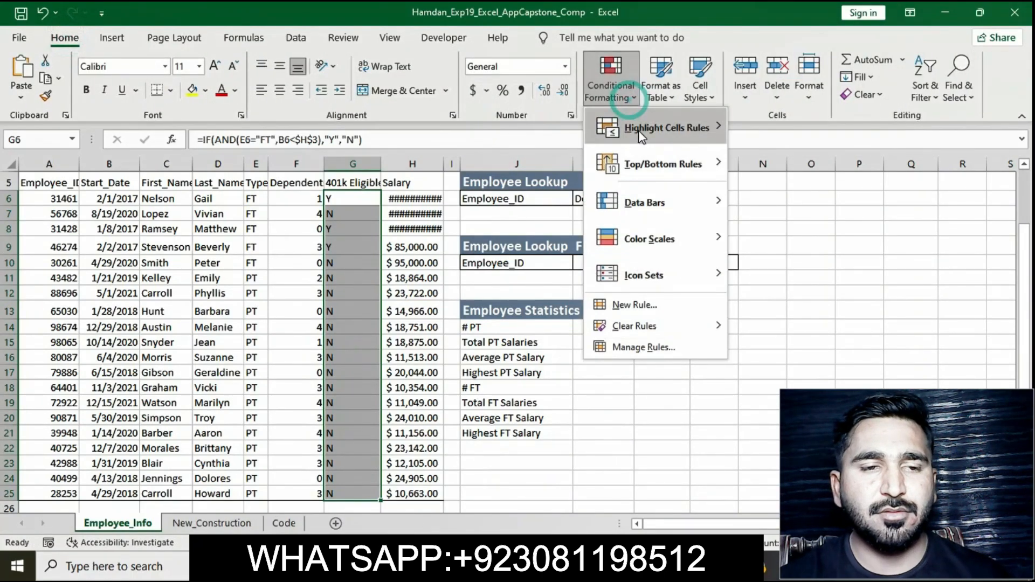
left_click(811, 287)
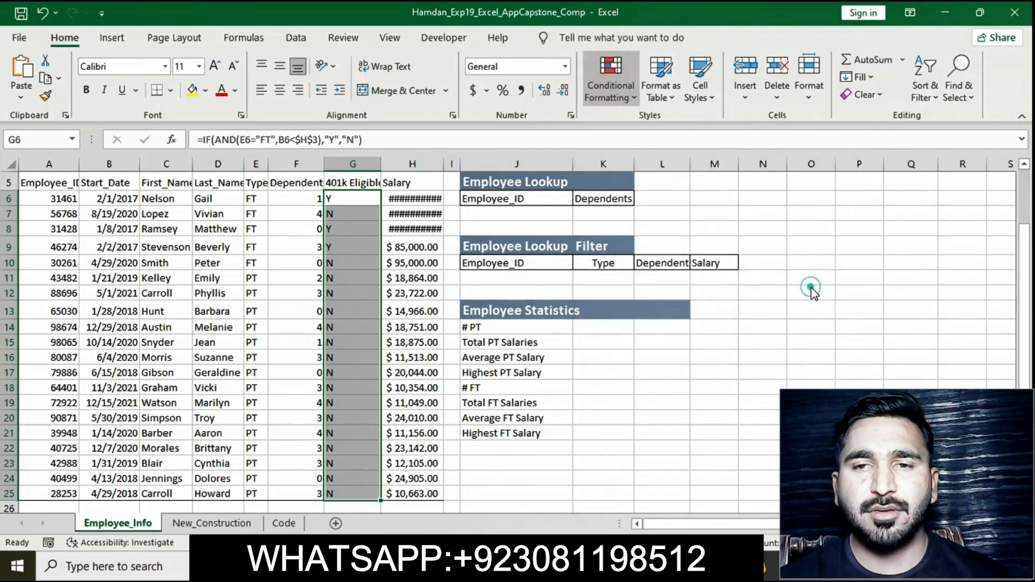
type("Y")
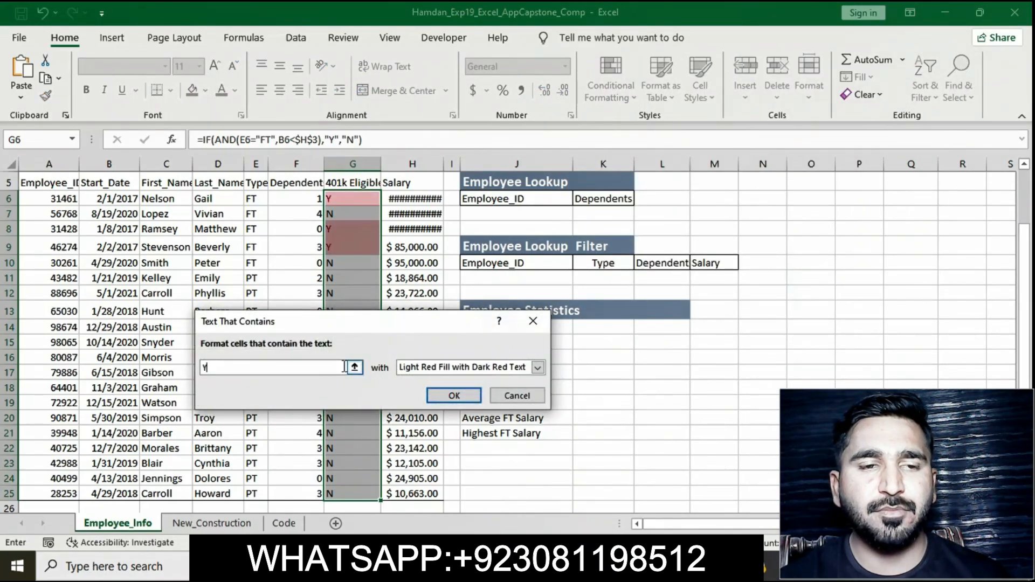
left_click(537, 368)
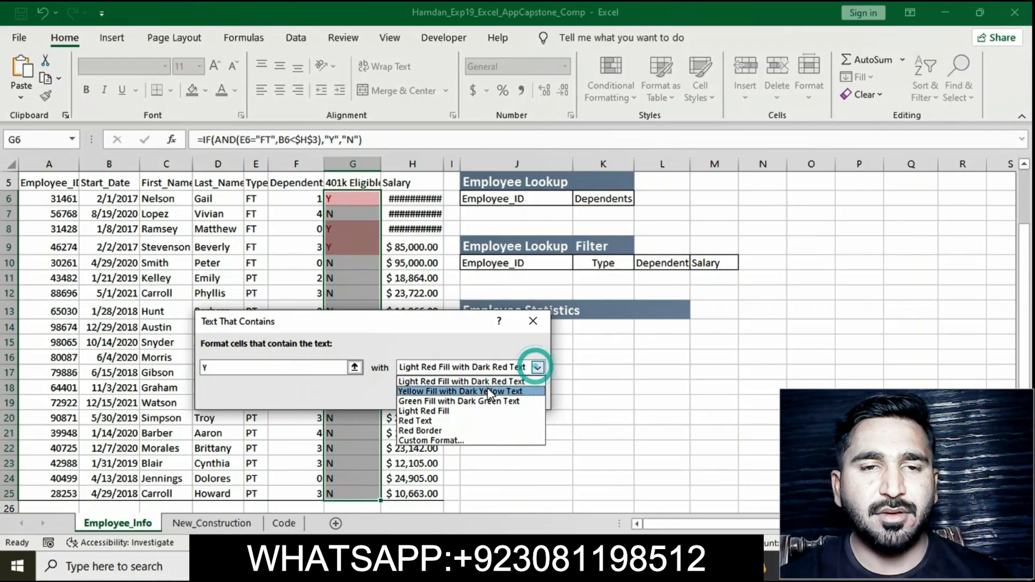
left_click(460, 391)
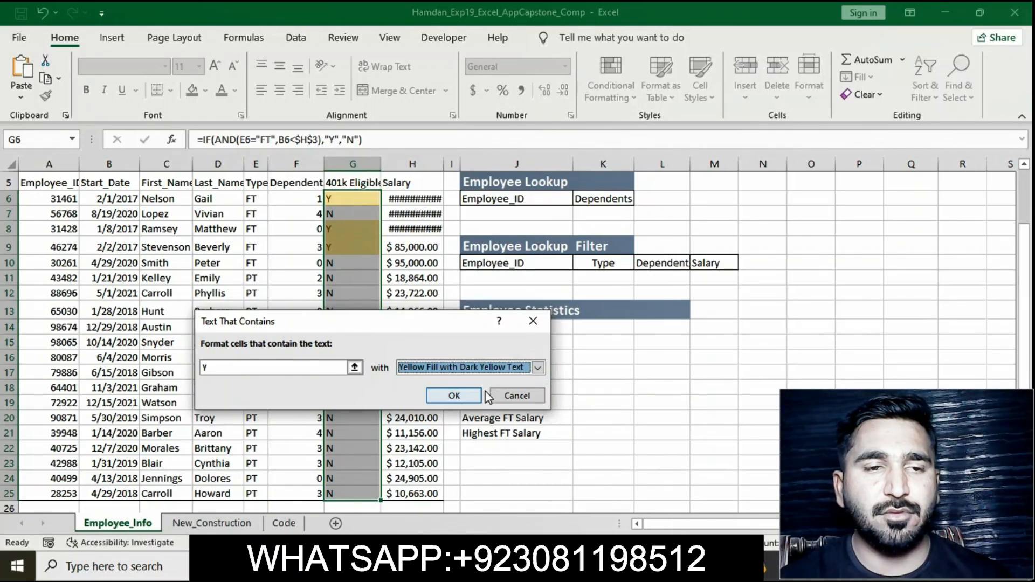
left_click(538, 368)
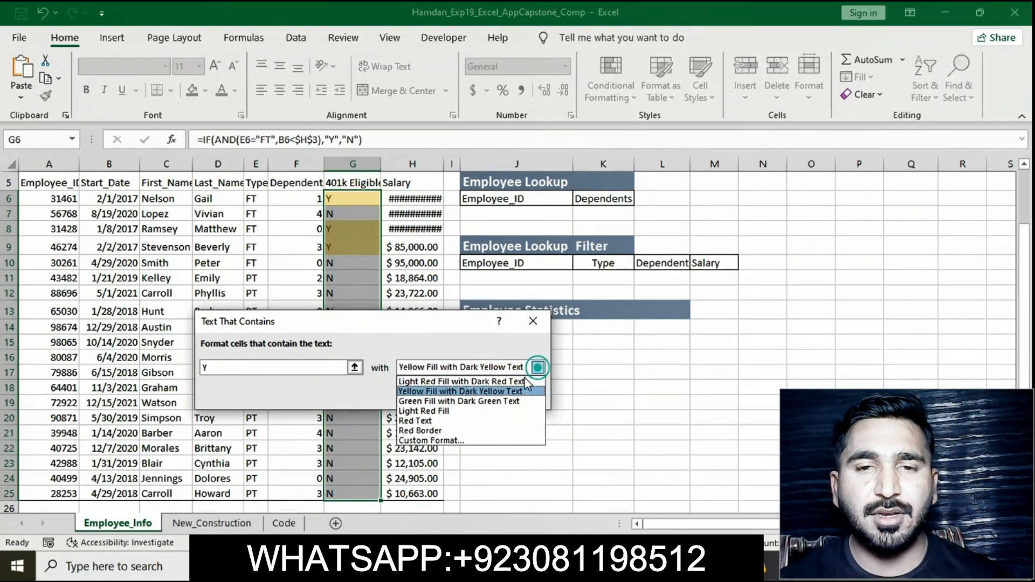
left_click(505, 401)
left_click(499, 399)
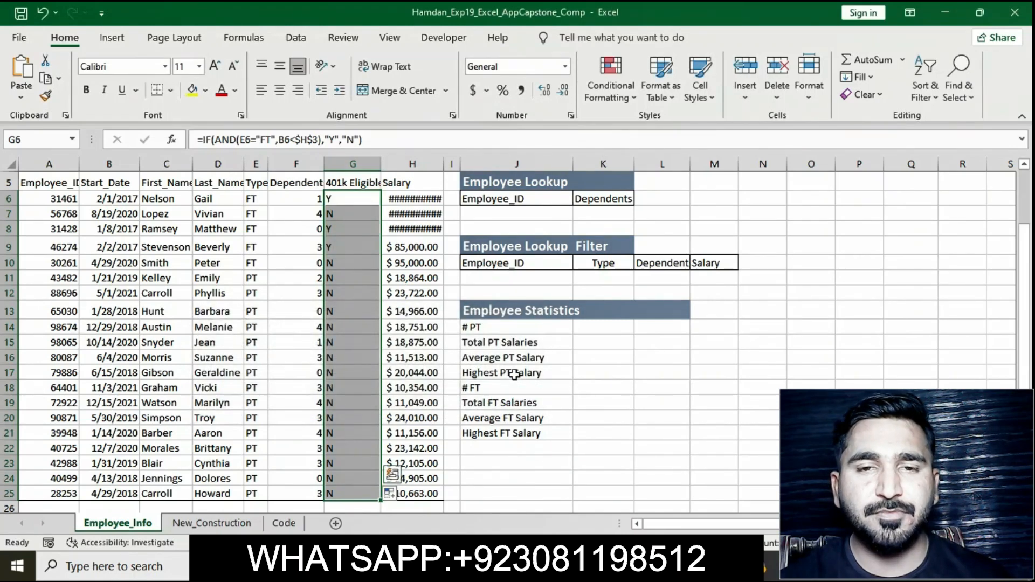
Step: Apply a Text That Contains conditional format to G6:G25 highlighting cells containing Y with Green Fill with Dark Green Text
left_click(630, 100)
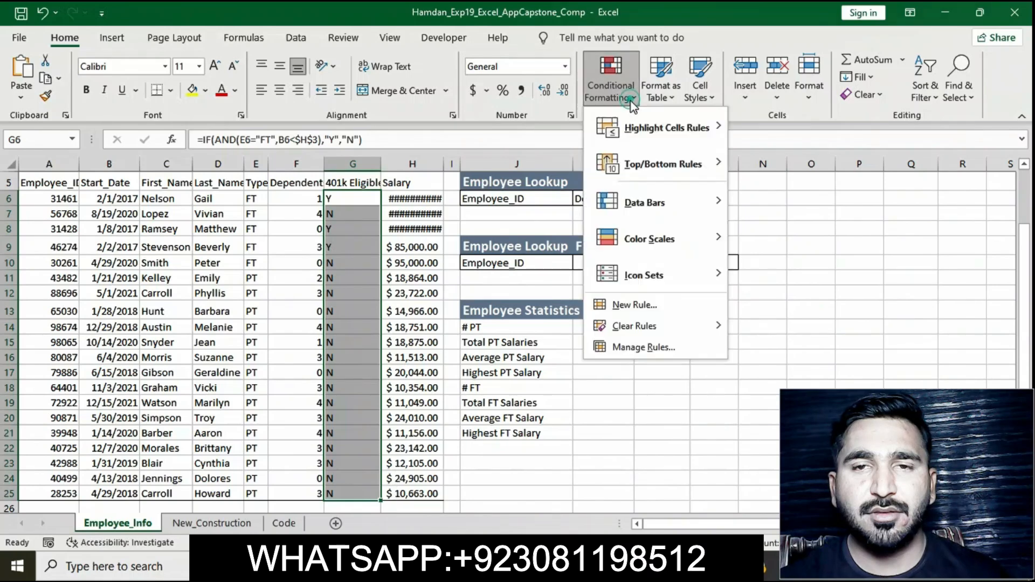
mouse_move(636, 129)
left_click(784, 272)
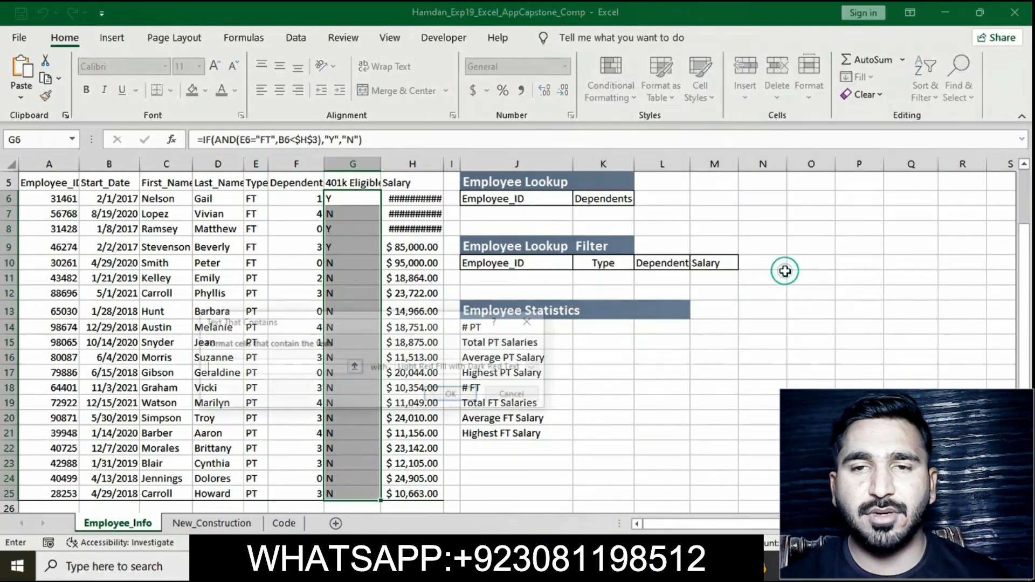
type("Y")
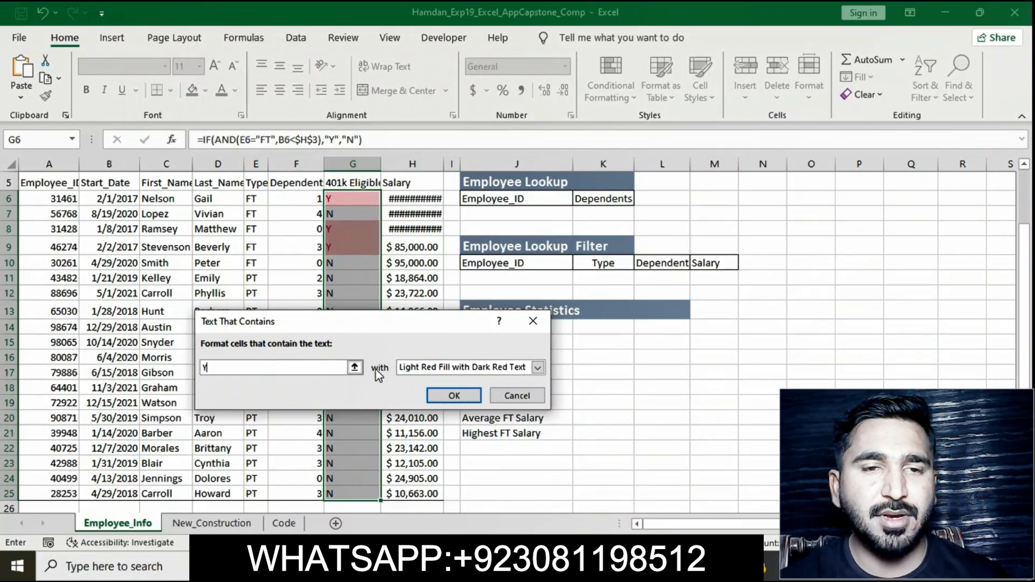
left_click(529, 367)
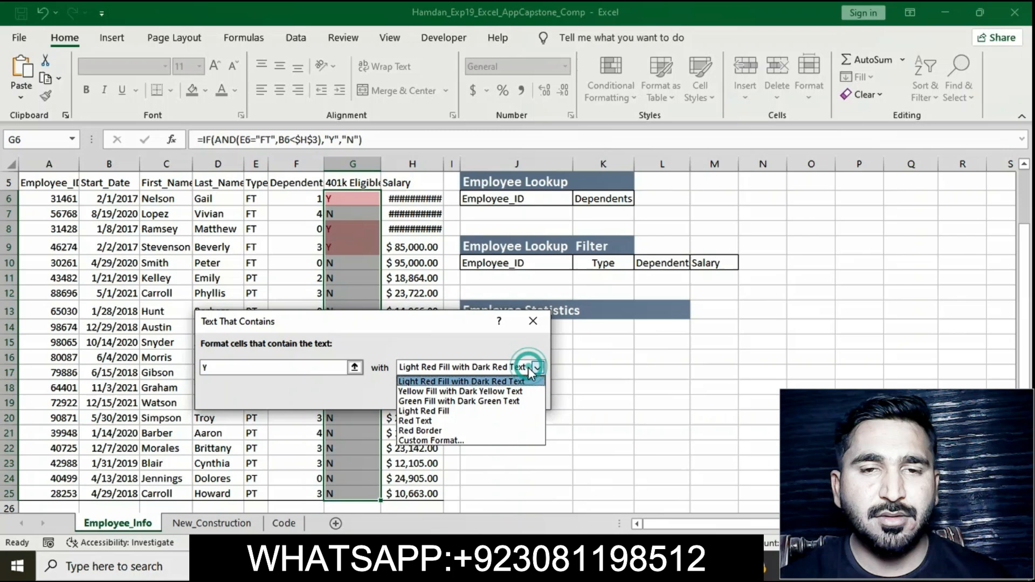
left_click(474, 400)
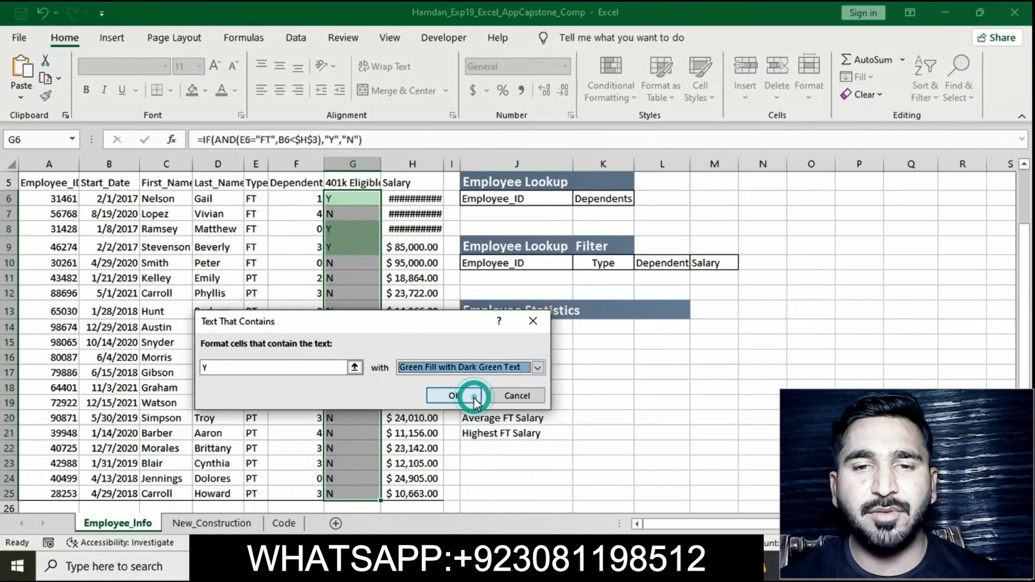
left_click(474, 396)
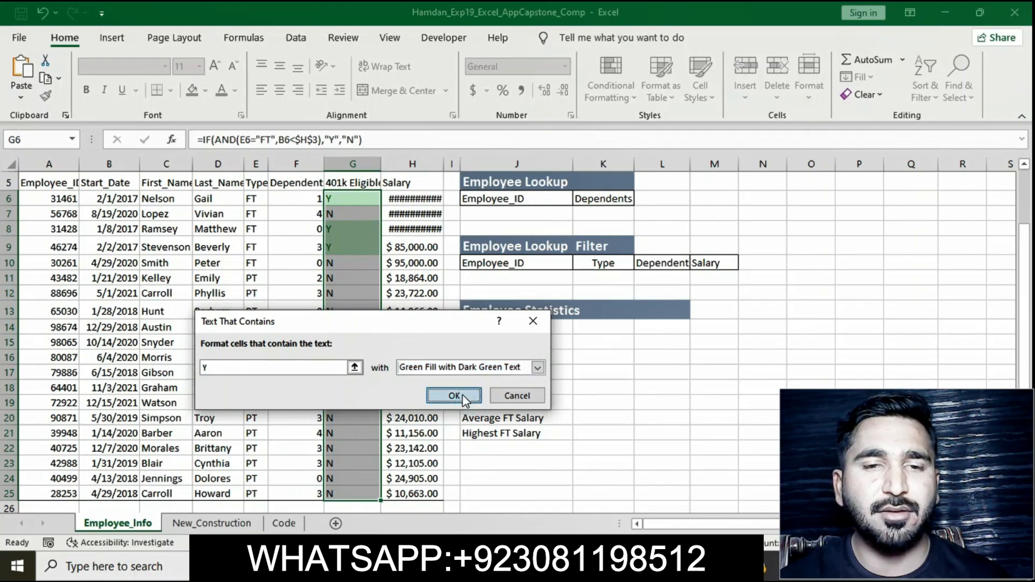
left_click(650, 415)
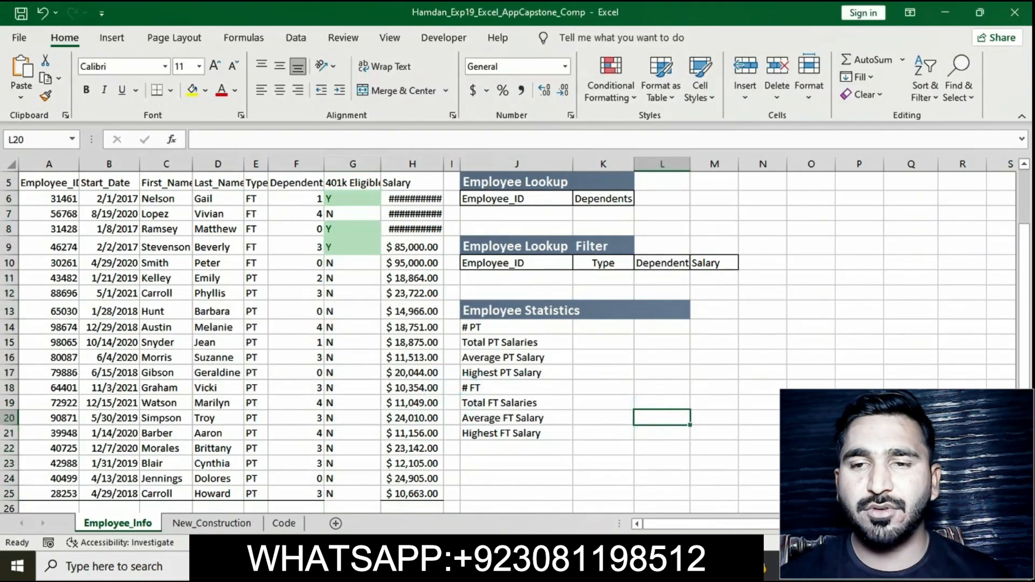
Step: Switch to the instructions and remove the yellow highlight from the step 5 instruction
left_click(539, 566)
left_click(493, 240)
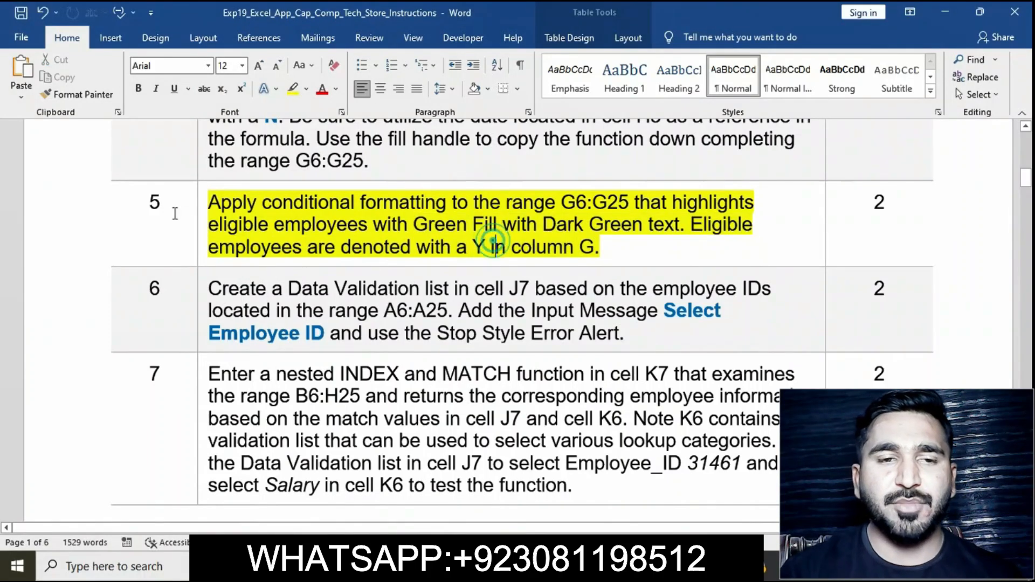
left_click(200, 205)
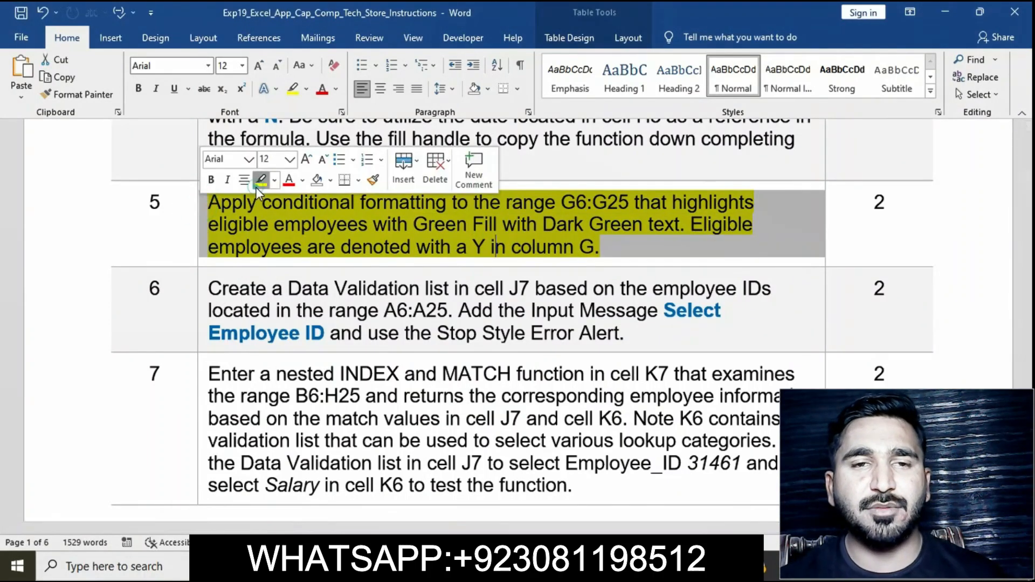
left_click(232, 229)
Step: Highlight the step 6 data validation instruction text in yellow
scroll(231, 229, "down", 1)
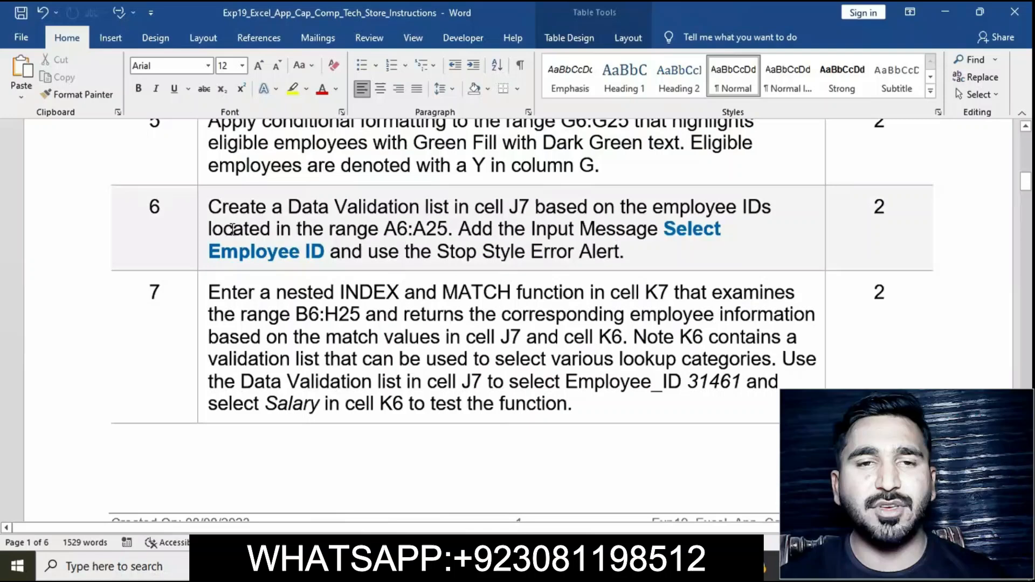
left_click(202, 212)
left_click(265, 183)
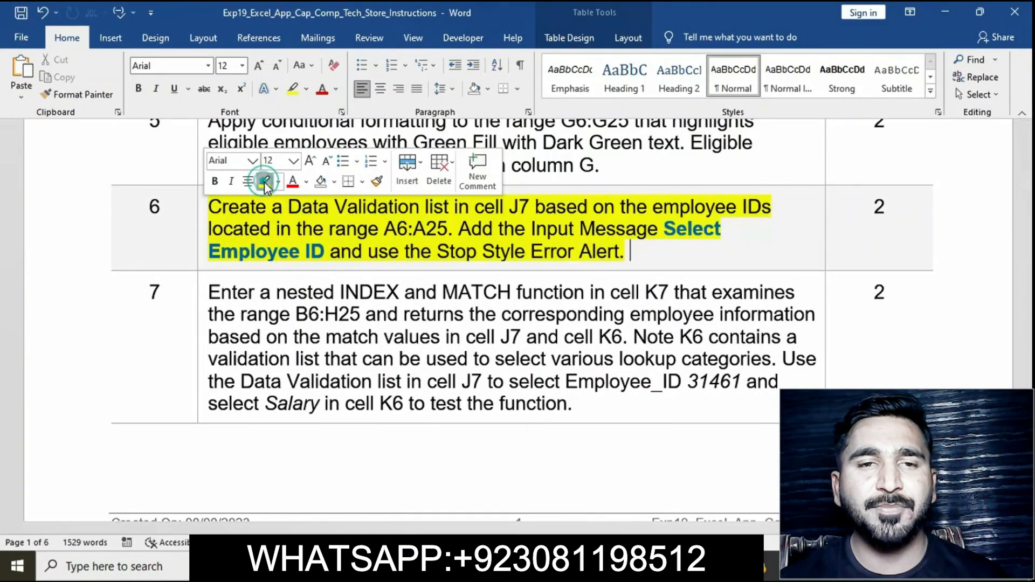
left_click(203, 211)
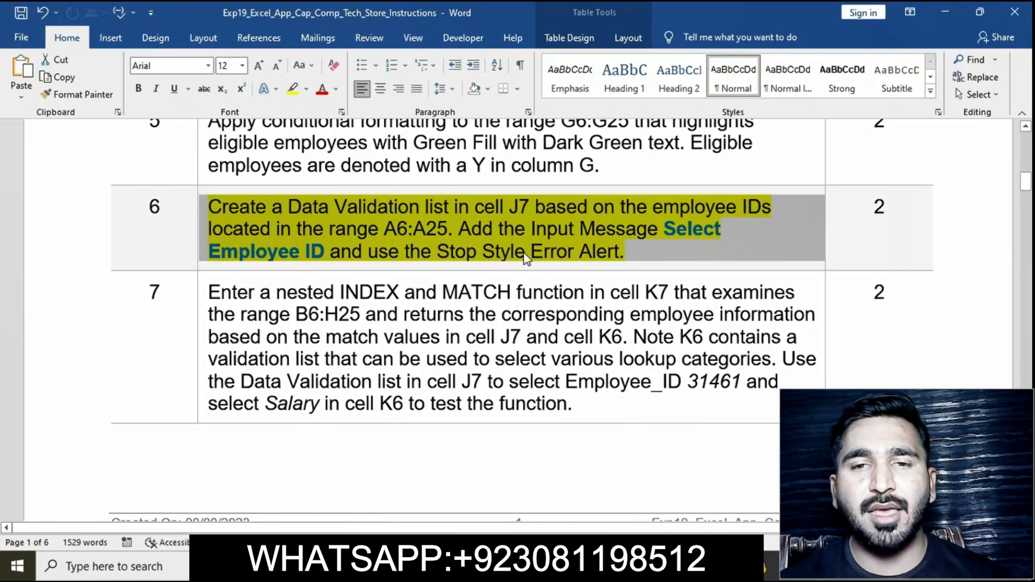
left_click(596, 255)
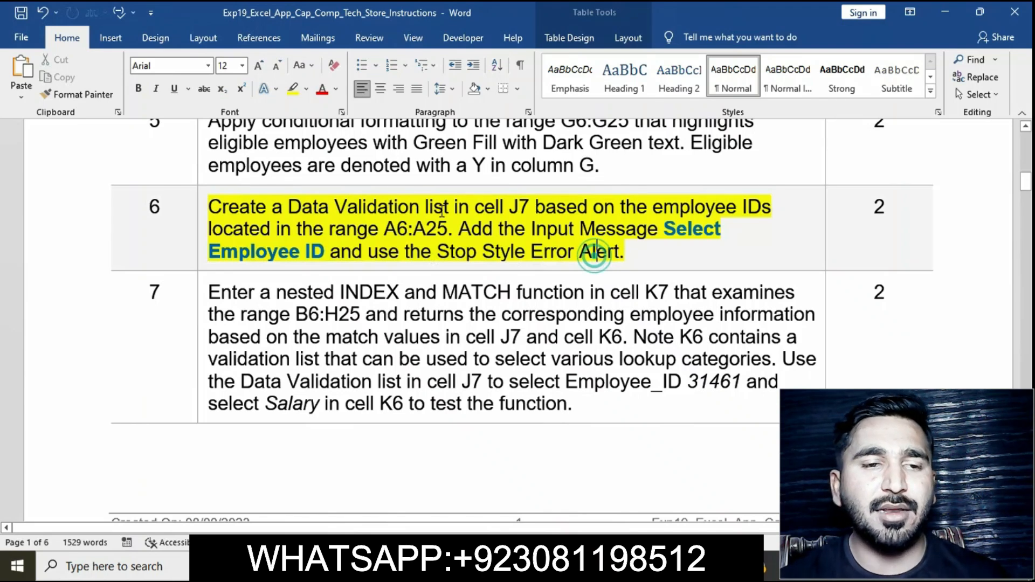
Step: Create a data validation list on cell J7 with the employee IDs in A6:A25 as its source
left_click_drag(212, 205, 461, 221)
key("alt+Tab")
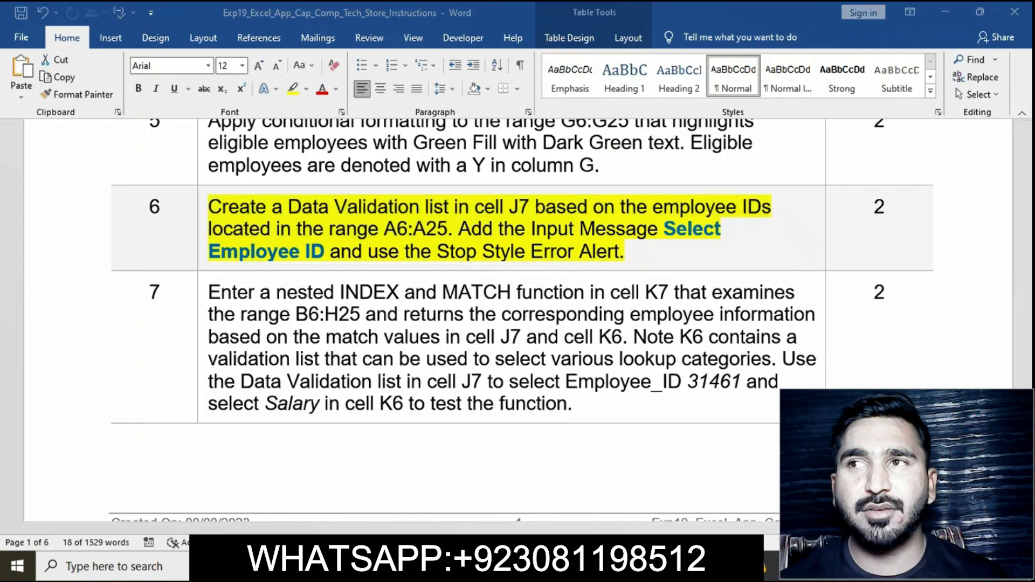
left_click(511, 211)
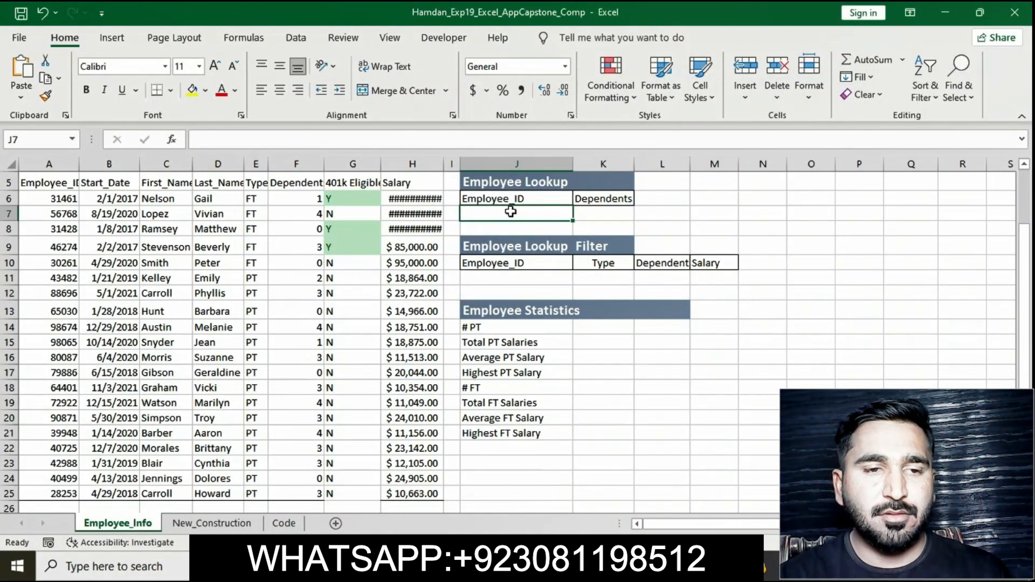
left_click(286, 39)
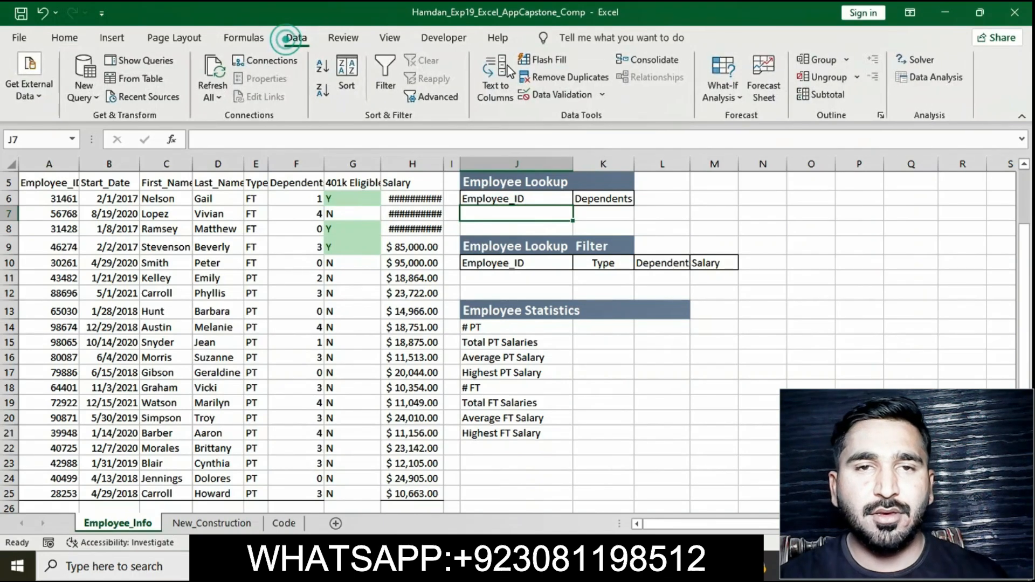
left_click(605, 95)
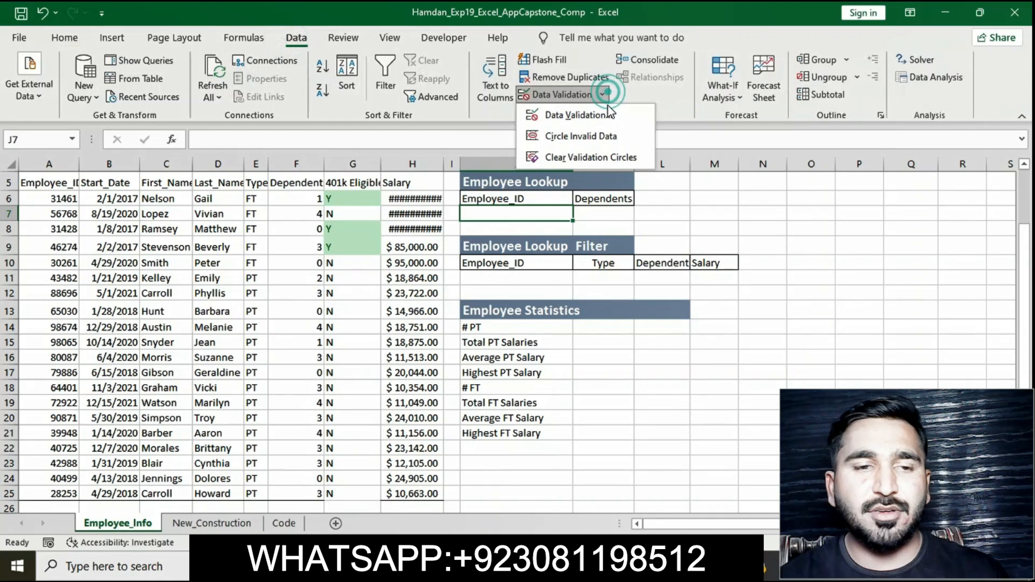
left_click(607, 114)
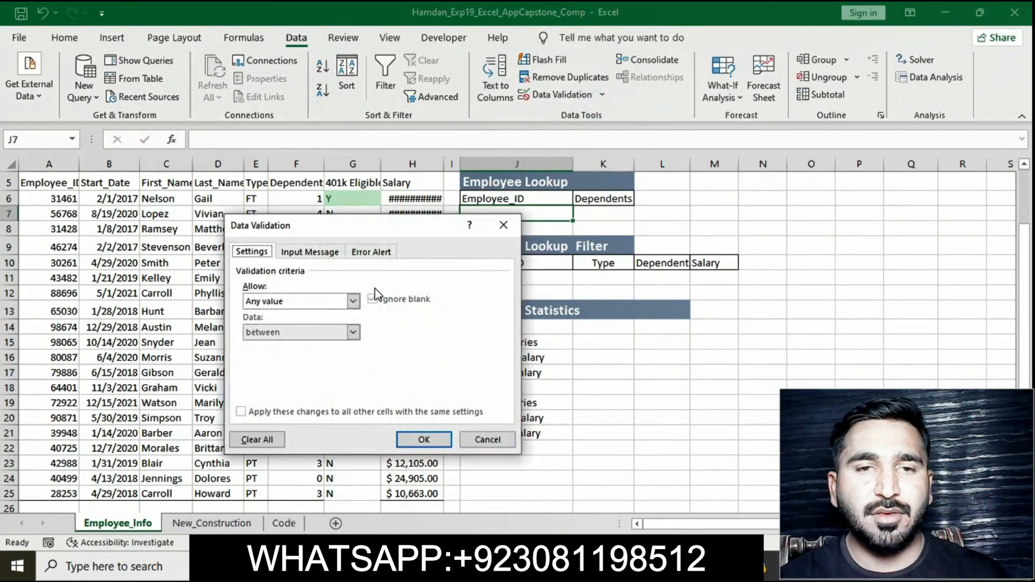
left_click(352, 300)
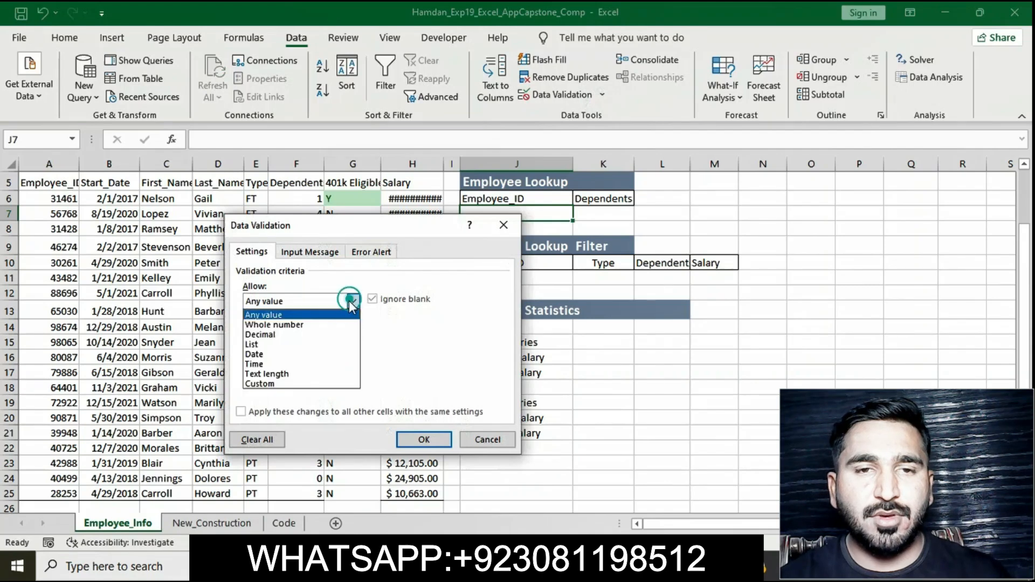
left_click(321, 342)
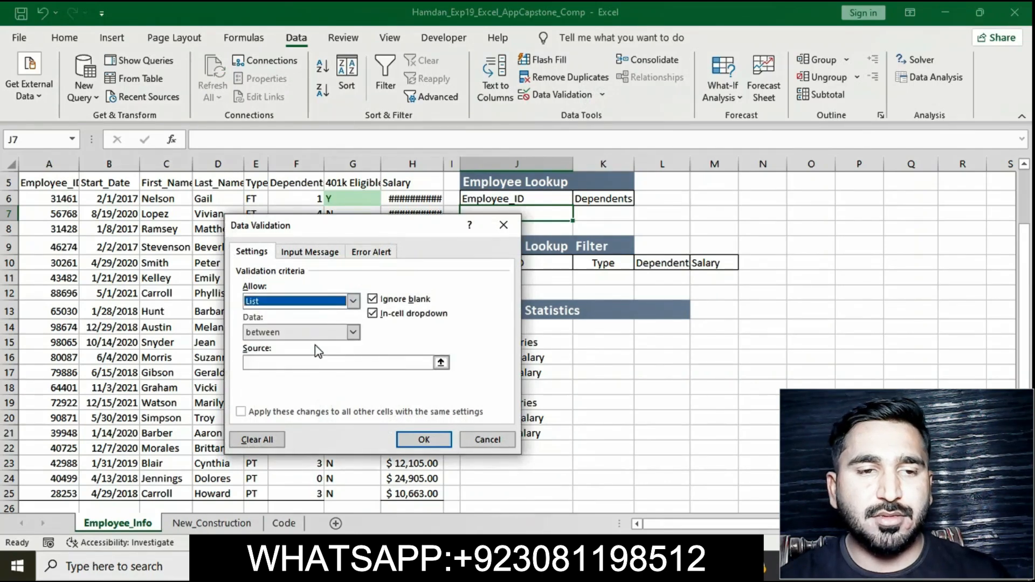
left_click(311, 363)
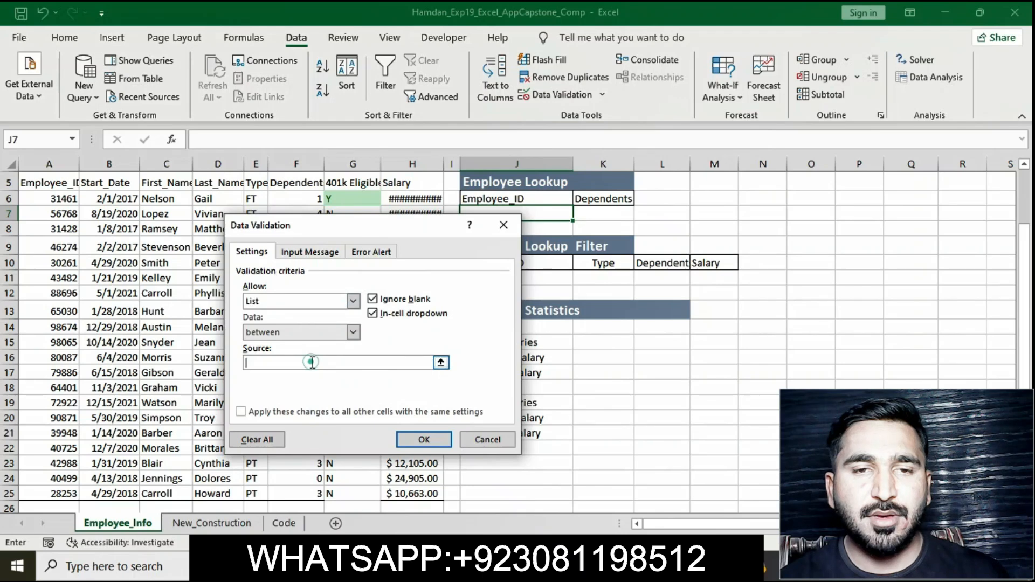
scroll(123, 298, "up", 2)
left_click(63, 266)
left_click_drag(63, 266, 70, 474)
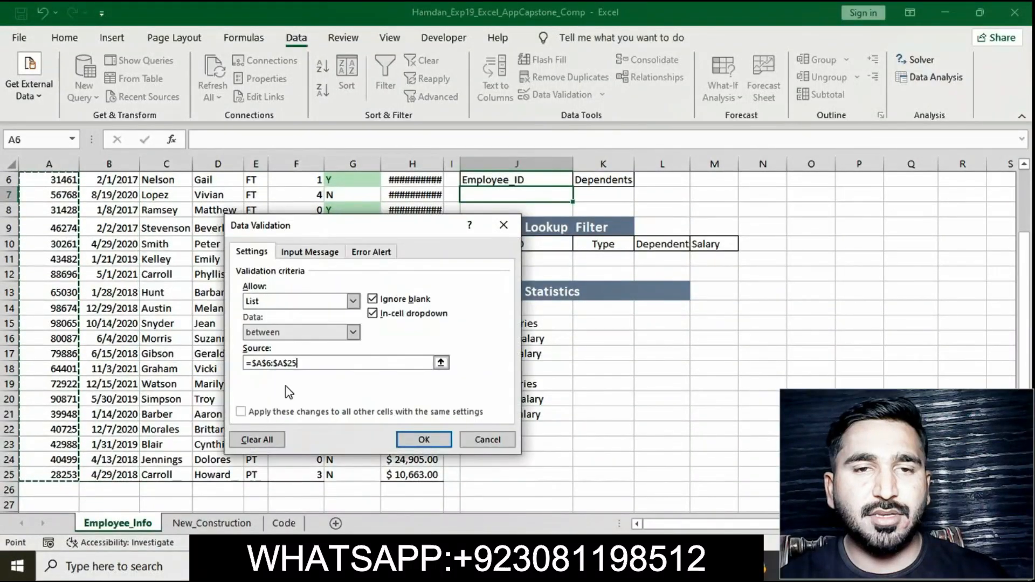
Step: Copy Select Employee ID from the instructions and paste it as the validation's input message
left_click(327, 254)
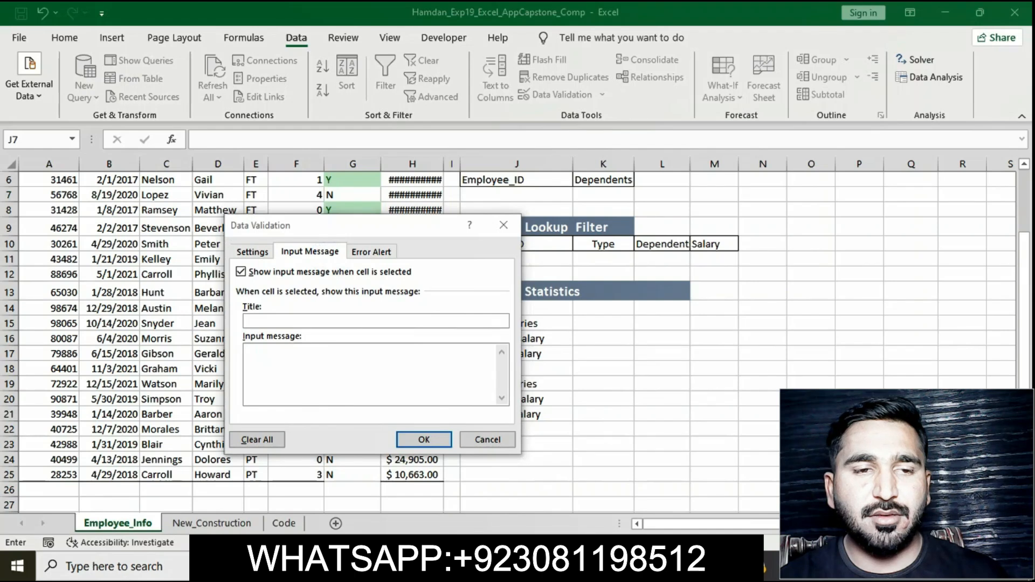
key("alt+Tab")
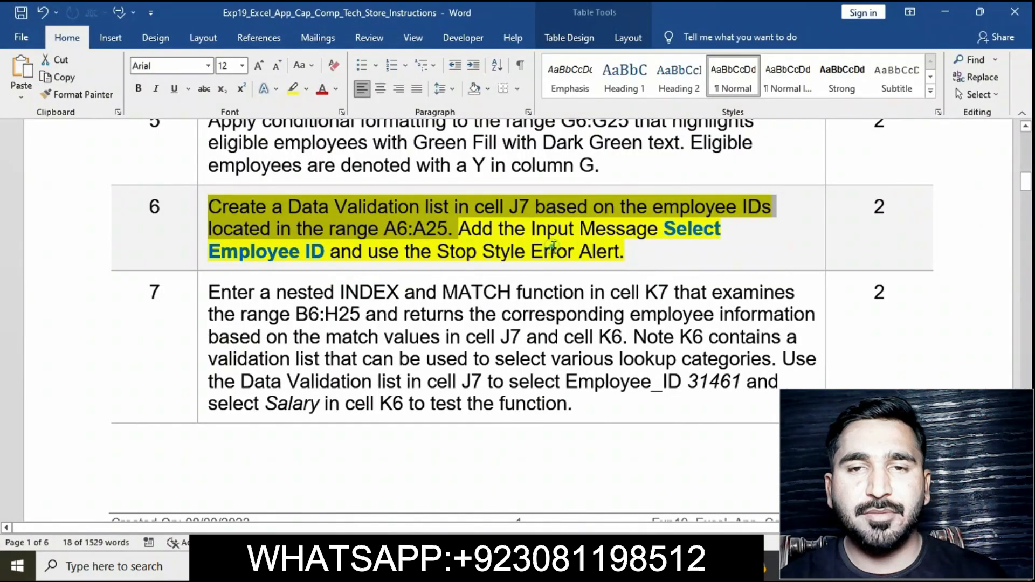
left_click(553, 246)
left_click_drag(665, 230, 352, 258)
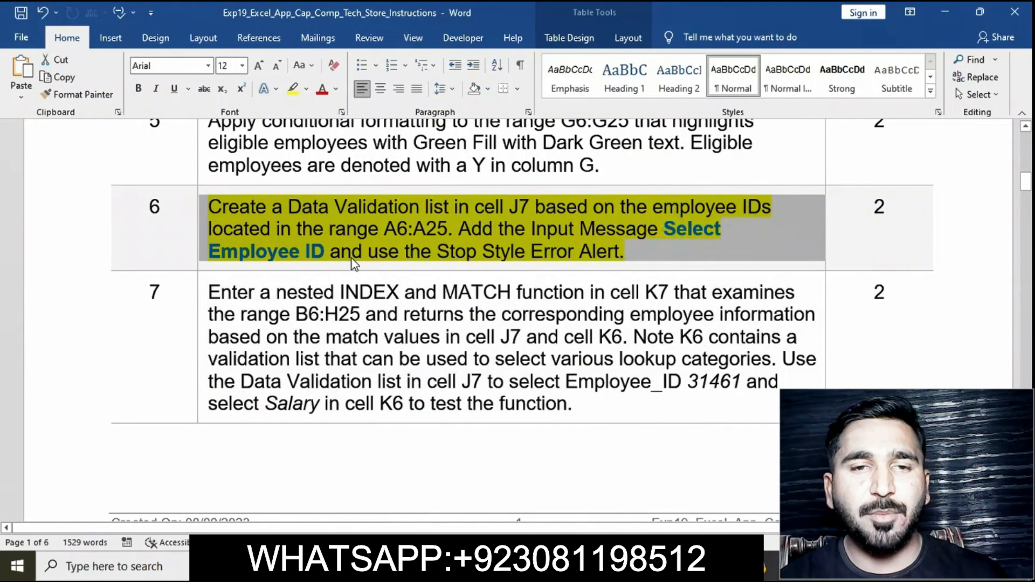
left_click(352, 258)
left_click_drag(663, 229, 330, 249)
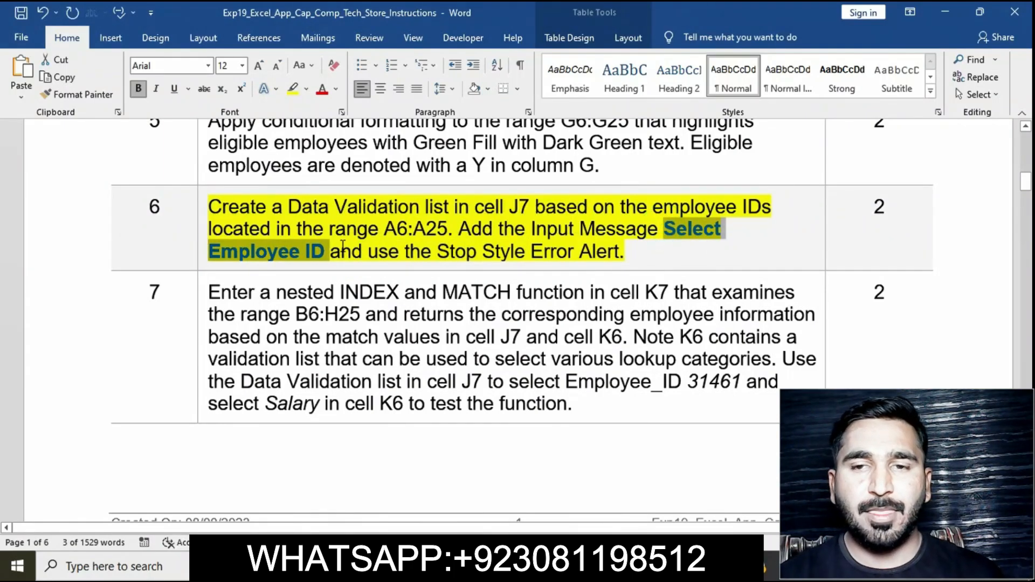
key("alt+Tab")
left_click(441, 372)
key("ctrl+v")
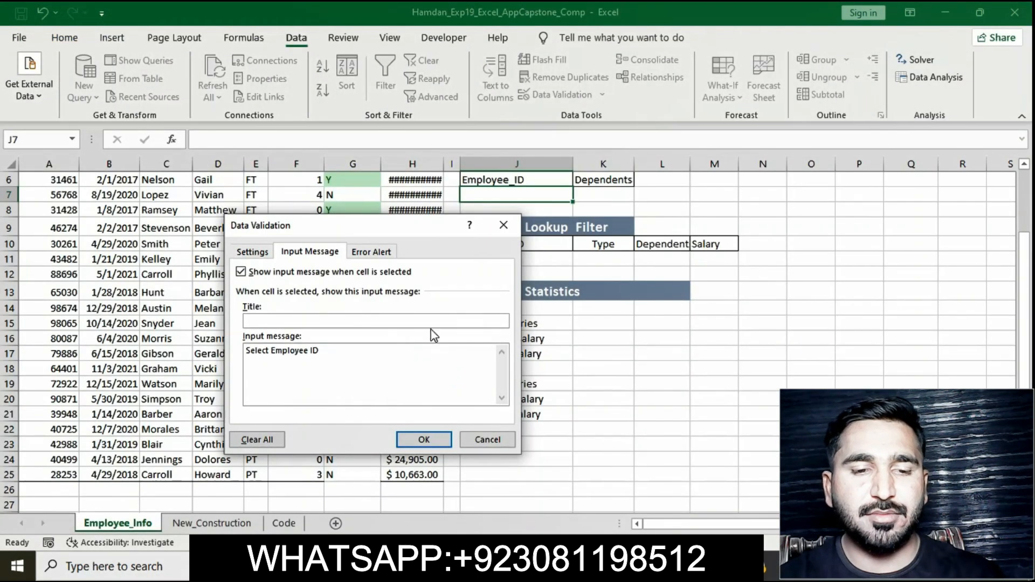
Step: Apply the validation with the Stop style error alert and check the dropdown list in J7
left_click(372, 251)
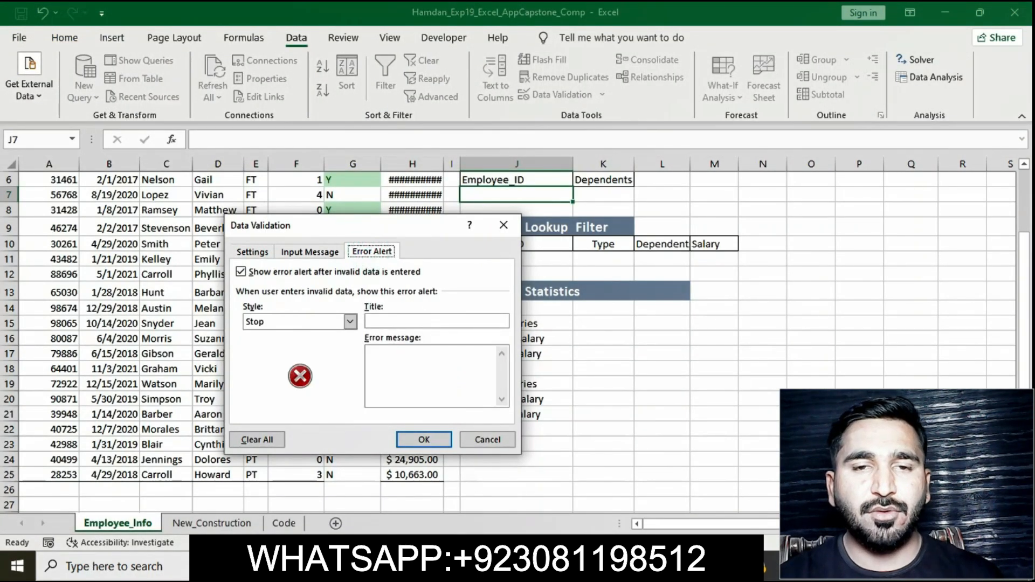
key("alt+Tab")
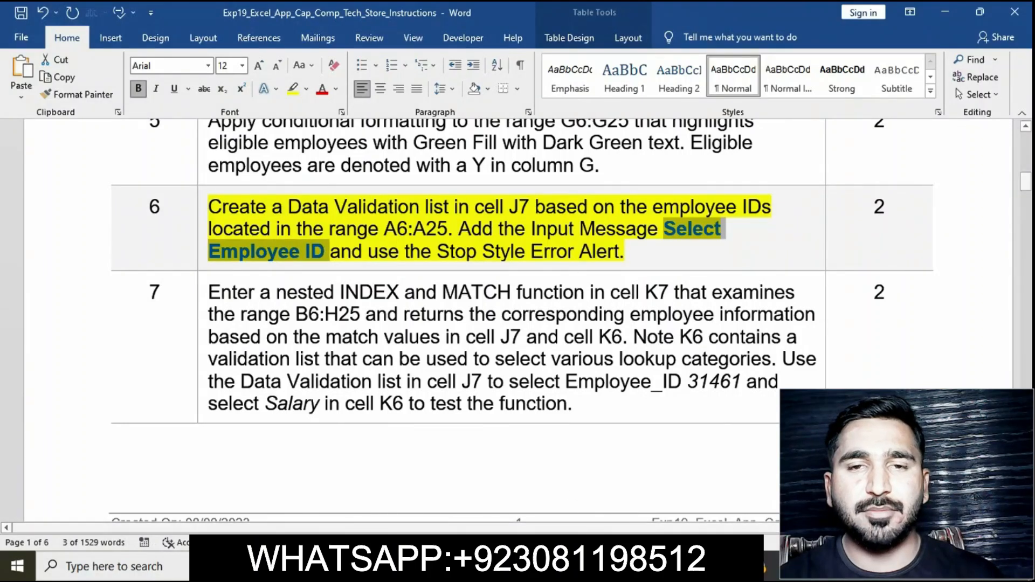
key("alt+Tab")
left_click(441, 445)
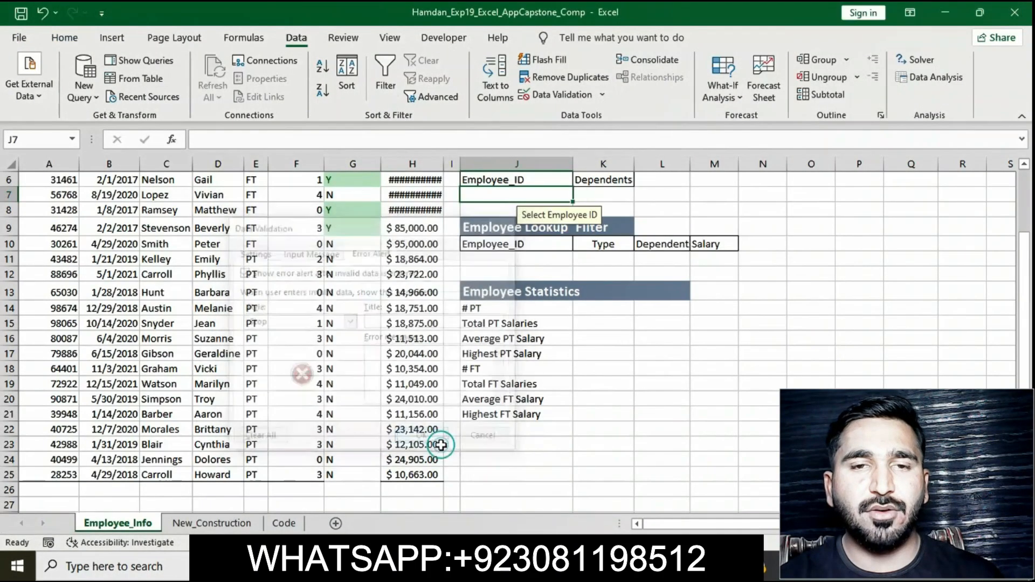
left_click(577, 195)
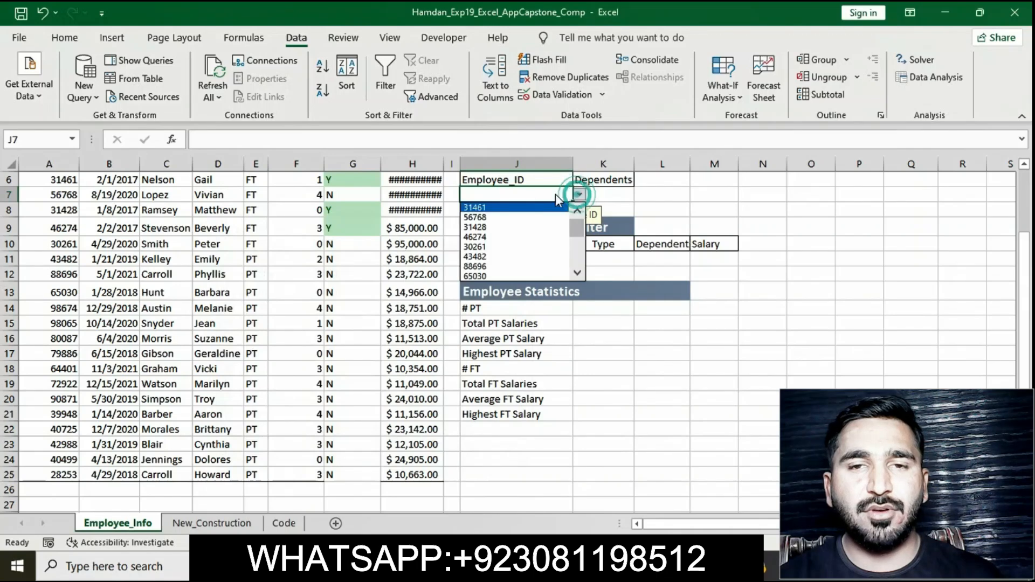
left_click(600, 377)
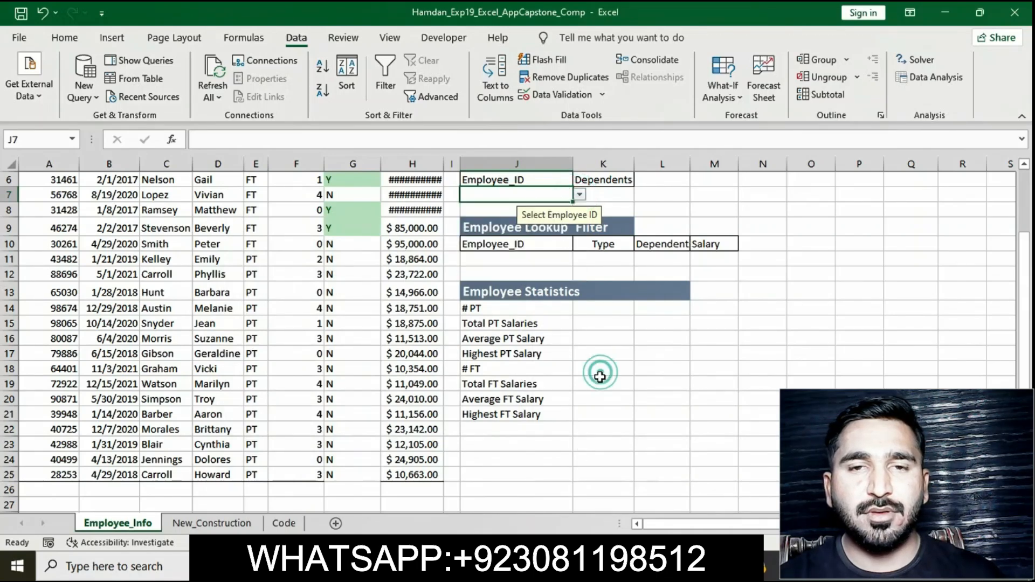
Step: Highlight the step 7 INDEX and MATCH instruction text in yellow
key("alt+Tab")
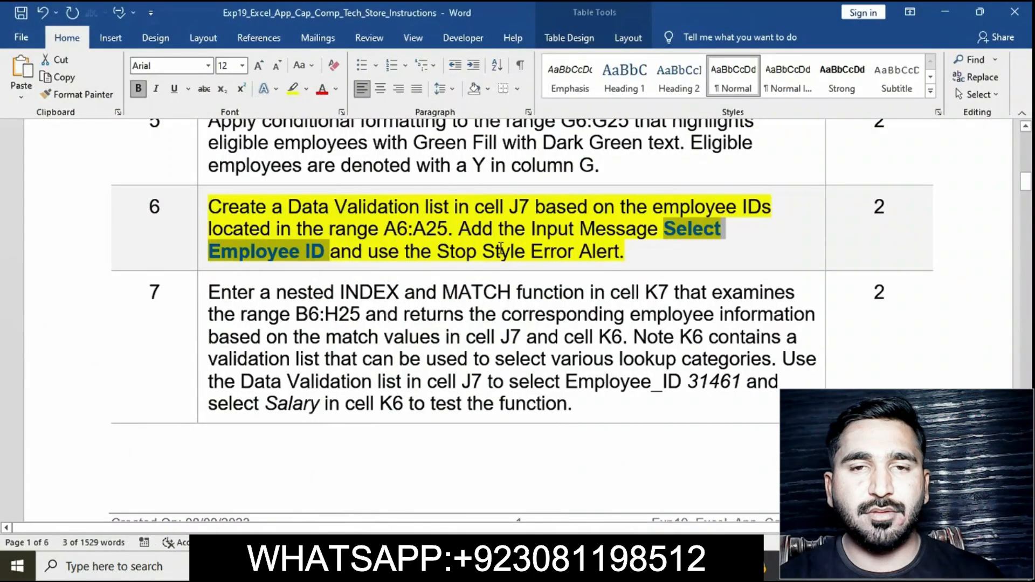
left_click(500, 249)
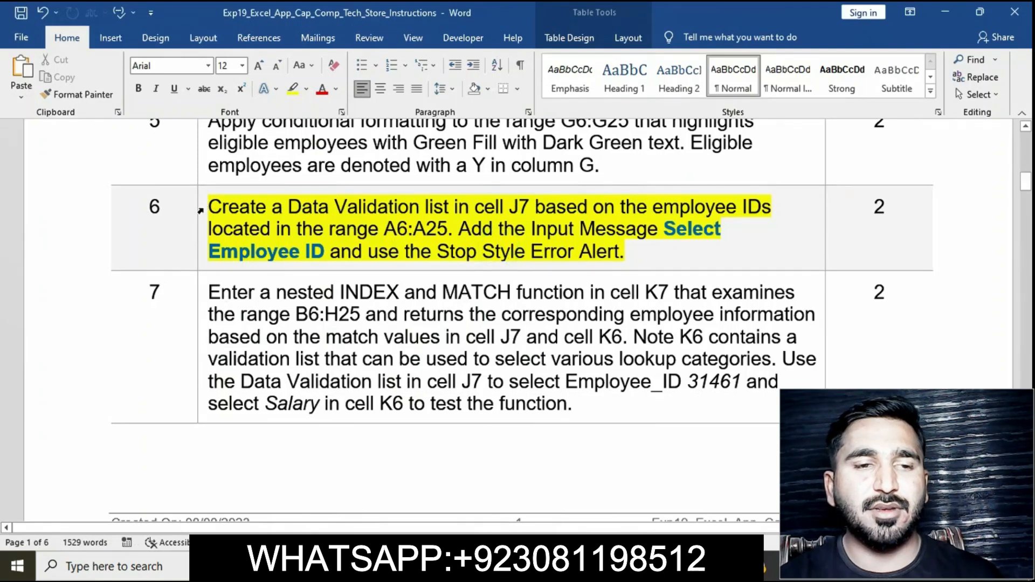
left_click(200, 210)
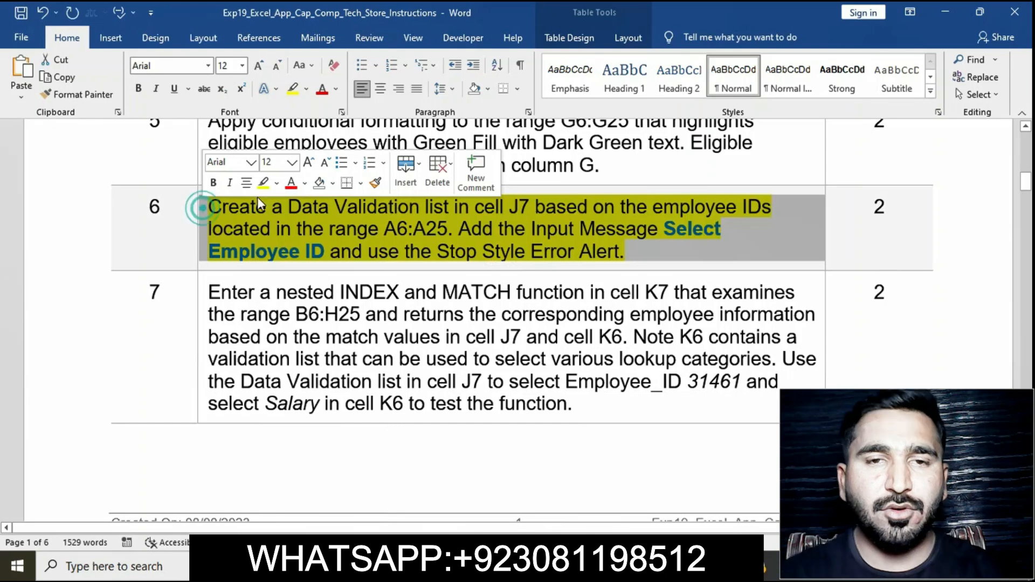
left_click(334, 270)
scroll(361, 313, "down", 2)
scroll(360, 314, "down", 2)
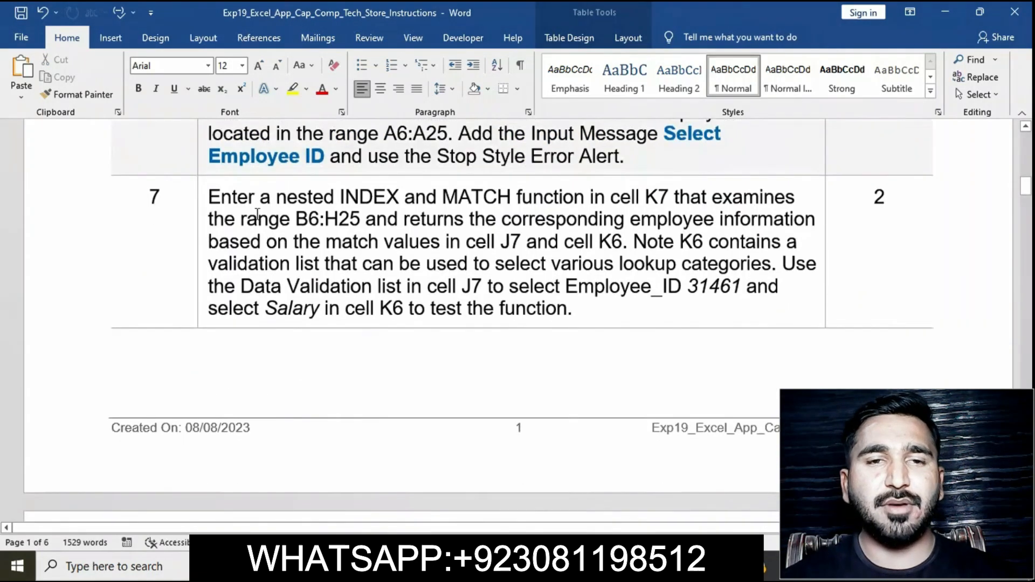
left_click(203, 199)
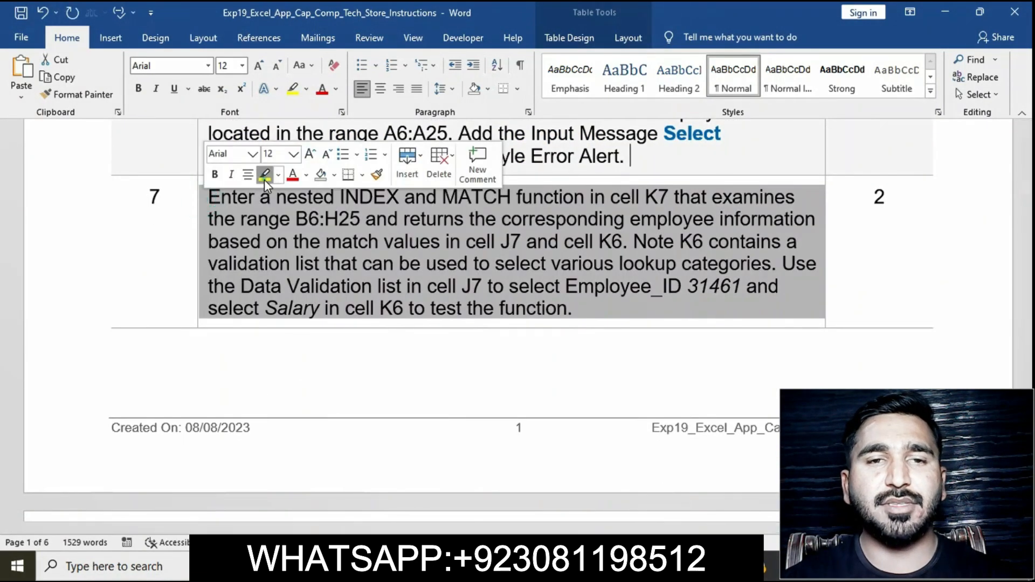
left_click(265, 174)
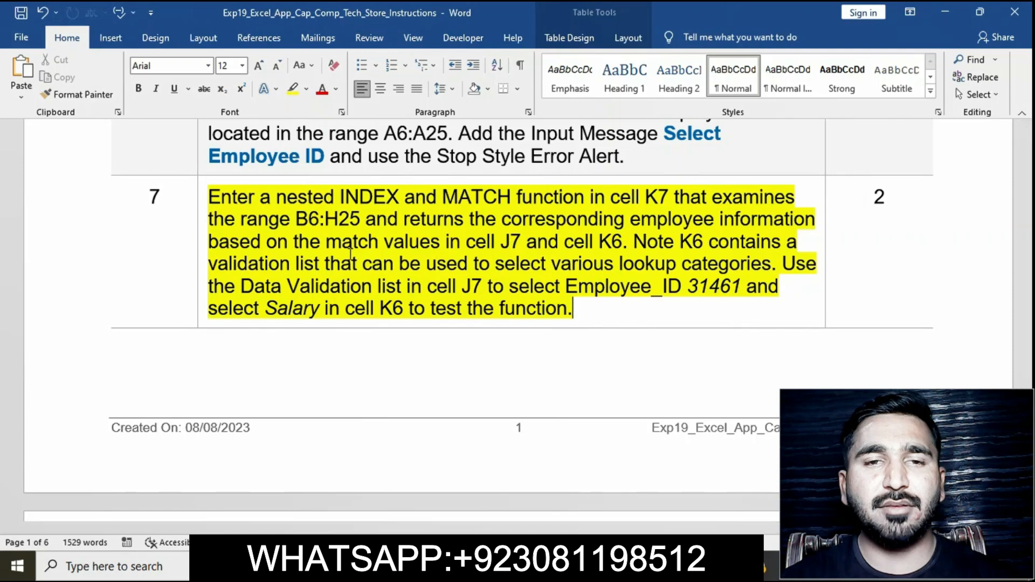
left_click(202, 212)
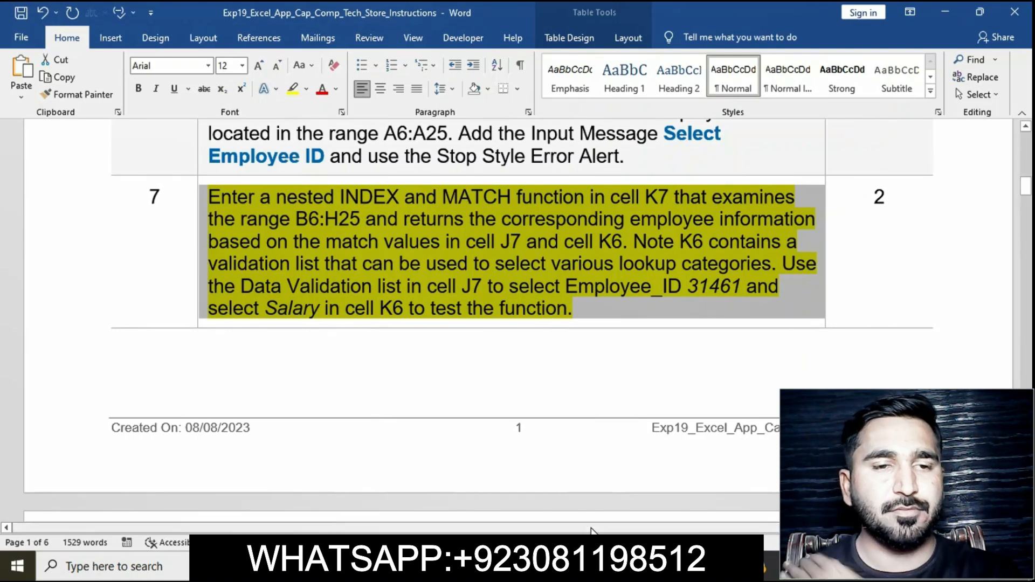
Step: Start a nested INDEX formula in K7 over A6:H26, with a row MATCH of J7 within A6:A26
left_click(523, 565)
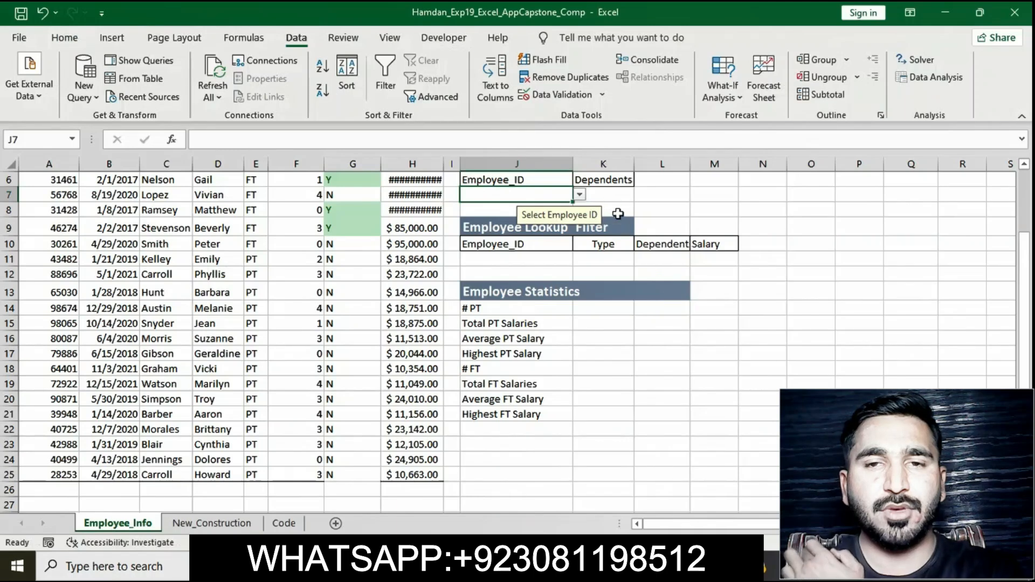
left_click(611, 196)
type("=")
left_click(535, 140)
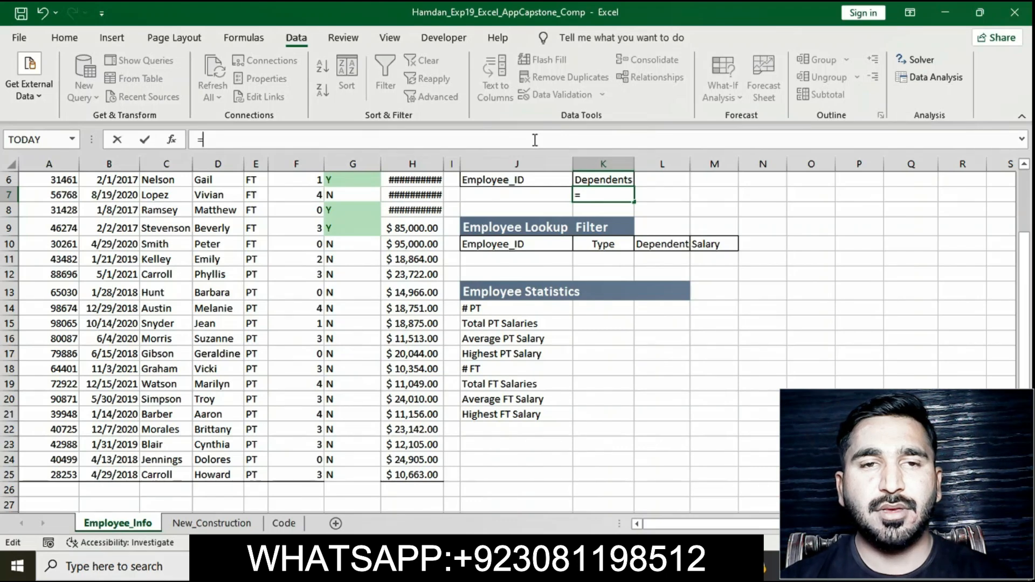
type("INDEX")
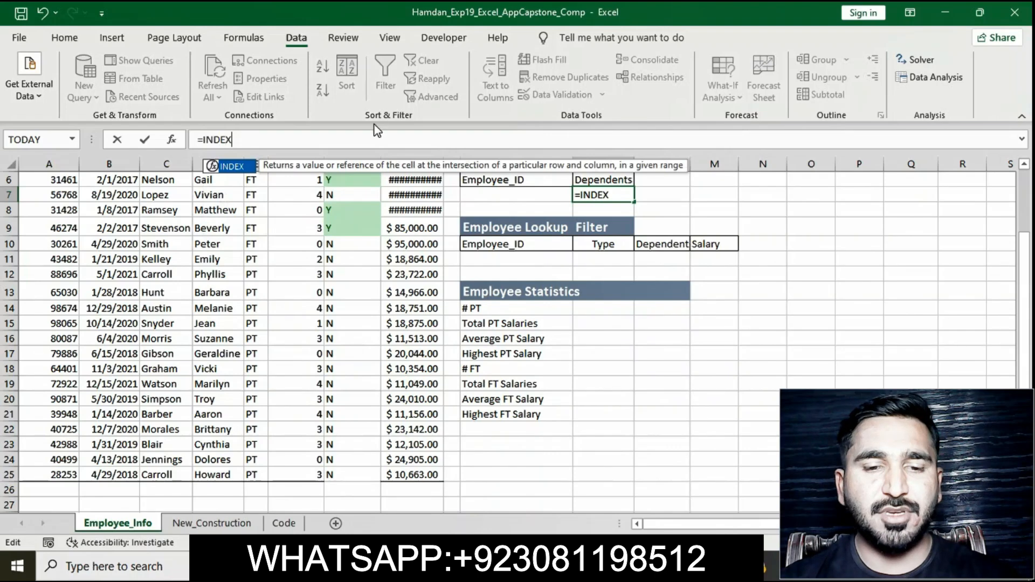
double_click(228, 171)
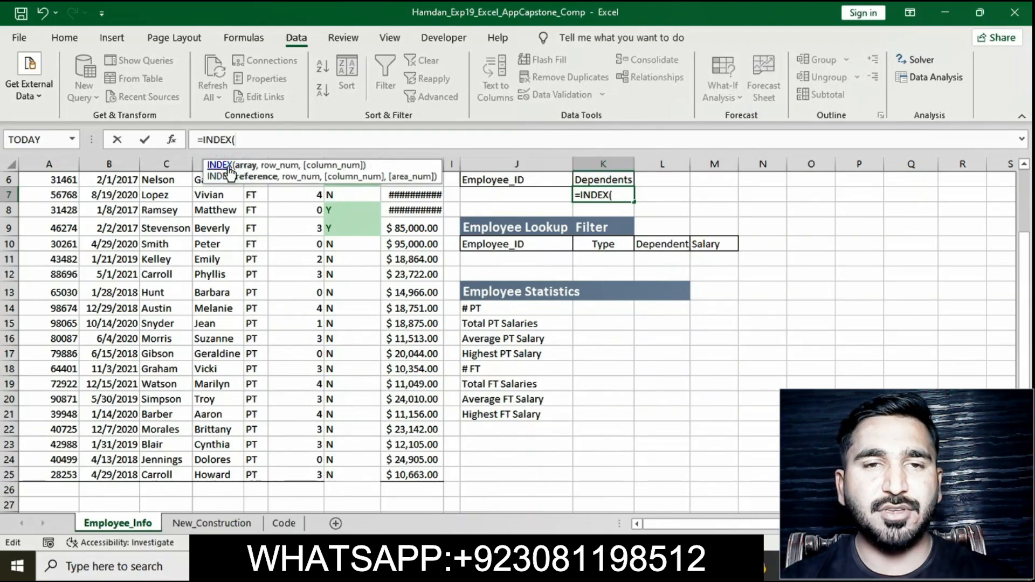
type("A")
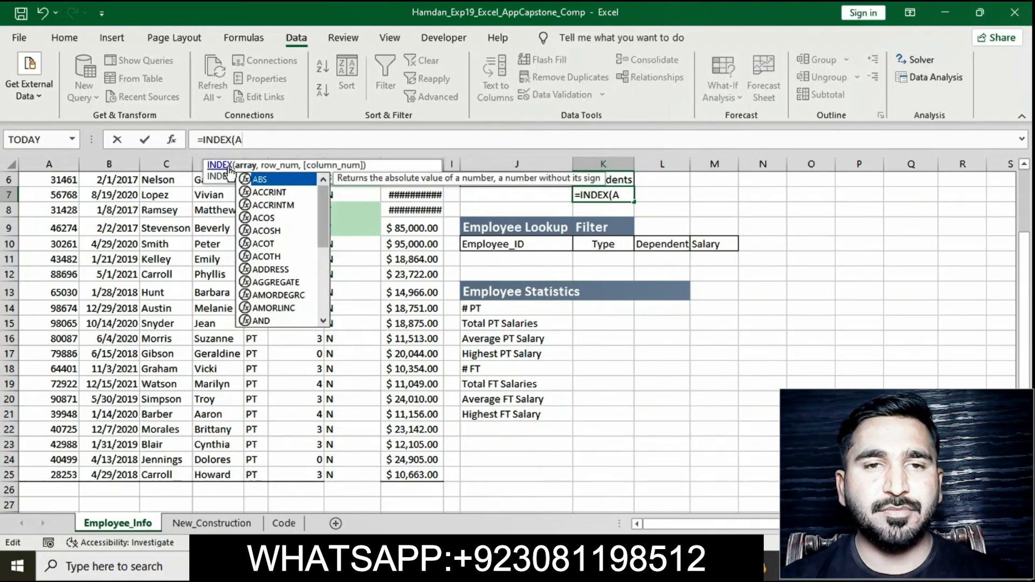
type("6:H2")
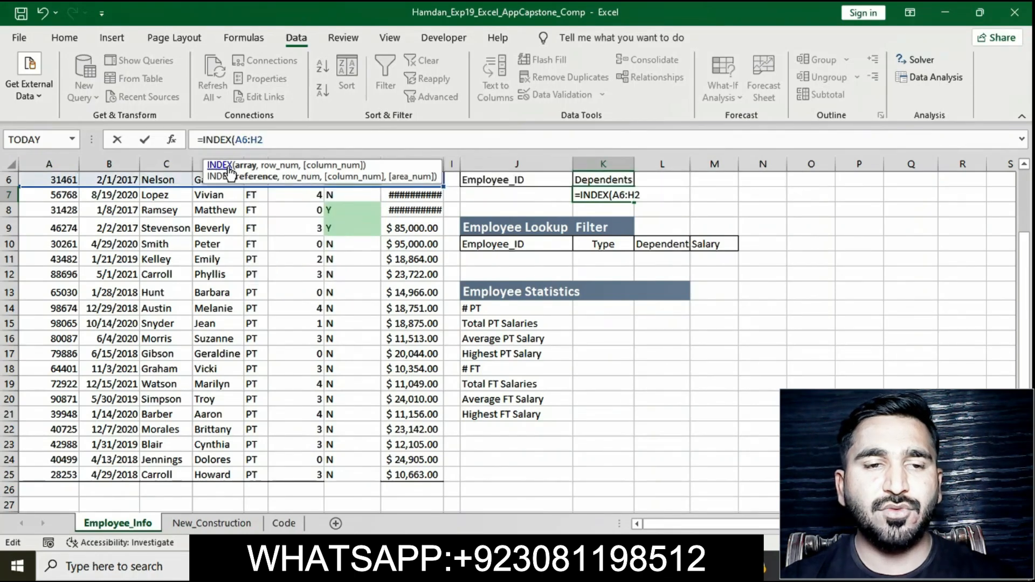
type("6")
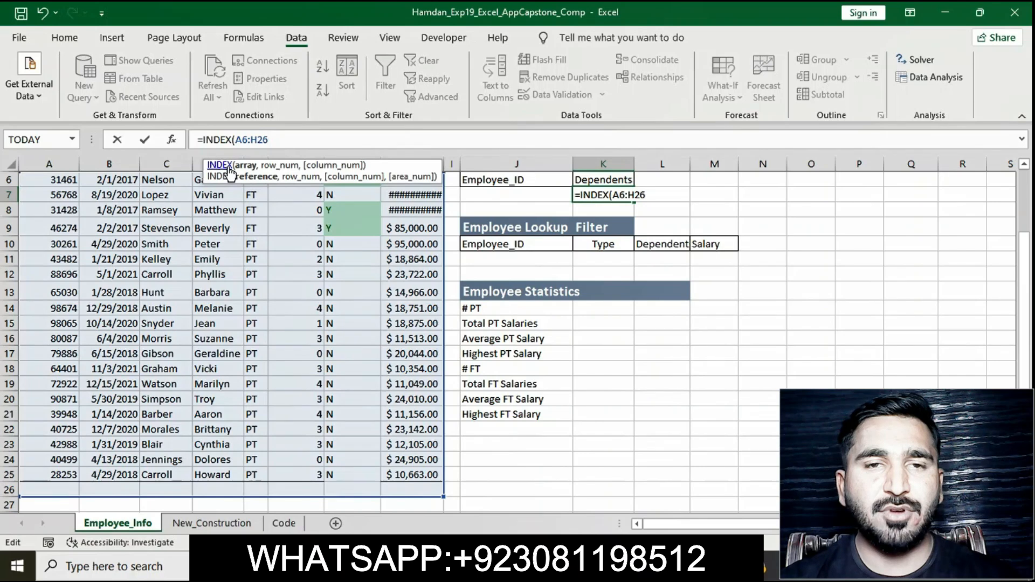
type(",MATCH")
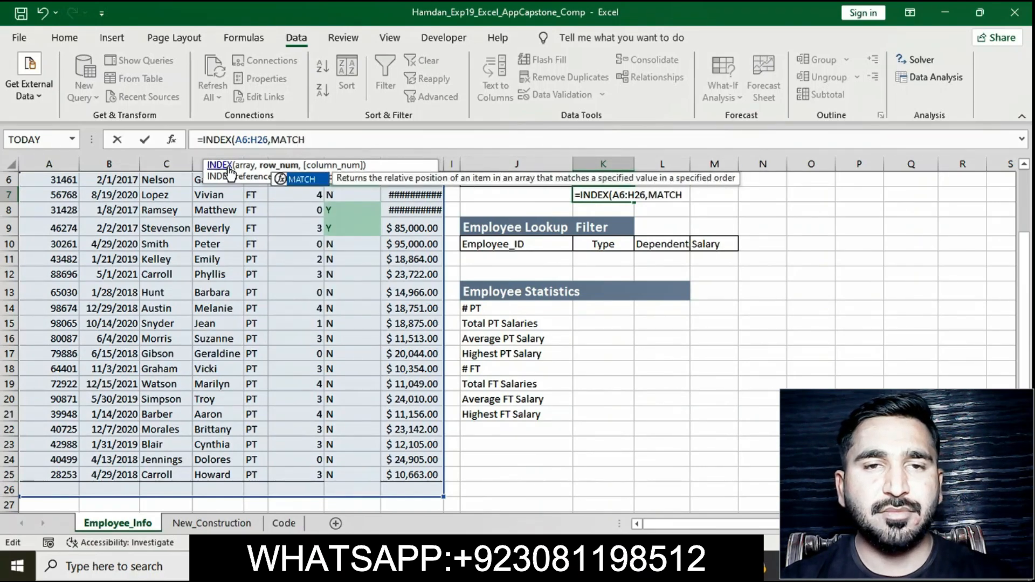
type("(")
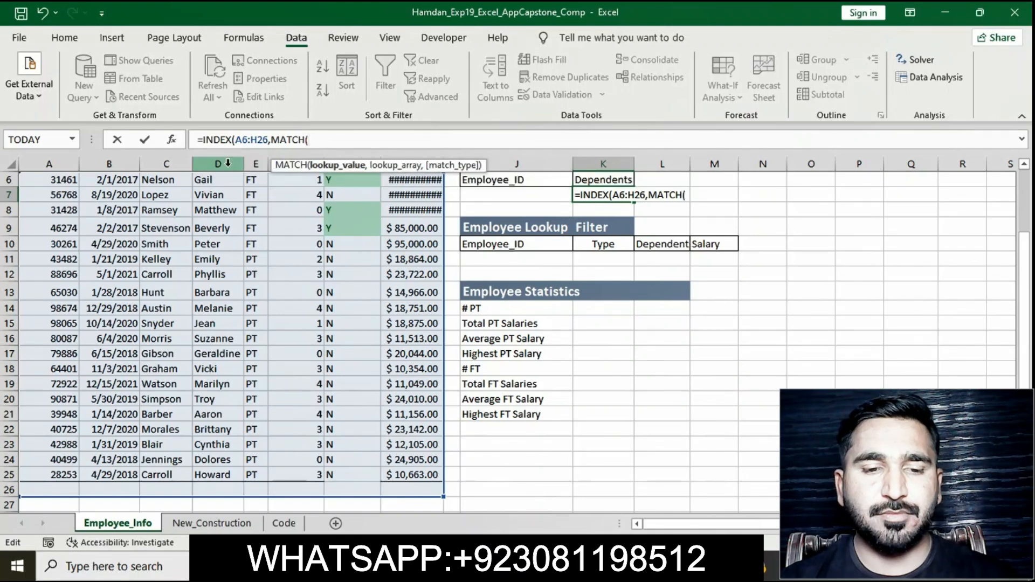
type("J7")
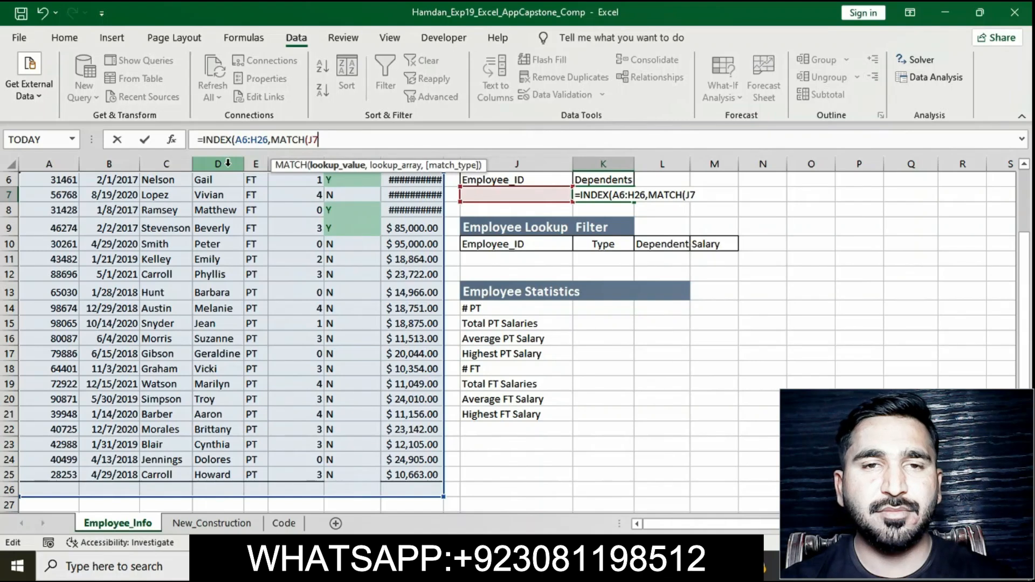
type(",A6")
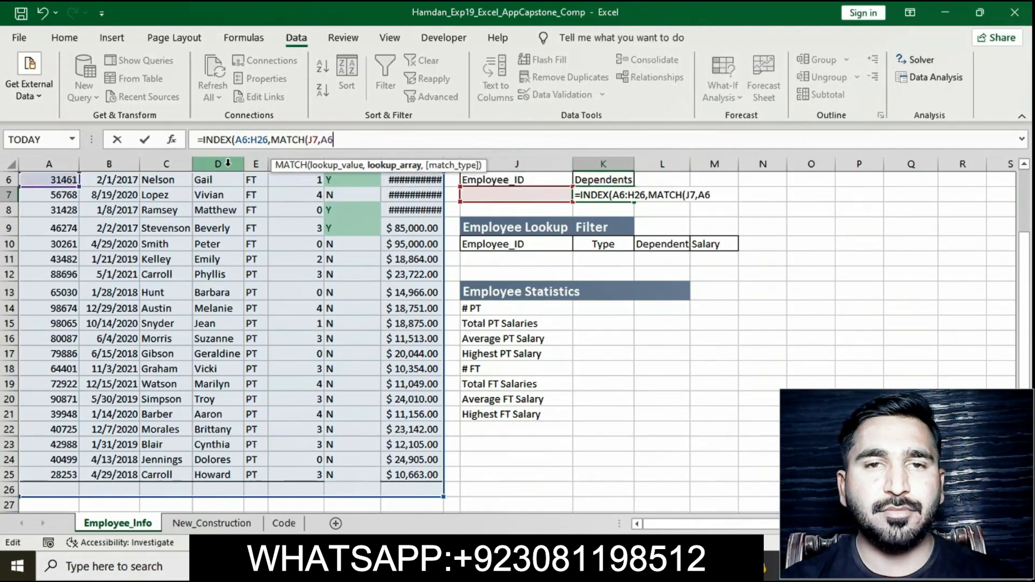
type(":A26")
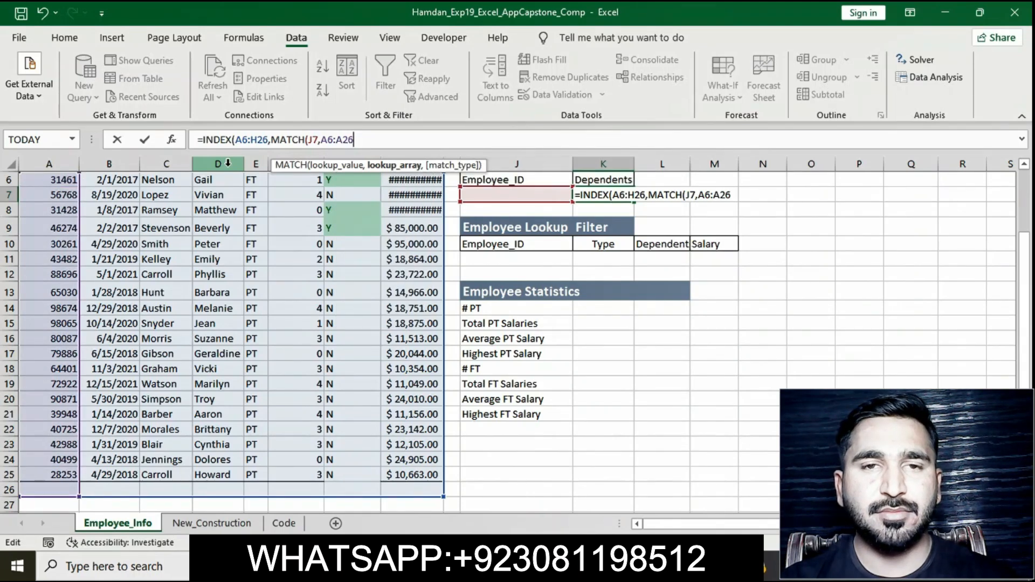
type(")")
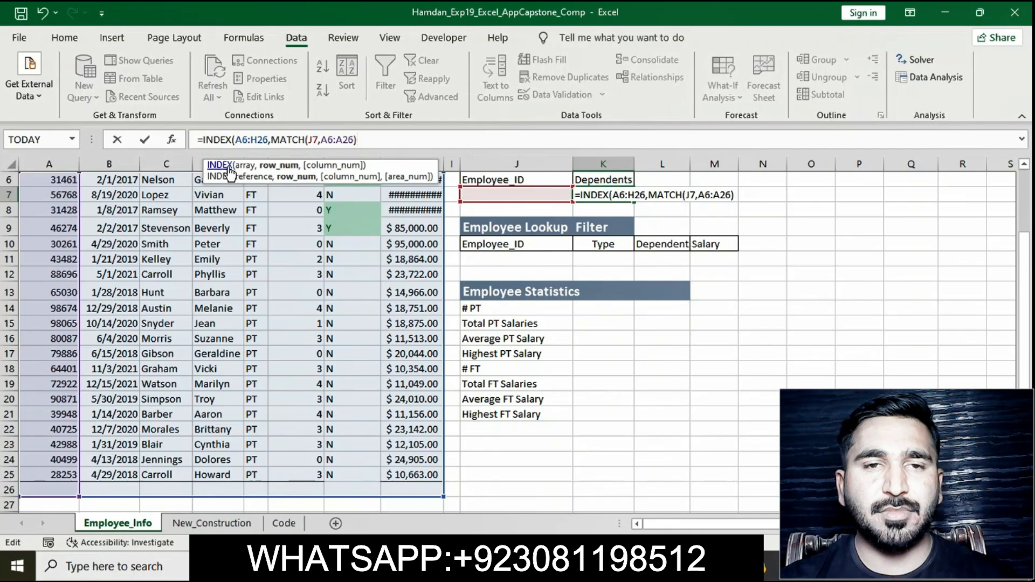
type(",MATC")
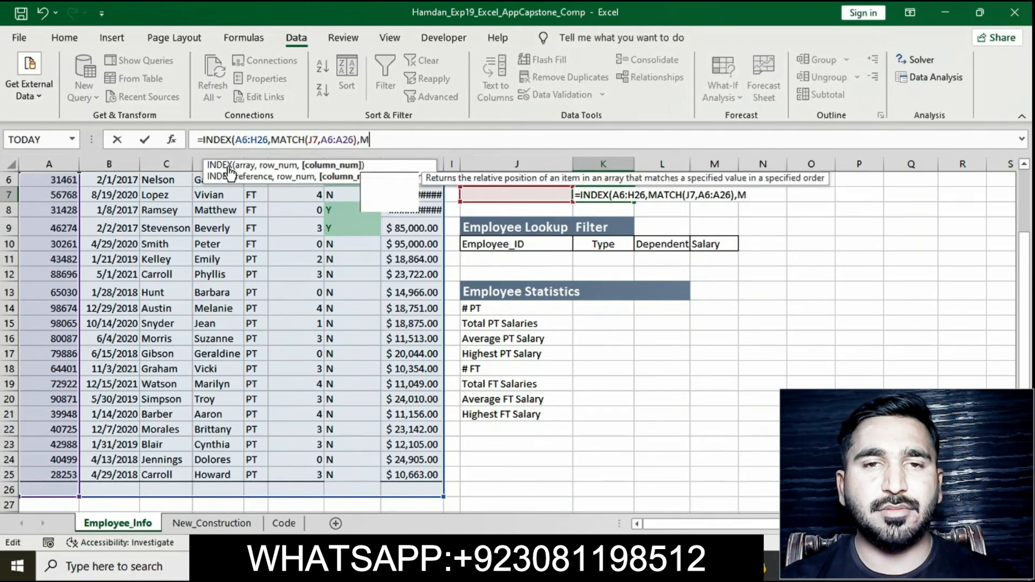
type("H")
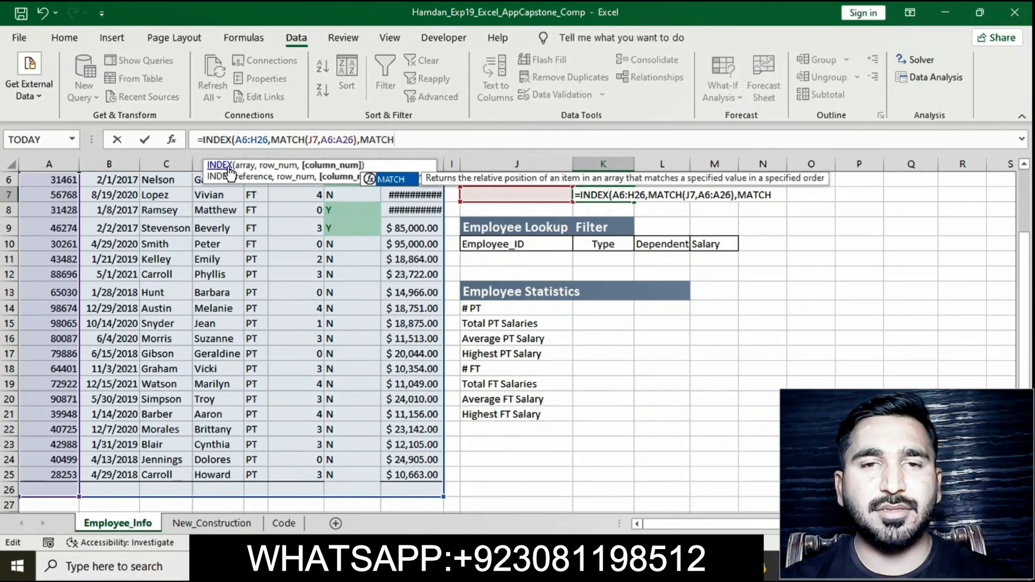
type("(K7")
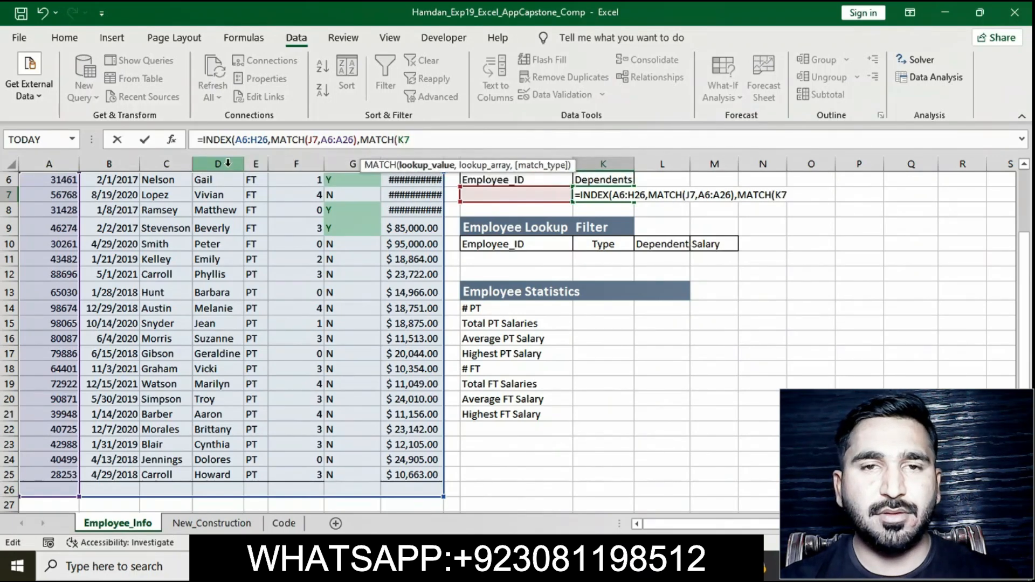
key("BackSpace")
type("6,A5")
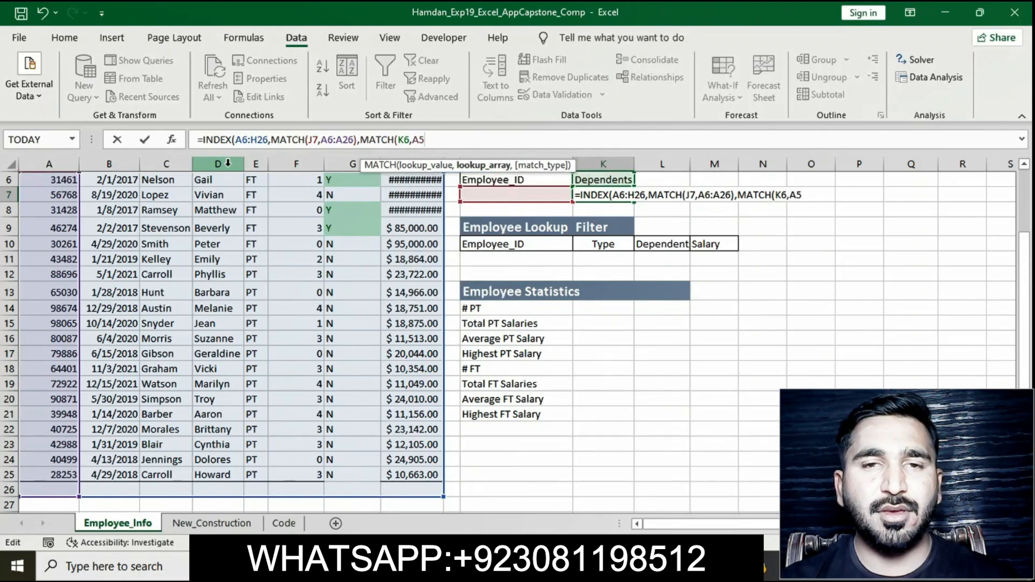
type(":H5")
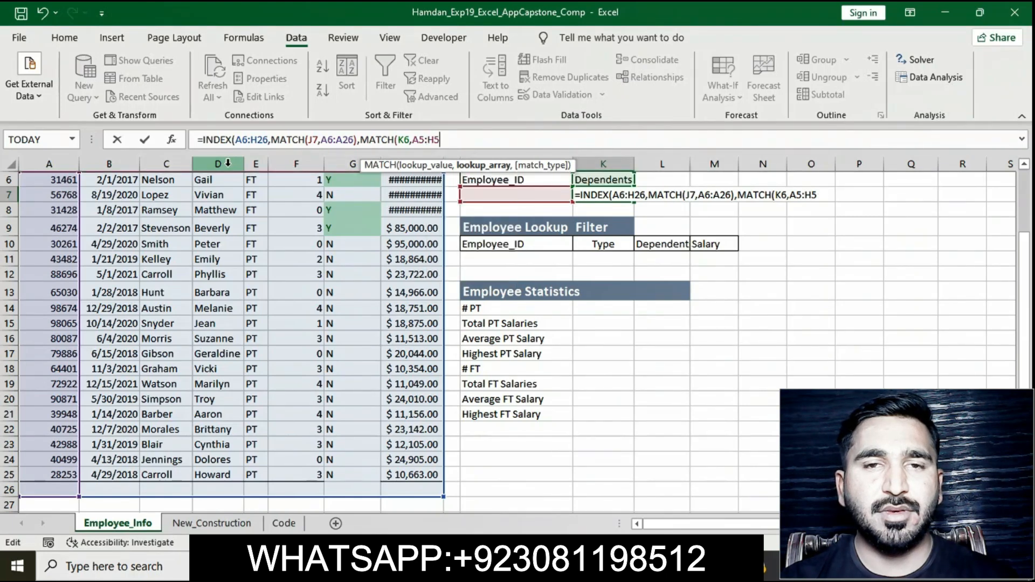
type(",0")
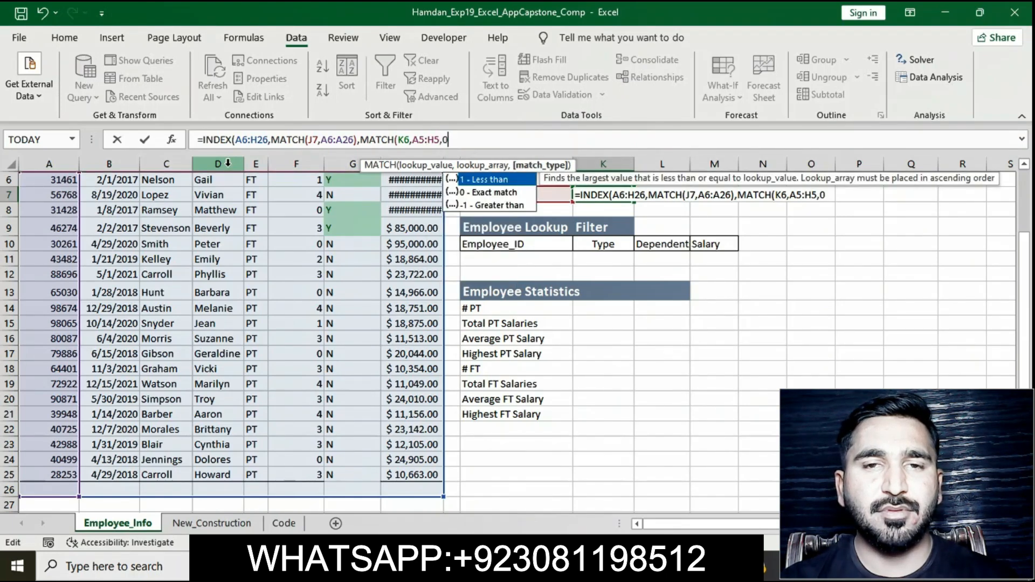
type(")")
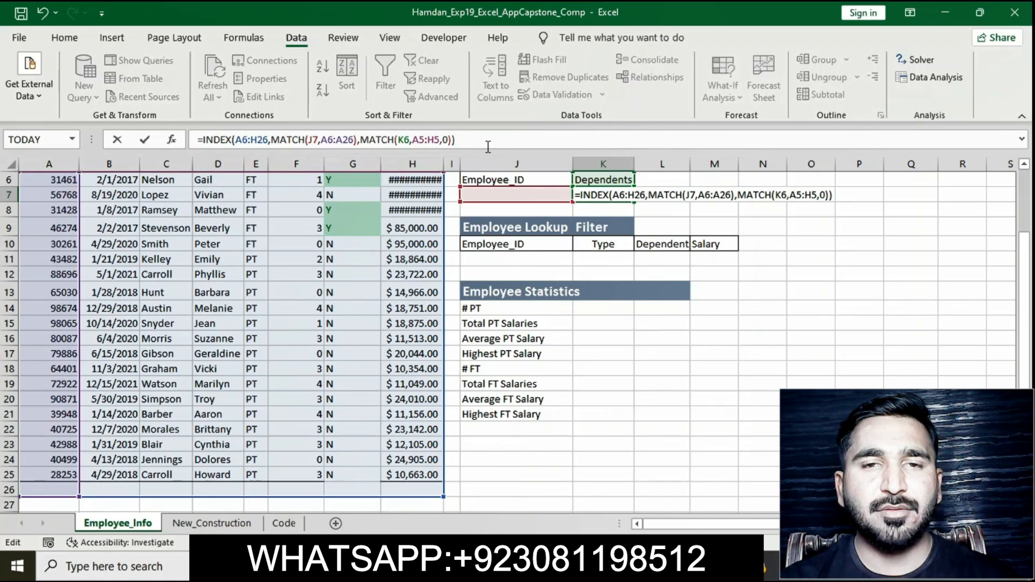
Step: Complete the formula with a column MATCH of K6 within A5:H5 using exact match 0, and enter it
key("Return")
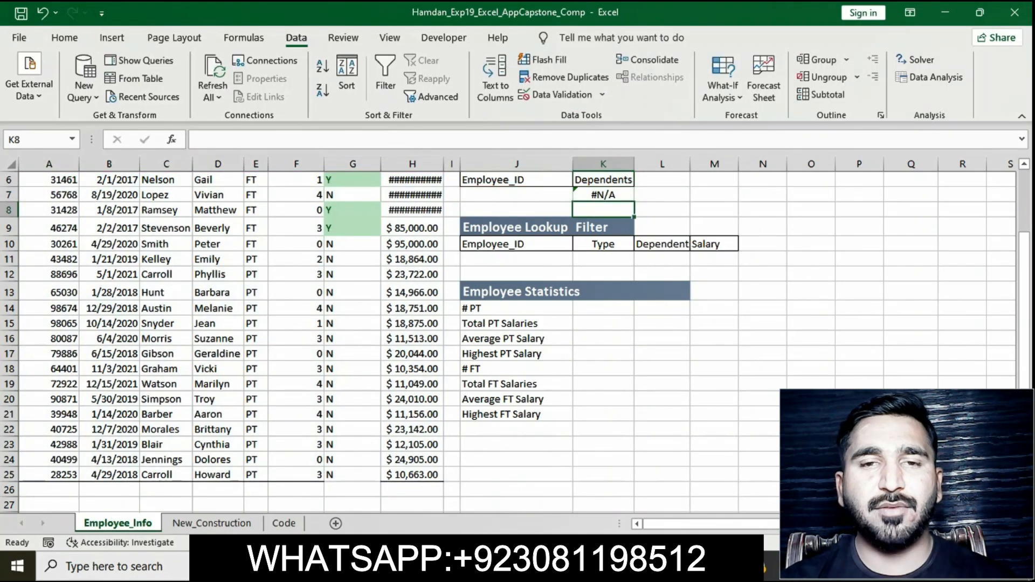
Step: Pick employee ID 31461 from the J7 dropdown list to test the lookup formula in K7
left_click(587, 566)
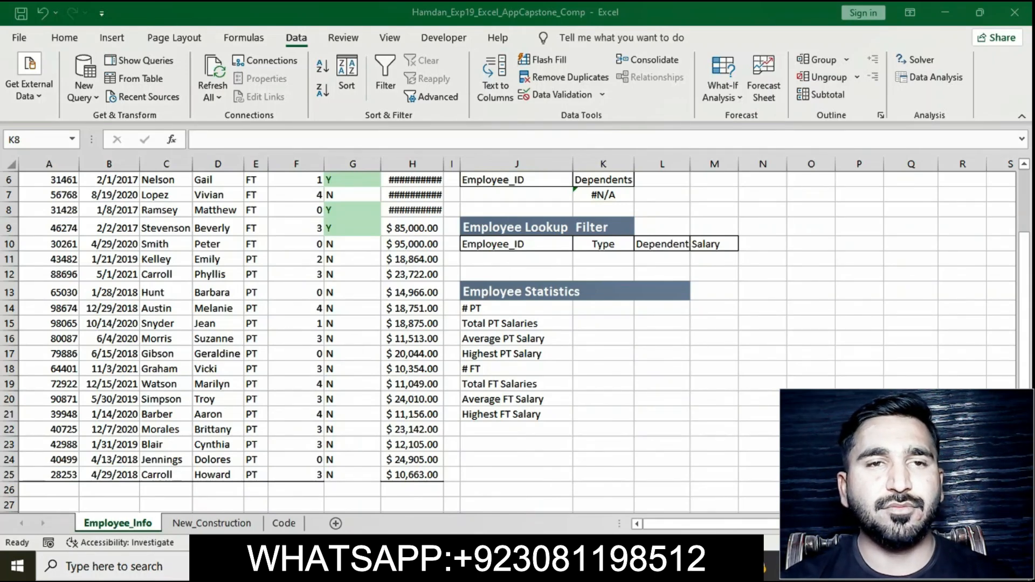
left_click(515, 566)
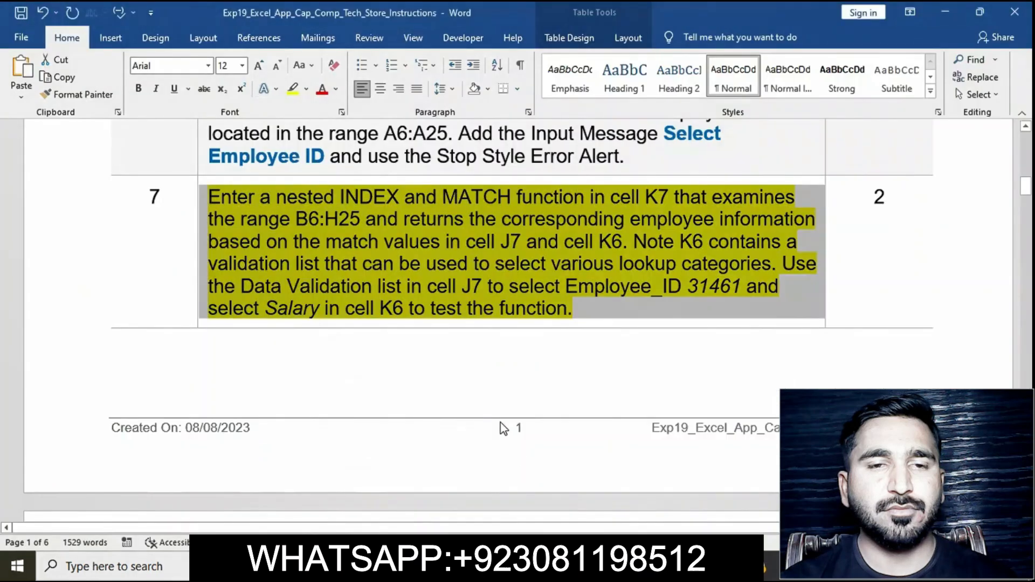
left_click(649, 288)
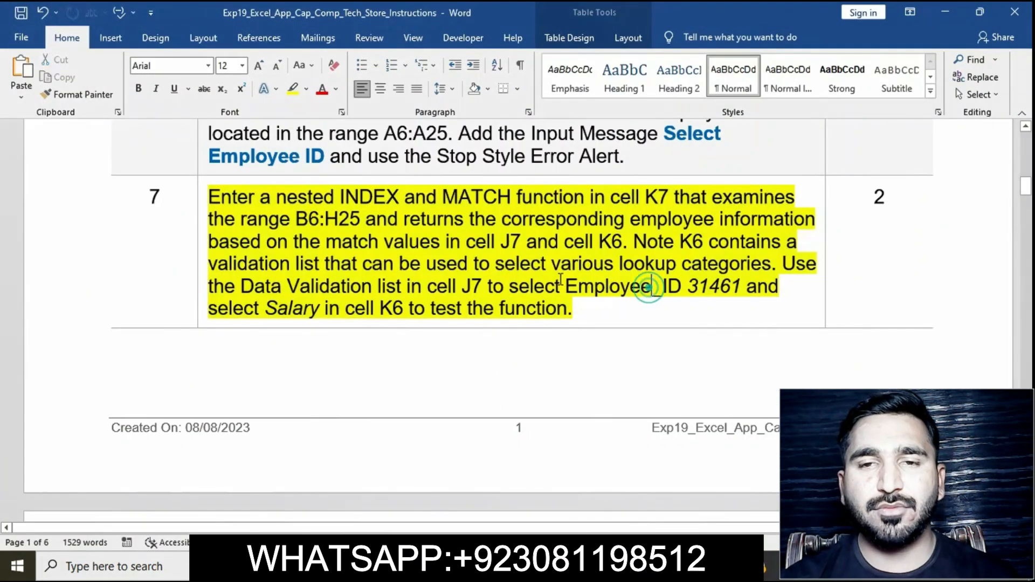
left_click_drag(510, 287, 745, 290)
left_click(566, 566)
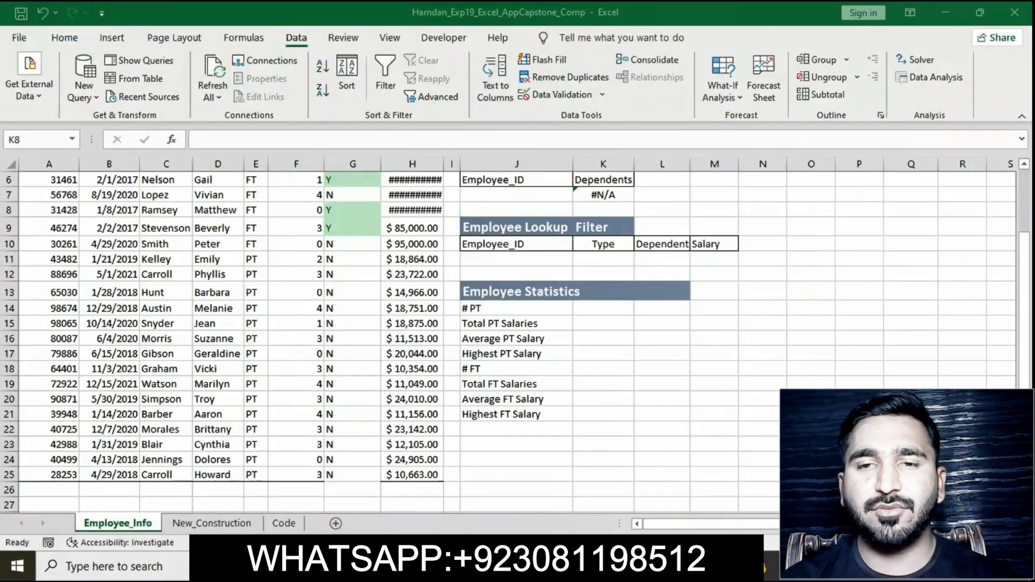
left_click(537, 198)
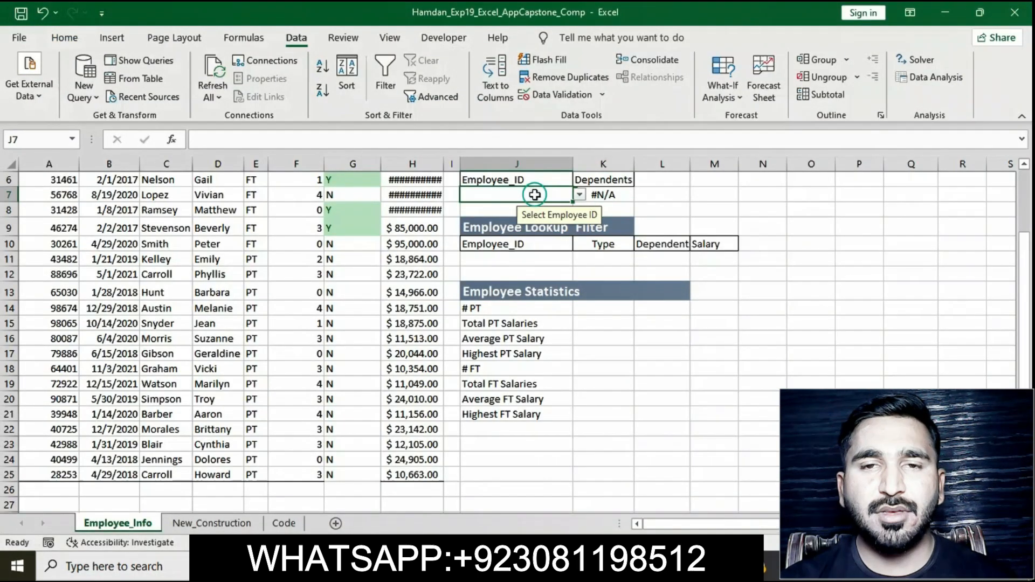
left_click(579, 194)
left_click(539, 207)
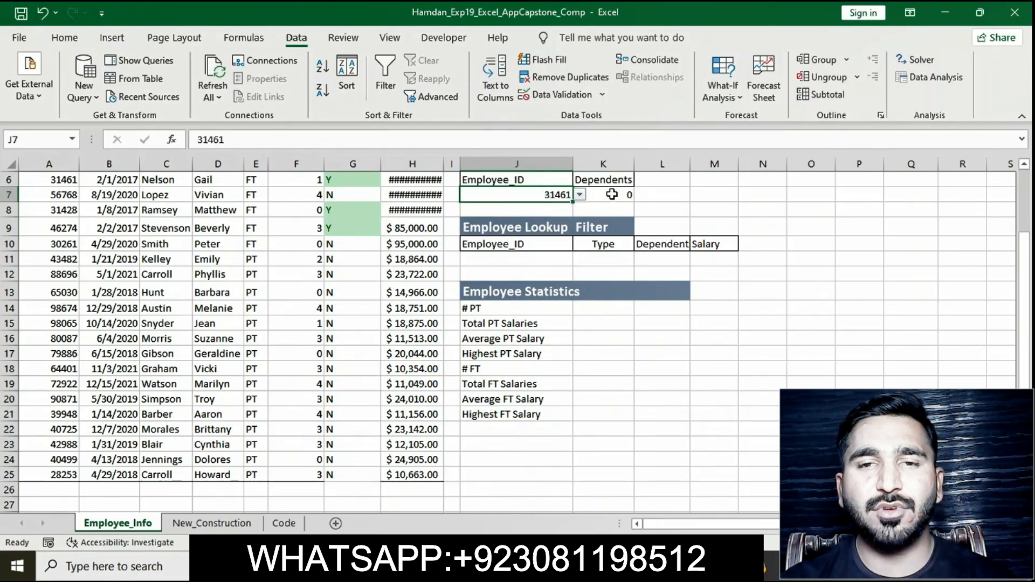
left_click(611, 194)
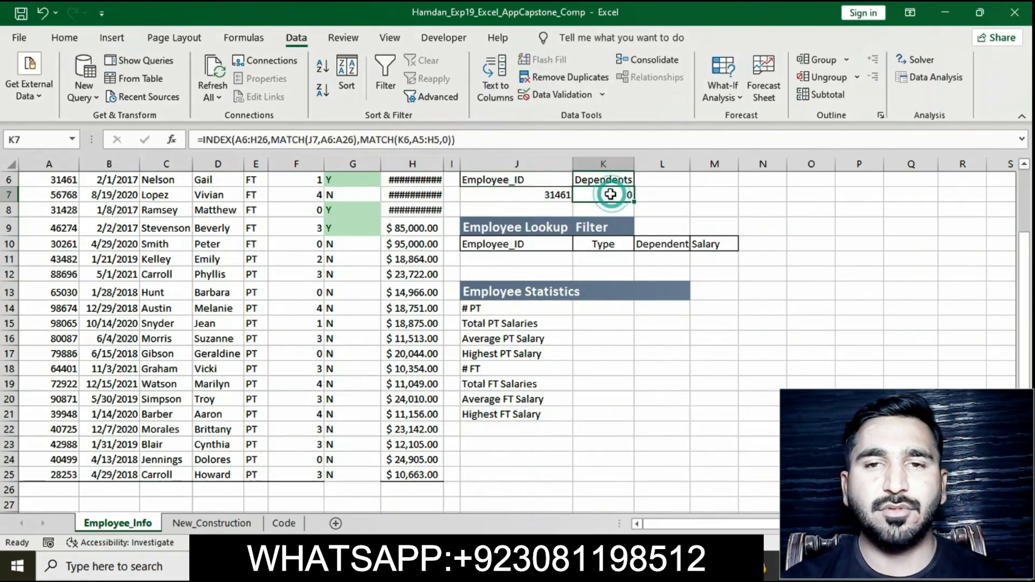
left_click(535, 194)
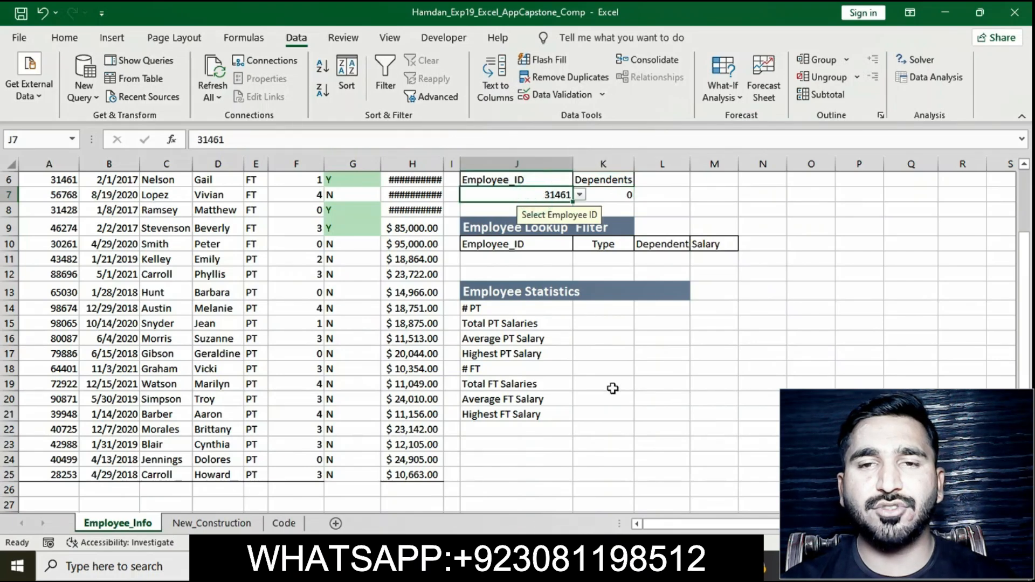
Step: Remove the yellow highlight from the step 7 instruction text in the instructions document
left_click(512, 566)
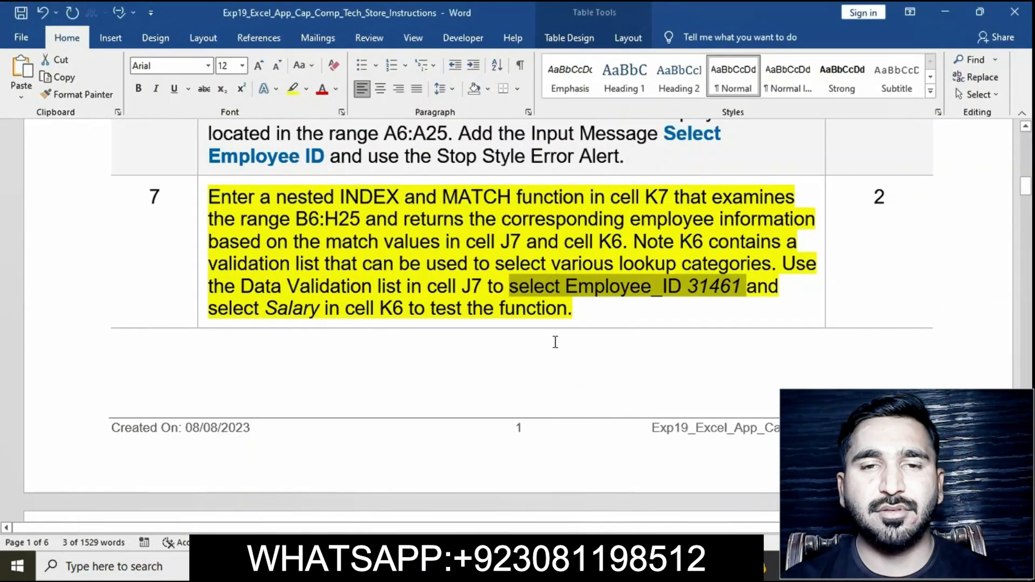
left_click(550, 309)
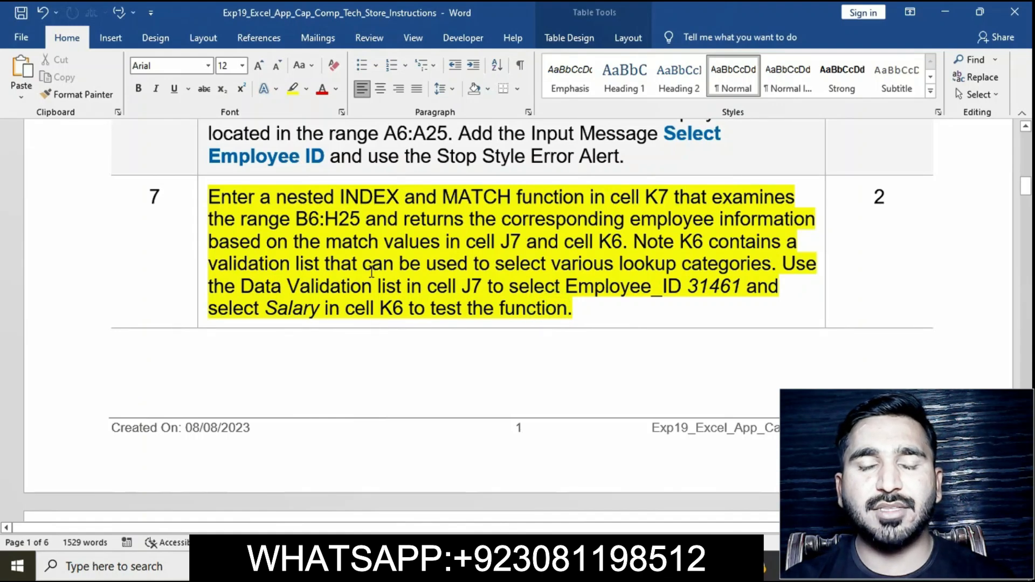
left_click(201, 201)
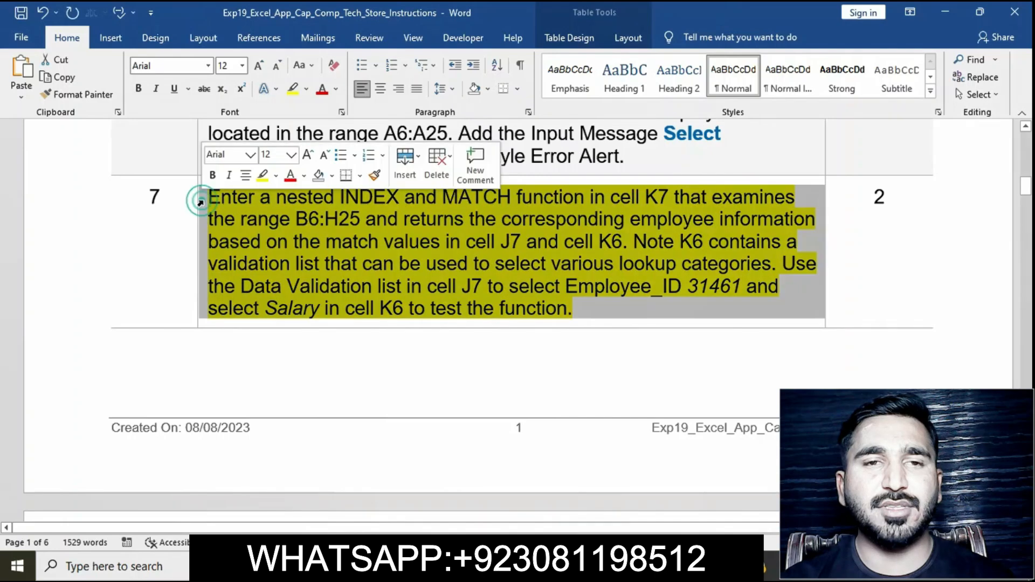
left_click(263, 175)
scroll(441, 277, "up", 2)
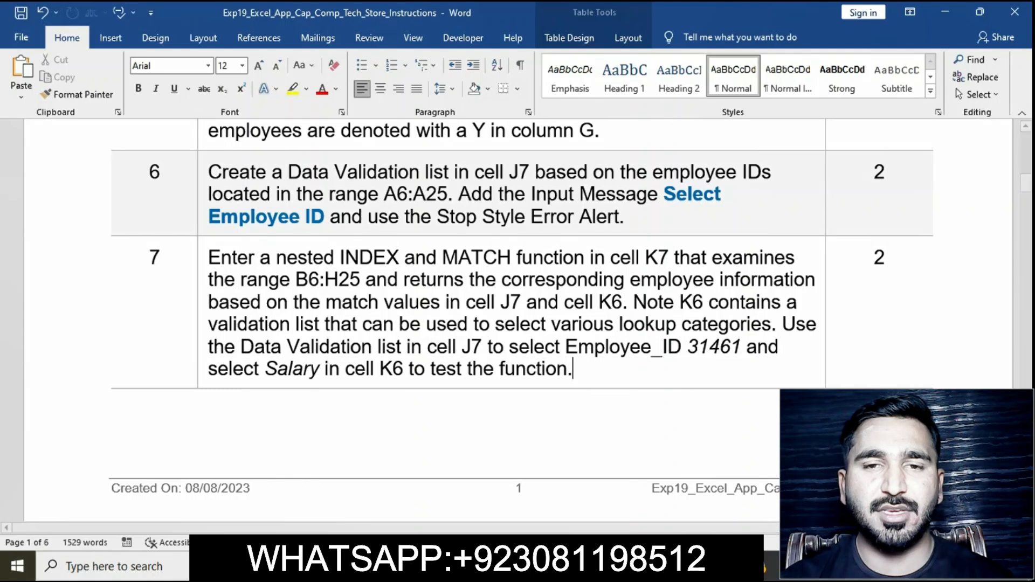
Step: Choose Salary from the K6 lookup category dropdown to test the INDEX/MATCH result in K7
left_click(563, 566)
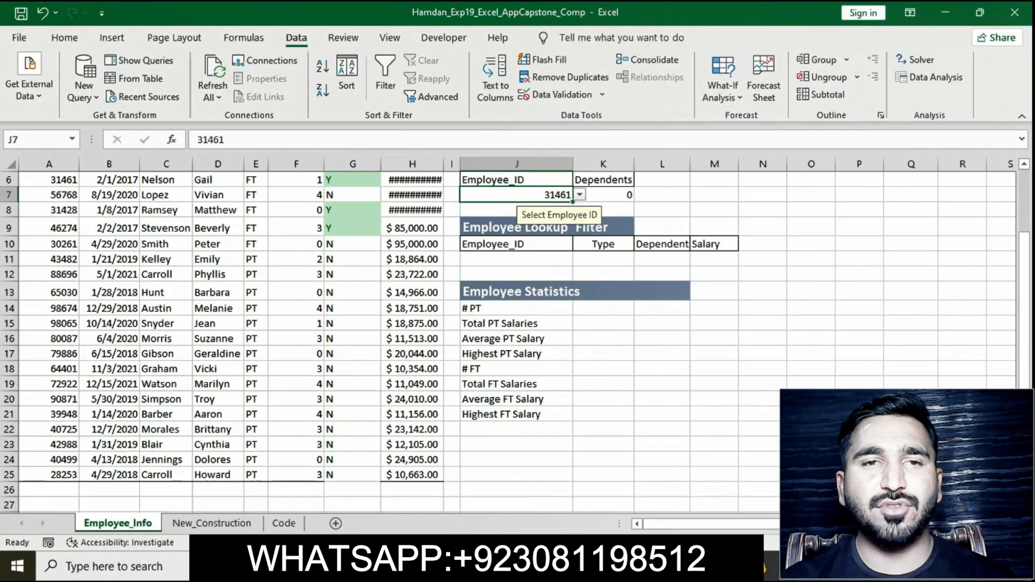
left_click(613, 180)
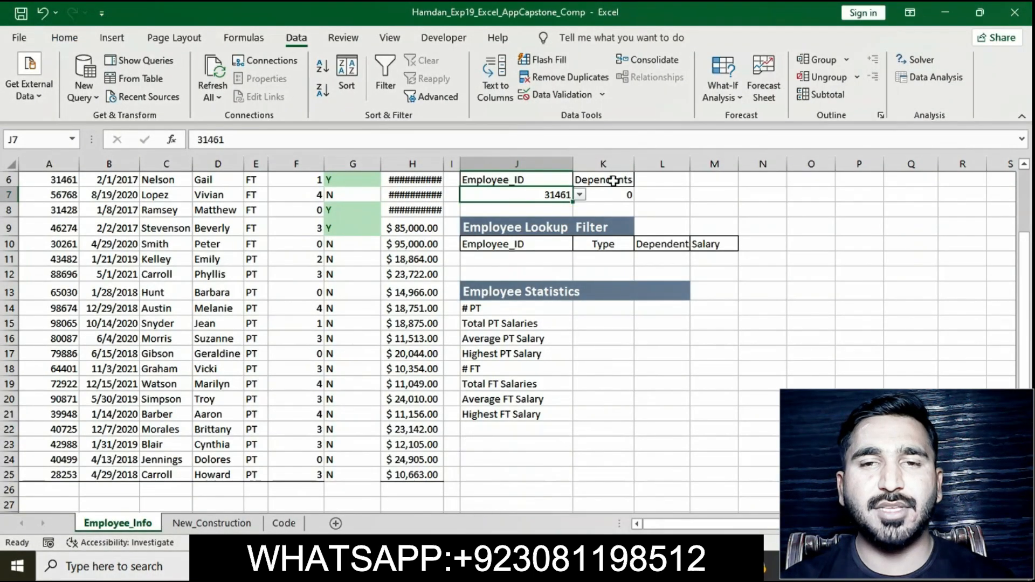
left_click(640, 180)
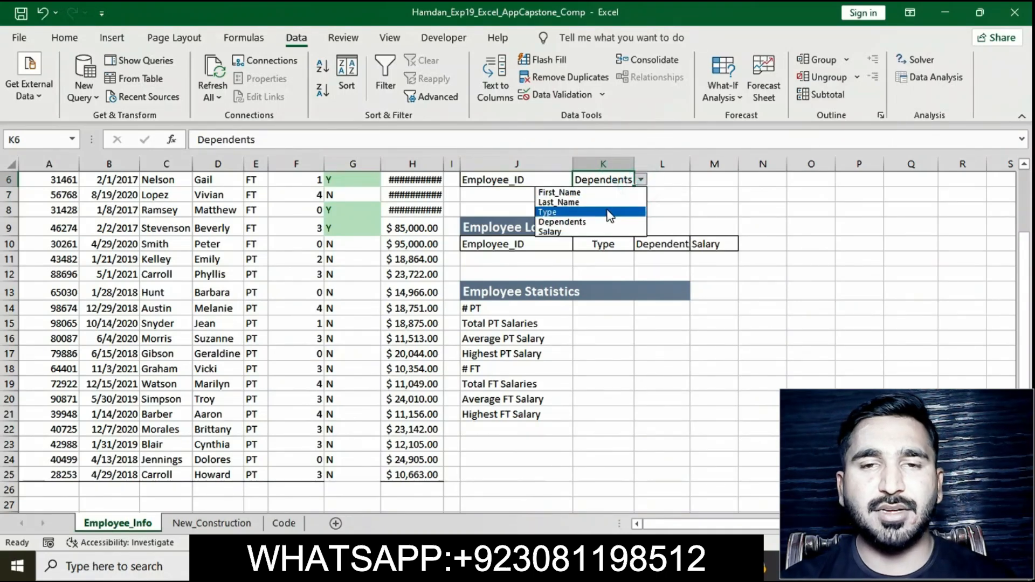
left_click(586, 231)
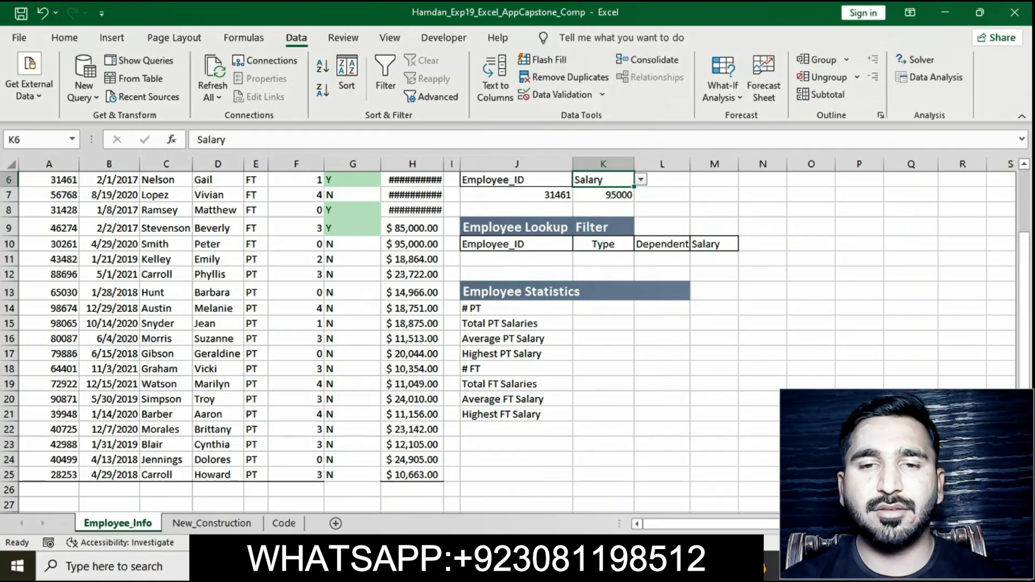
Step: Highlight the step 8 instruction text in yellow in the instructions document
key("alt+Tab")
scroll(515, 234, "down", 1)
scroll(515, 234, "down", 8)
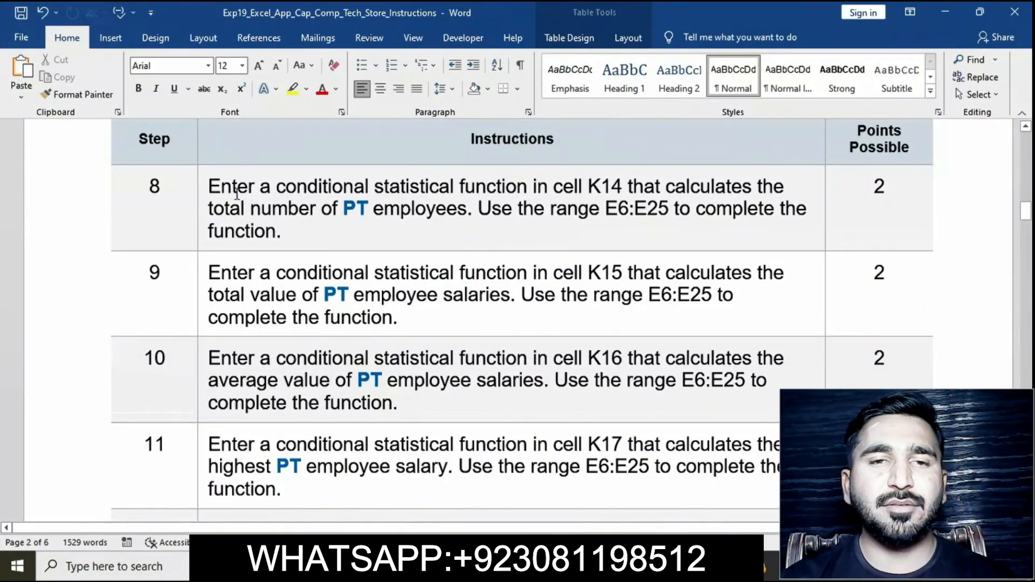
left_click(200, 186)
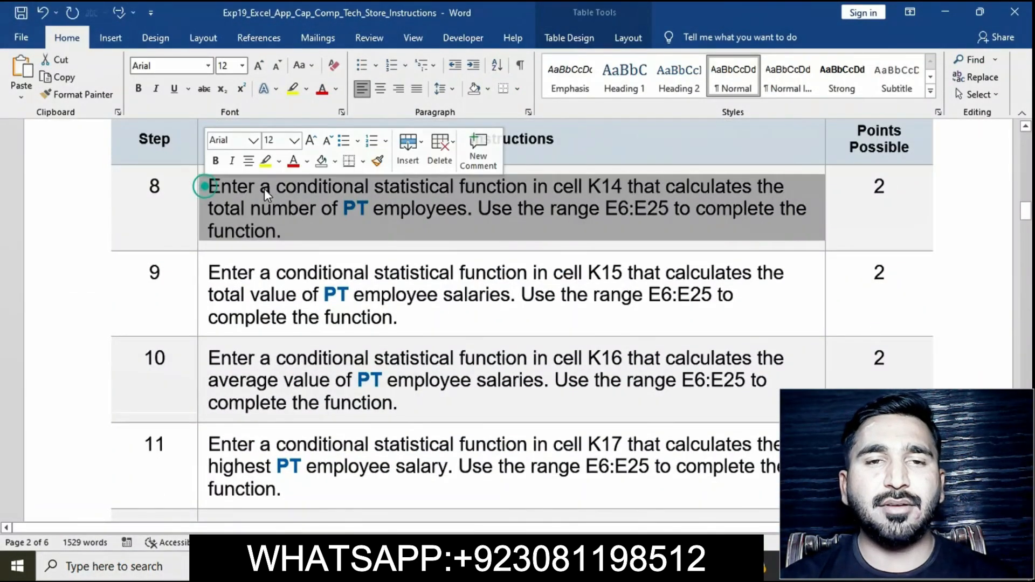
left_click(266, 161)
left_click(296, 209)
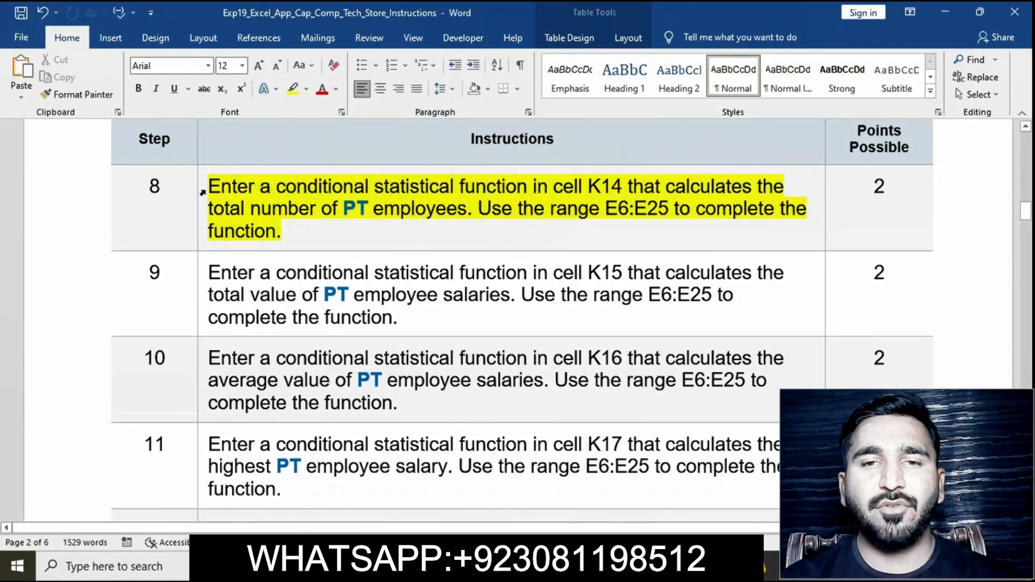
left_click(202, 186)
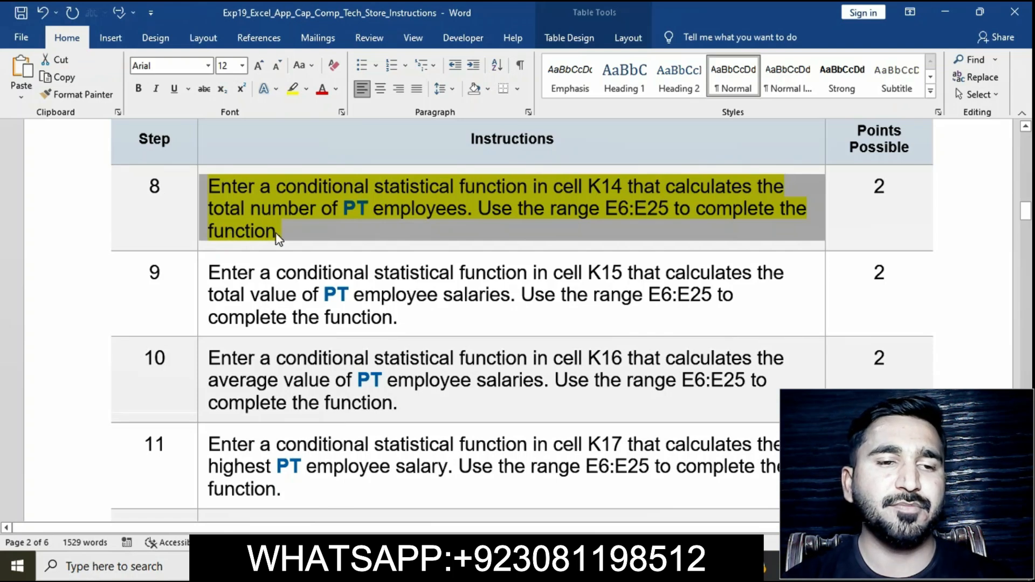
Step: Enter =COUNTIF(E6:E26,"PT") in K14 to count the part-time employees
left_click(571, 566)
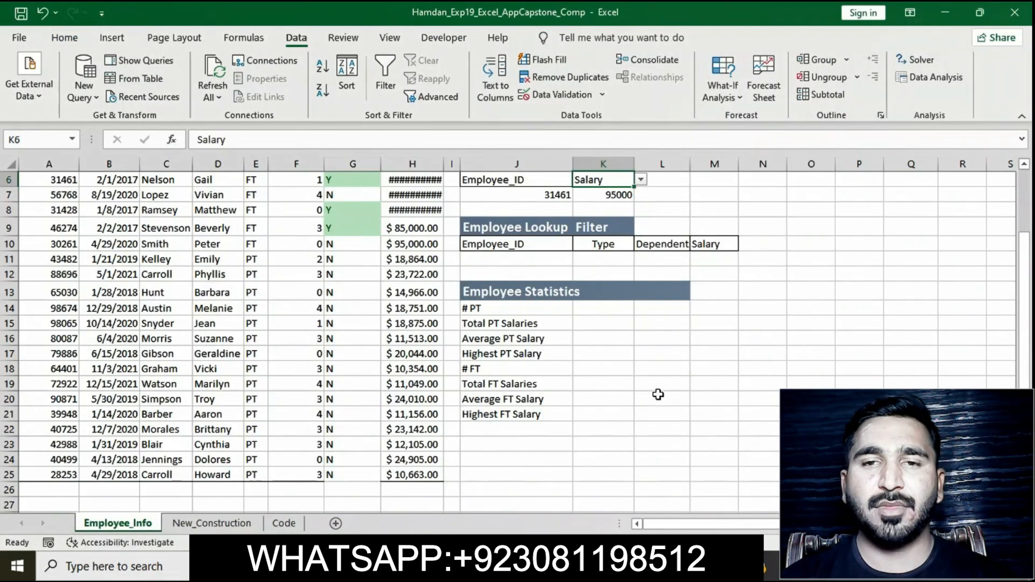
left_click(613, 309)
type("=")
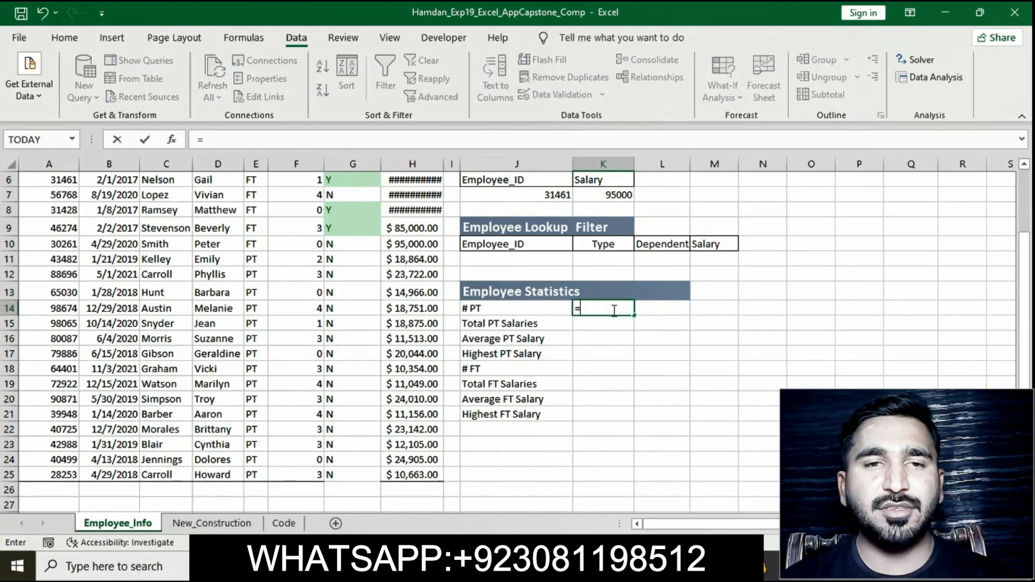
type("COUN")
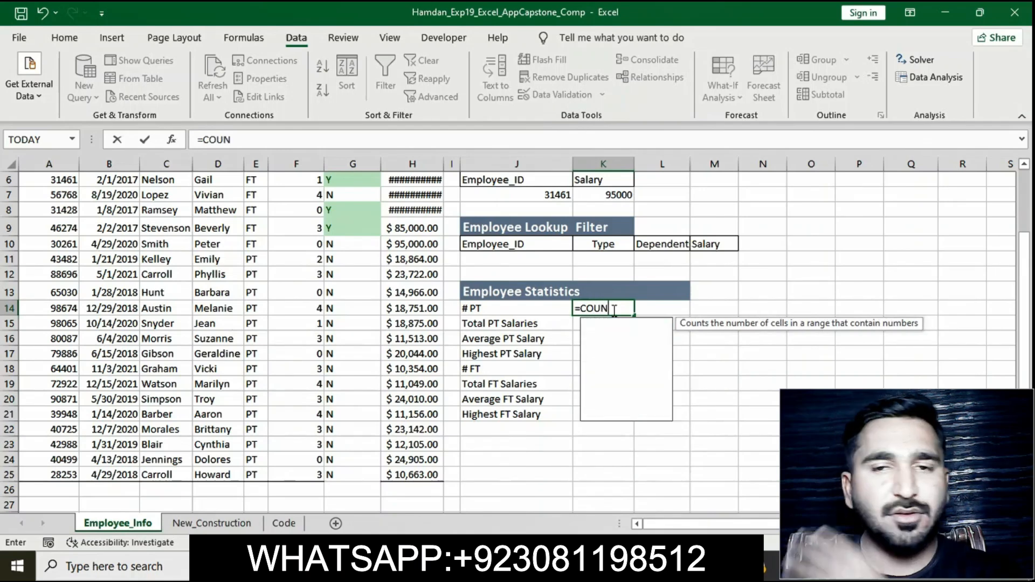
type("TIF")
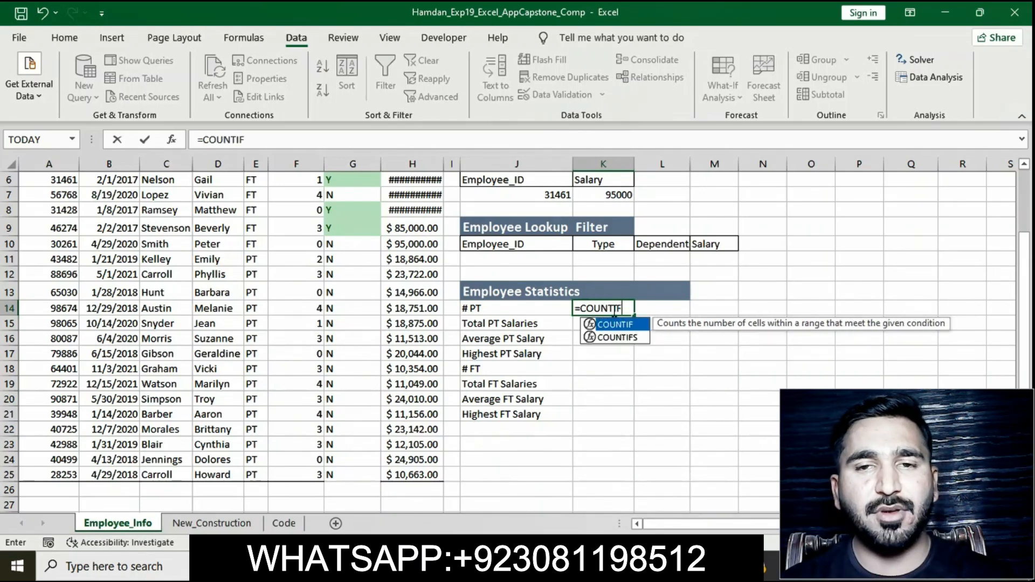
double_click(631, 326)
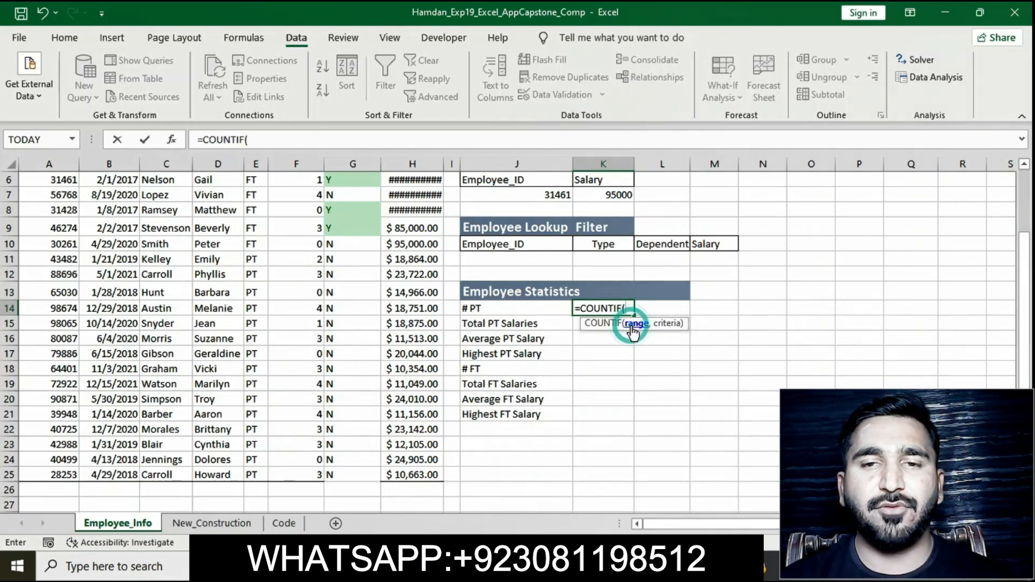
type("E")
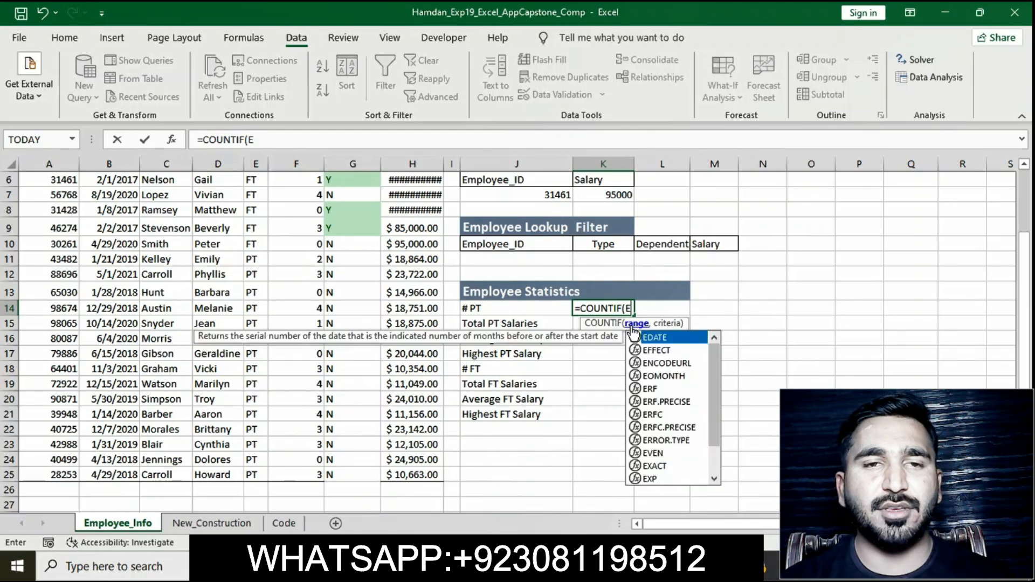
type("6:E26")
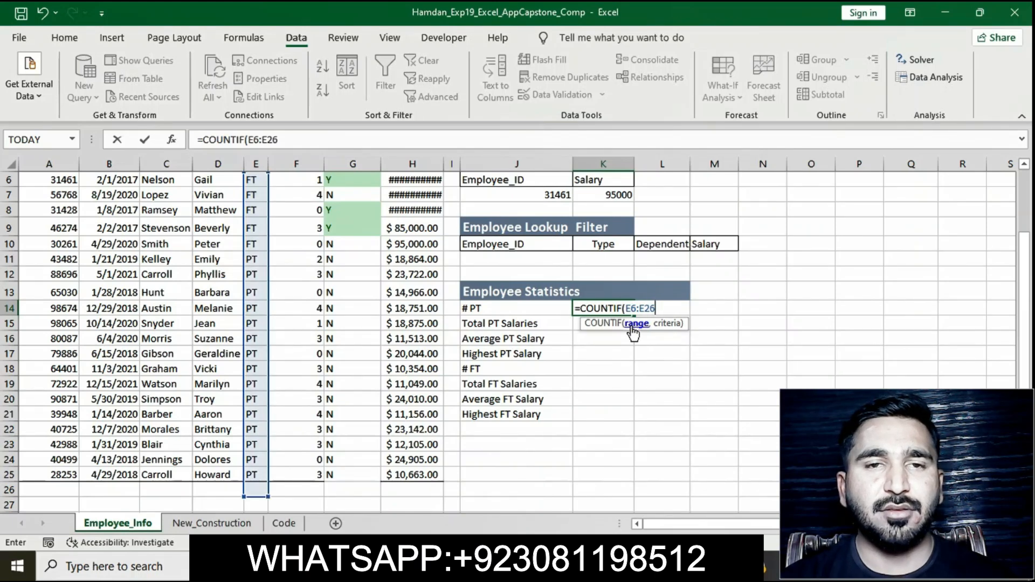
type(",\"PT")
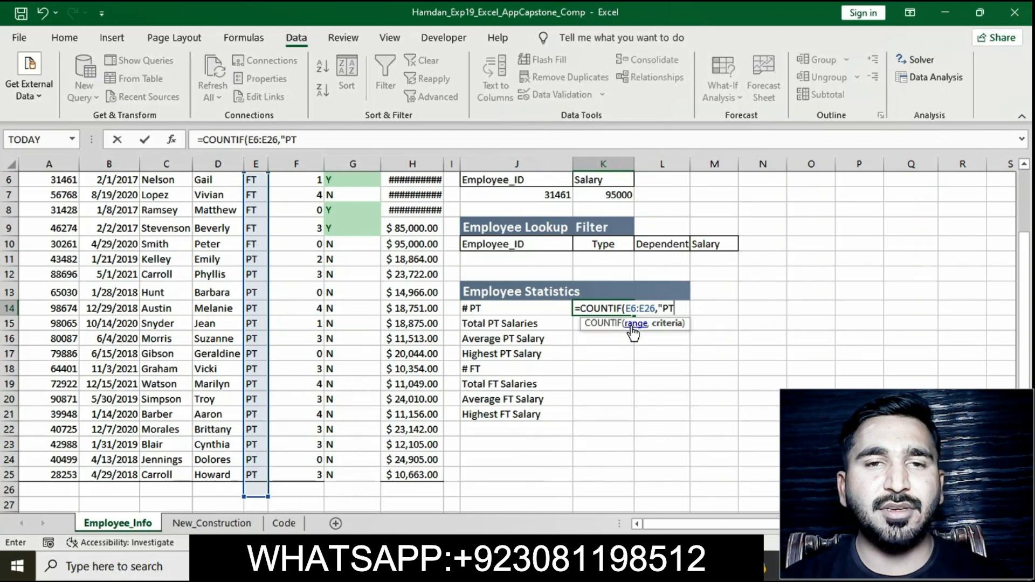
type("\")")
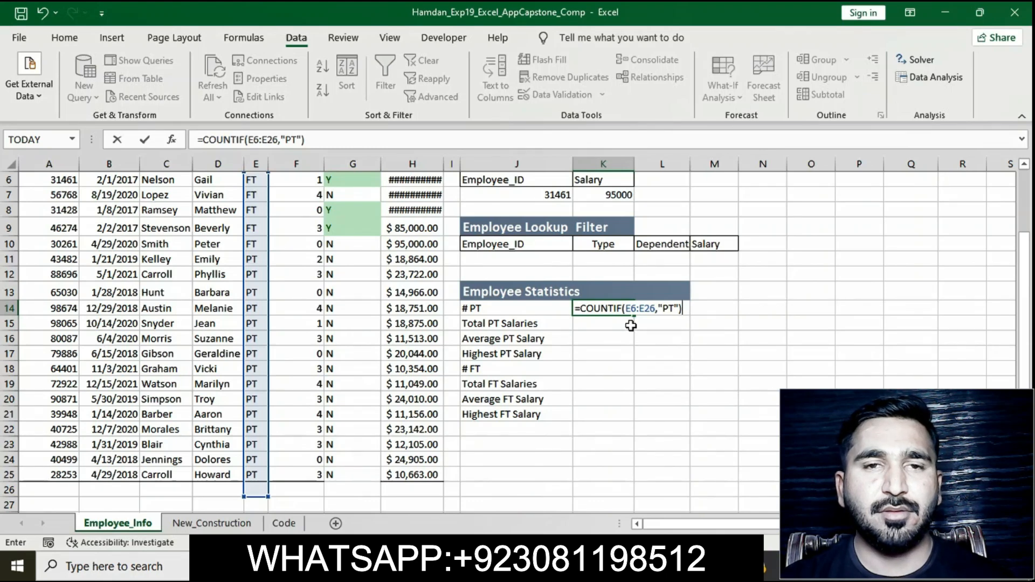
key("Return")
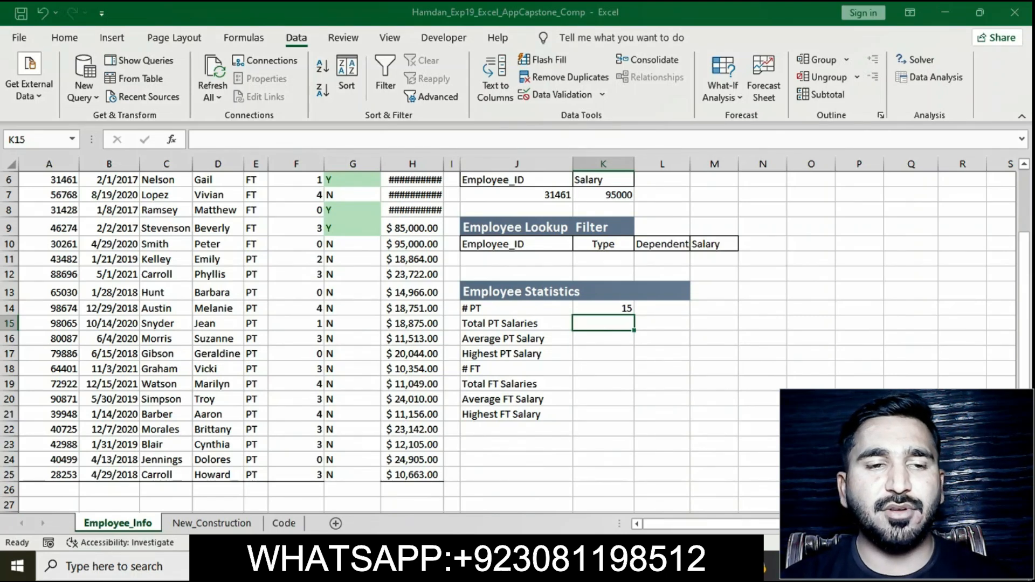
Step: Remove the yellow highlight from the step 8 instruction text in the instructions document
key("alt+Tab")
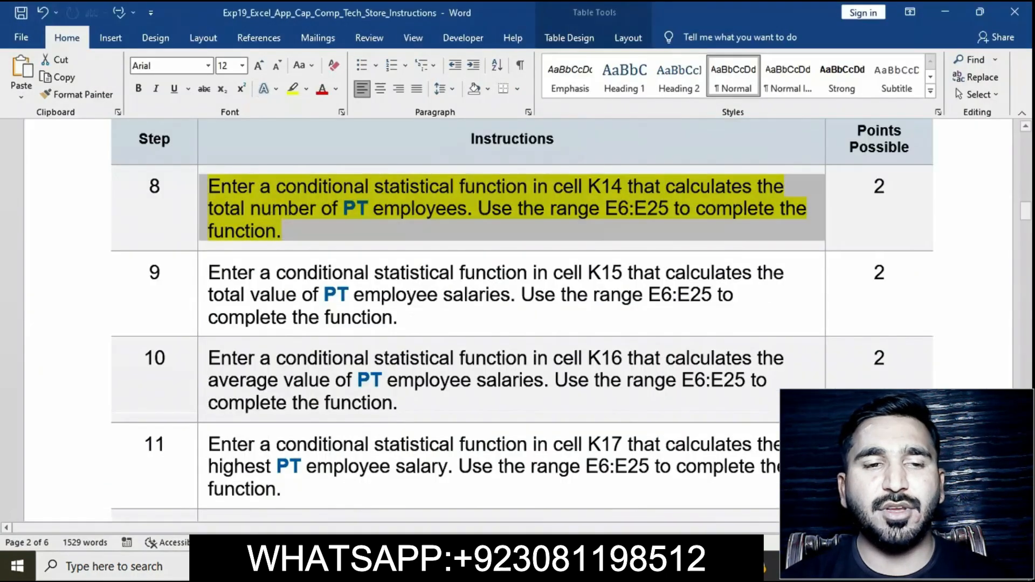
left_click(372, 225)
left_click(201, 189)
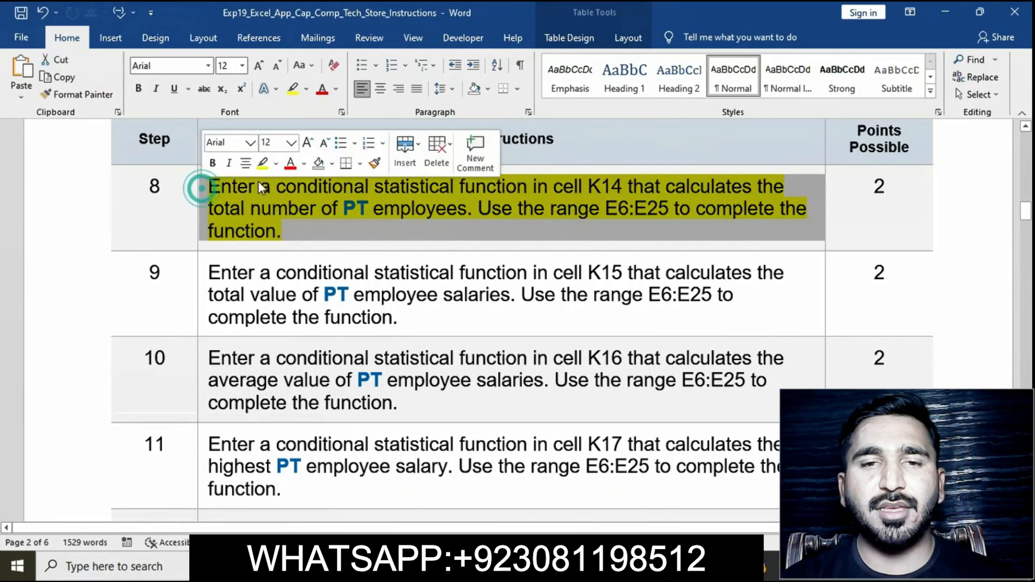
left_click(269, 167)
Step: Highlight the step 9 instruction text in yellow in the instructions document
scroll(323, 285, "down", 2)
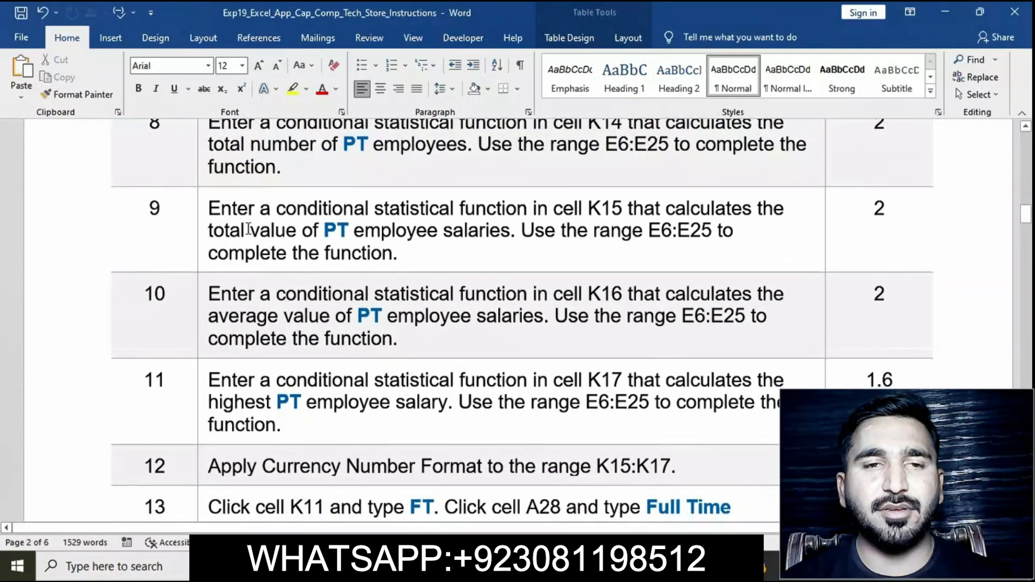
left_click(208, 214)
left_click(269, 192)
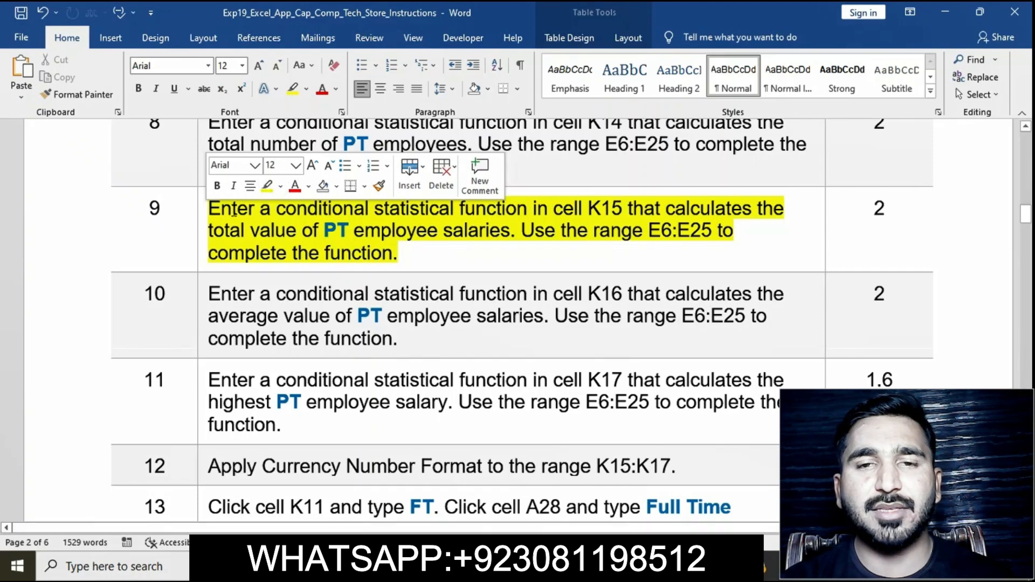
left_click(200, 217)
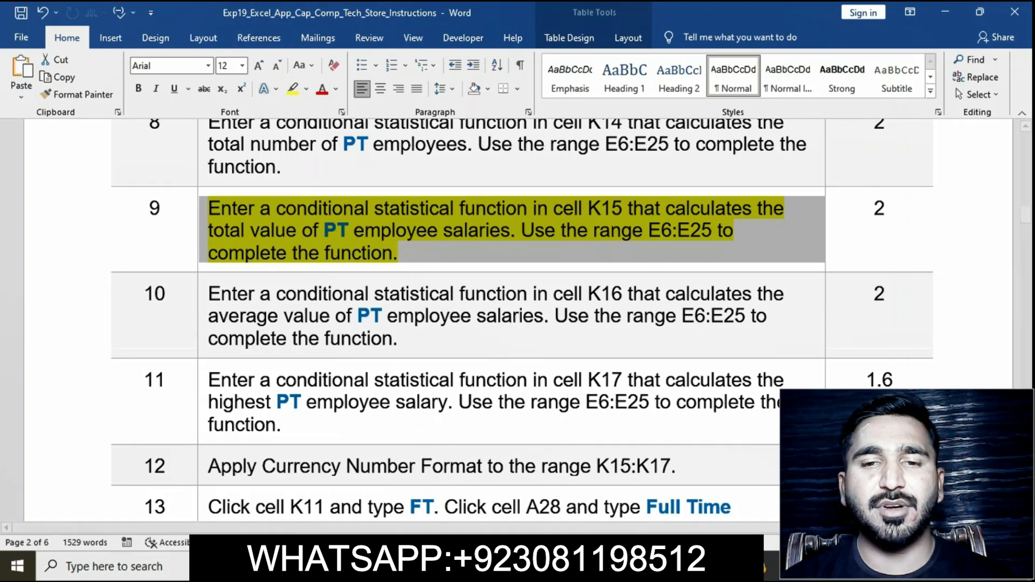
Step: Enter =SUMIF(E6:E26,"PT",H6:H26) in K15 to total the part-time employee salaries
left_click(638, 565)
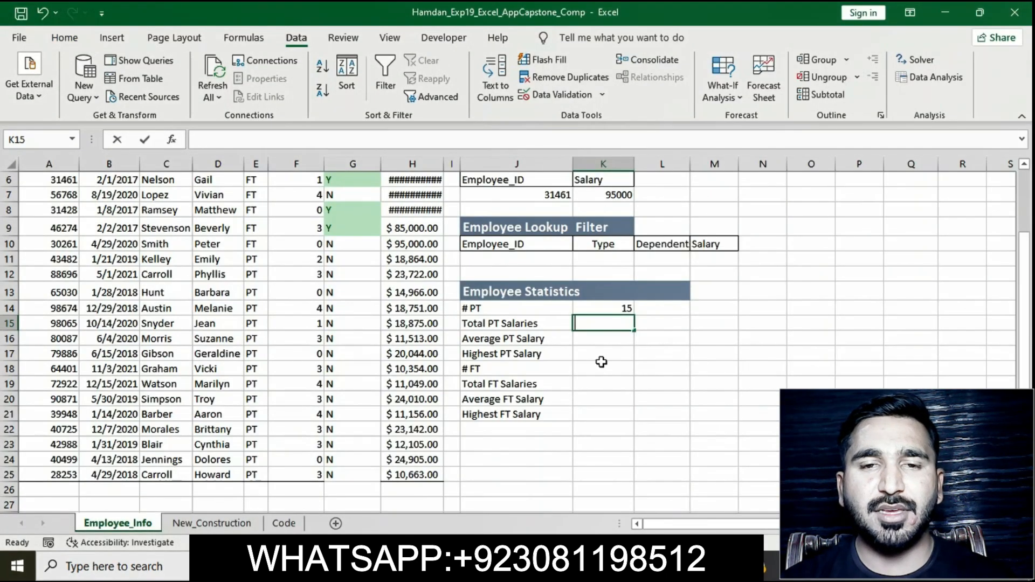
type("=")
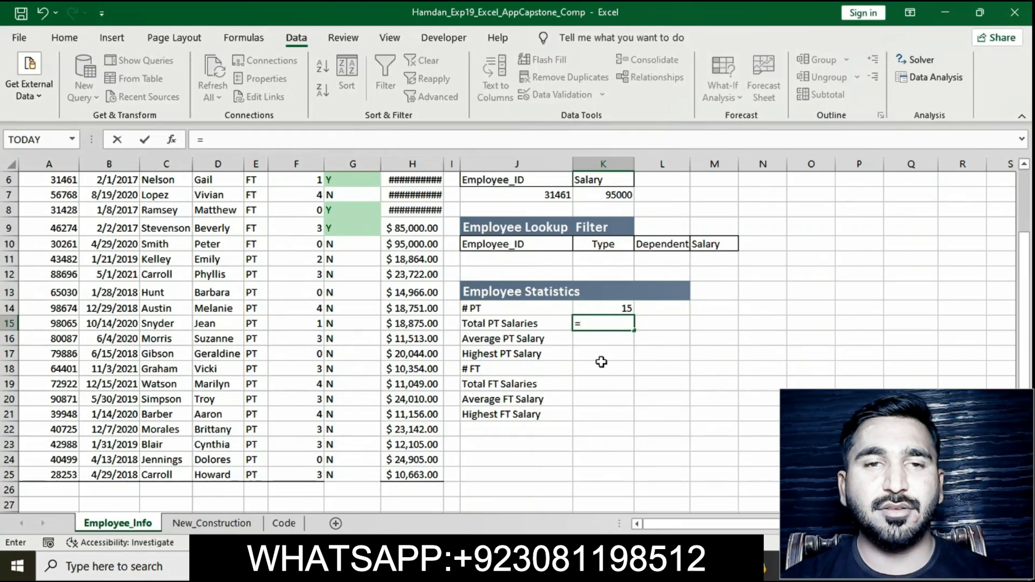
type("SU")
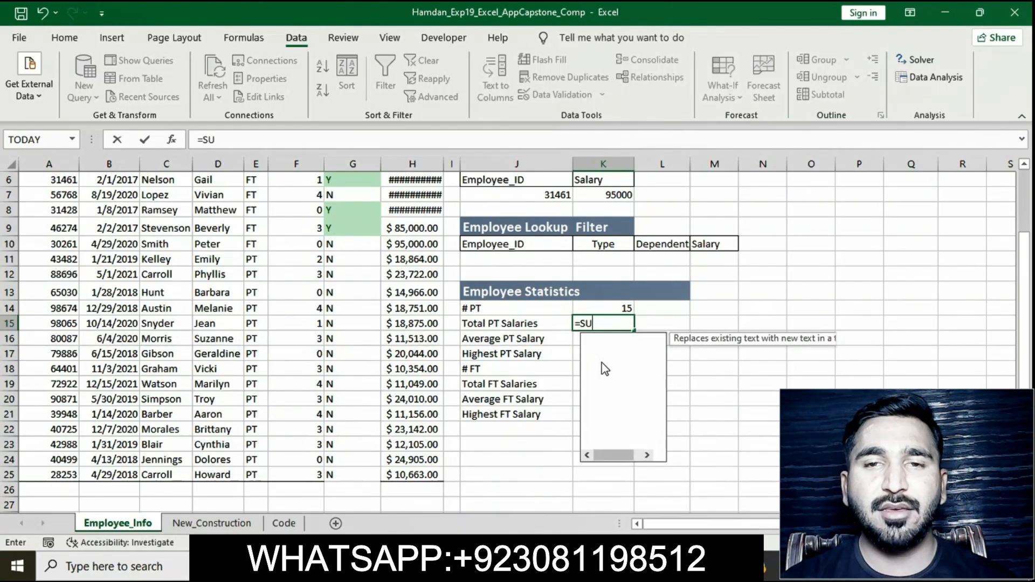
type("MIF")
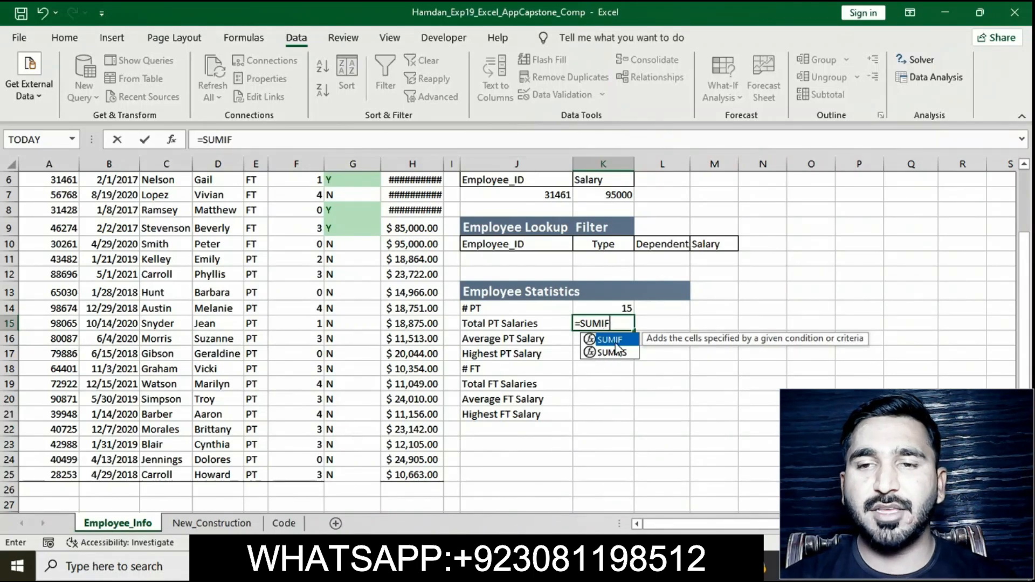
double_click(609, 339)
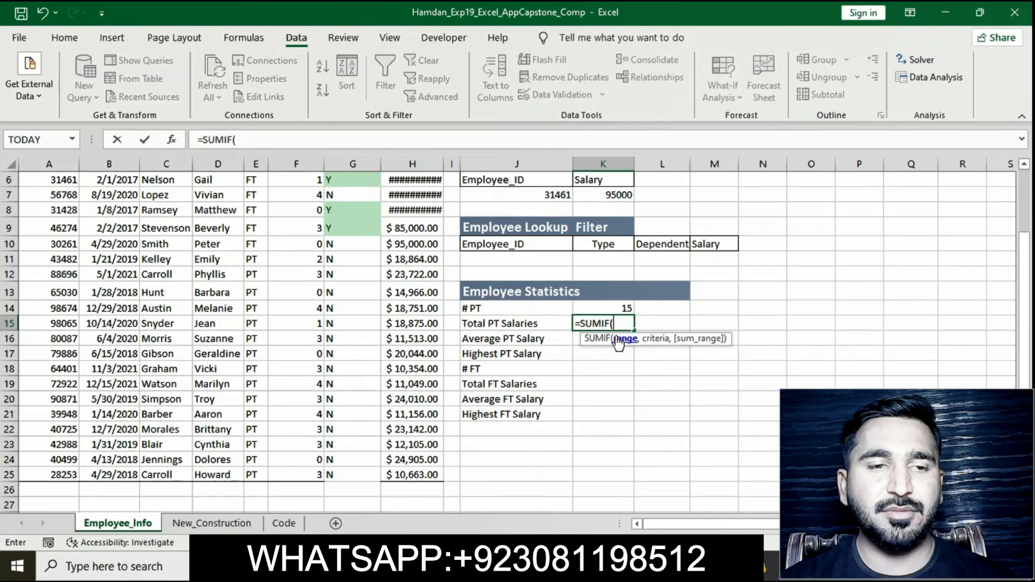
type("E6:E26")
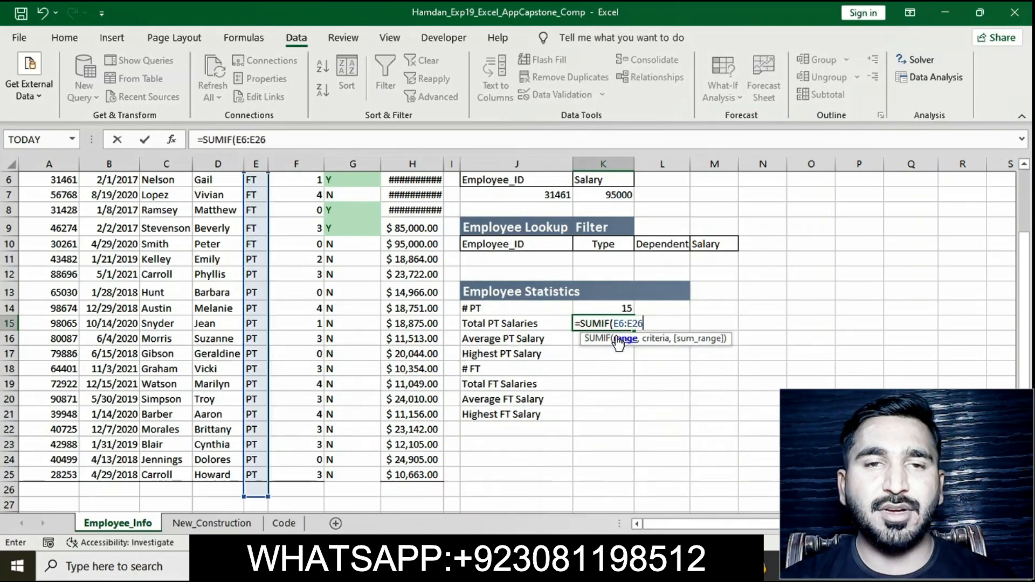
type(",\"")
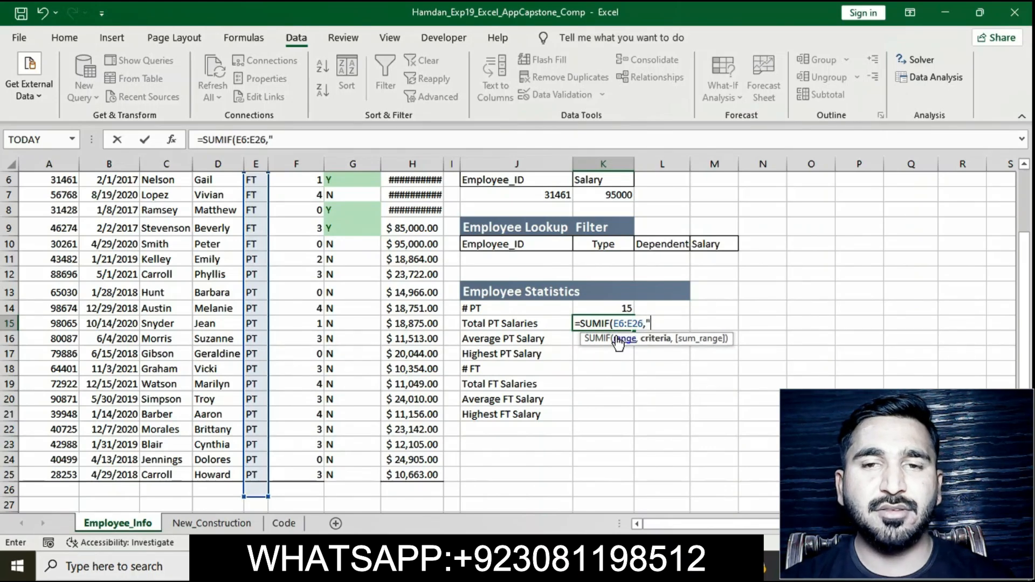
type("PT\"")
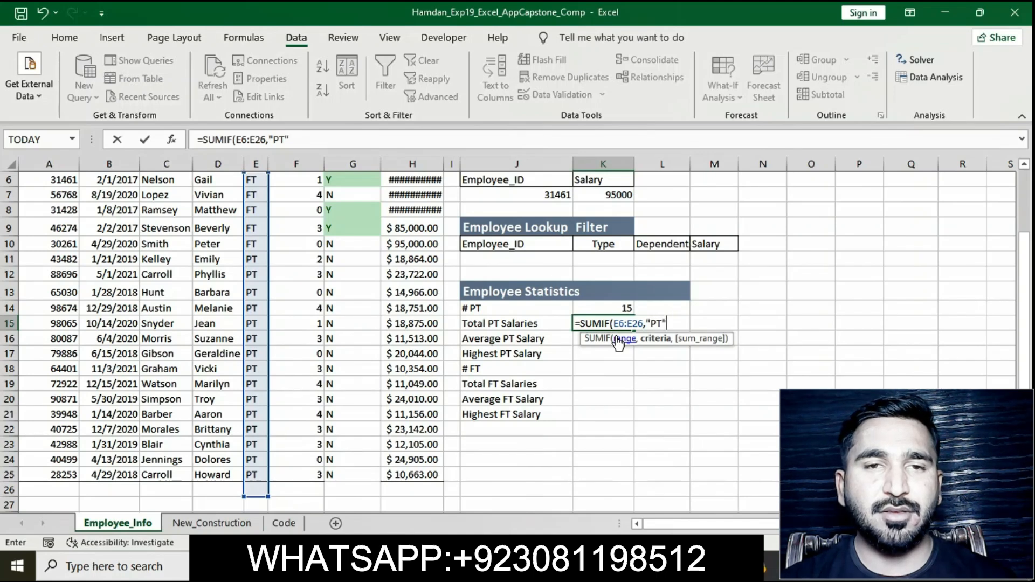
type(",H6")
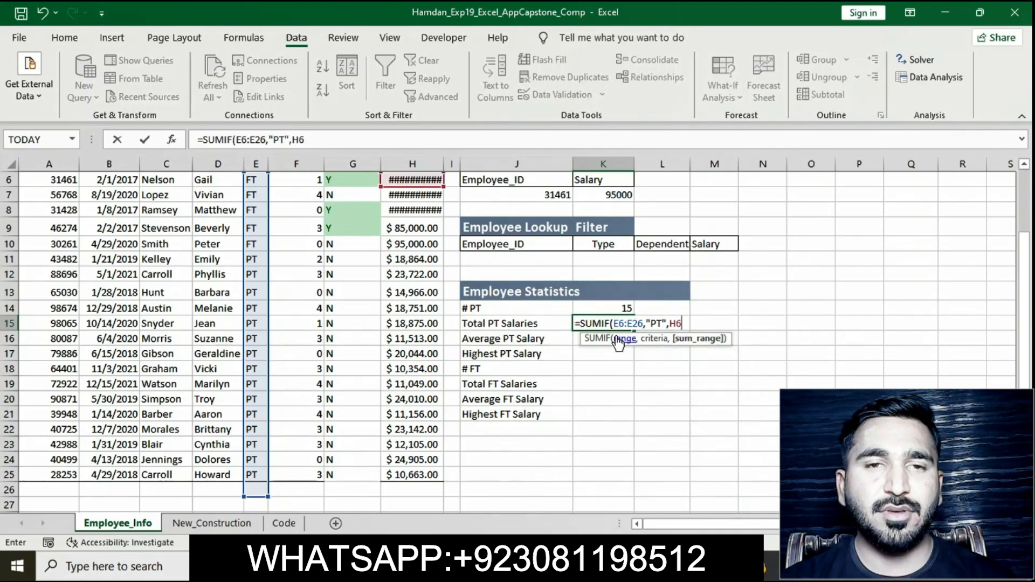
type(":H26")
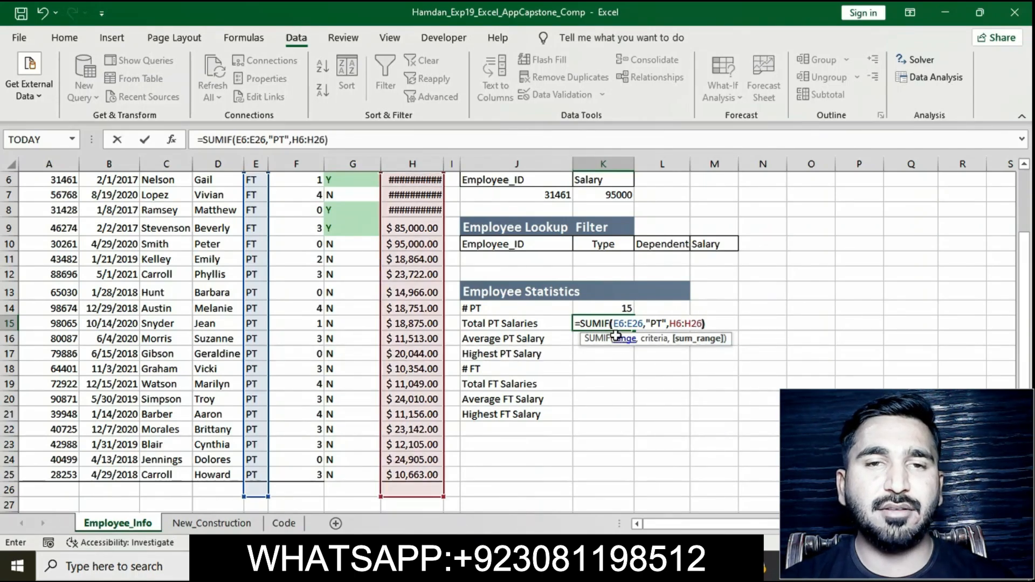
type(")")
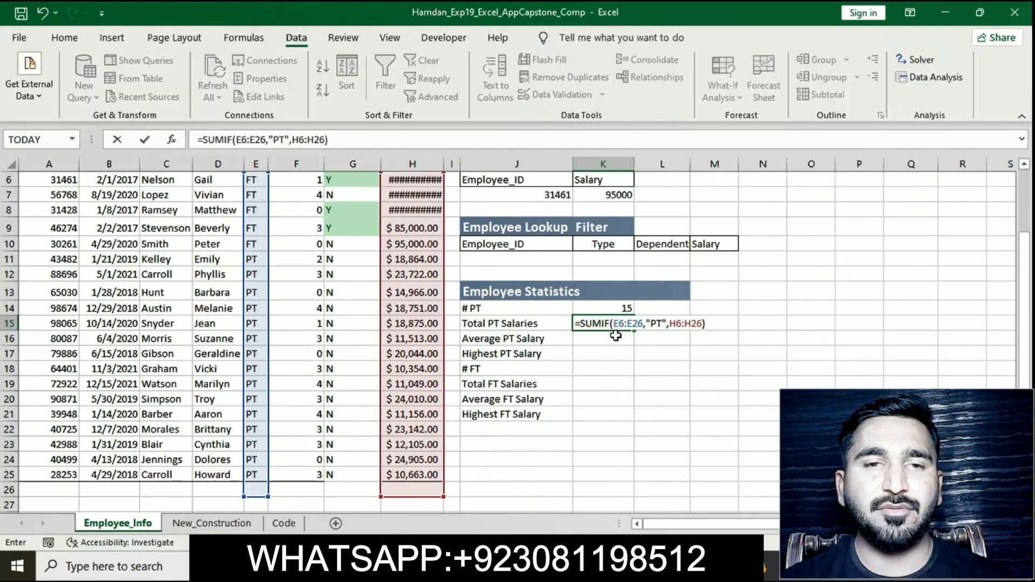
key("Return")
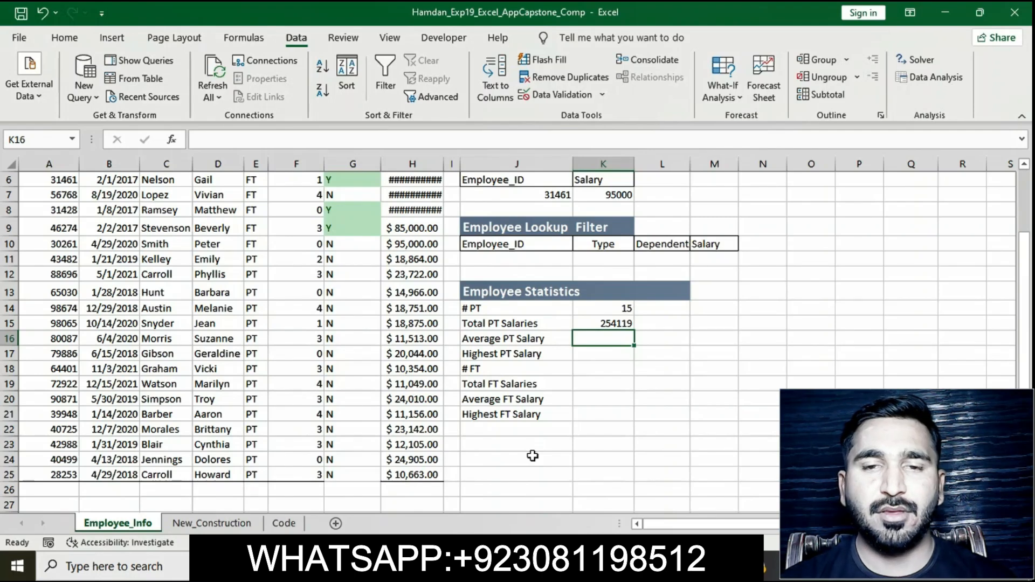
Step: Switch to the instructions document and remove the yellow highlight from the step 9 instruction text
key("alt+Tab")
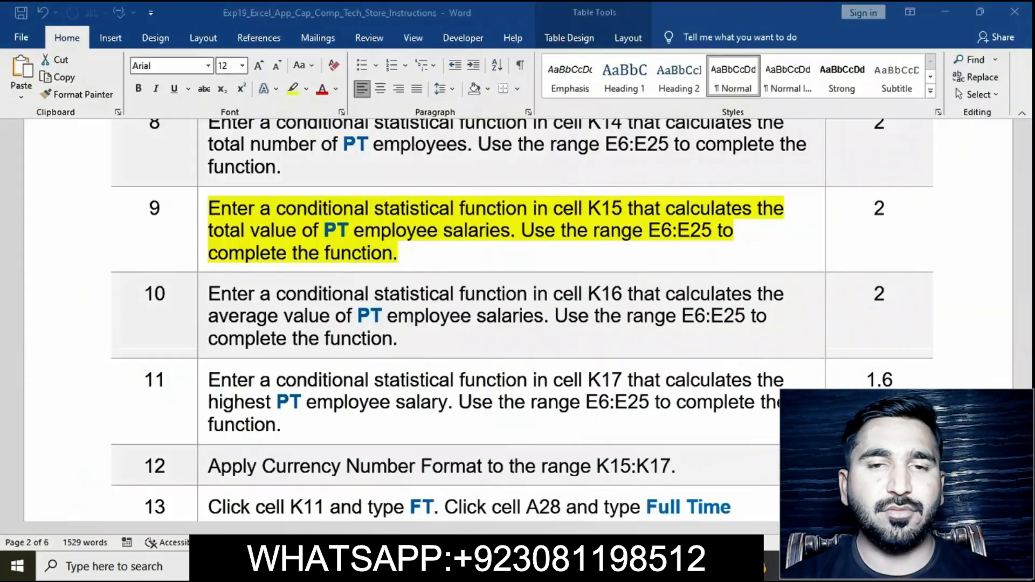
left_click(393, 255)
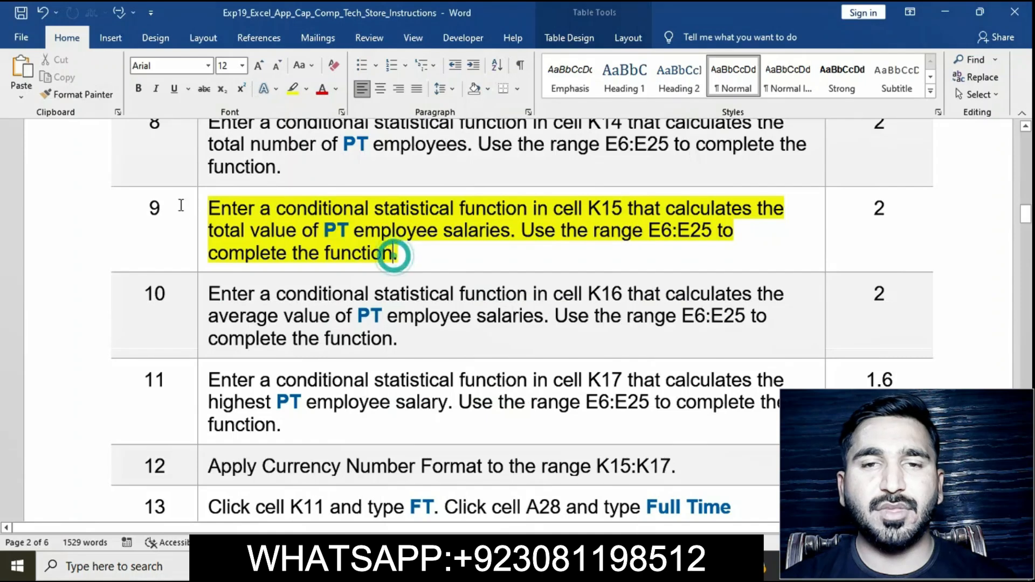
left_click(197, 214)
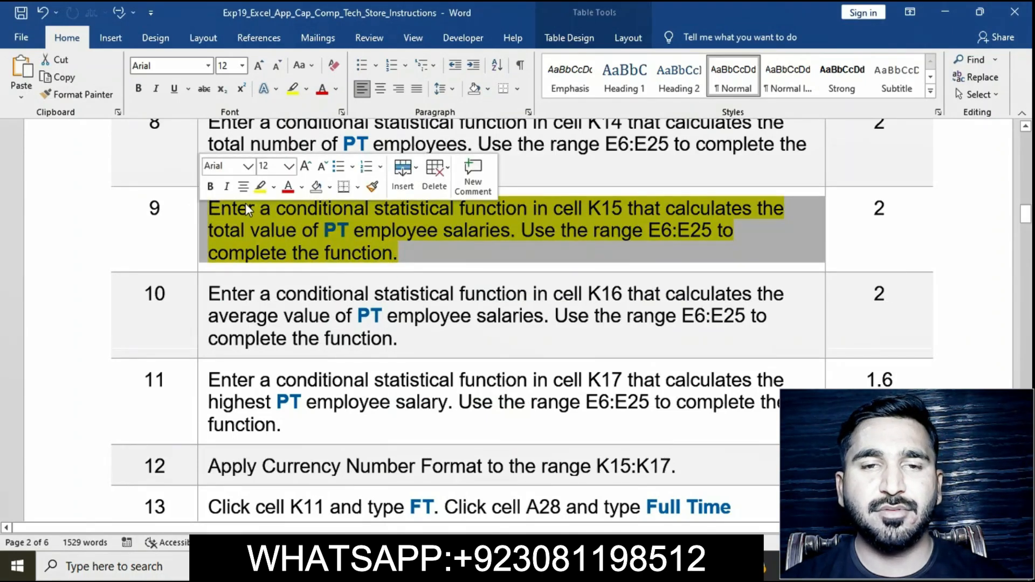
left_click(256, 191)
Step: Highlight the step 10 instruction text in yellow in the instructions document
scroll(280, 244, "down", 2)
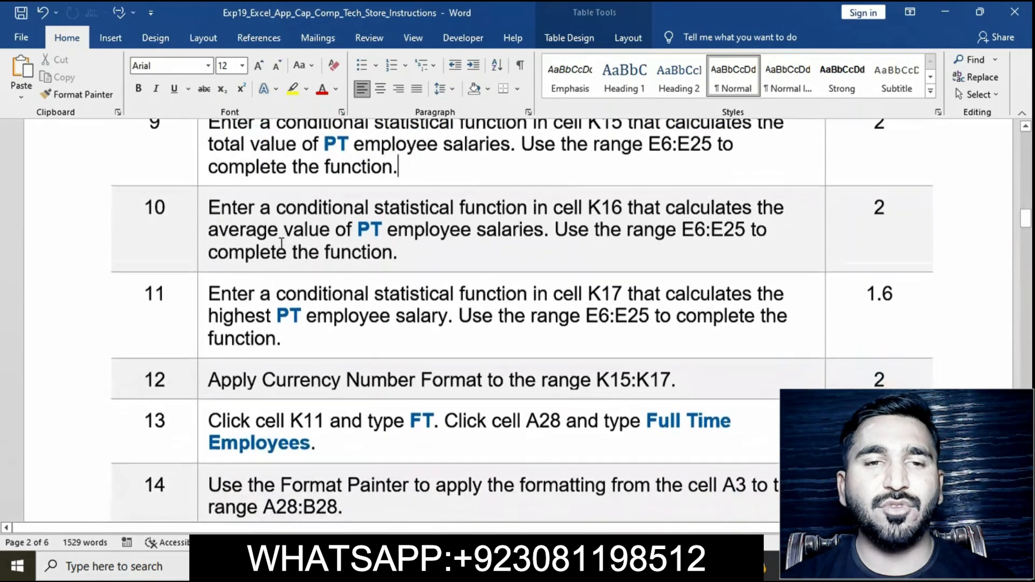
left_click(199, 199)
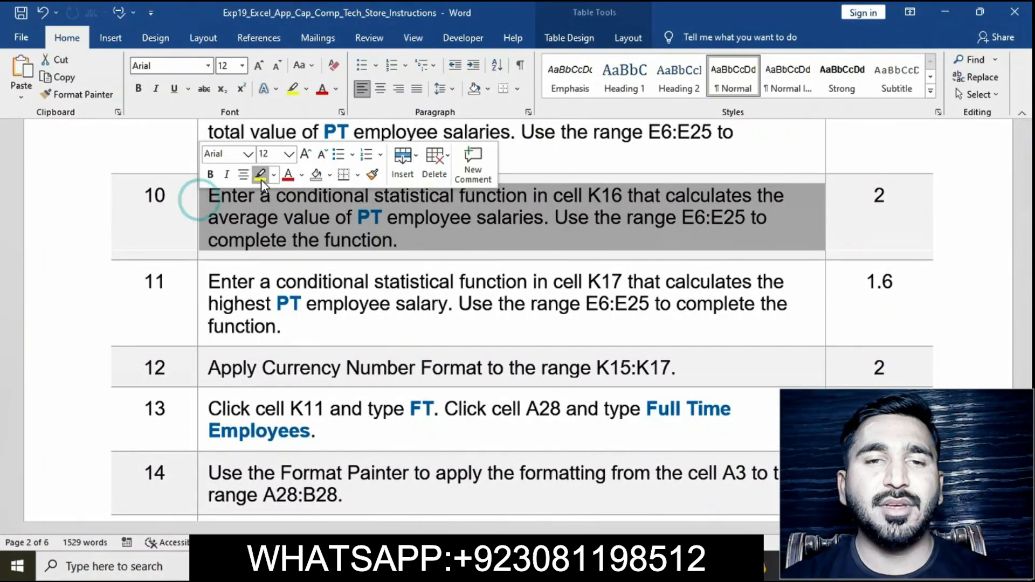
left_click(259, 174)
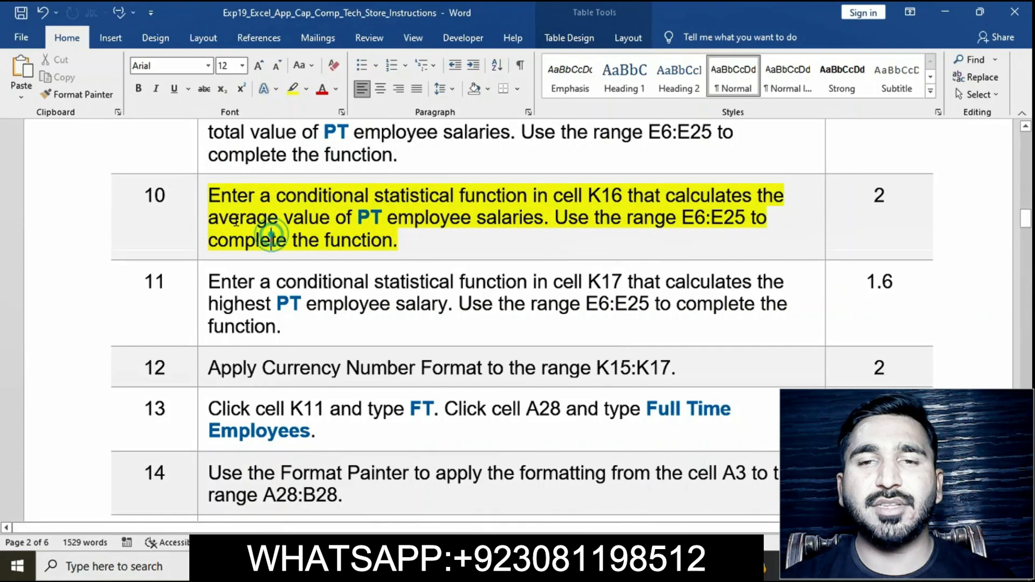
Step: Enter =AVERAGEIF(E6:E26,"PT",H6:H26) in K16 to average the part-time salaries, accepting the suggested formula correction
left_click(200, 200)
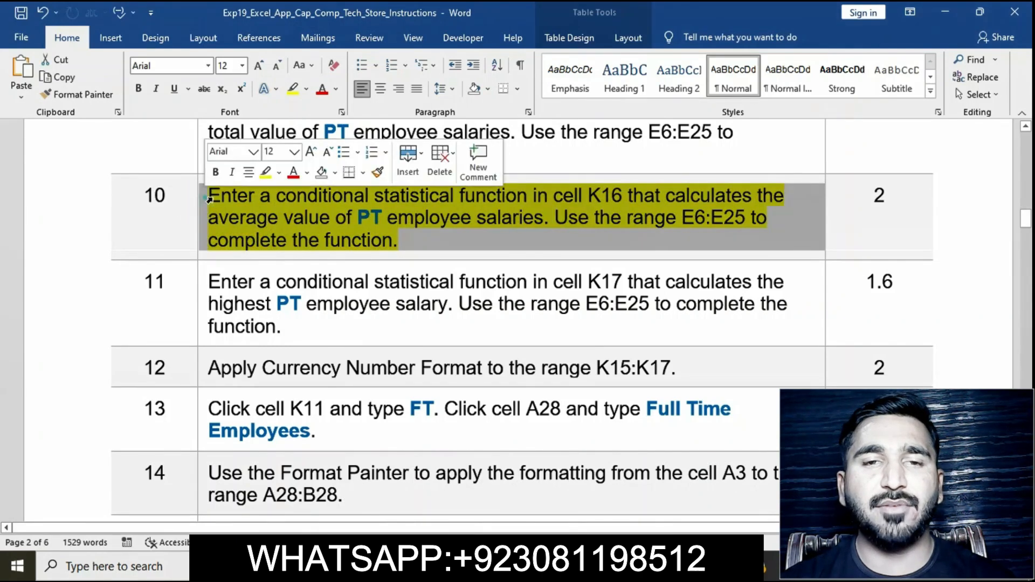
left_click(201, 198)
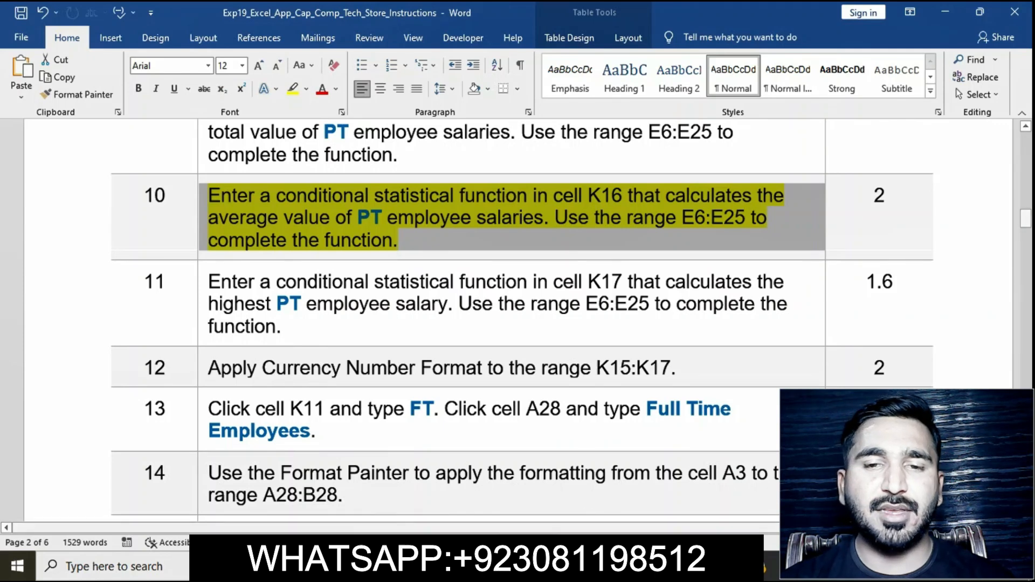
left_click(587, 565)
key("F2")
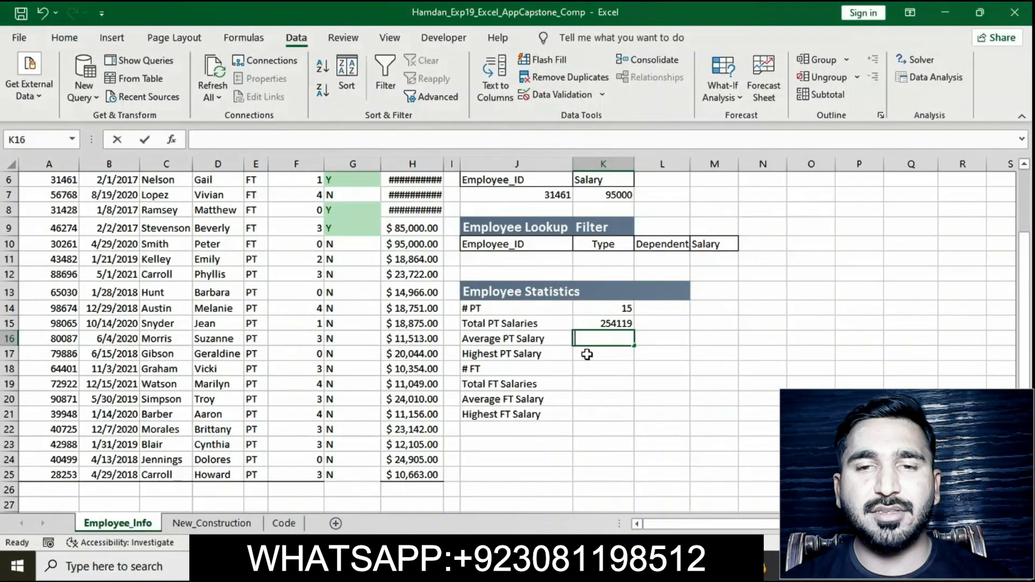
type("=")
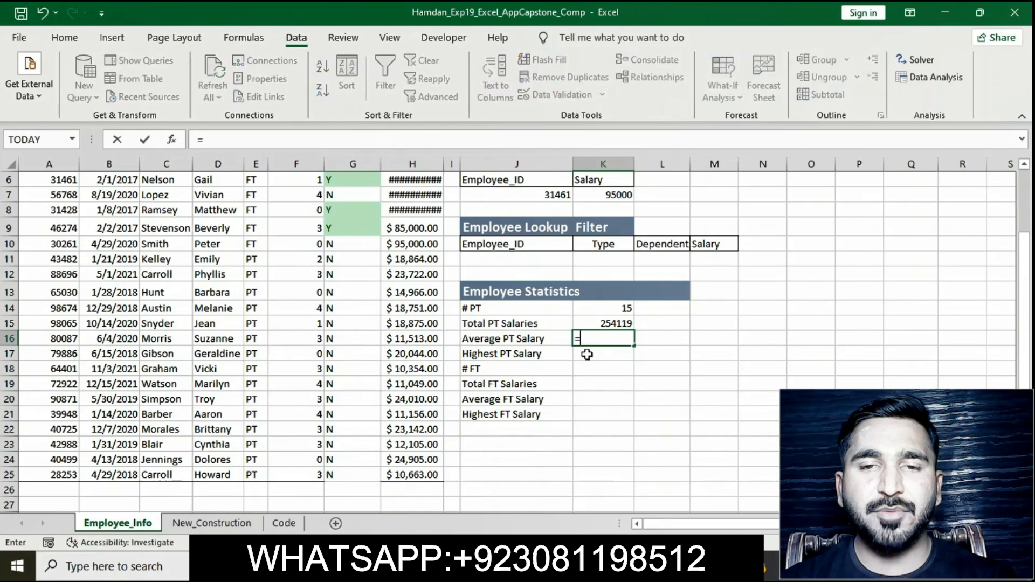
type("AVERAGE")
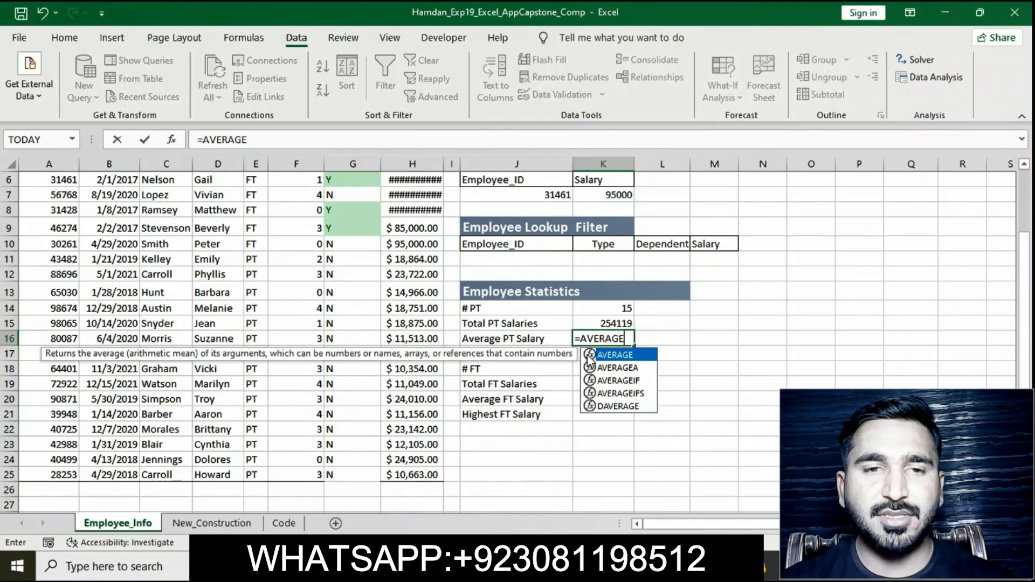
type("IF")
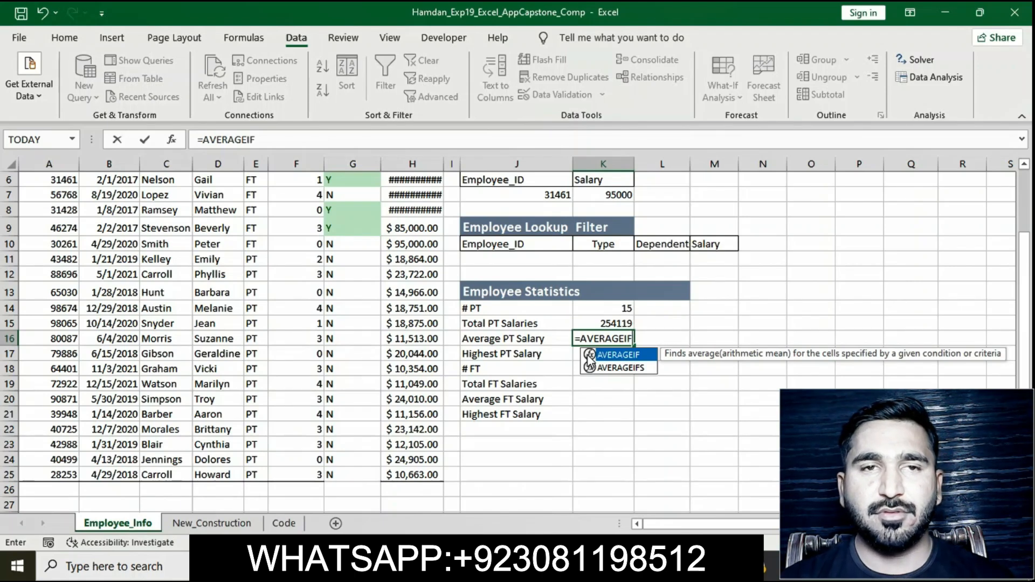
type("(")
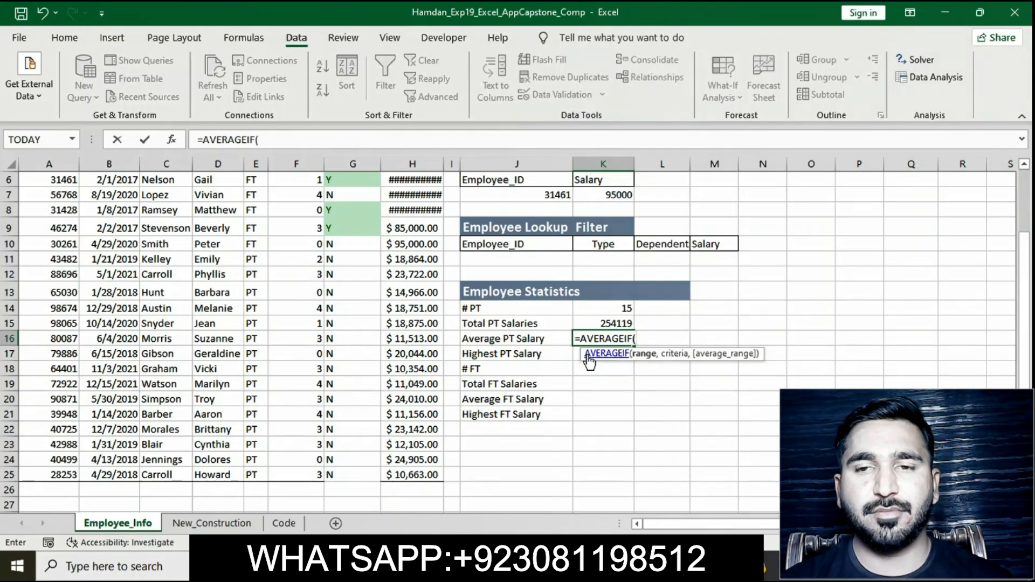
type("E6")
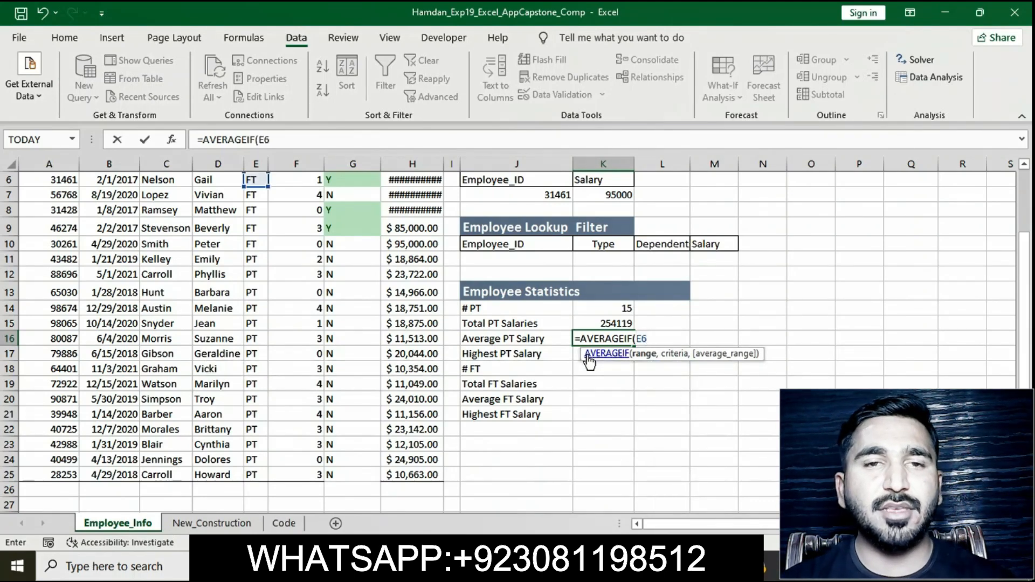
type(":E26")
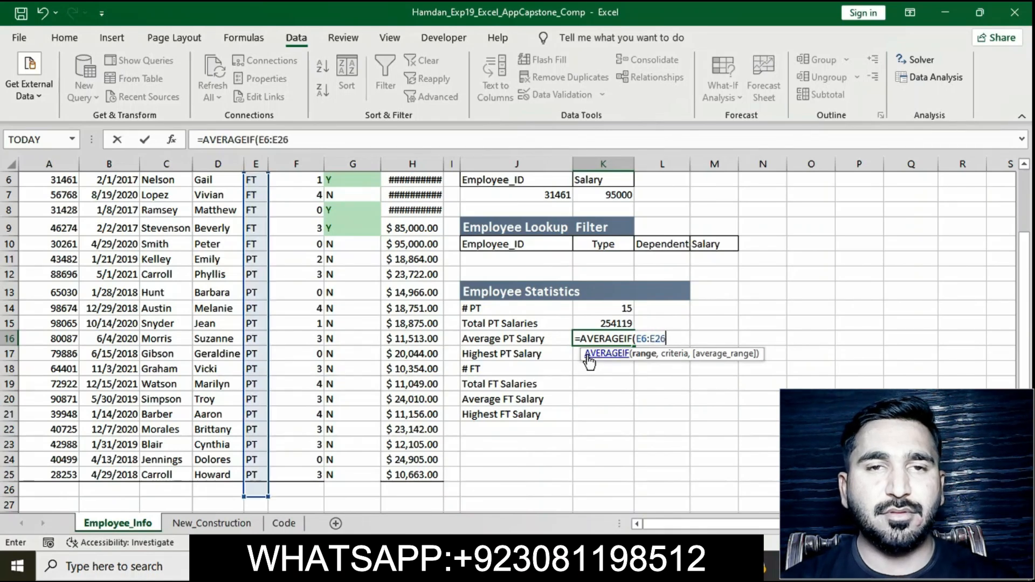
type(",\"")
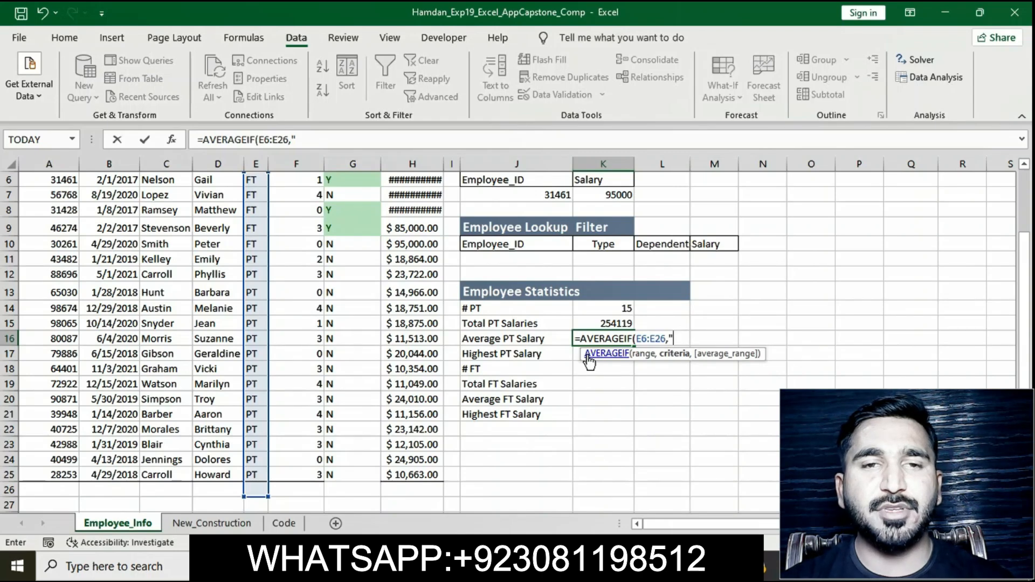
type("PT")
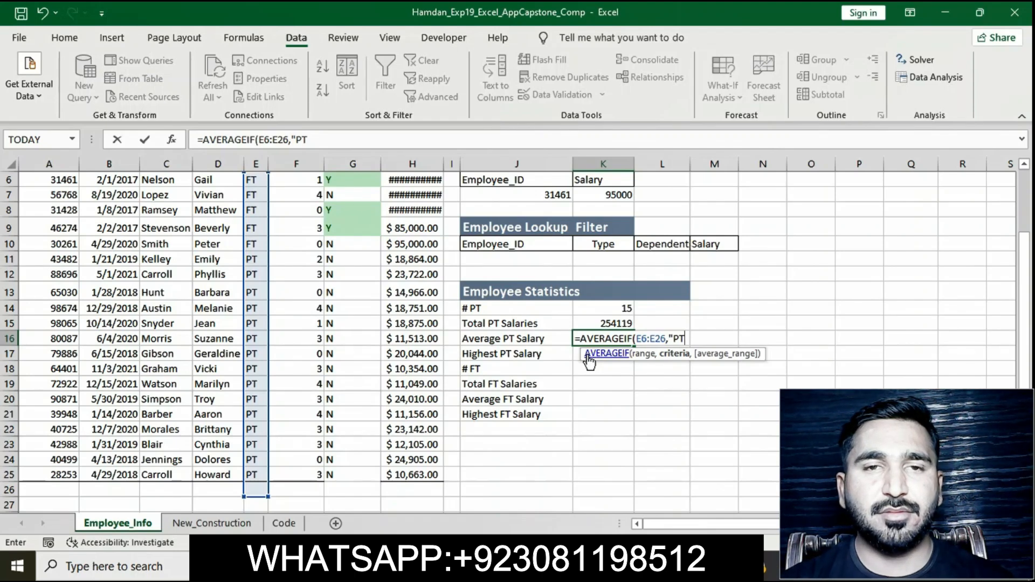
type(",")
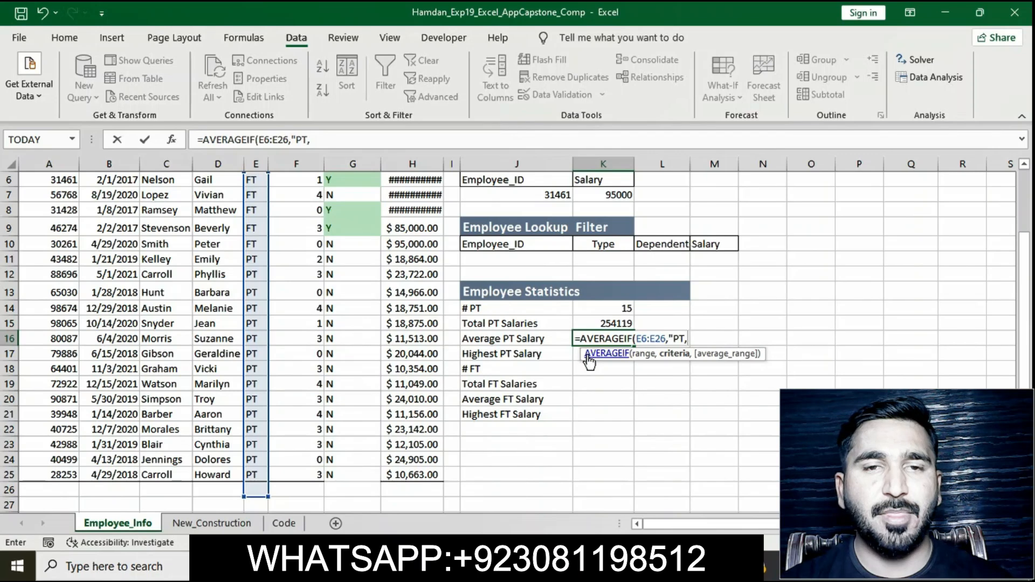
type("H")
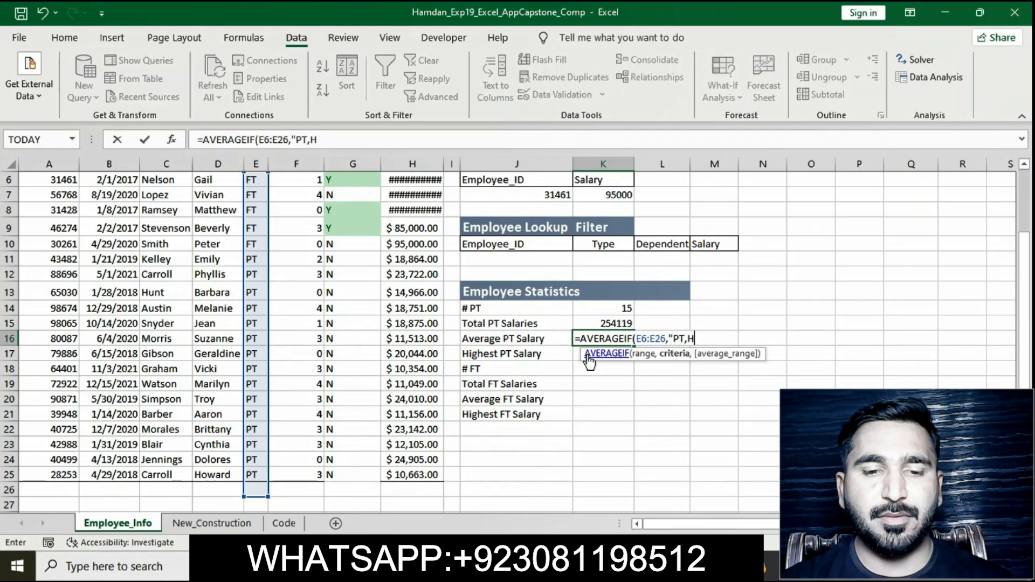
type("6:H26")
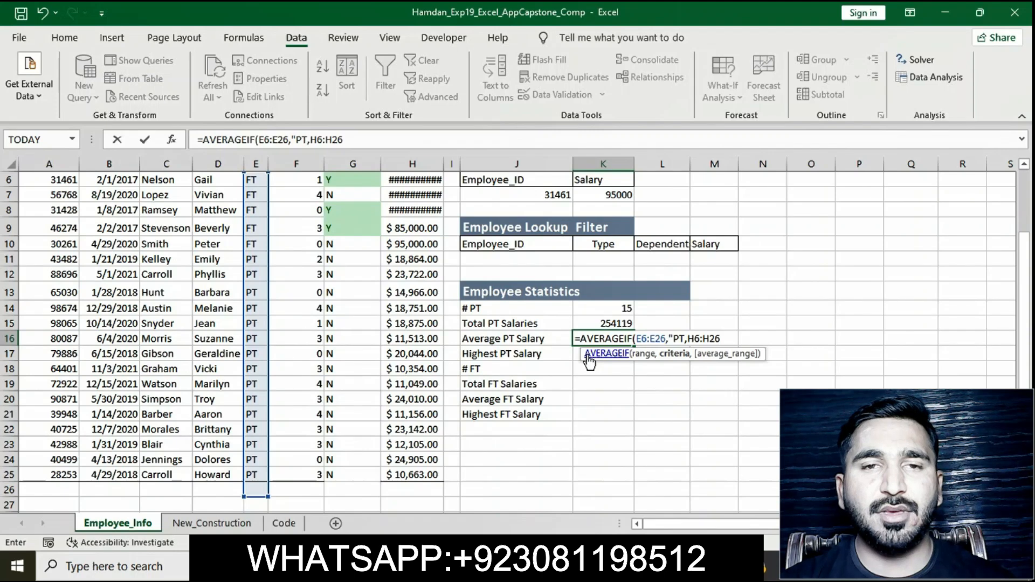
type(")")
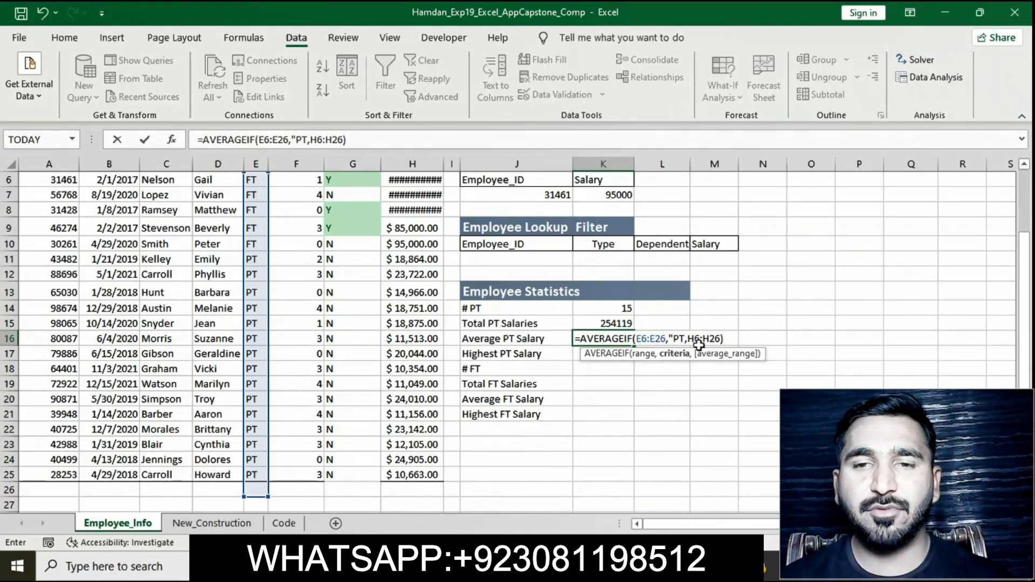
key("Return")
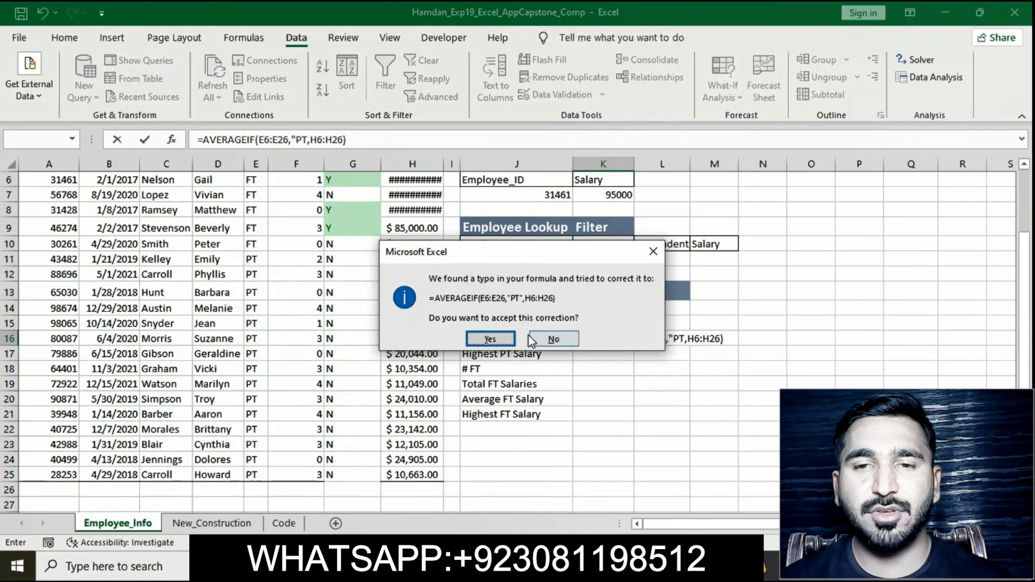
left_click(490, 340)
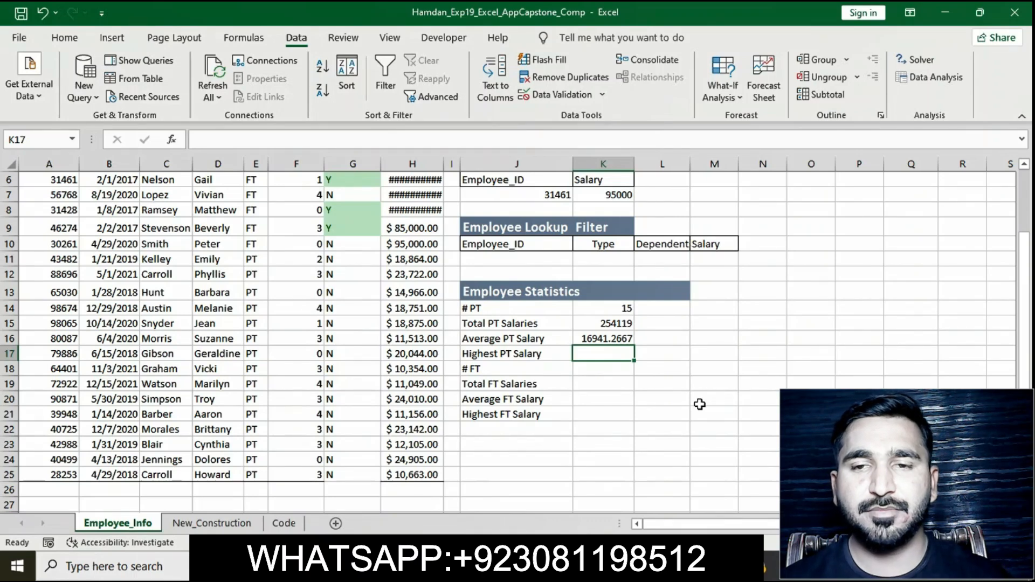
Step: Remove the yellow highlight from the step 10 instruction text in the instructions document
left_click(792, 566)
left_click(511, 256)
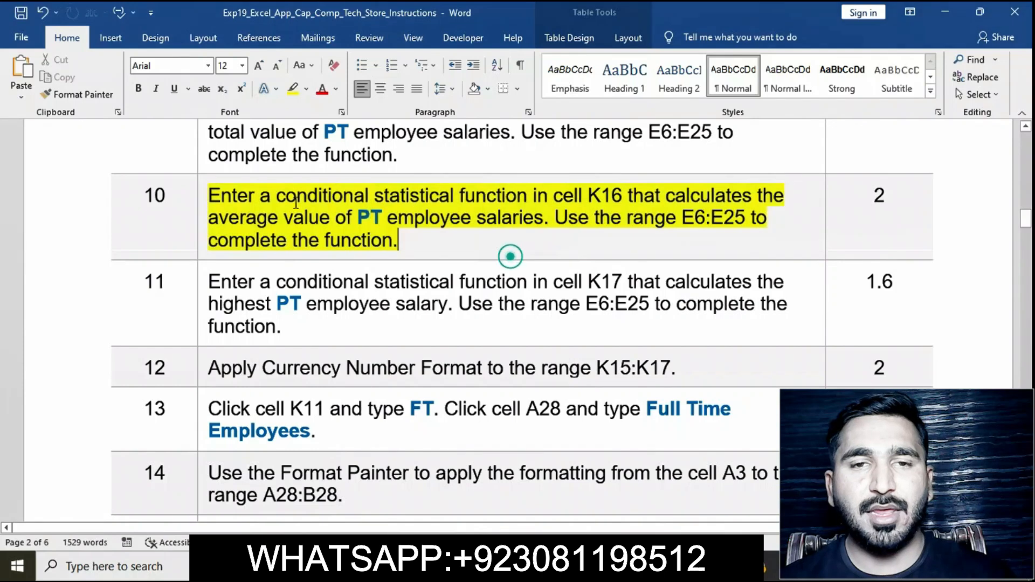
left_click(200, 202)
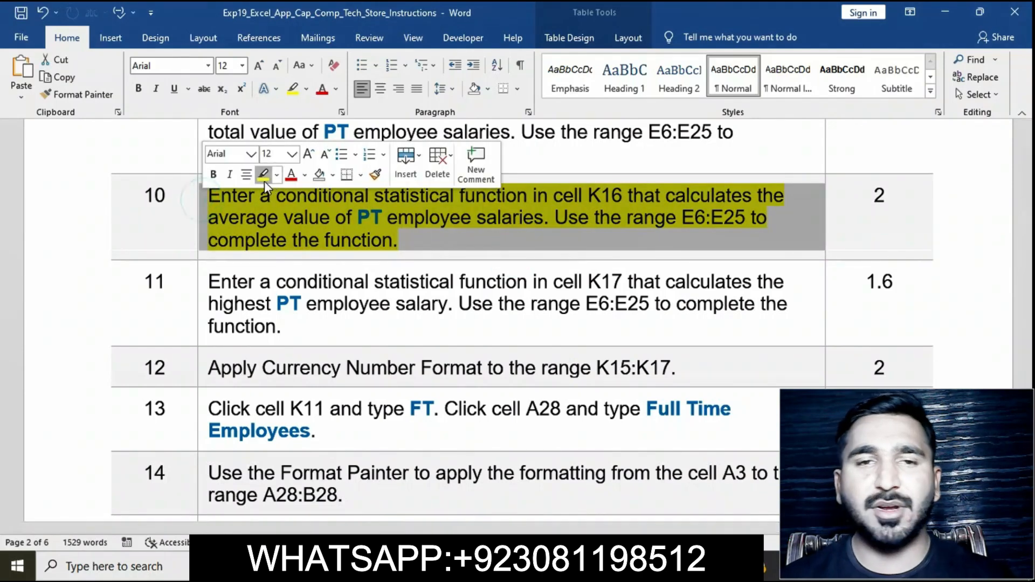
left_click(264, 181)
Step: Highlight the step 11 instruction text in yellow in the instructions document
scroll(218, 213, "down", 3)
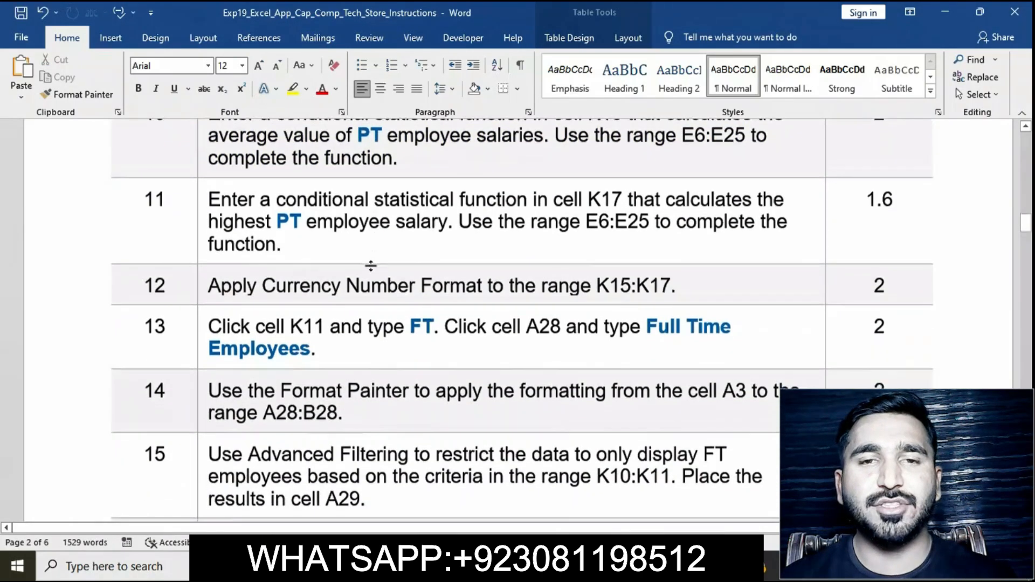
left_click(201, 203)
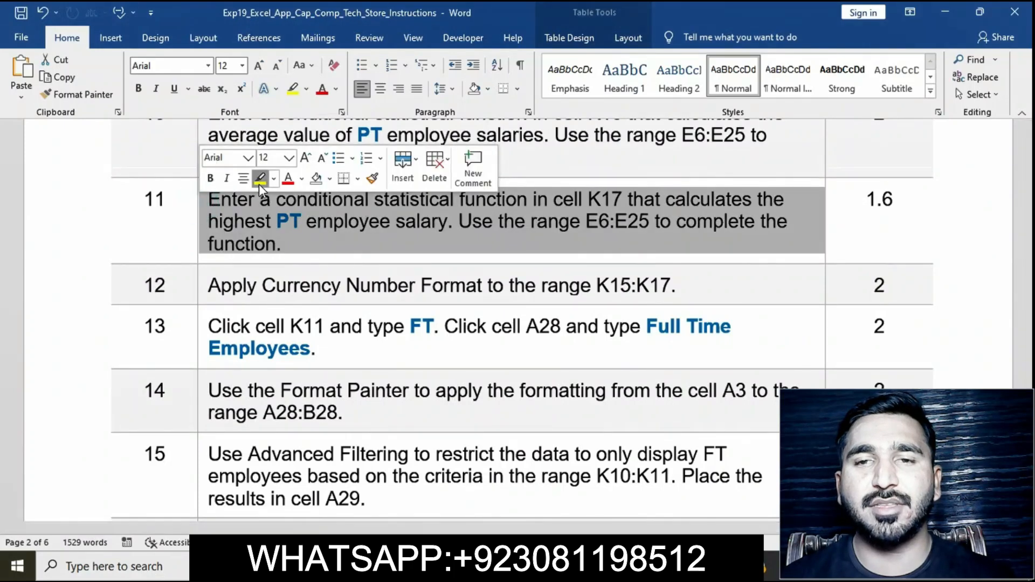
left_click(260, 180)
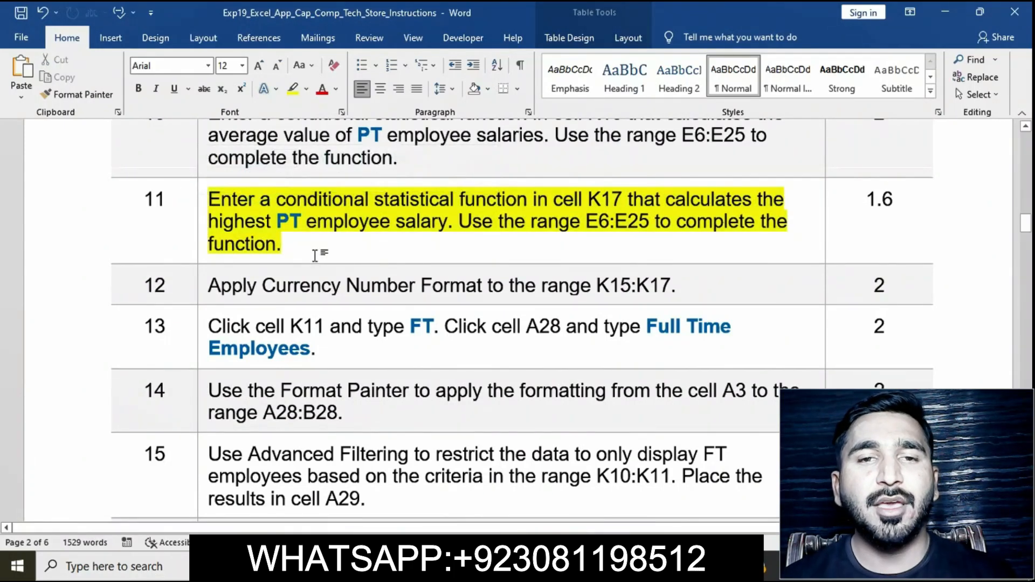
left_click(203, 201)
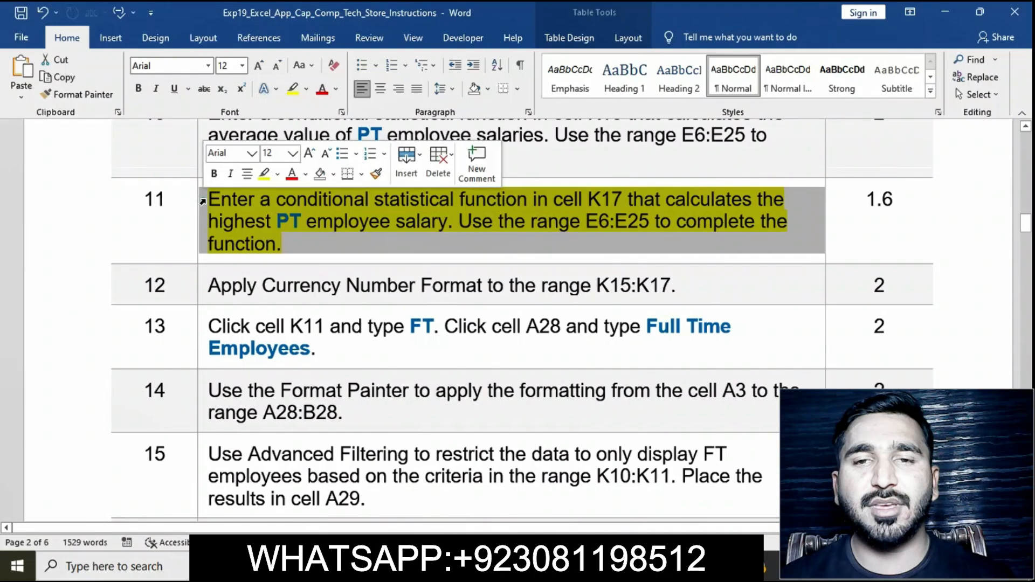
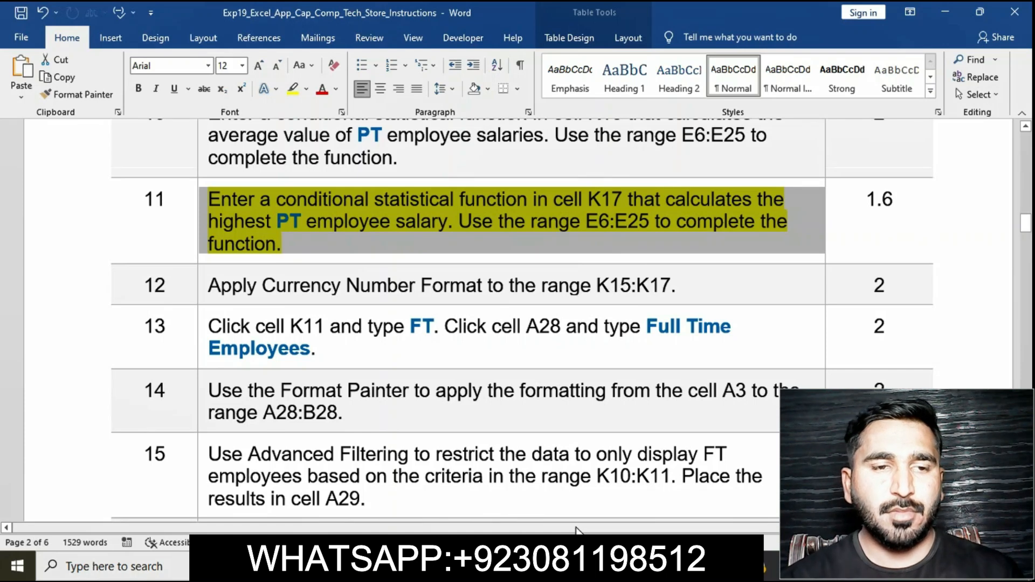
Step: Enter =MAXIFS(H6:H26,E6:E26,"PT") in K17 to find the highest part-time salary
left_click(578, 565)
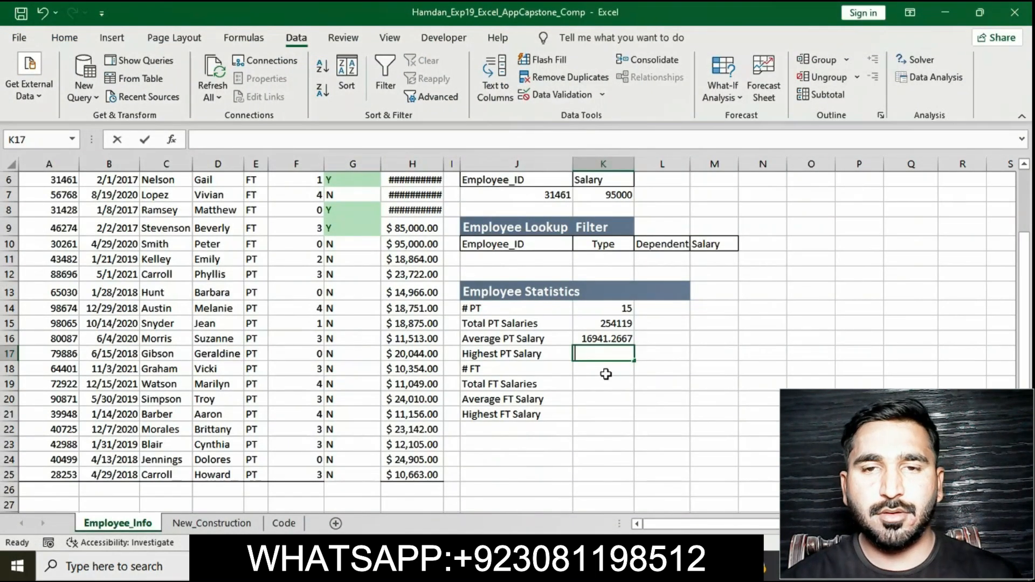
type("=")
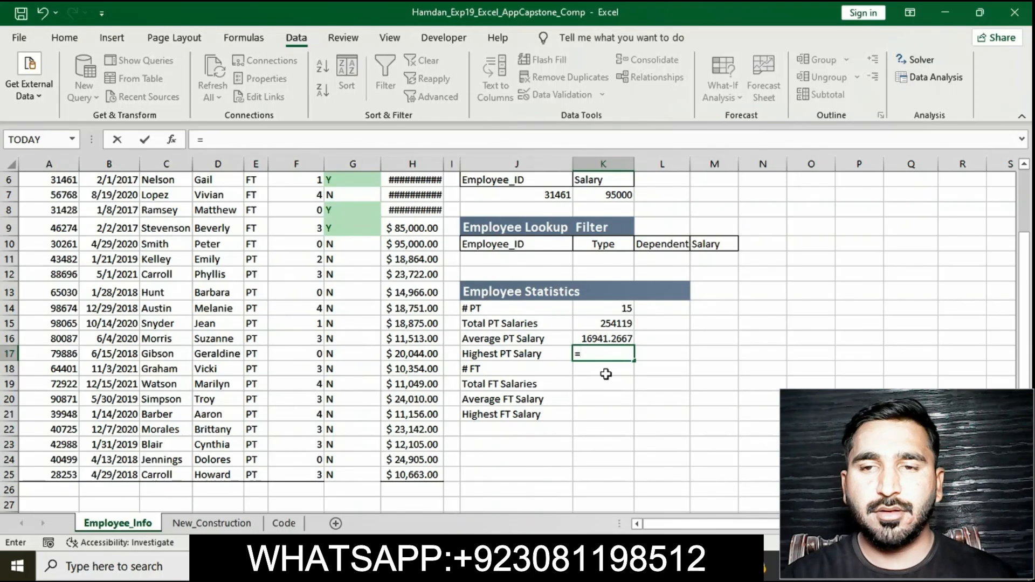
type("MAXIF")
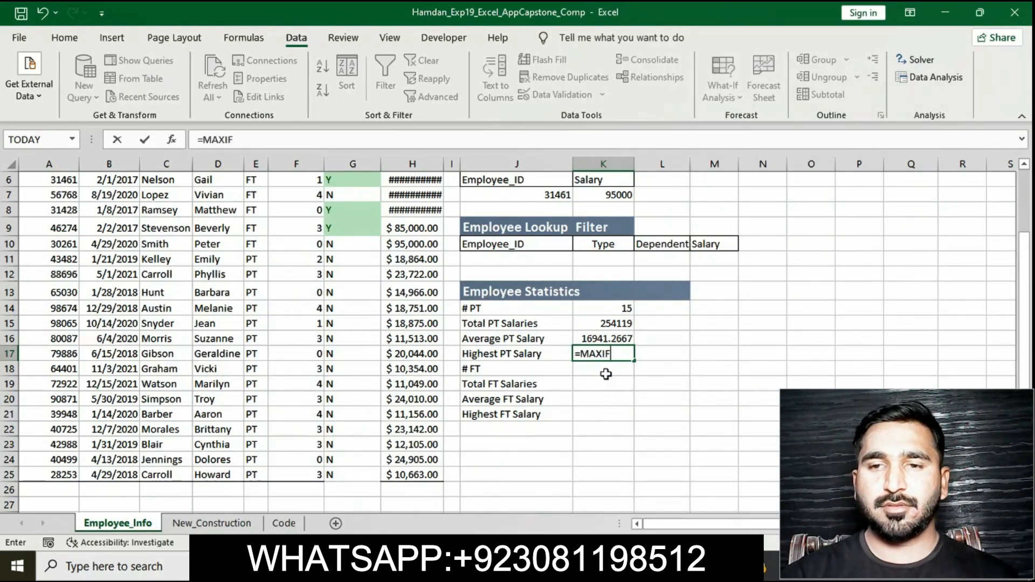
type("S")
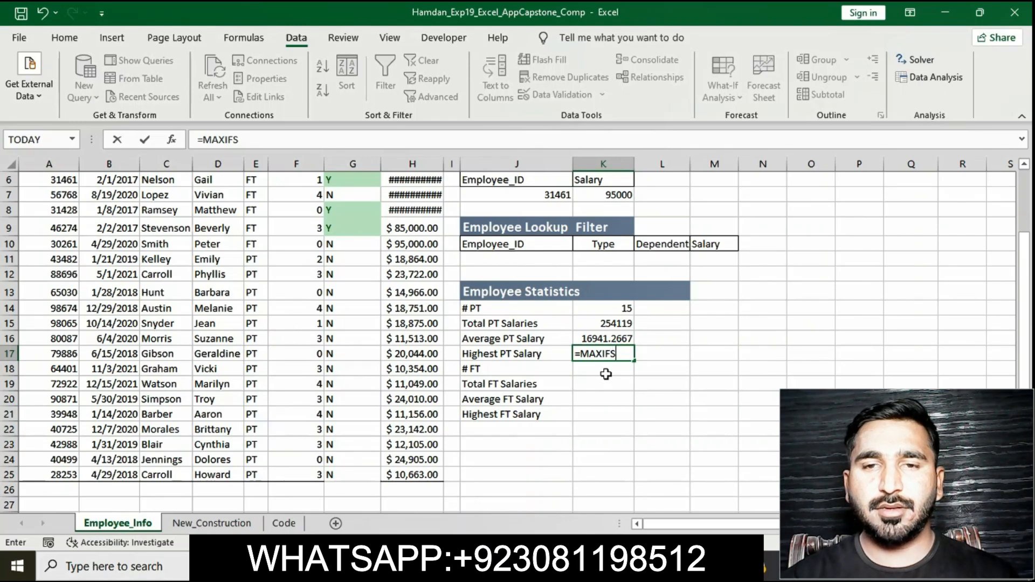
type("(")
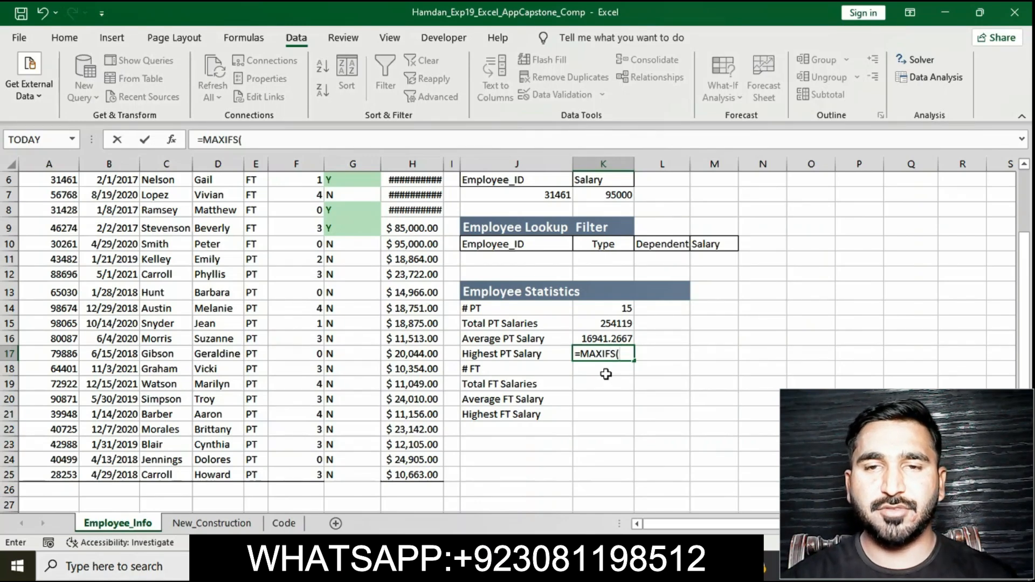
type("H")
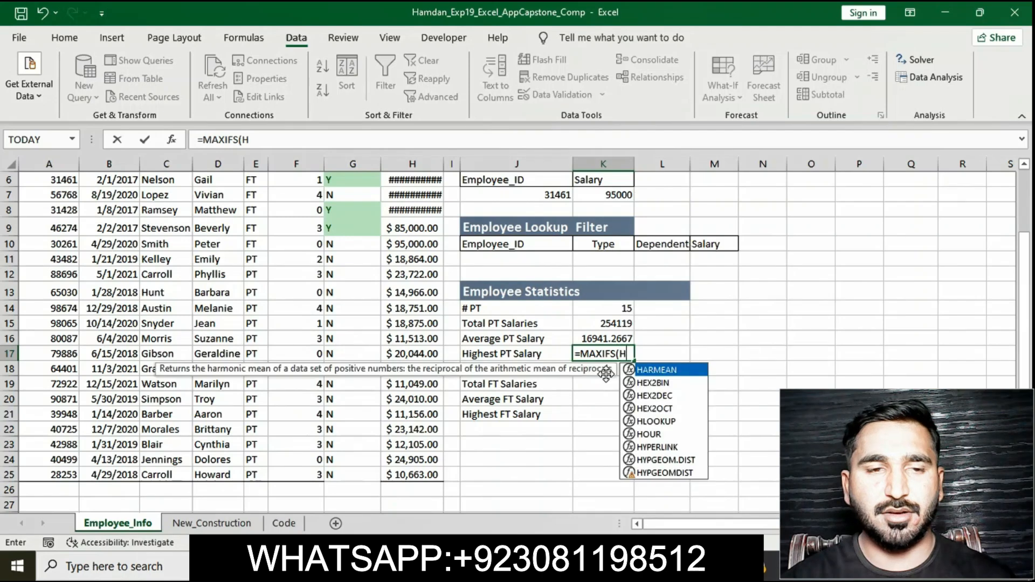
type("6:")
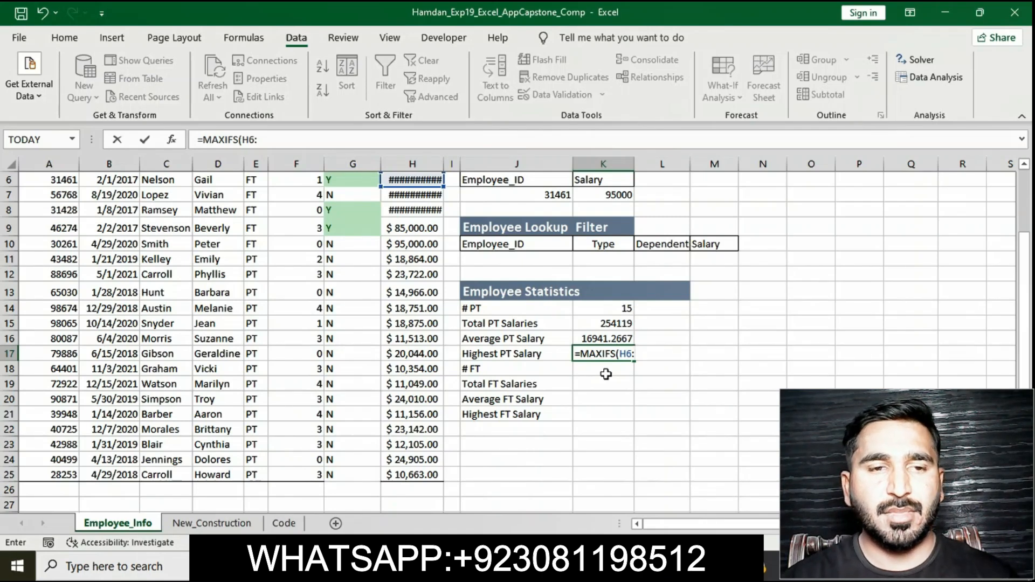
type("H26")
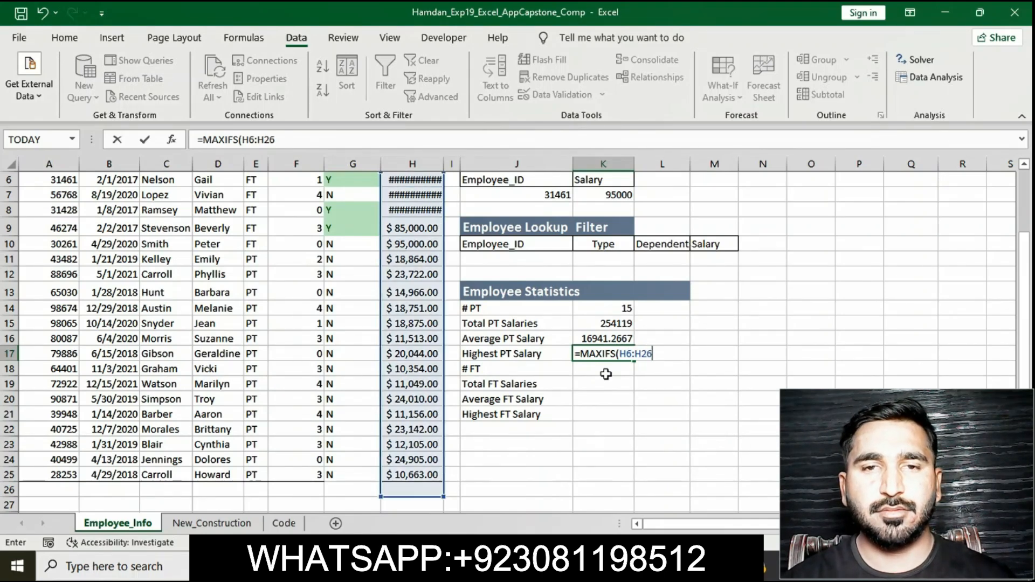
type(",E6")
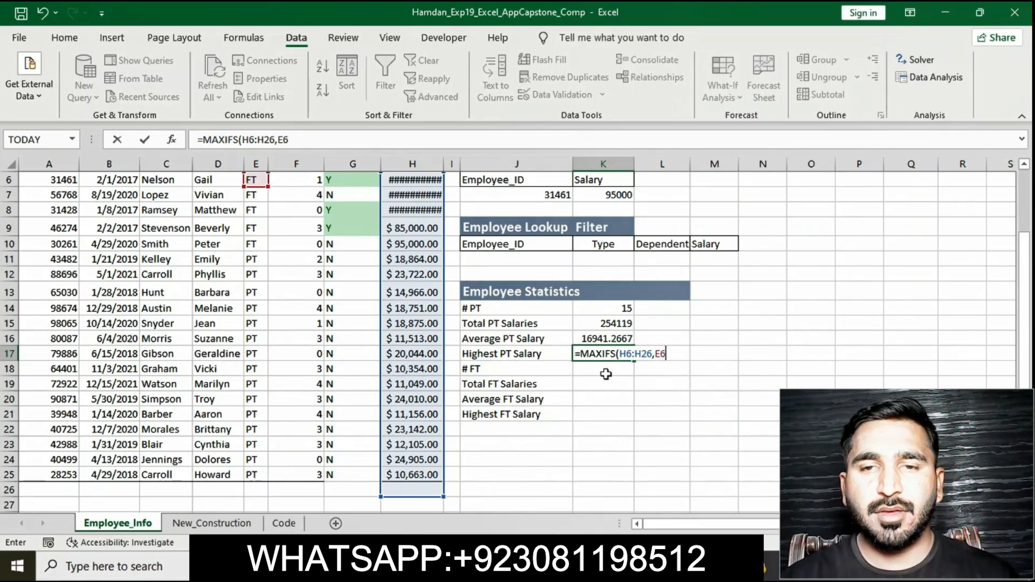
type(":")
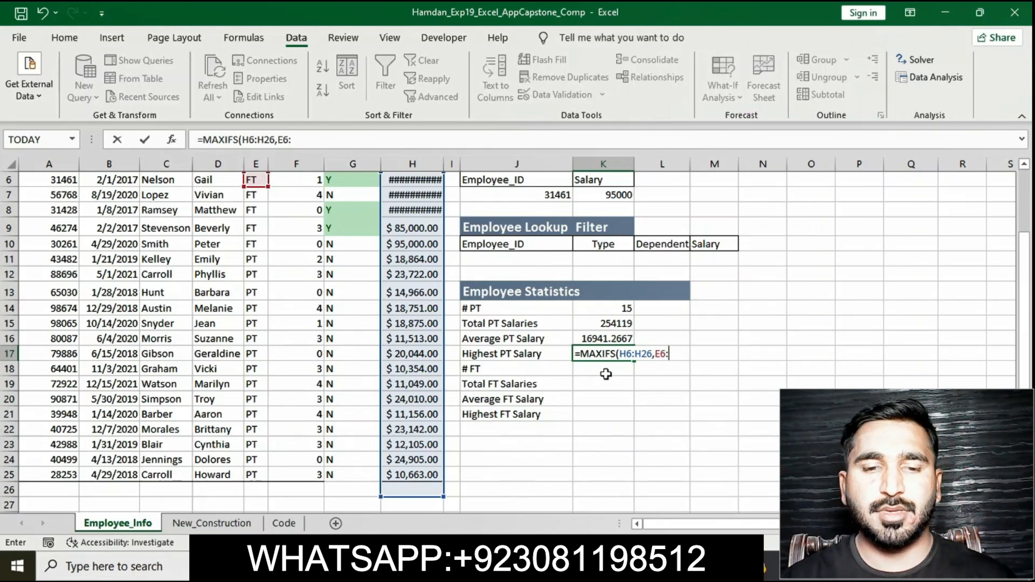
type("E26")
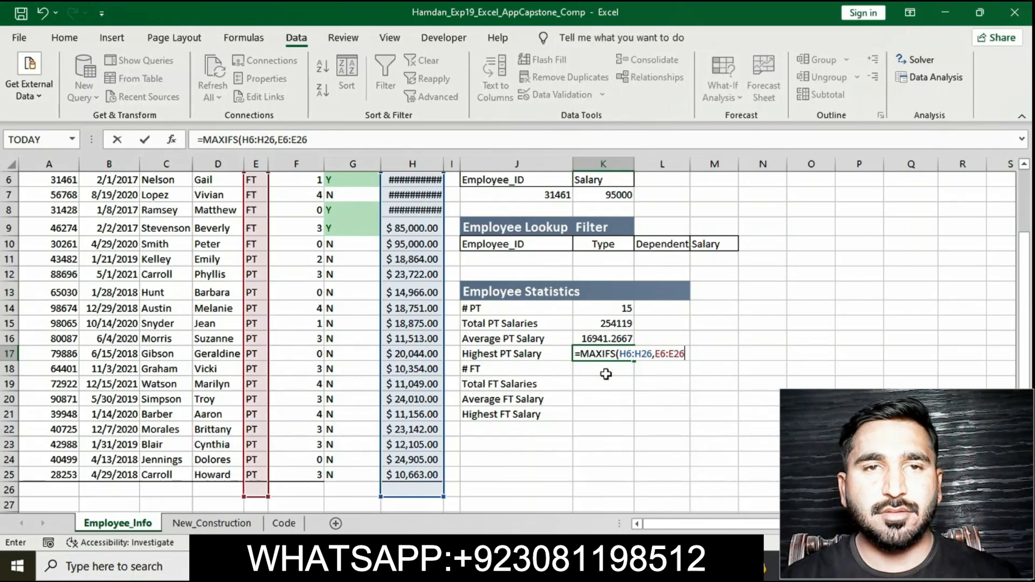
type(",PT")
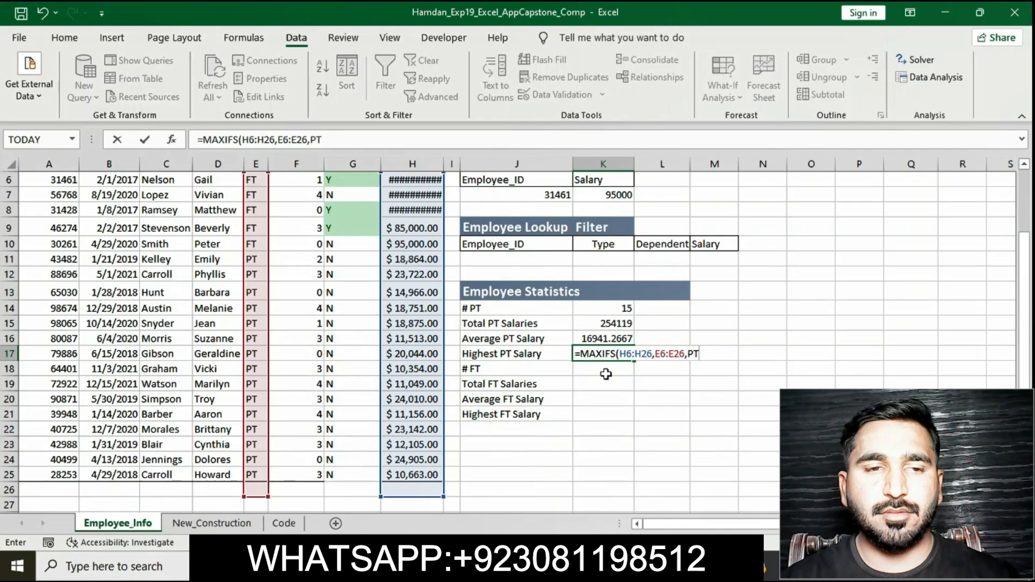
key("BackSpace")
key("BackSpace")
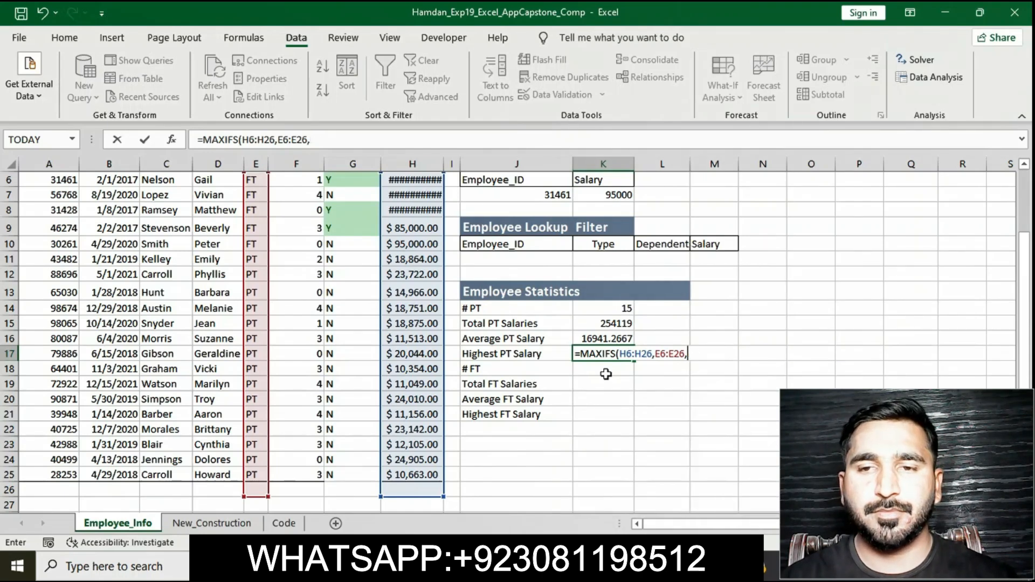
type("PT")
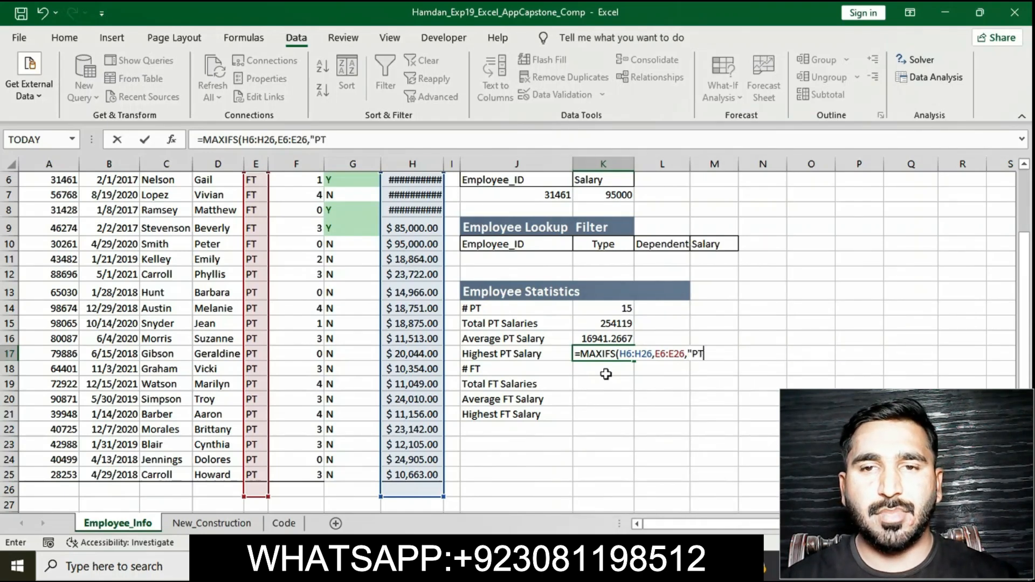
type("\")")
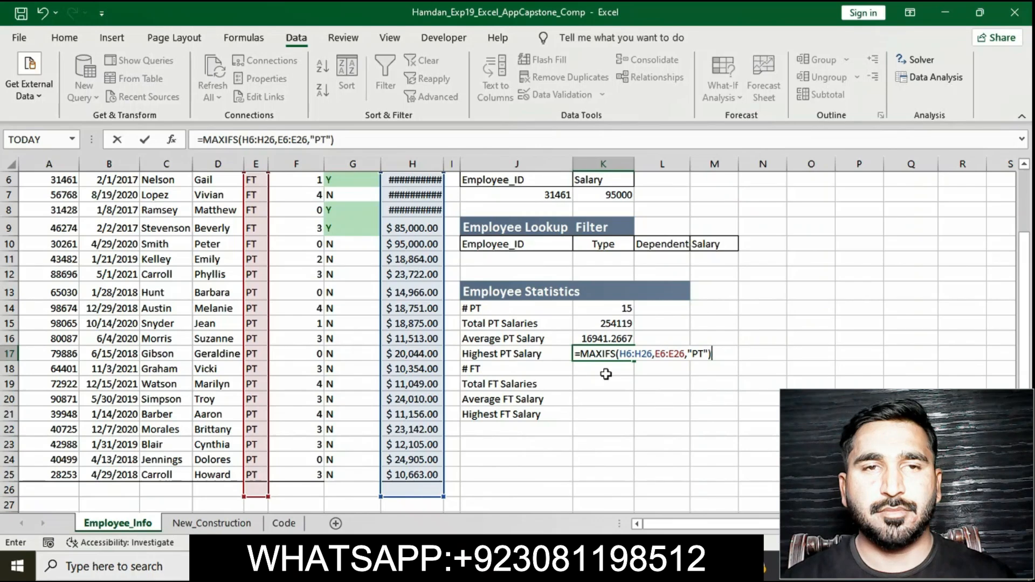
key("Return")
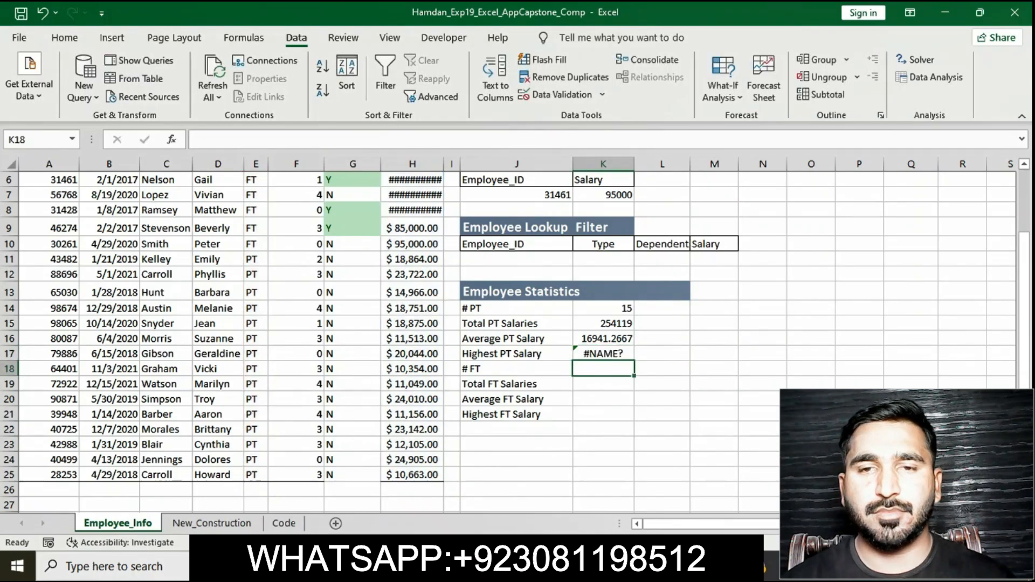
Step: Remove the yellow highlight from the step 11 instruction text in the instructions document
key("alt+Tab")
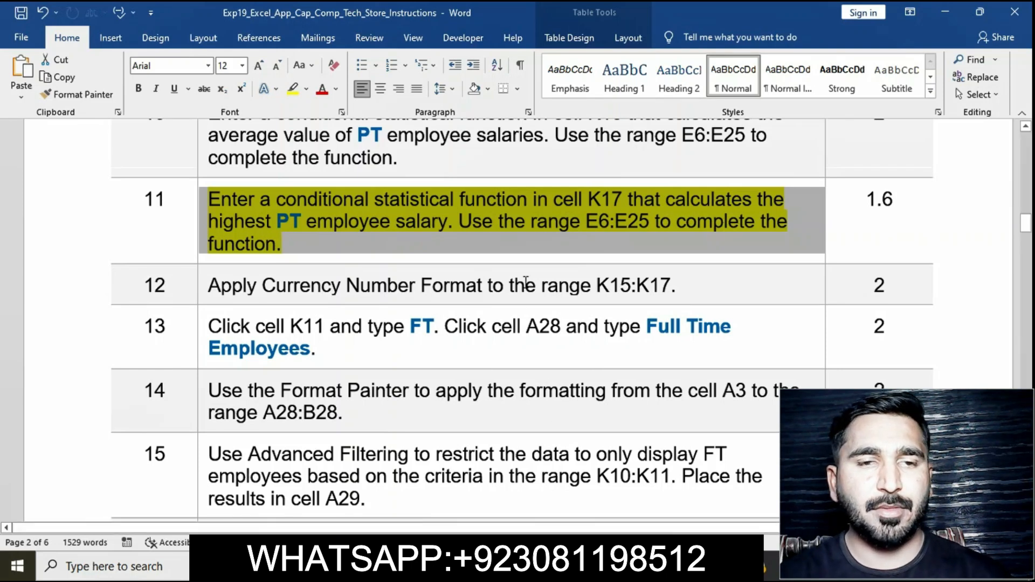
left_click(362, 208)
left_click(212, 204)
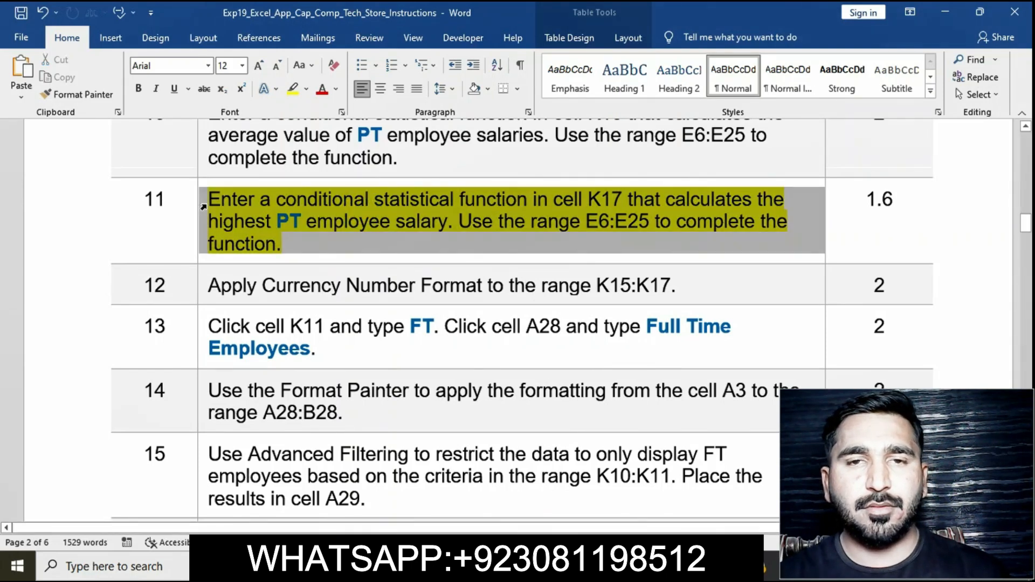
left_click(265, 181)
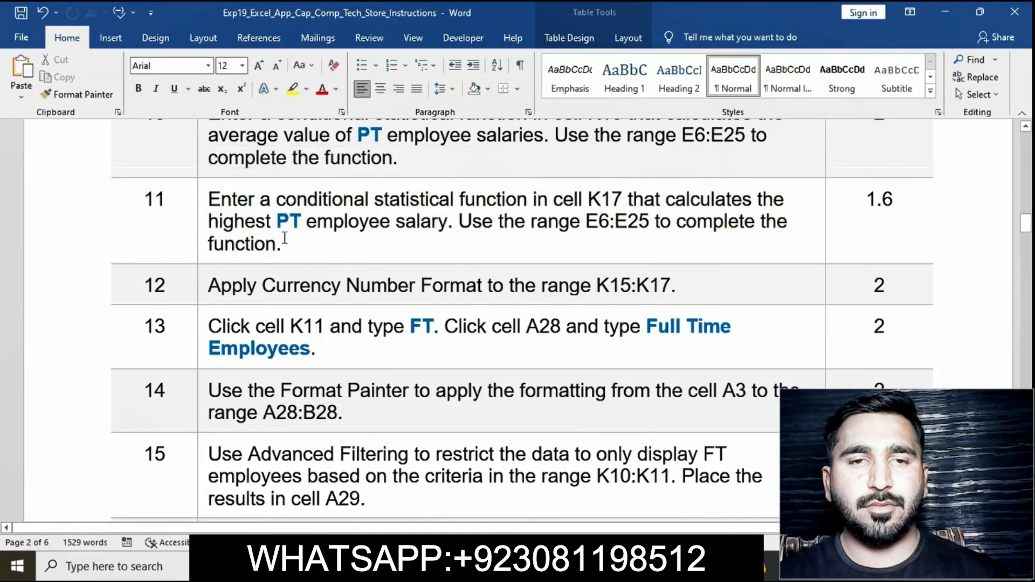
Step: Highlight the step 12 instruction text in yellow in the instructions document
scroll(210, 244, "down", 1)
left_click(210, 244)
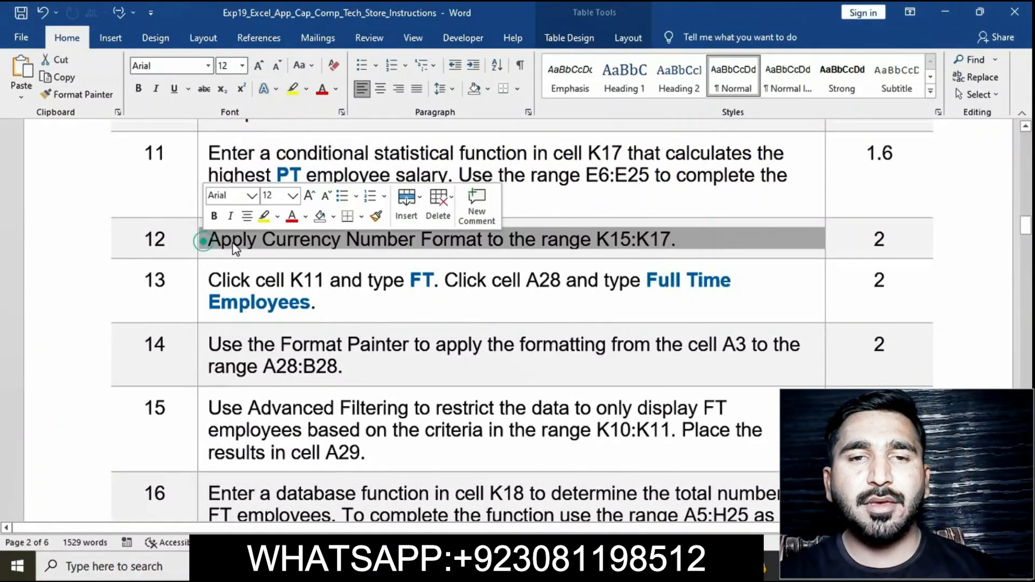
left_click(265, 218)
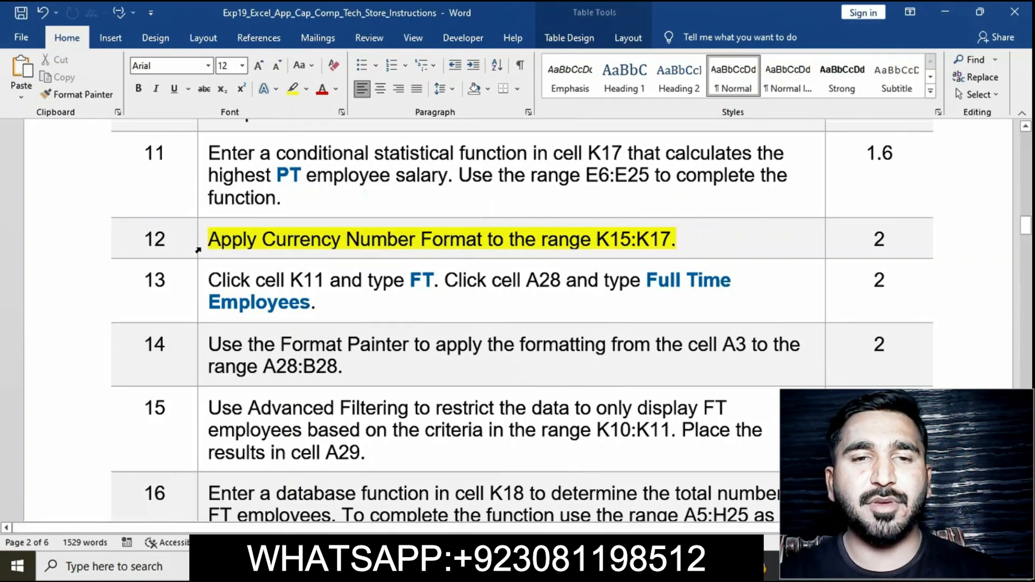
left_click(199, 250)
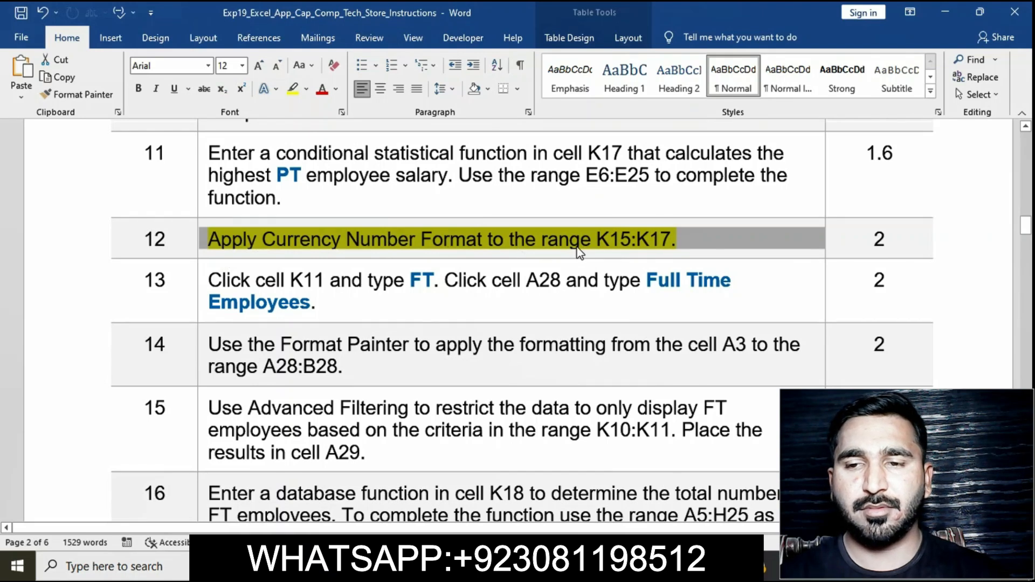
Step: Select the range K15:K17 in the worksheet and apply the Currency number format to it
left_click(597, 245)
left_click_drag(597, 240, 669, 243)
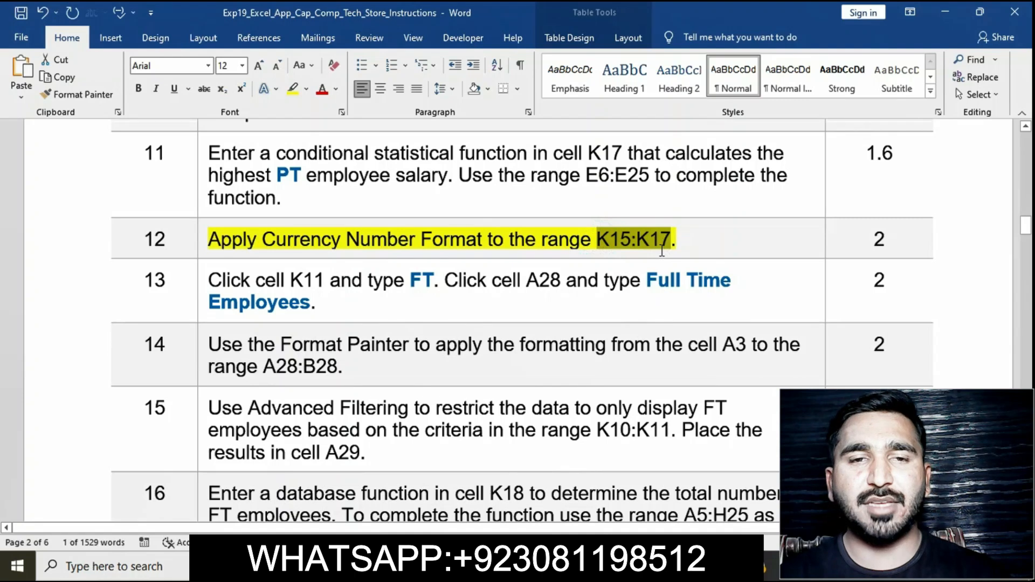
left_click(582, 566)
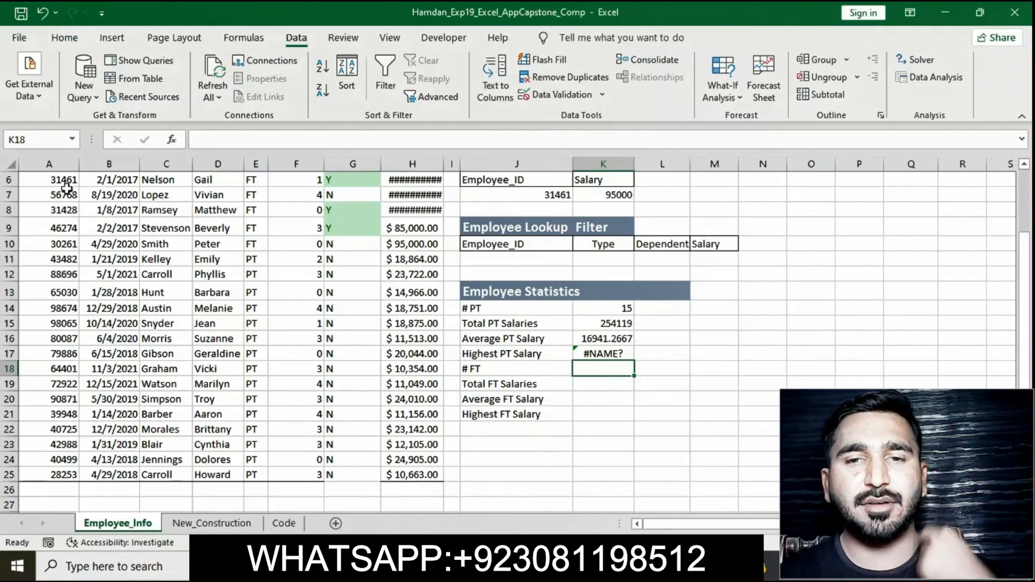
left_click(43, 139)
type("K15:K17")
key("Return")
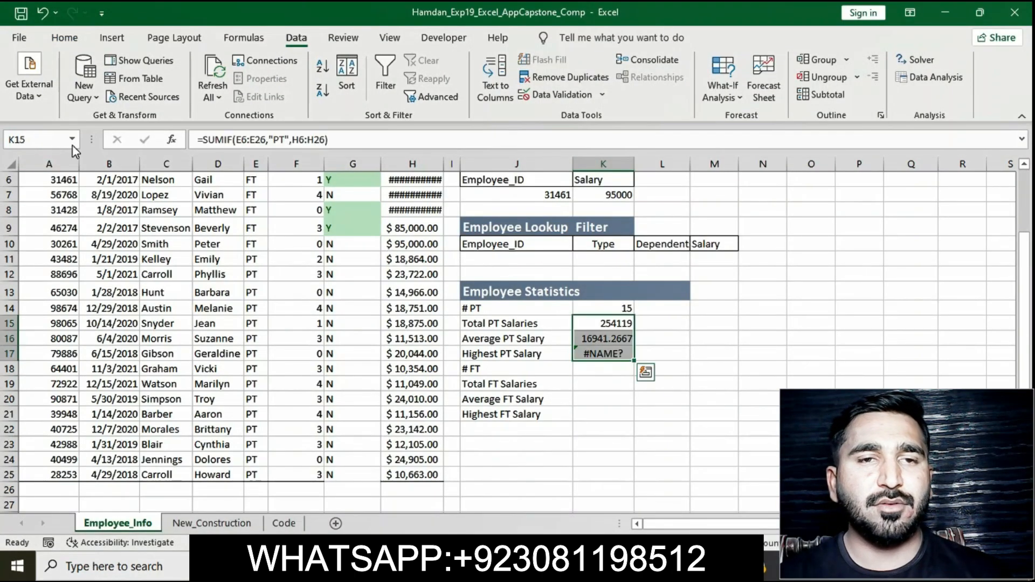
left_click(80, 39)
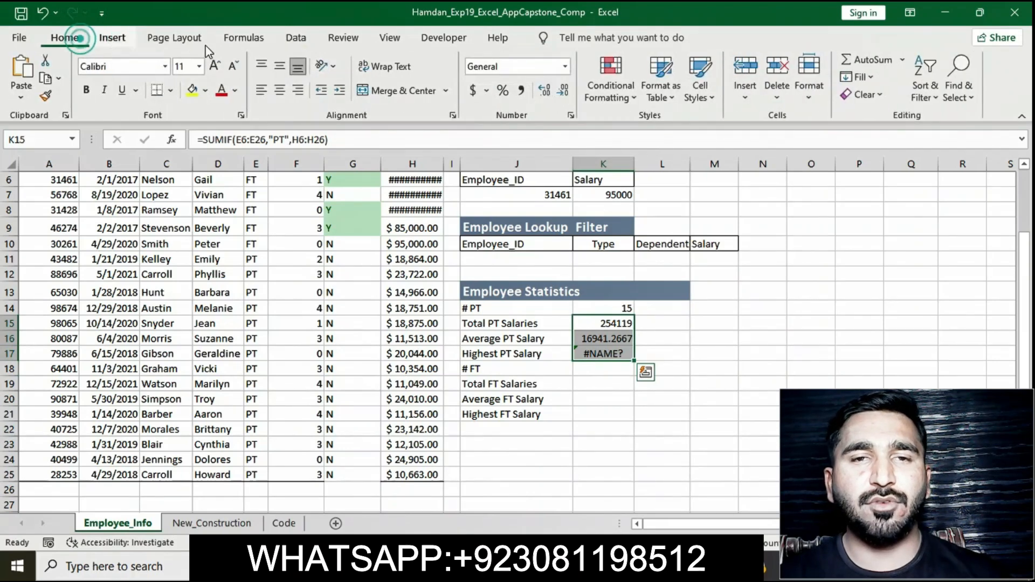
left_click(564, 65)
left_click(542, 161)
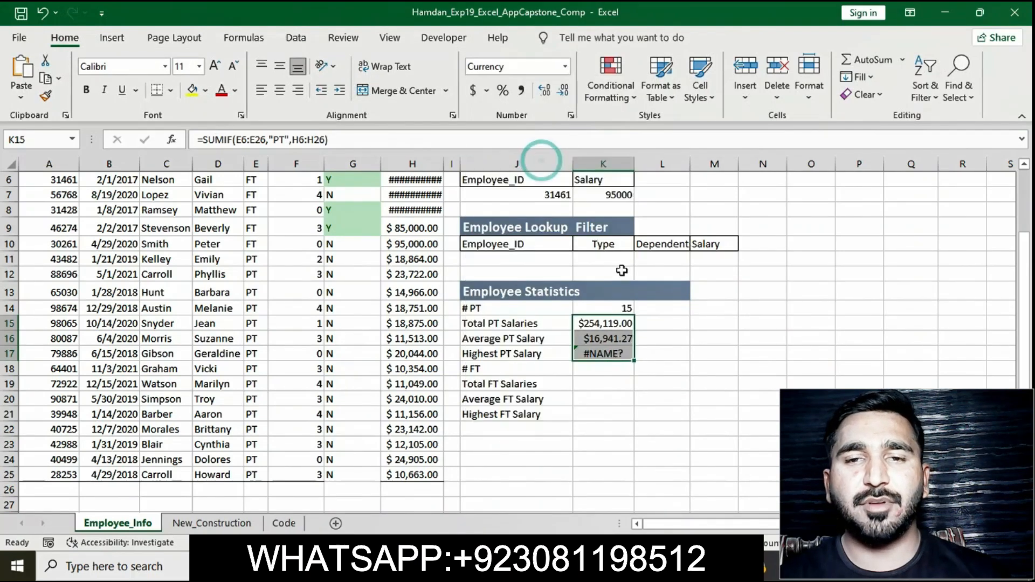
left_click(706, 388)
Step: Remove the yellow highlight from the step 12 instruction text in the instructions document
key("alt+Tab")
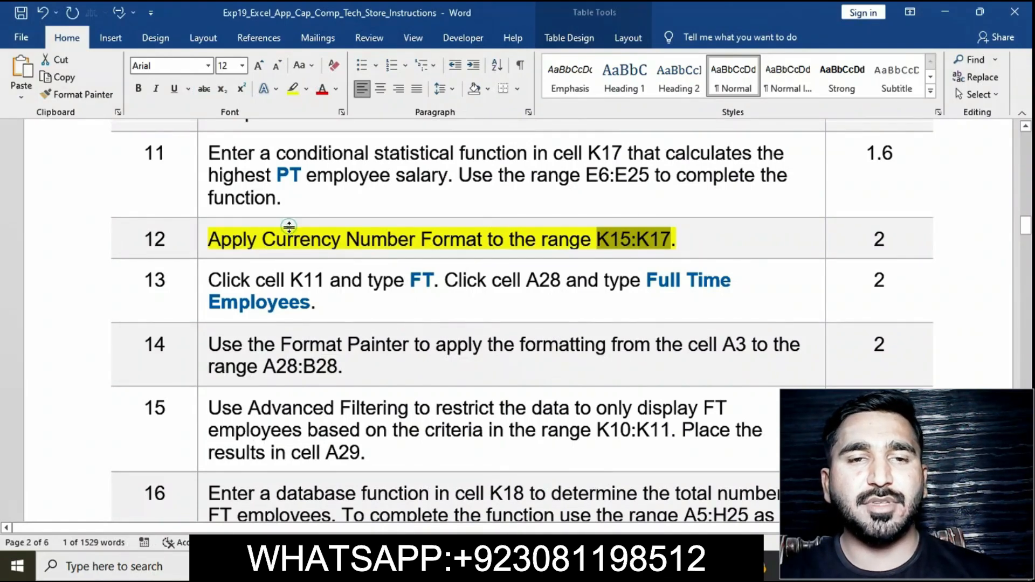
left_click(204, 241)
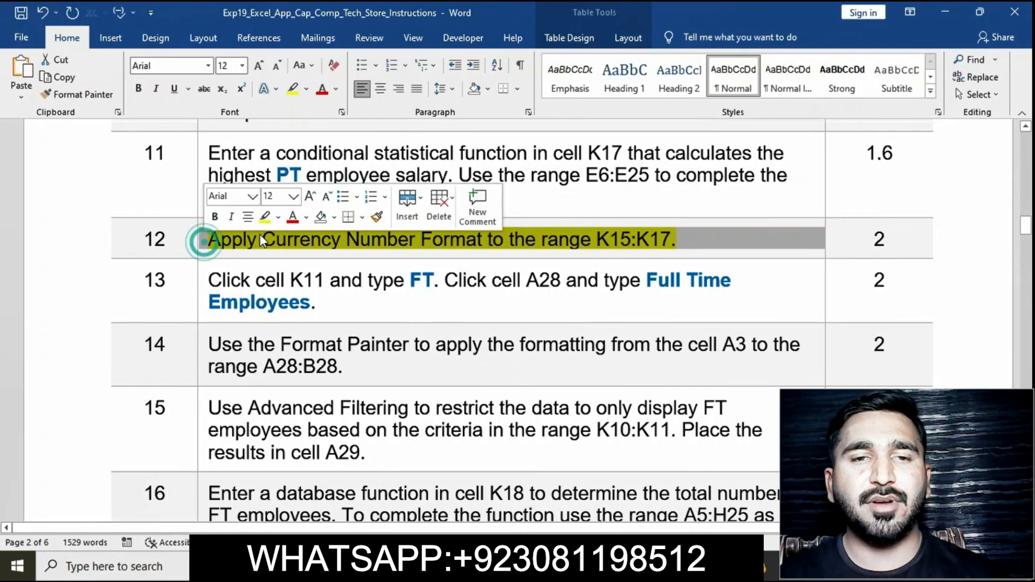
left_click(264, 222)
Step: Highlight the step 13 instruction text in yellow in the instructions document
scroll(296, 294, "down", 1)
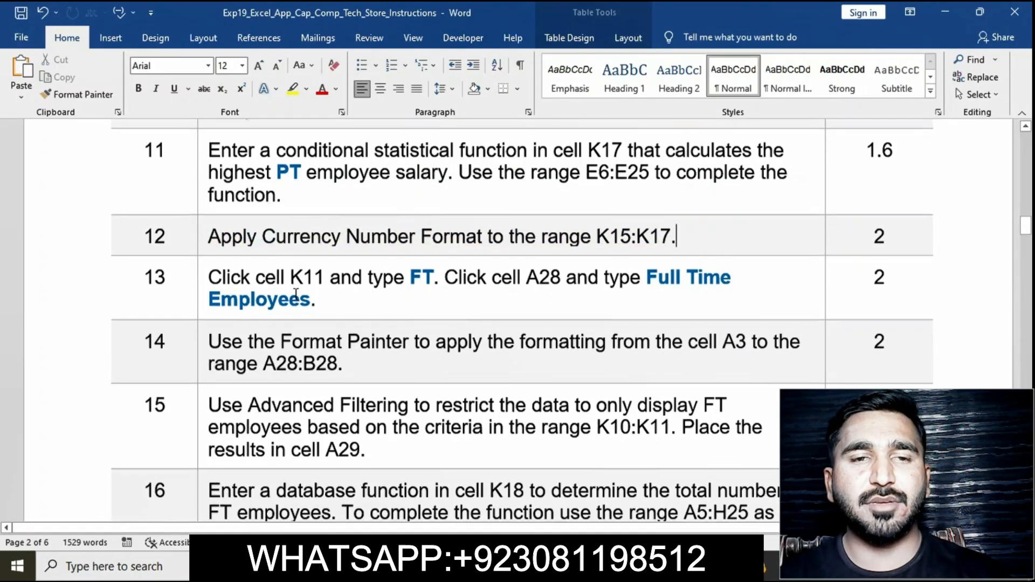
scroll(296, 294, "down", 2)
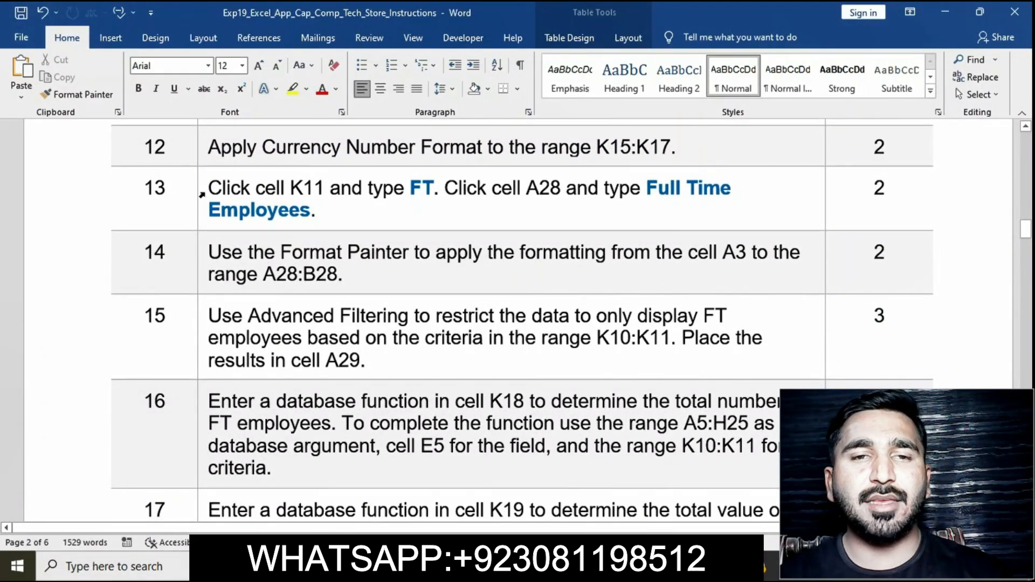
left_click(202, 194)
left_click(263, 167)
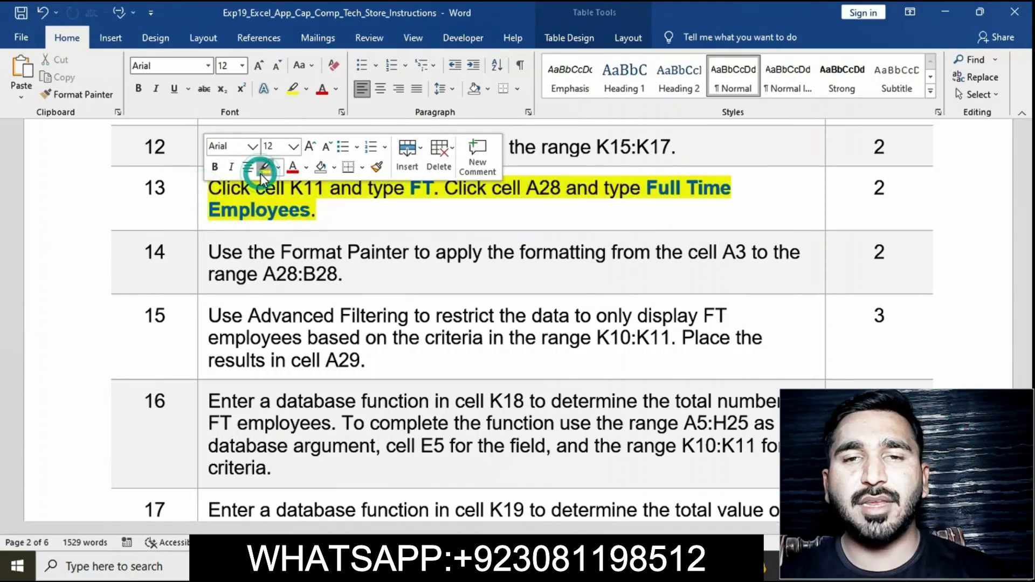
left_click(203, 193)
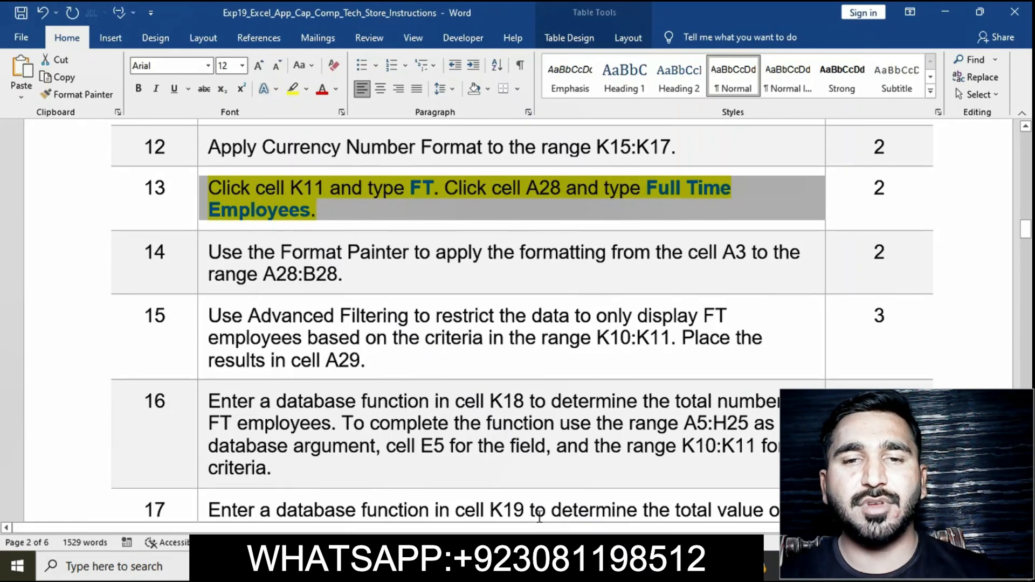
Step: Enter FT as the criteria value in cell K11
key("alt+Tab")
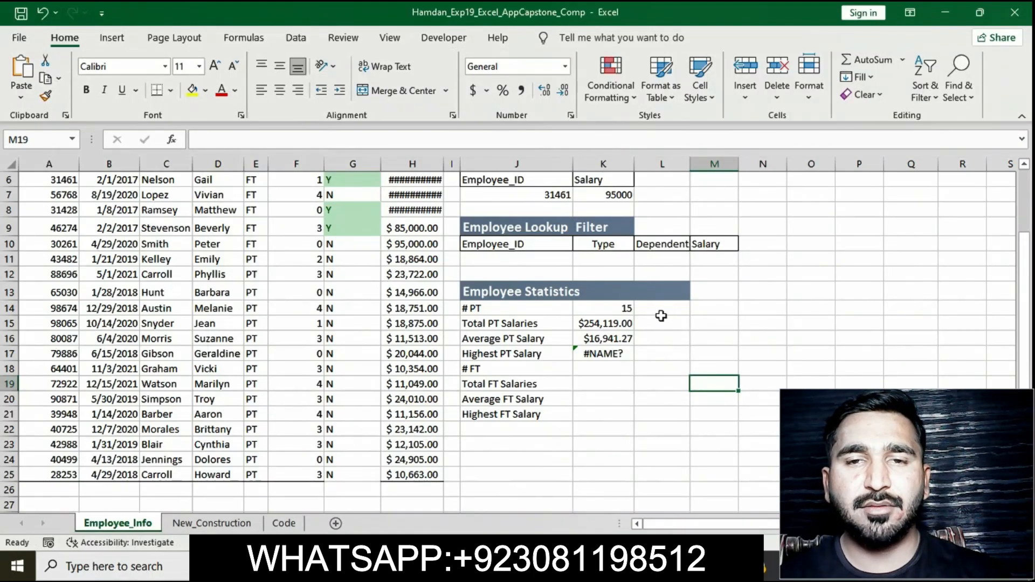
double_click(604, 260)
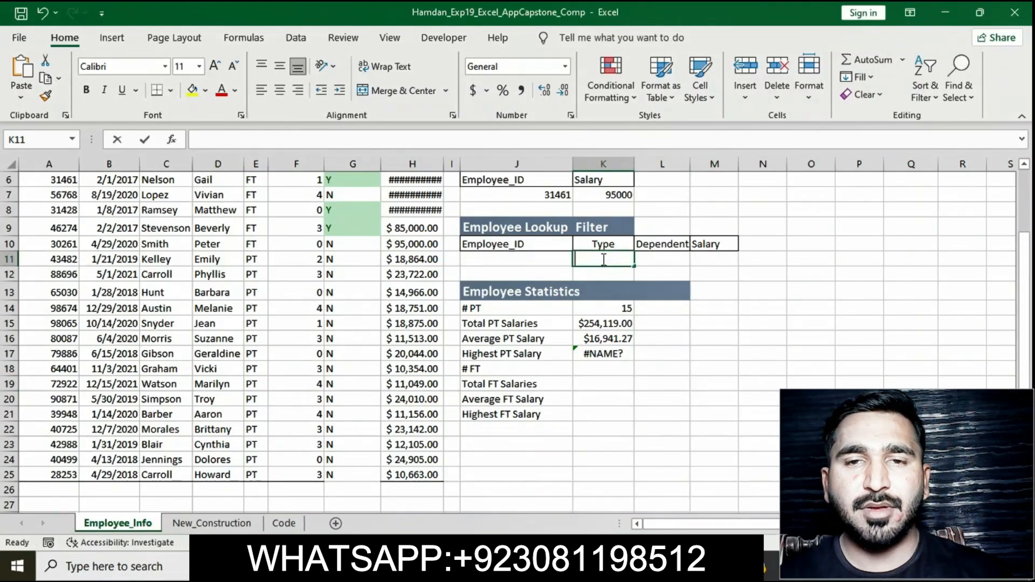
type("FT")
key("Tab")
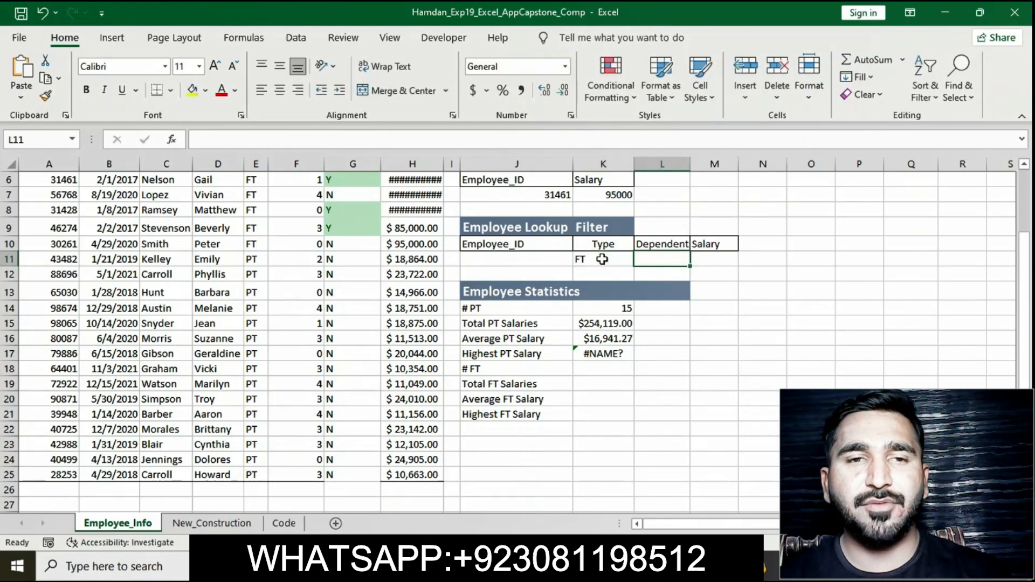
Step: Enter the label Full Time Employees in cell A28
key("alt+Tab")
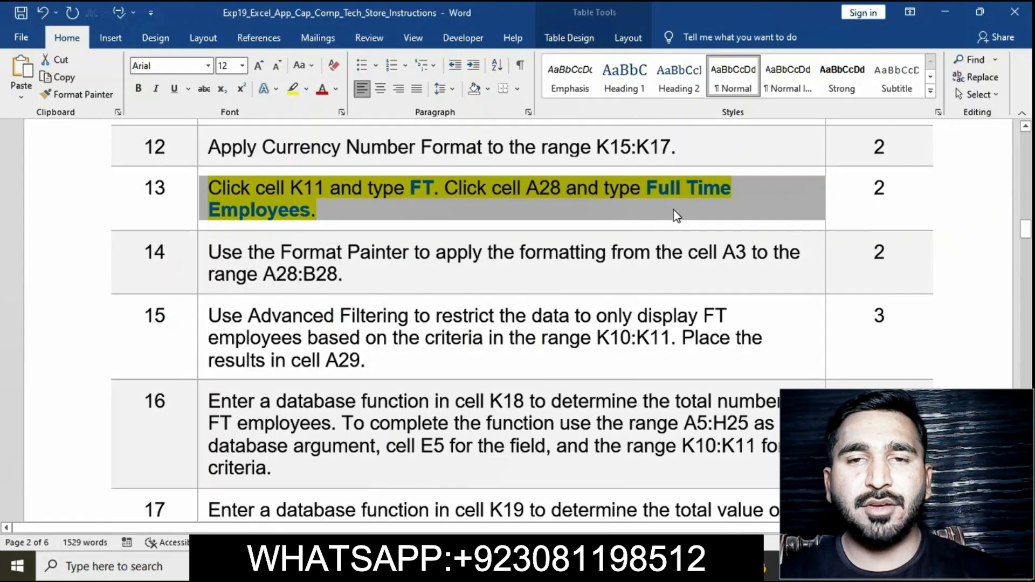
key("alt+Tab")
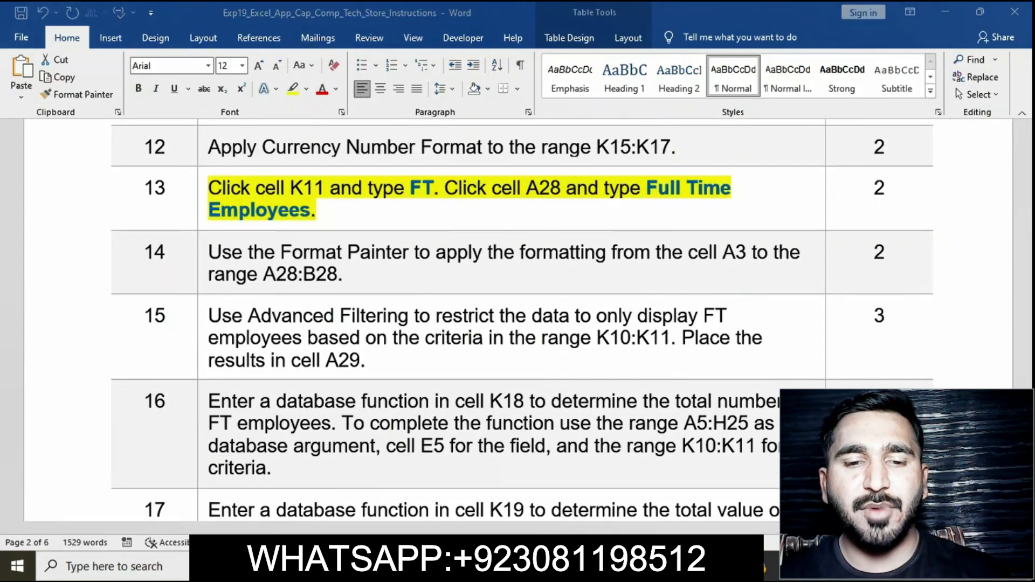
scroll(81, 482, "down", 1)
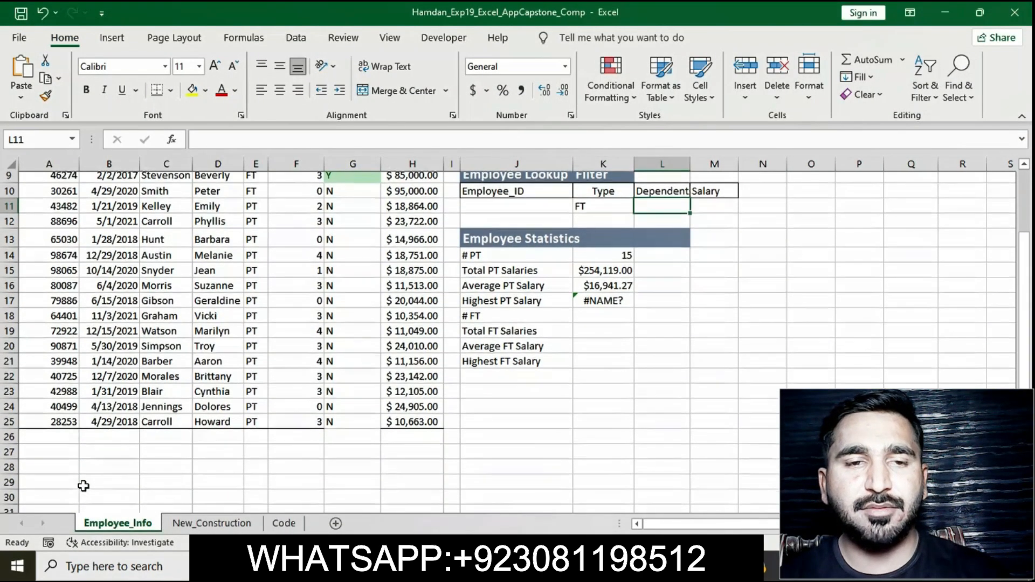
left_click(69, 478)
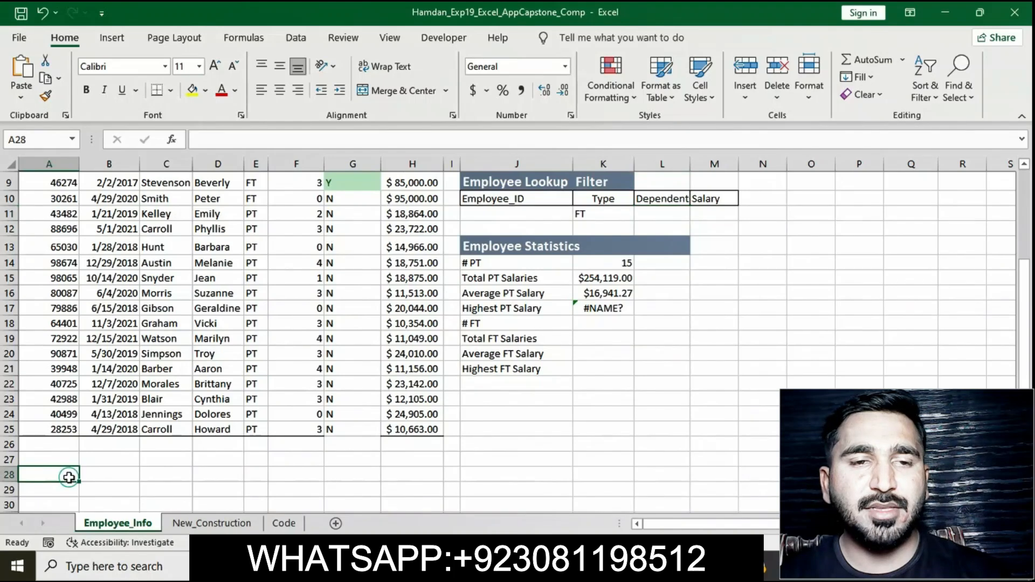
left_click(216, 139)
type("F")
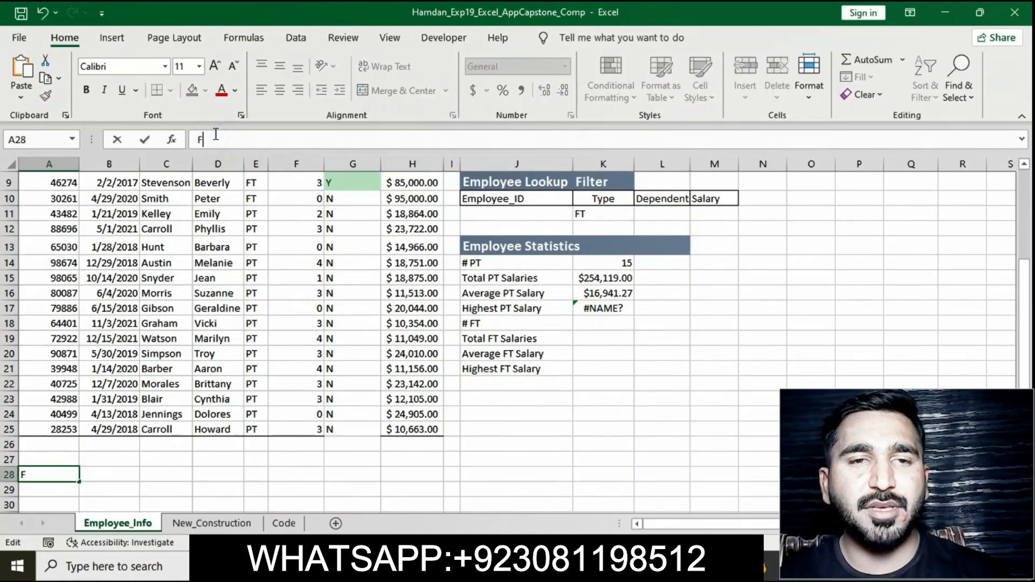
type("ull")
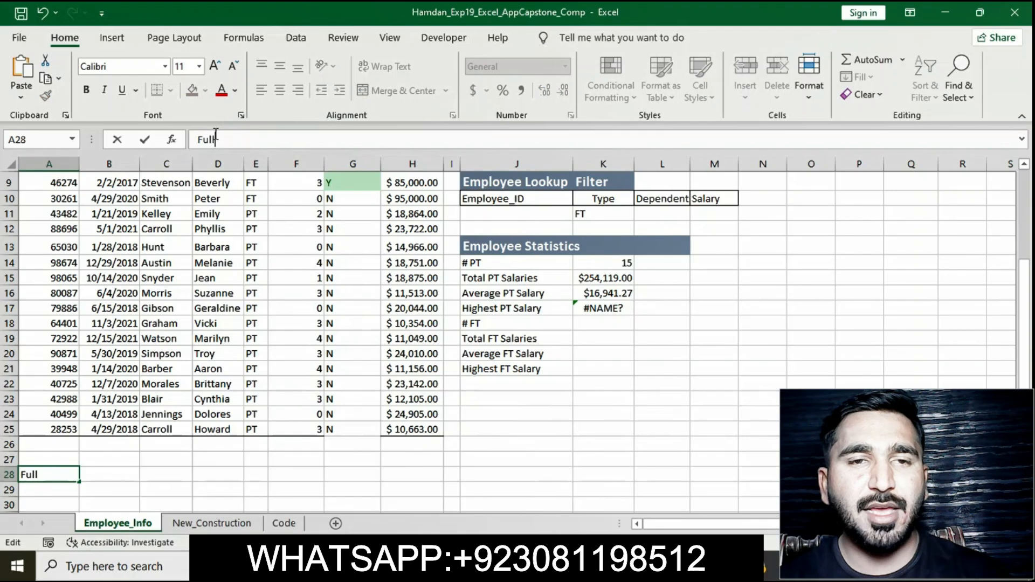
type(" Time Emplo")
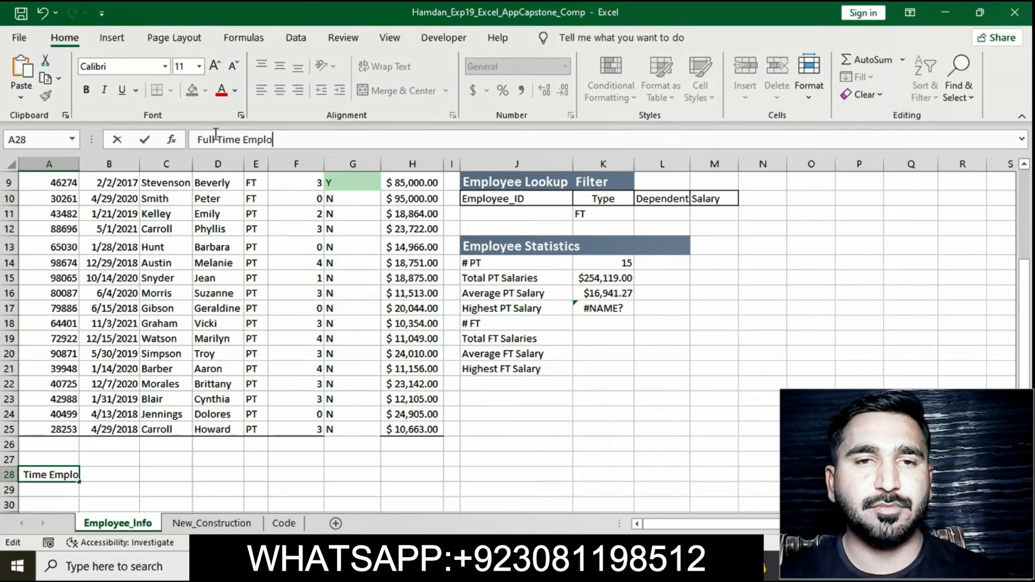
type("yeess")
key("BackSpace")
key("BackSpace")
key("BackSpace")
type("ss")
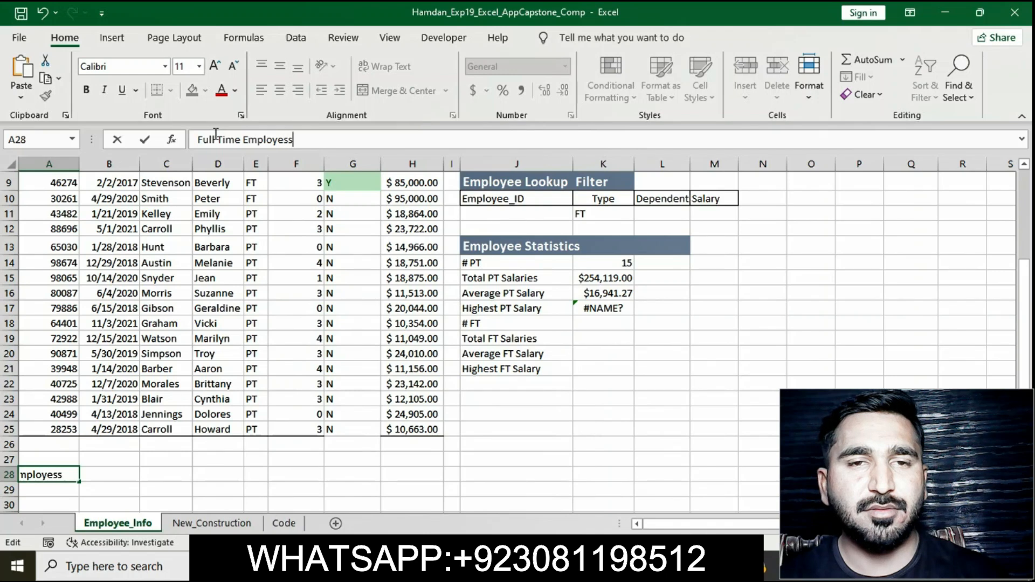
key("Return")
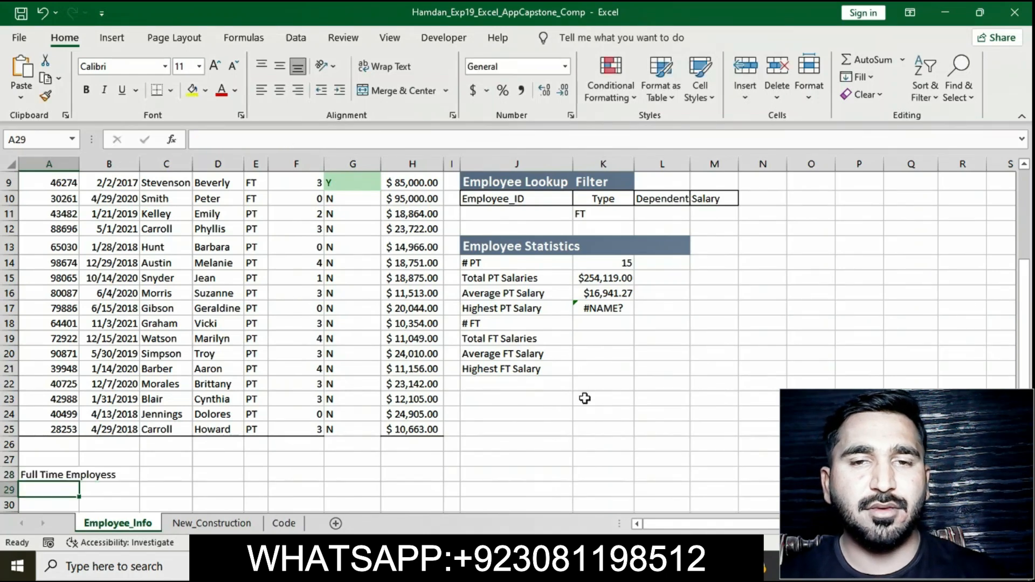
Step: Correct the spelling of the A28 label to Full Time Employees
key("alt+Tab")
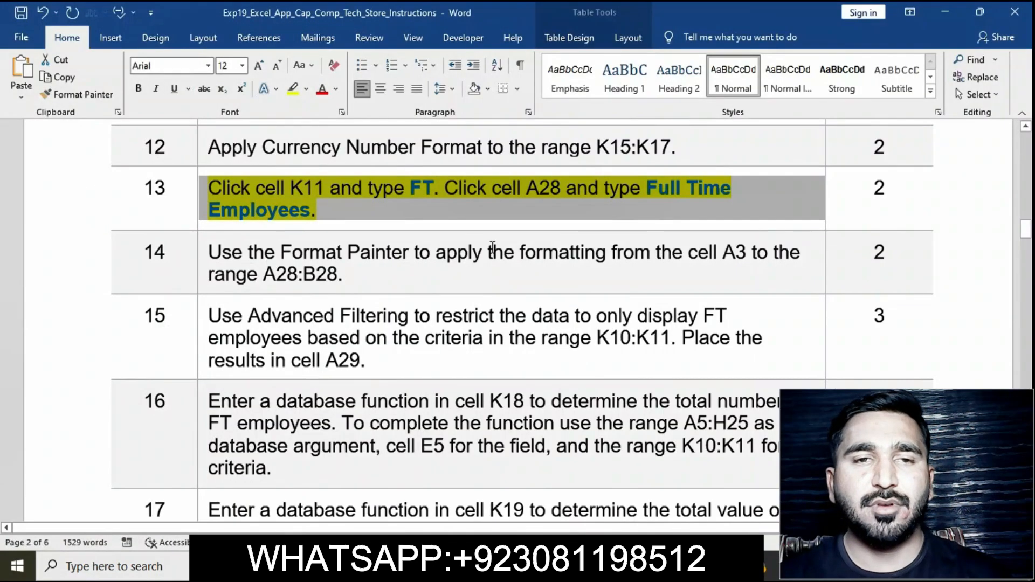
key("alt+Tab")
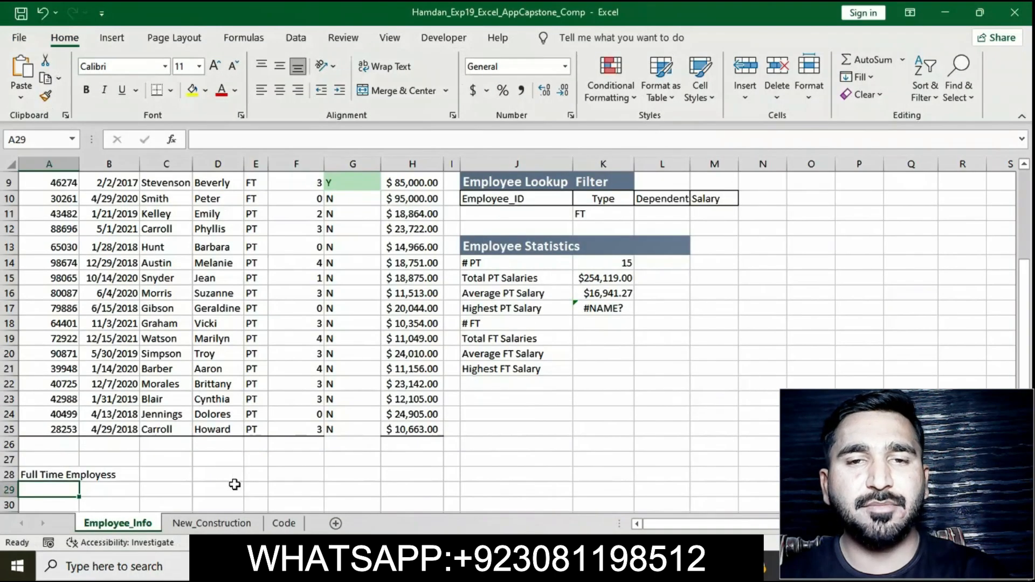
left_click(111, 474)
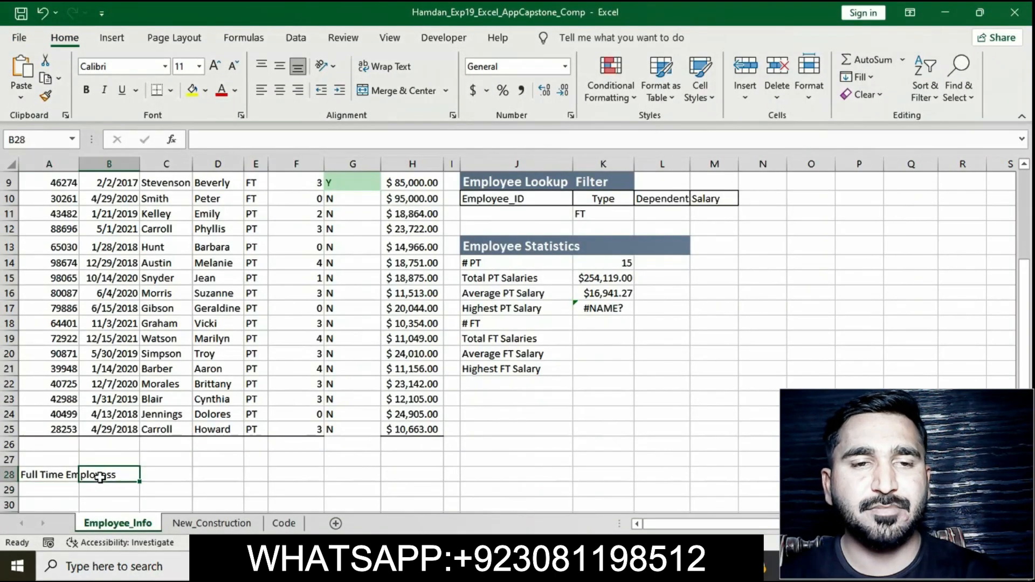
left_click(50, 473)
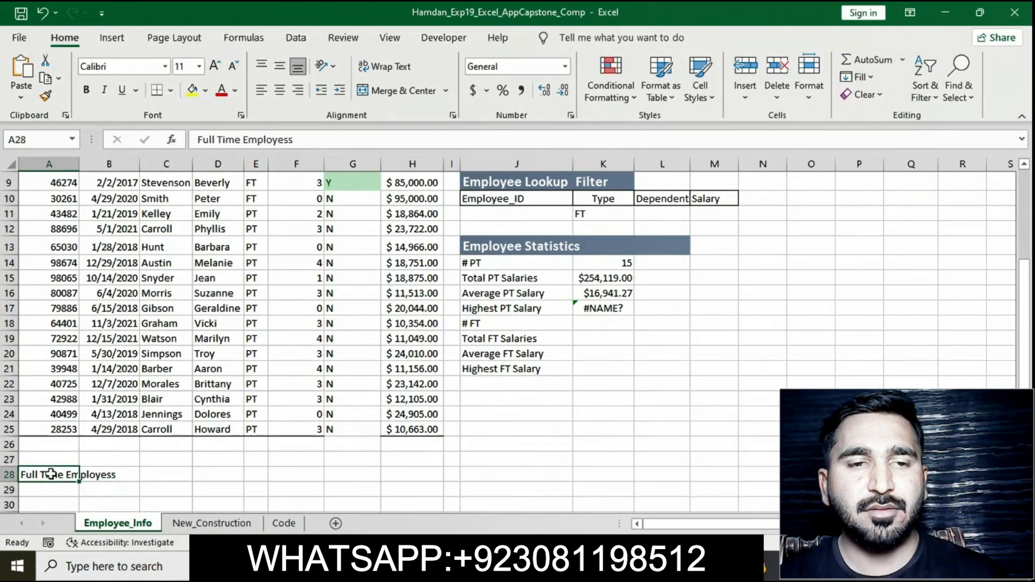
left_click(287, 142)
type("e")
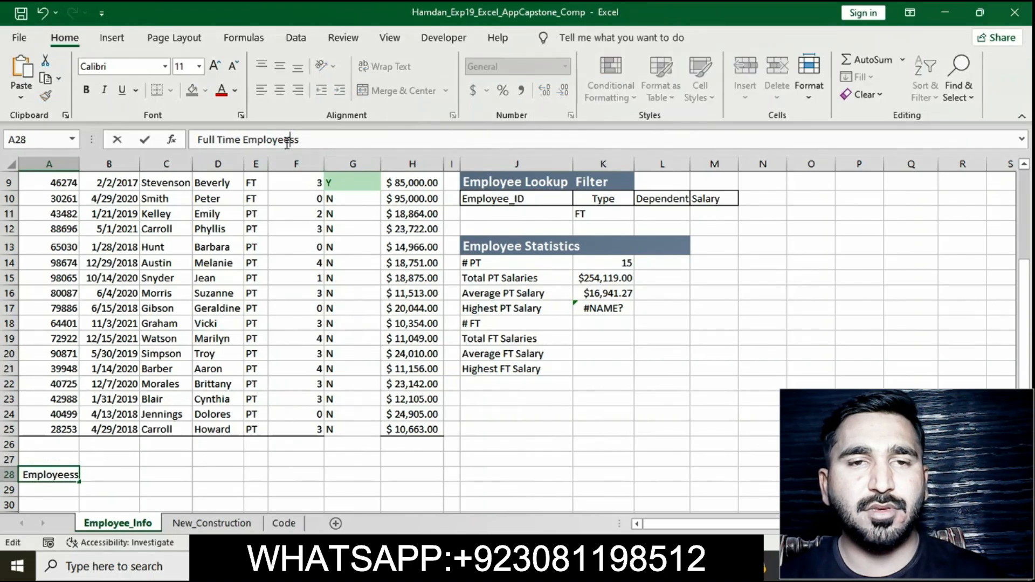
key("BackSpace")
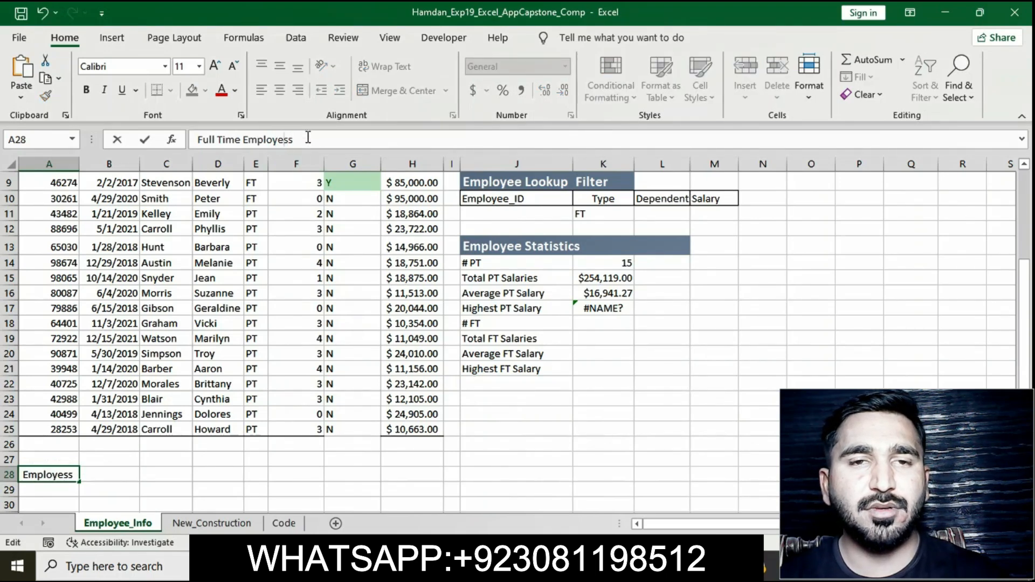
type("e")
left_click(308, 137)
key("BackSpace")
key("Return")
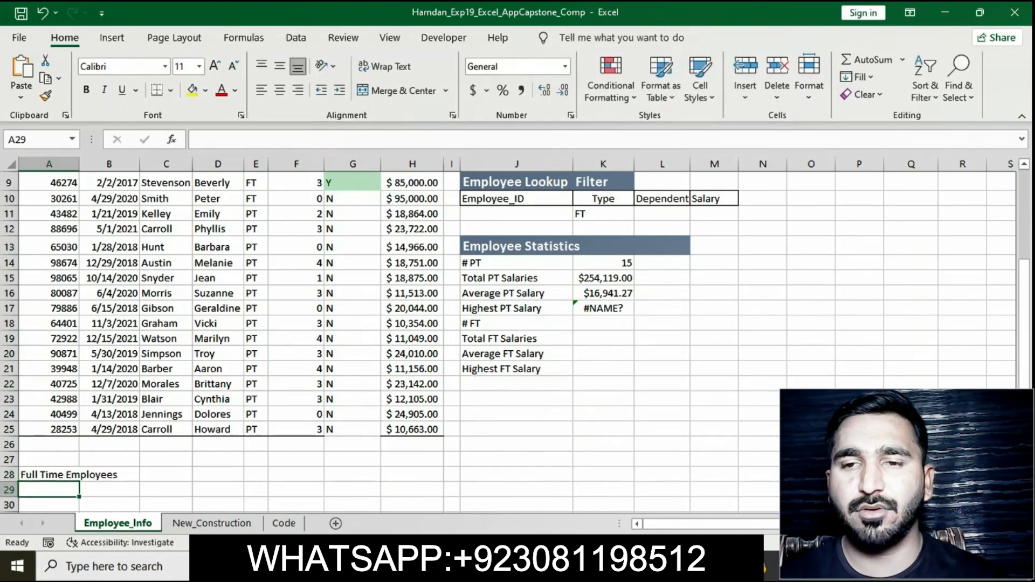
Step: Remove the yellow highlight from the step 13 instruction text in the instructions document
key("alt+Tab")
left_click(497, 216)
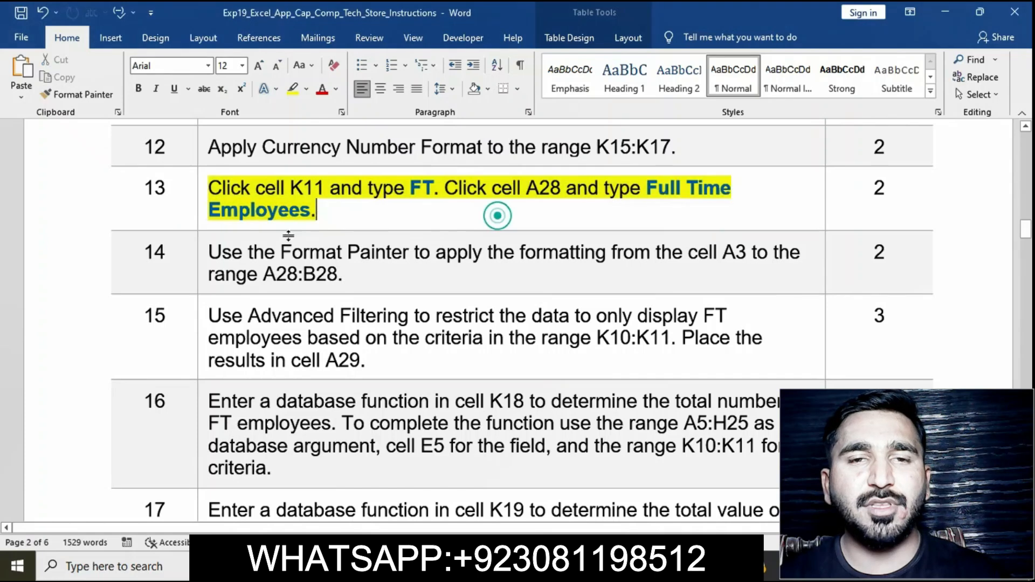
left_click(201, 187)
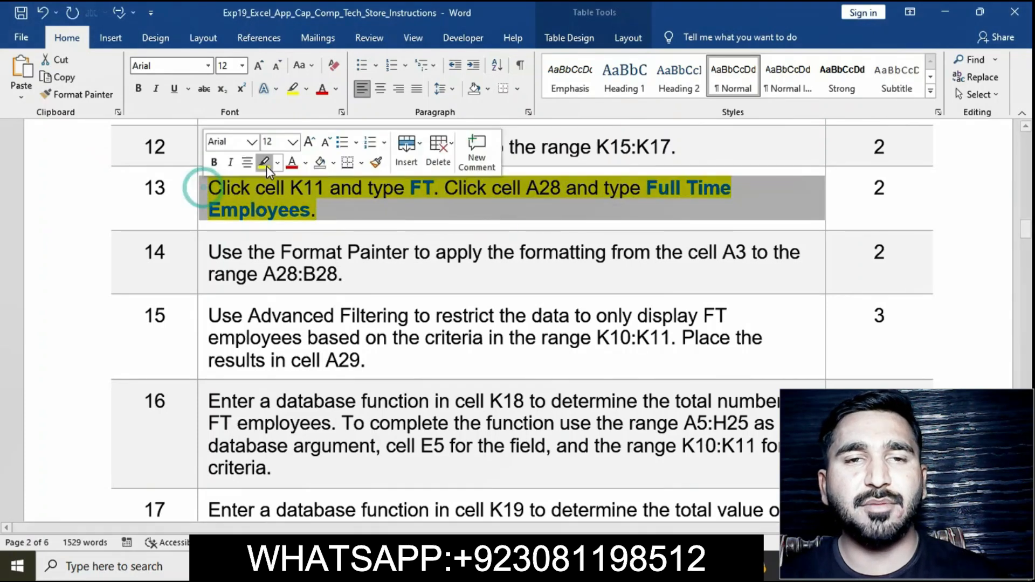
left_click(303, 224)
scroll(303, 229, "down", 2)
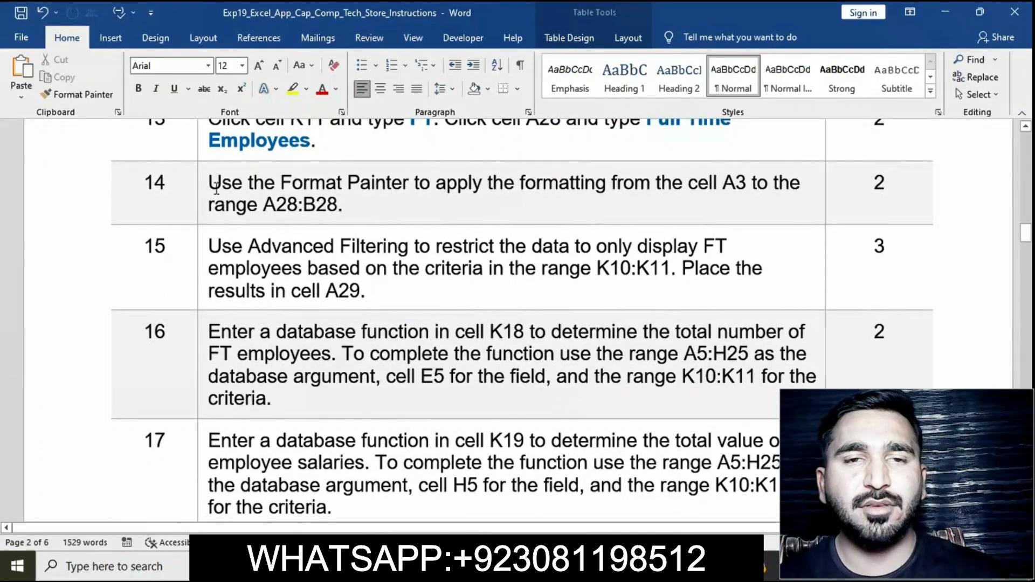
Step: Highlight the step 14 instruction text in yellow in the instructions document
left_click(200, 186)
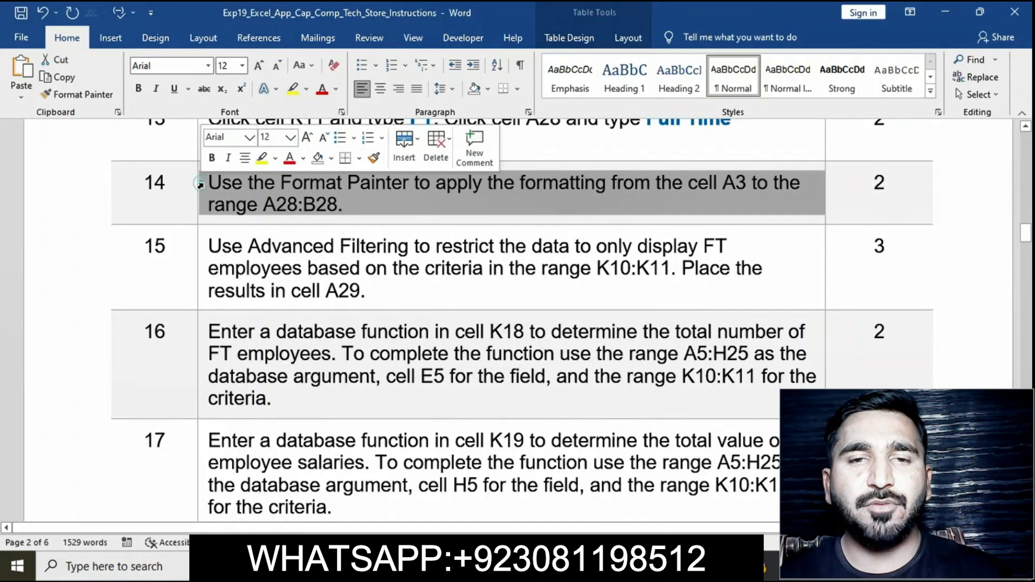
left_click(261, 157)
left_click(292, 183)
left_click(200, 186)
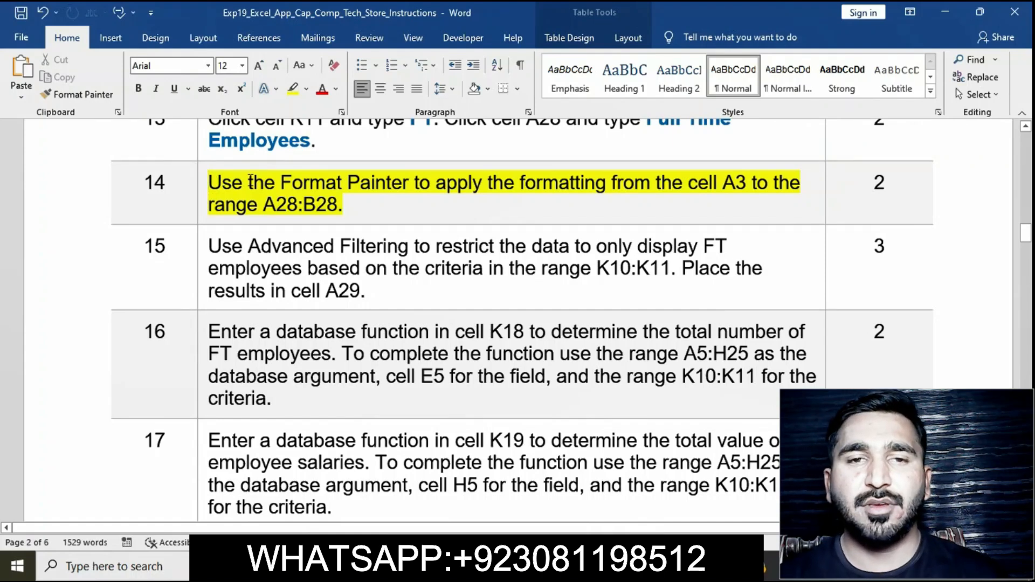
left_click(202, 184)
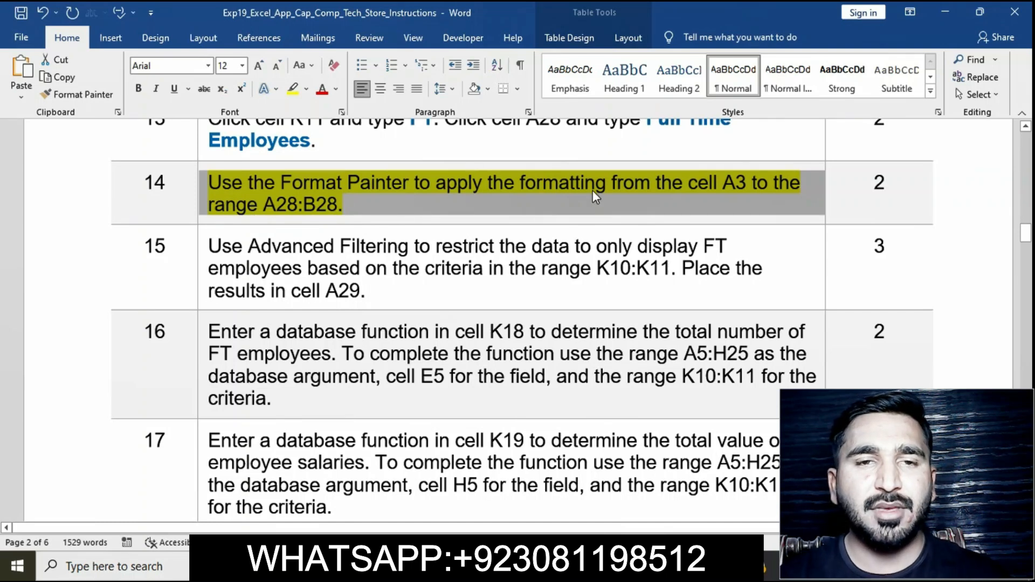
Step: Copy cell A3's formatting onto cell A28 with the Format Painter, then undo it
key("alt+Tab")
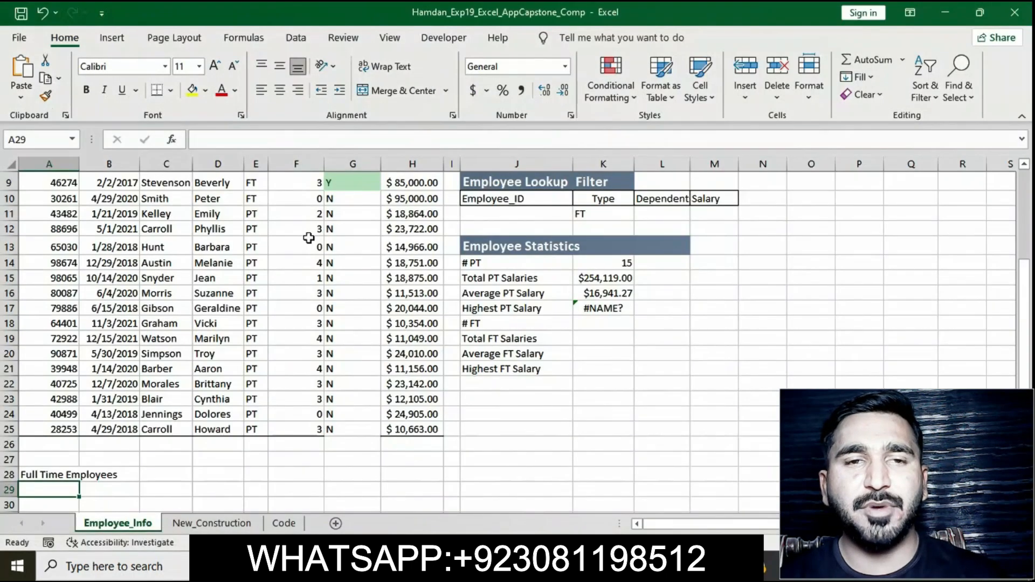
scroll(308, 238, "up", 3)
left_click(85, 214)
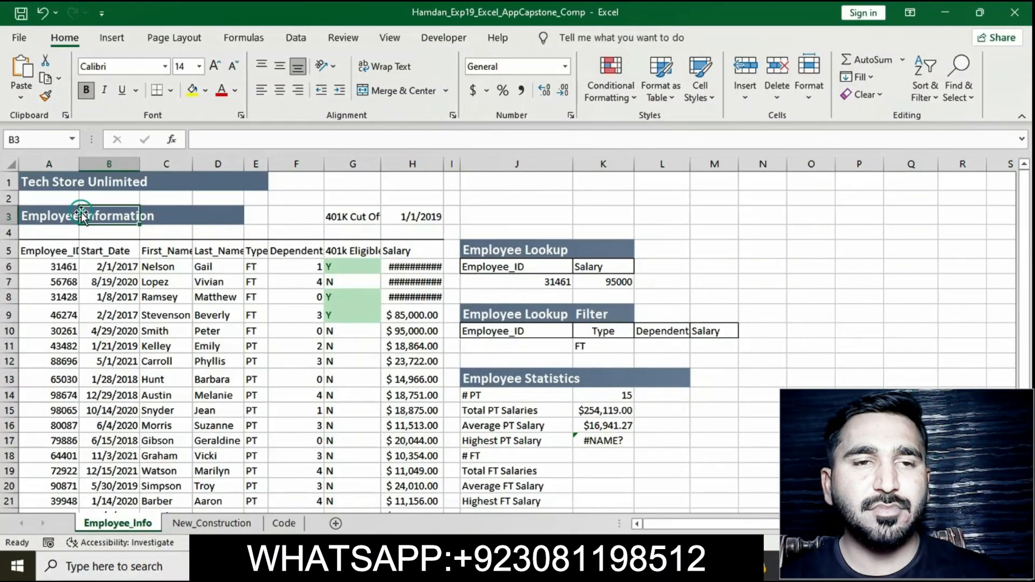
left_click(65, 213)
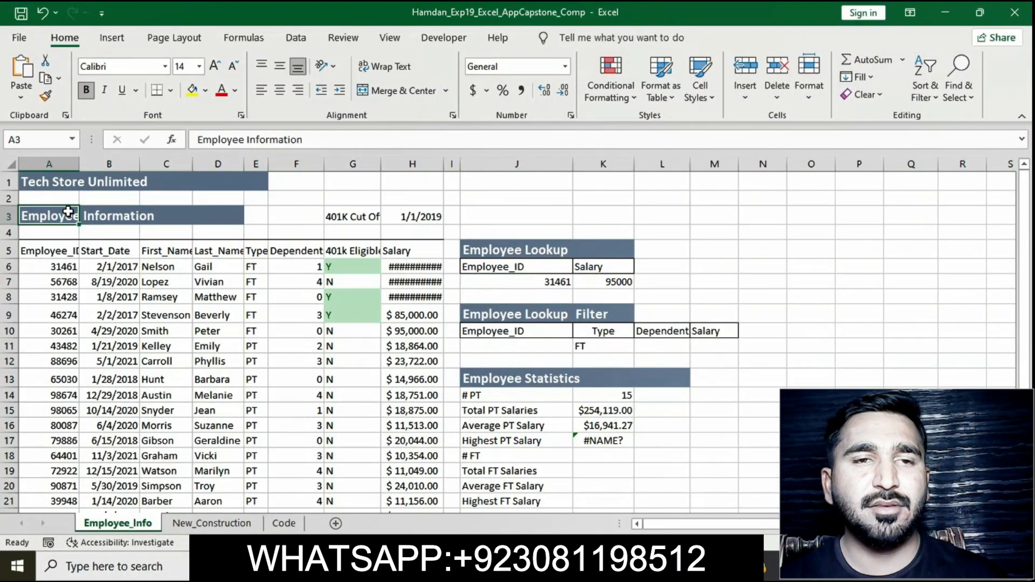
left_click(45, 96)
scroll(224, 345, "down", 3)
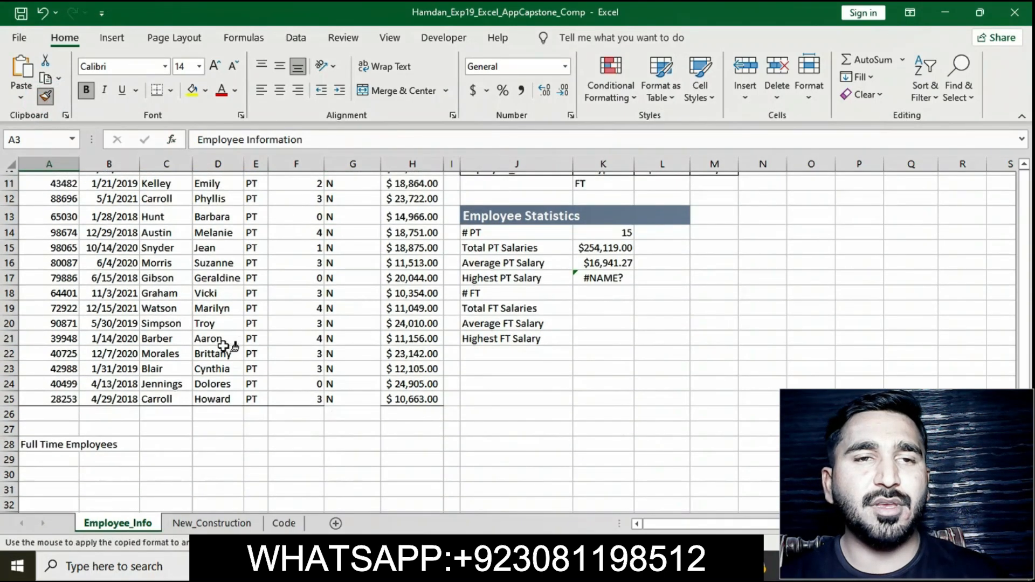
scroll(223, 345, "down", 1)
left_click(29, 420)
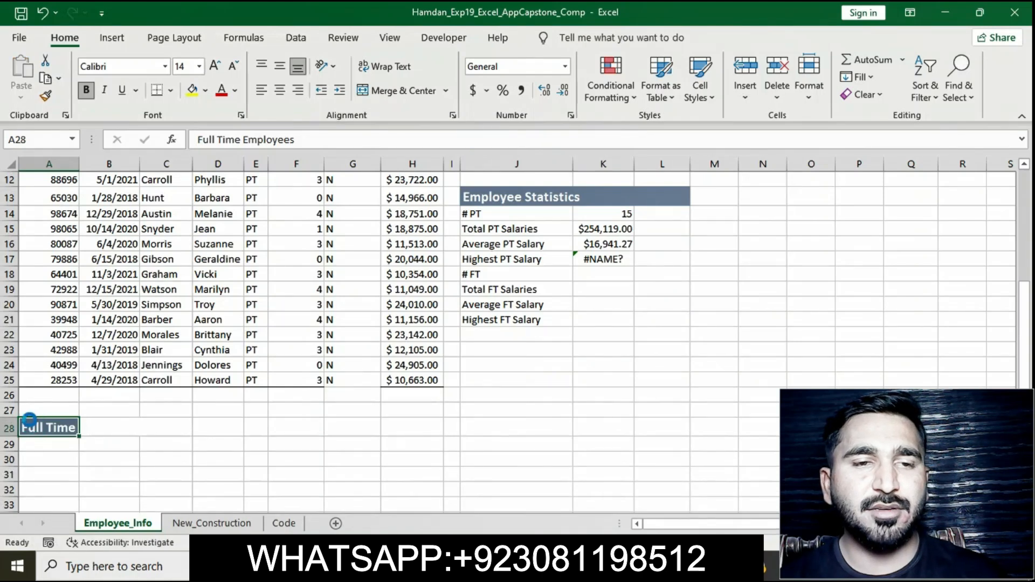
key("ctrl+z")
Step: Paint the A3 title band formatting onto A28:D28 with the Format Painter, then undo it
scroll(21, 423, "up", 4)
left_click_drag(34, 216, 237, 216)
left_click(46, 97)
scroll(219, 370, "down", 4)
left_click(42, 426)
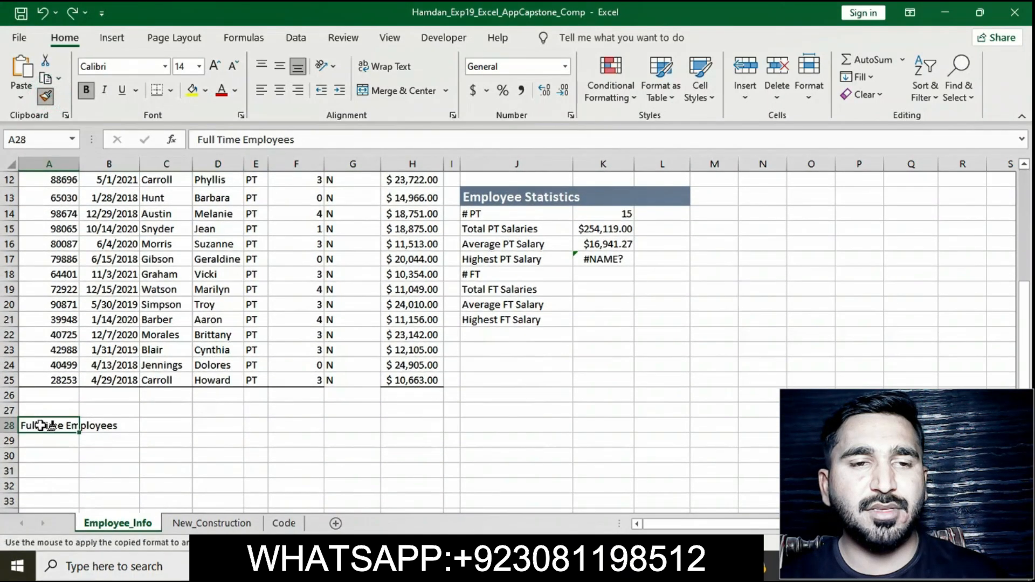
left_click(509, 460)
key("alt+Tab")
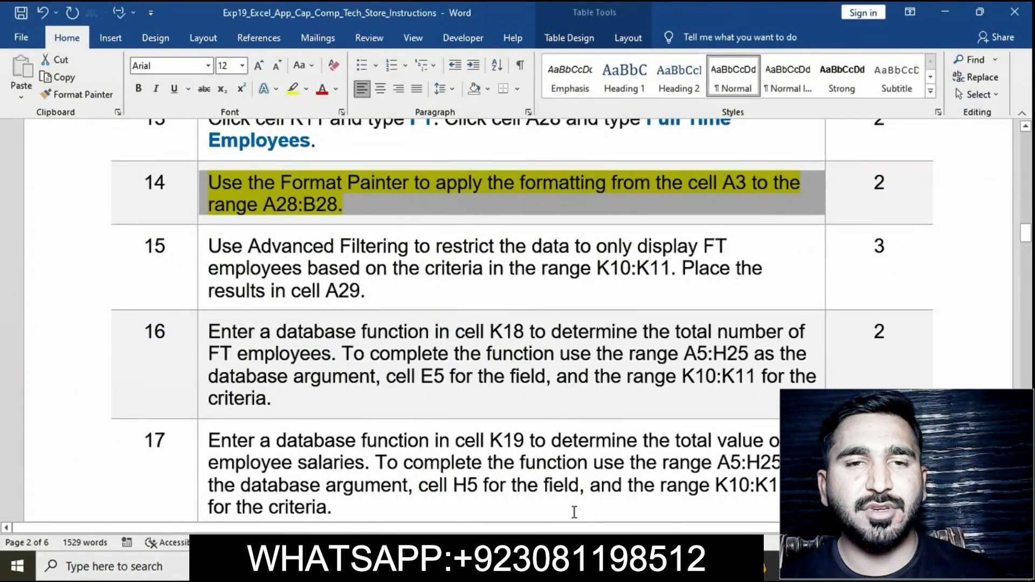
key("alt+Tab")
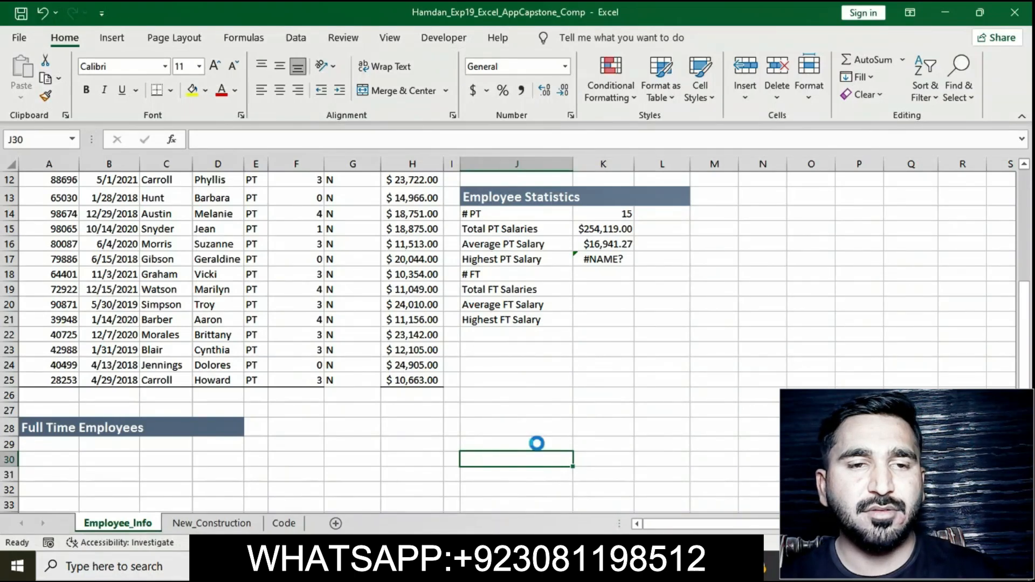
key("ctrl+z")
scroll(536, 443, "up", 1)
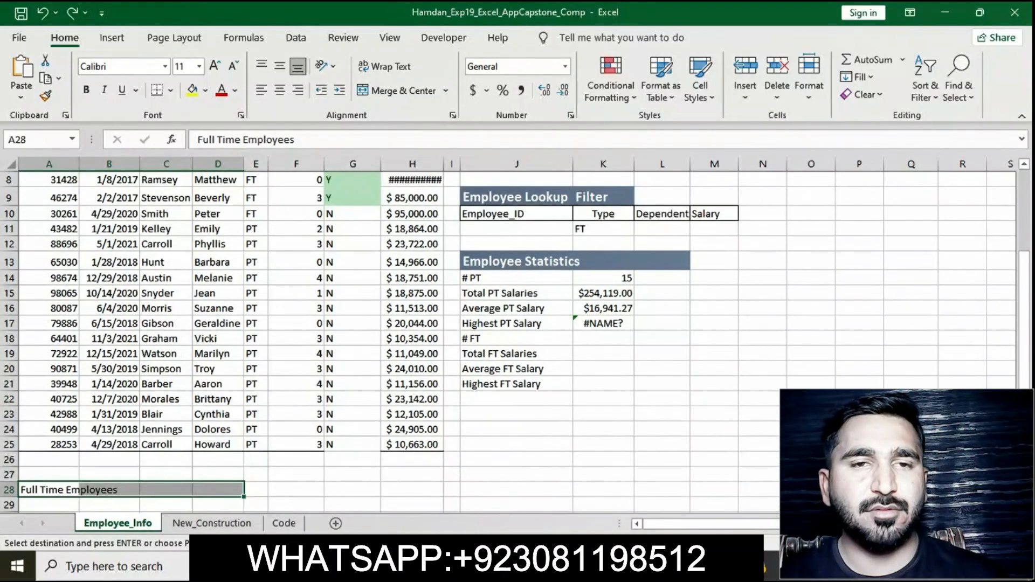
left_click(650, 566)
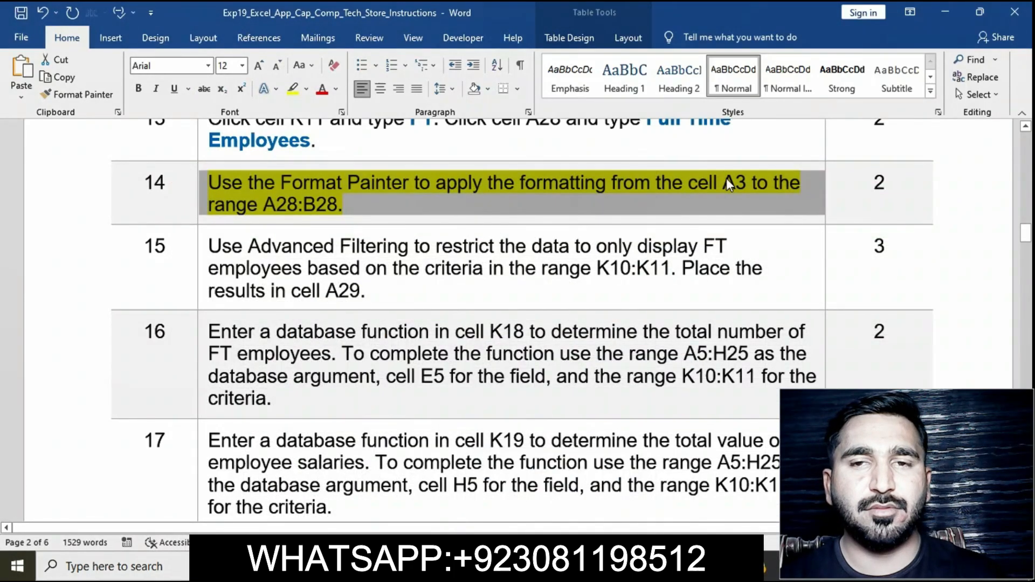
Step: Paint cell A3's title formatting onto the range A28:B28 with the Format Painter
left_click(650, 566)
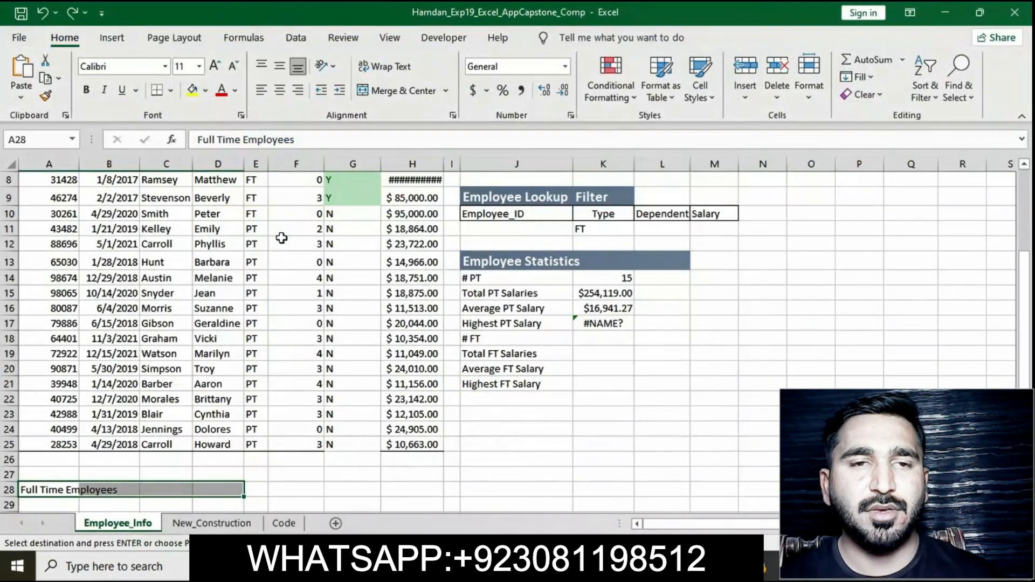
left_click(53, 218)
key("ctrl+c")
left_click(45, 96)
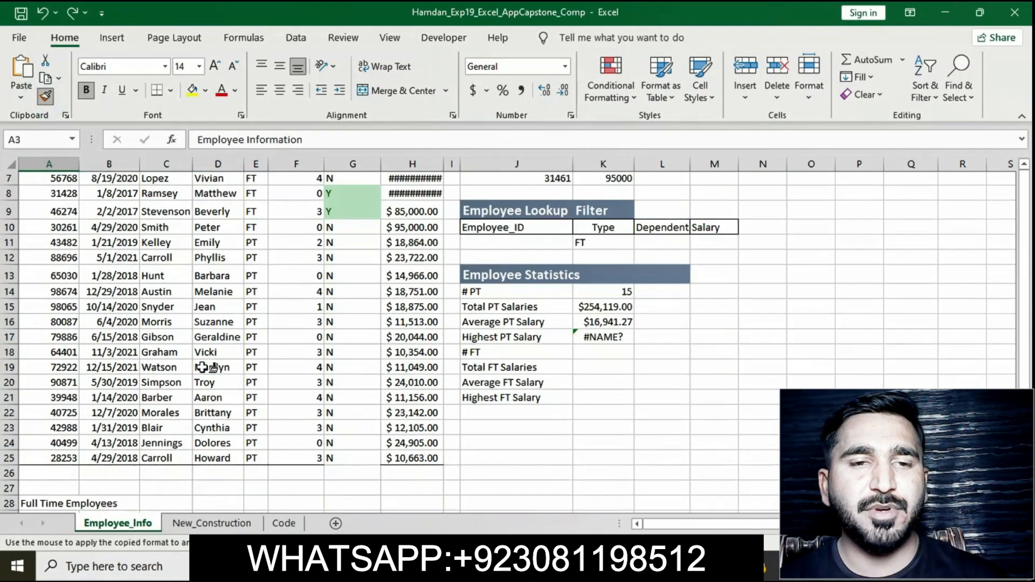
scroll(81, 469, "down", 3)
left_click_drag(48, 456, 96, 456)
left_click(549, 456)
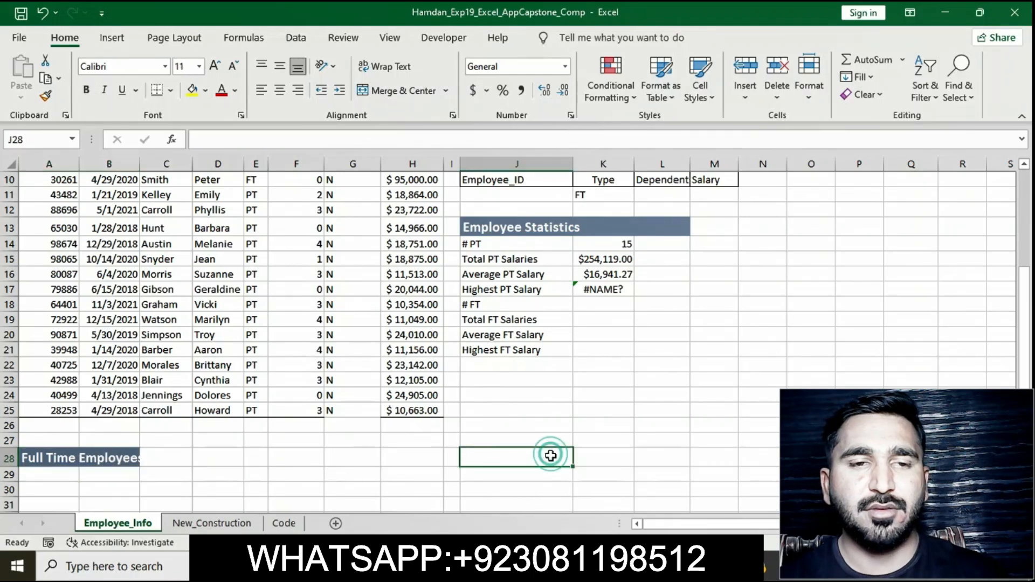
Step: Remove the yellow highlight from the step 14 instruction text in the instructions document
key("alt+Tab")
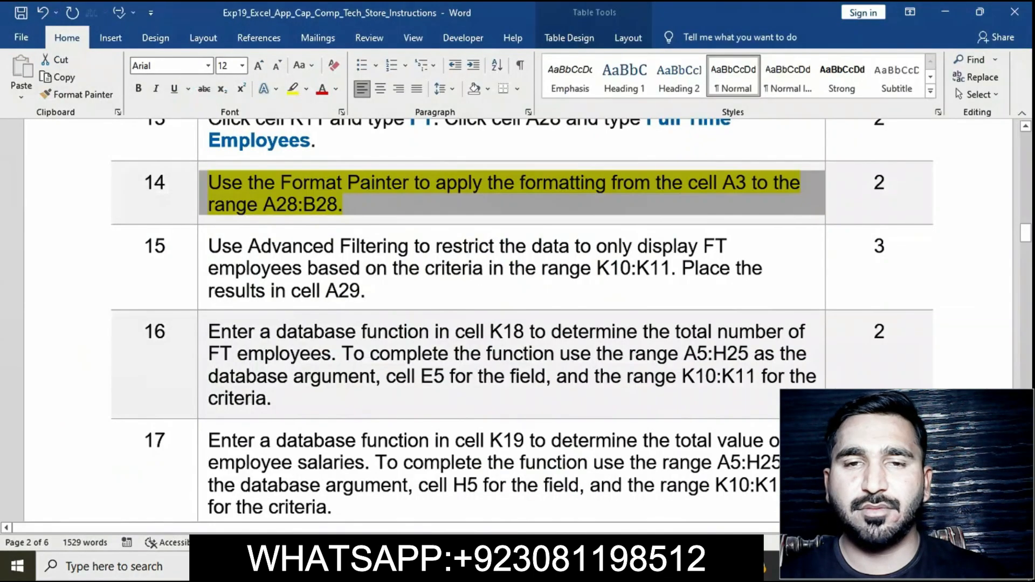
left_click(437, 198)
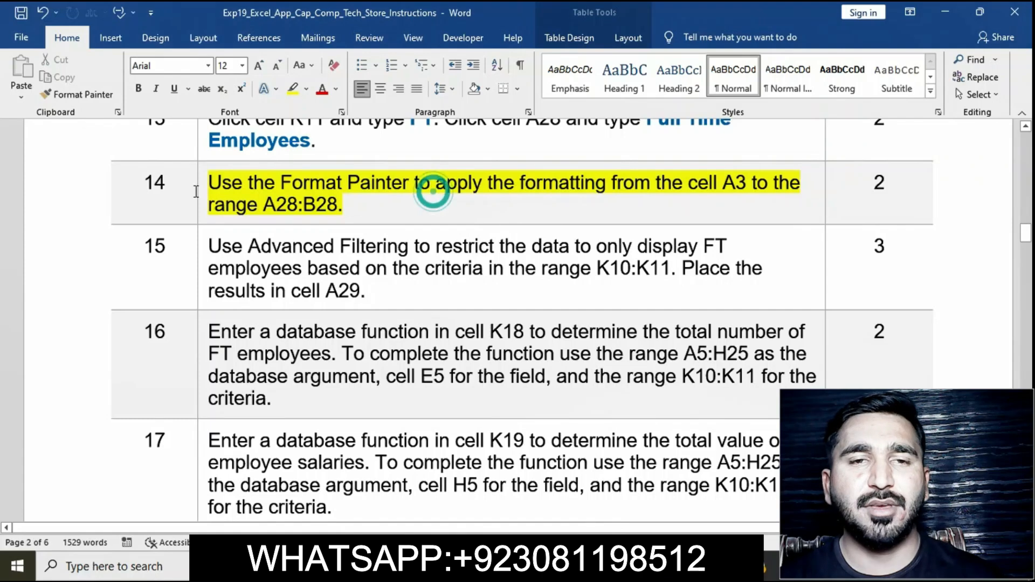
left_click(199, 187)
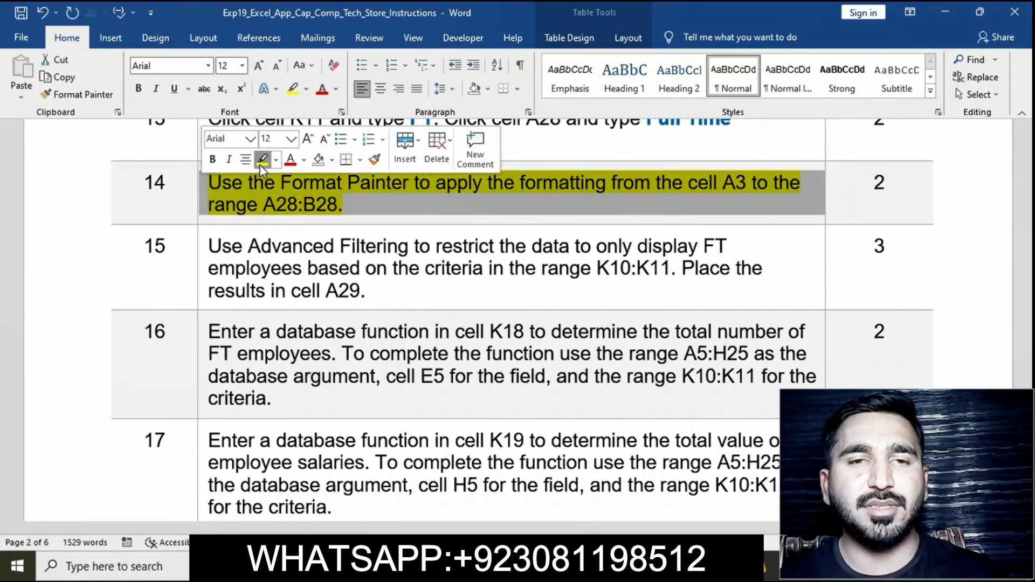
left_click(261, 161)
Step: Highlight the step 15 instruction text in yellow in the instructions document
scroll(293, 226, "down", 2)
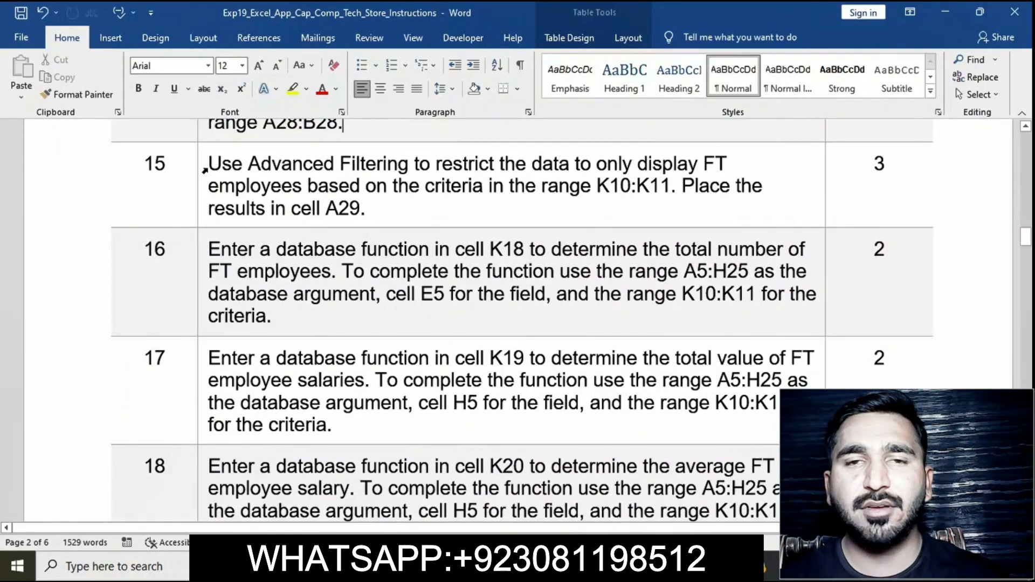
left_click(205, 170)
left_click(261, 144)
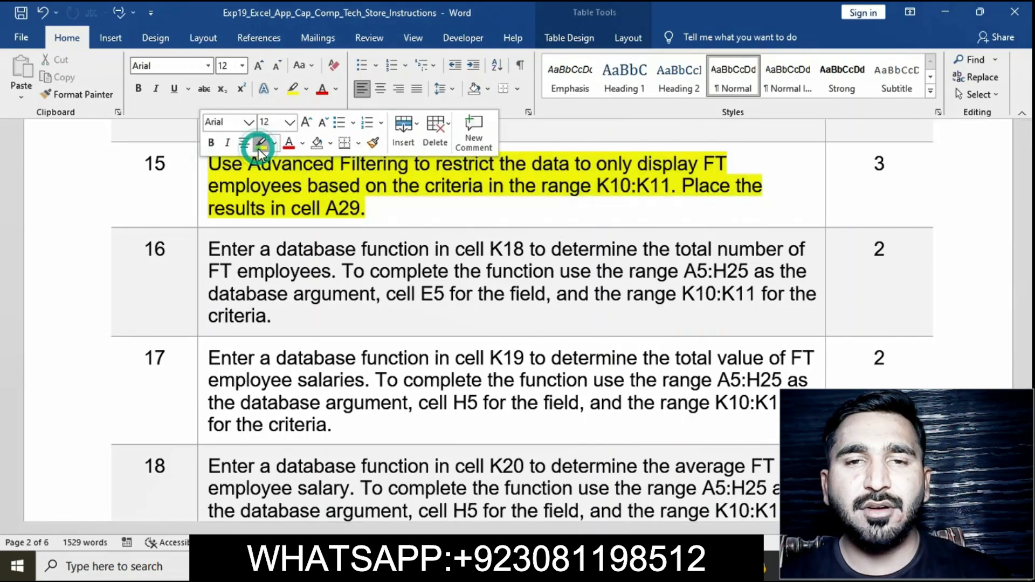
left_click(200, 162)
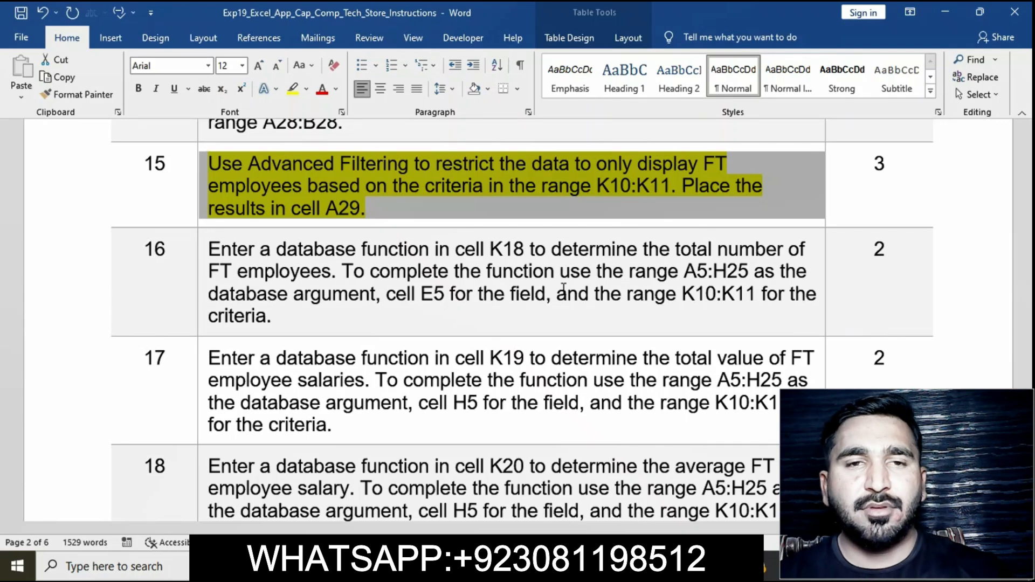
Step: Open the Advanced Filter dialog and set the list range to A5:H25
key("alt+Tab")
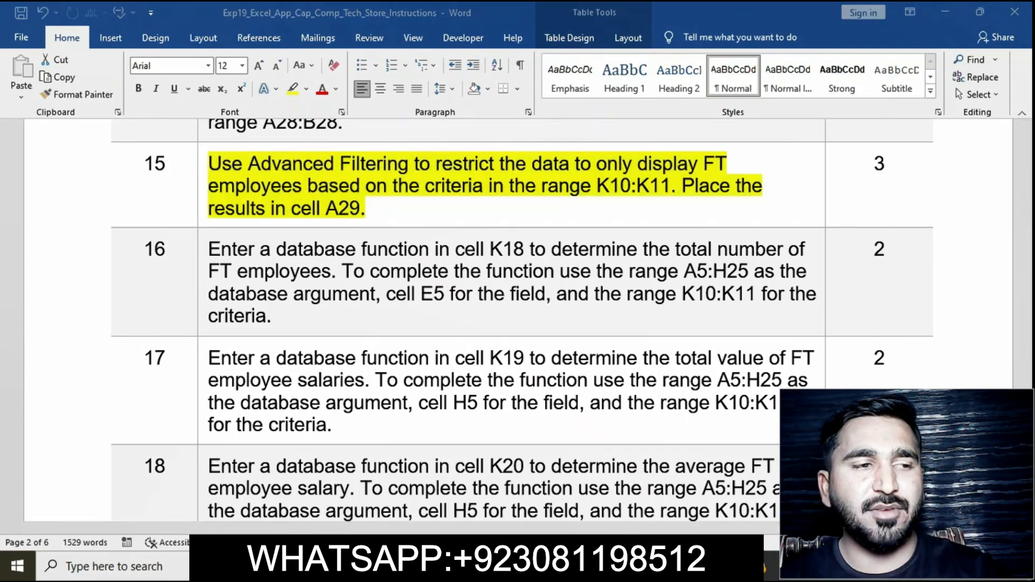
left_click(254, 319)
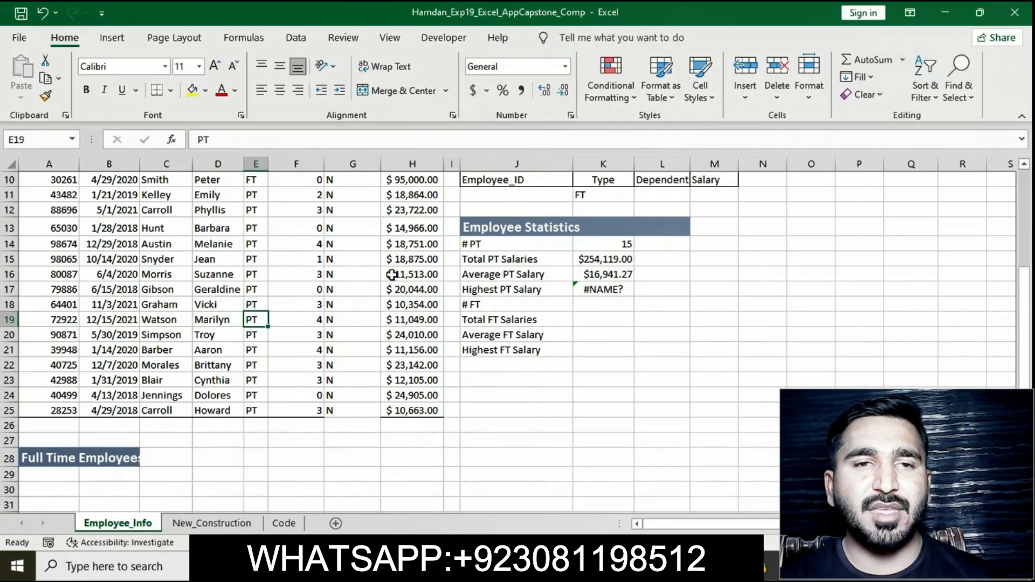
left_click(296, 40)
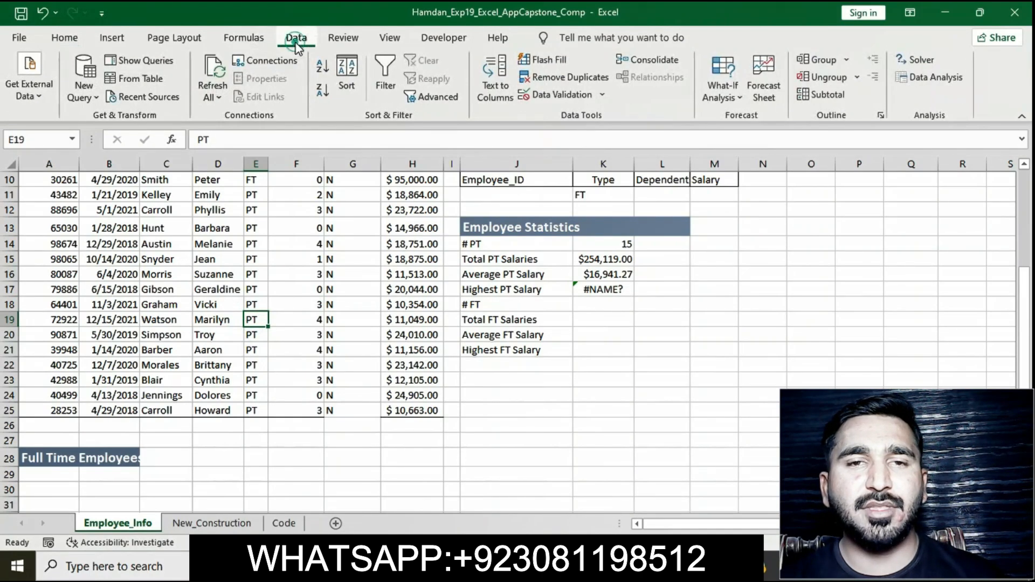
left_click(437, 99)
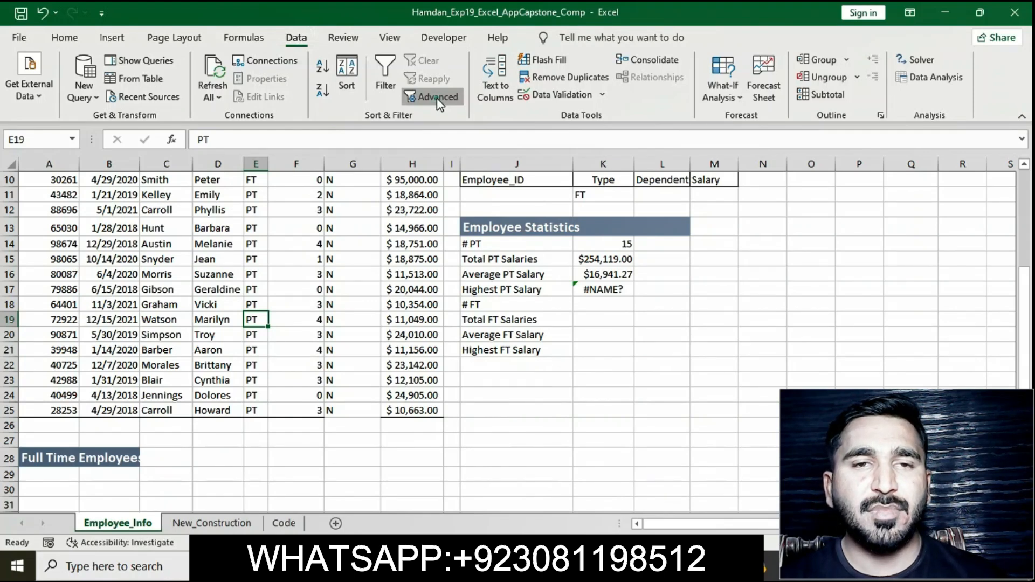
left_click(437, 98)
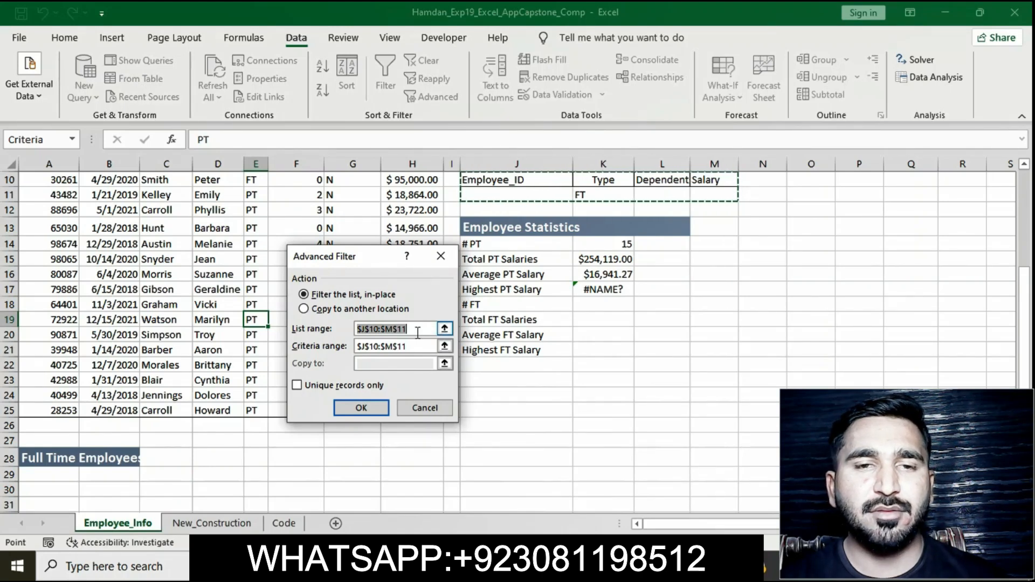
key("BackSpace")
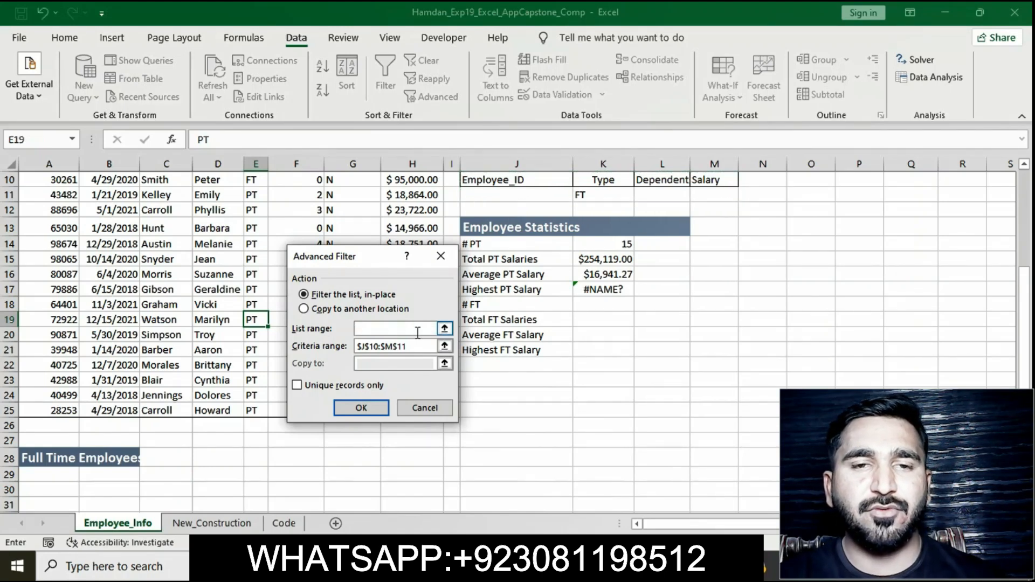
left_click(162, 304)
scroll(176, 308, "up", 3)
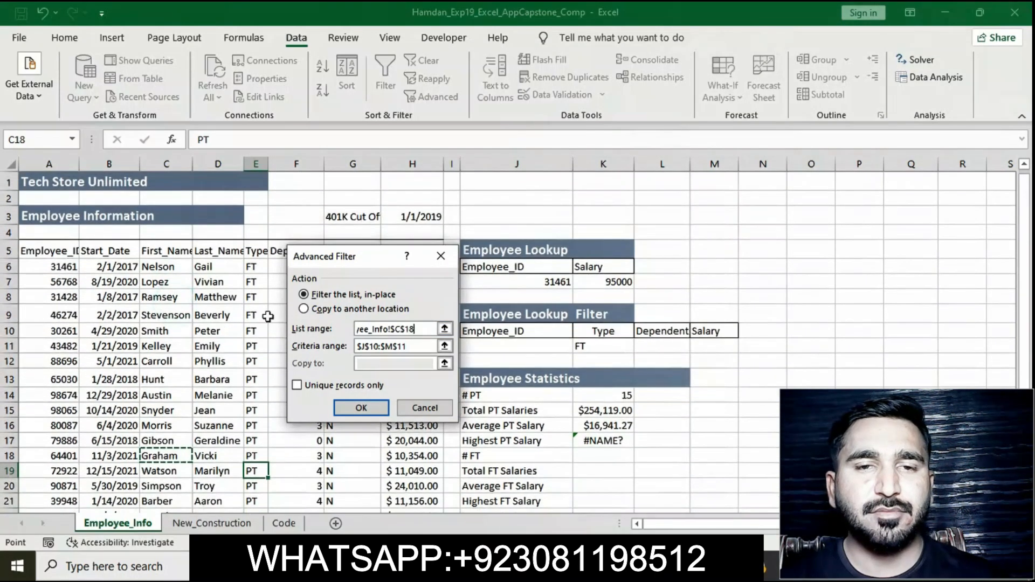
key("BackSpace")
key("BackSpace")
key("BackSpace")
key("BackSpace")
key("BackSpace")
key("BackSpace")
key("BackSpace")
key("BackSpace")
key("BackSpace")
key("BackSpace")
key("BackSpace")
key("BackSpace")
key("BackSpace")
key("BackSpace")
key("BackSpace")
key("BackSpace")
key("BackSpace")
key("BackSpace")
key("BackSpace")
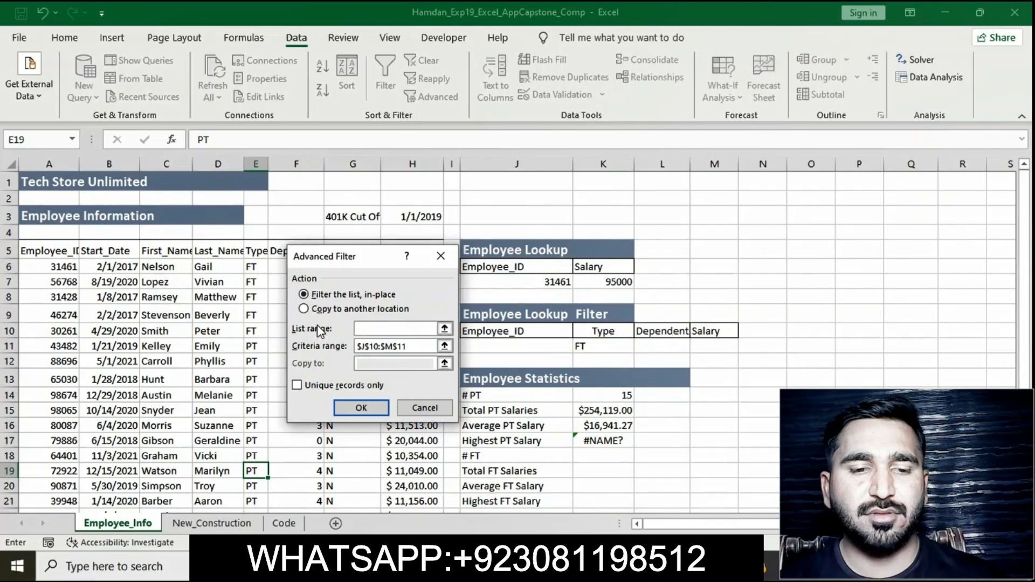
left_click_drag(39, 249, 396, 474)
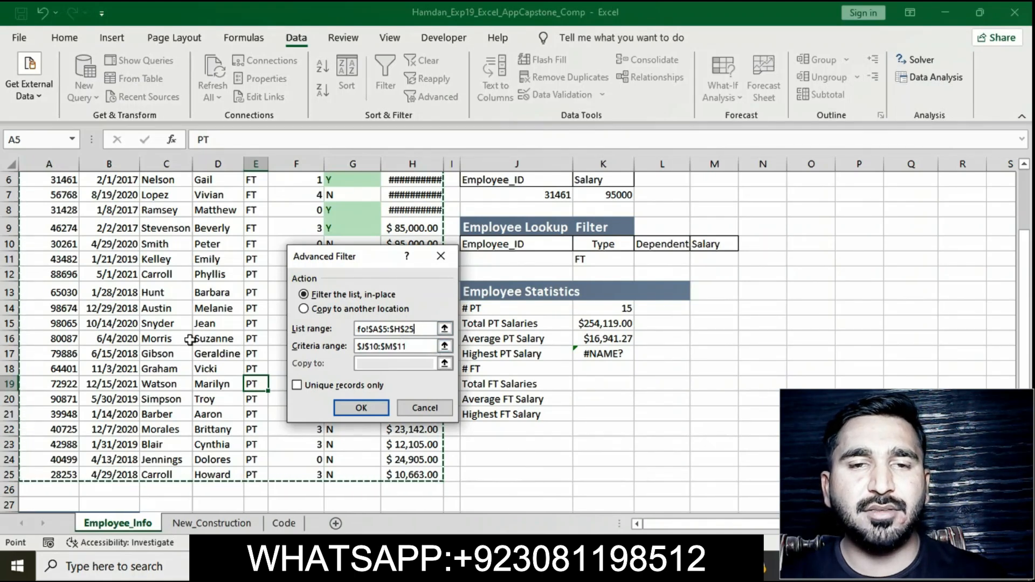
Step: Set the Advanced Filter criteria range to J10:K11
scroll(185, 341, "up", 2)
scroll(186, 340, "down", 6)
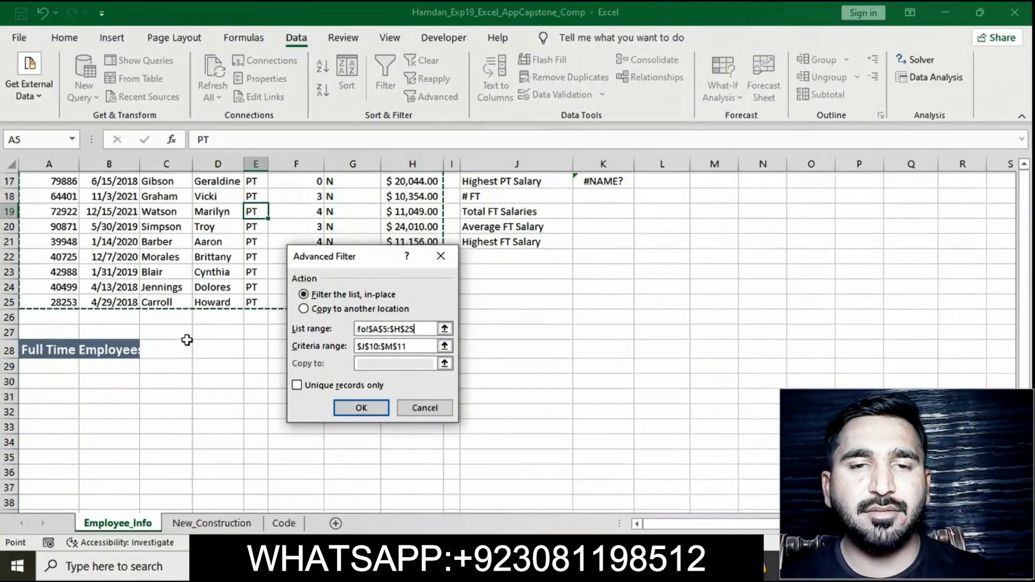
scroll(185, 340, "up", 4)
scroll(186, 340, "up", 2)
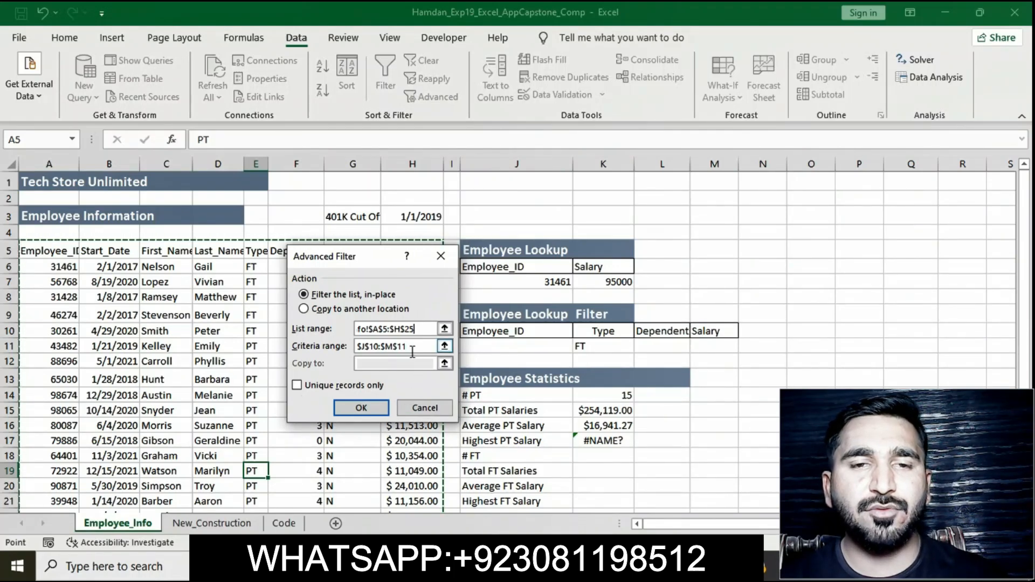
left_click(394, 348)
key("BackSpace")
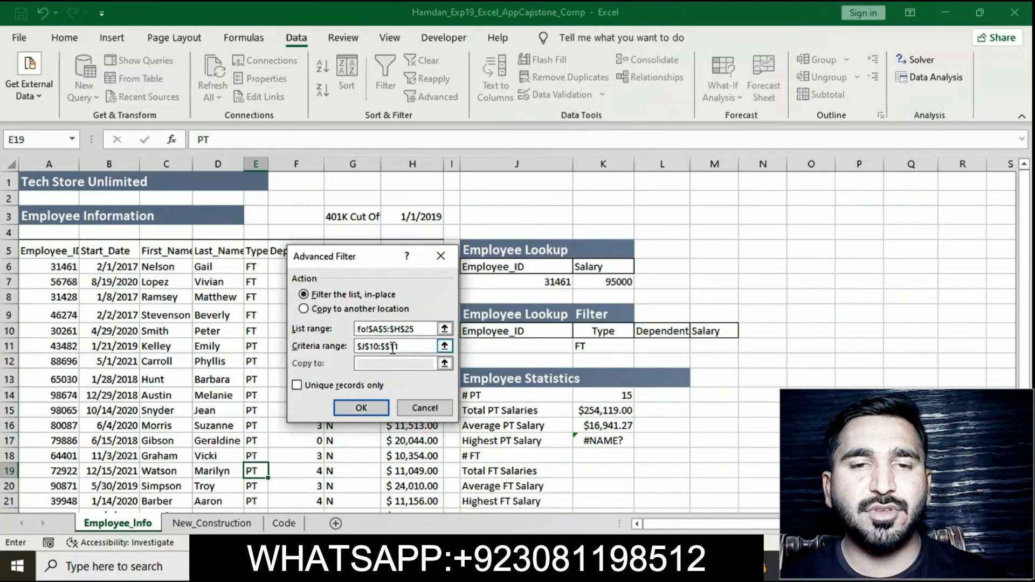
type("K")
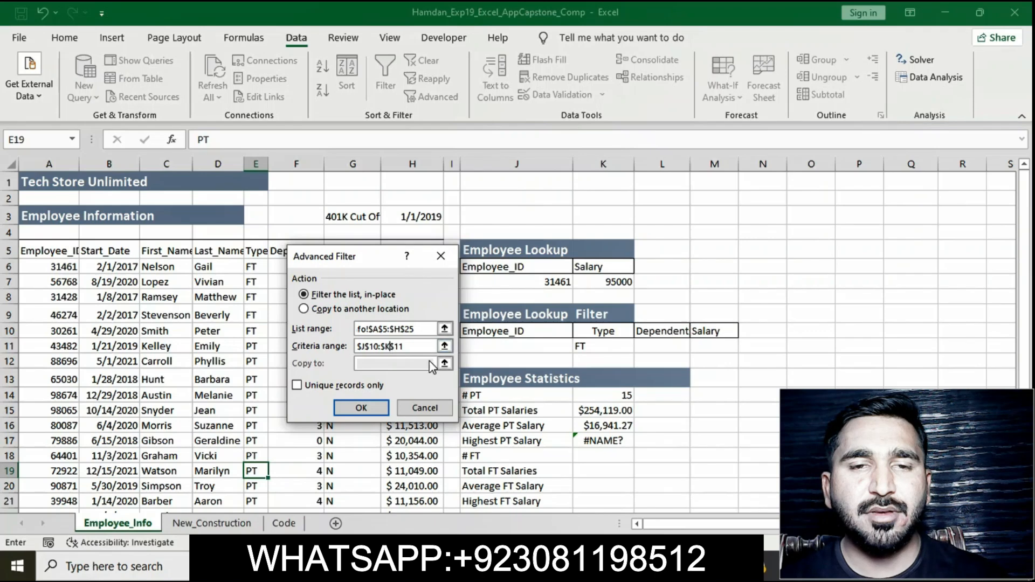
Step: Choose to copy the filter results to another location, A29:H29, and apply the filter
left_click(305, 310)
left_click(372, 366)
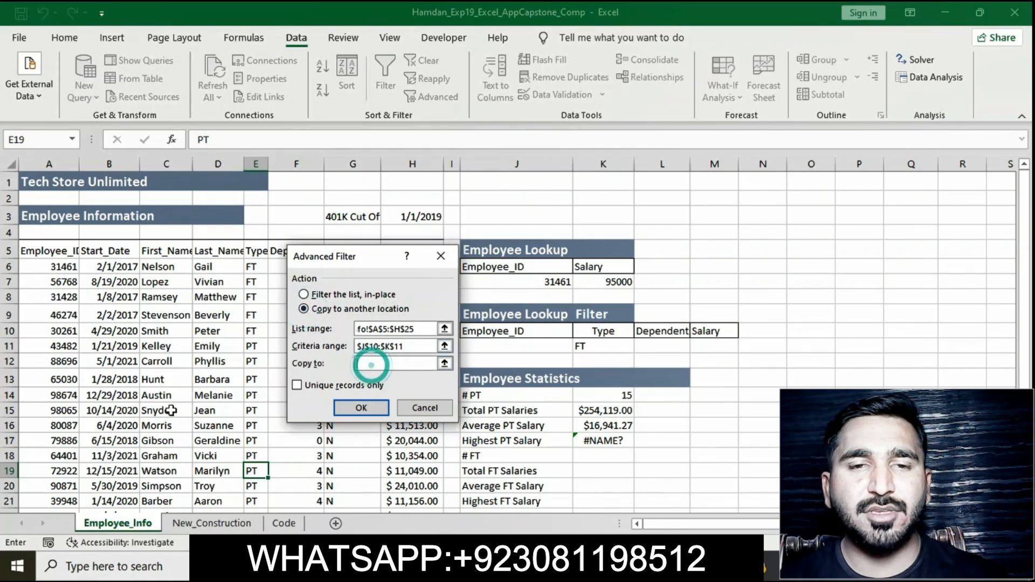
scroll(170, 411, "down", 3)
scroll(171, 411, "down", 2)
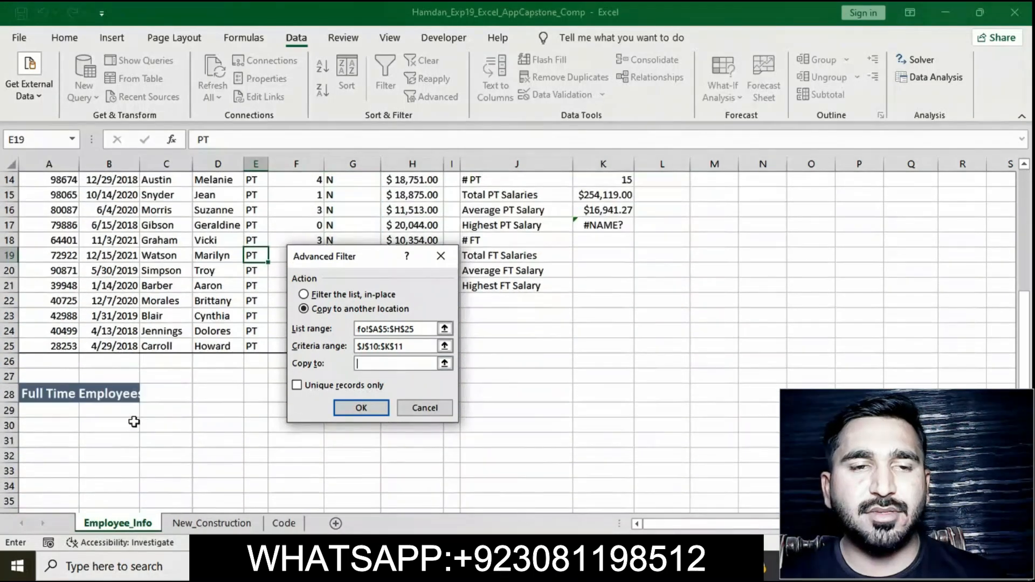
left_click_drag(54, 411, 410, 410)
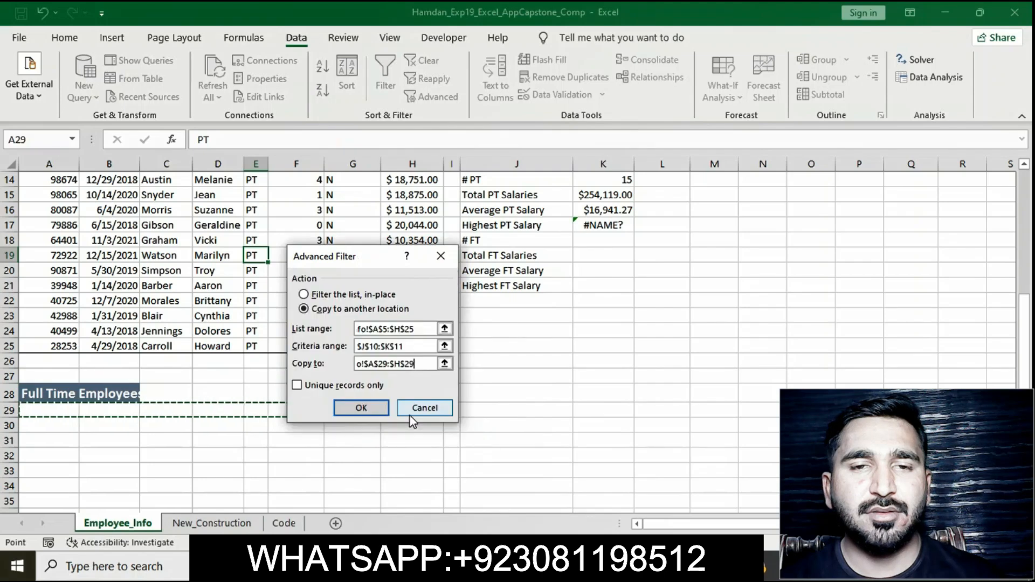
left_click(360, 408)
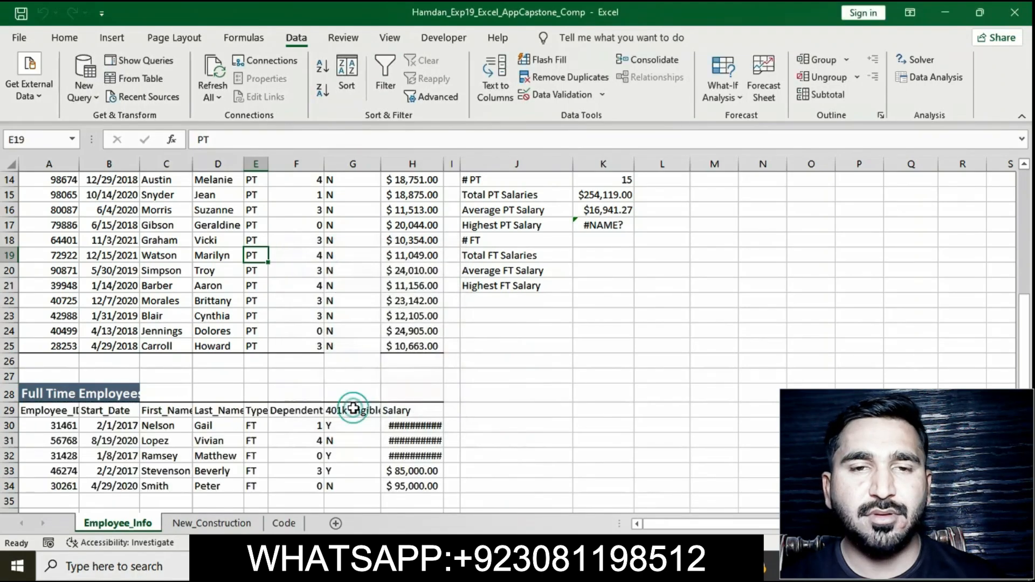
Step: Remove the yellow highlight from the step 15 instruction text in the instructions document
scroll(554, 407, "down", 2)
scroll(553, 407, "up", 7)
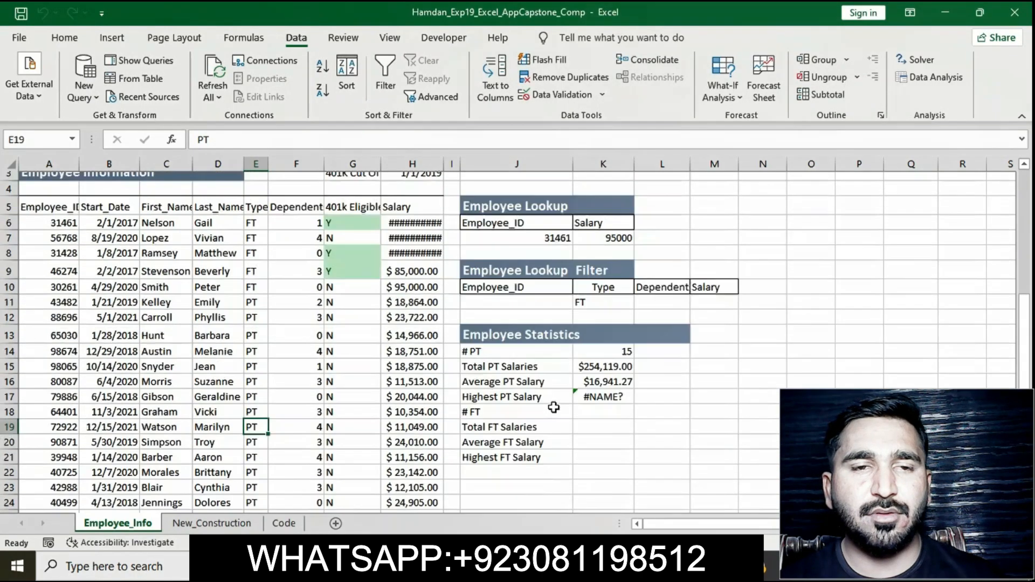
left_click(549, 566)
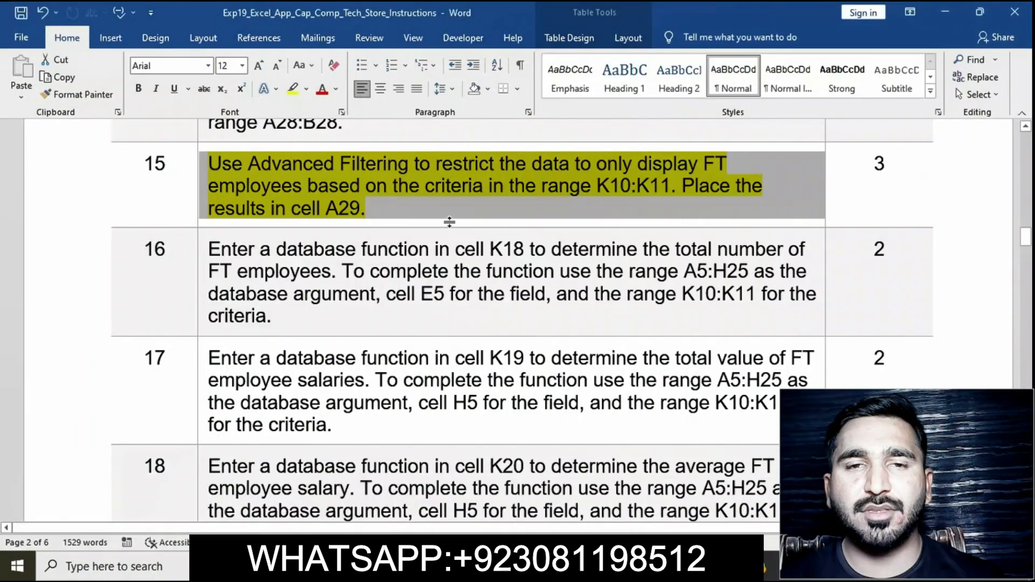
left_click(439, 206)
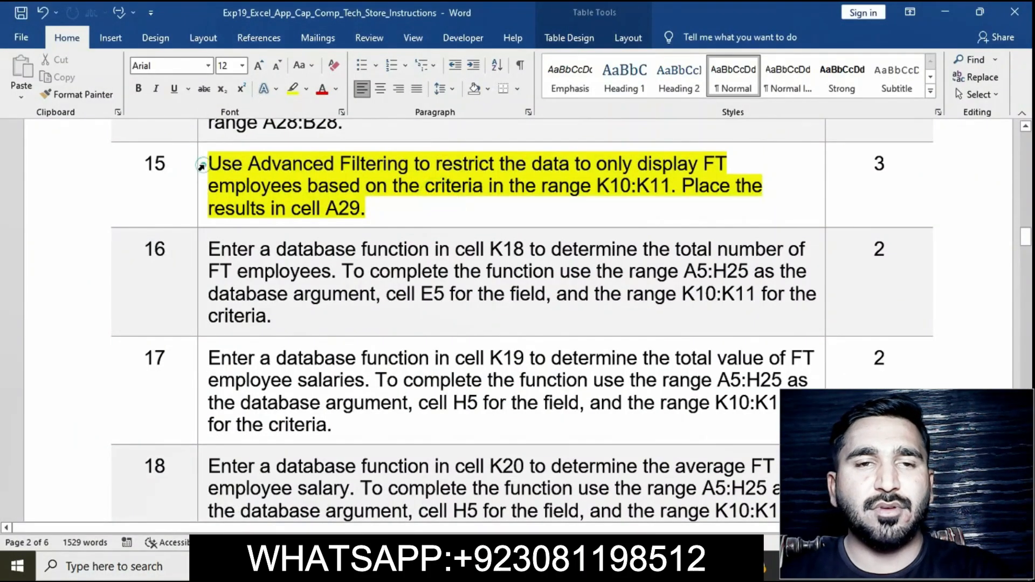
left_click(201, 166)
left_click(263, 140)
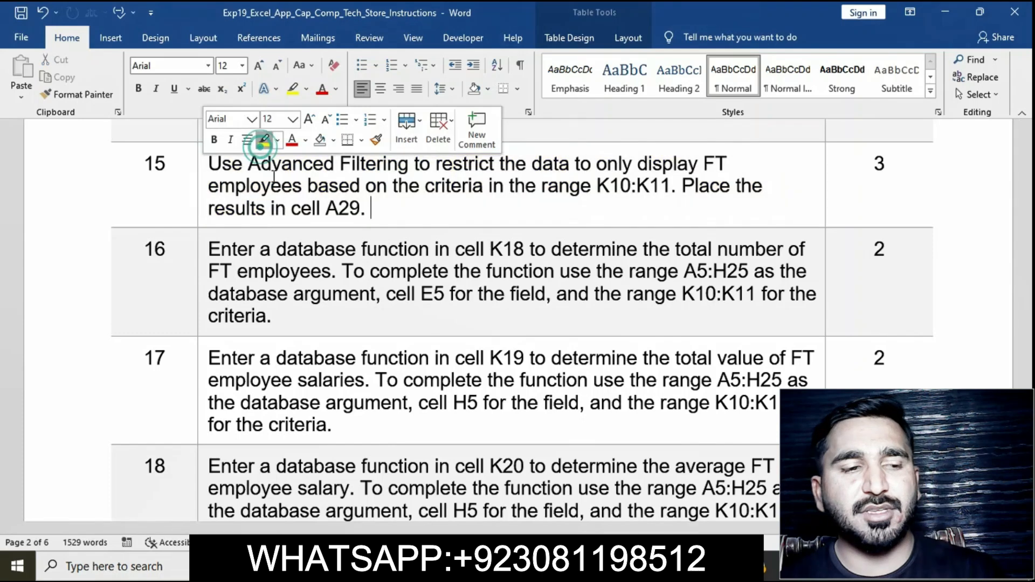
Step: Highlight the step 16 instruction text in yellow in the instructions document
scroll(215, 184, "down", 3)
left_click(205, 187)
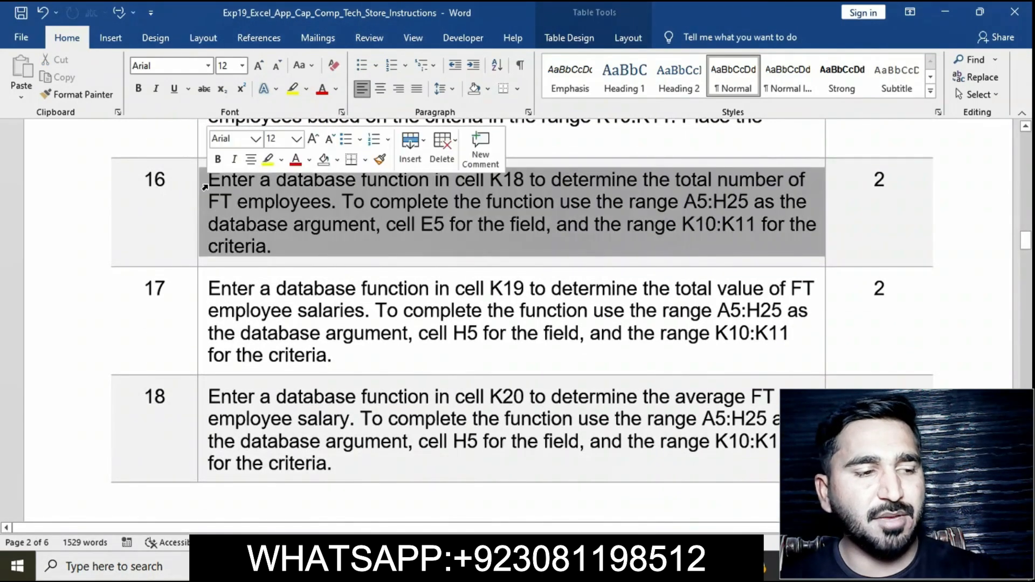
left_click(266, 162)
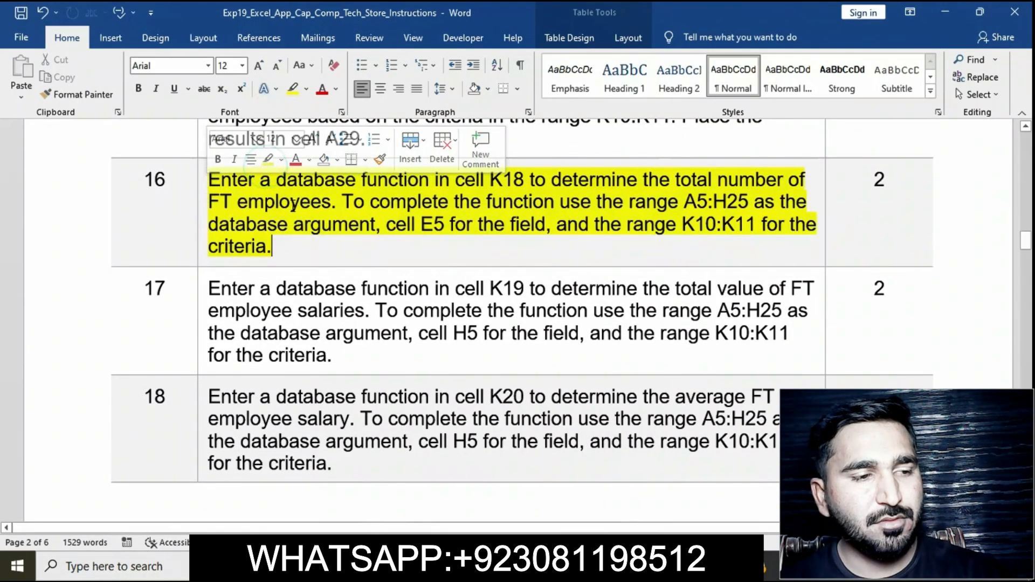
left_click(201, 186)
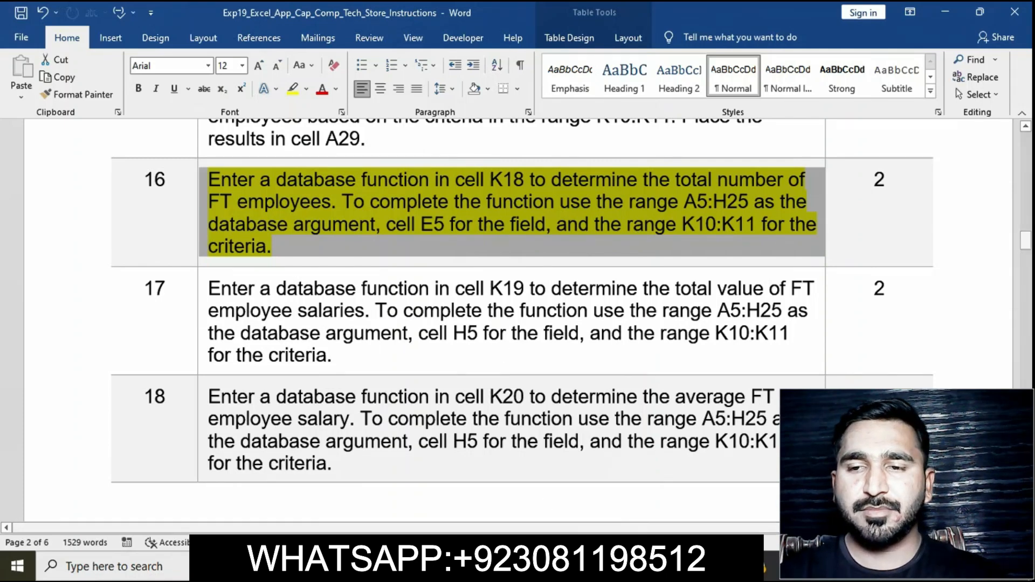
Step: Switch to Excel and enter a DCOUNTA function in K18 using database A5:H26, field E5 and criteria K10:K11
left_click(558, 566)
scroll(470, 323, "down", 2)
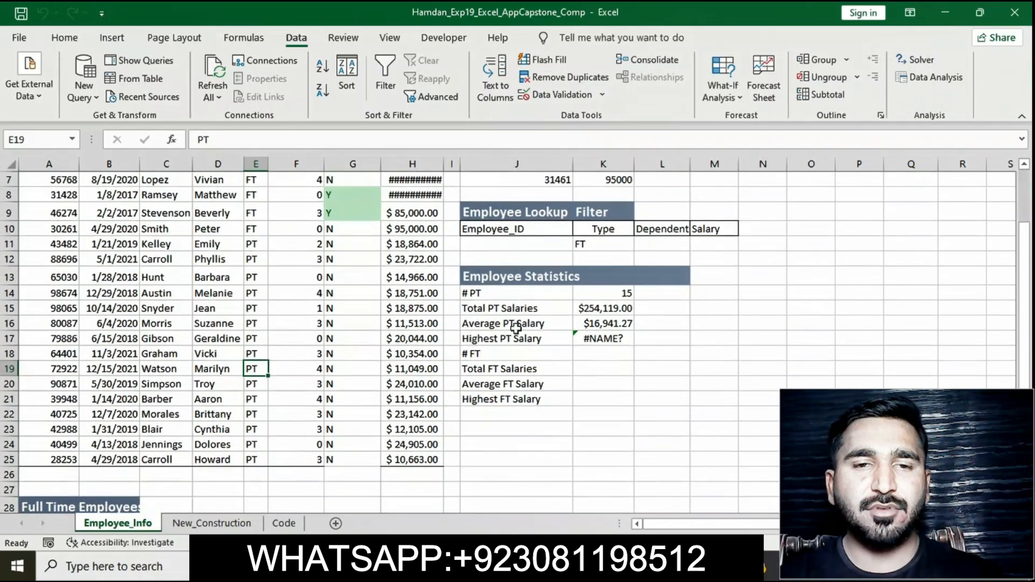
left_click(593, 355)
type("=")
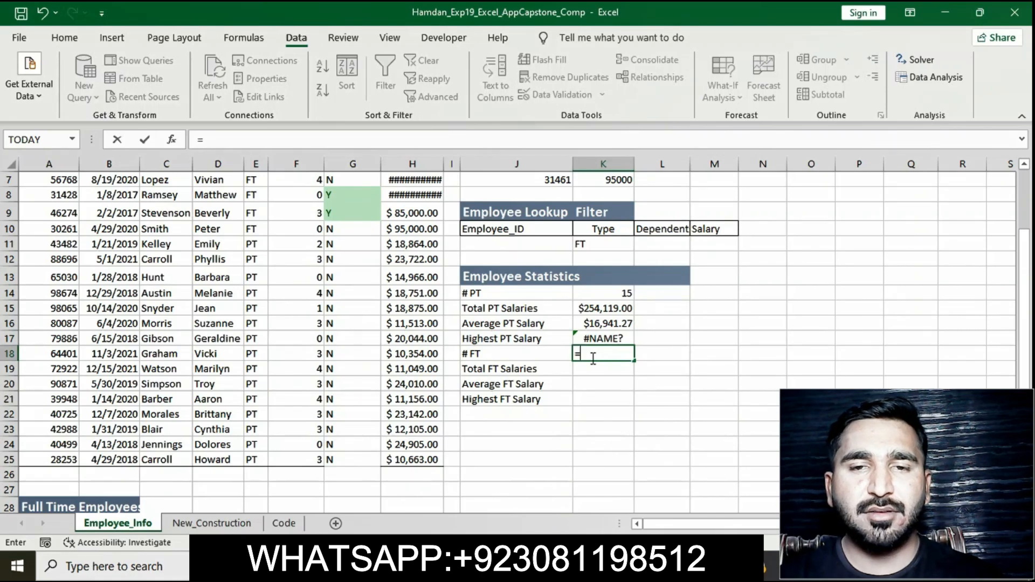
type("DCOUNT")
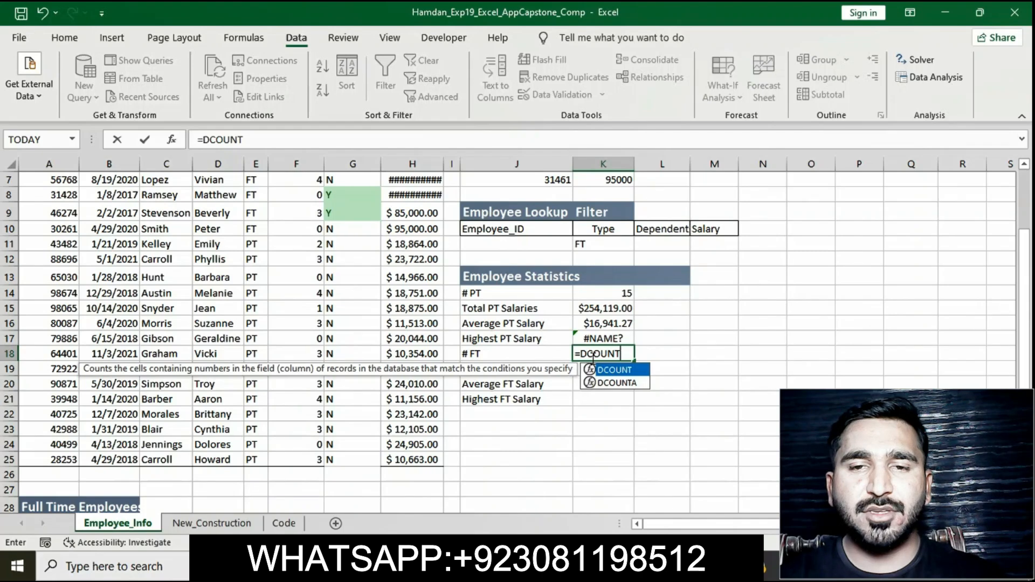
double_click(631, 384)
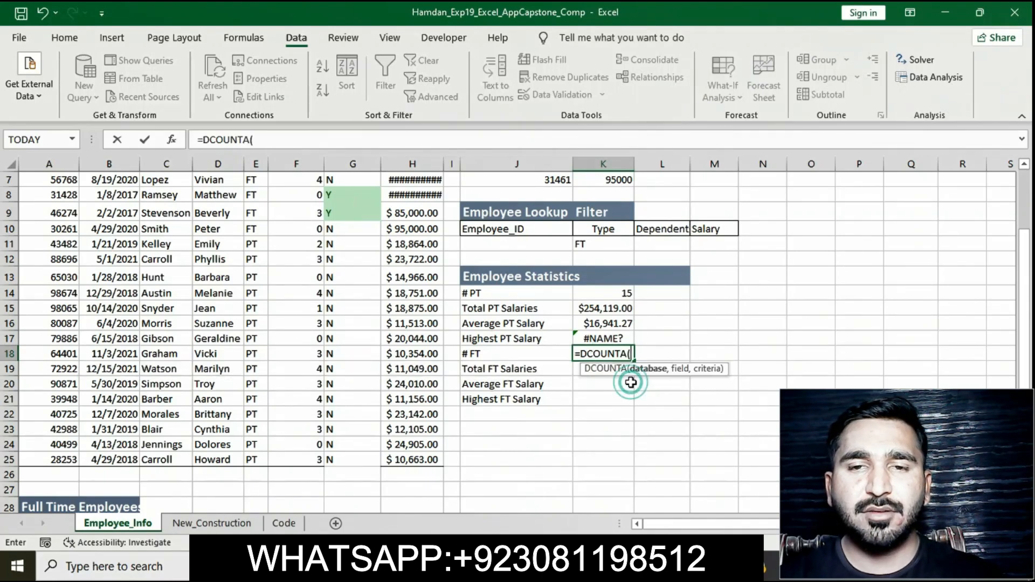
left_click(378, 141)
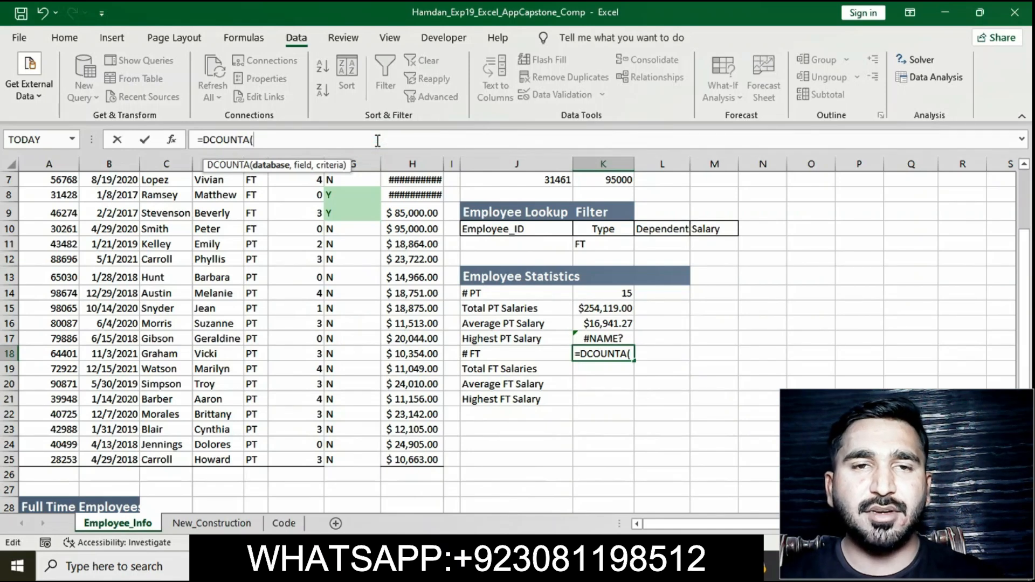
type("A5:")
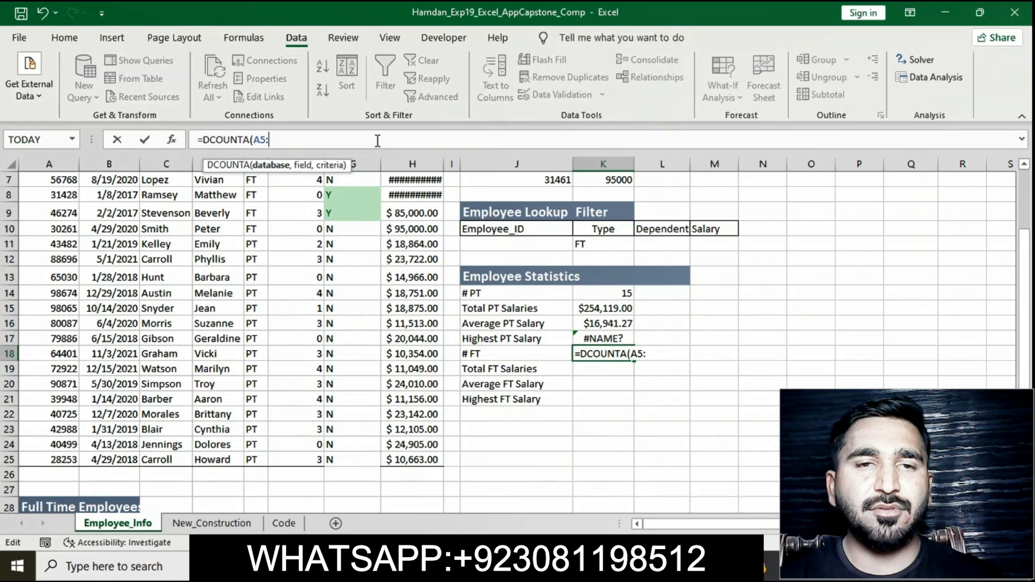
type("H26")
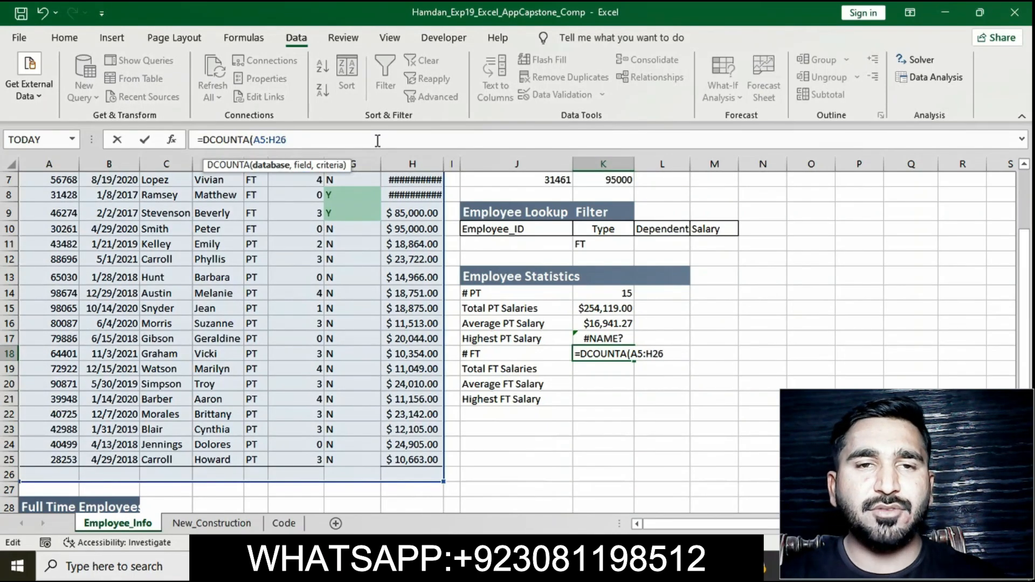
type(",E5")
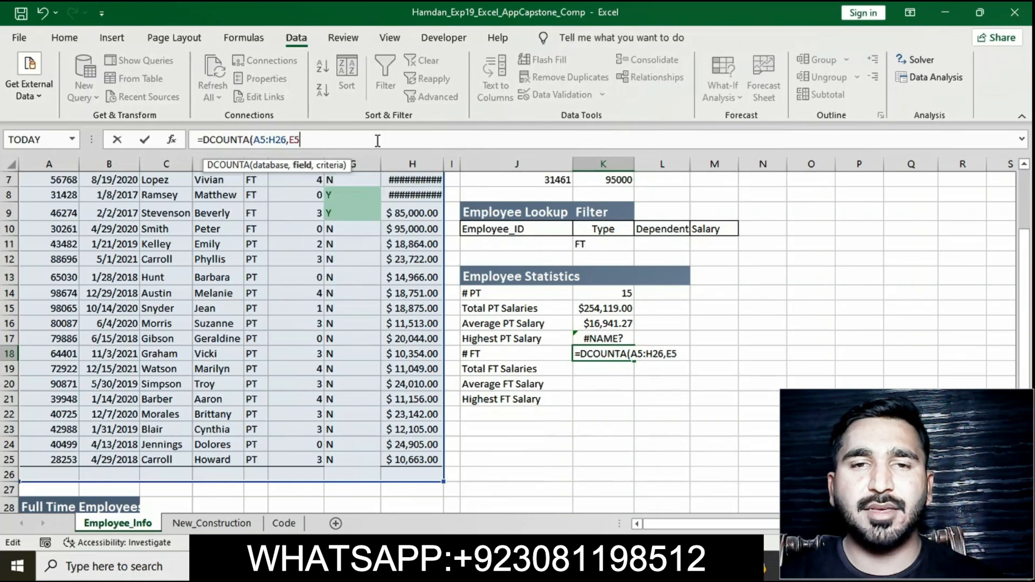
type(",K")
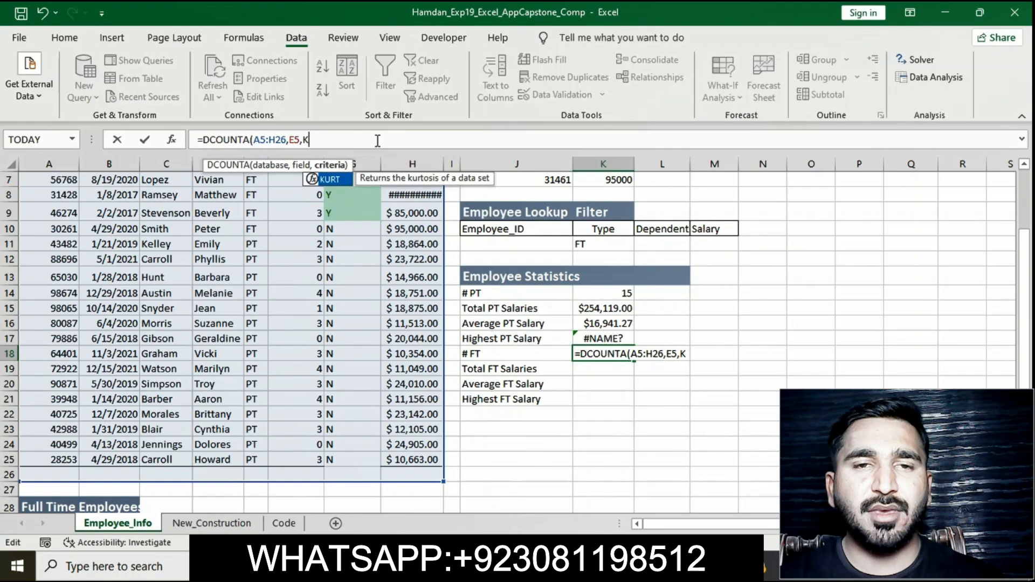
type("10")
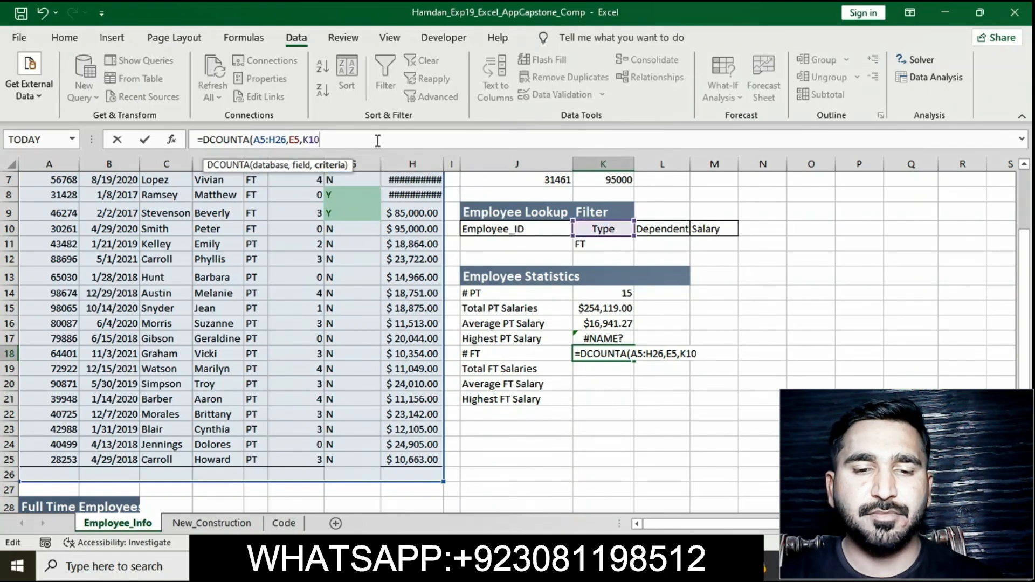
type(":K")
key("BackSpace")
key("BackSpace")
type(":")
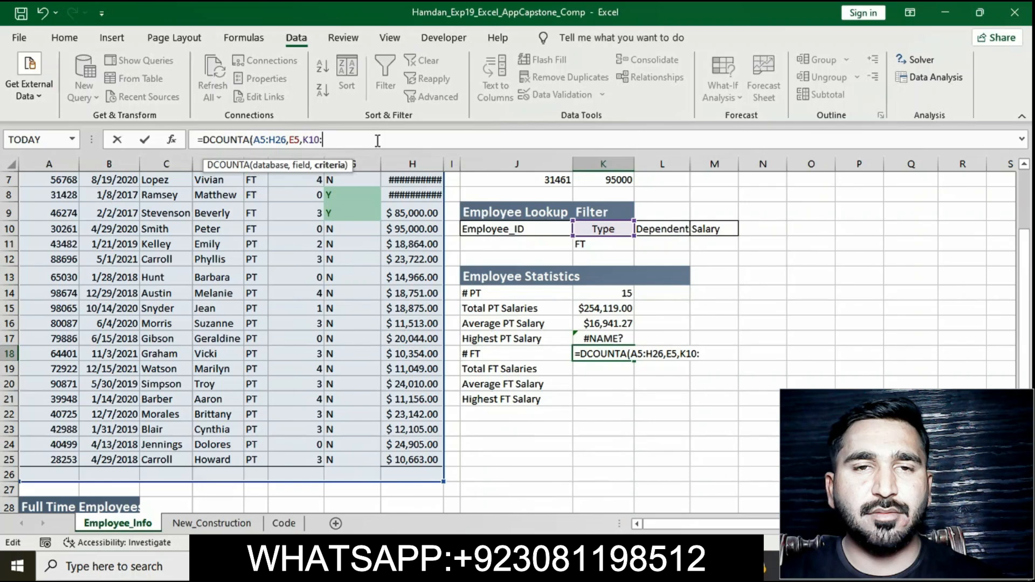
type("K11")
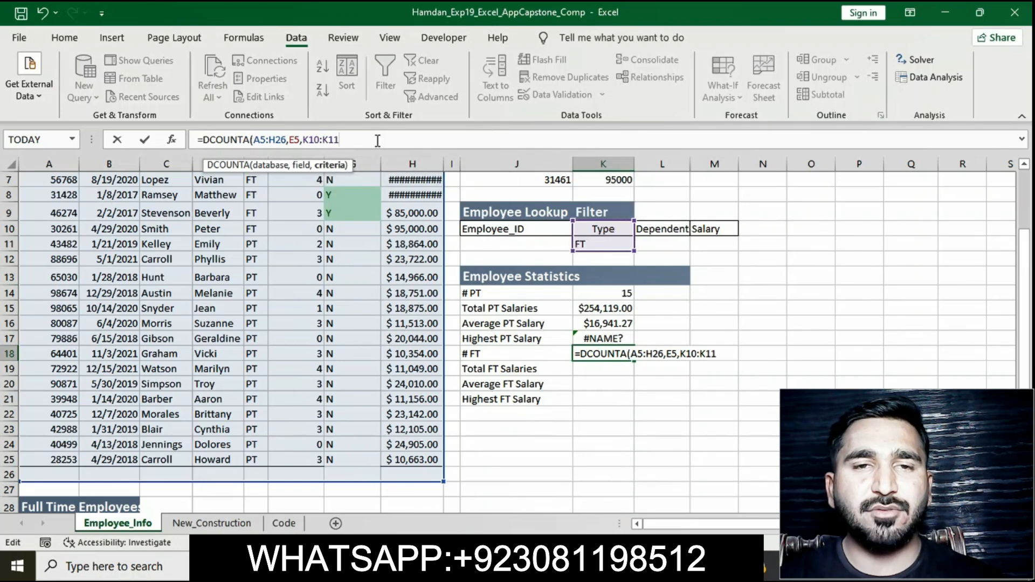
type(")")
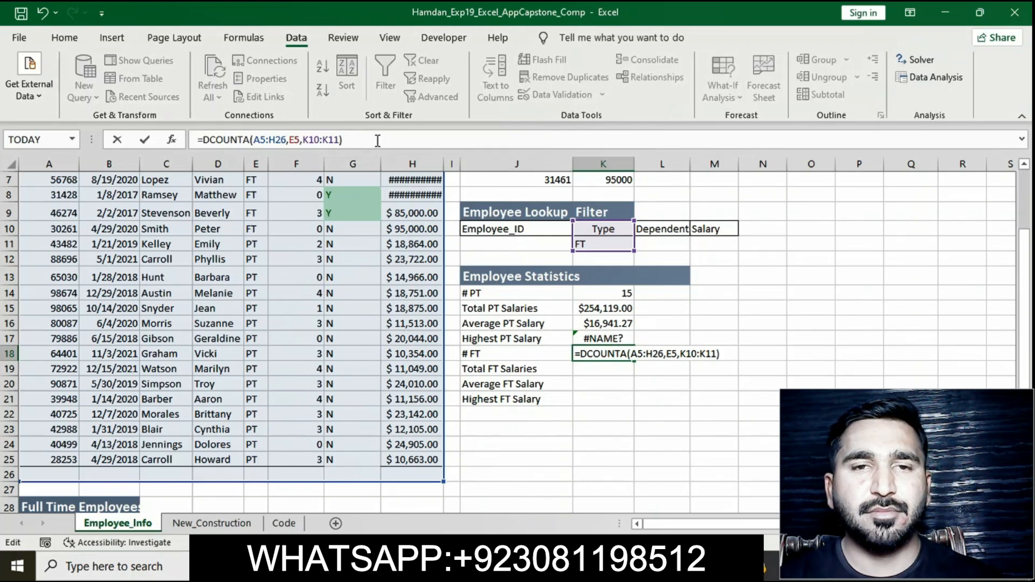
key("Return")
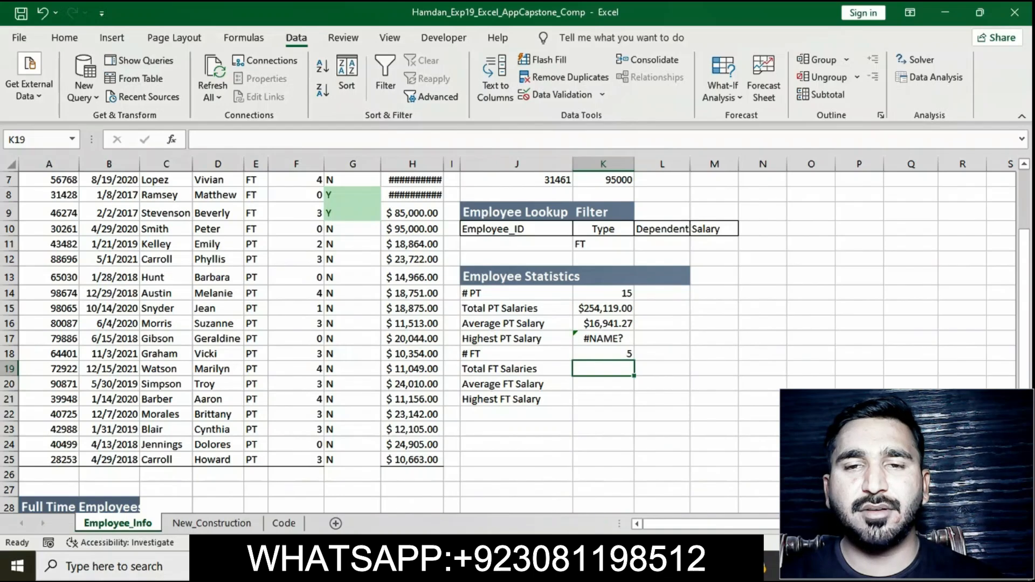
Step: Switch to the instructions document and remove the yellow highlight from the step 16 instruction text
left_click(606, 565)
left_click(429, 214)
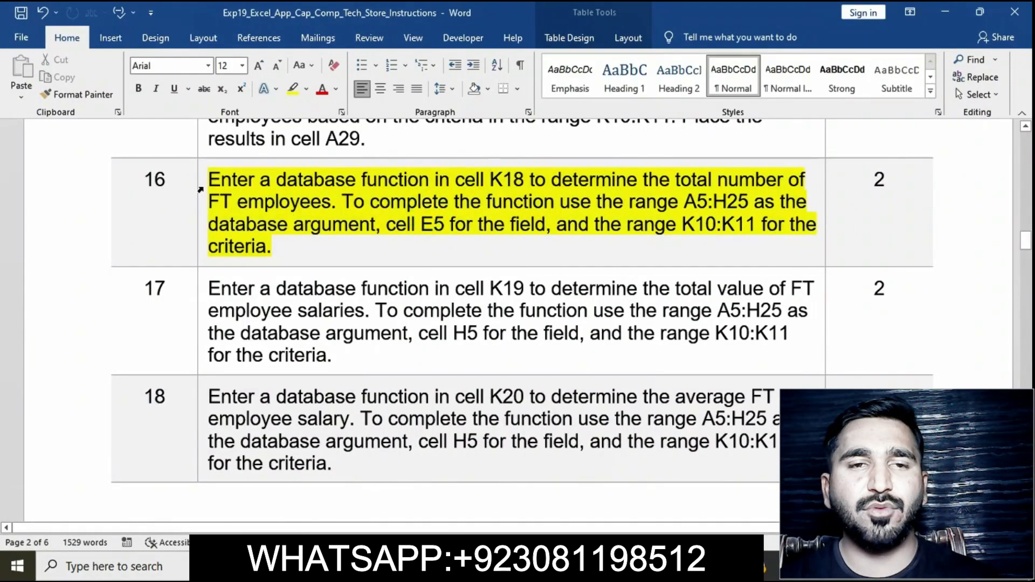
left_click(201, 189)
left_click(538, 180)
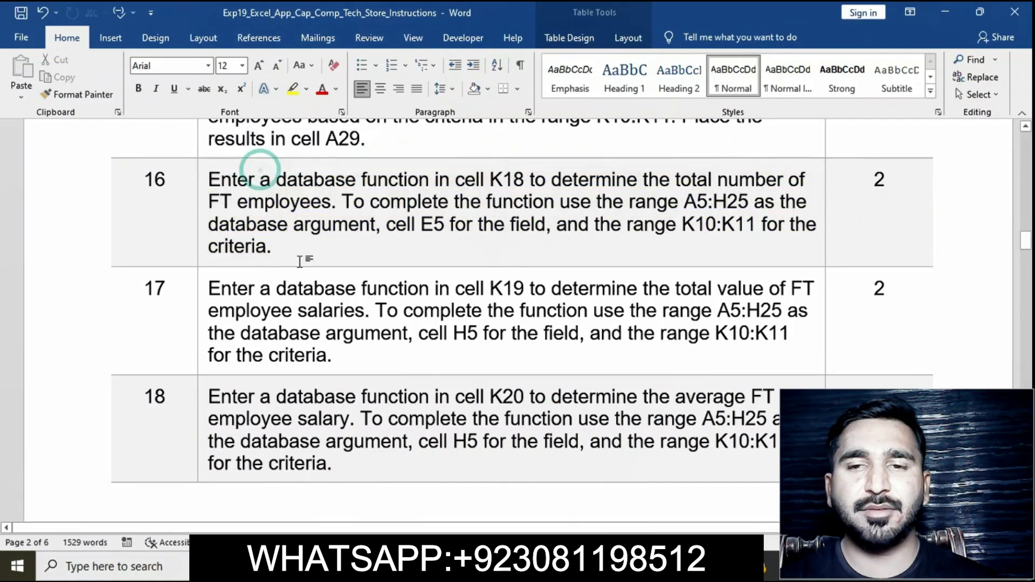
Step: Highlight the step 17 instruction text in yellow in the instructions document
scroll(301, 262, "down", 3)
left_click(203, 148)
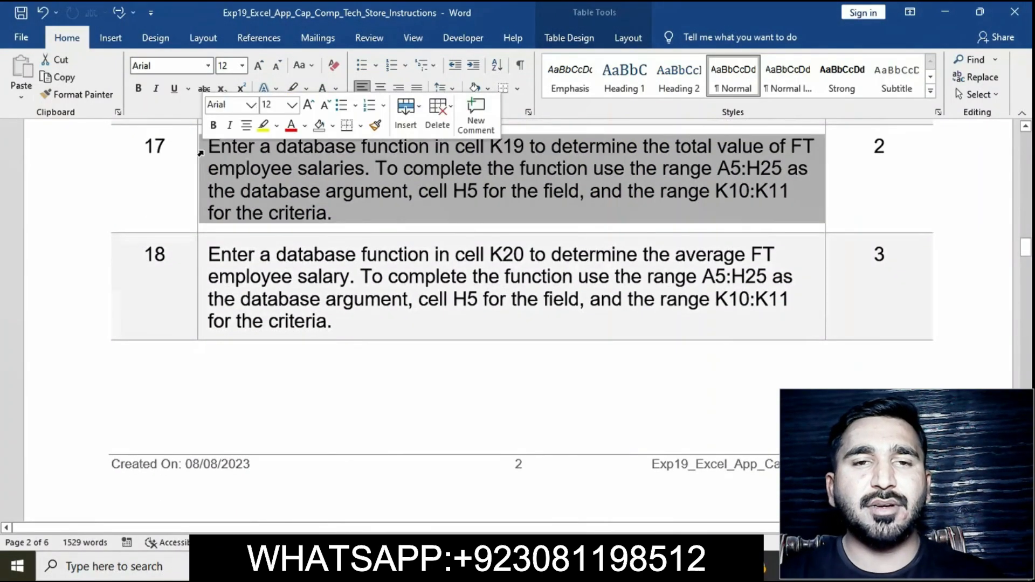
left_click(264, 129)
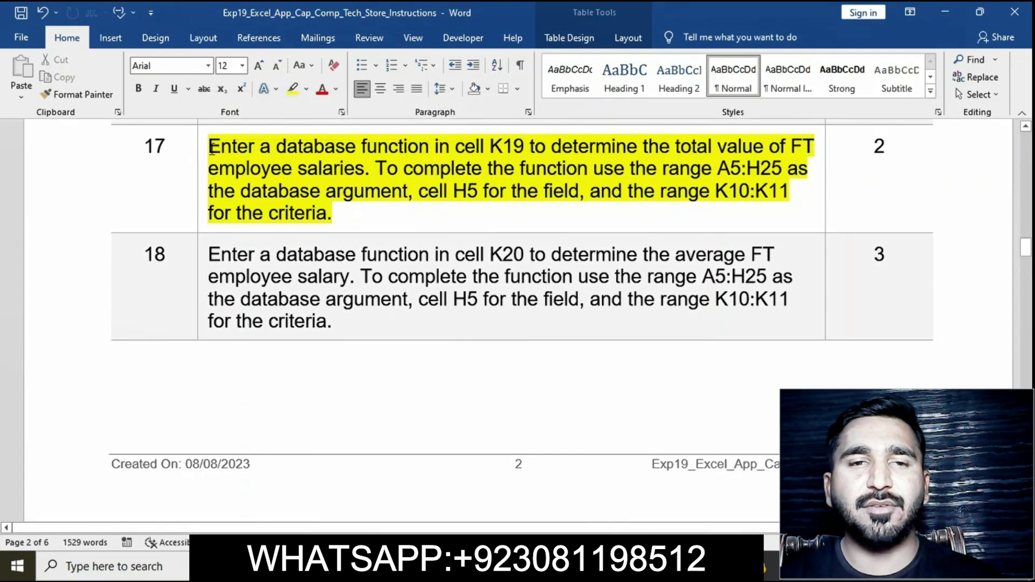
left_click(208, 146)
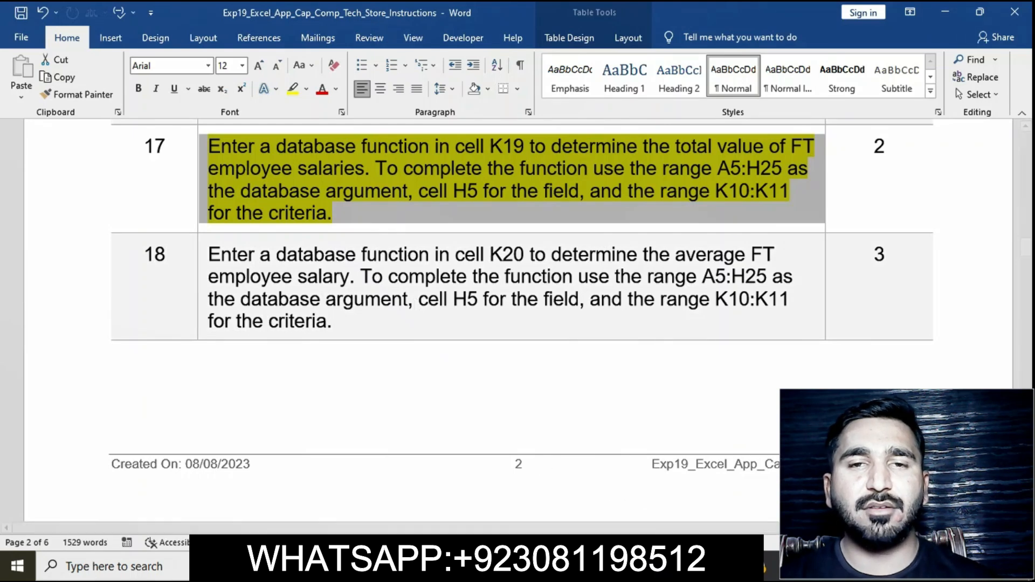
Step: Switch to Excel and enter a DSUM function in K19 using database A5:H26, field H5 and criteria K10:K11
left_click(587, 566)
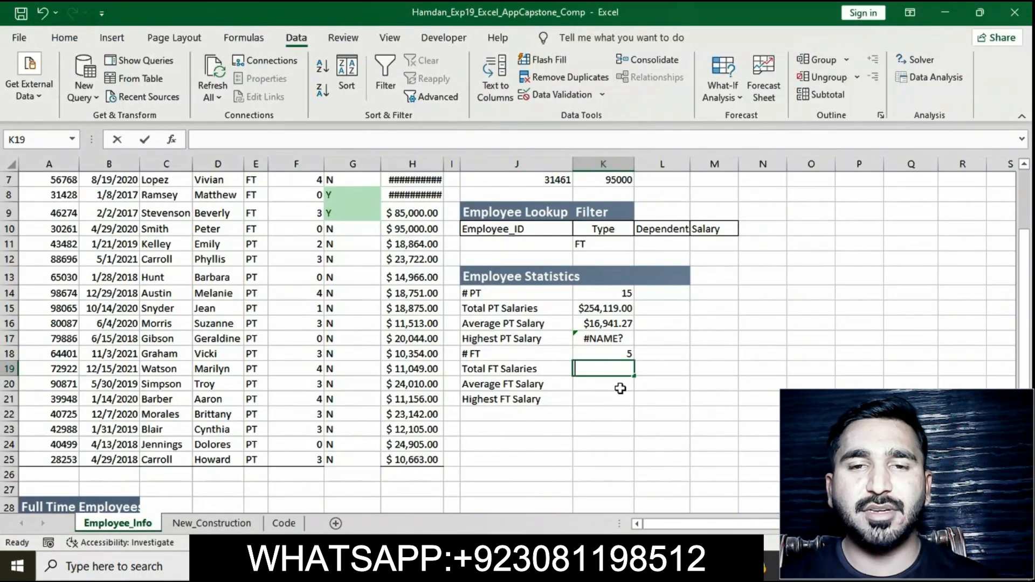
type("=")
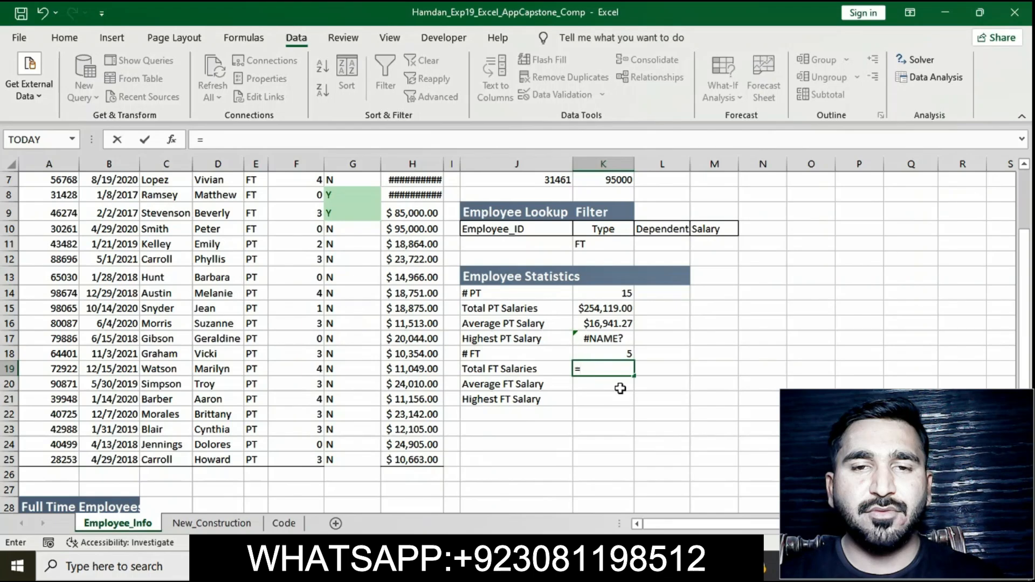
type("DS")
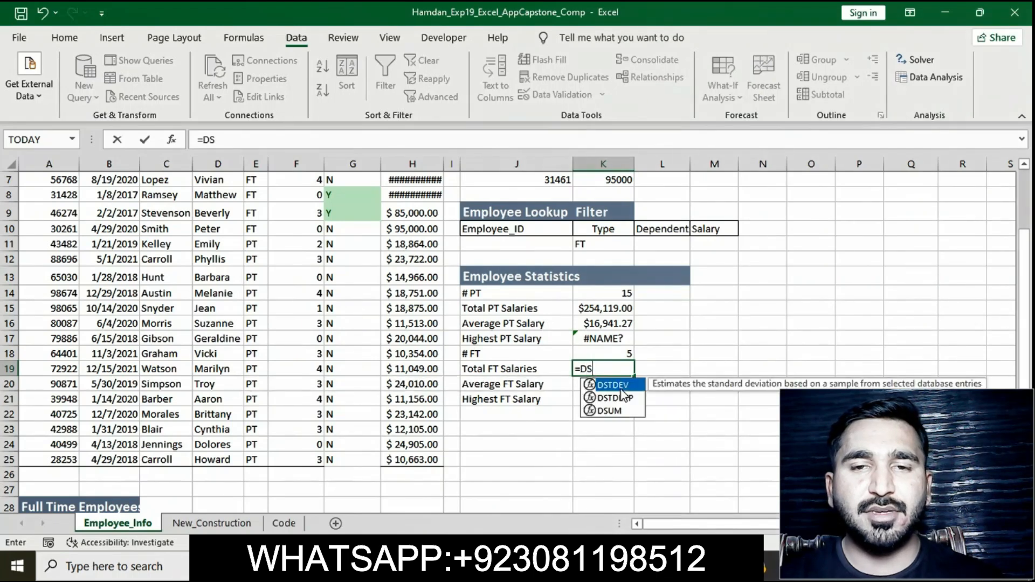
type("UM")
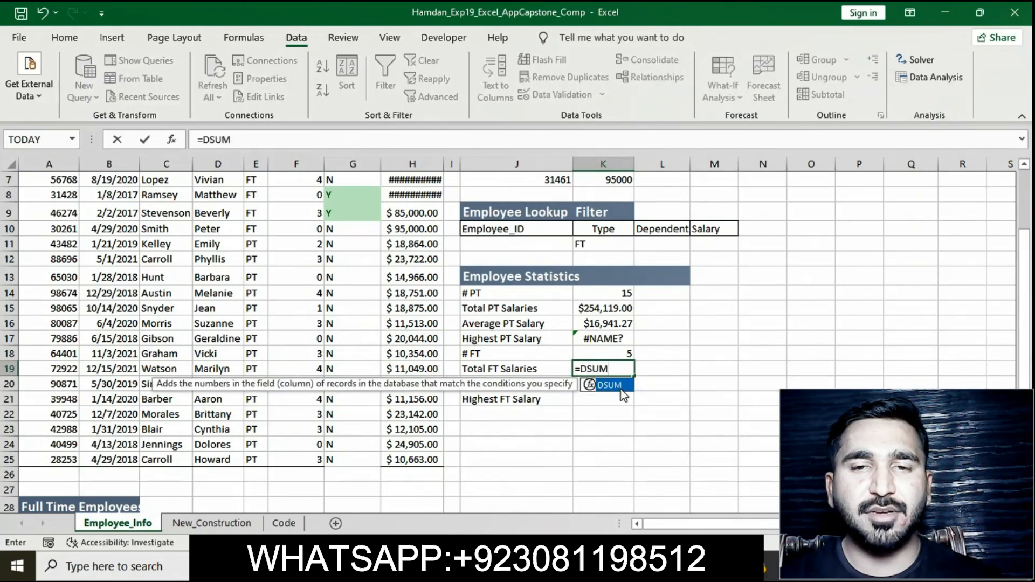
type("(")
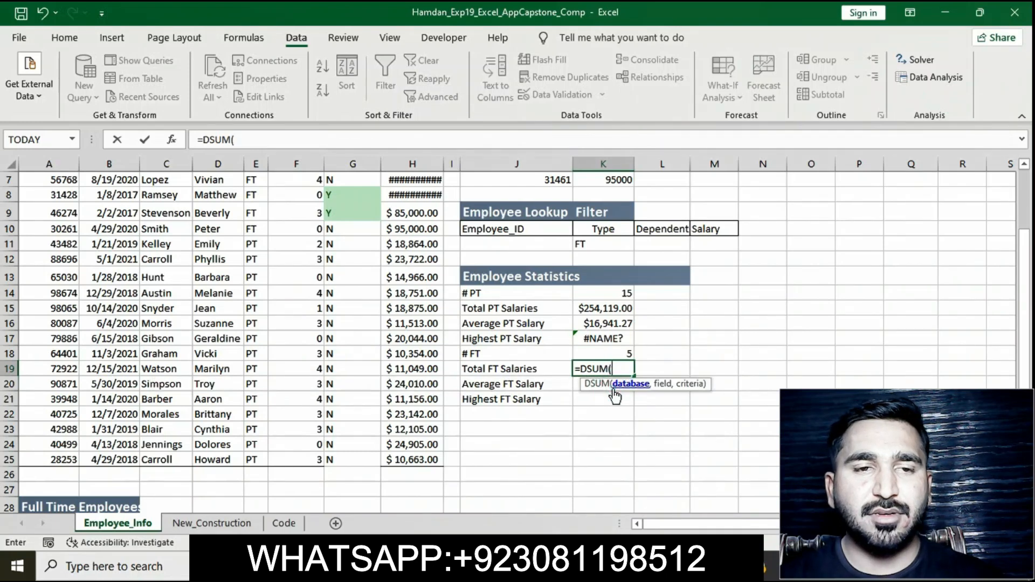
type("A5")
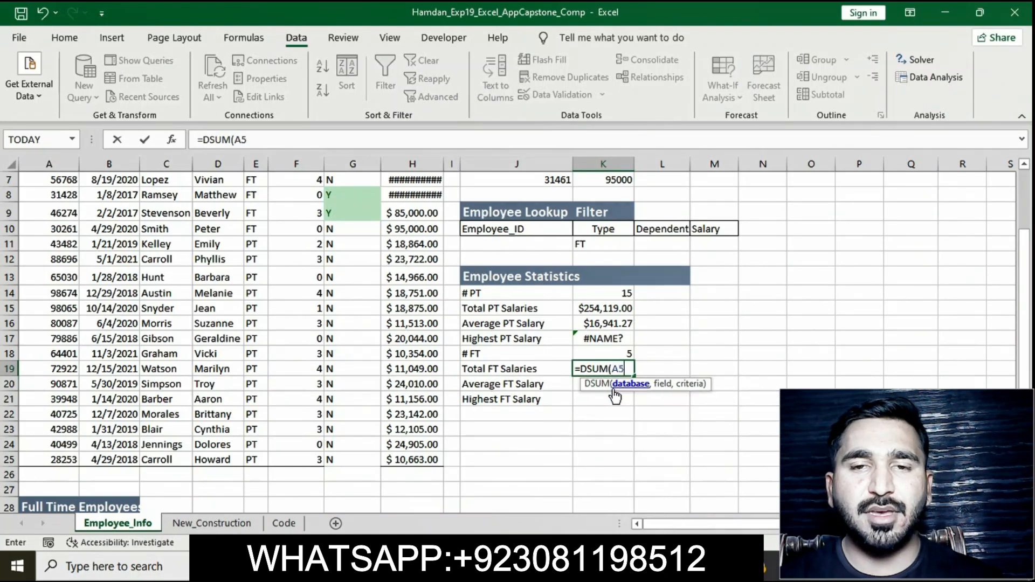
type(":")
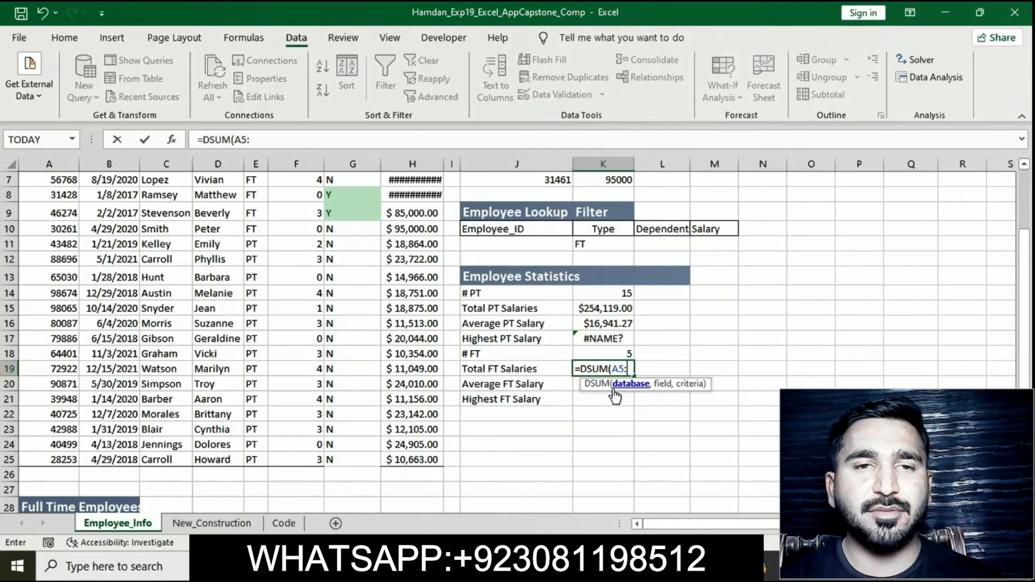
type("H26")
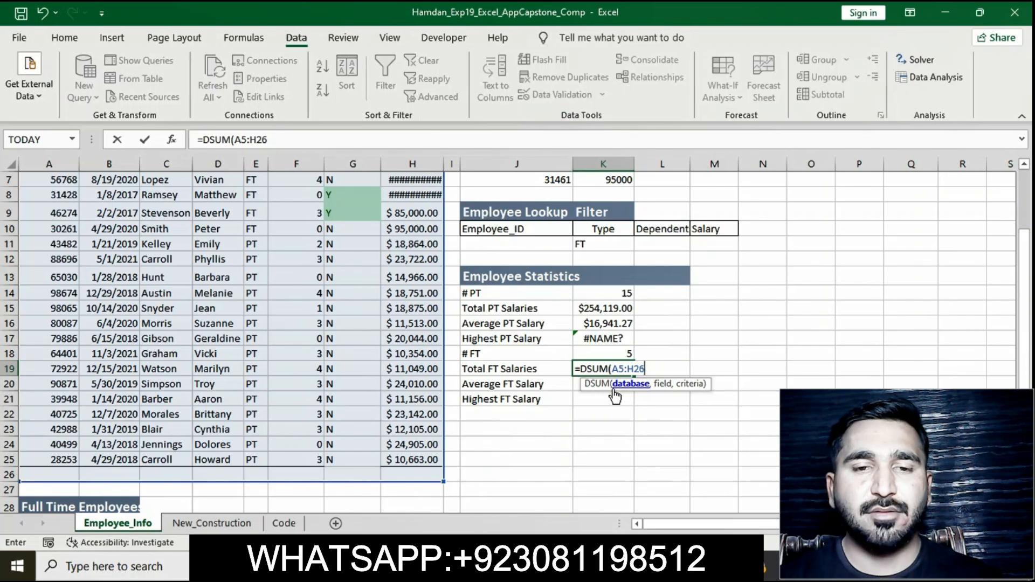
type(",H5")
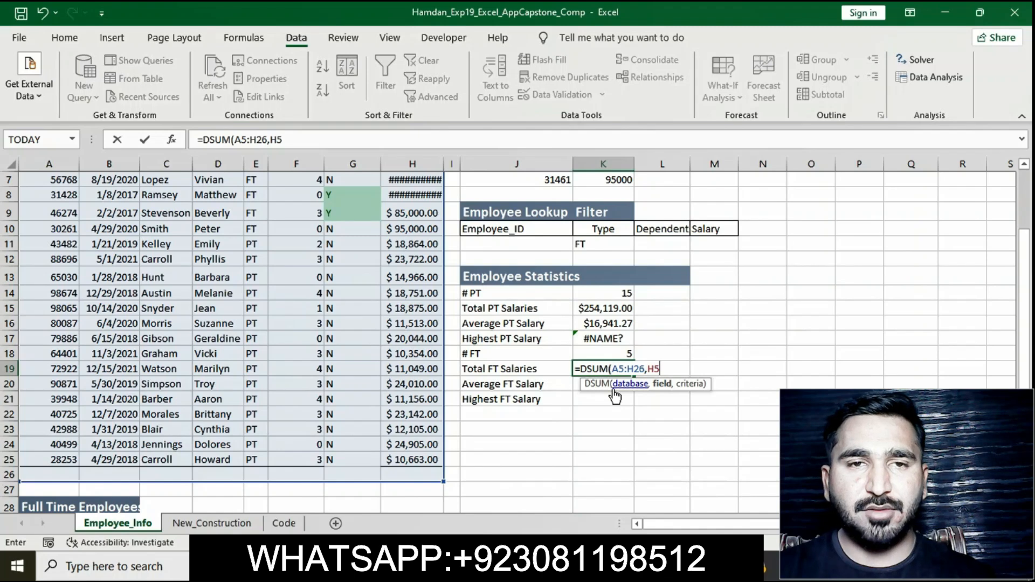
type(",K10")
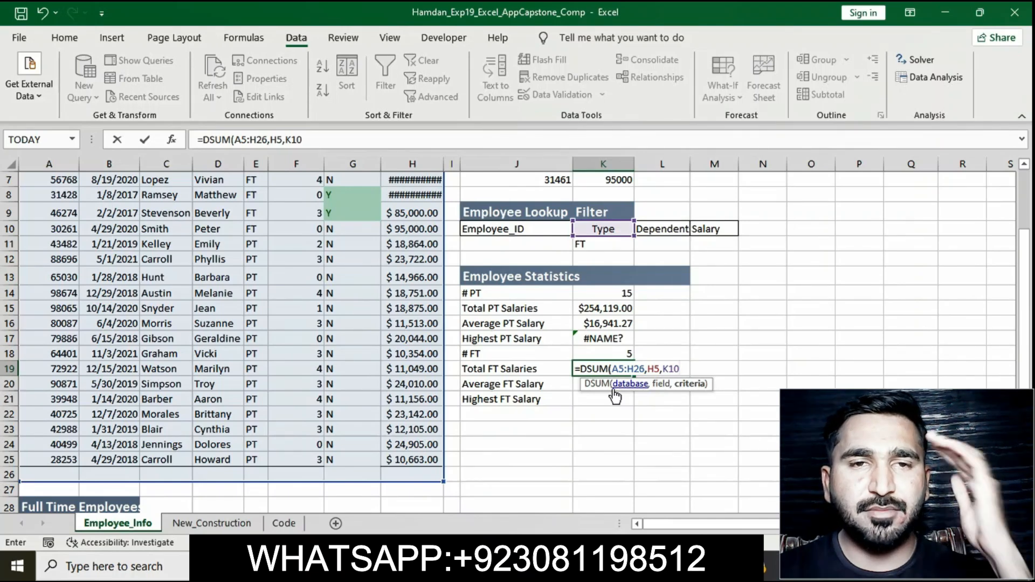
type(":K11")
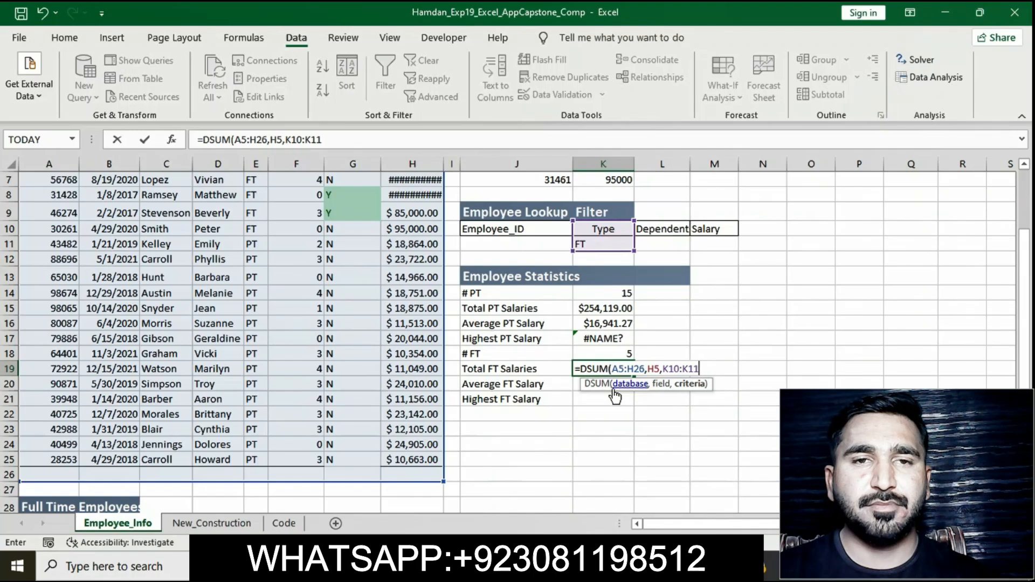
type(")")
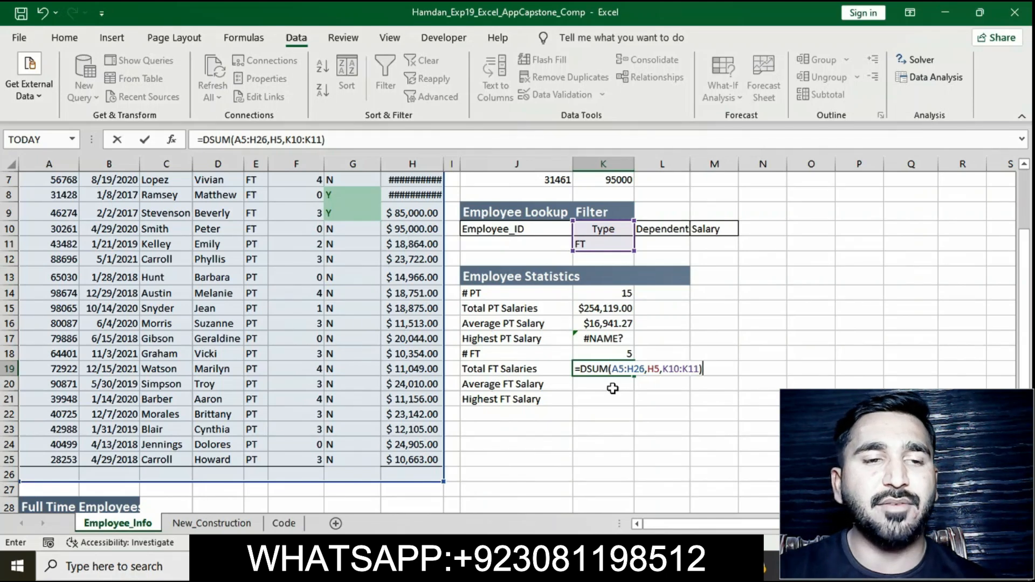
key("Return")
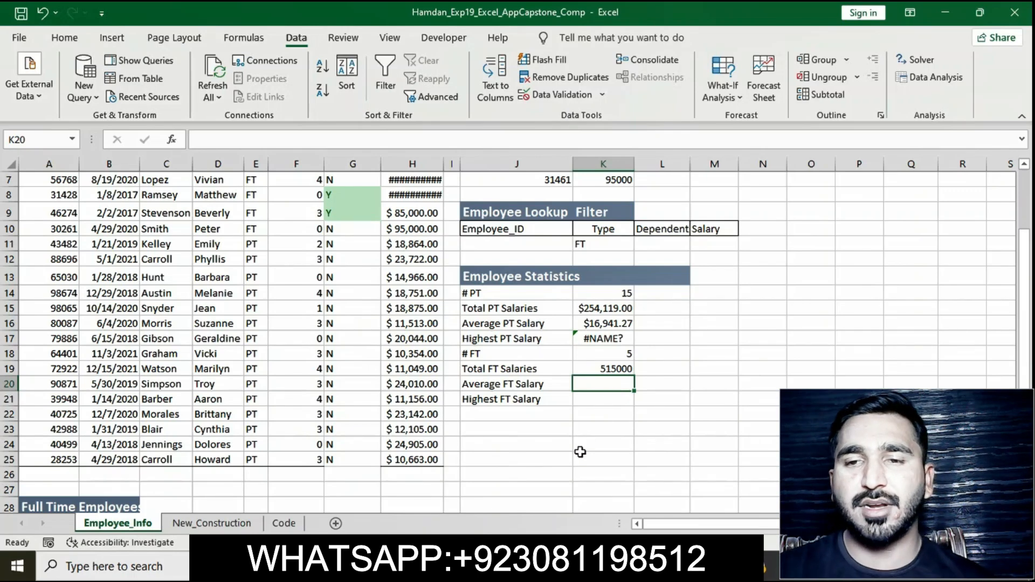
Step: Switch to the instructions document and remove the yellow highlight from the step 17 instruction text
left_click(549, 566)
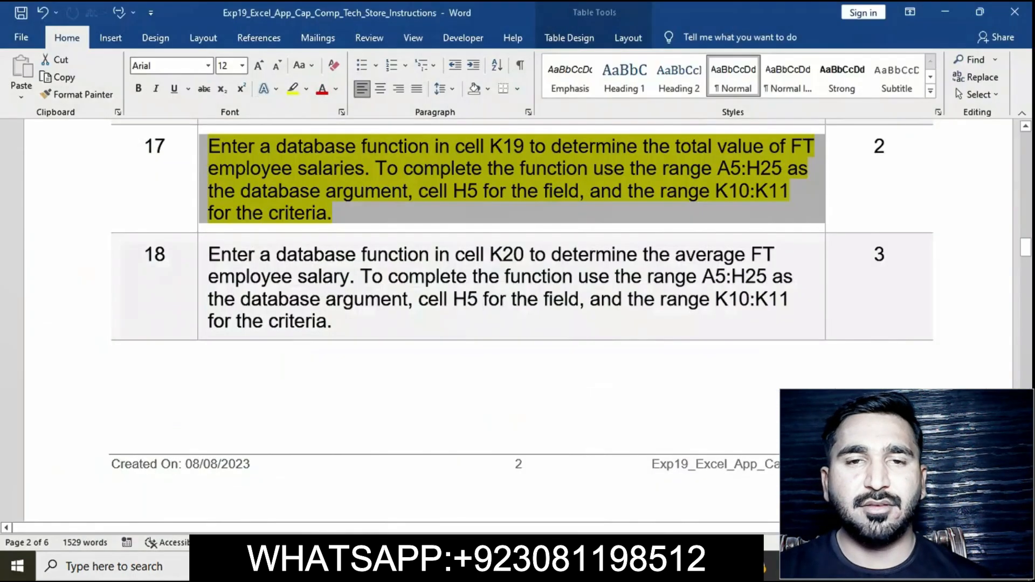
left_click(458, 214)
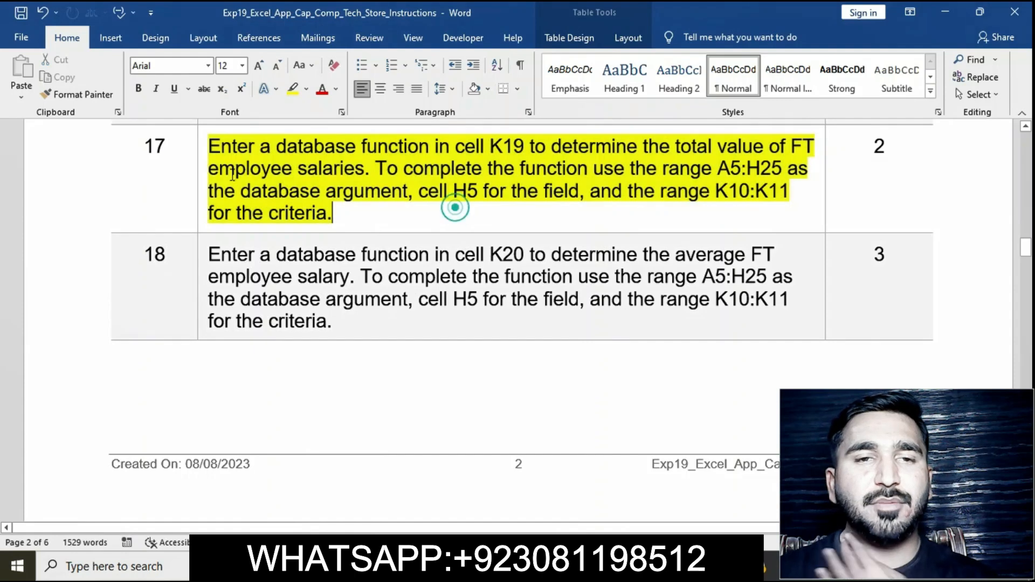
left_click(203, 150)
left_click(263, 128)
left_click(330, 217)
scroll(329, 216, "down", 3)
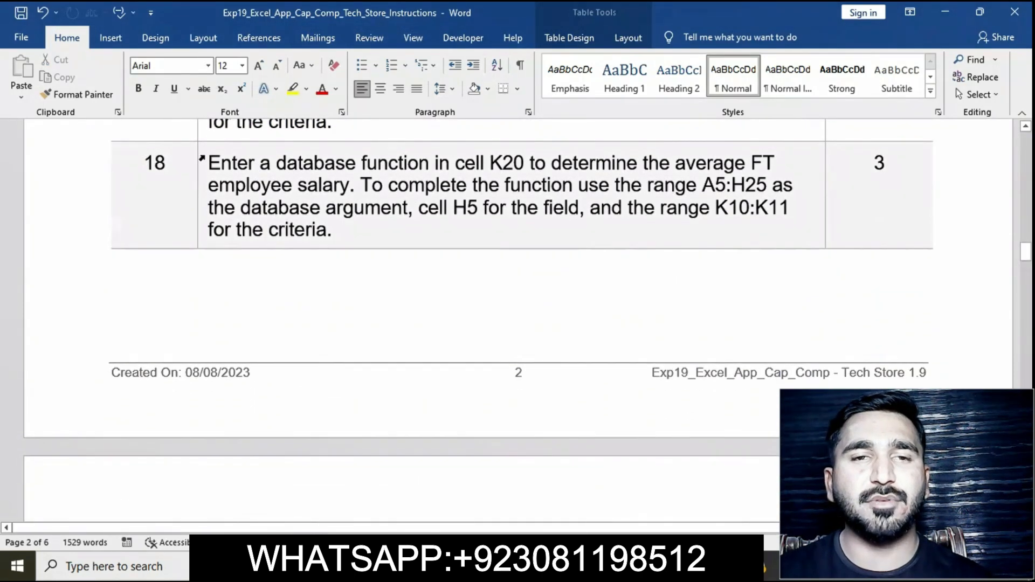
Step: Highlight the step 18 instruction text in yellow in the instructions document
left_click(204, 163)
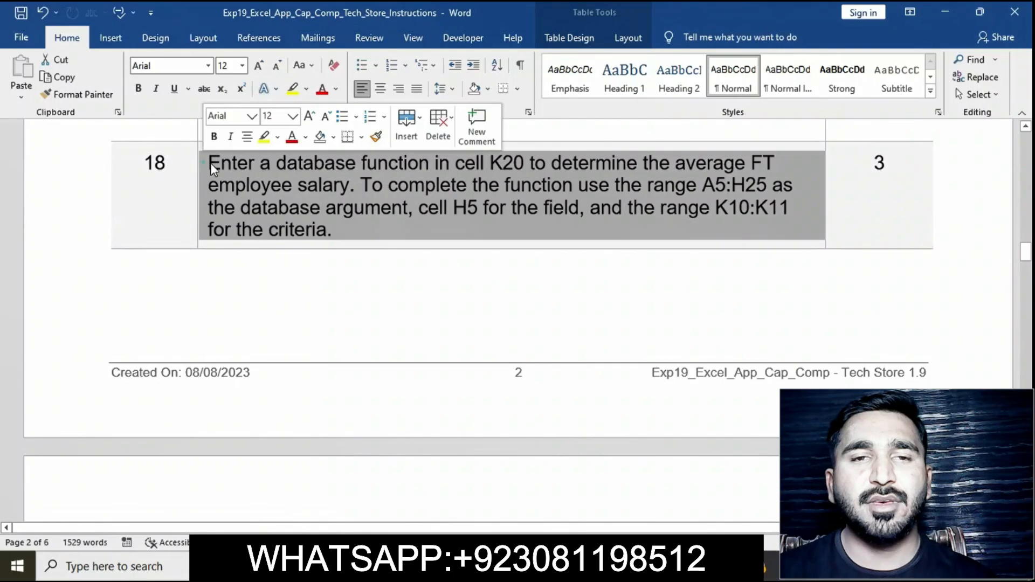
left_click(263, 138)
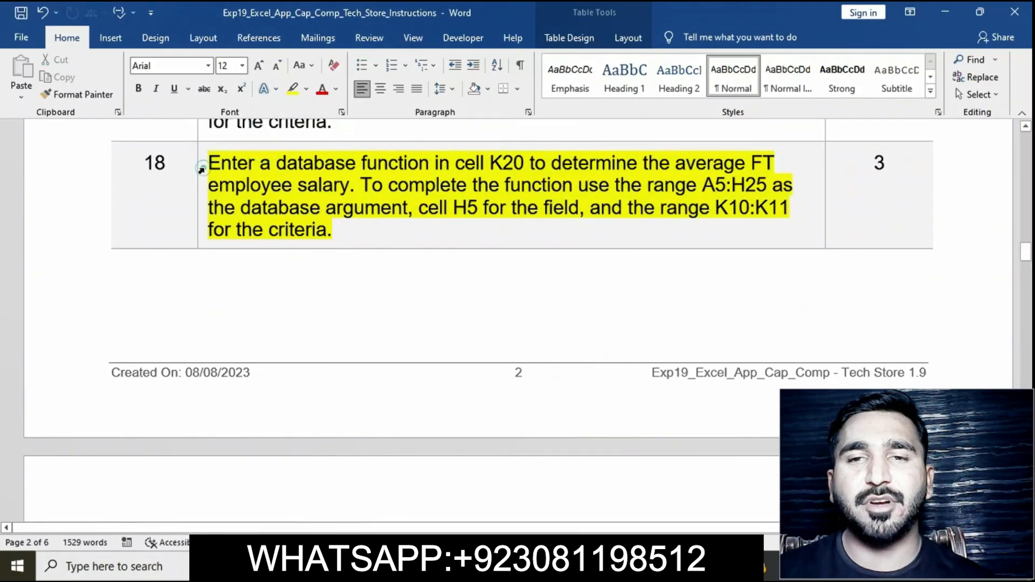
left_click(201, 170)
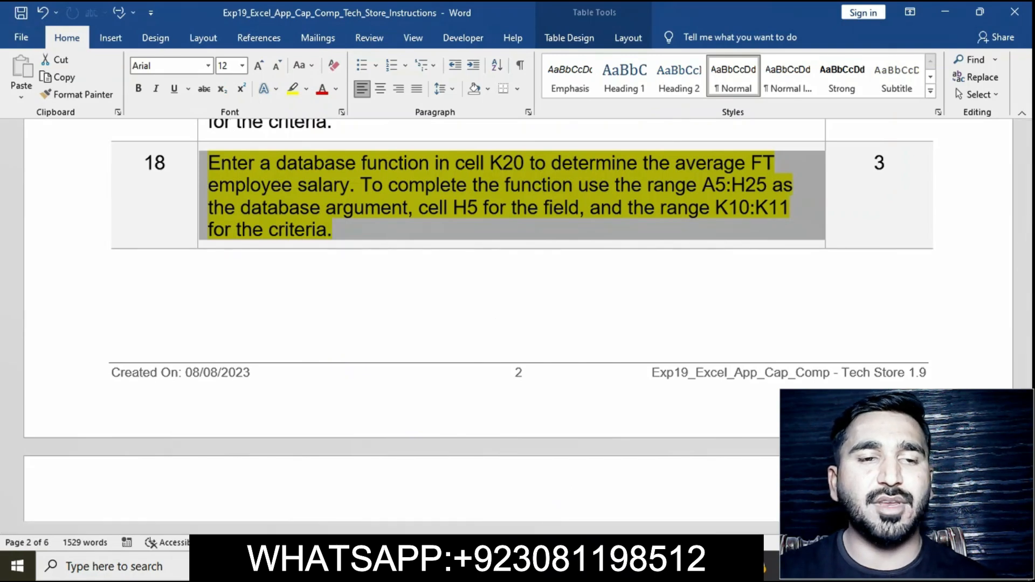
Step: Switch to Excel and enter a DAVERAGE function in K20 using database A5:H26, field H5 and criteria K10:K11
left_click(587, 566)
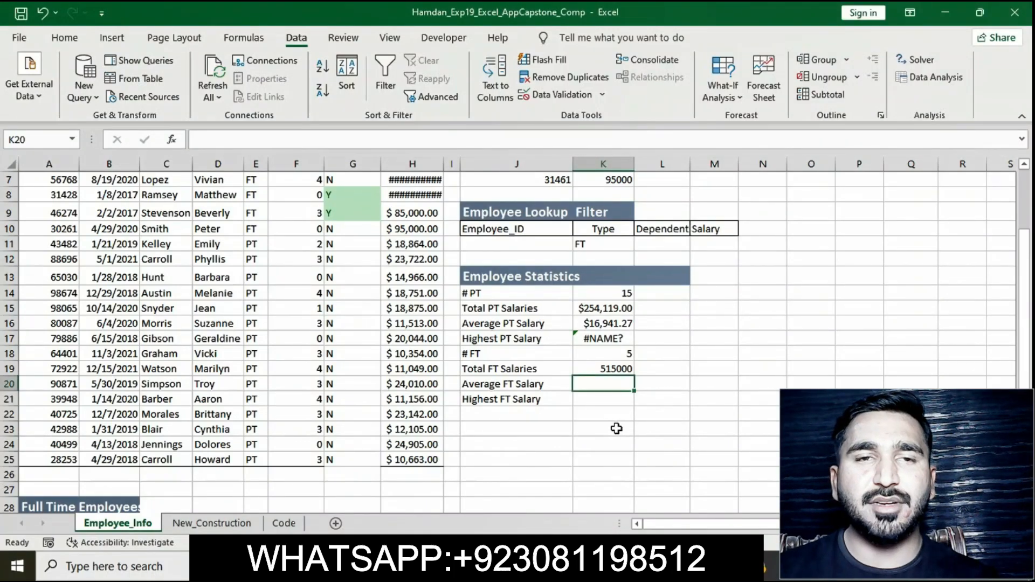
key("F2")
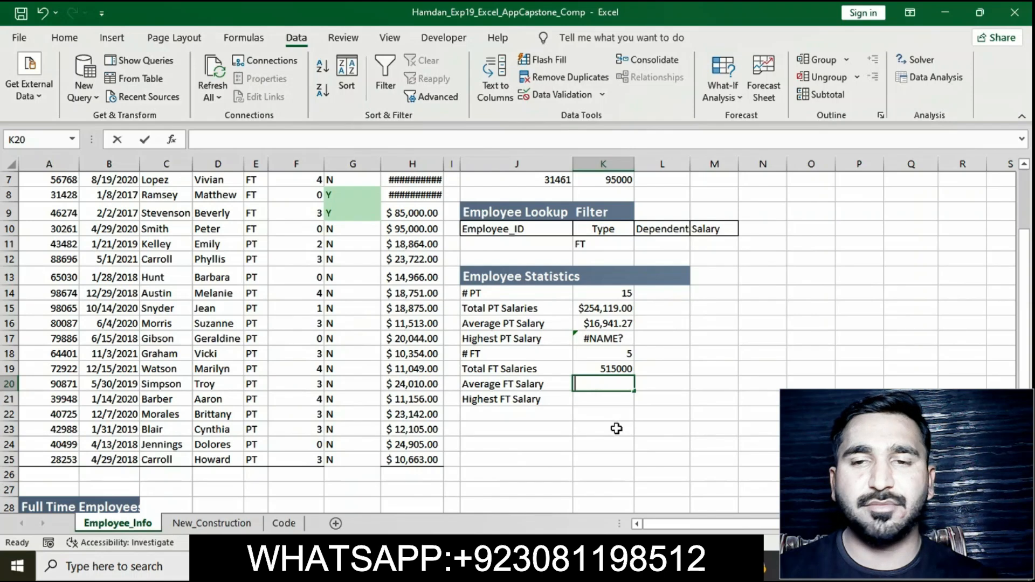
type("=")
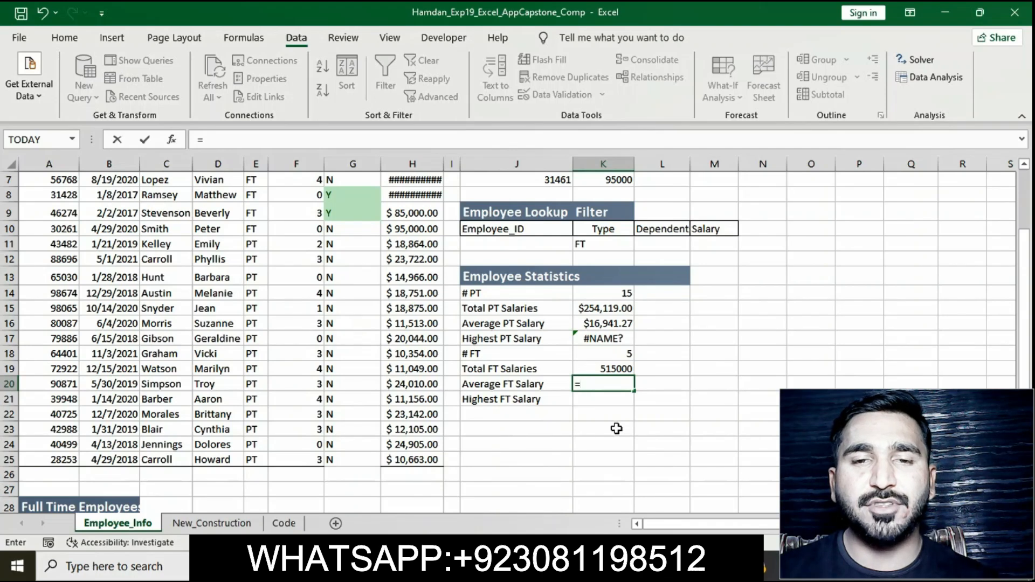
type("DAVERAGE(")
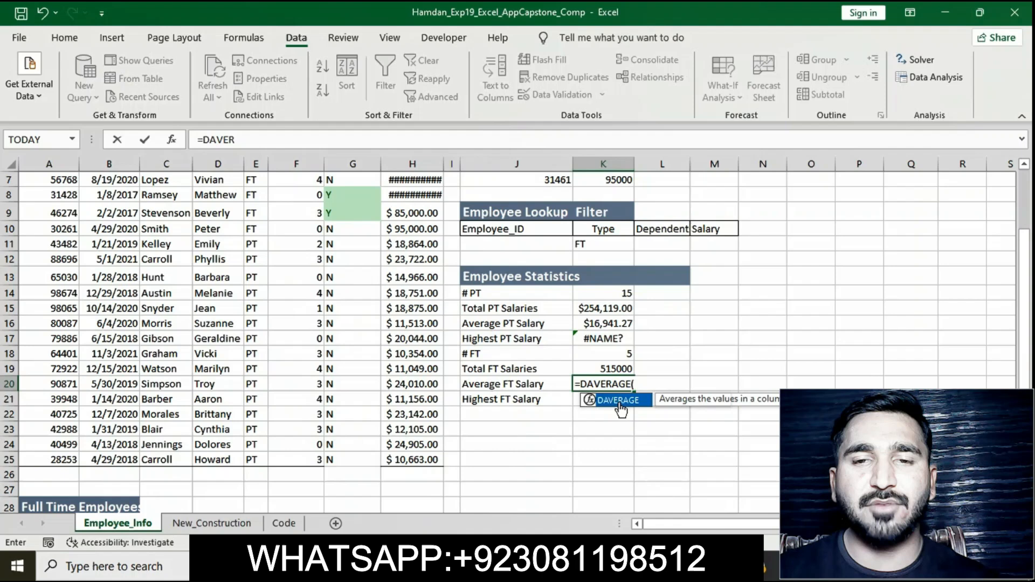
double_click(620, 401)
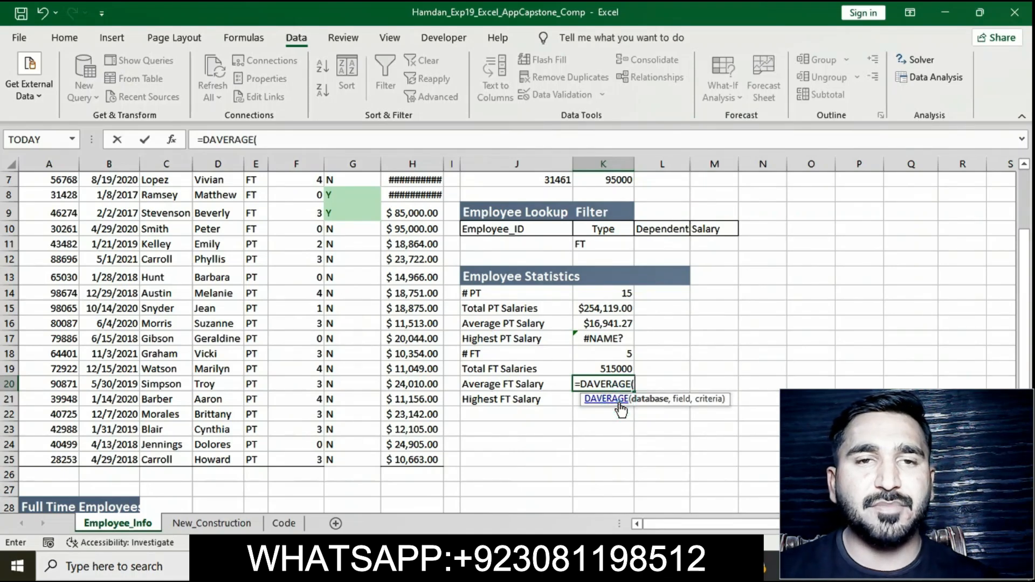
type("A5")
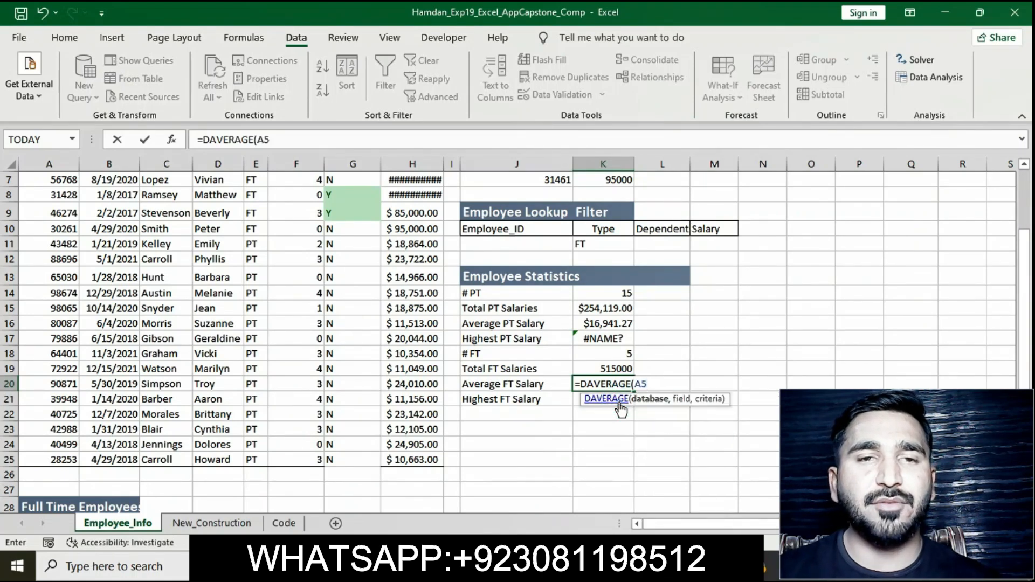
type(":")
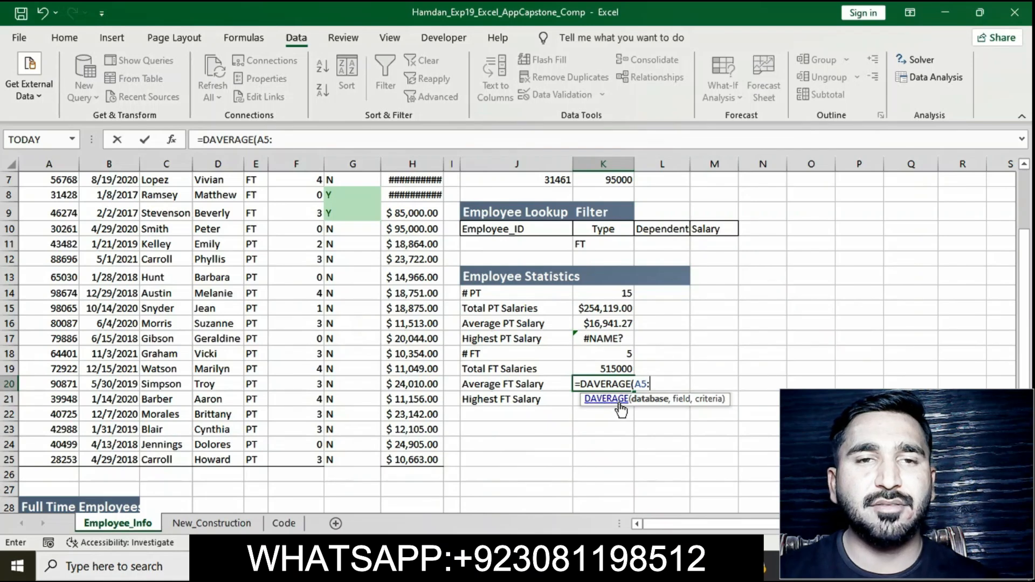
type("H2")
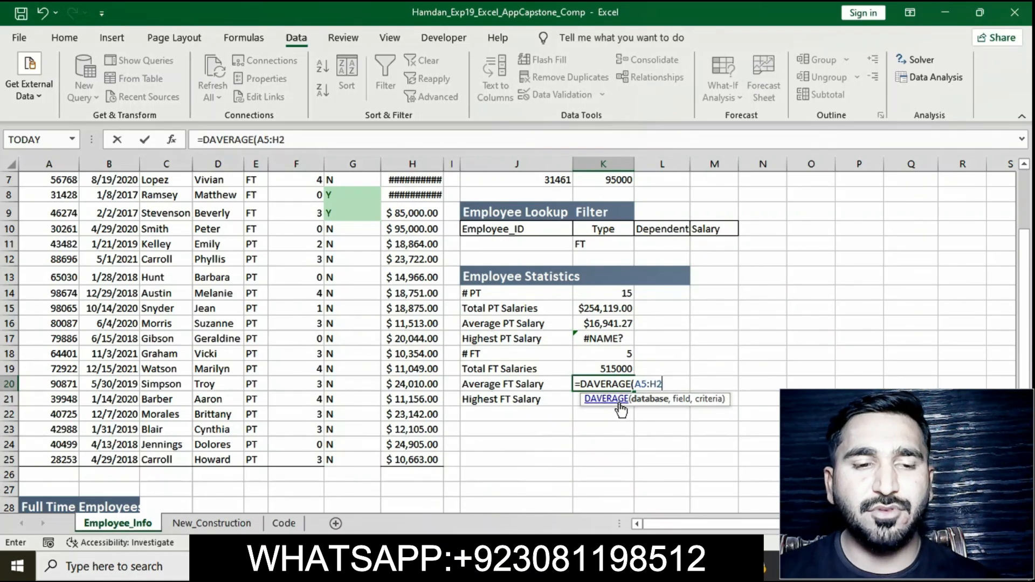
type("6")
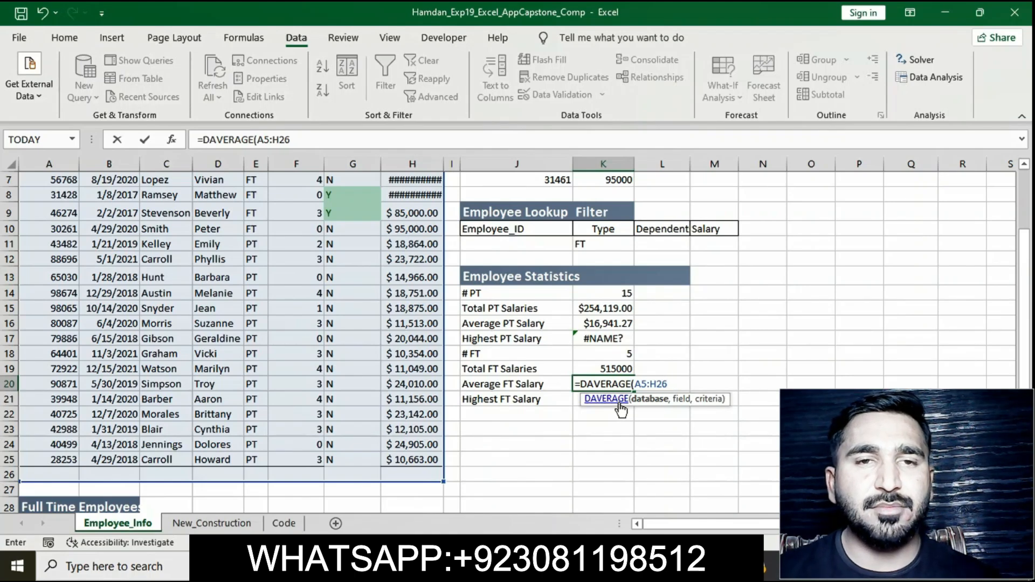
type(",")
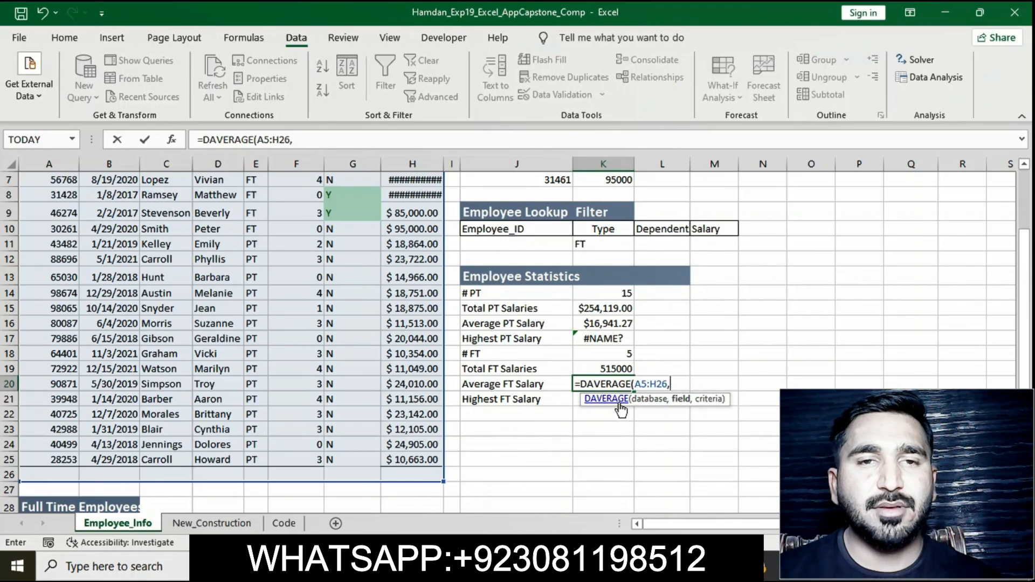
type("H5")
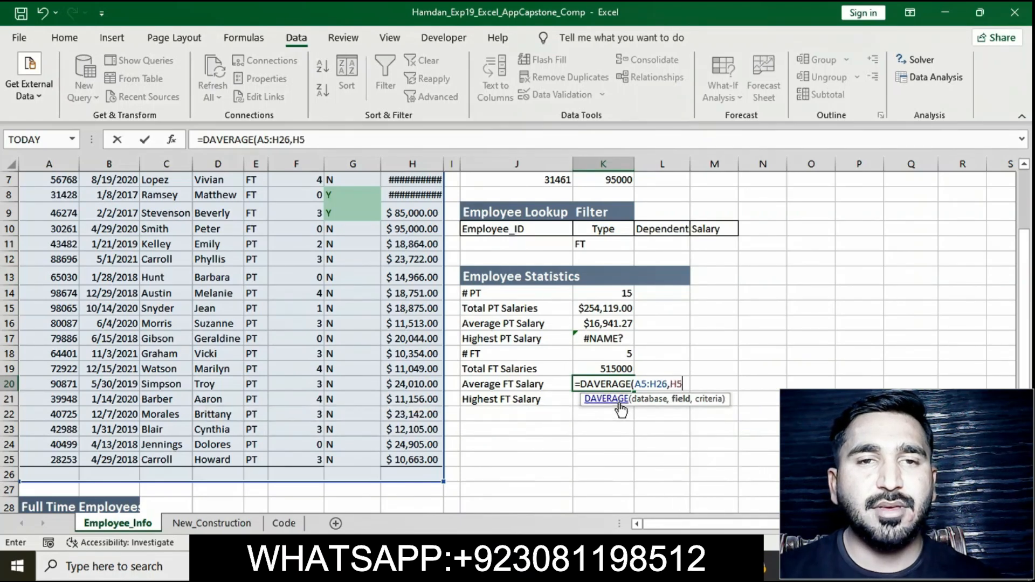
type(",K10")
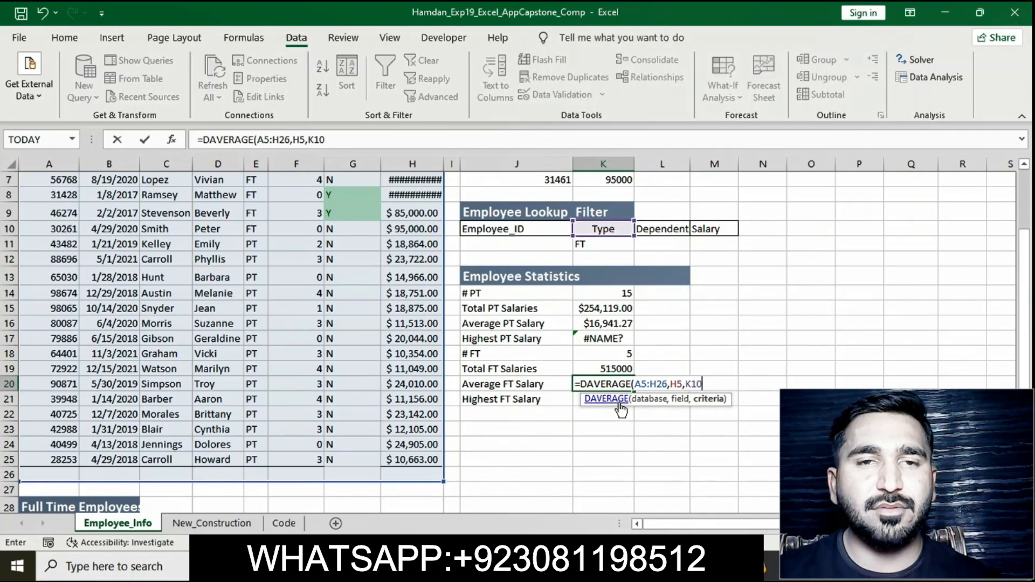
type(":")
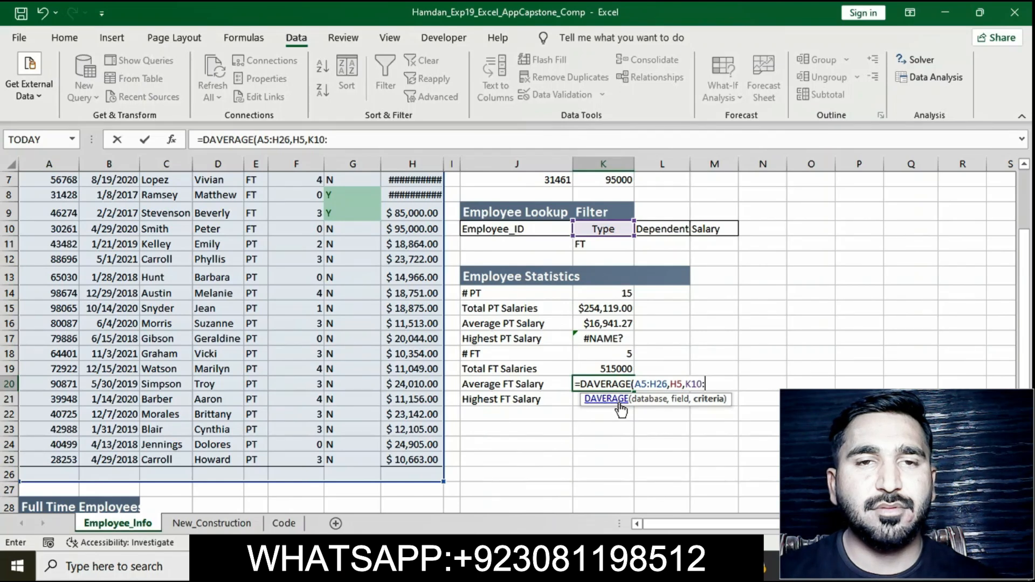
type("K11")
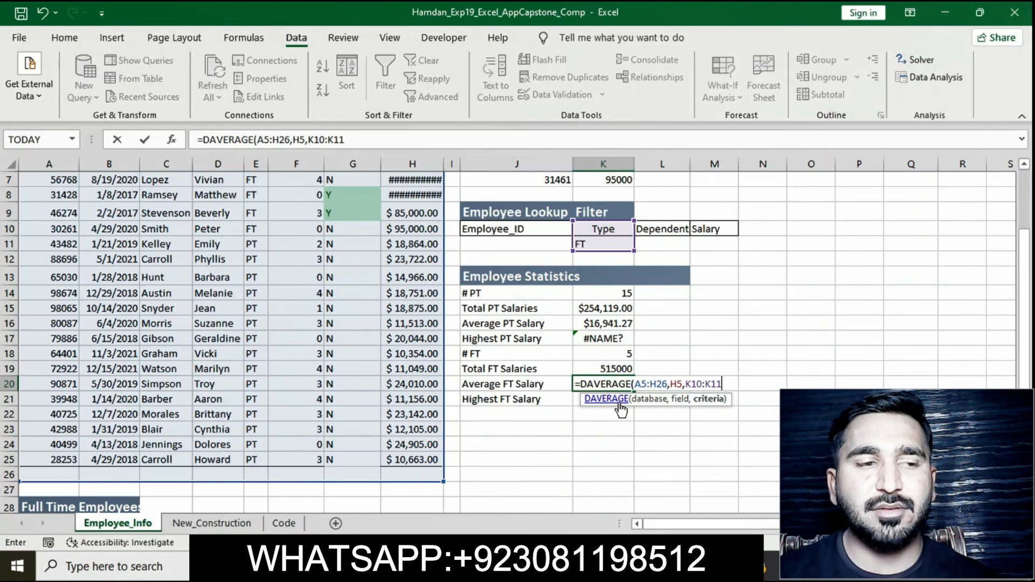
type(")")
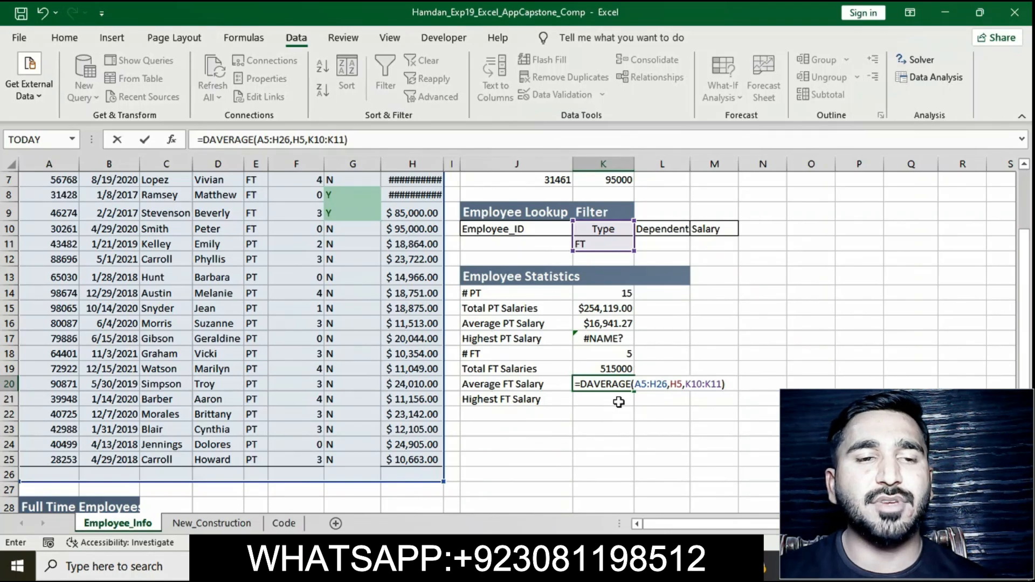
key("Return")
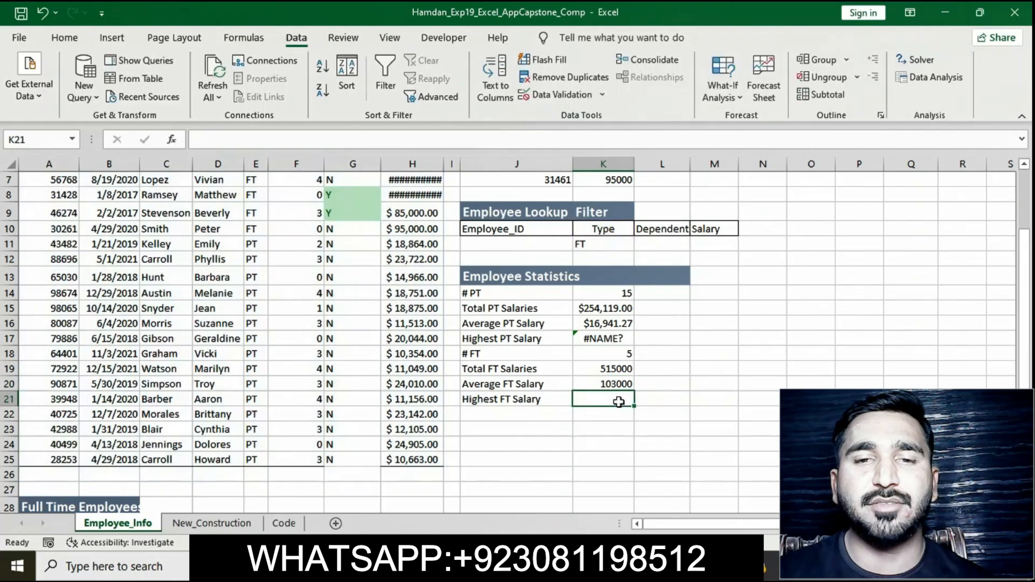
Step: Switch to the instructions document and remove the yellow highlight from the step 18 instruction text
key("alt+Tab")
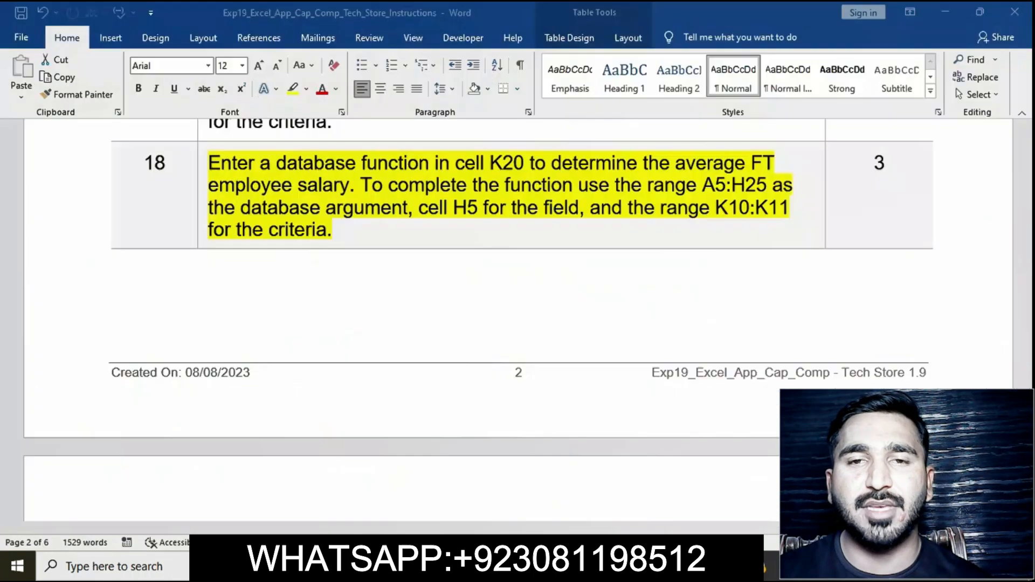
left_click(534, 186)
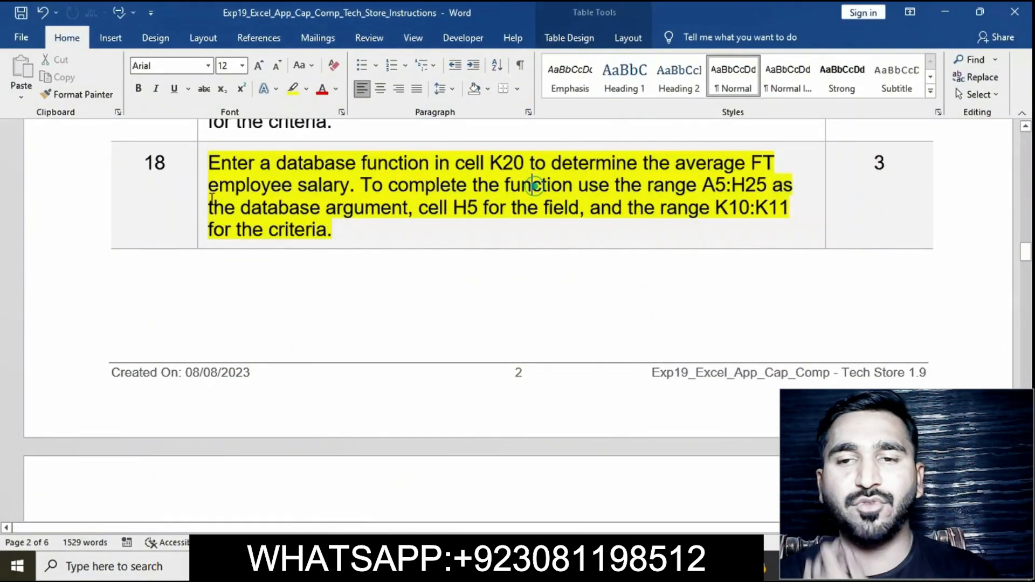
left_click(199, 171)
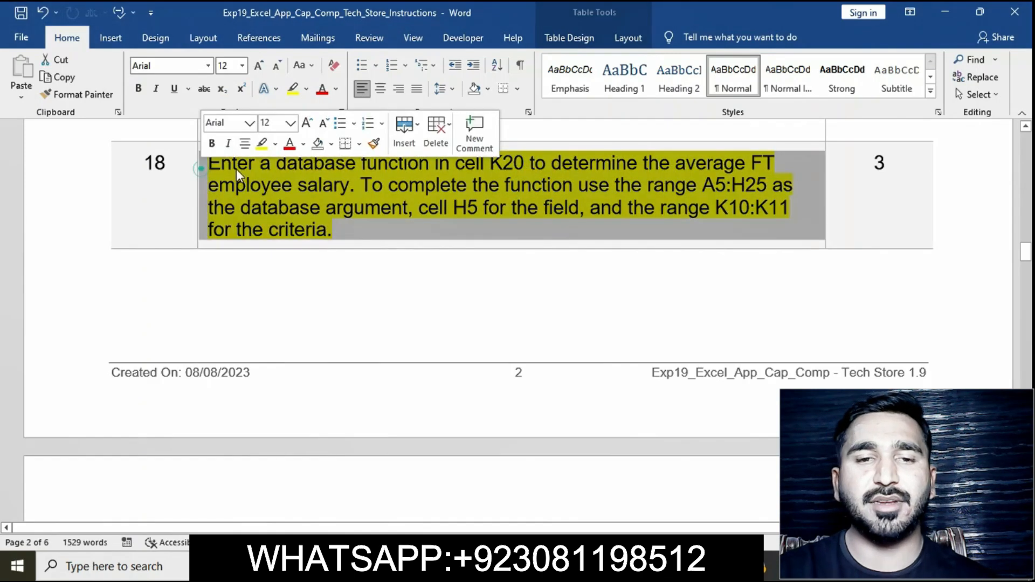
left_click(262, 146)
Step: Highlight the step 19 instruction text in yellow in the instructions document
scroll(353, 268, "down", 6)
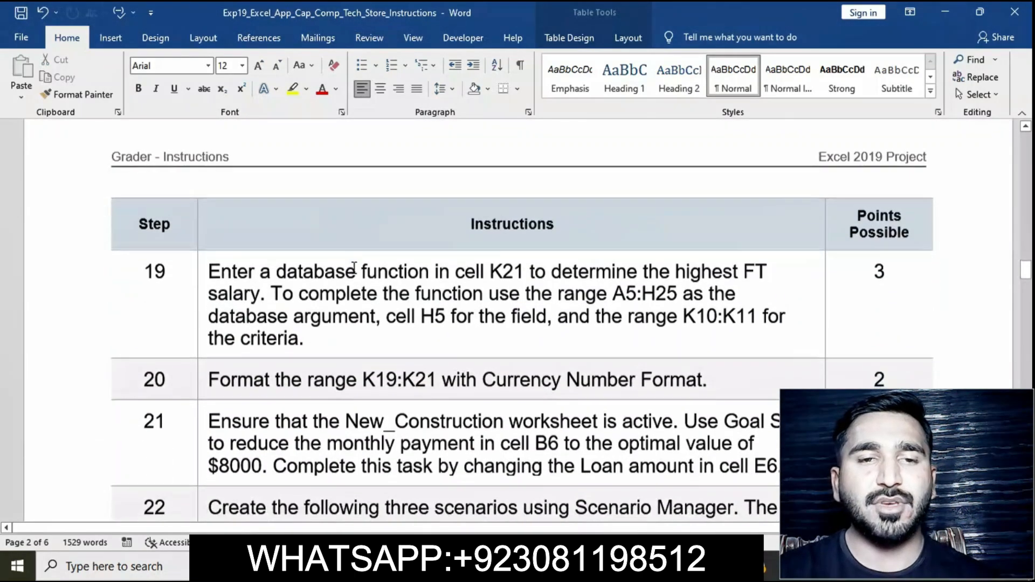
left_click(202, 269)
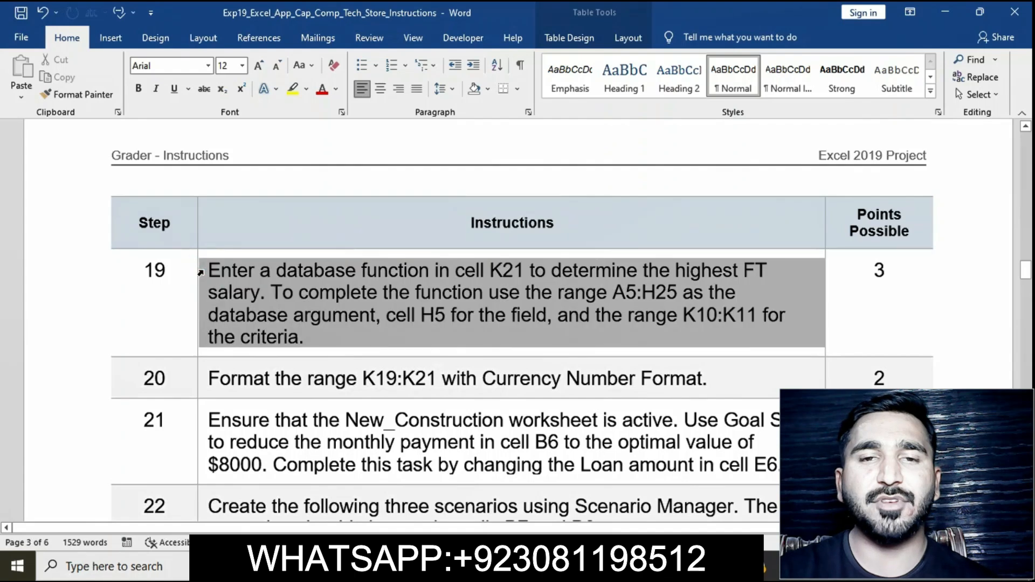
left_click(263, 247)
scroll(216, 162, "down", 3)
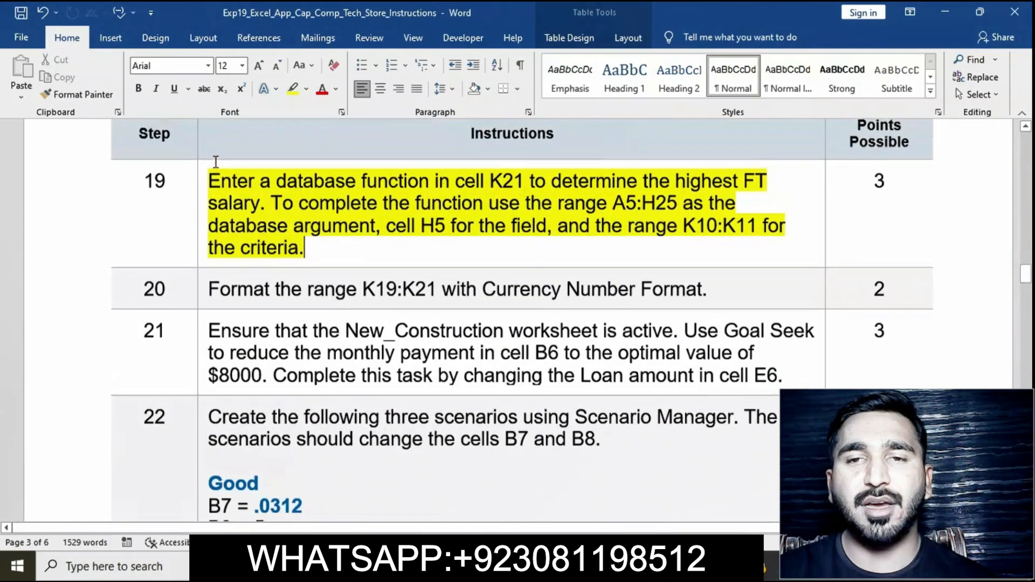
left_click(204, 183)
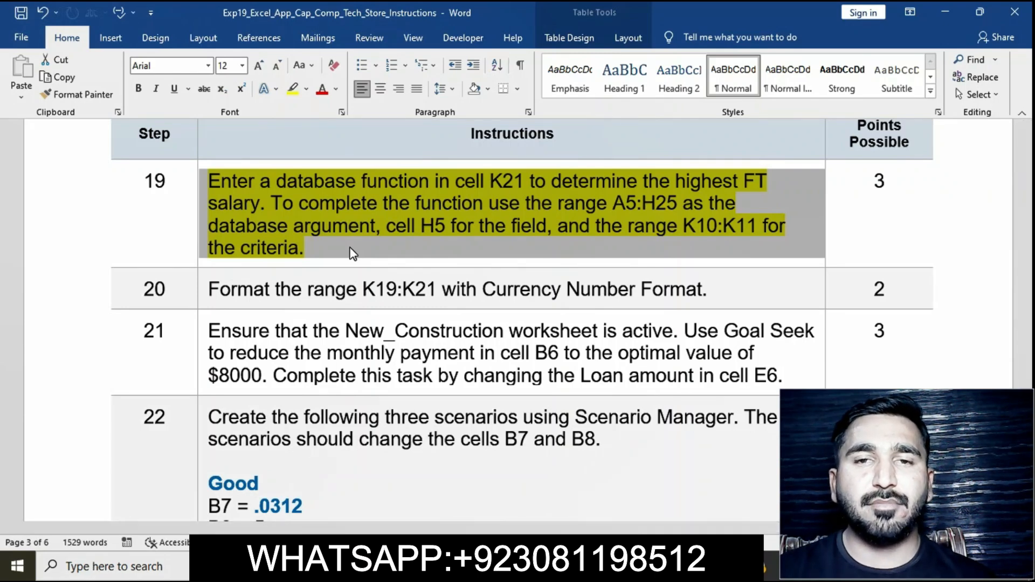
Step: Switch to Excel and enter a DMAX function in K21 using database A5:H26, field H5 and criteria K10:K11
left_click(582, 565)
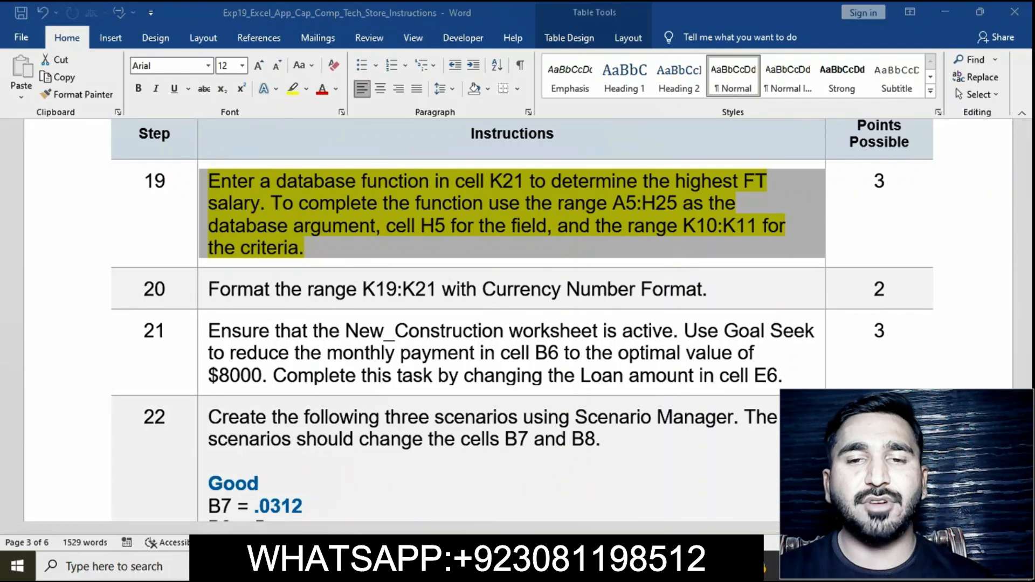
type("=")
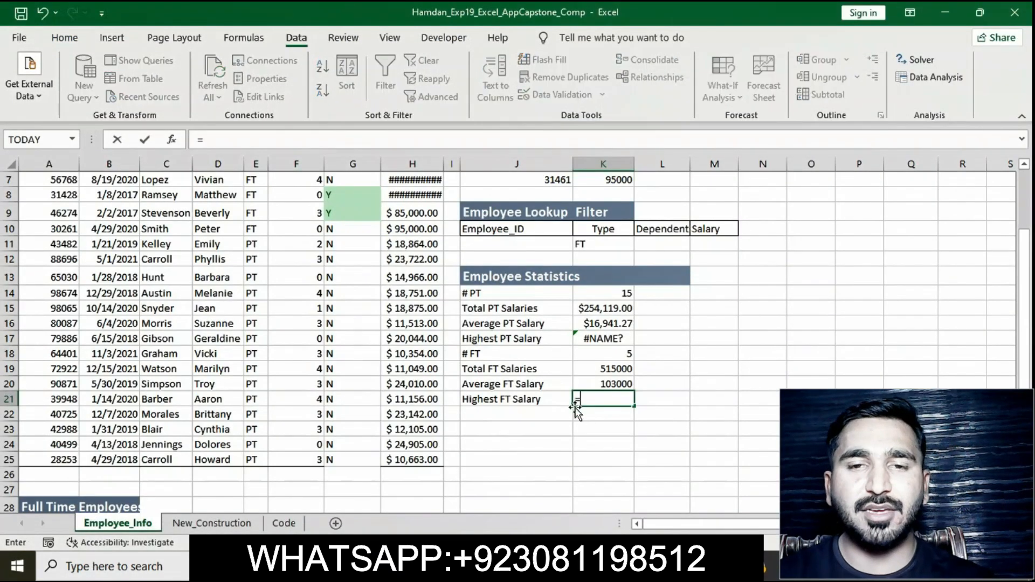
type("D")
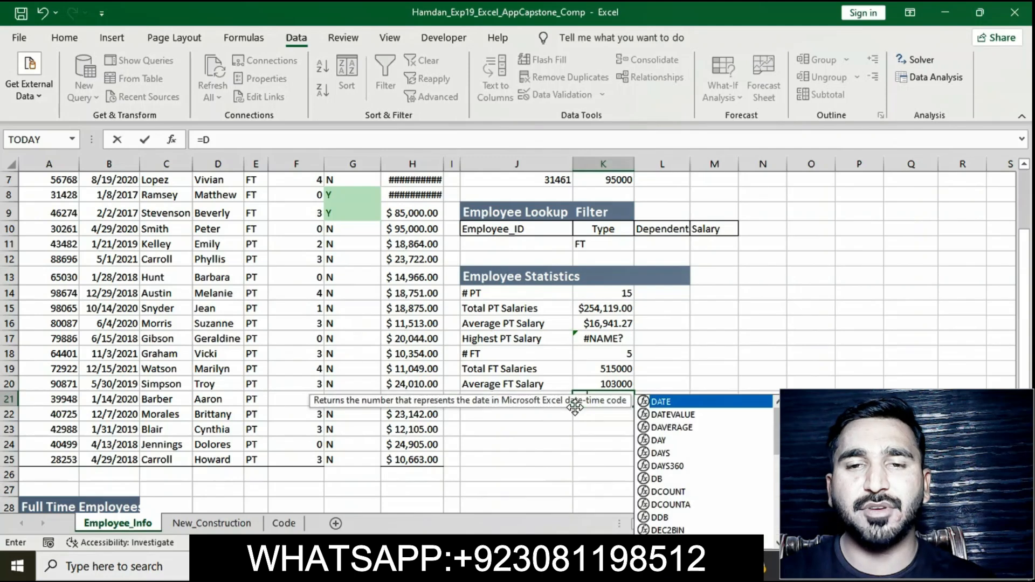
type("MAX")
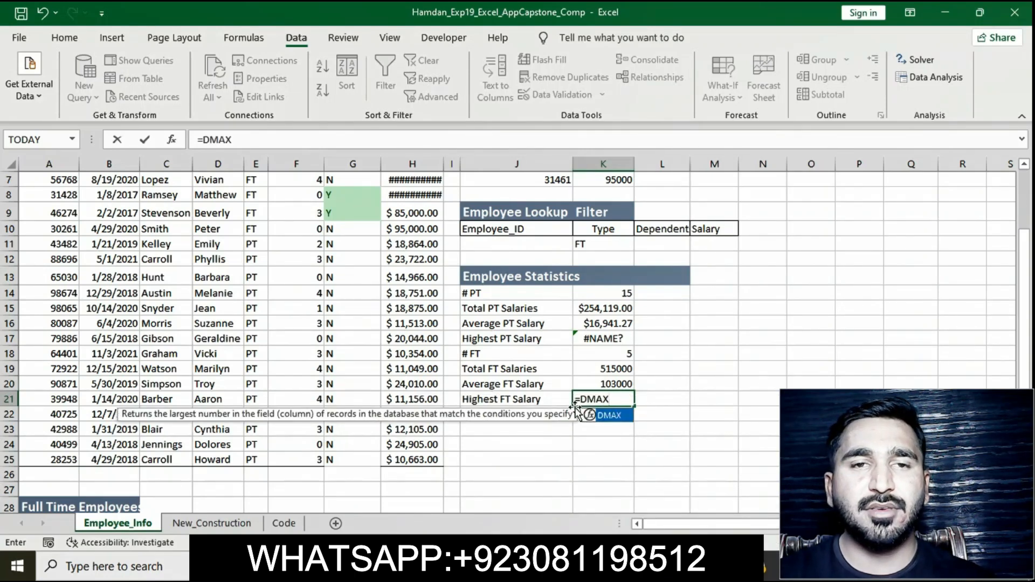
double_click(609, 414)
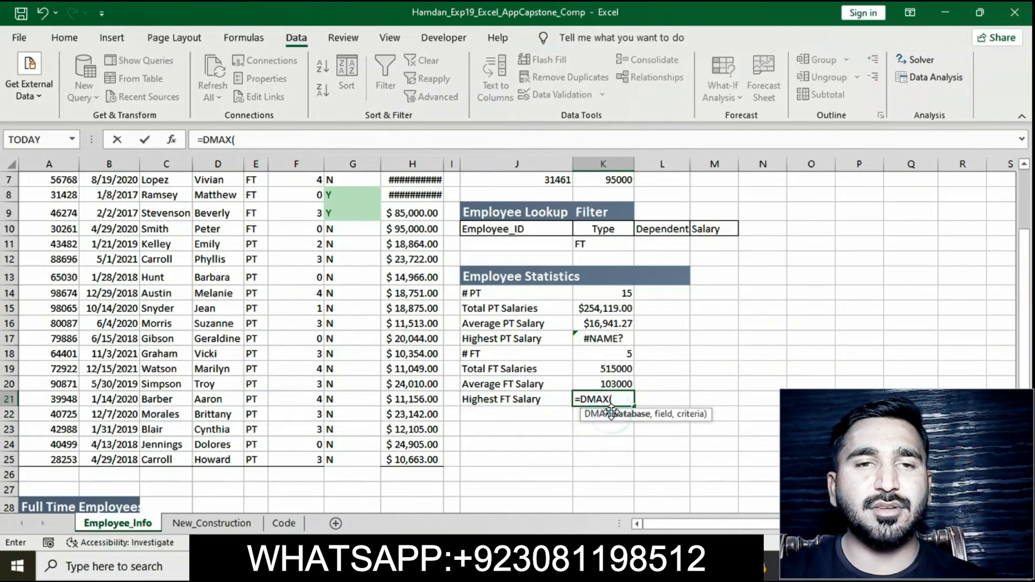
type("A5")
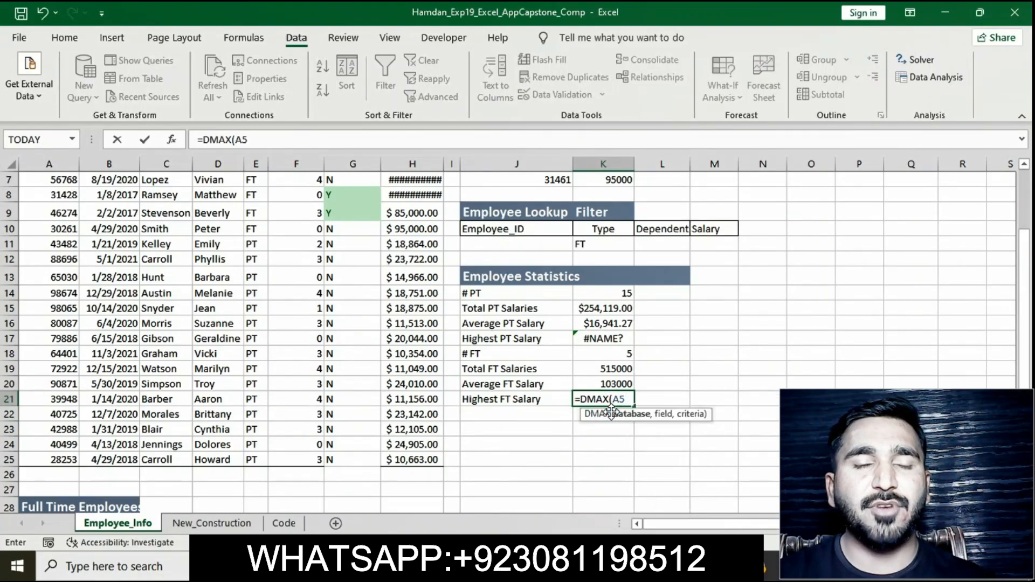
type(":H26")
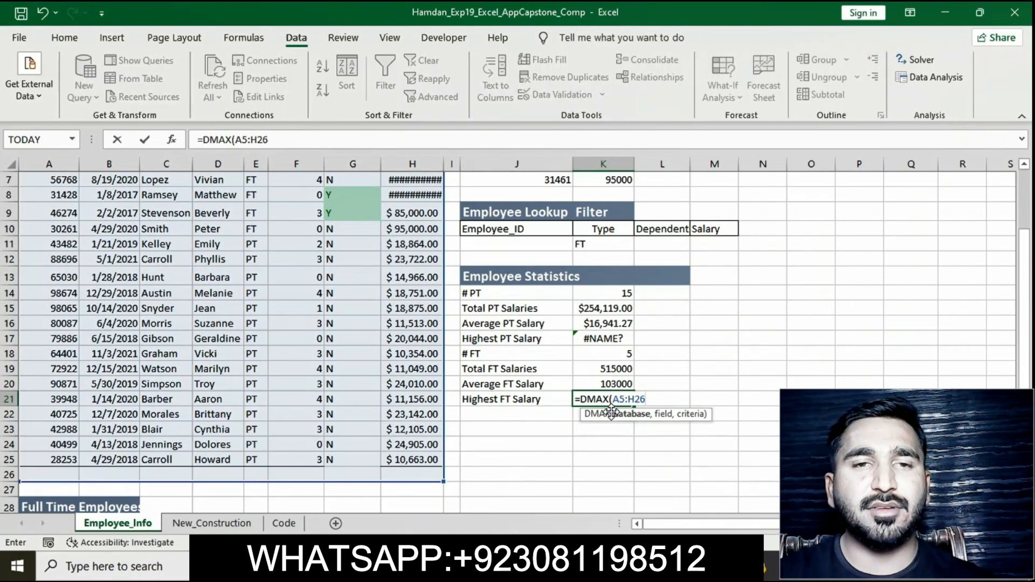
type(",H5")
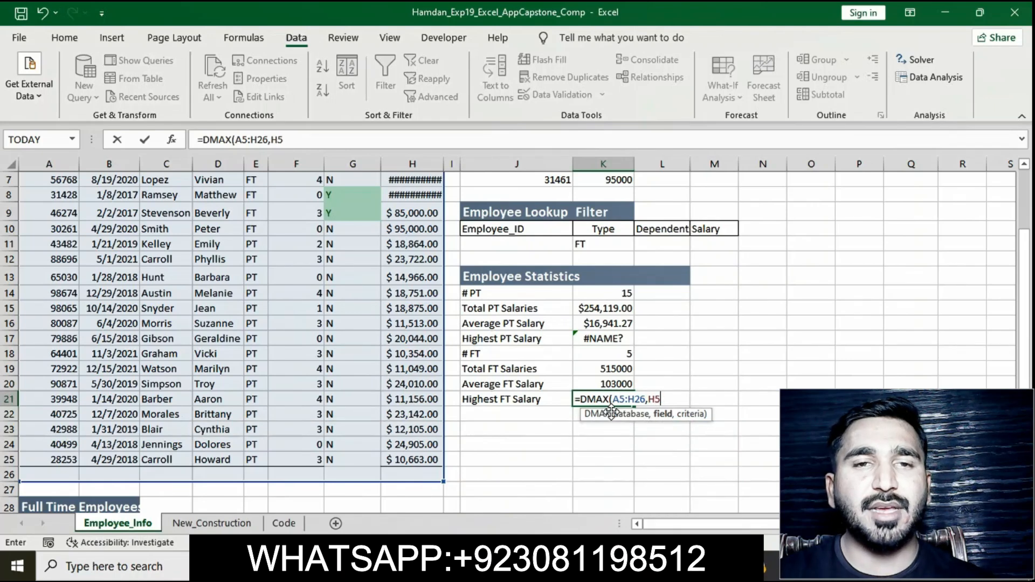
type(",K10")
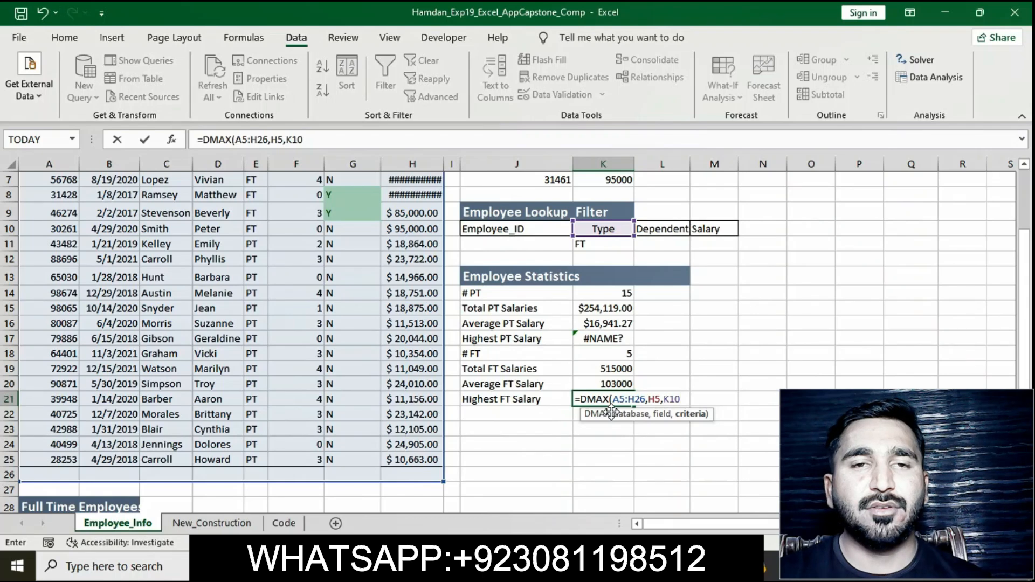
type(":K1")
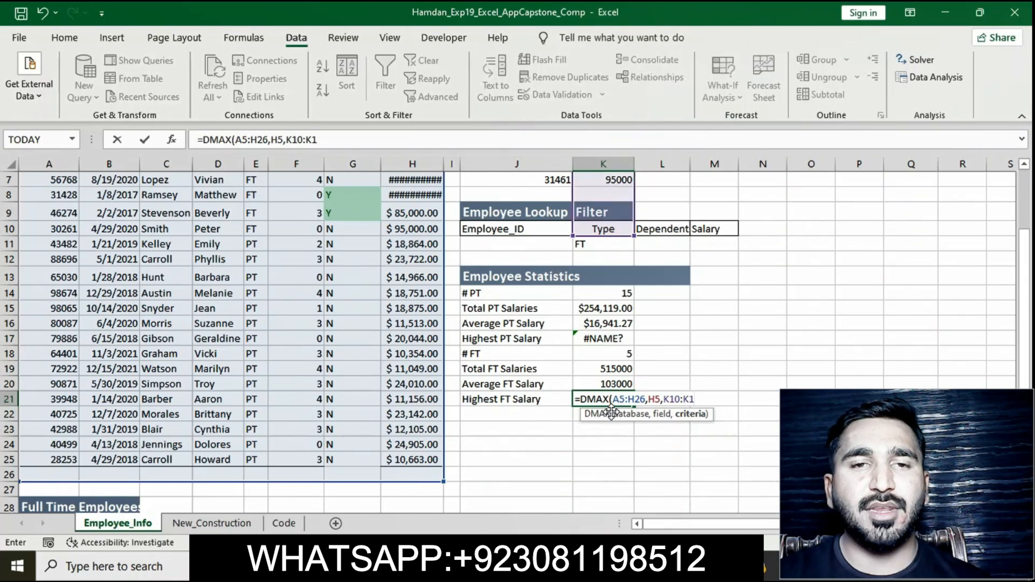
type("1")
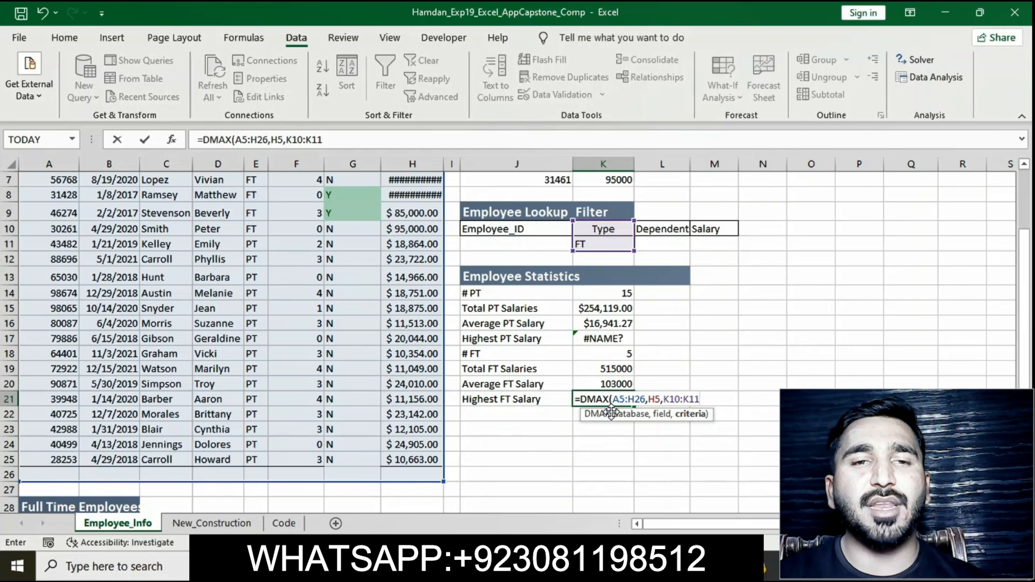
type(")")
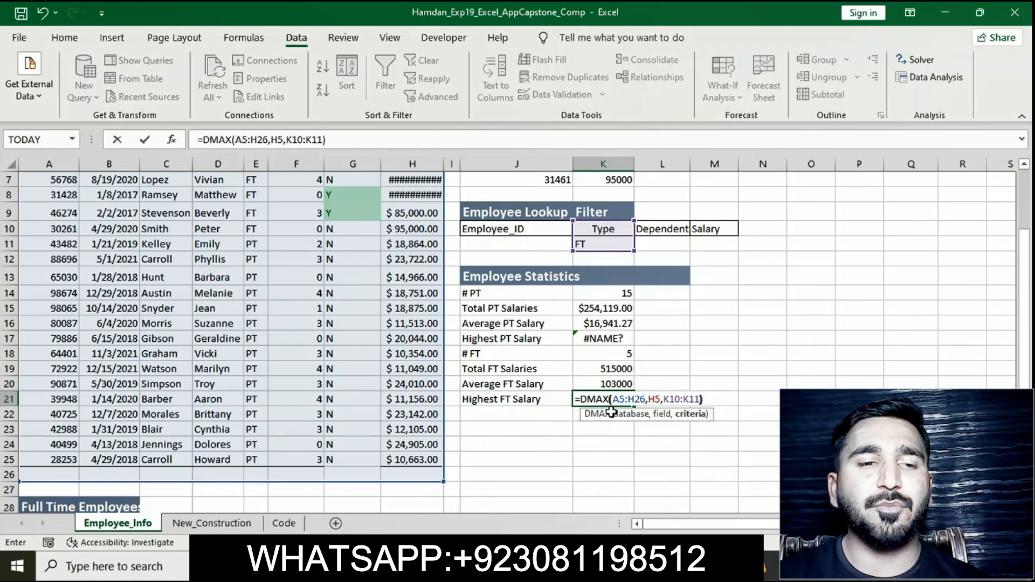
key("Return")
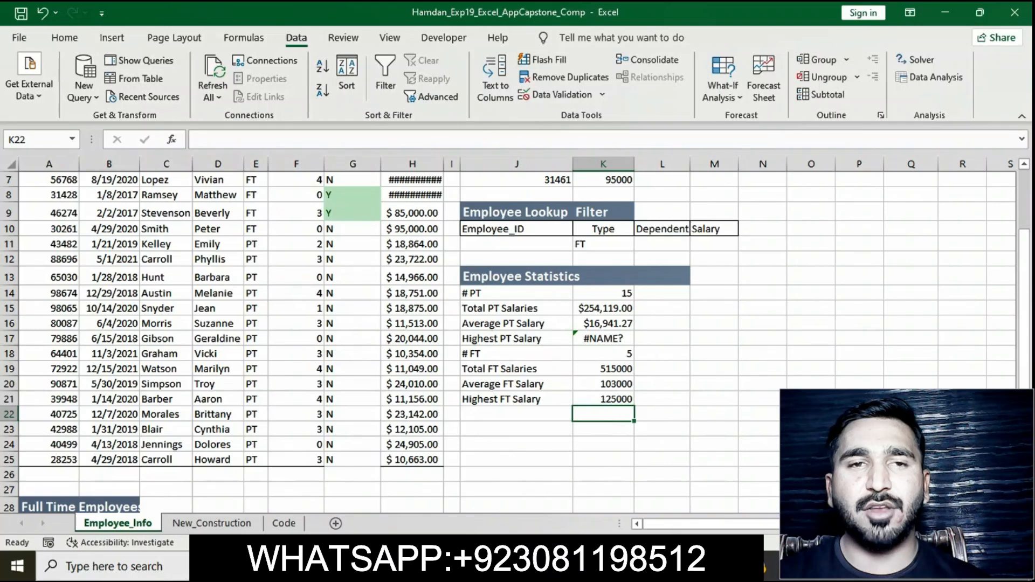
Step: Switch to the instructions document and remove the yellow highlight from the step 19 instruction text
key("alt+Tab")
left_click(474, 228)
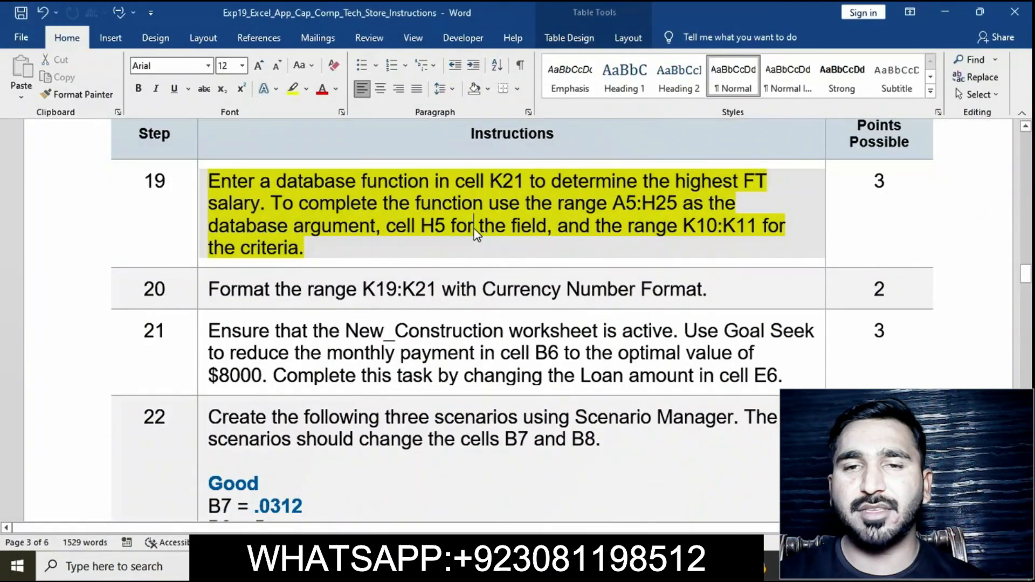
left_click(205, 186)
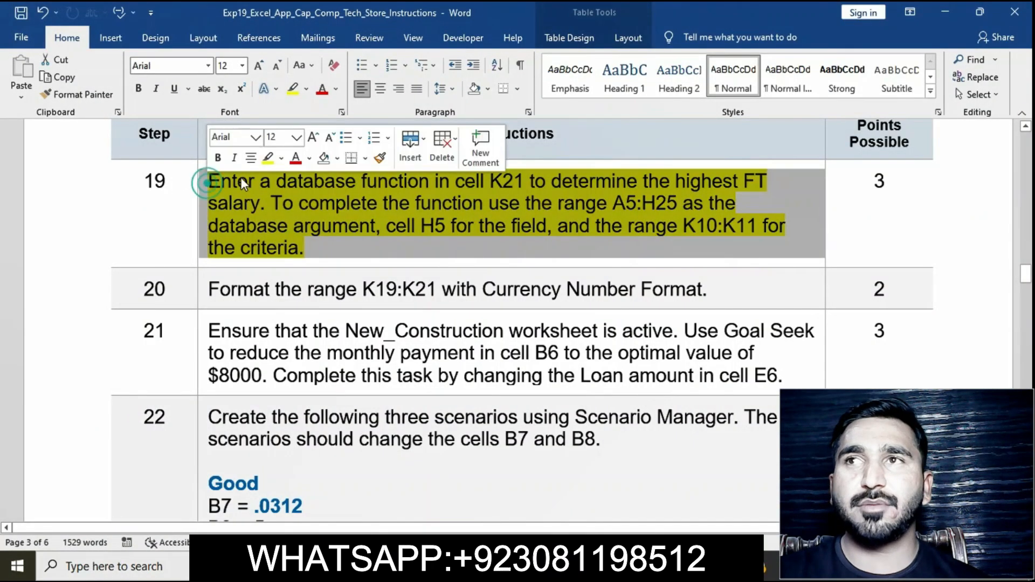
left_click(266, 162)
Step: Highlight the step 20 instruction text in yellow in the instructions document
scroll(341, 261, "down", 2)
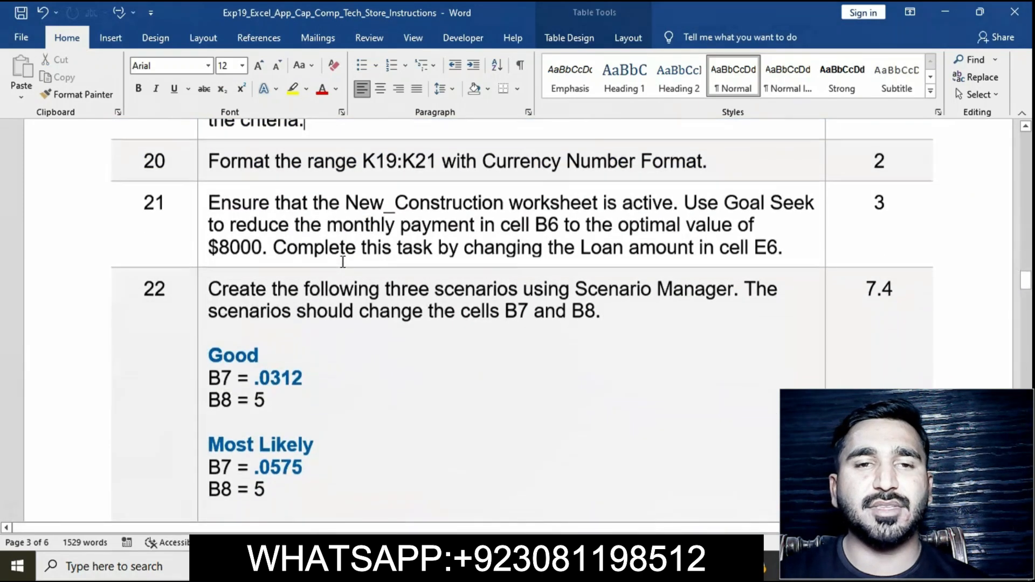
left_click(204, 163)
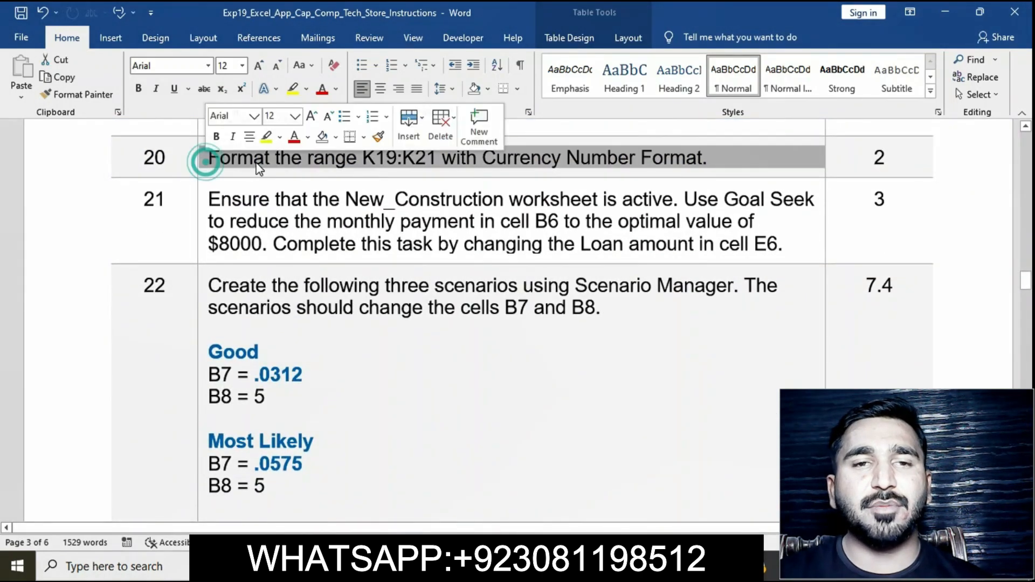
left_click(264, 138)
left_click(270, 185)
left_click(205, 160)
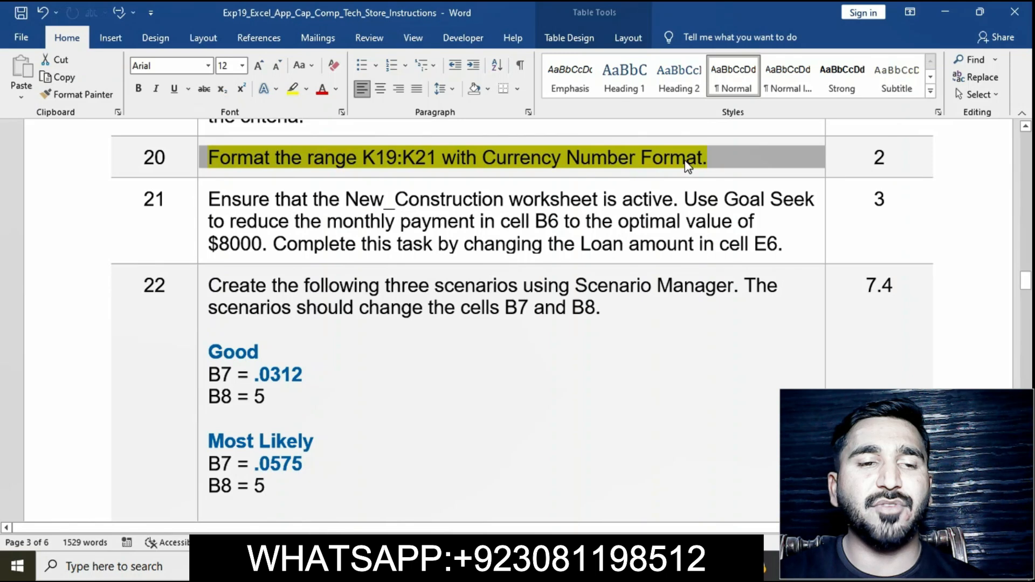
left_click(469, 157)
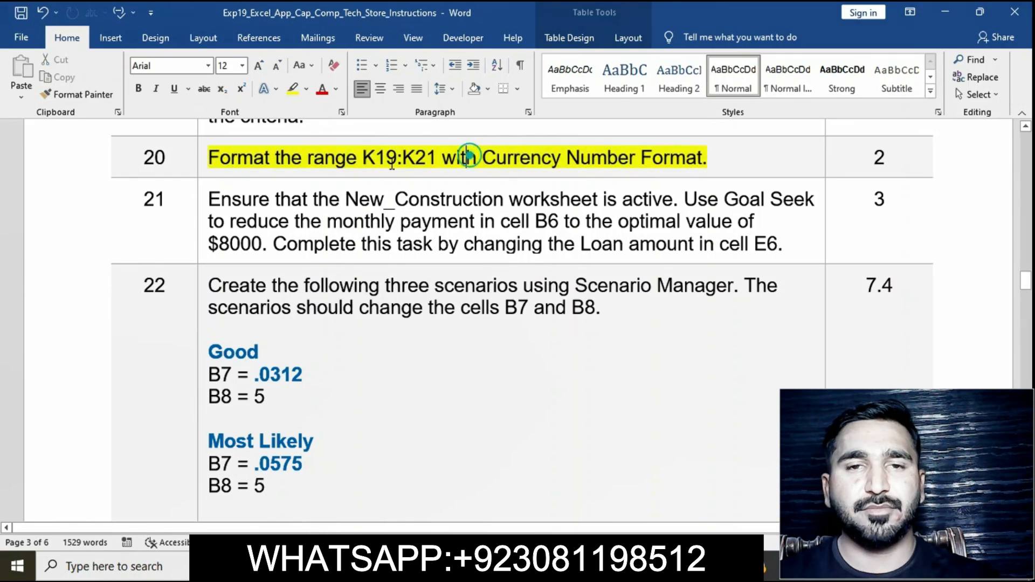
Step: Copy the range K19:K21 from the step 20 text, select that range in Excel, and apply the Currency number format
left_click_drag(365, 158, 441, 159)
key("ctrl+c")
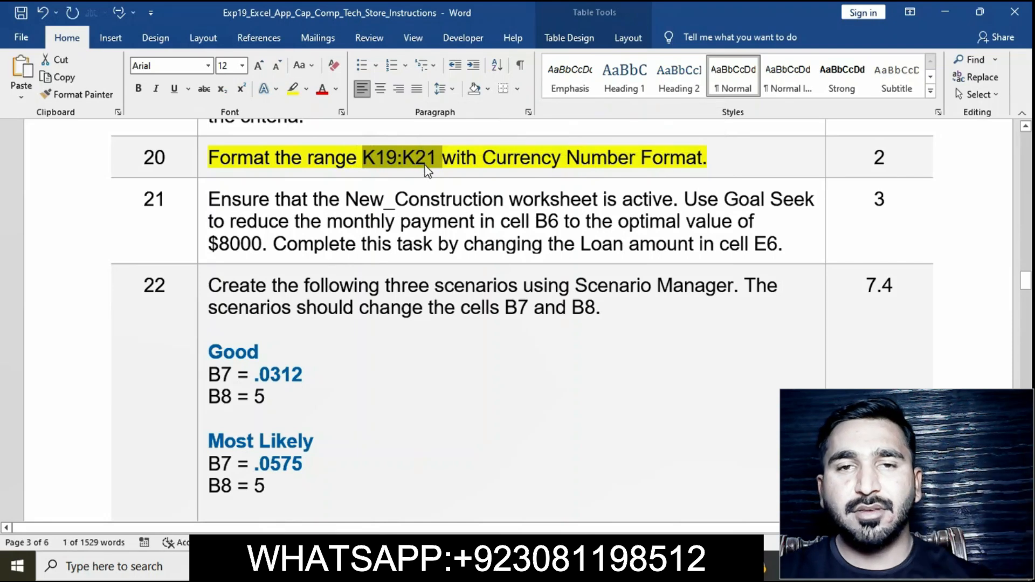
key("alt+Tab")
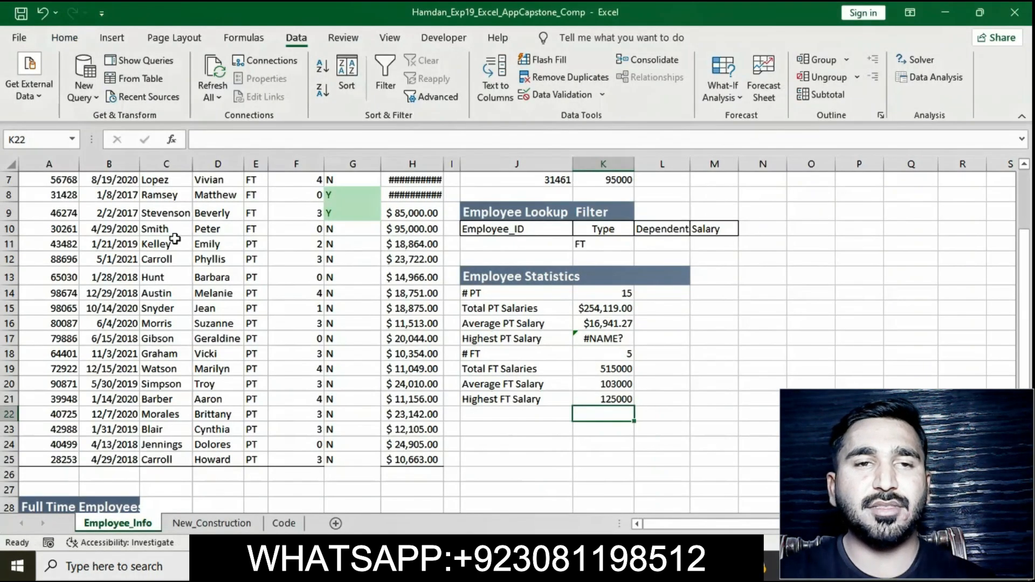
left_click(53, 144)
type("K19:K21")
key("Return")
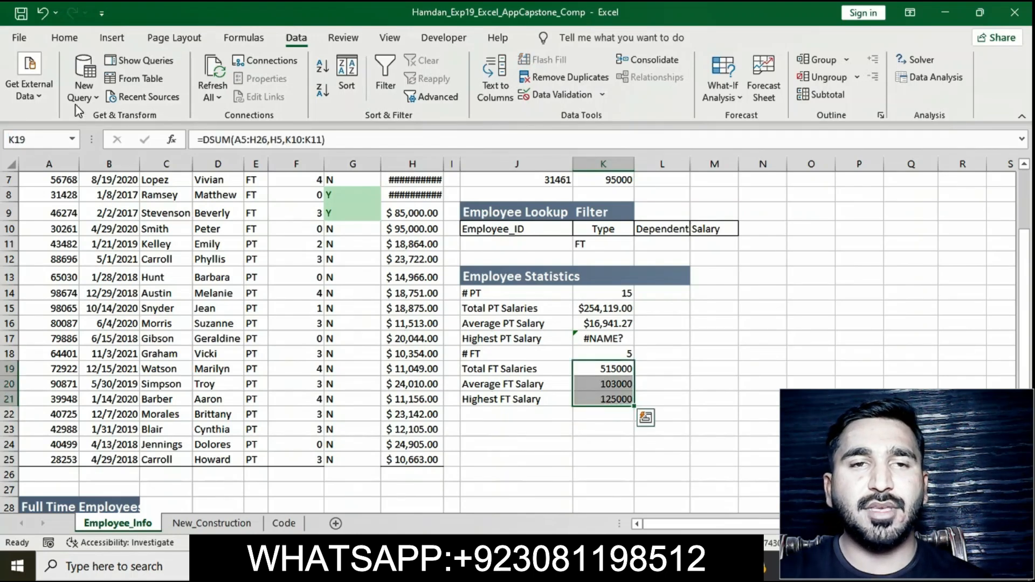
left_click(62, 38)
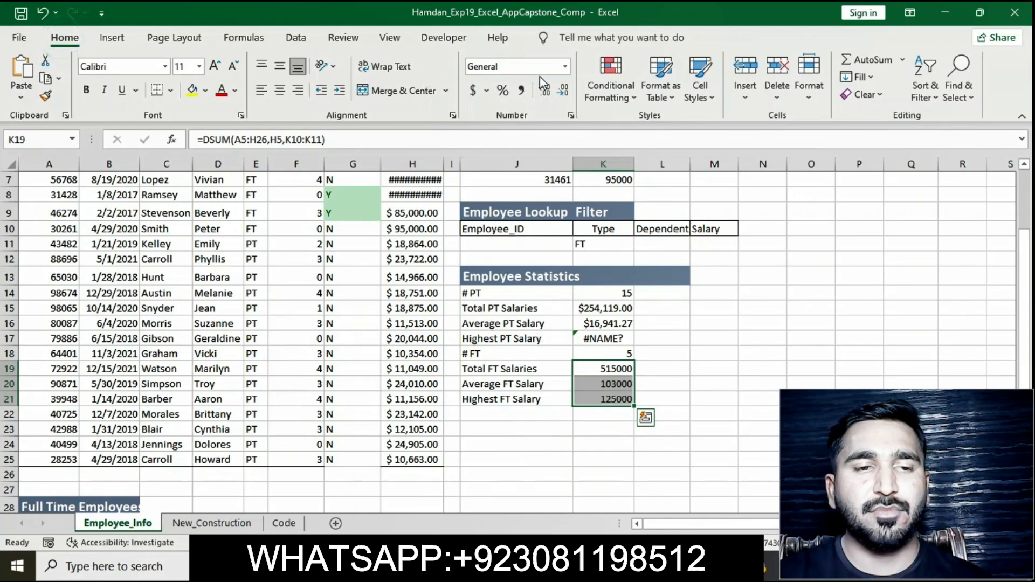
left_click(565, 67)
left_click(556, 170)
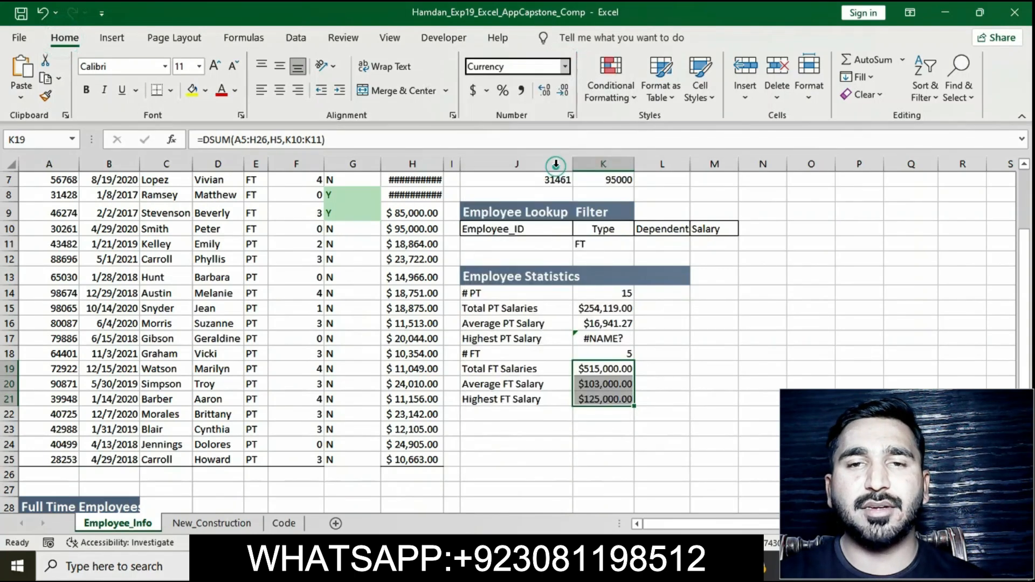
left_click(701, 385)
Step: Switch to the instructions document and remove the yellow highlight from the step 20 instruction text
key("alt+Tab")
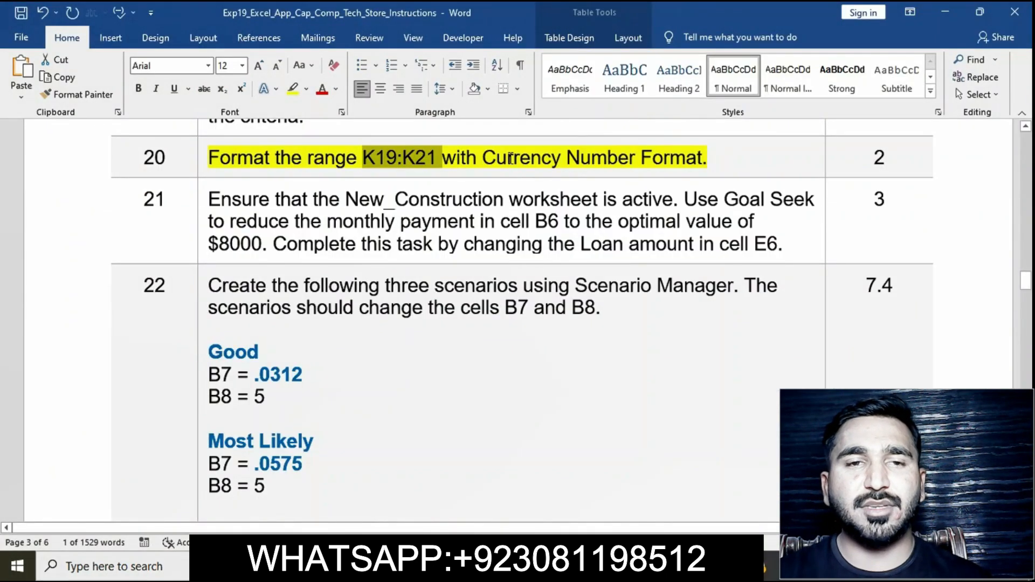
left_click(508, 158)
left_click(205, 160)
left_click(263, 134)
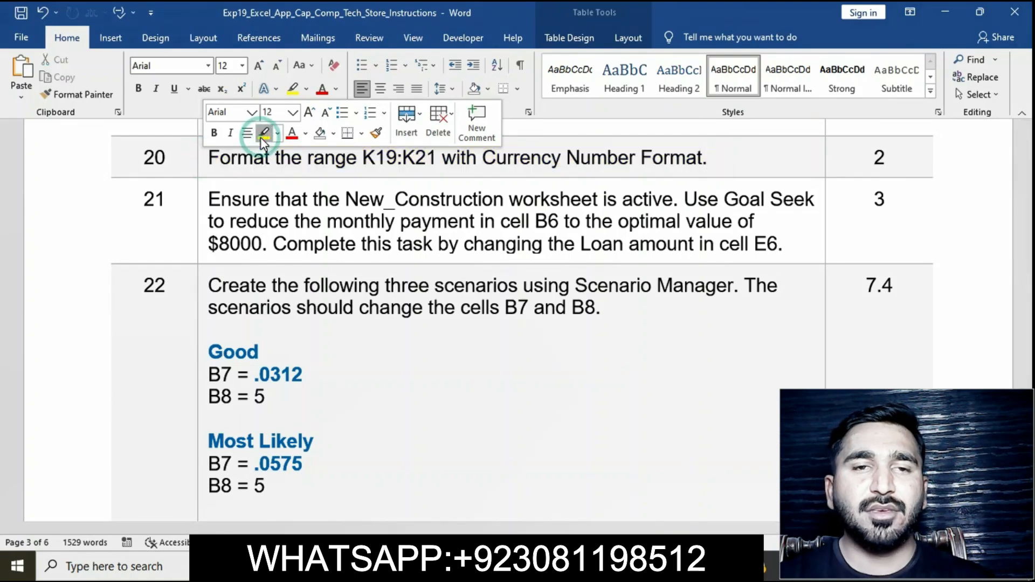
Step: Highlight the step 21 instruction text in yellow in the instructions document
scroll(237, 171, "down", 1)
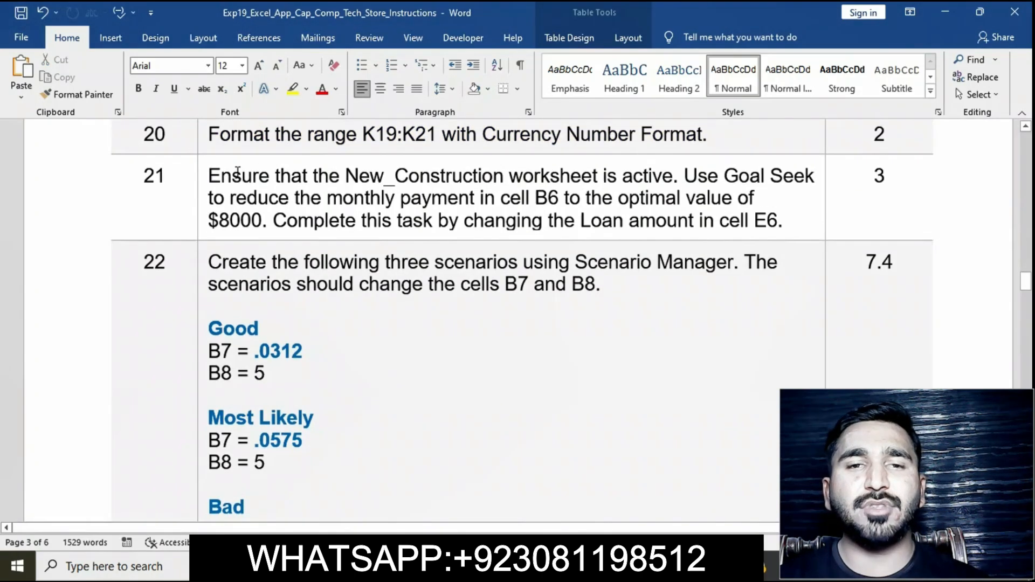
left_click(204, 180)
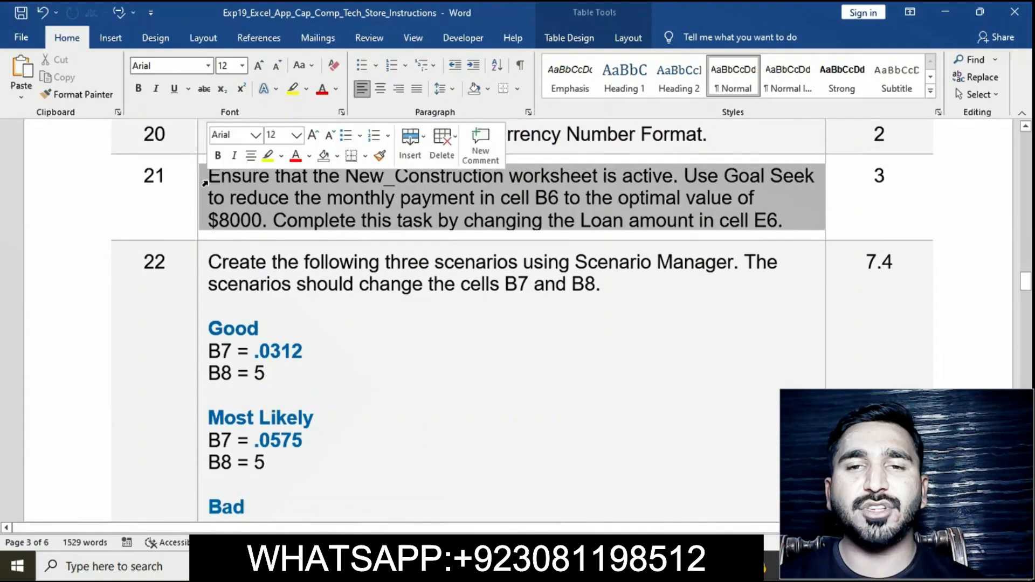
left_click(265, 159)
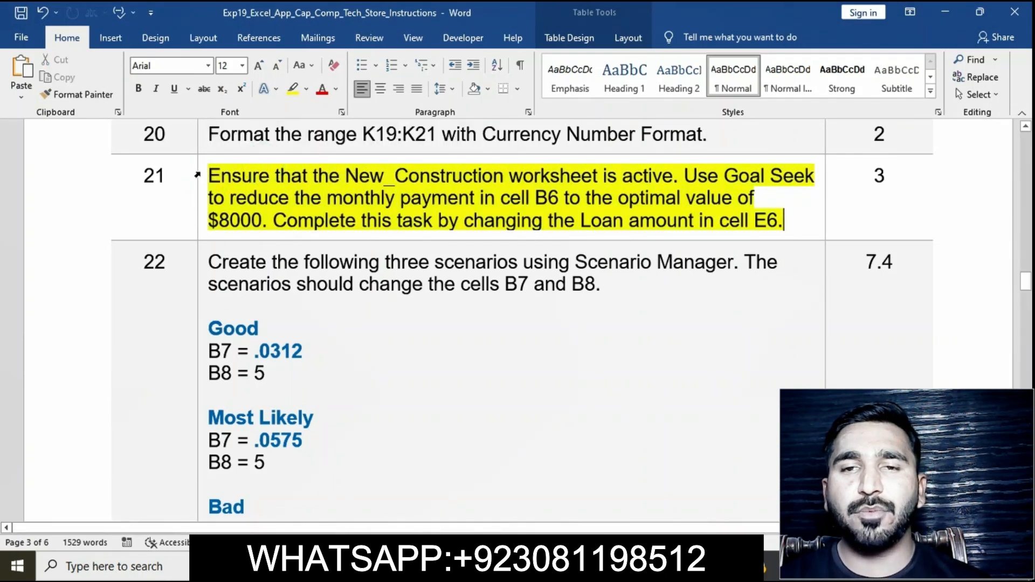
left_click(207, 181)
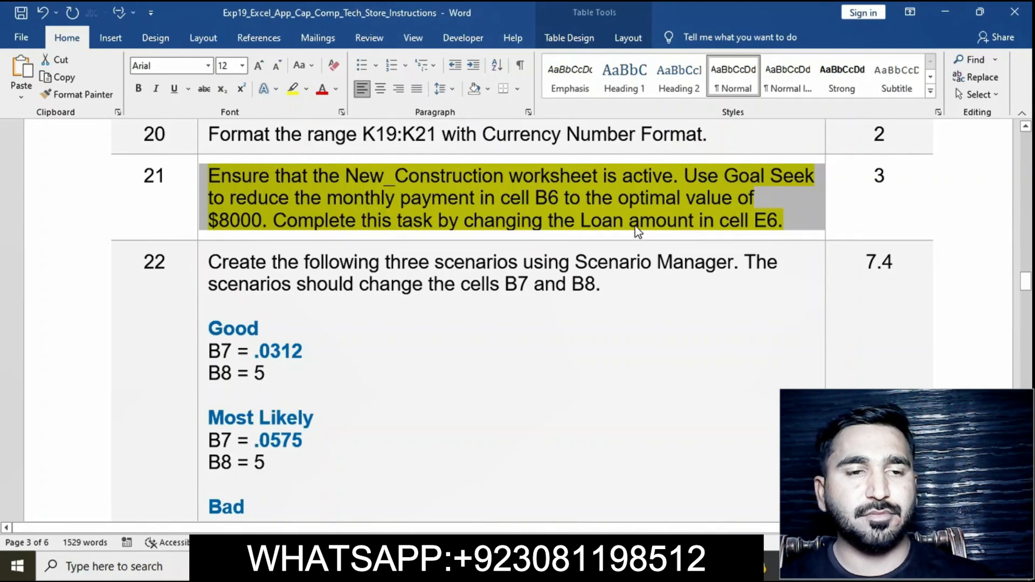
Step: Switch to Excel and activate the New_Construction worksheet
left_click(421, 566)
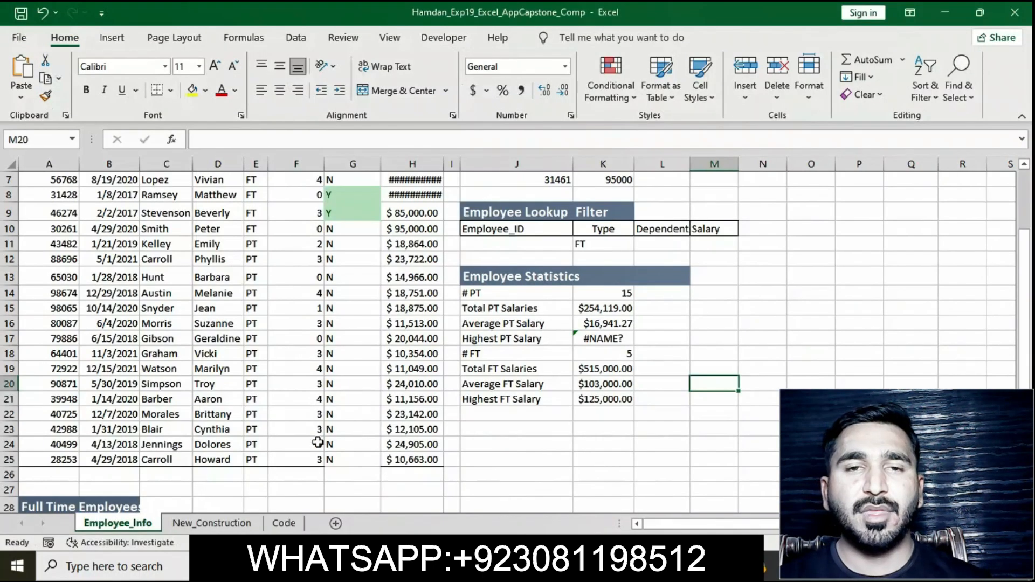
left_click(229, 523)
left_click(238, 308)
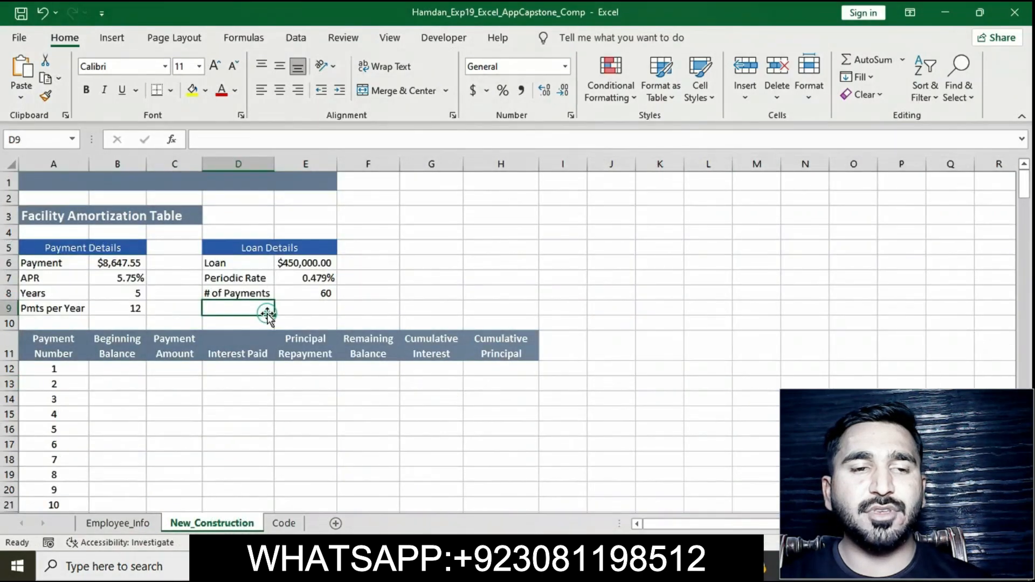
Step: Review the step 21 Goal Seek instructions in the instructions document before returning to Excel
left_click(453, 566)
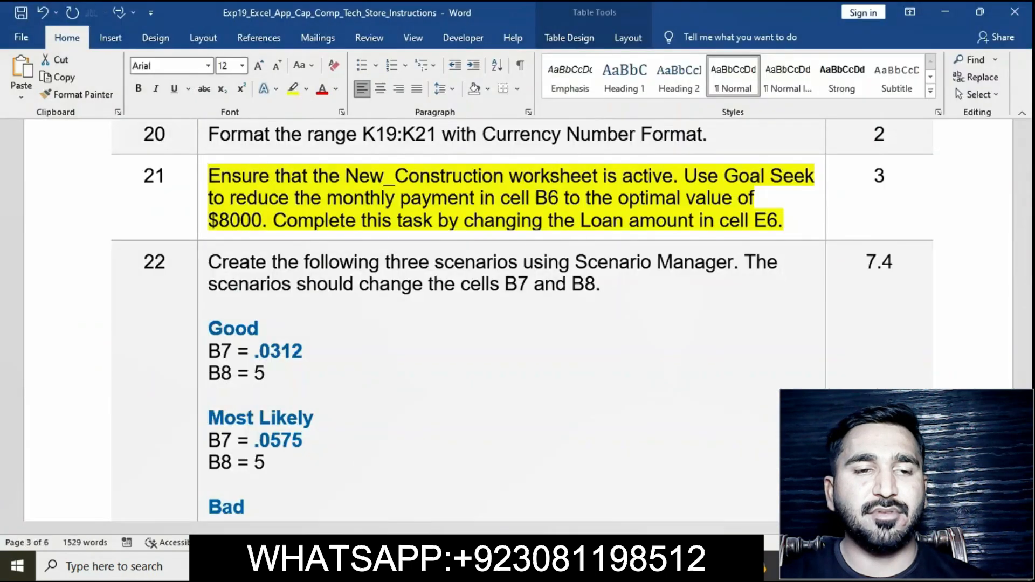
triple_click(412, 228)
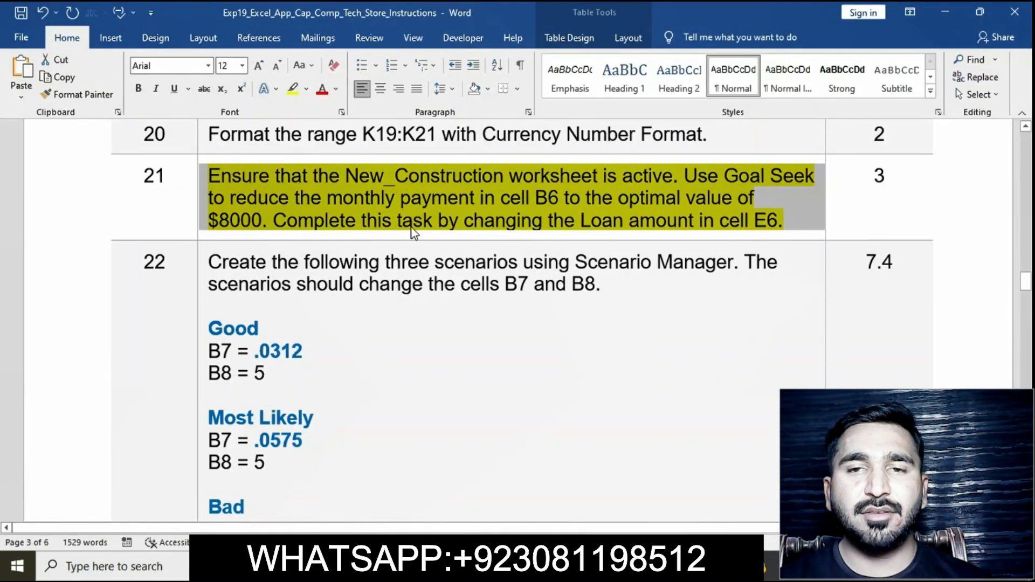
left_click(586, 566)
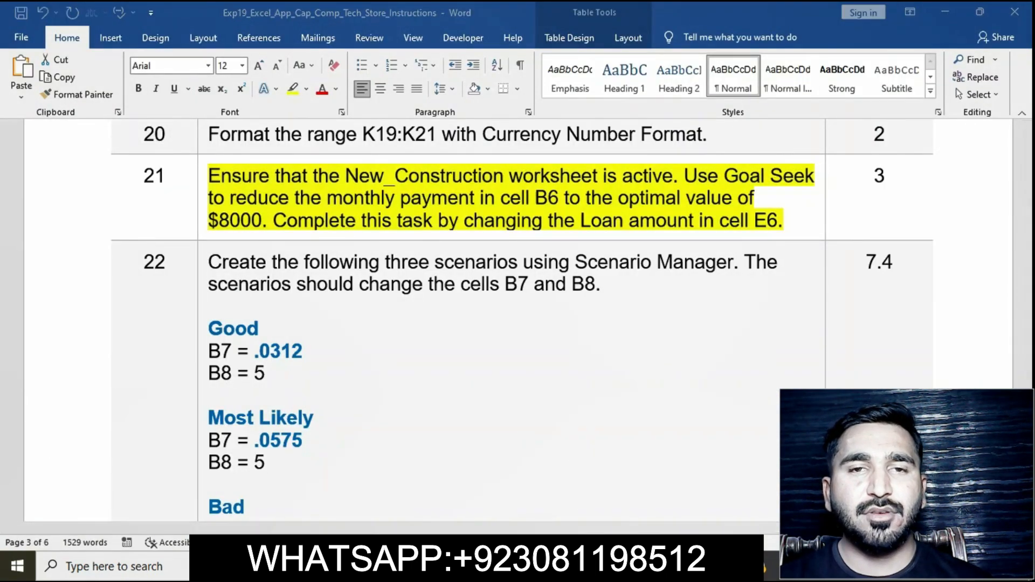
Step: Use Goal Seek to set the payment in B6 to 8000 by changing the loan amount in E6
left_click(129, 263)
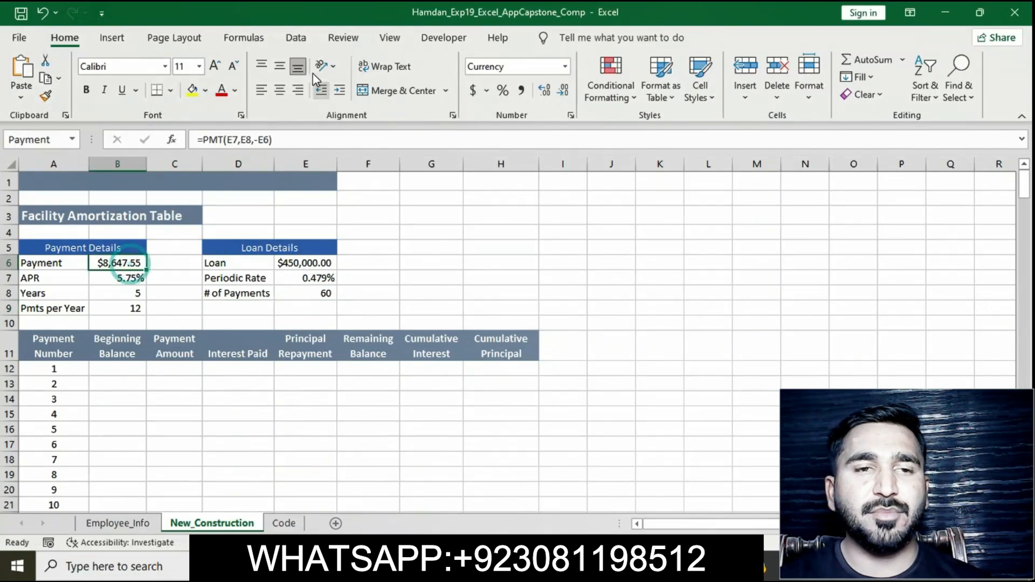
left_click(296, 38)
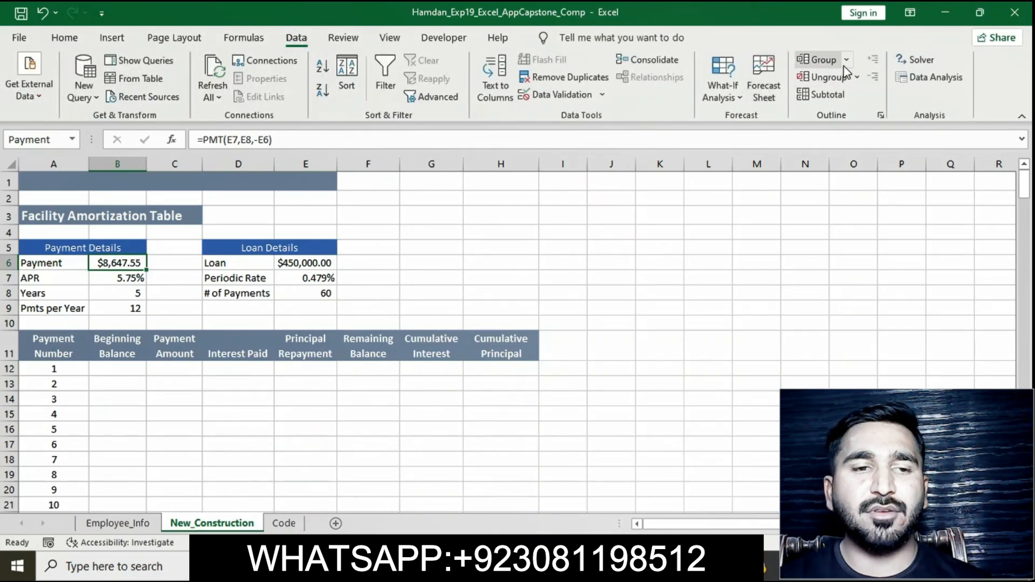
left_click(739, 92)
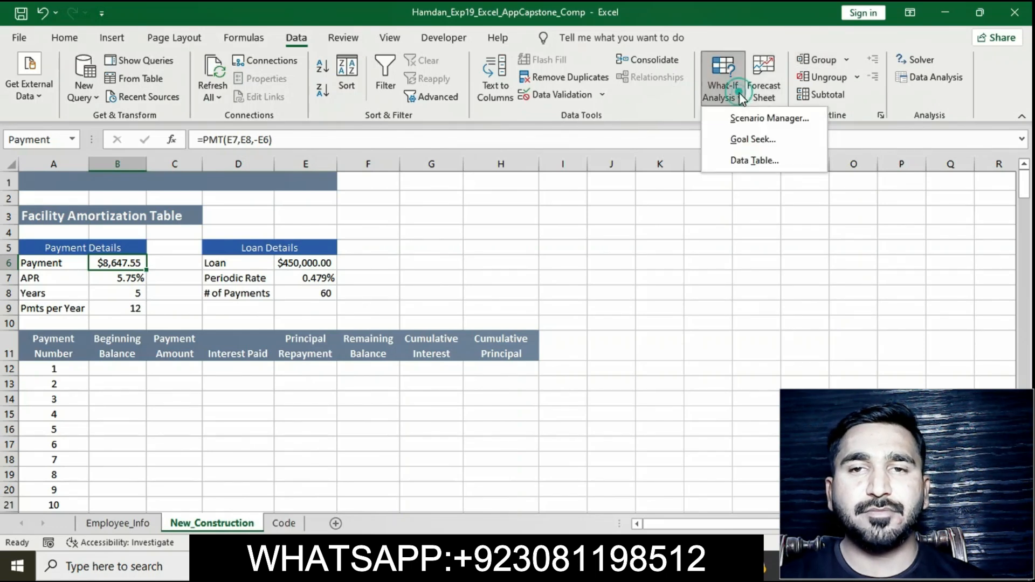
left_click(753, 138)
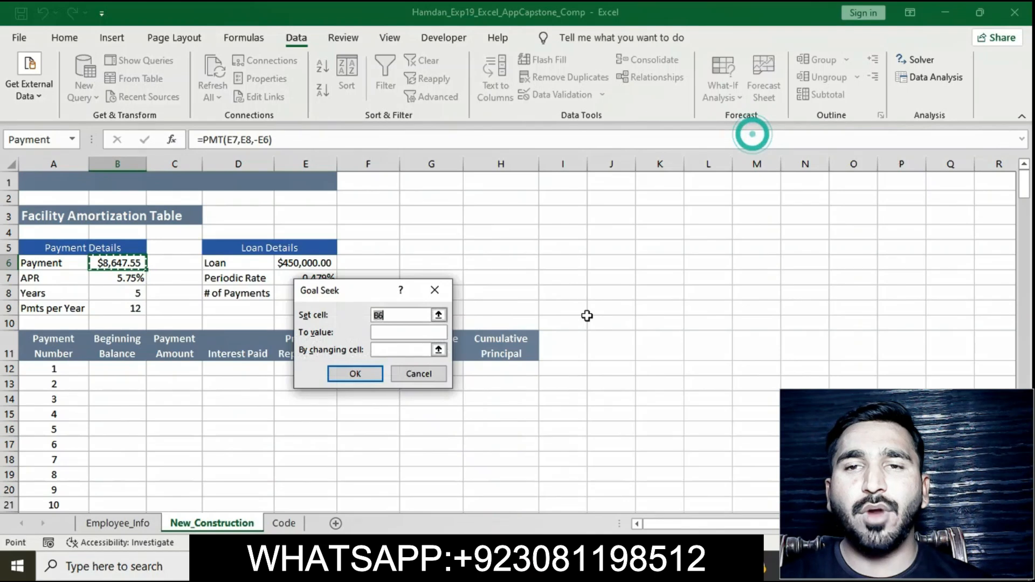
left_click(541, 566)
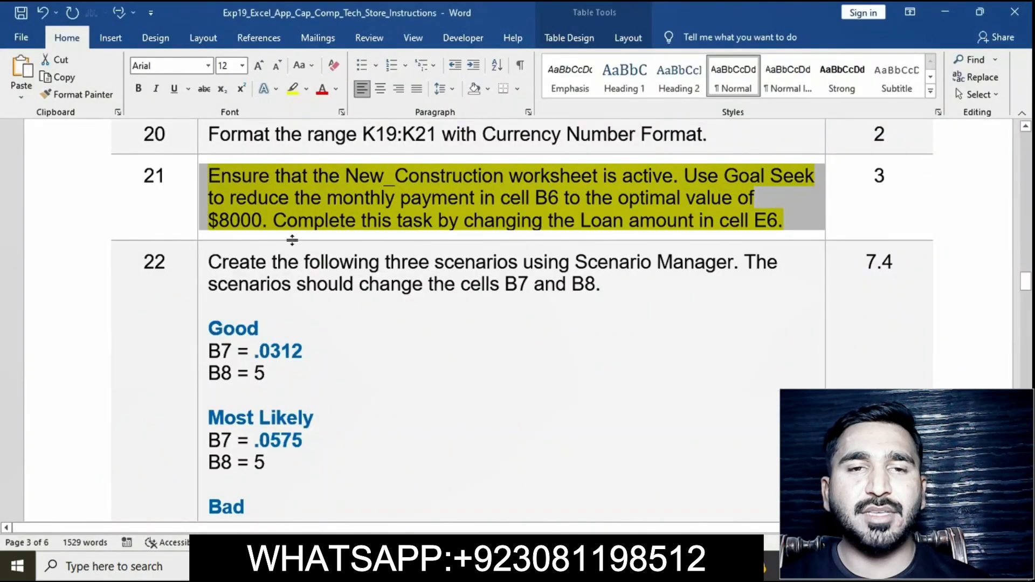
left_click(509, 566)
left_click(402, 333)
type("8000")
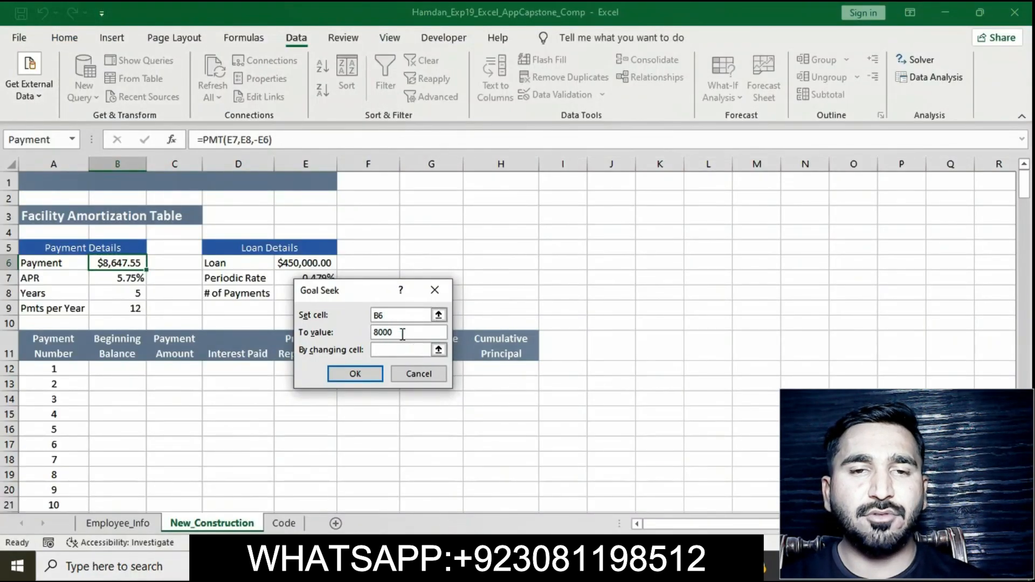
left_click(402, 350)
left_click(305, 261)
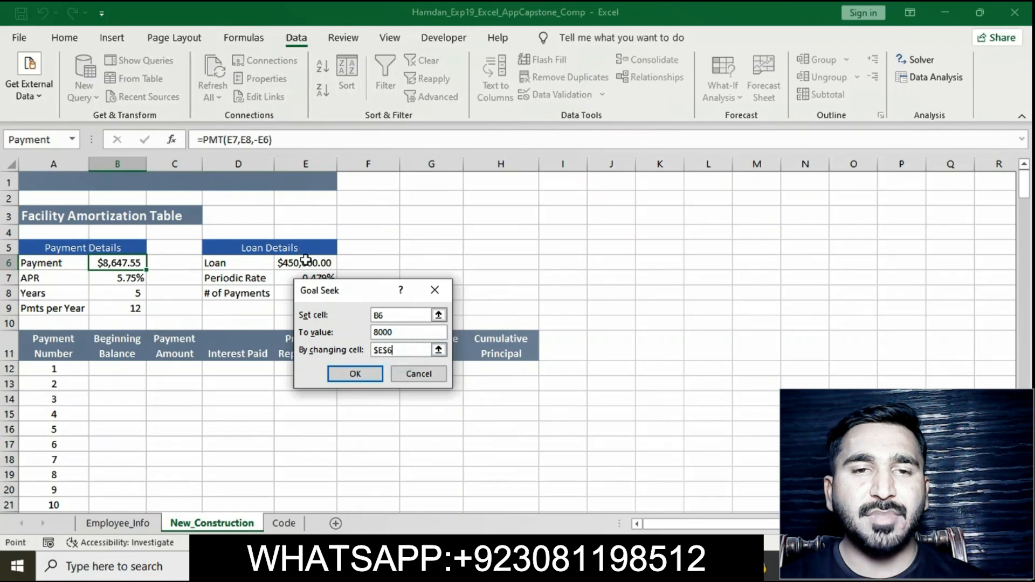
left_click(376, 373)
left_click(352, 373)
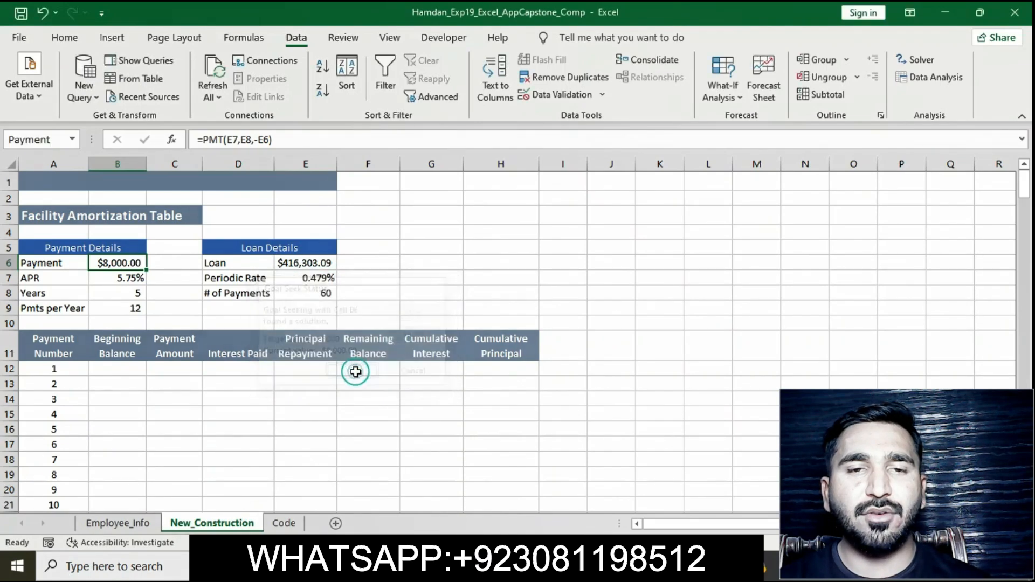
Step: Switch to the instructions document and remove the yellow highlight from the step 21 instruction text
key("alt+Tab")
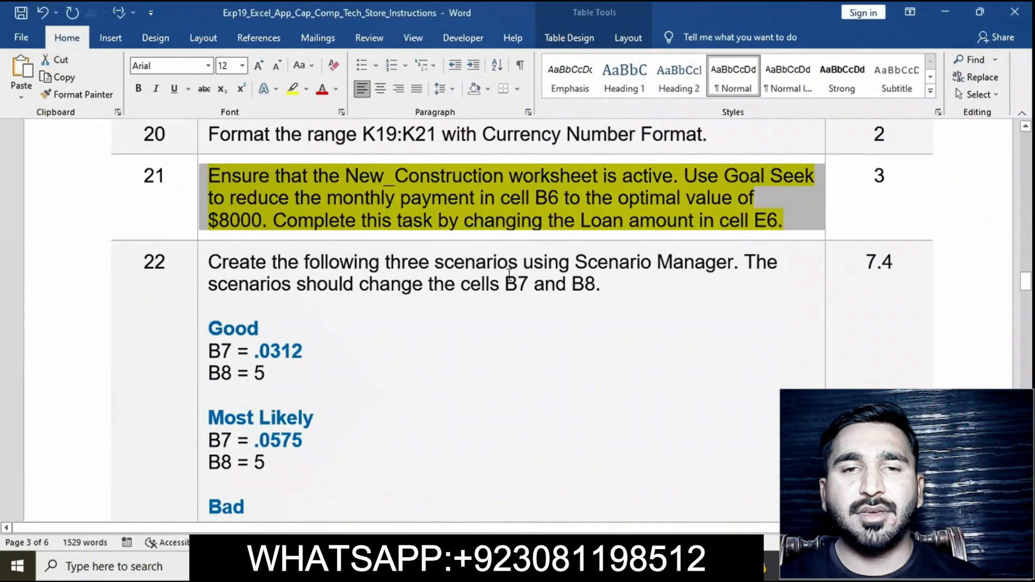
left_click(486, 200)
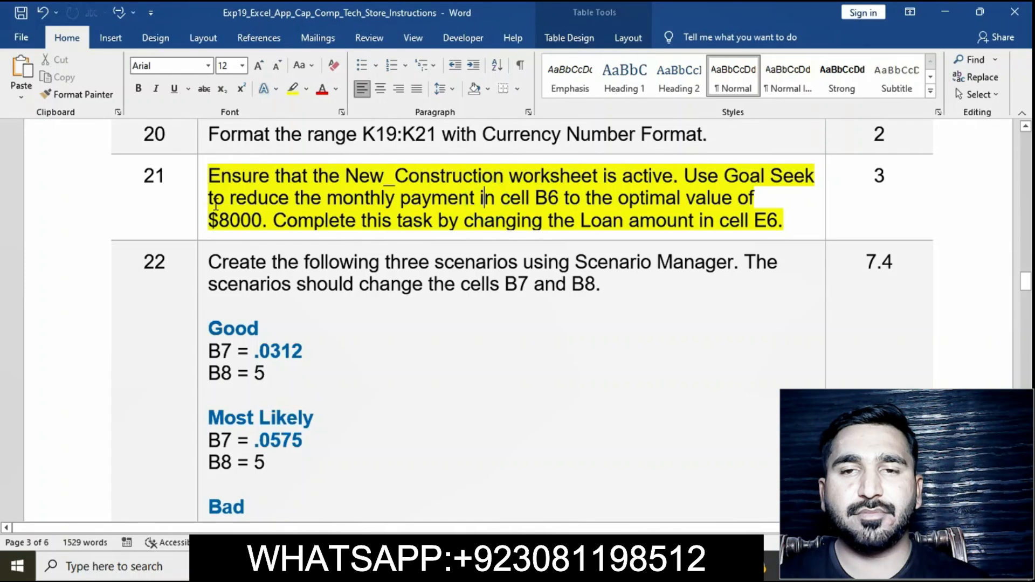
left_click(201, 182)
left_click(261, 157)
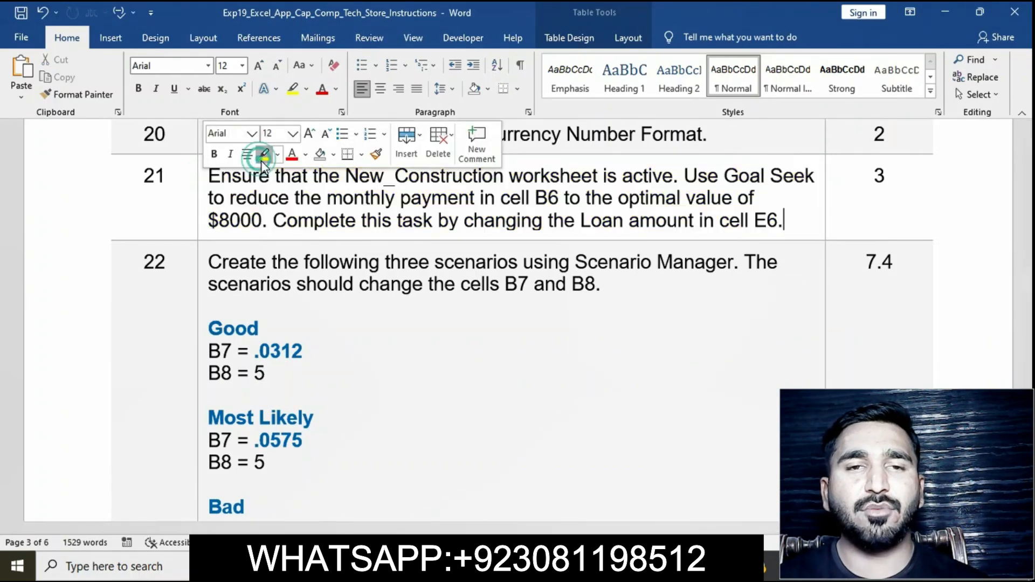
Step: Highlight the step 22 scenario instructions in yellow in the instructions document
scroll(330, 283, "down", 2)
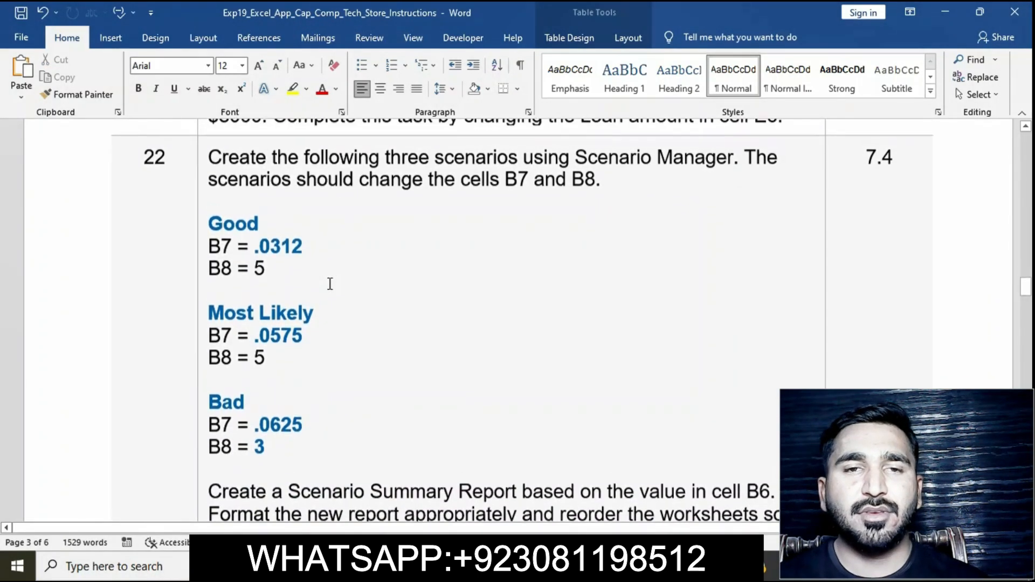
left_click(201, 164)
left_click(262, 138)
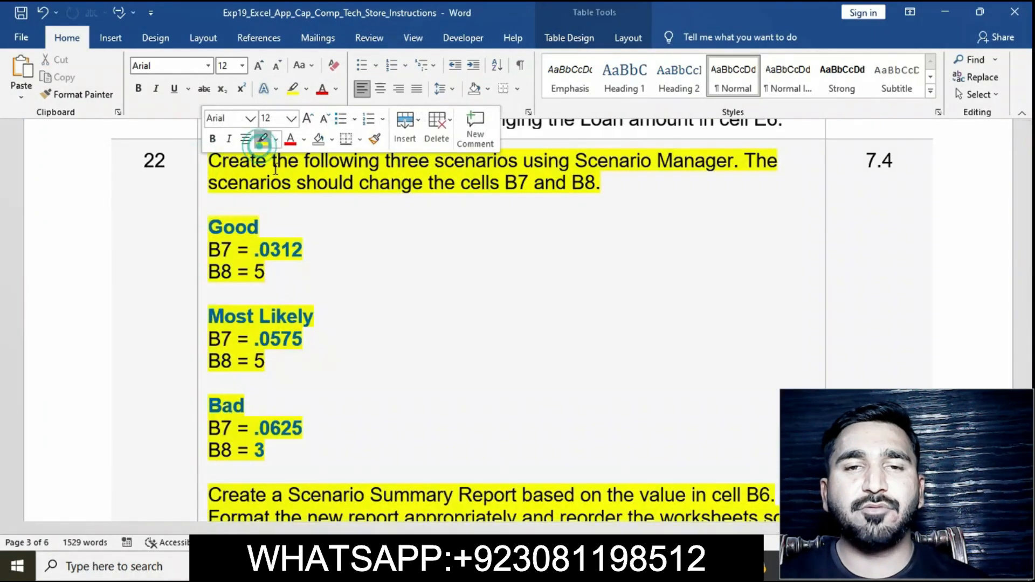
left_click(336, 336)
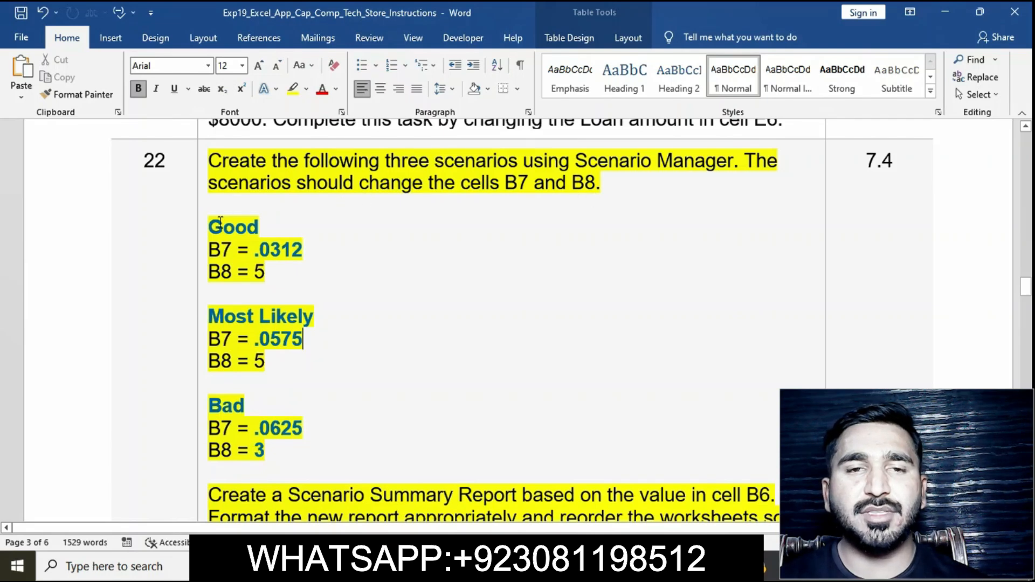
Step: Copy the Good label from the instructions, then open Scenario Manager in Excel and add a scenario named Good
left_click_drag(216, 225, 264, 226)
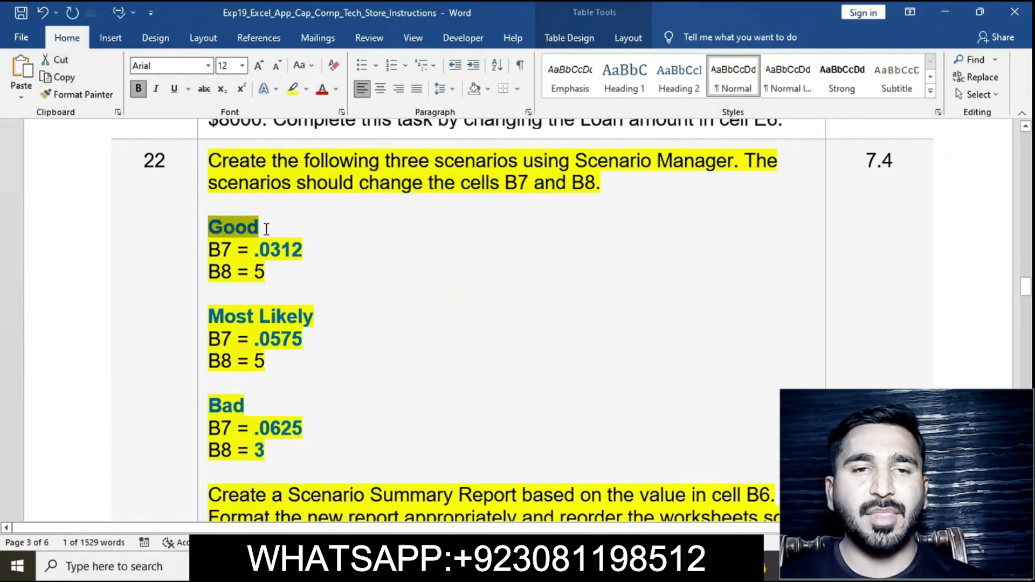
left_click(639, 566)
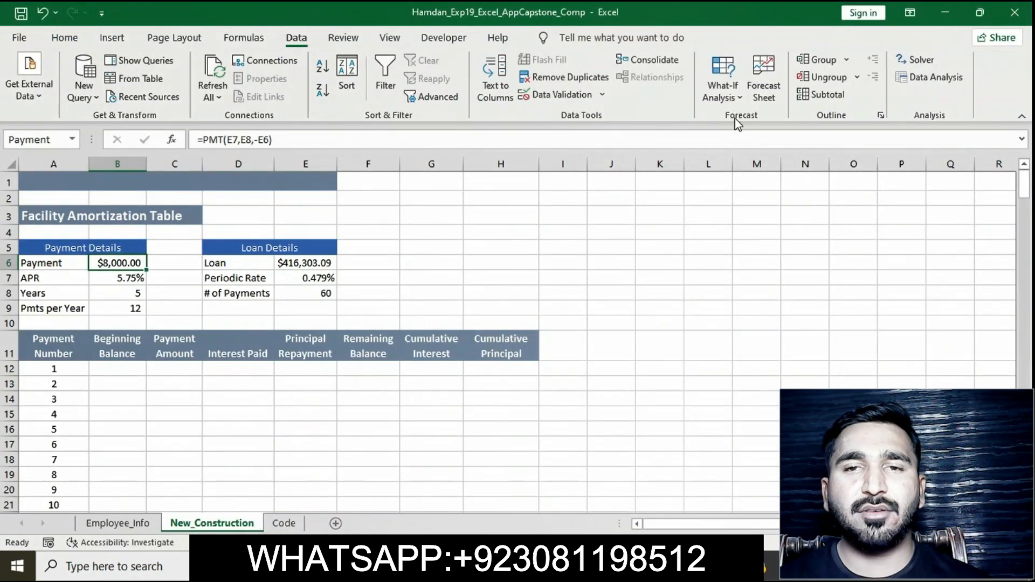
left_click(736, 98)
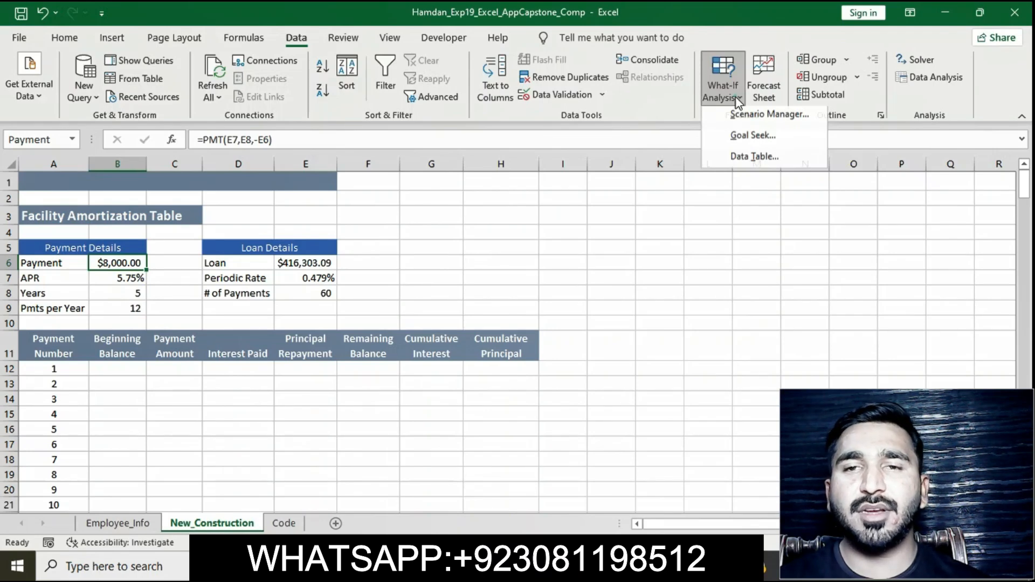
left_click(742, 115)
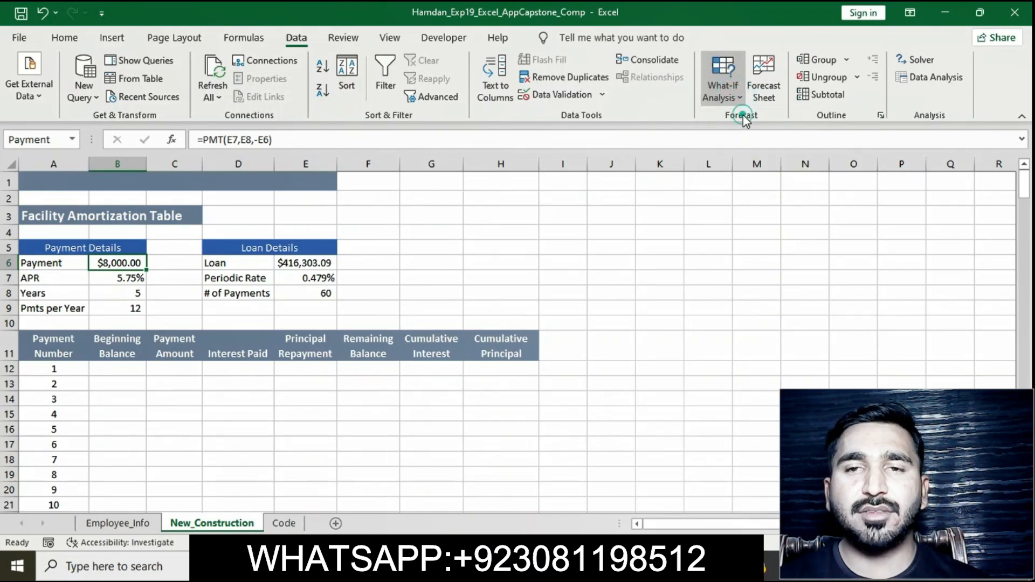
left_click(457, 243)
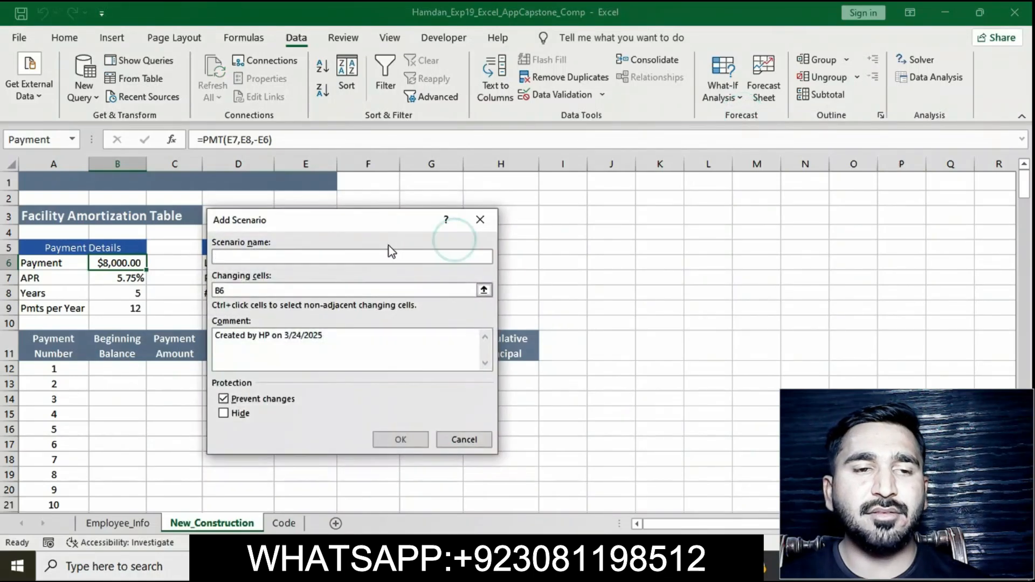
type("Good")
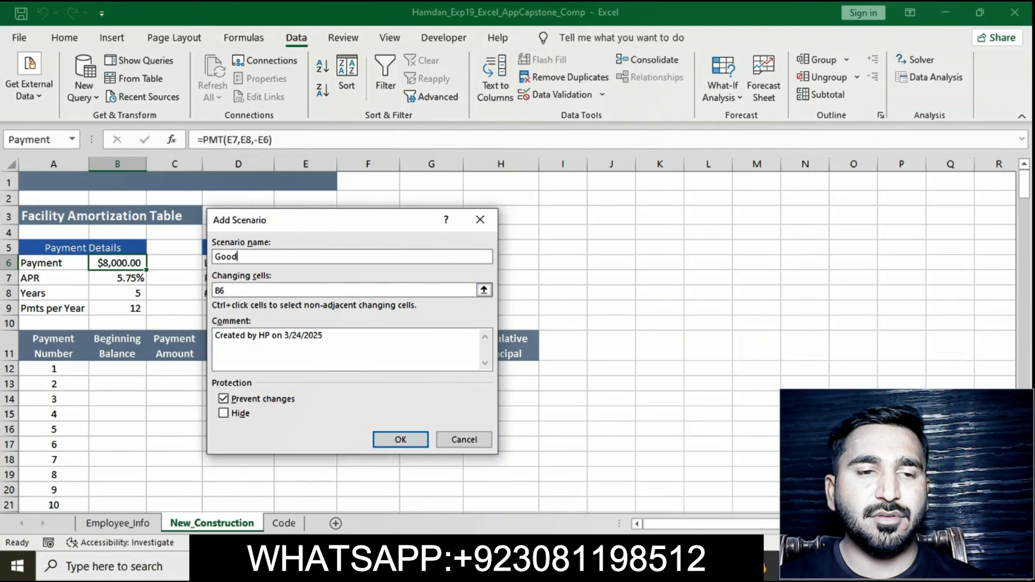
Step: Set the Good scenario's changing cells to B7:B8 and confirm the scenario settings
key("alt+Tab")
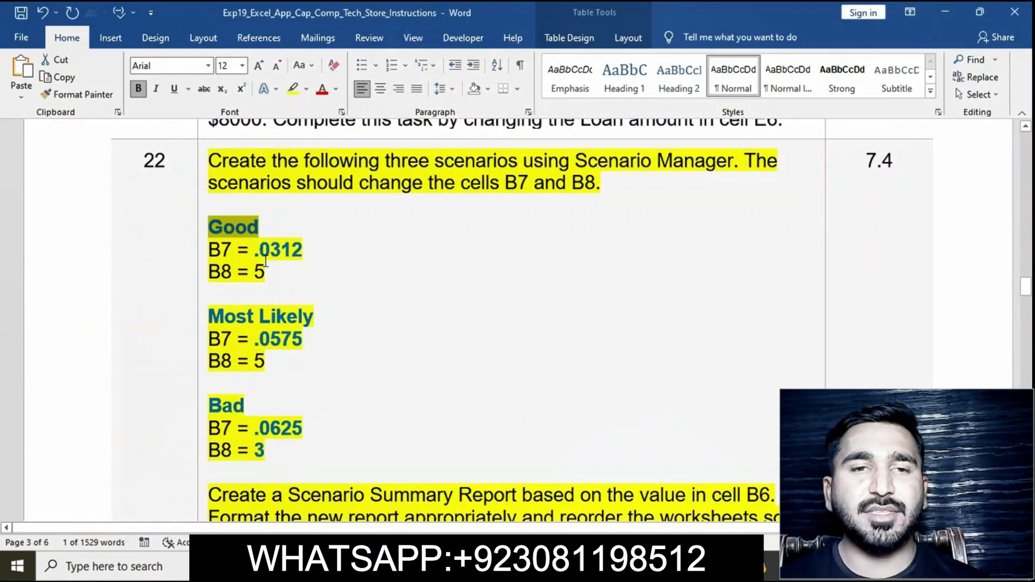
left_click_drag(255, 253, 302, 252)
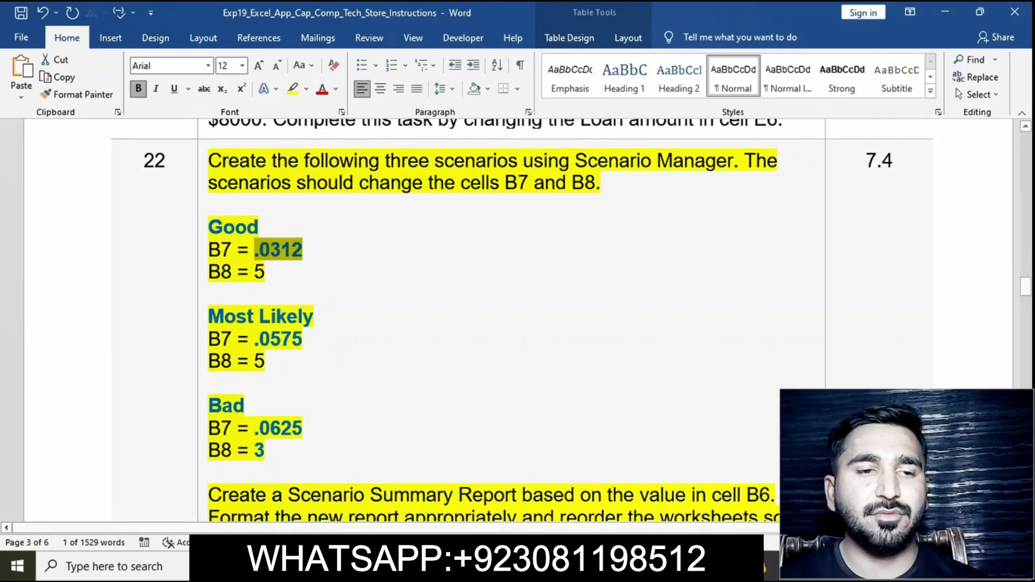
key("alt+Tab")
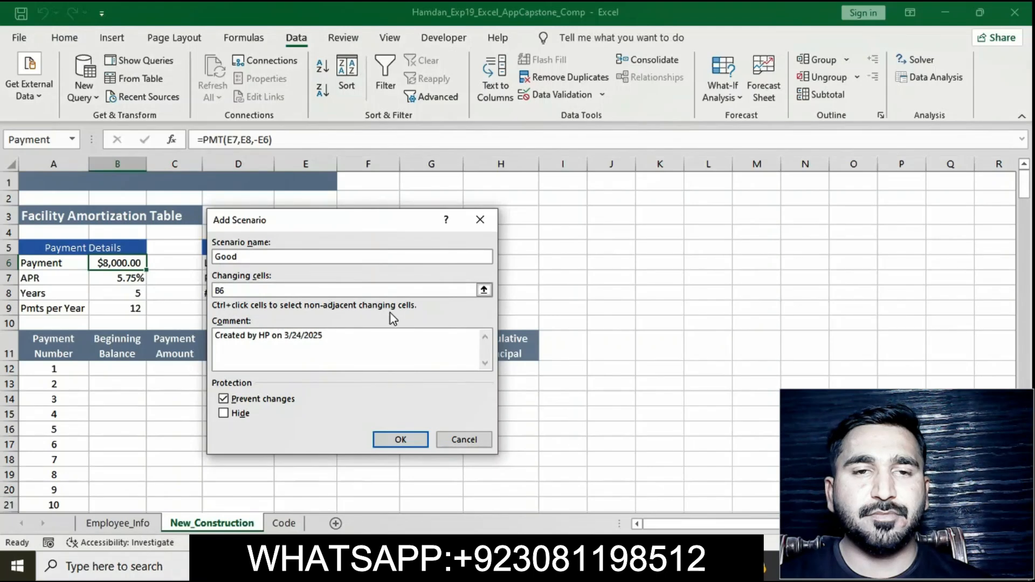
left_click(369, 289)
key("BackSpace")
key("BackSpace")
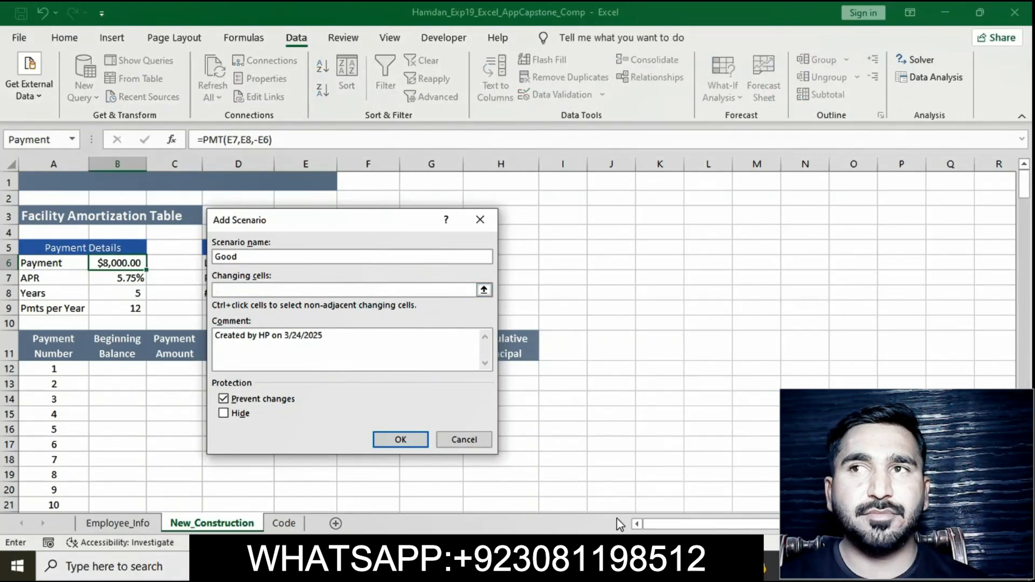
key("alt+Tab")
key("alt+Tab")
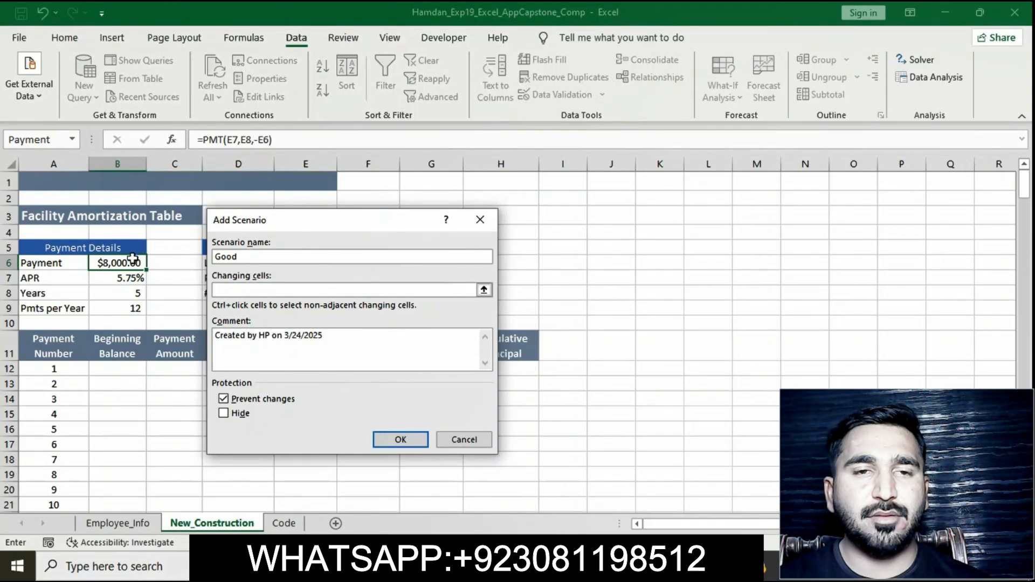
left_click_drag(123, 277, 127, 294)
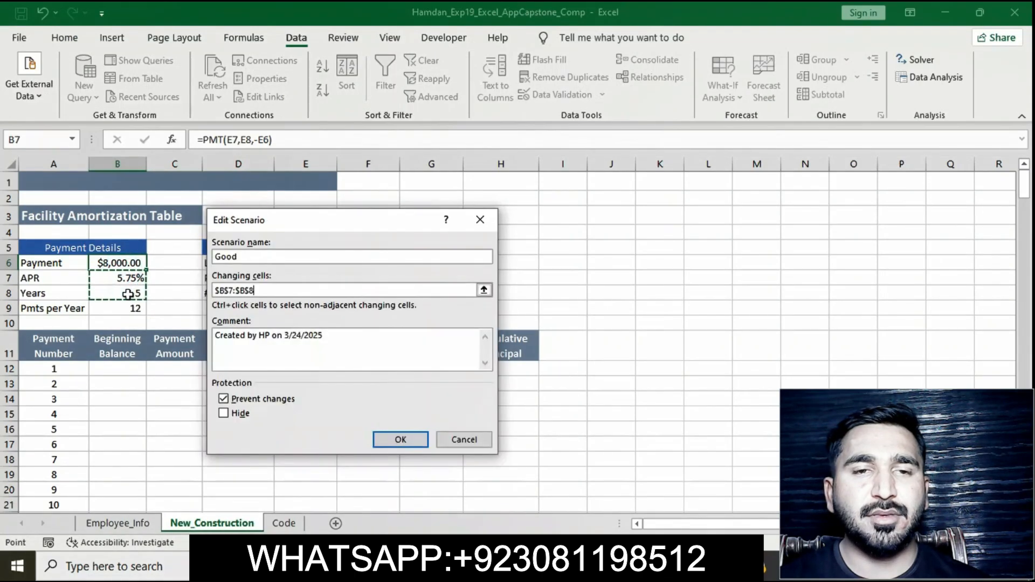
left_click(397, 439)
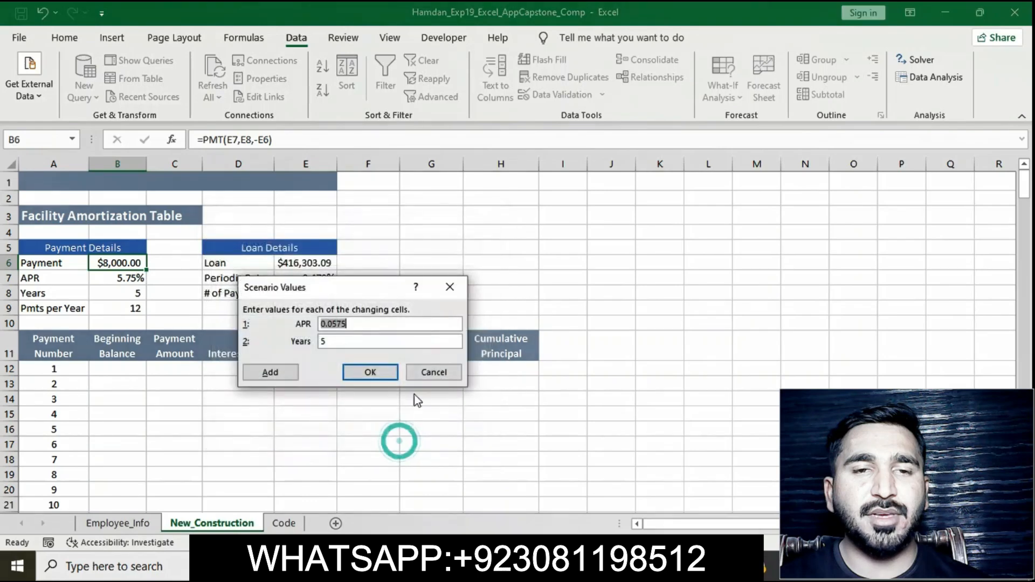
Step: Set the Good scenario's APR value to .0312 and save it, starting another scenario
key("BackSpace")
type(".0312")
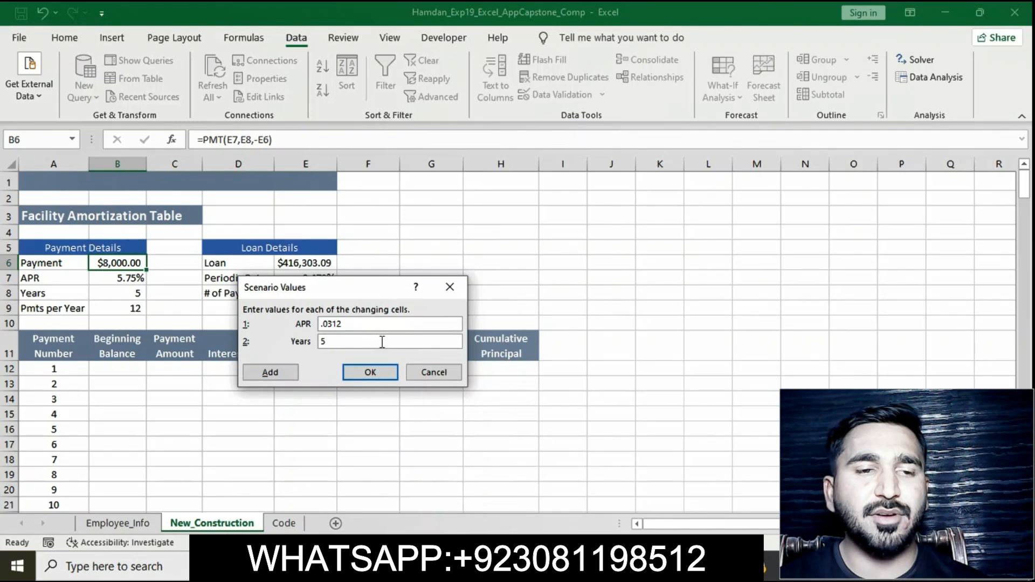
left_click(554, 564)
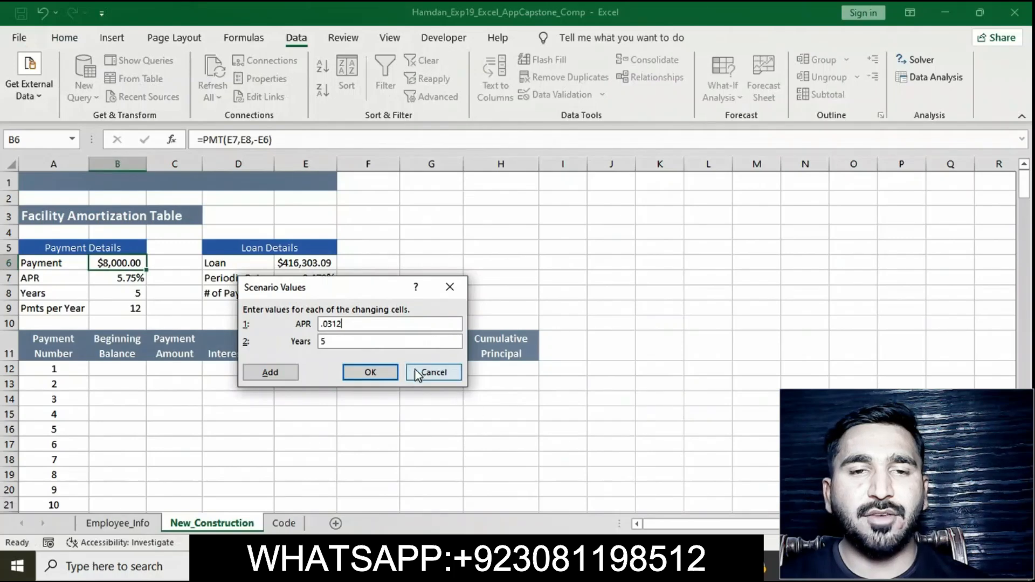
left_click(278, 373)
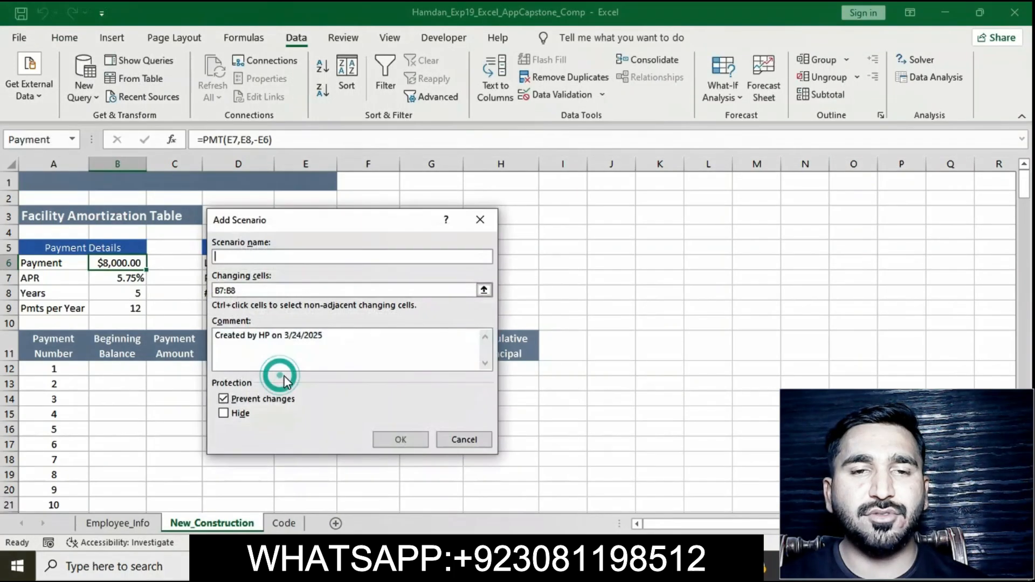
Step: Copy Most Likely from the instructions, paste it as the new scenario's name, and confirm the scenario
key("alt+Tab")
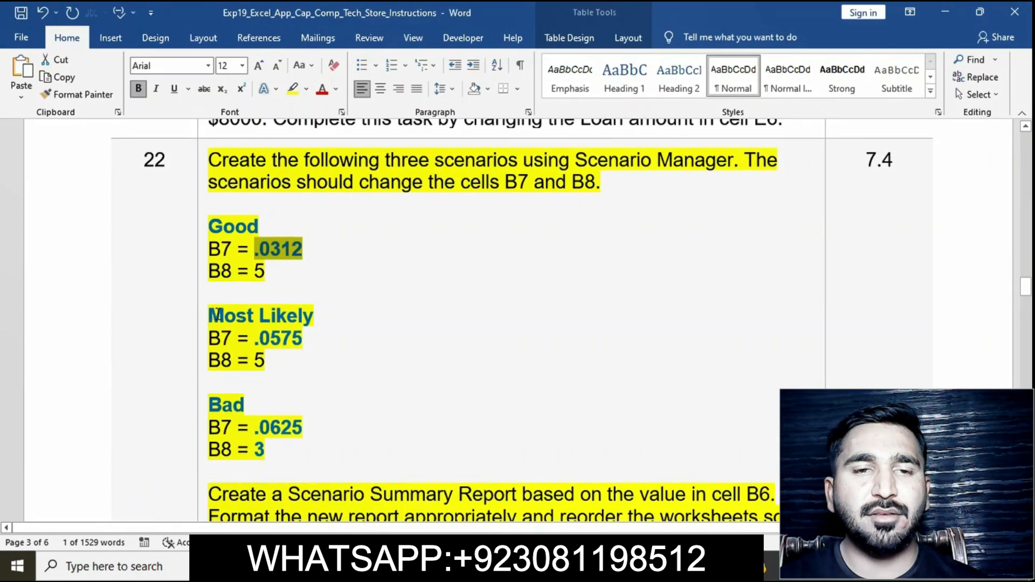
left_click_drag(214, 316, 310, 318)
key("ctrl+c")
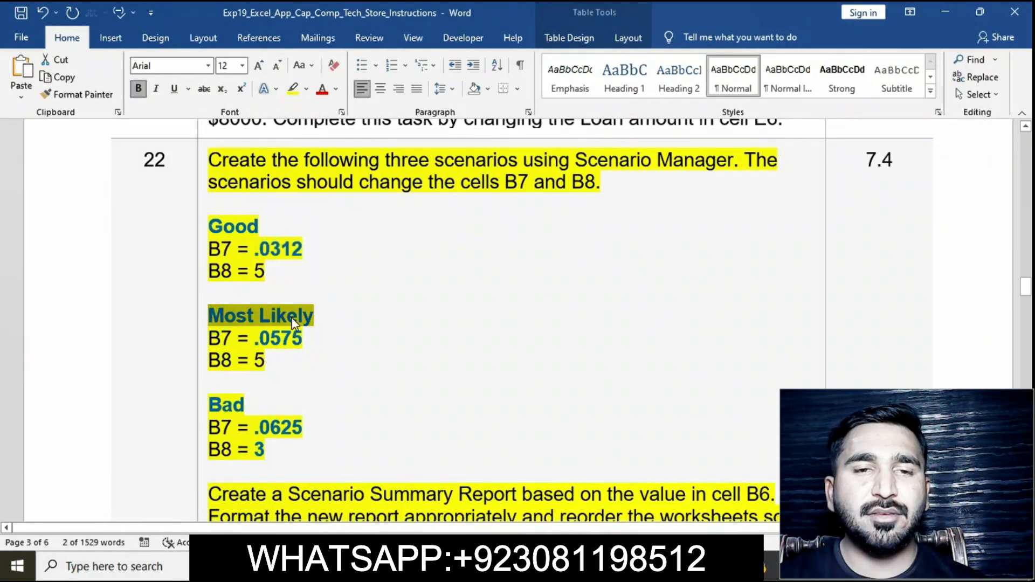
key("alt+Tab")
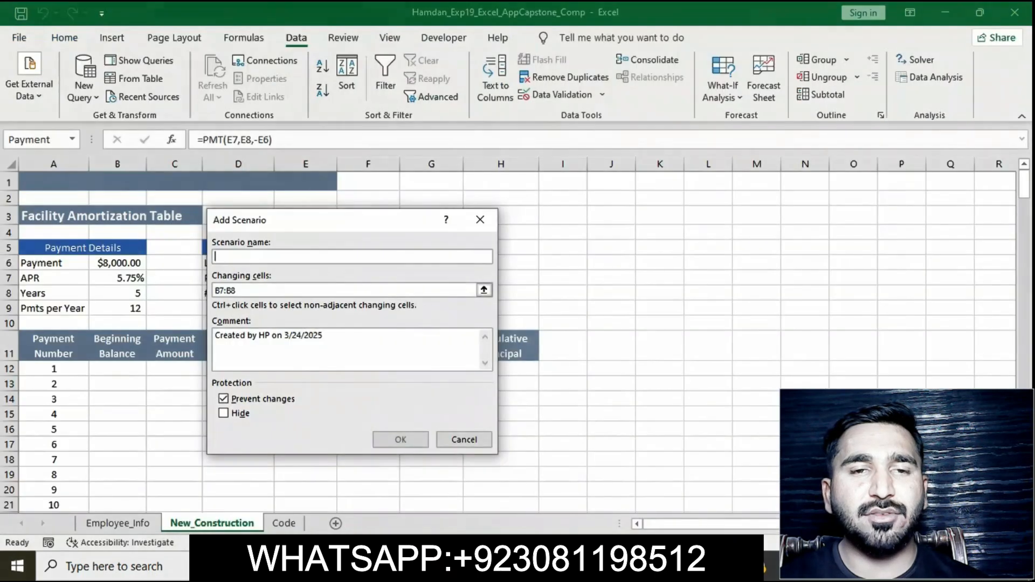
key("ctrl+v")
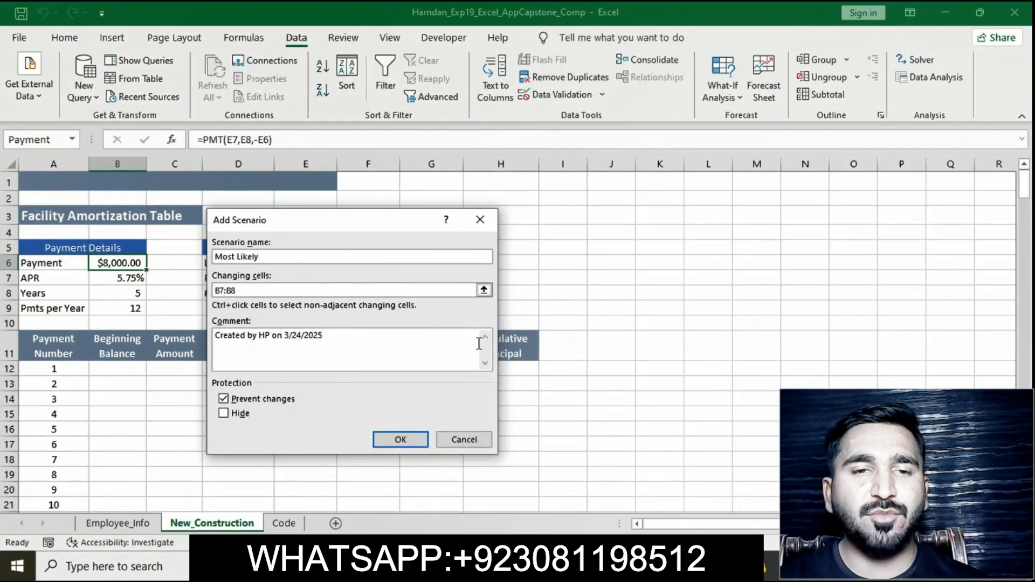
left_click(405, 442)
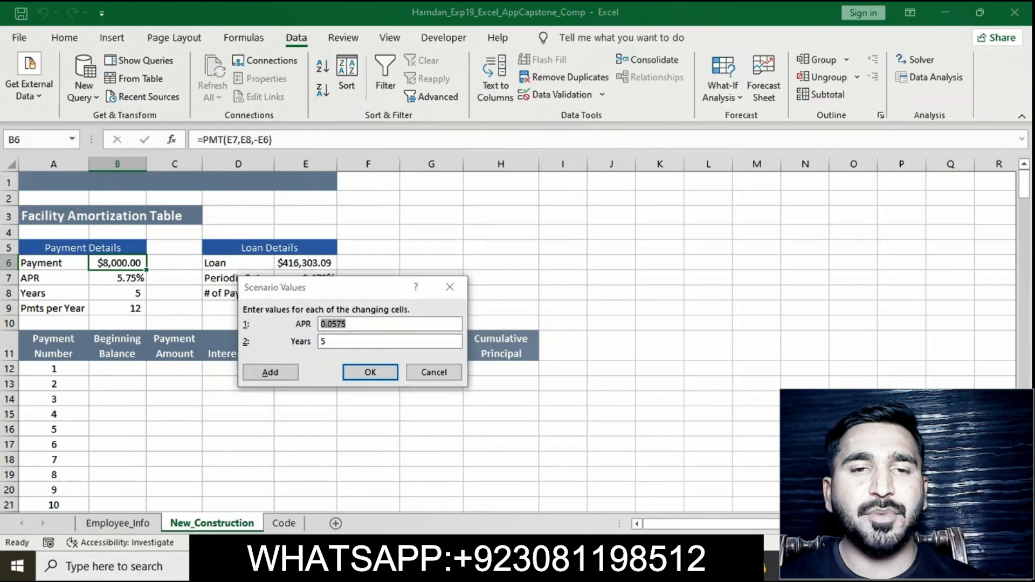
Step: Copy the Most Likely APR from the instructions, set the scenario's APR to 0.0575 and add it, starting another scenario
key("alt+Tab")
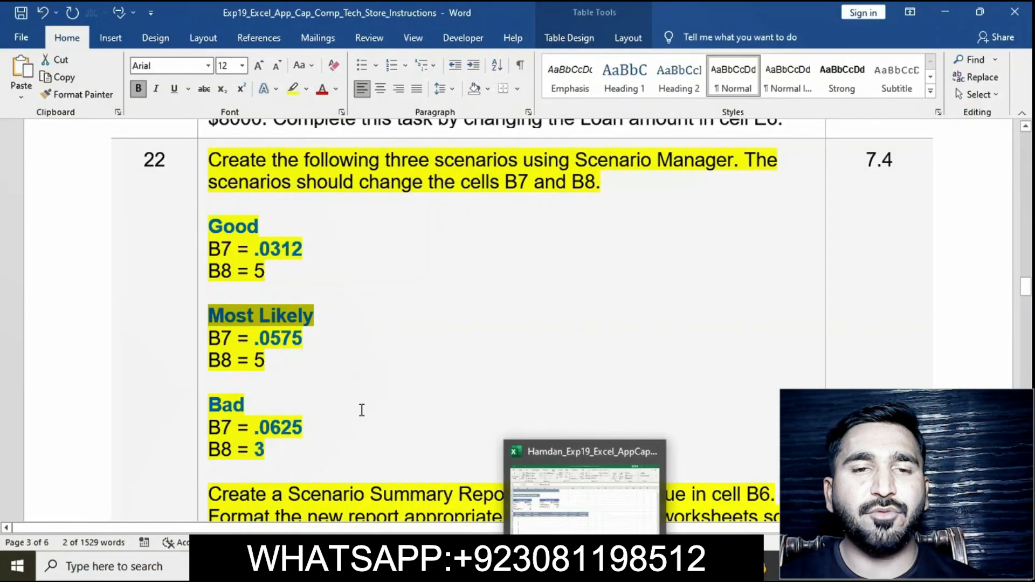
double_click(257, 338)
key("ctrl+c")
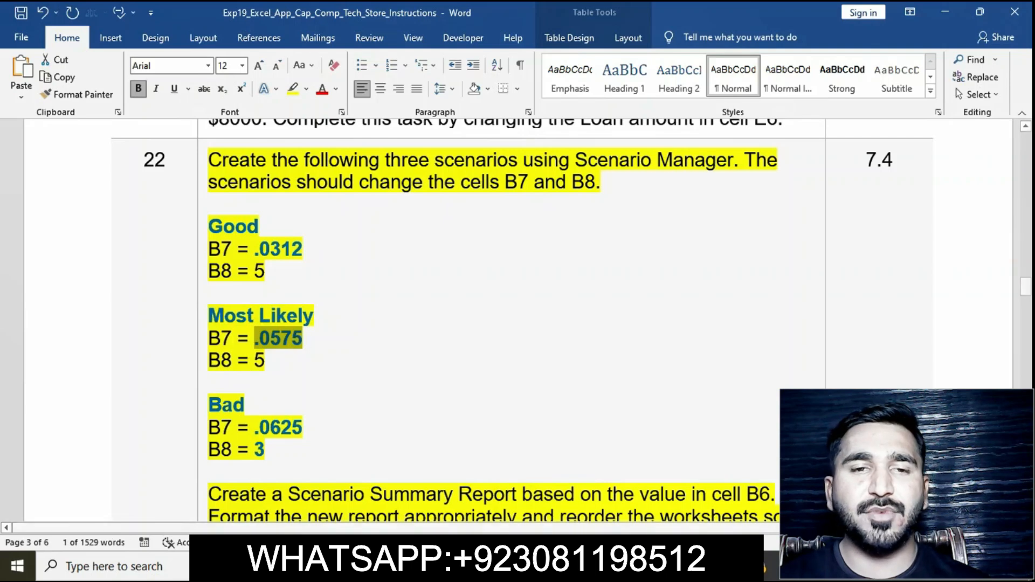
key("alt+Tab")
key("ctrl+v")
left_click(322, 324)
type("0")
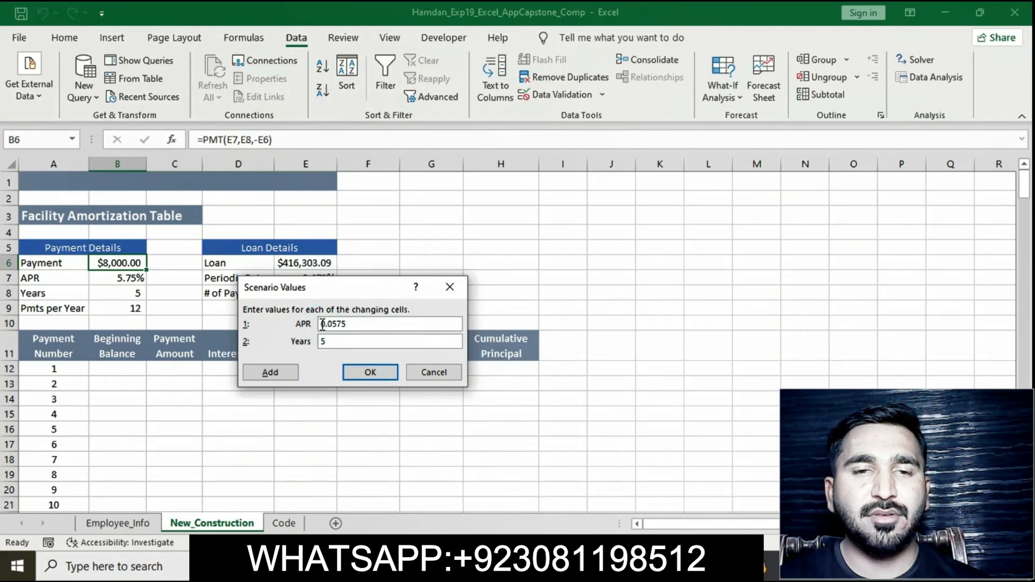
key("alt+Tab")
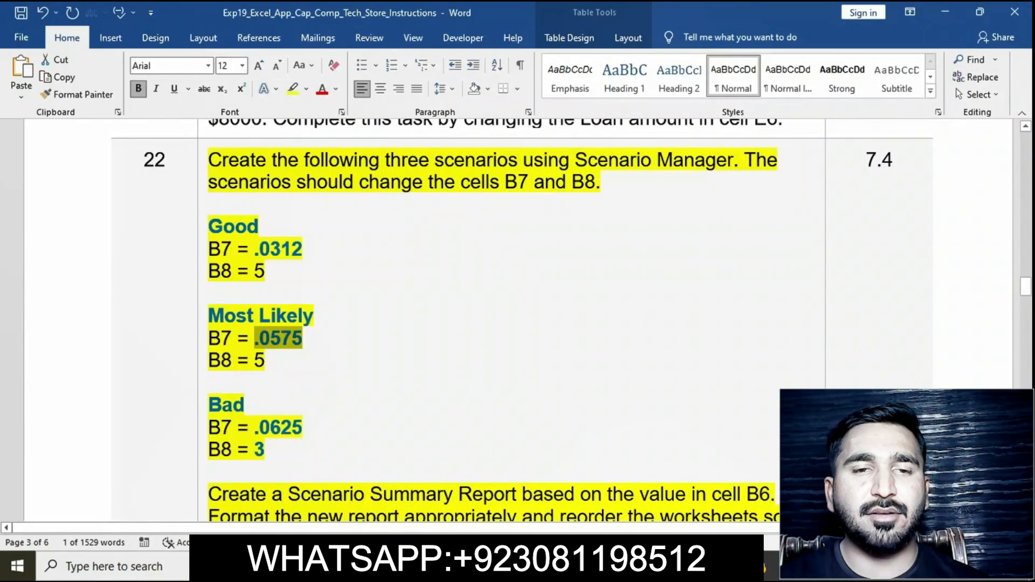
key("alt+Tab")
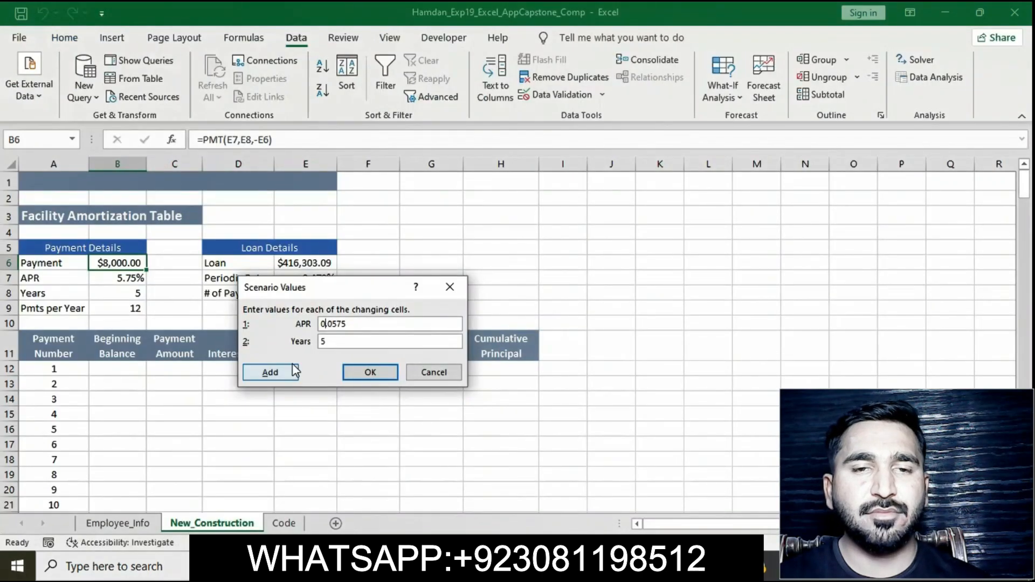
left_click(275, 369)
Step: Copy the Bad label from the instructions and name the new scenario Bad
key("alt+Tab")
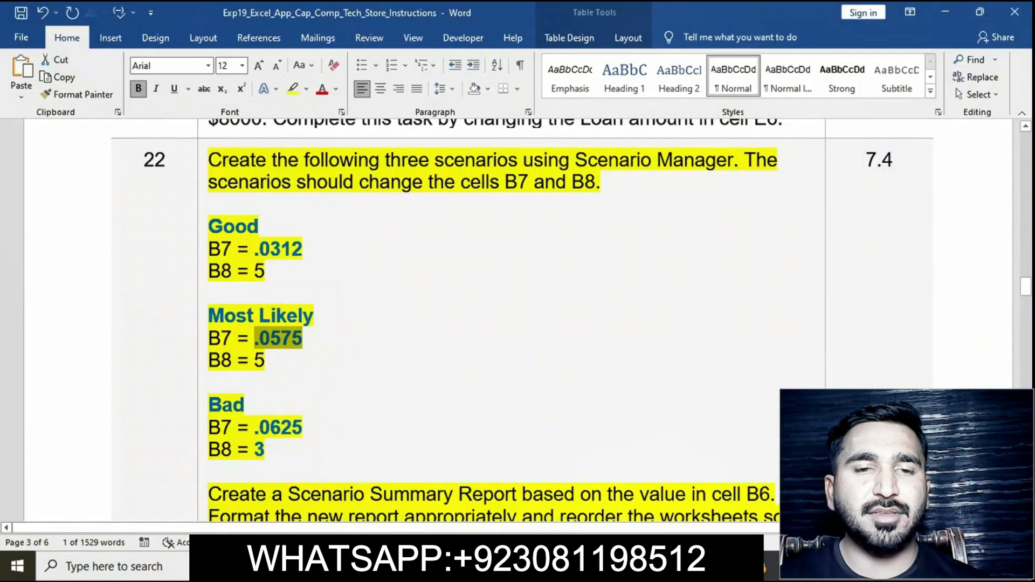
scroll(446, 381, "down", 1)
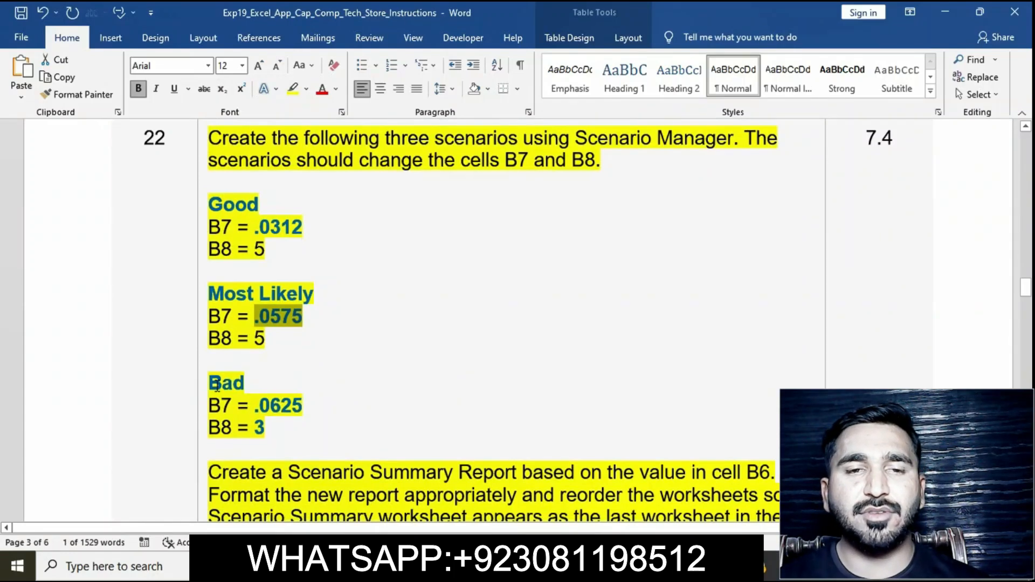
left_click(246, 386)
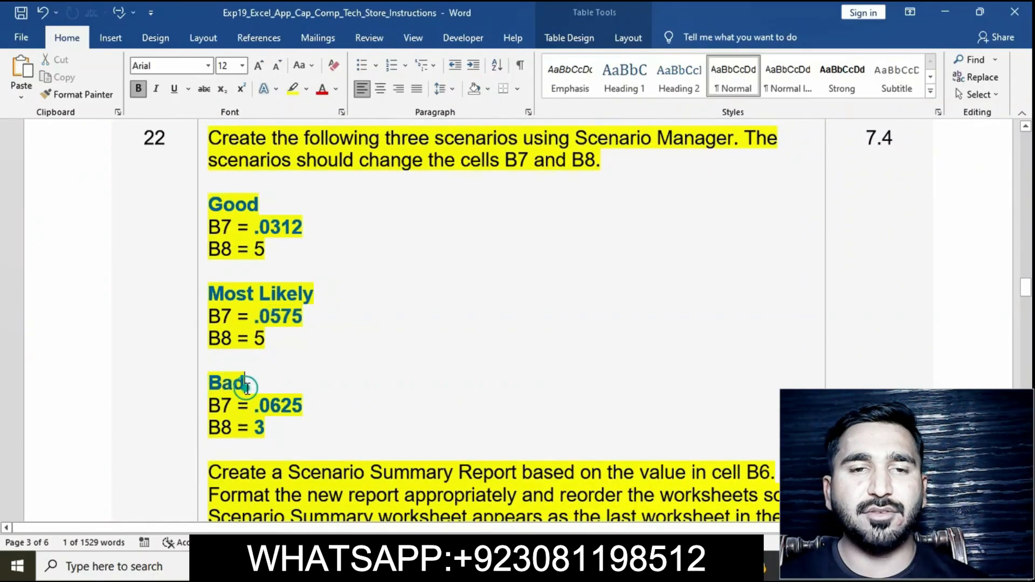
left_click_drag(210, 382, 244, 387)
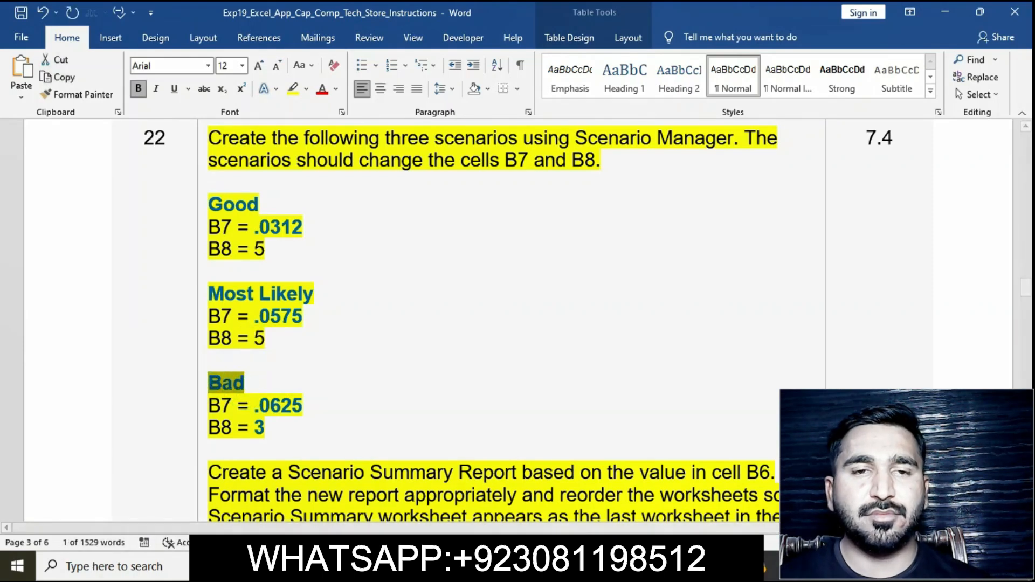
key("alt+Tab")
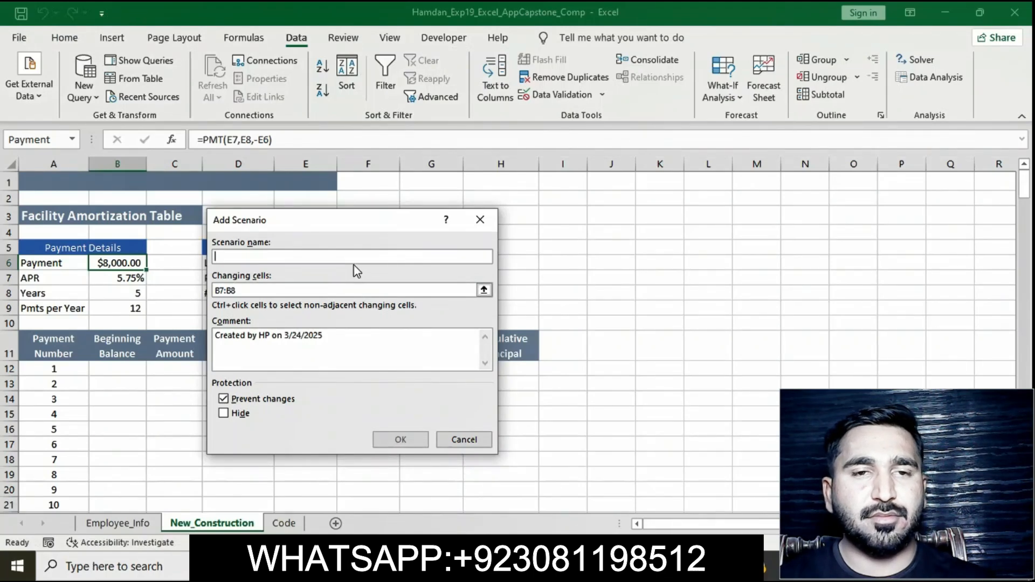
type("Bad")
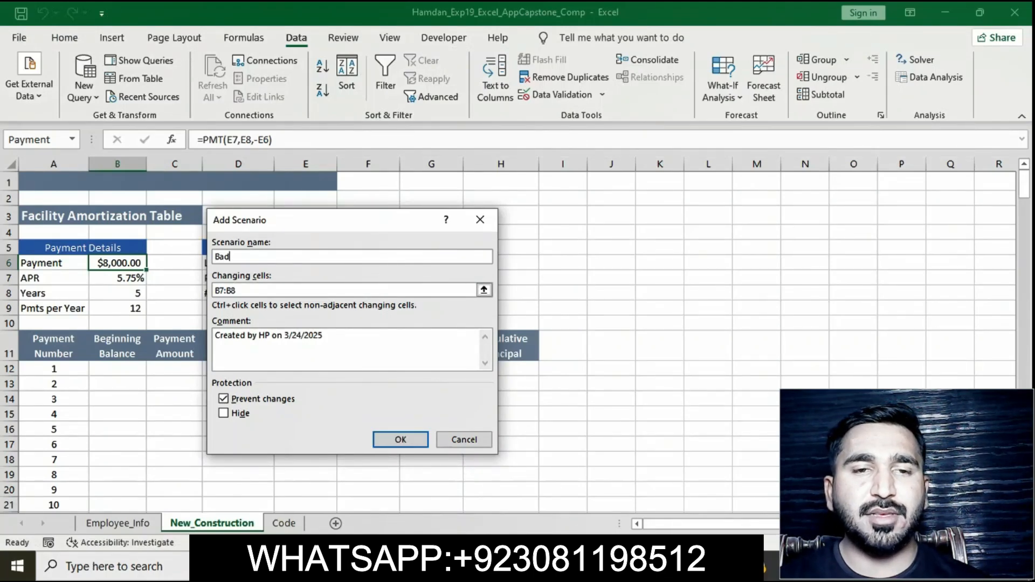
Step: Copy the Bad scenario's APR value .0625 from the instructions document
key("alt+Tab")
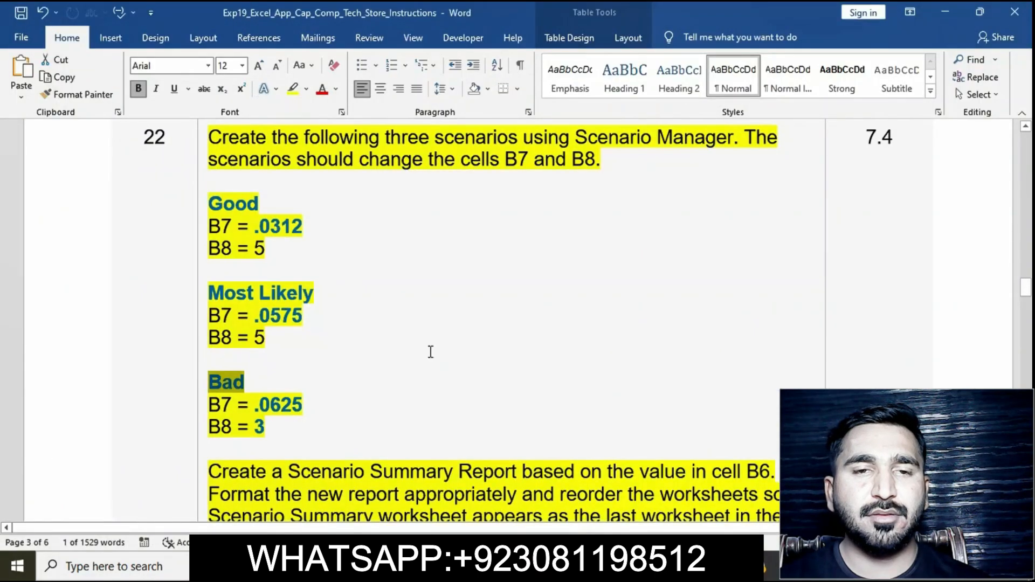
scroll(430, 351, "down", 2)
left_click_drag(255, 323, 301, 323)
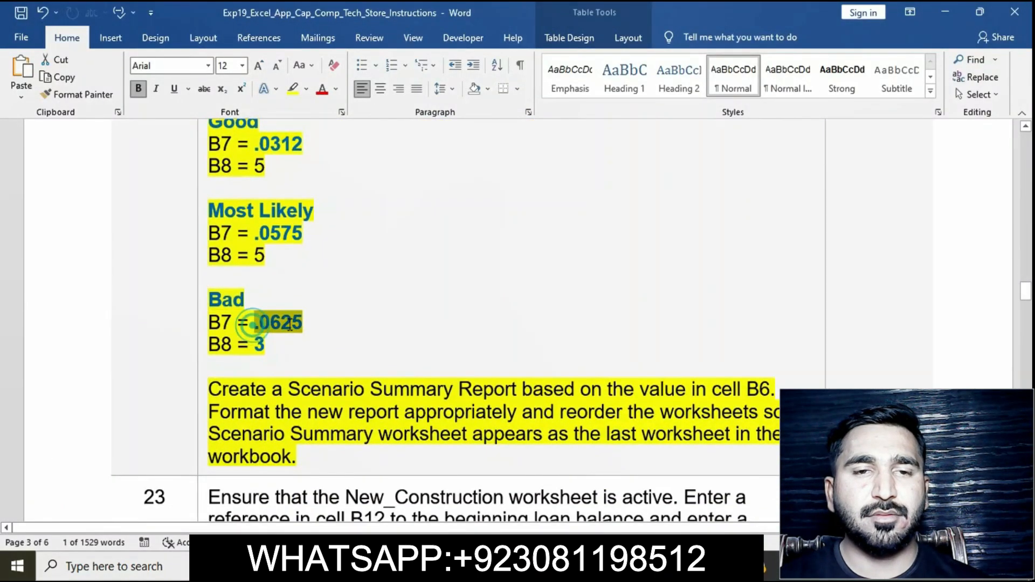
key("ctrl+c")
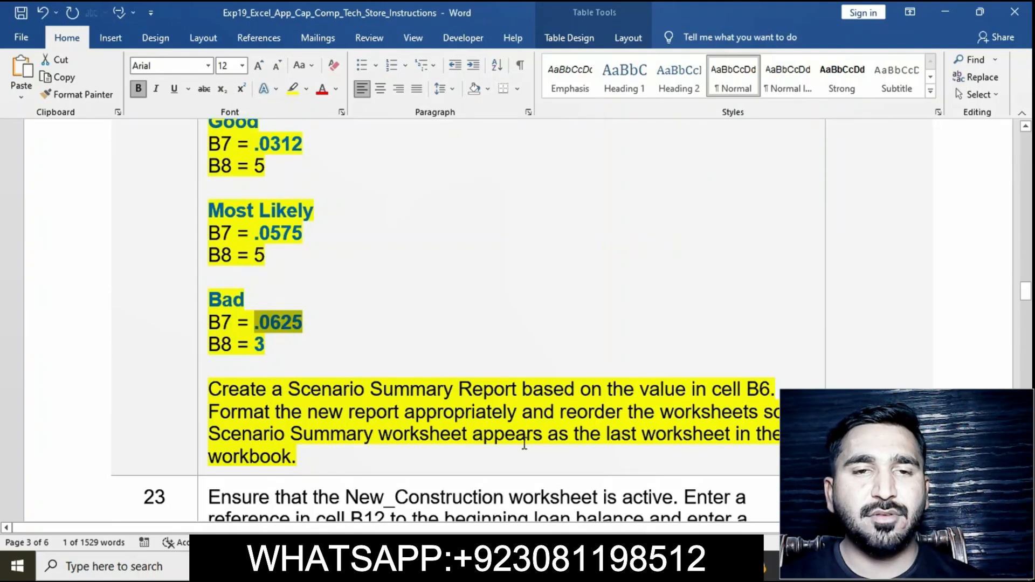
key("alt+Tab")
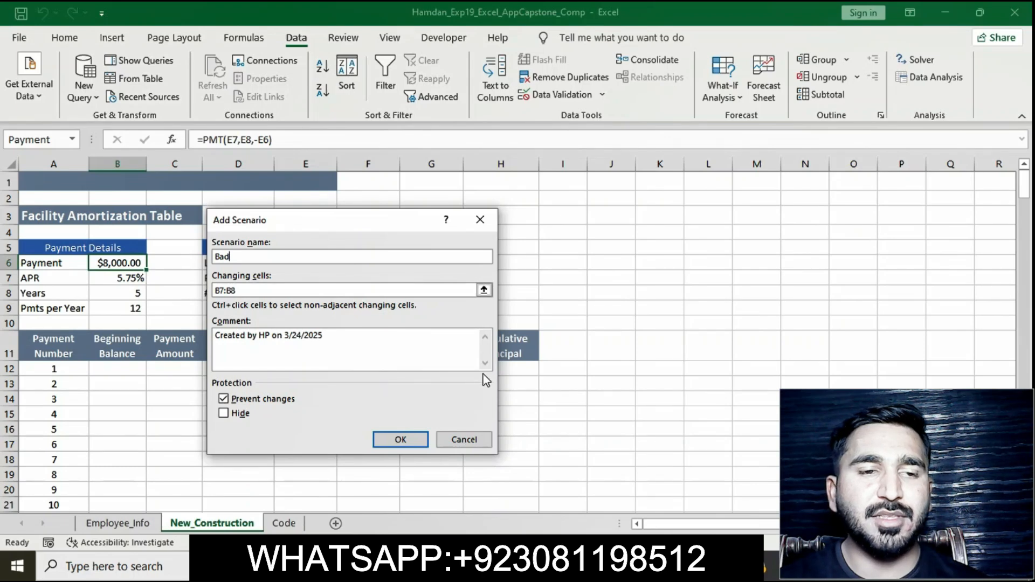
key("BackSpace")
key("BackSpace")
key("BackSpace")
type(".0625")
key("BackSpace")
key("BackSpace")
key("BackSpace")
key("BackSpace")
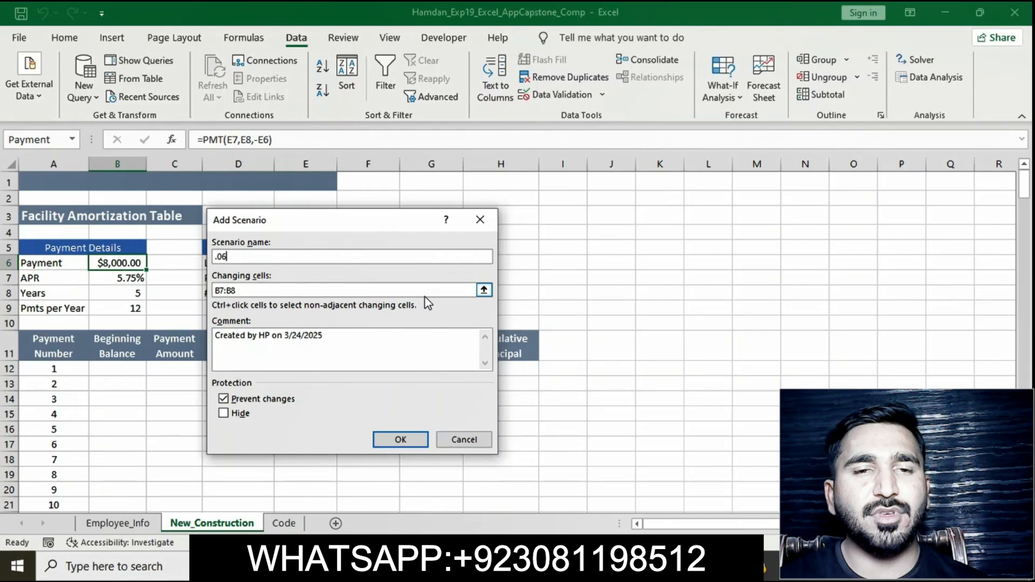
key("alt+Tab")
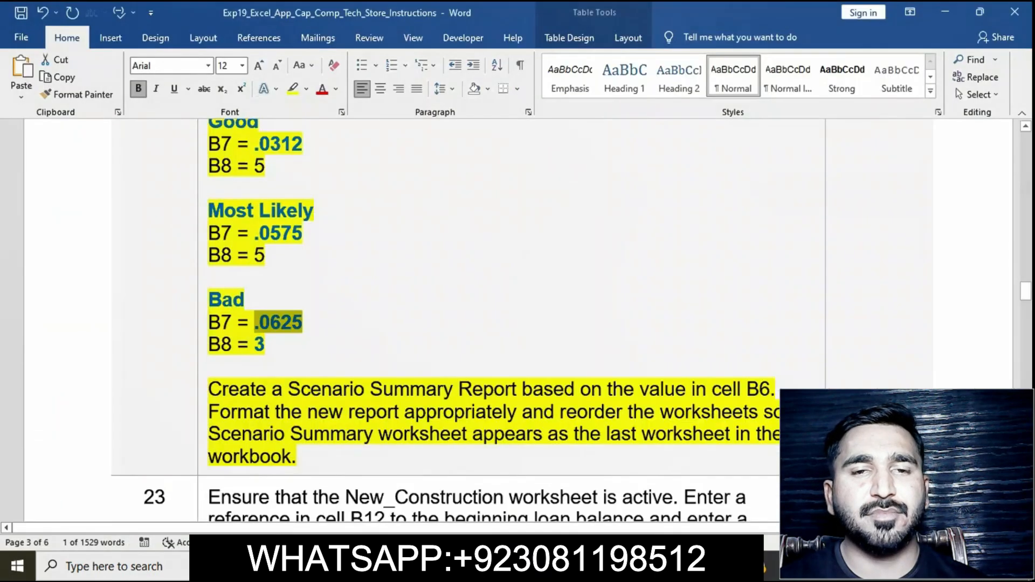
key("alt+Tab")
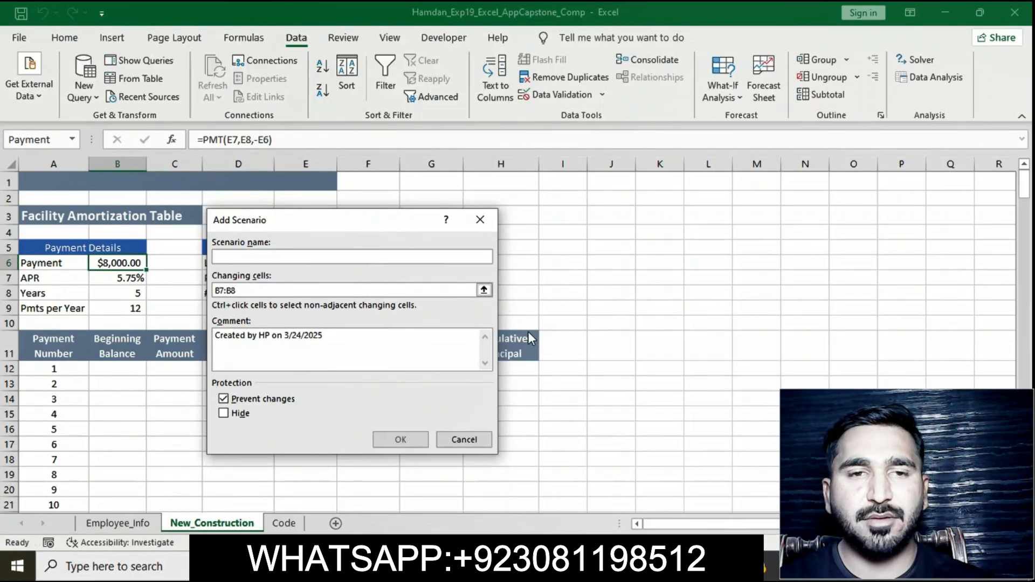
type("Bad")
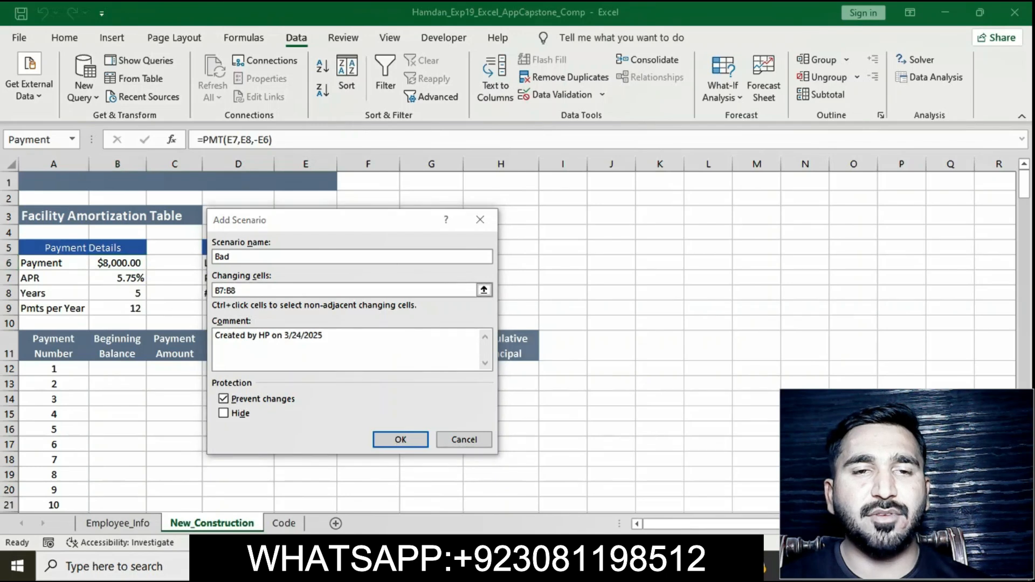
Step: Confirm the Bad scenario's name and changing cells
key("alt+Tab")
key("alt+Tab")
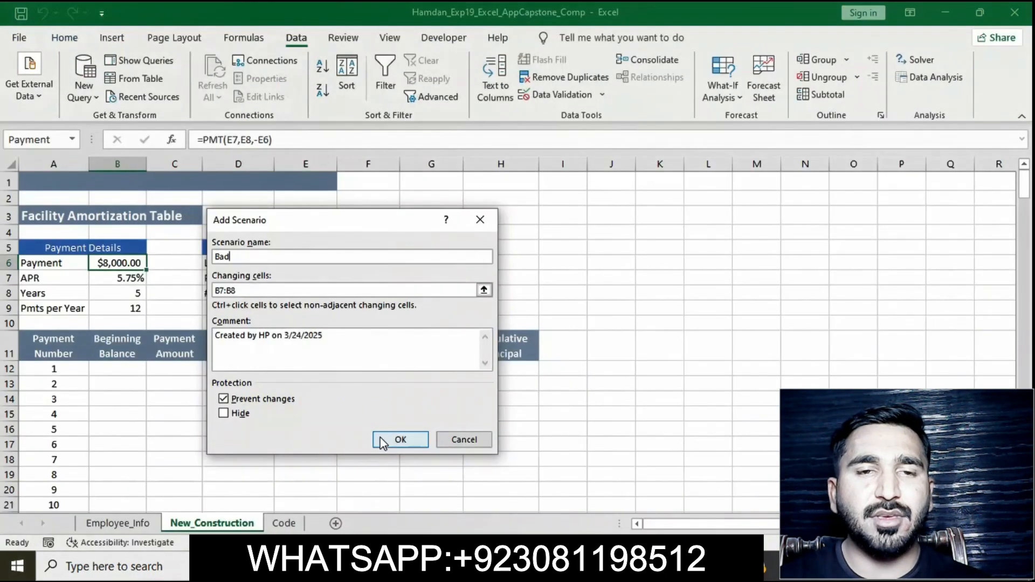
left_click(387, 438)
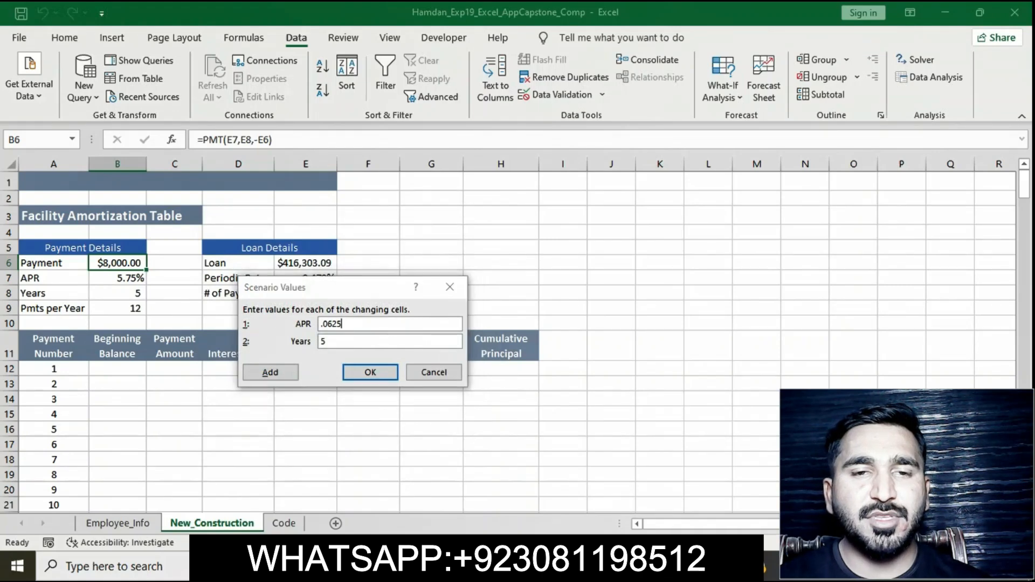
Step: Set the Bad scenario's APR to .0625 and Years to 3, and save it
key("alt+Tab")
key("alt+Tab")
key("ctrl+v")
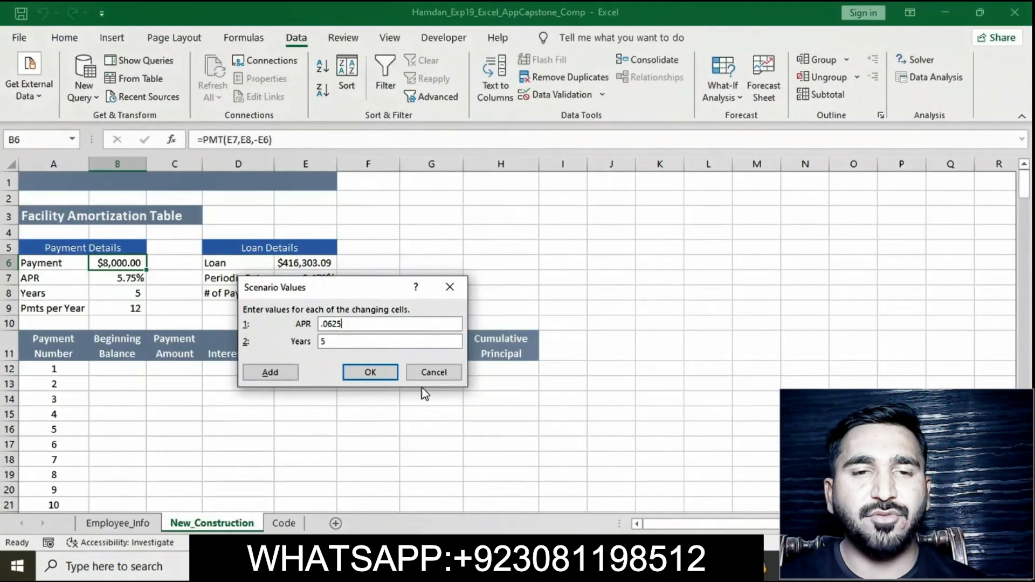
left_click(365, 342)
key("BackSpace")
type("3")
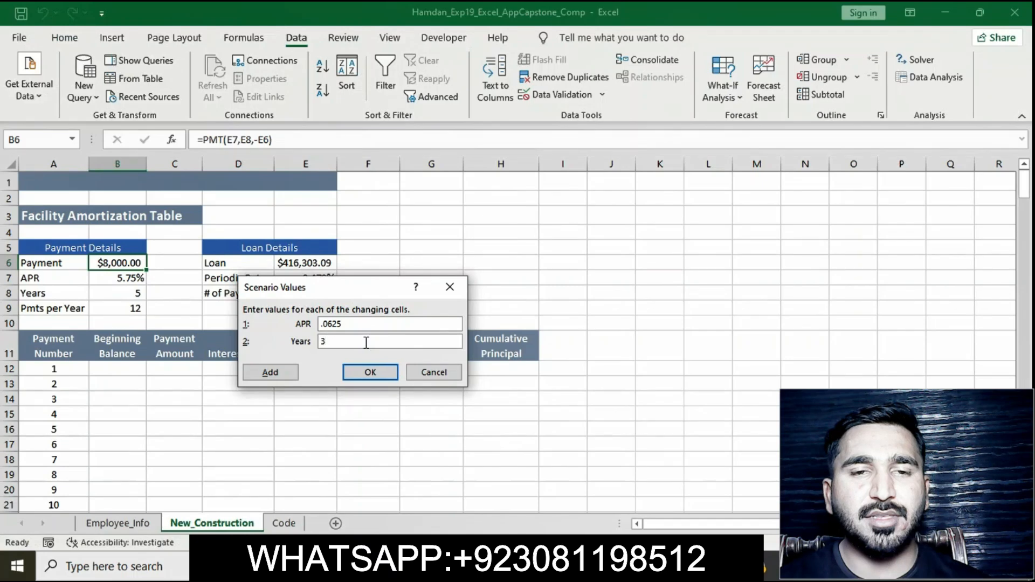
left_click(378, 372)
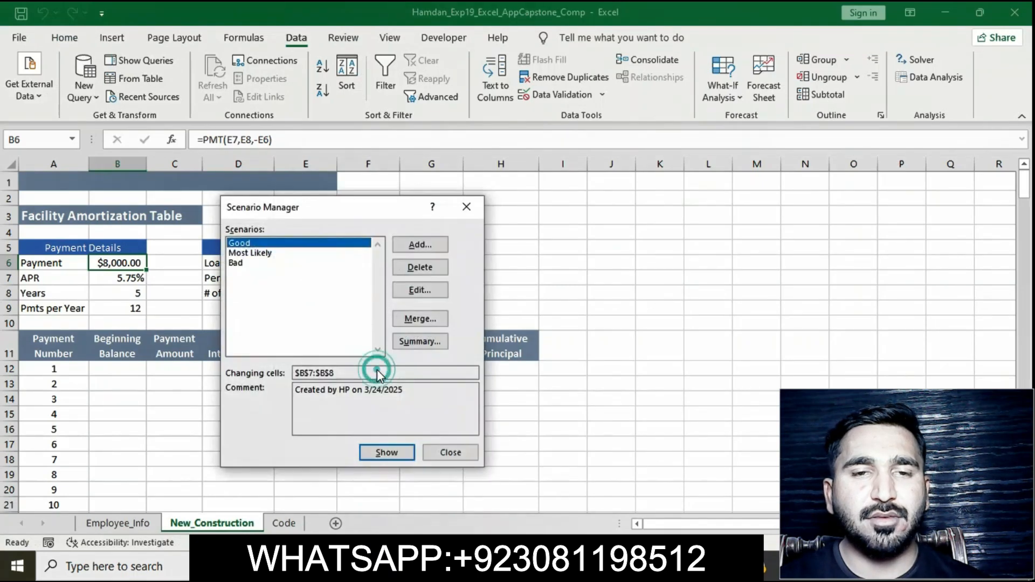
Step: Read the summary instruction, then create a Scenario Summary report using B6 as the result cell
key("alt+Tab")
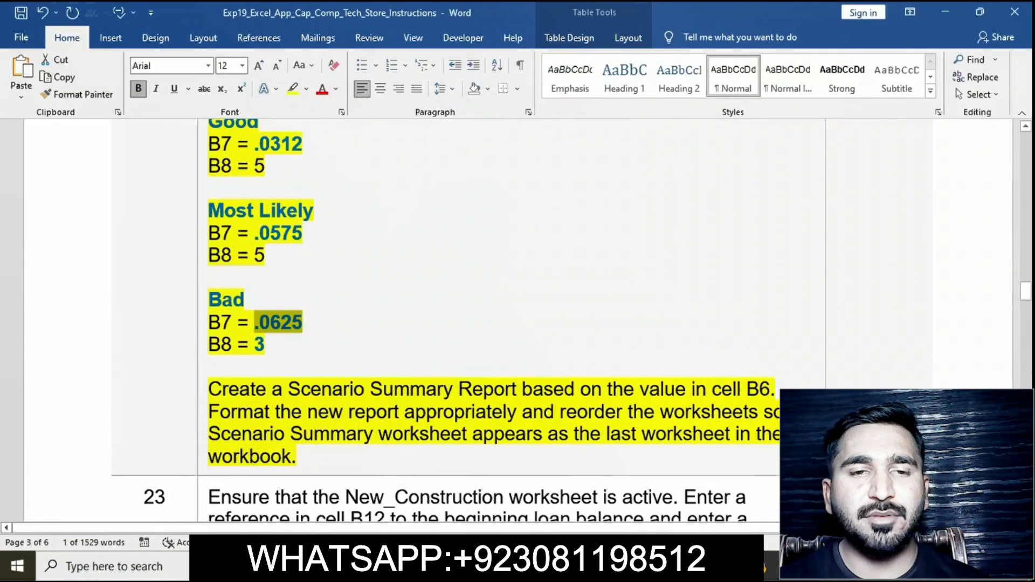
left_click(484, 434)
scroll(484, 434, "down", 1)
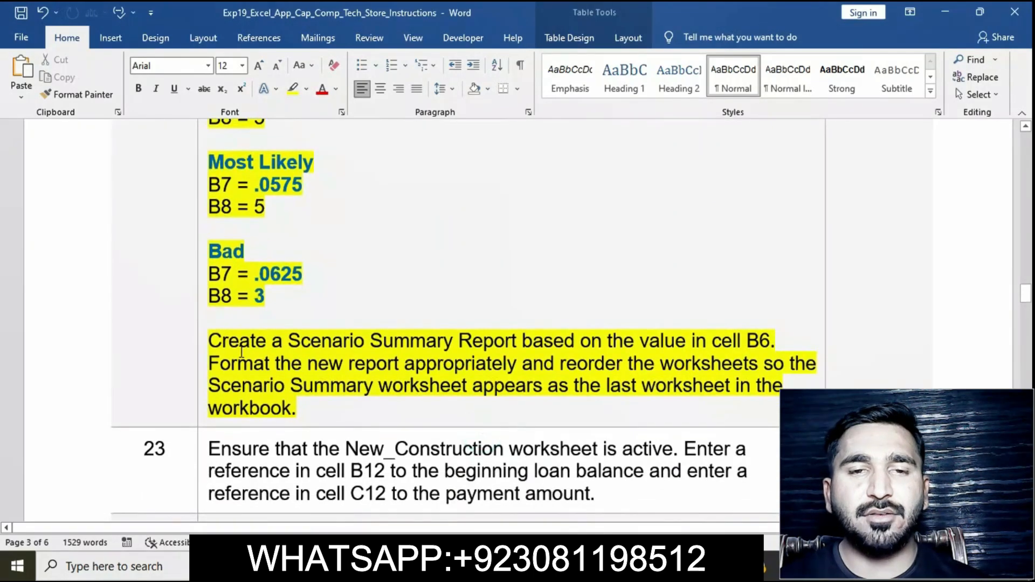
left_click_drag(210, 341, 537, 349)
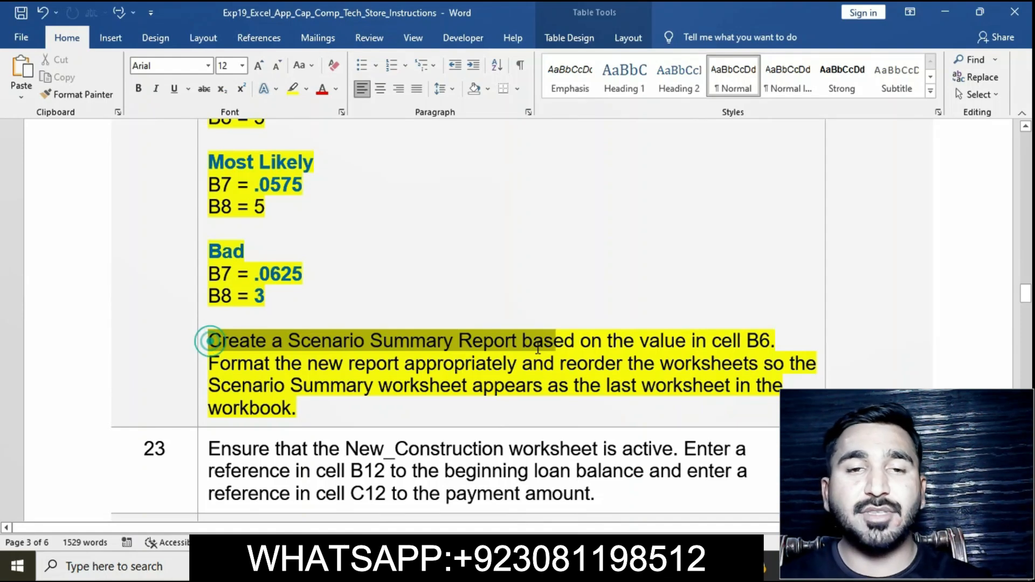
left_click_drag(537, 350, 774, 345)
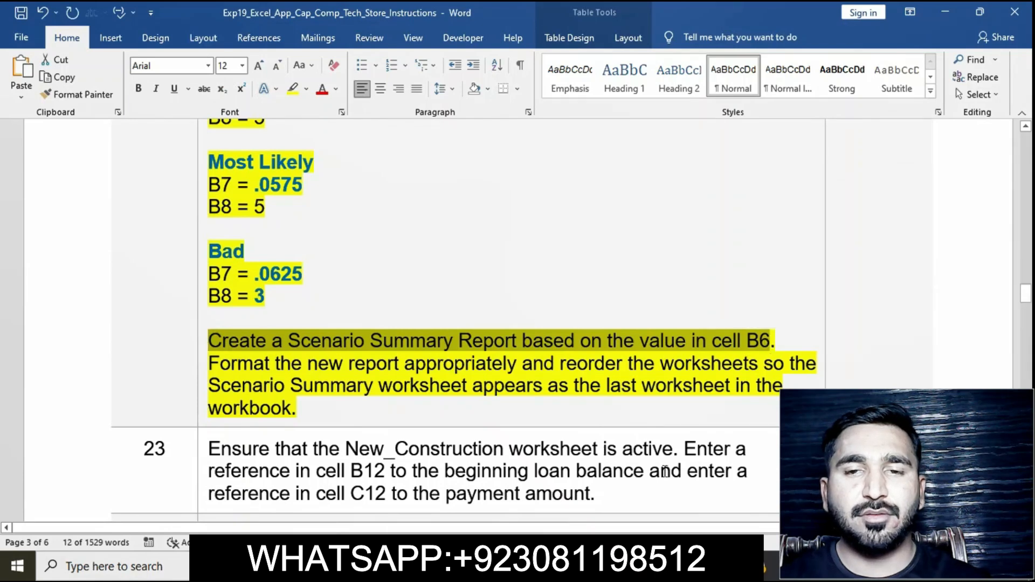
key("alt+Tab")
left_click(423, 343)
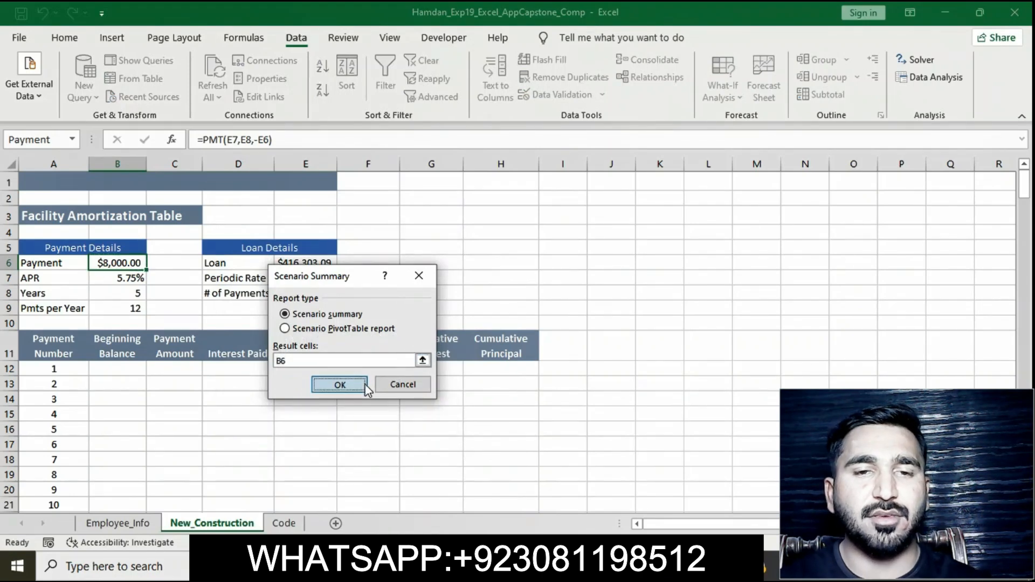
left_click(339, 384)
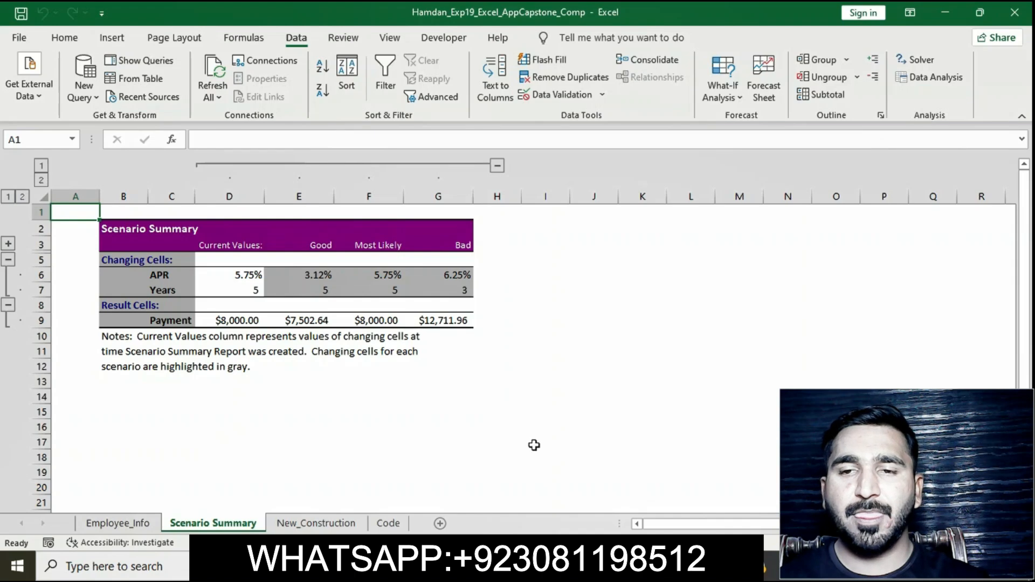
Step: Review the following task instructions in the Word document
left_click(541, 566)
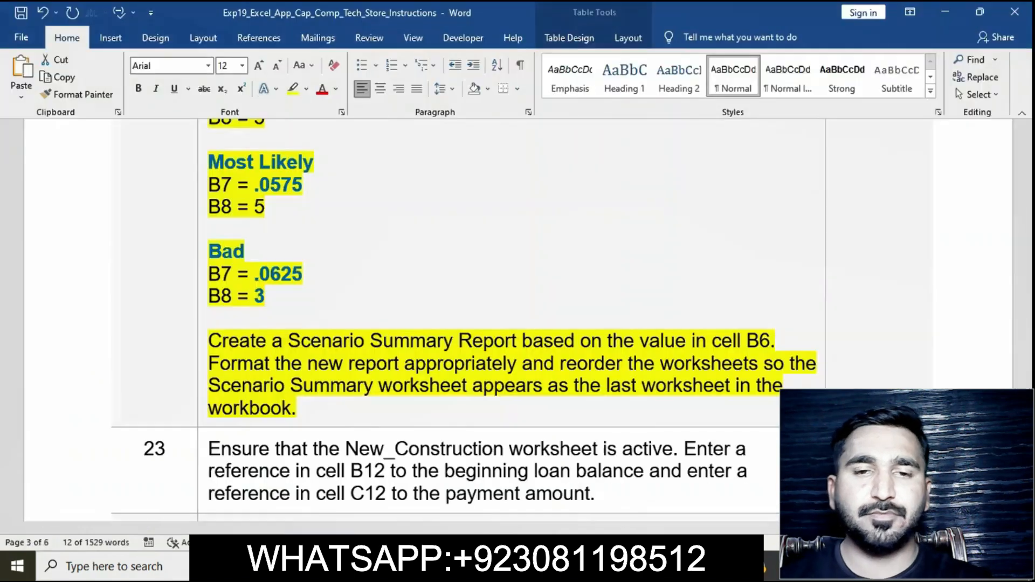
left_click(529, 389)
scroll(529, 389, "up", 3)
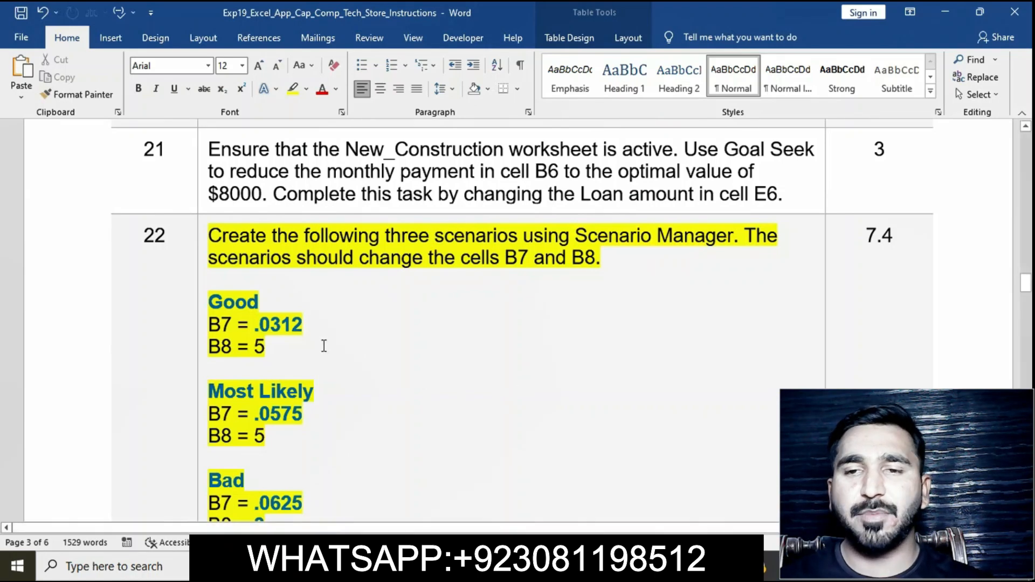
left_click(202, 235)
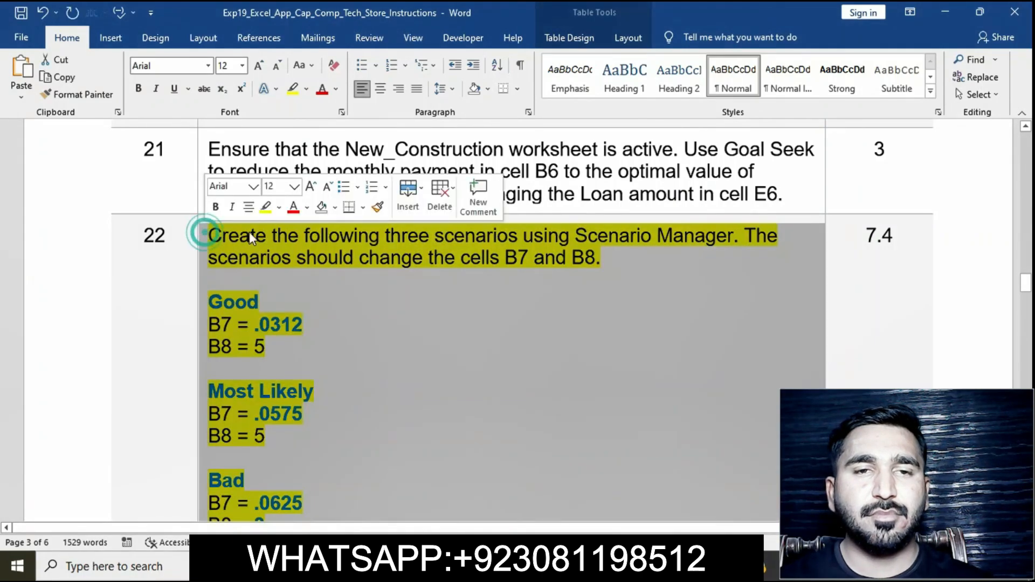
left_click(273, 213)
scroll(383, 356, "down", 7)
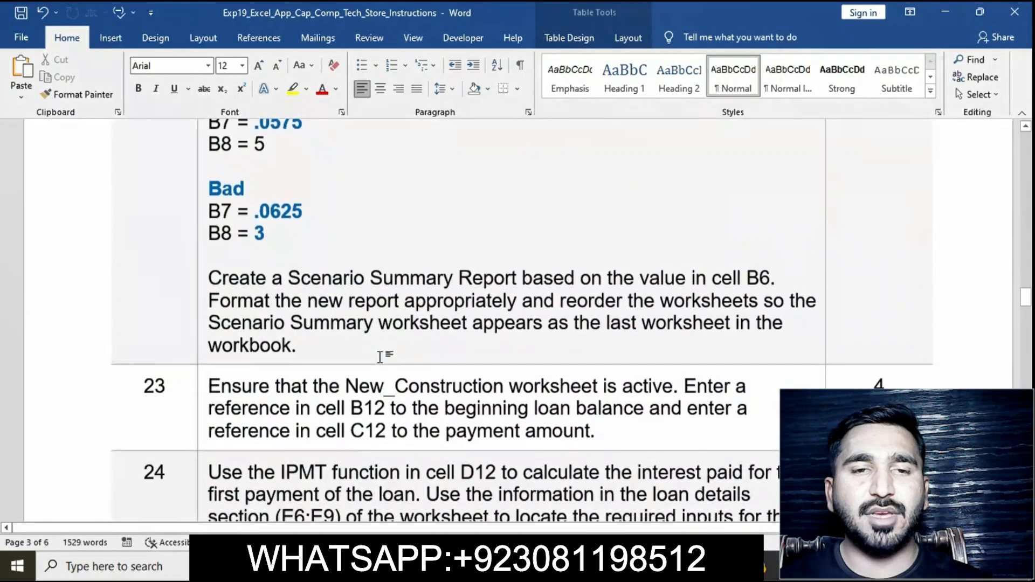
left_click(203, 258)
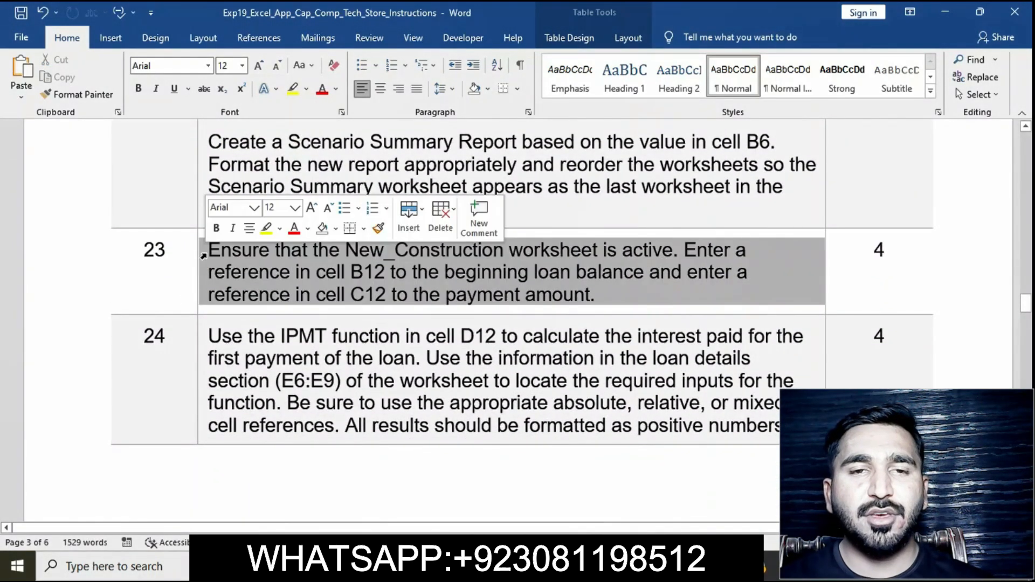
Step: Highlight instruction 23 in yellow in the instructions document
left_click(266, 228)
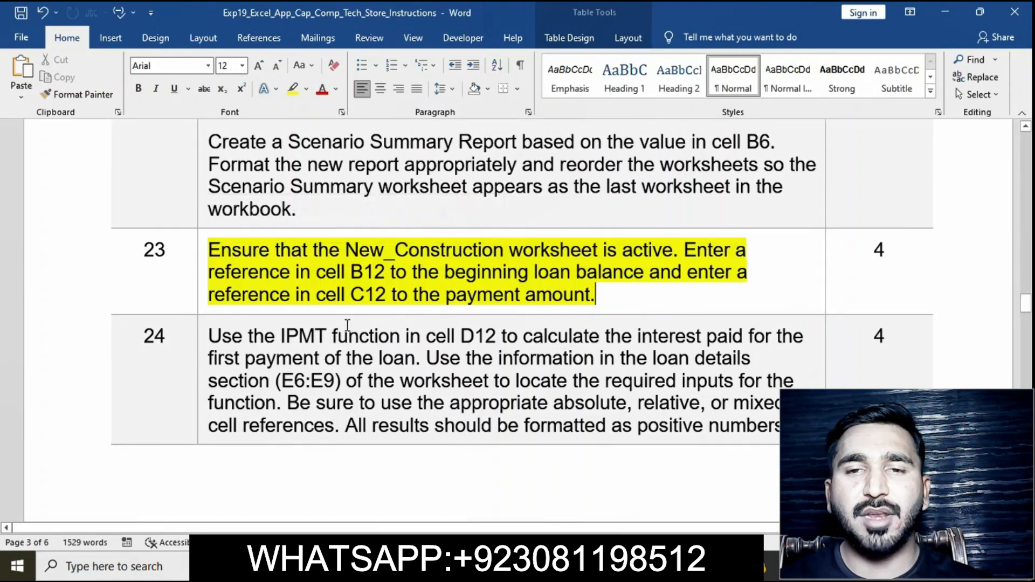
left_click(199, 252)
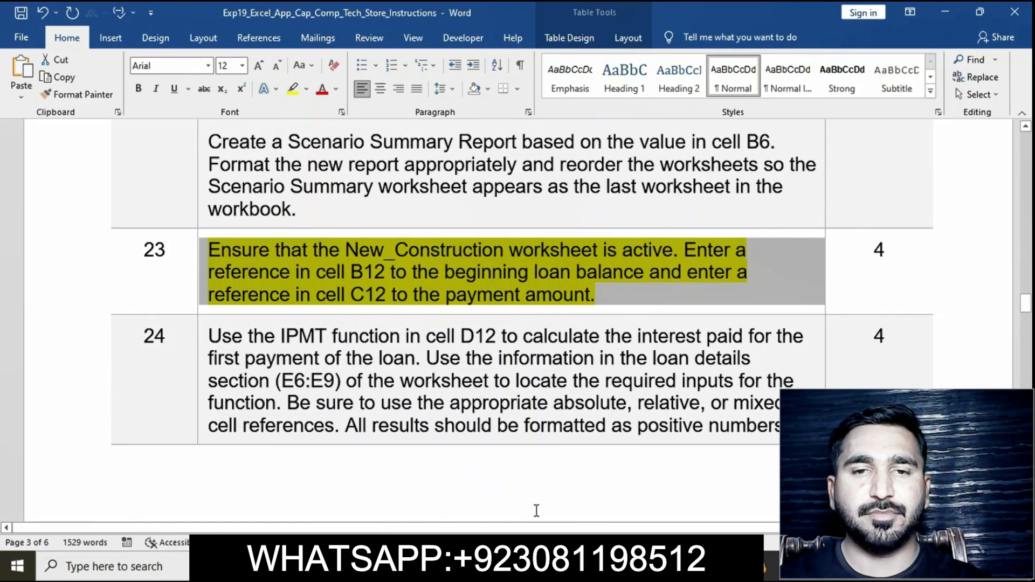
Step: On the New_Construction sheet, enter a reference in B12 to the loan amount in E6
left_click(520, 566)
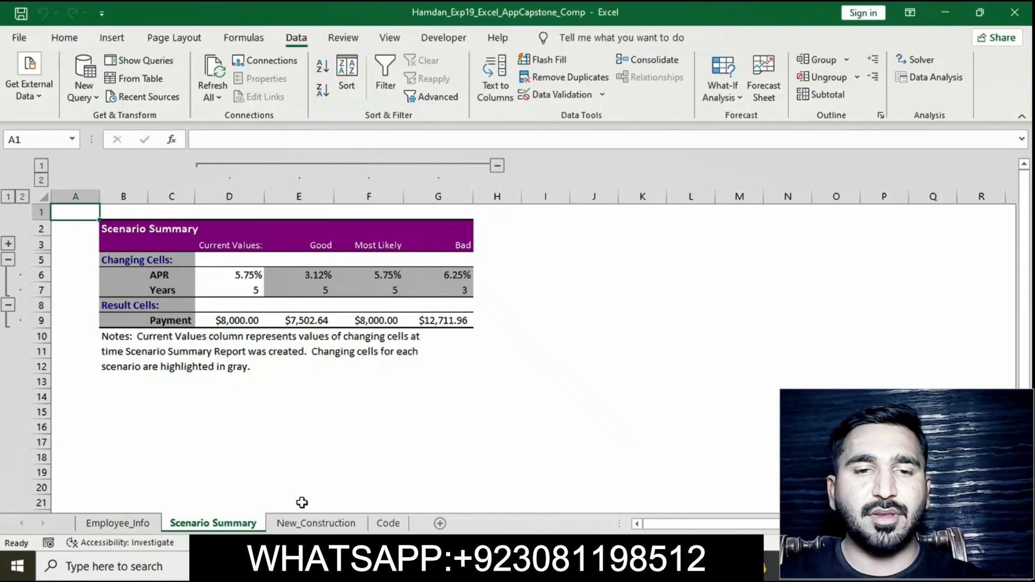
left_click(316, 522)
left_click(113, 370)
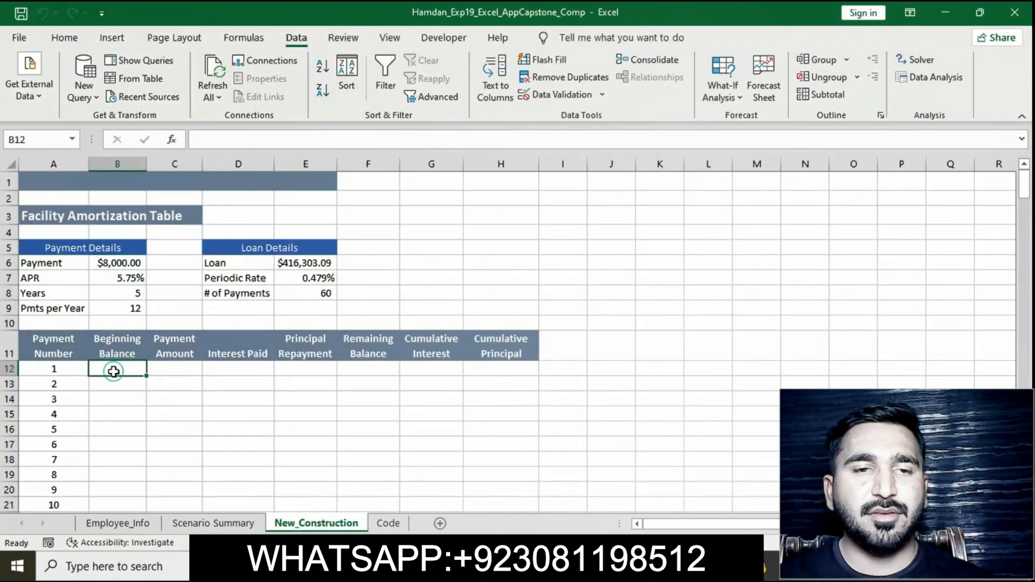
type("=")
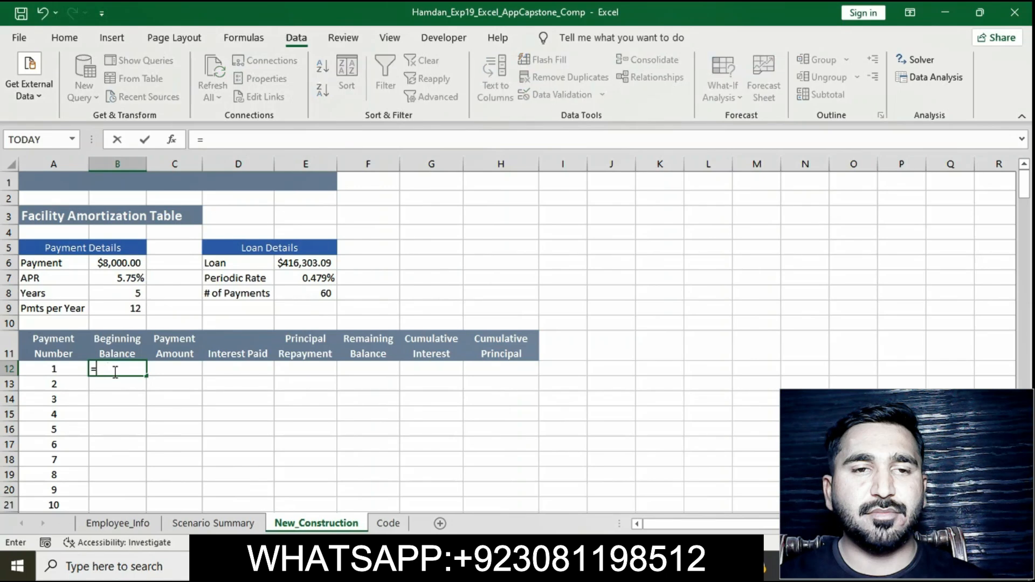
left_click(294, 263)
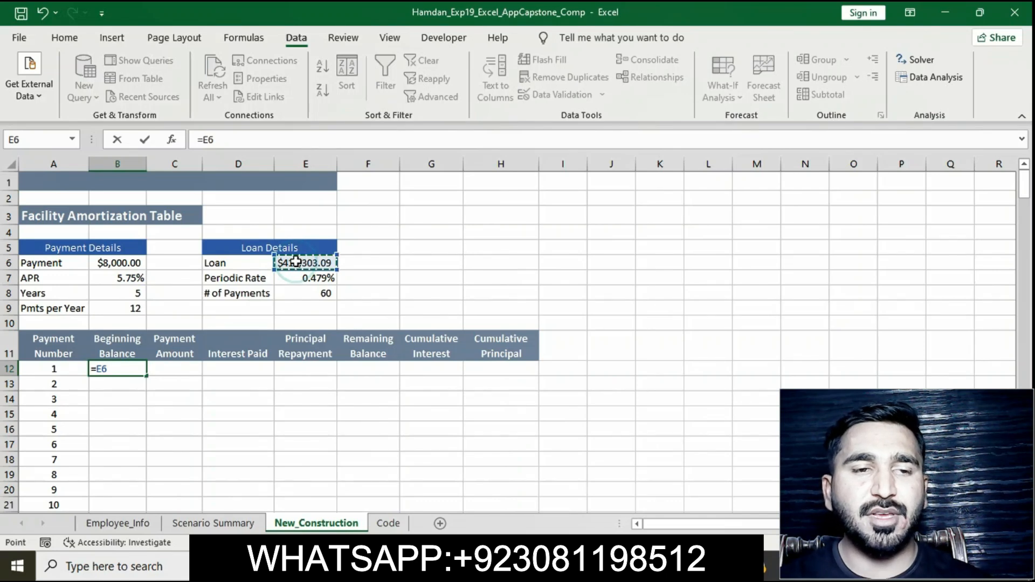
key("Return")
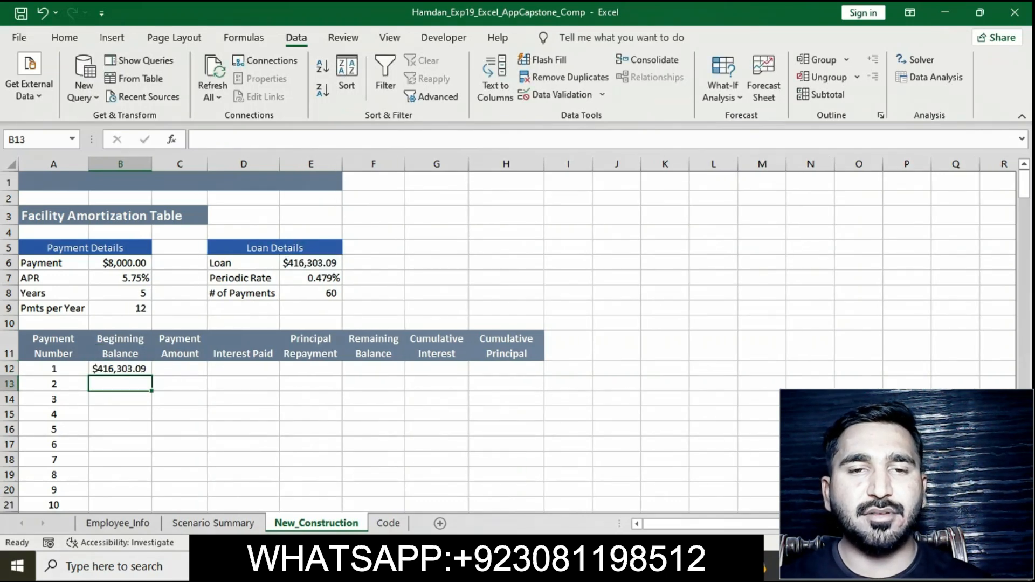
Step: Enter a reference in C12 to the payment amount in B6
key("alt+Tab")
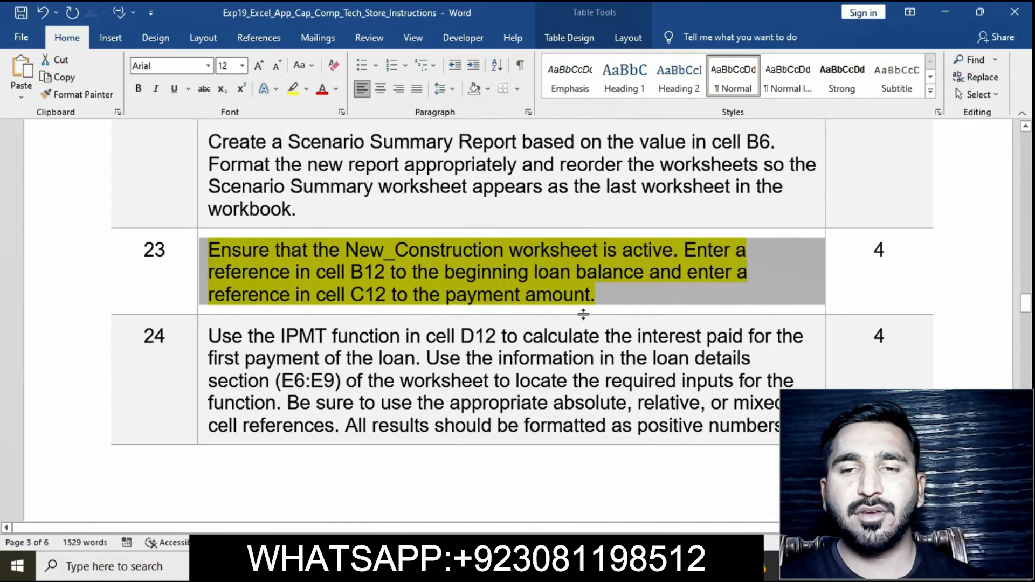
key("alt+Tab")
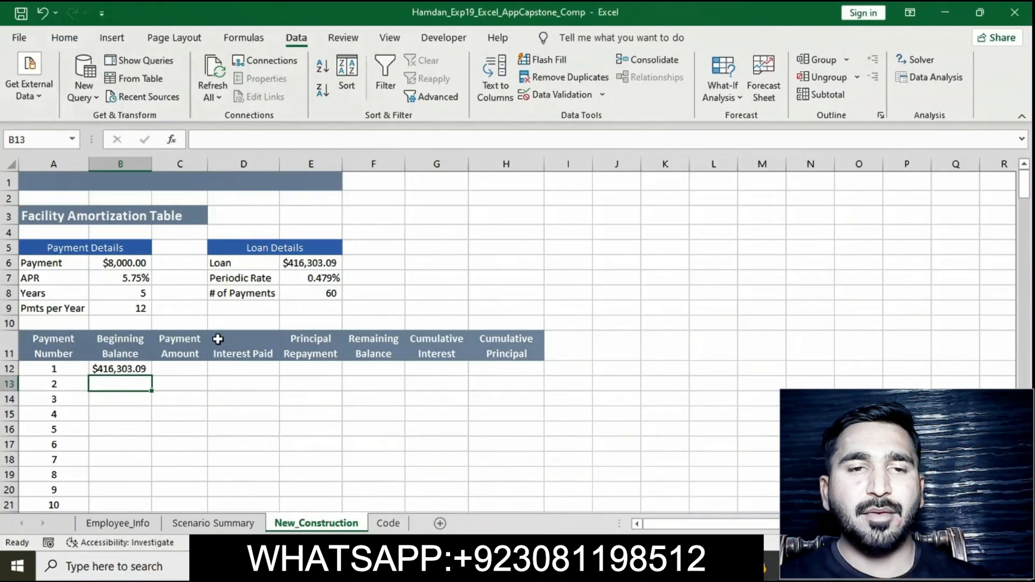
left_click(190, 369)
type("=")
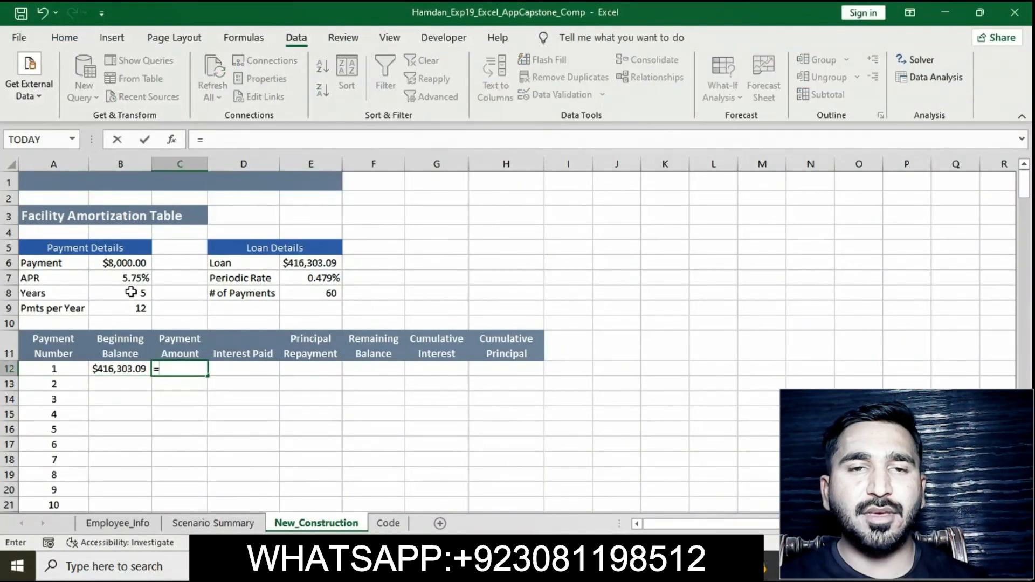
left_click(113, 265)
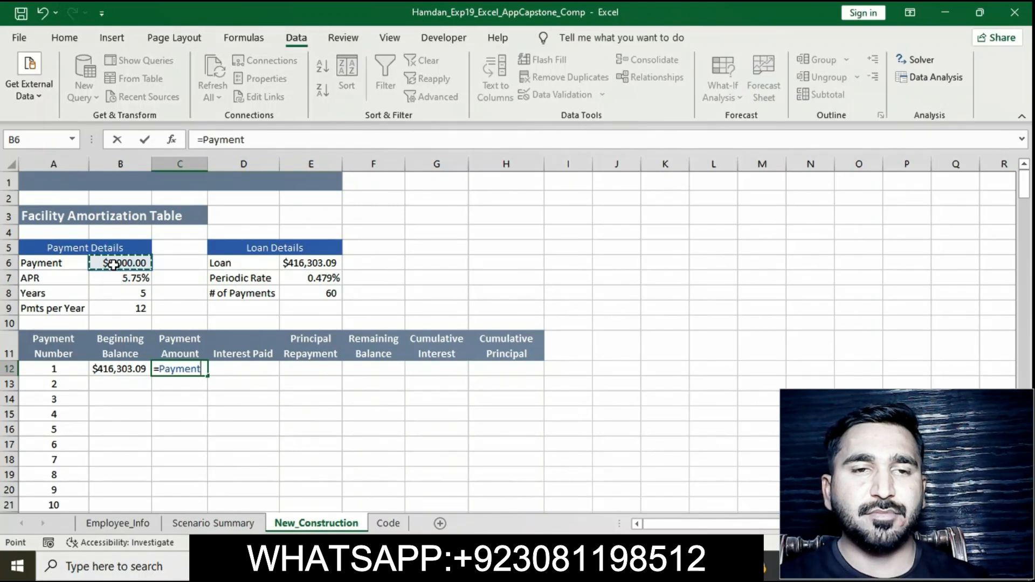
key("Return")
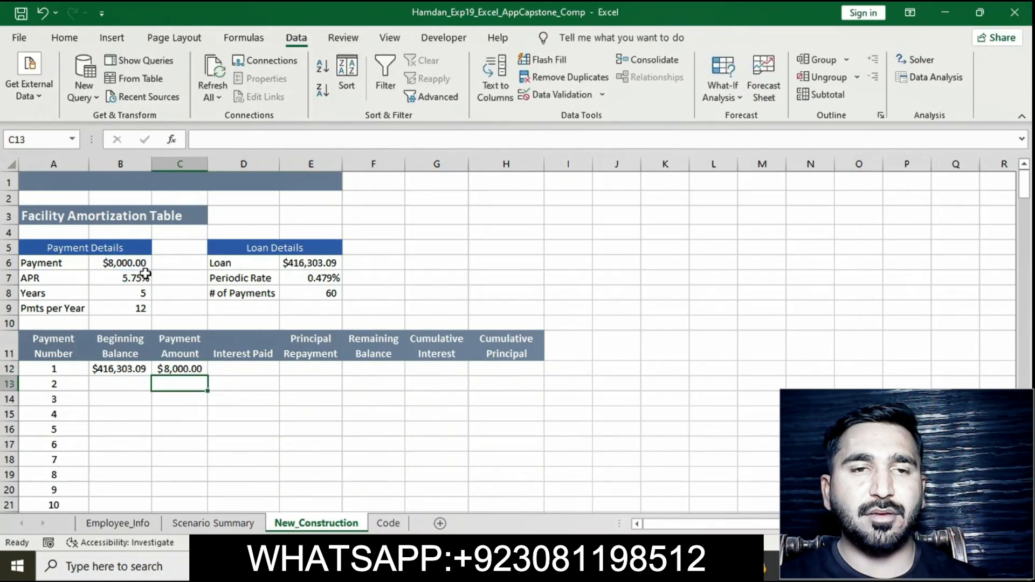
Step: Remove the highlight from instruction 23 in the instructions document
left_click(571, 564)
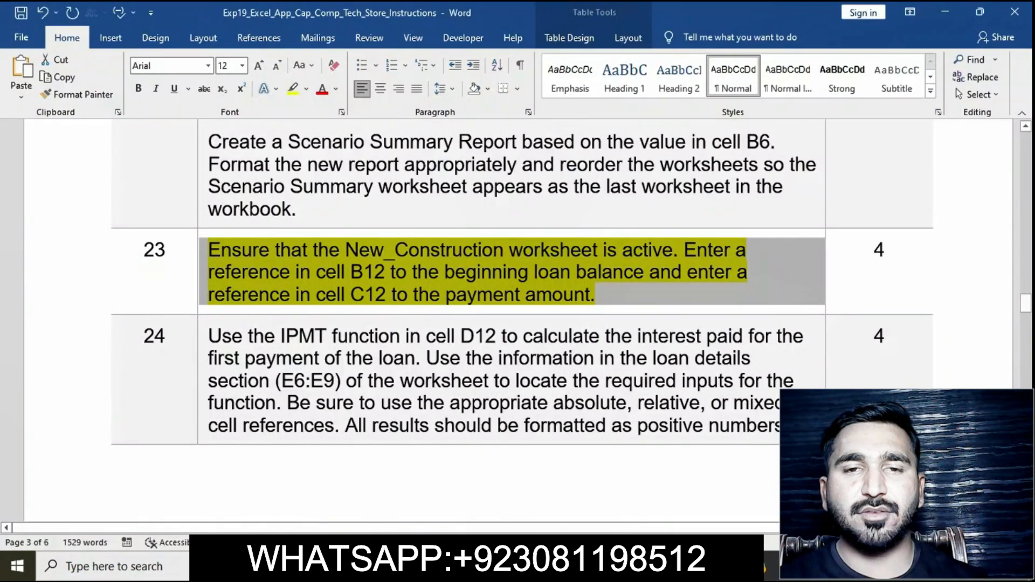
left_click(502, 308)
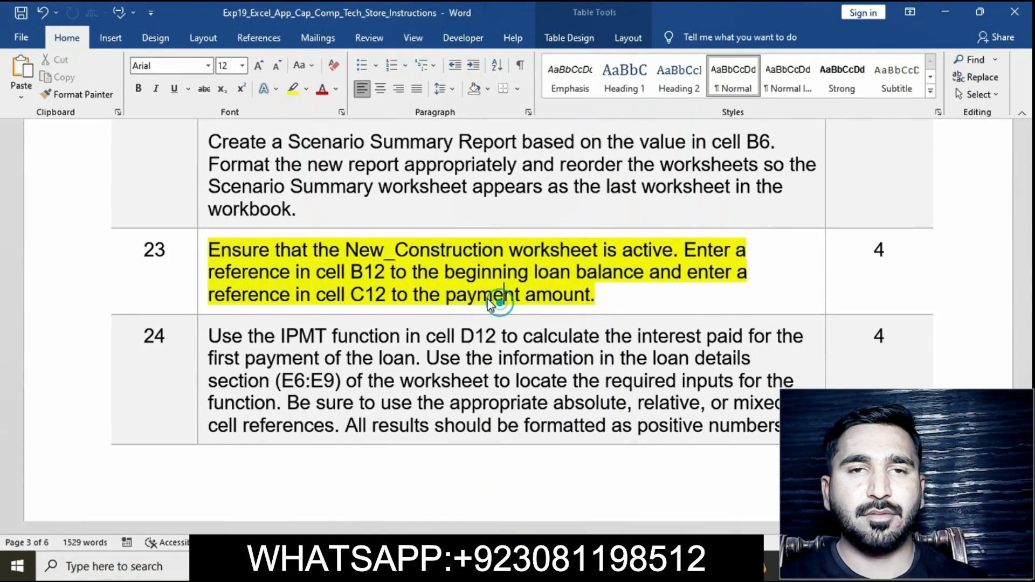
left_click(202, 257)
left_click(202, 256)
left_click(266, 231)
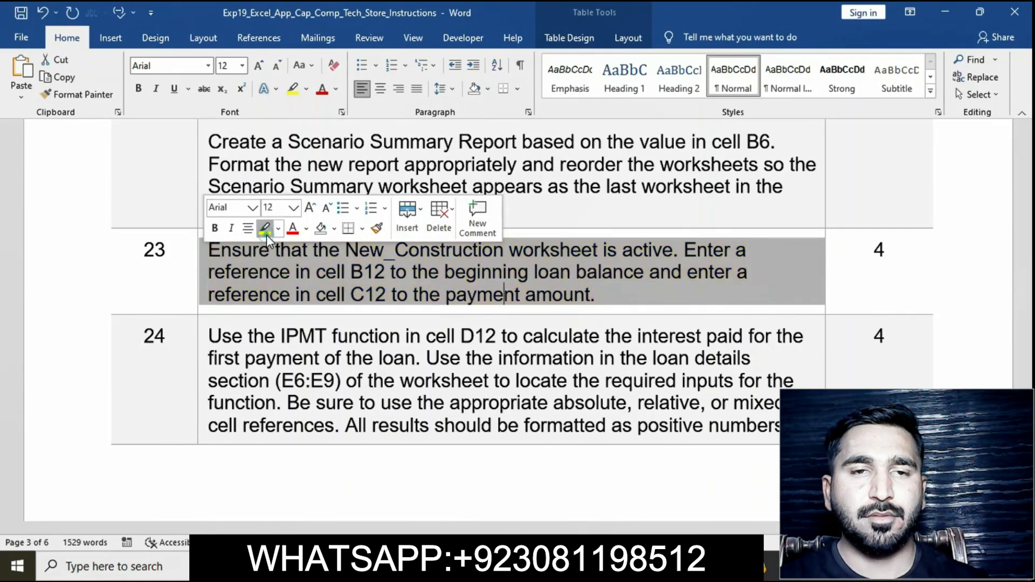
Step: Highlight instruction 24 about the IPMT function in yellow
scroll(364, 388, "down", 3)
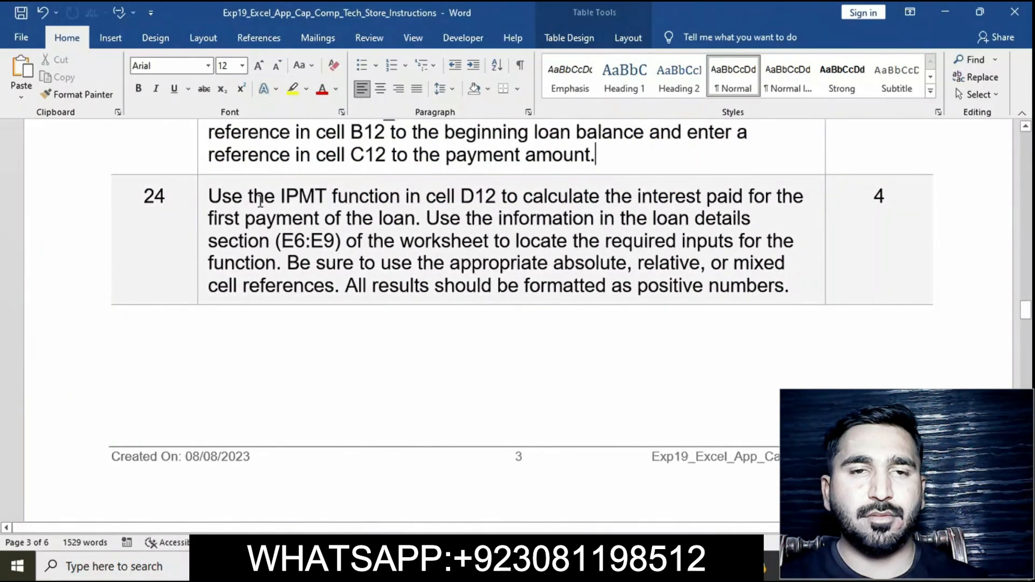
left_click(198, 199)
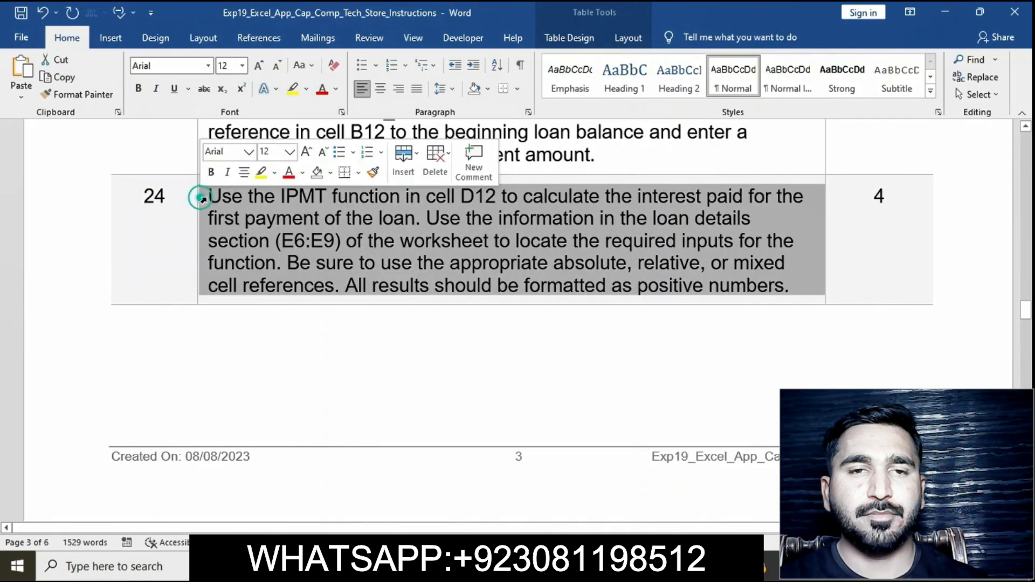
left_click(261, 173)
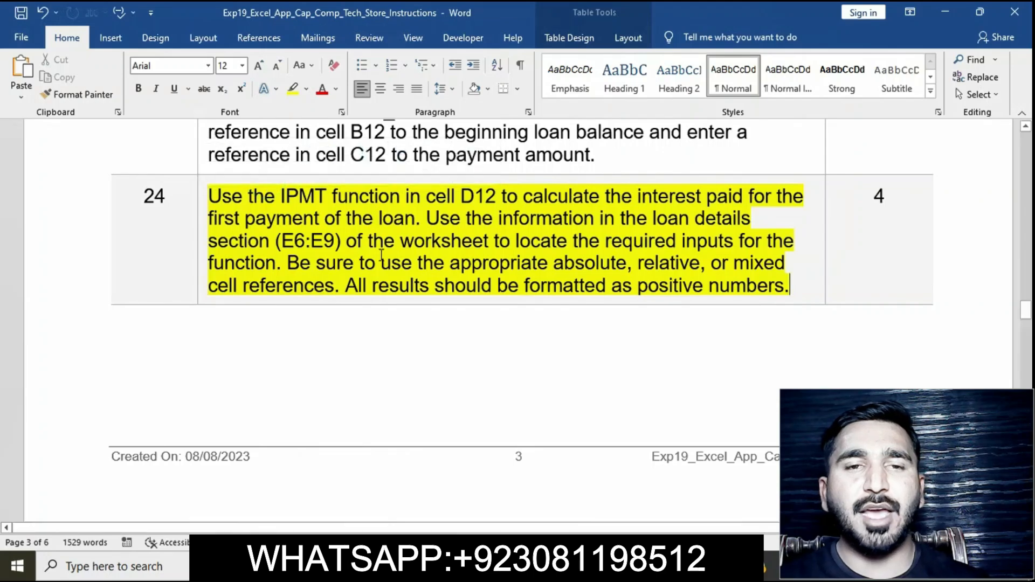
left_click(204, 204)
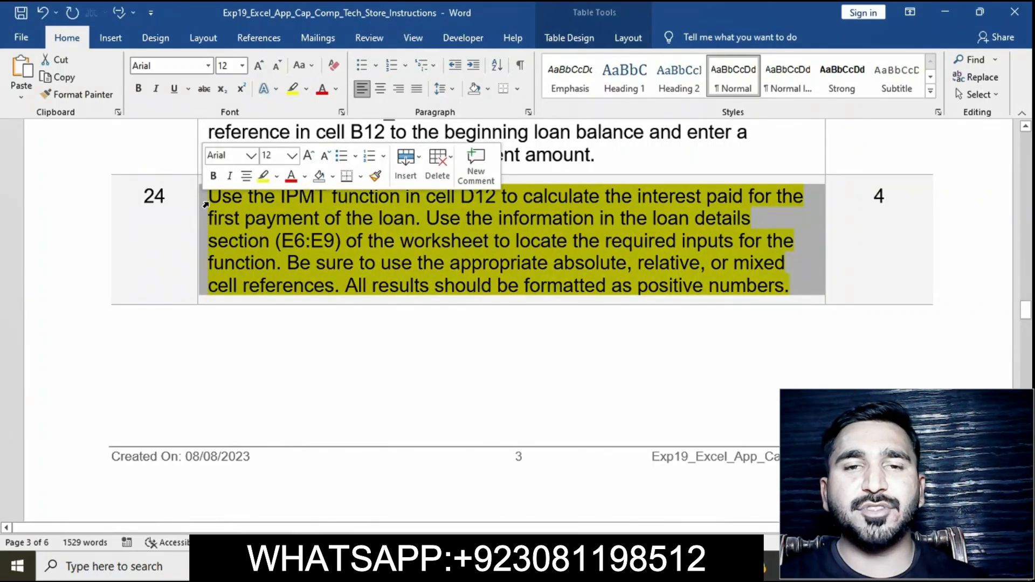
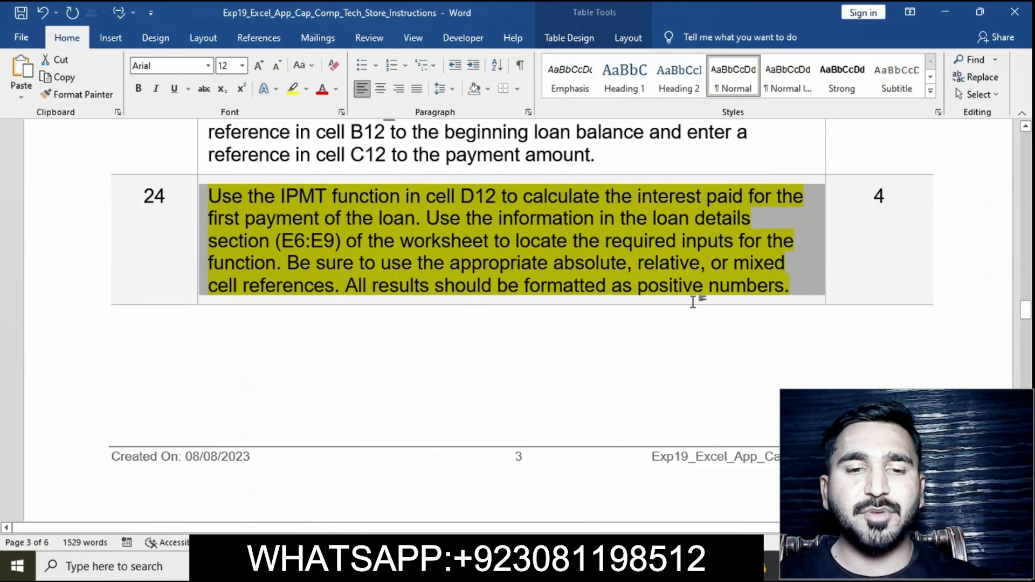
Step: Back in the workbook, enter =-IPMT($E$7,A12,$E$8,$E$6) in D12 to calculate the first payment's interest as a positive number
left_click(587, 566)
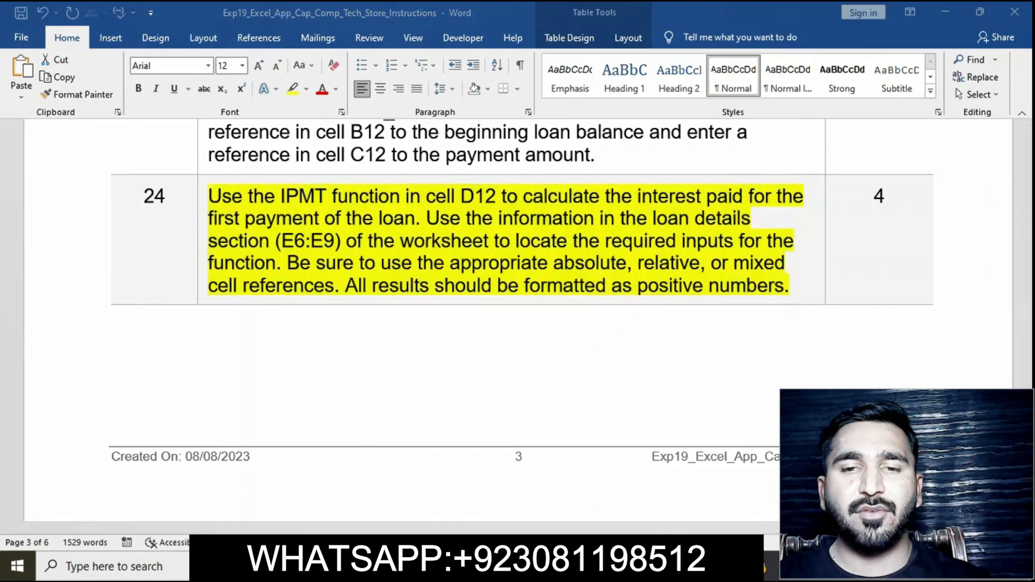
left_click(257, 368)
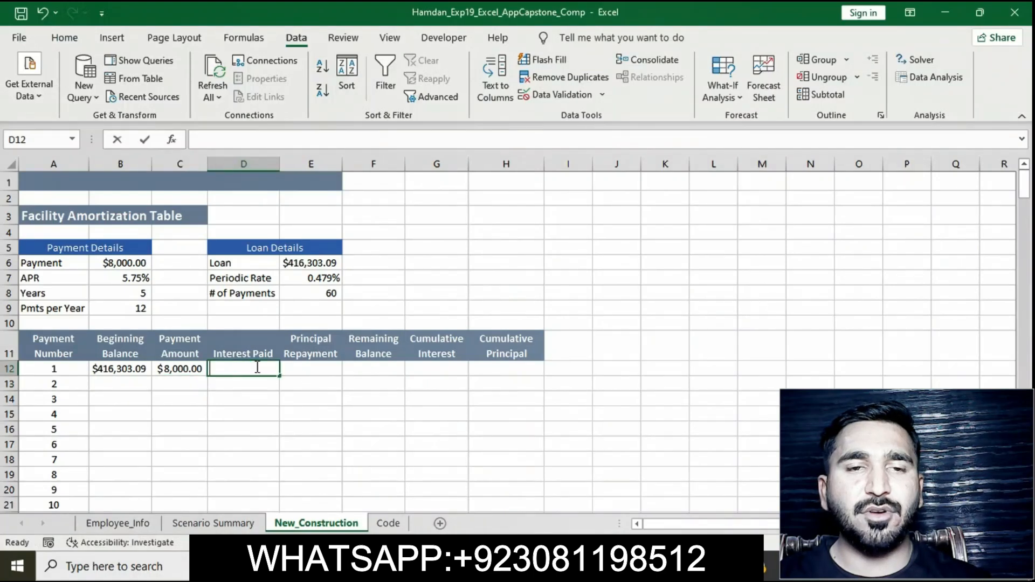
type("=")
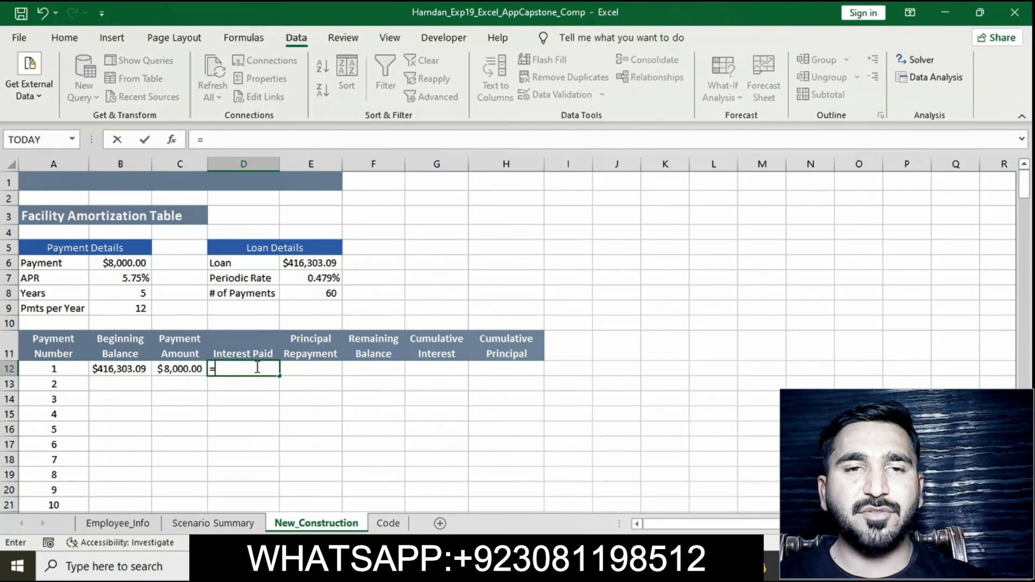
left_click(245, 142)
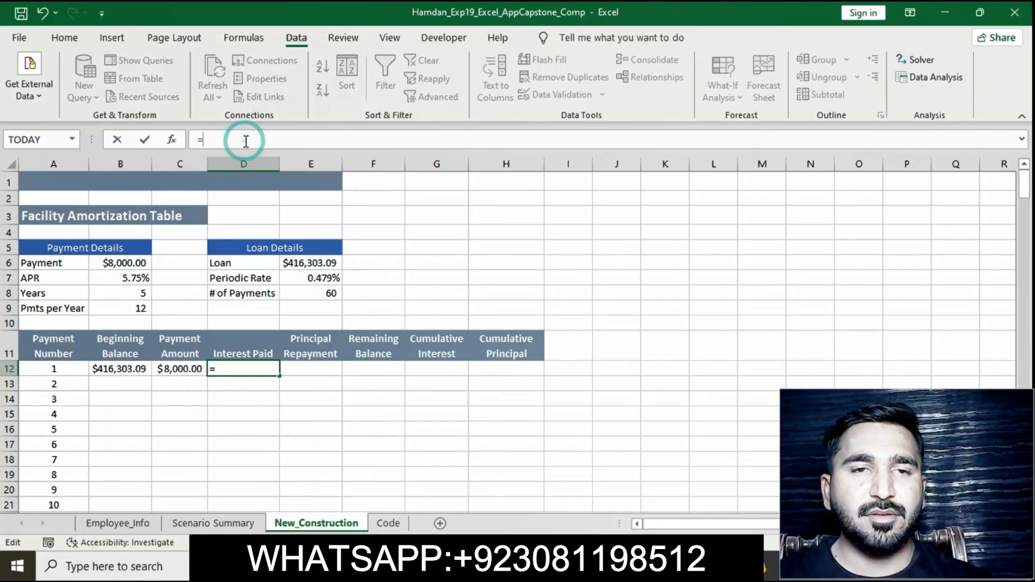
type("-IP")
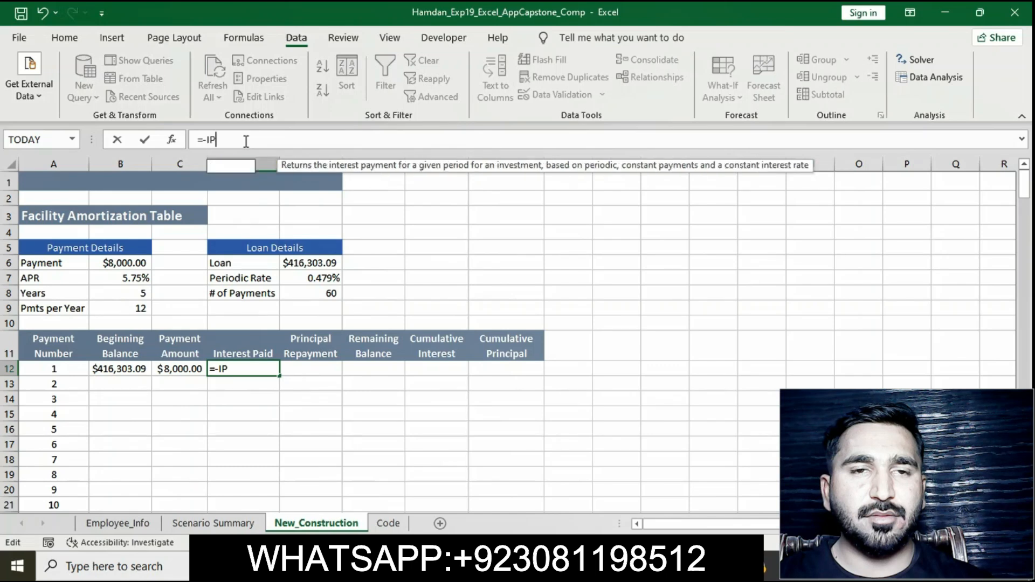
type("MT")
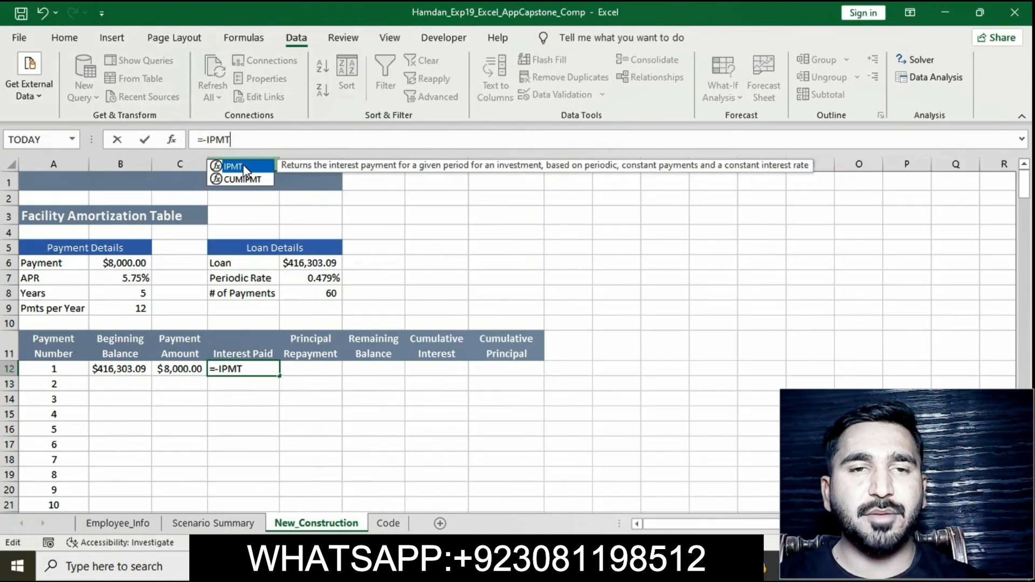
double_click(243, 166)
type("$")
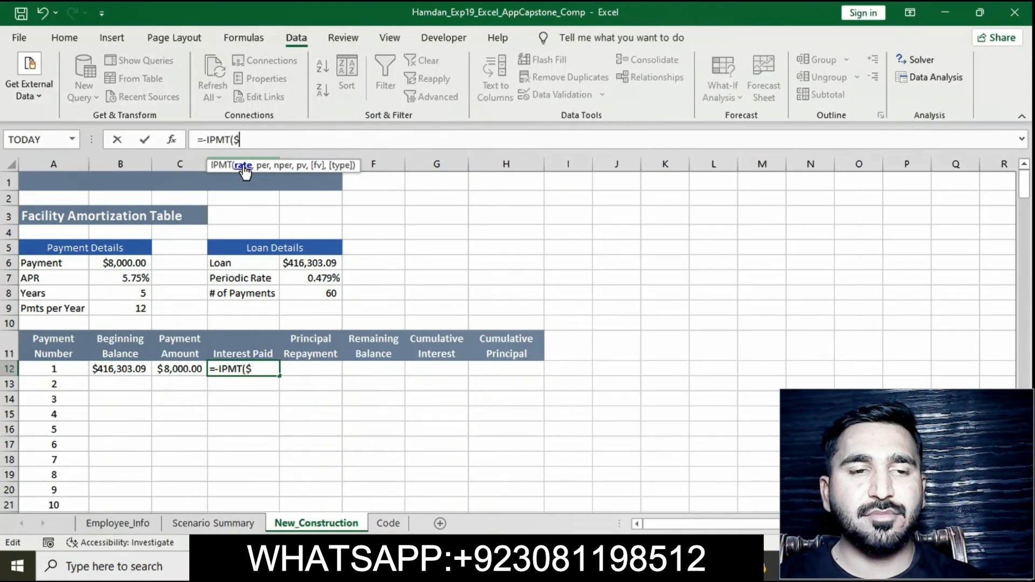
type("E$7")
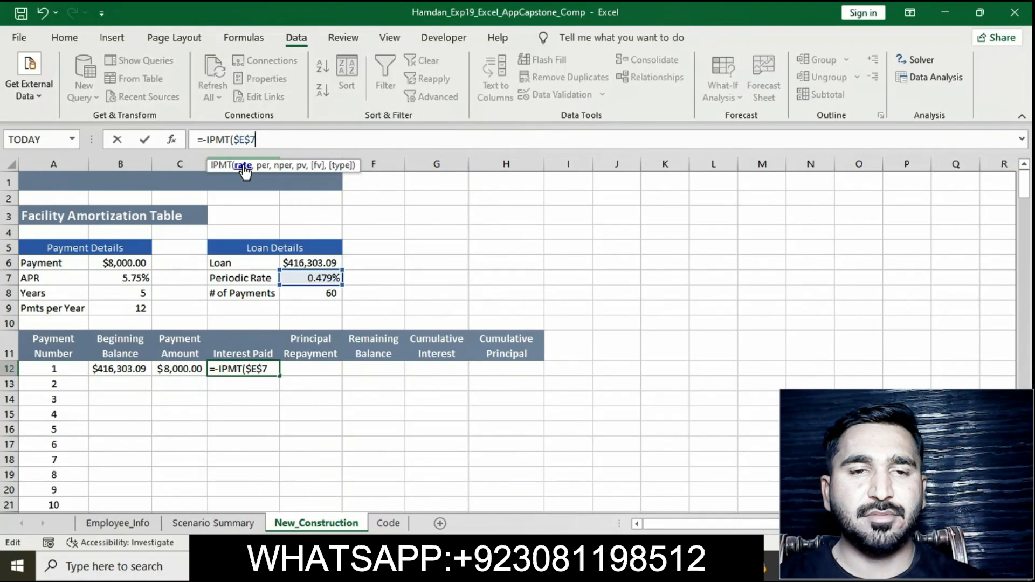
type(",")
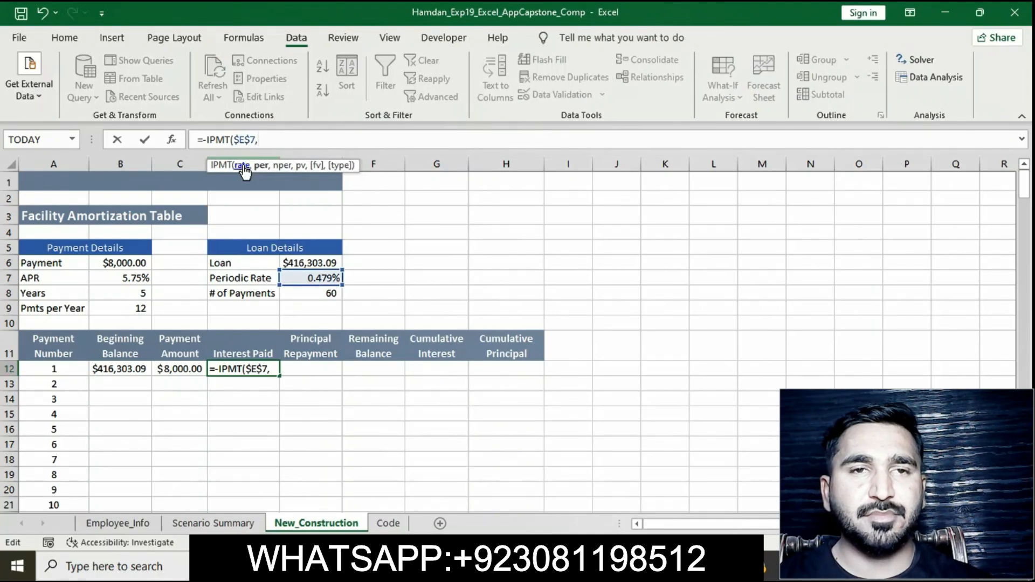
type("A12")
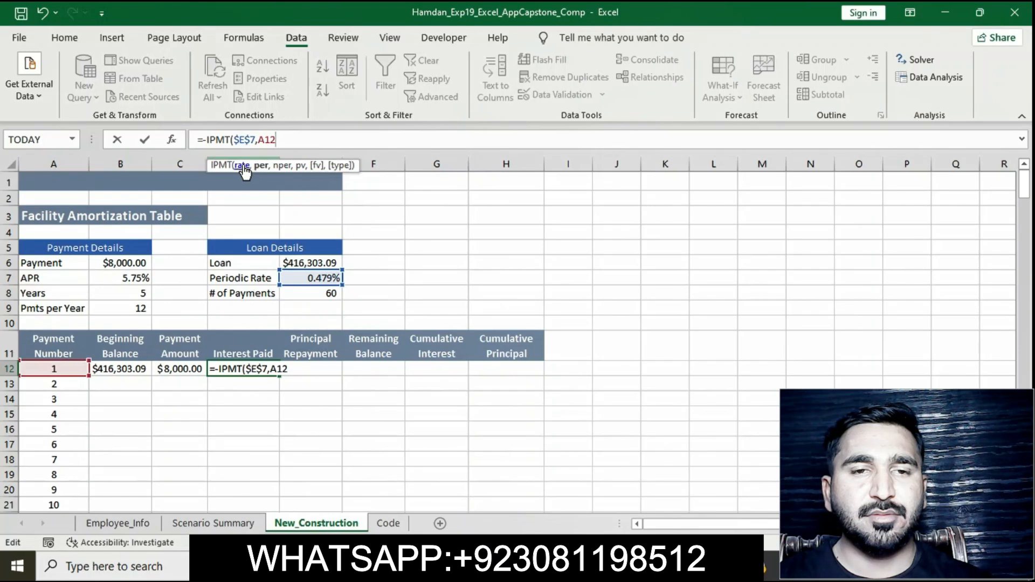
type(",E$")
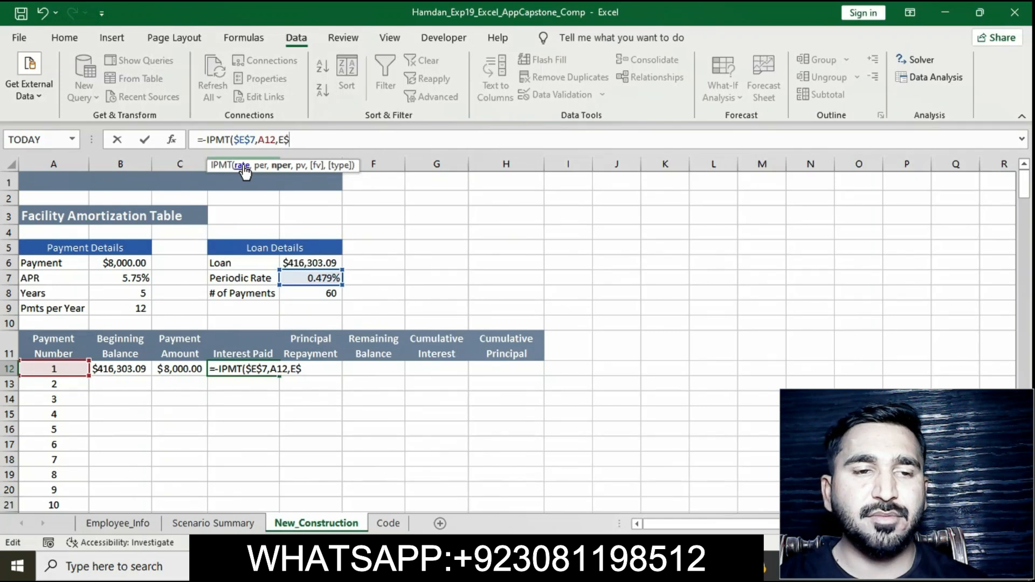
type("$8")
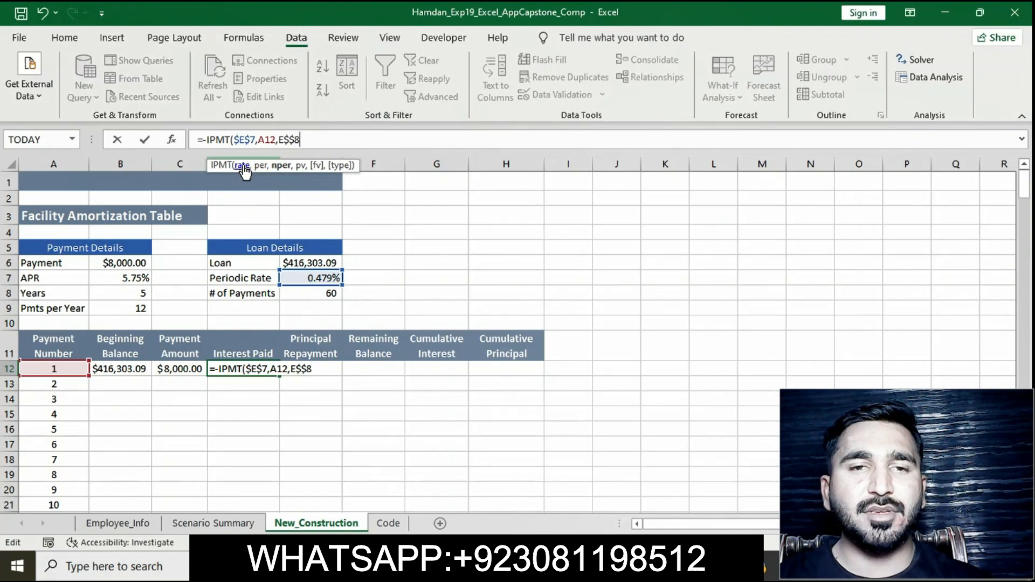
key("BackSpace")
key("BackSpace")
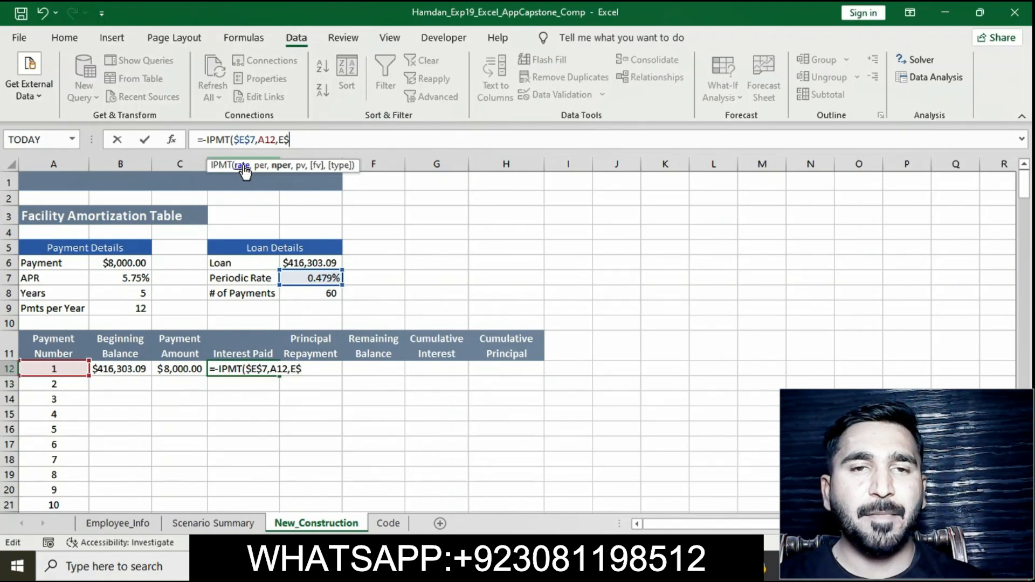
type("8")
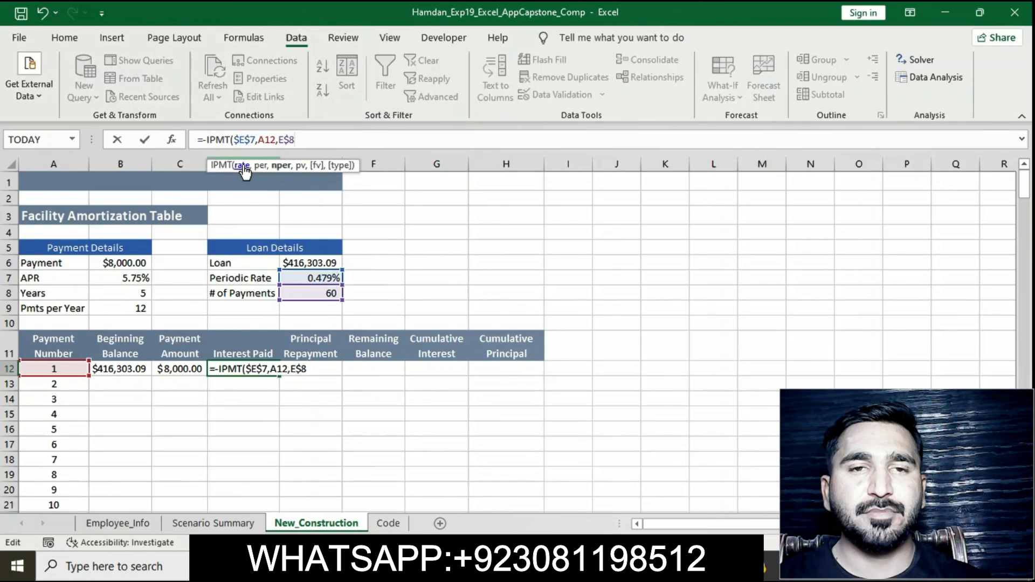
left_click(276, 141)
left_click(279, 140)
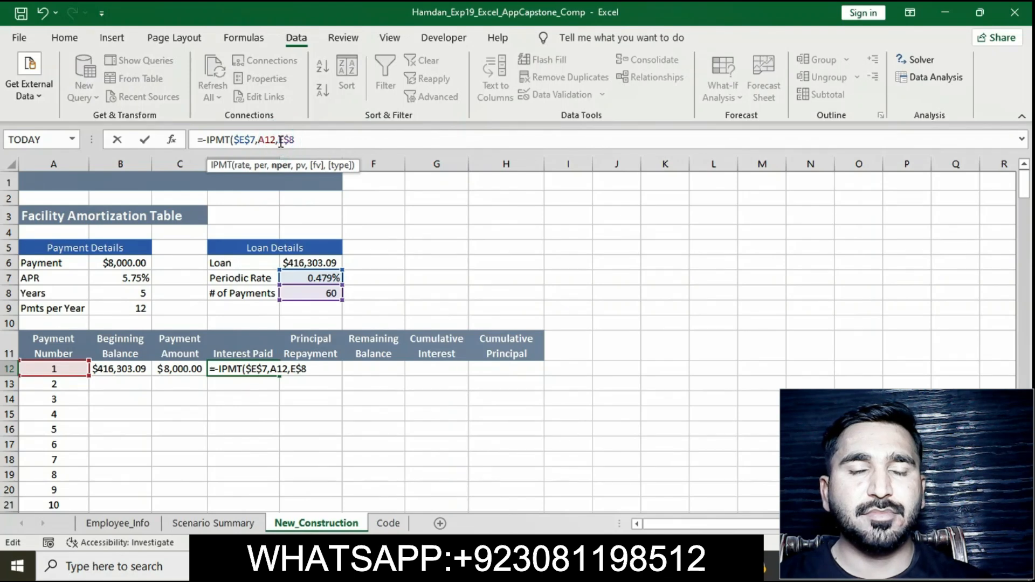
type("$")
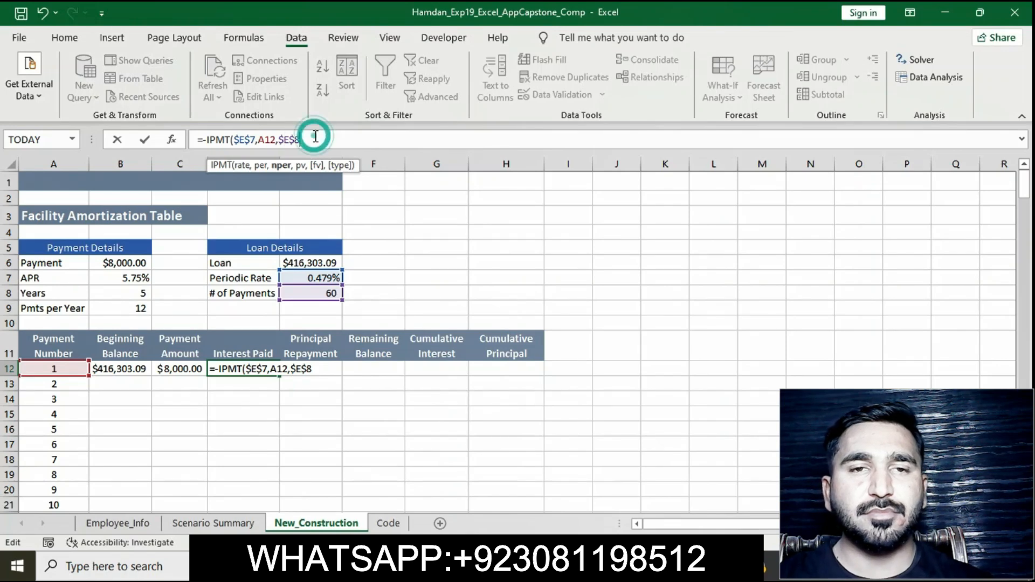
type(",")
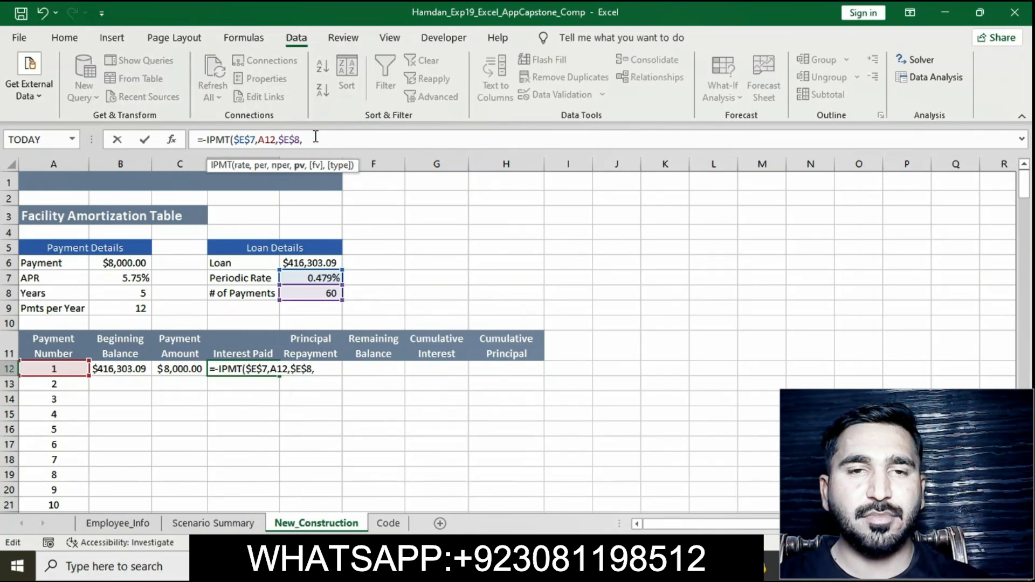
type("$")
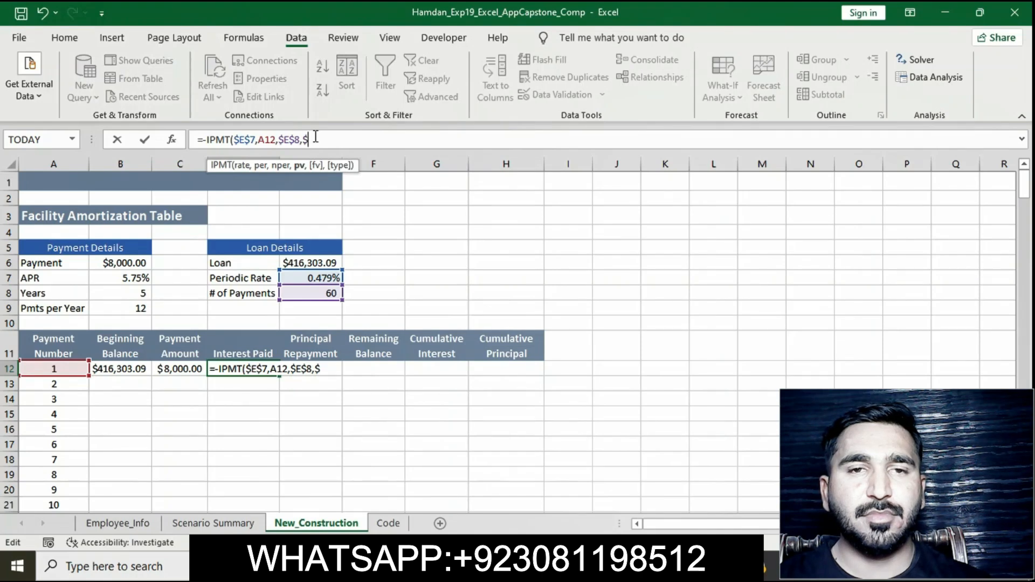
type("E$")
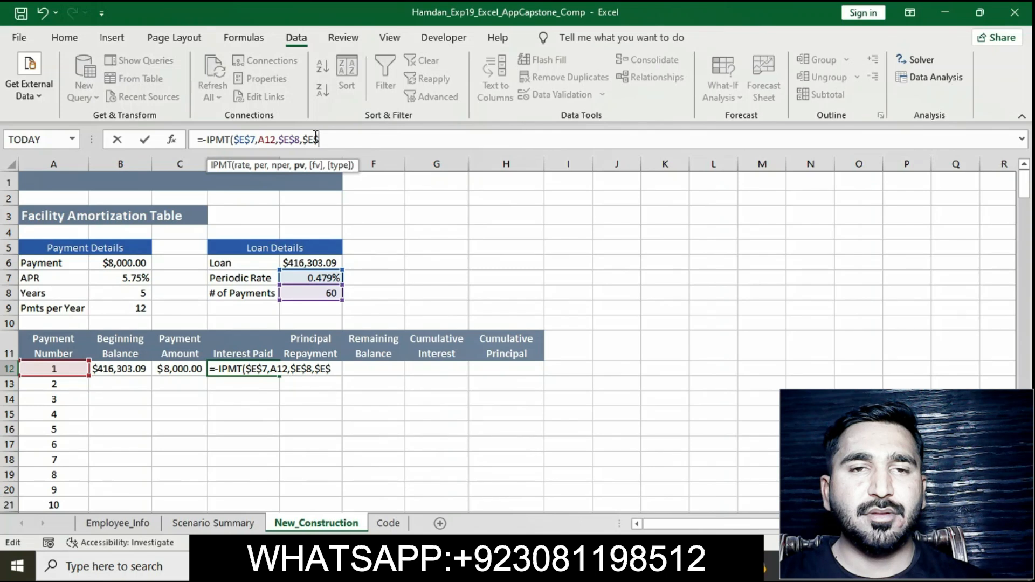
type("6")
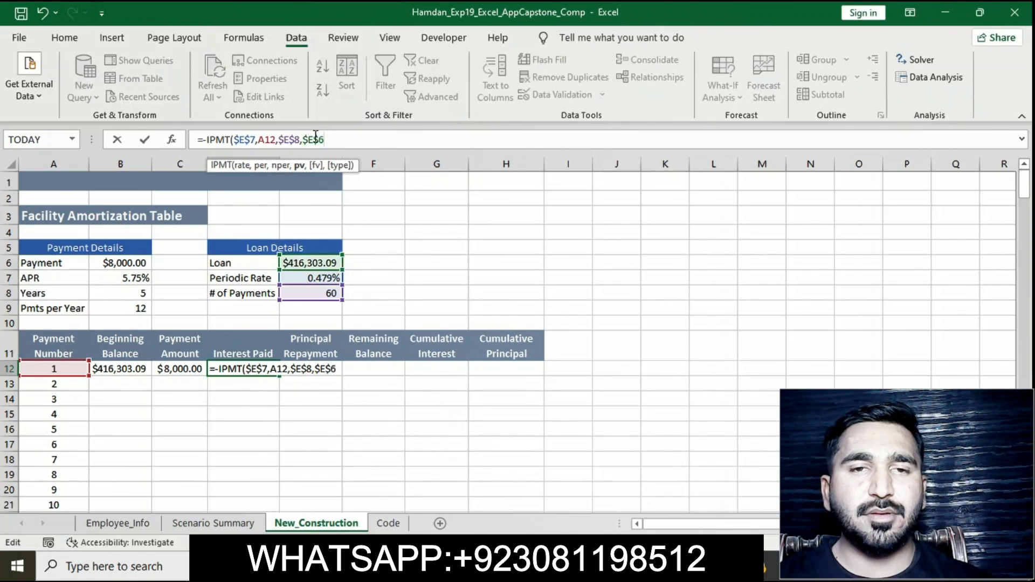
type(")")
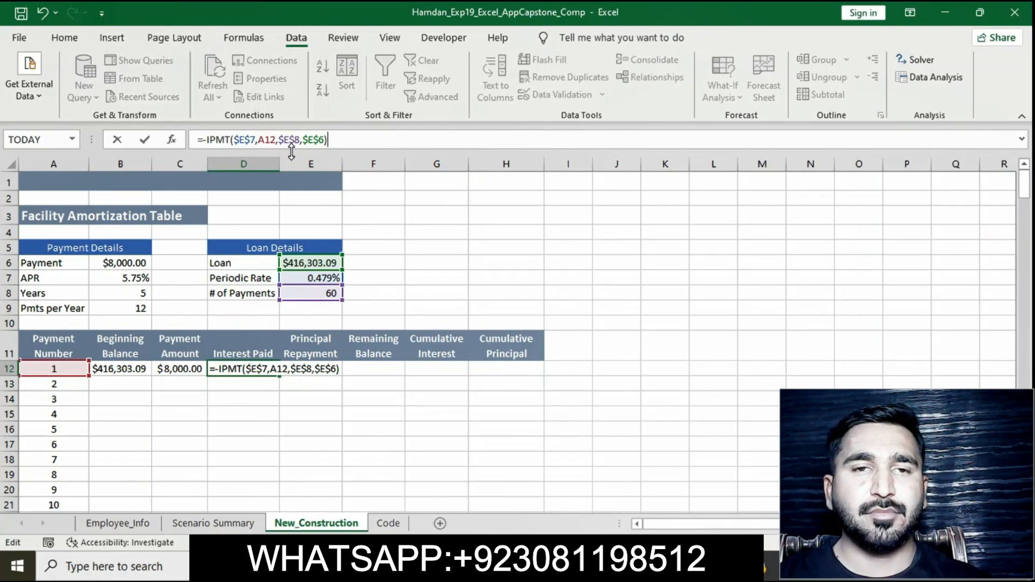
key("Return")
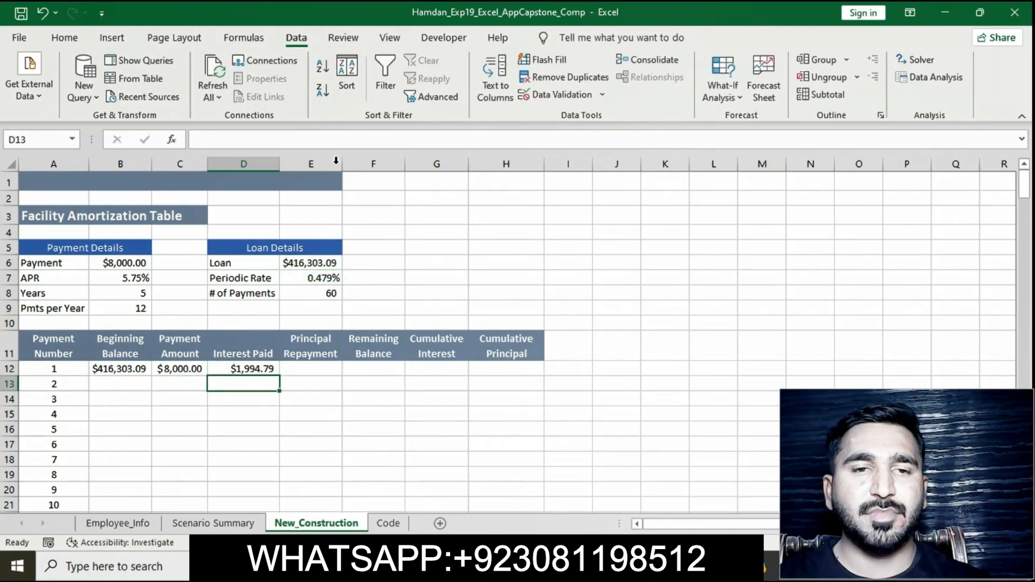
Step: Switch to the instructions document and remove the highlight from instruction 24
key("alt+Tab")
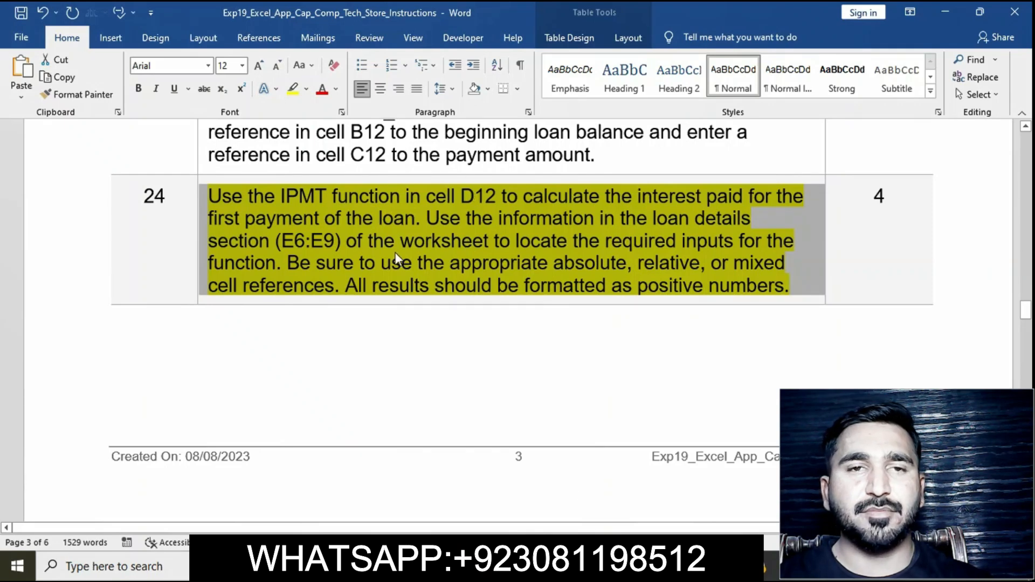
left_click(370, 262)
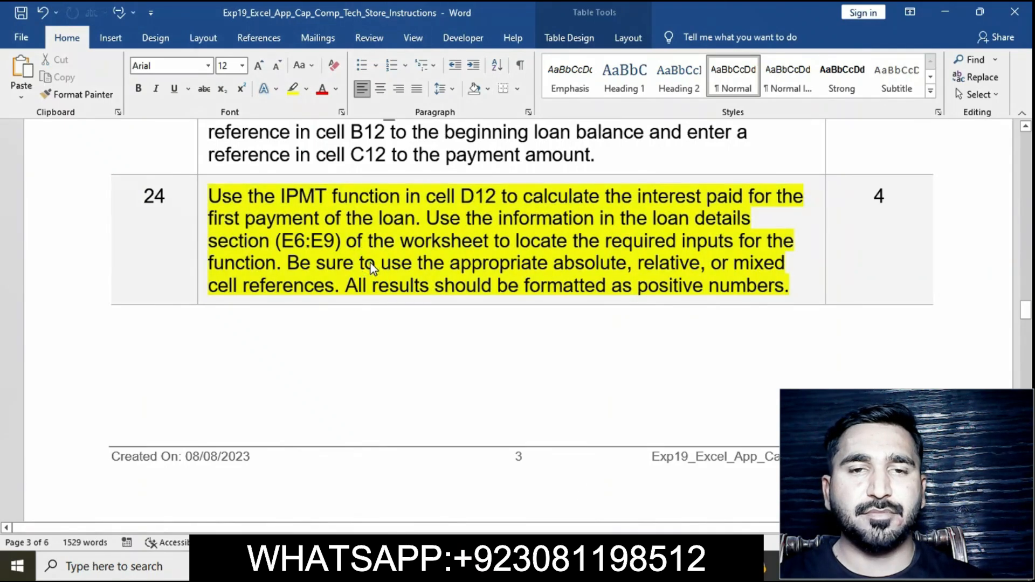
left_click(200, 201)
left_click(261, 185)
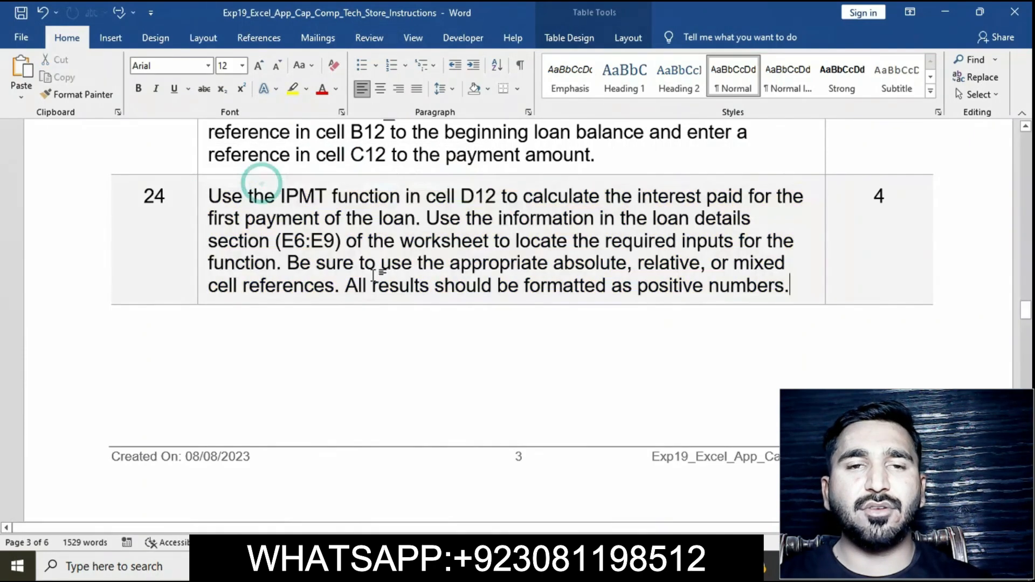
Step: Highlight instruction 25 about the principal repayment formula in yellow
scroll(374, 280, "down", 8)
scroll(374, 275, "down", 1)
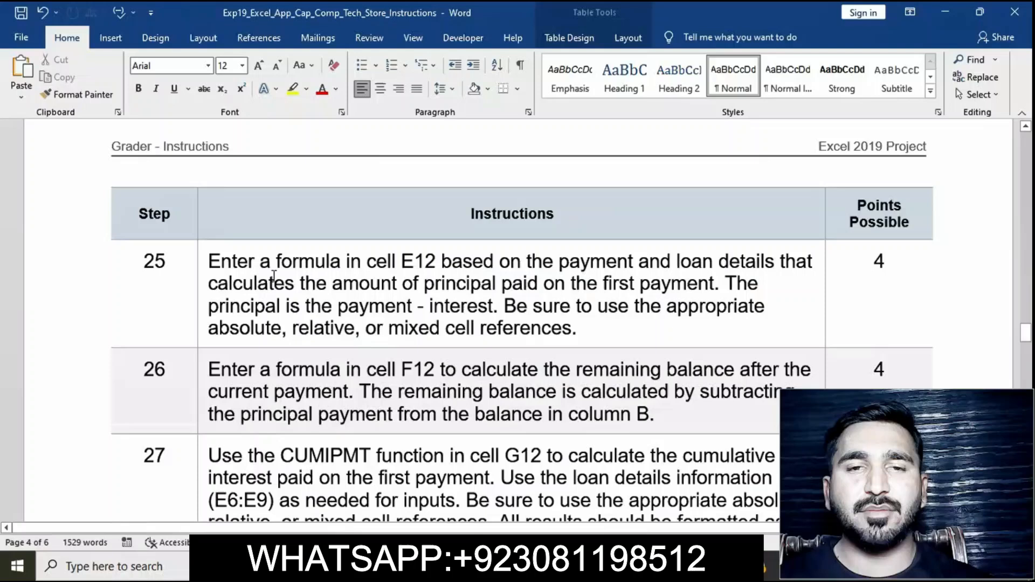
left_click(200, 265)
left_click(261, 241)
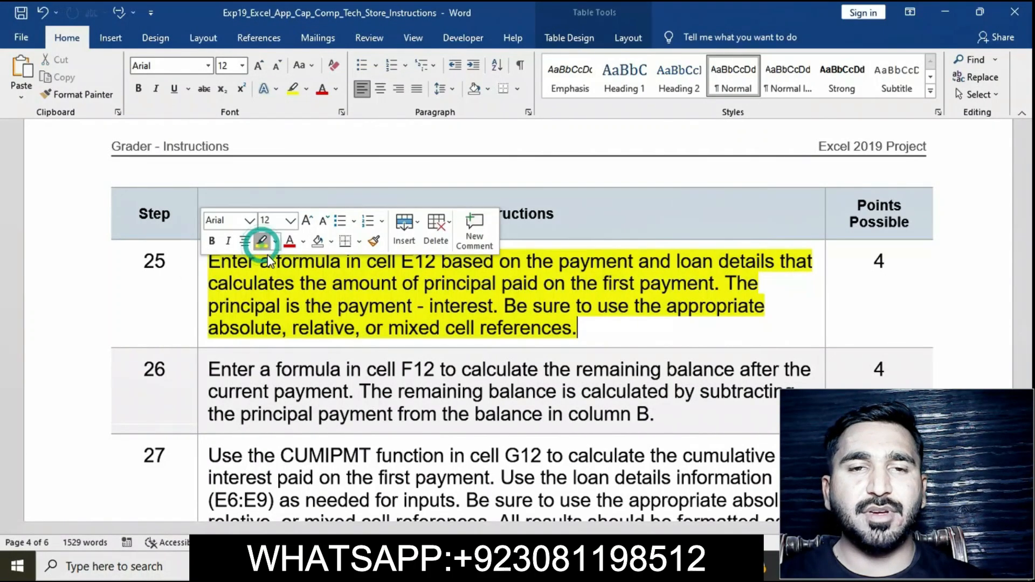
left_click(293, 305)
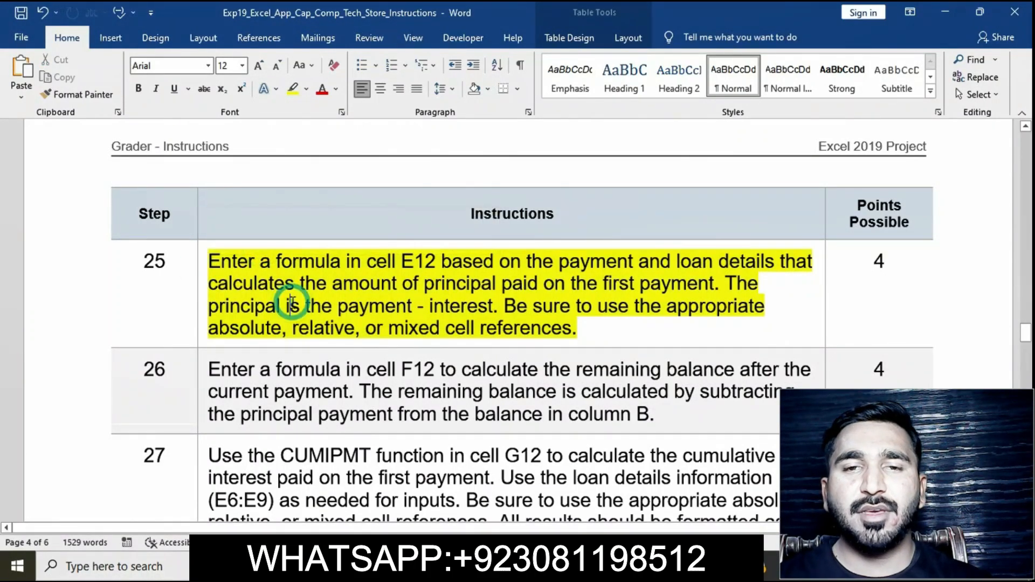
left_click(201, 265)
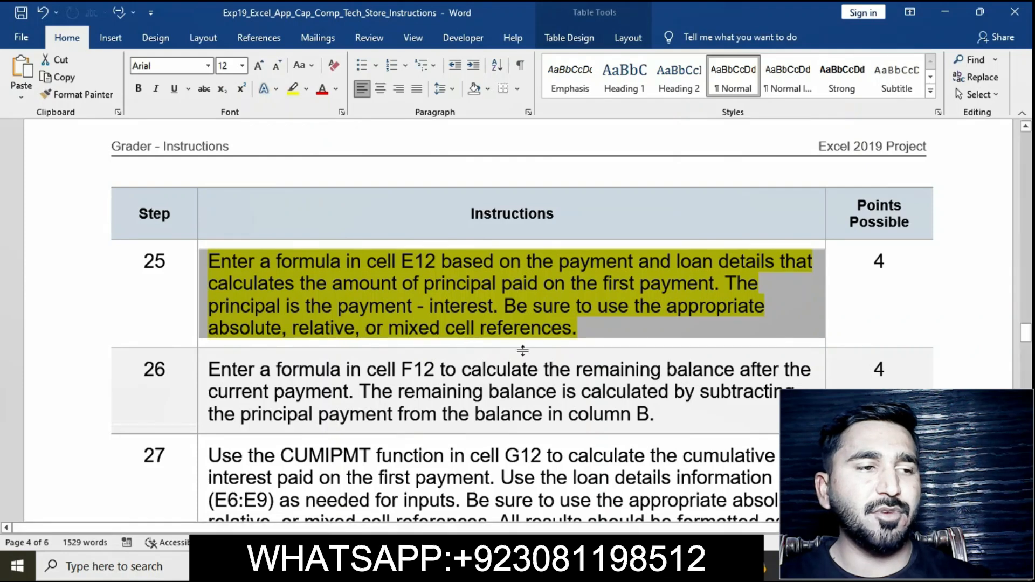
Step: Back in the workbook, enter =C12-D12 in E12 to calculate the principal repaid on the first payment
left_click(522, 566)
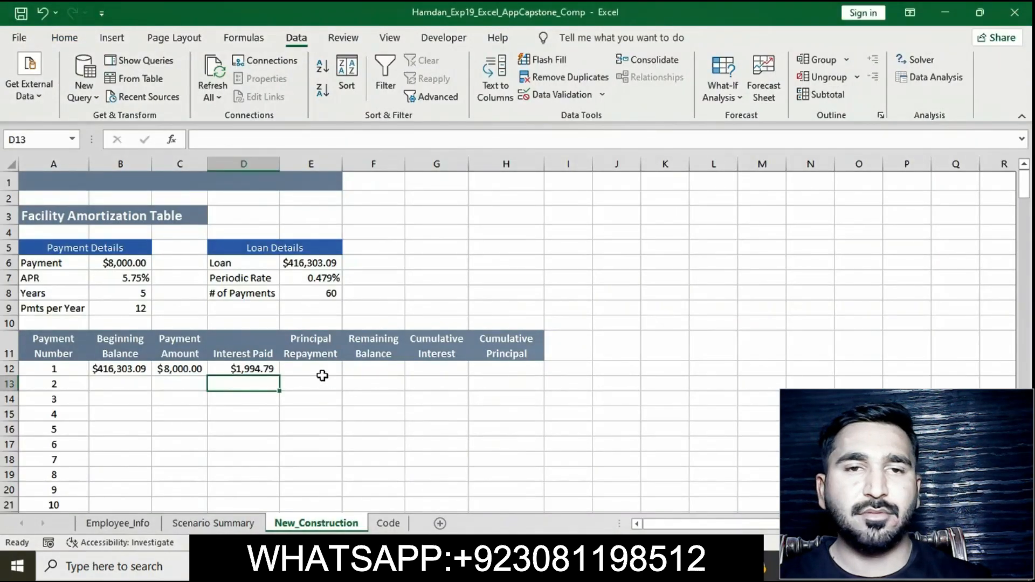
left_click(323, 372)
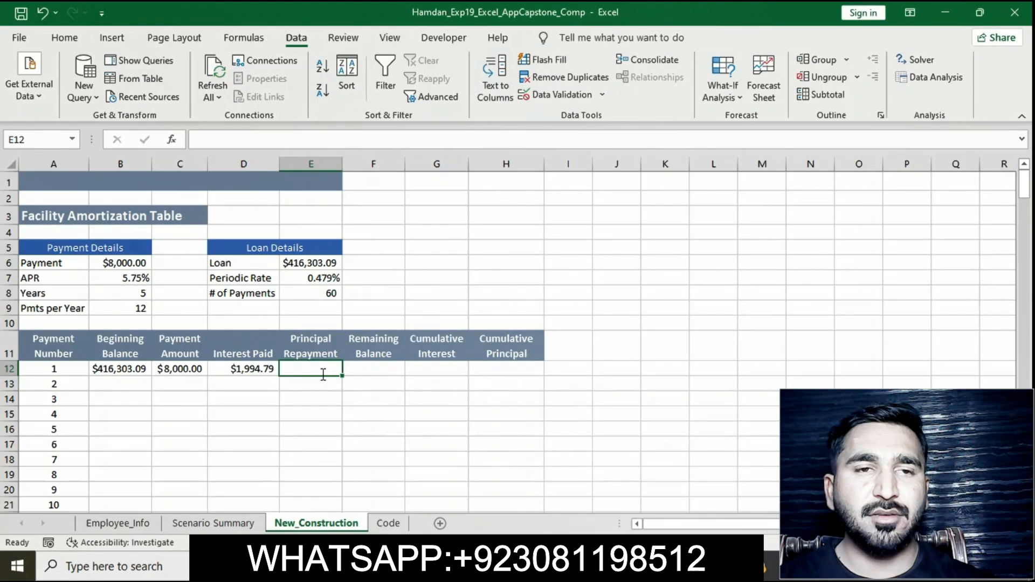
type("=")
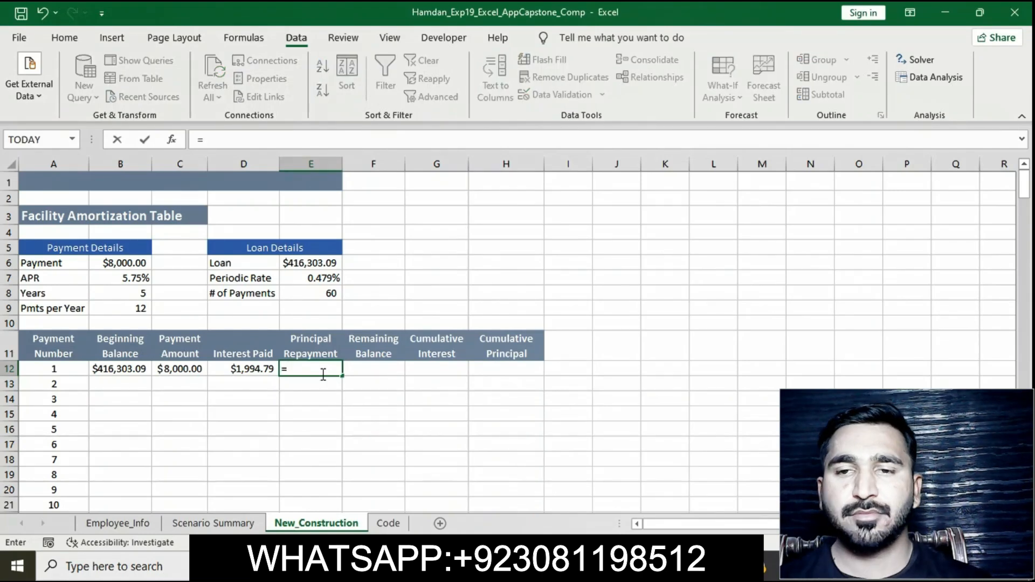
type("C12")
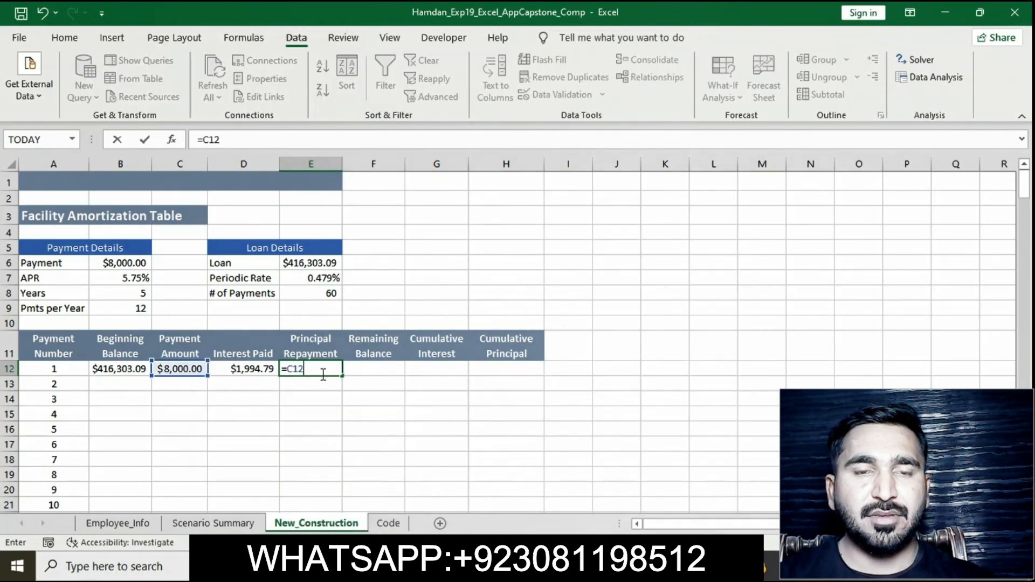
type("-")
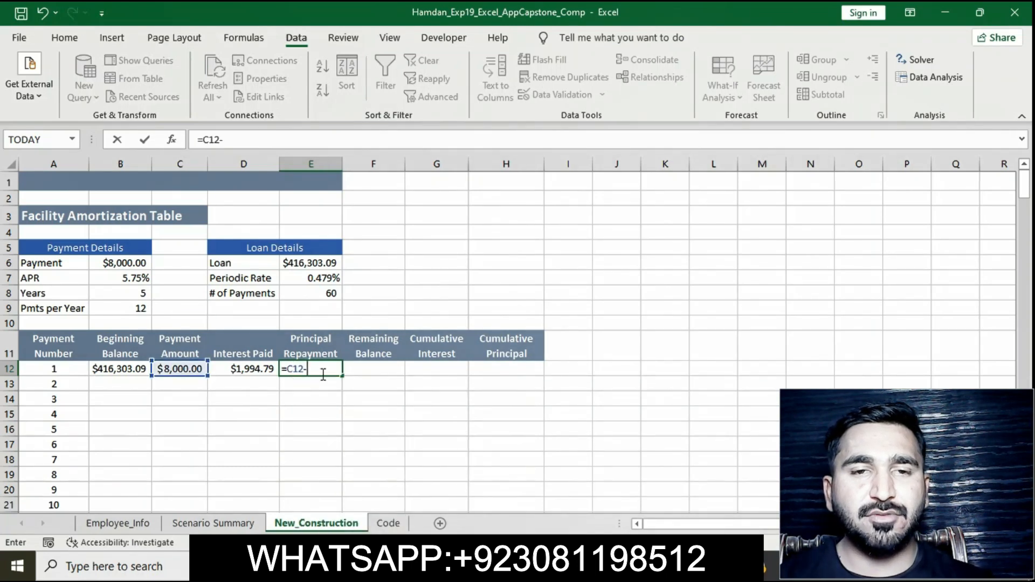
type("D12")
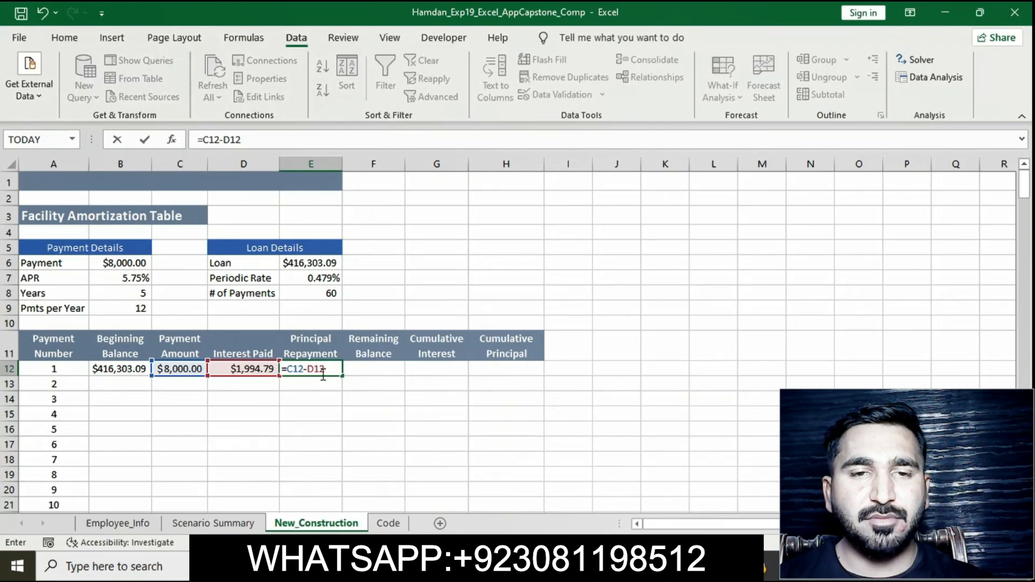
key("Return")
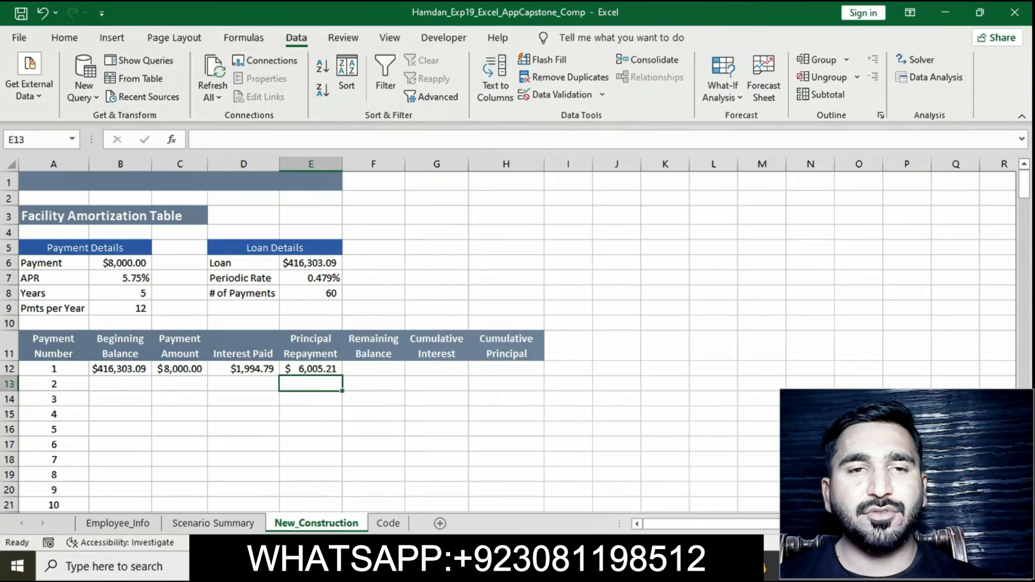
Step: Switch to the instructions document and remove the highlight from instruction 25
key("alt+Tab")
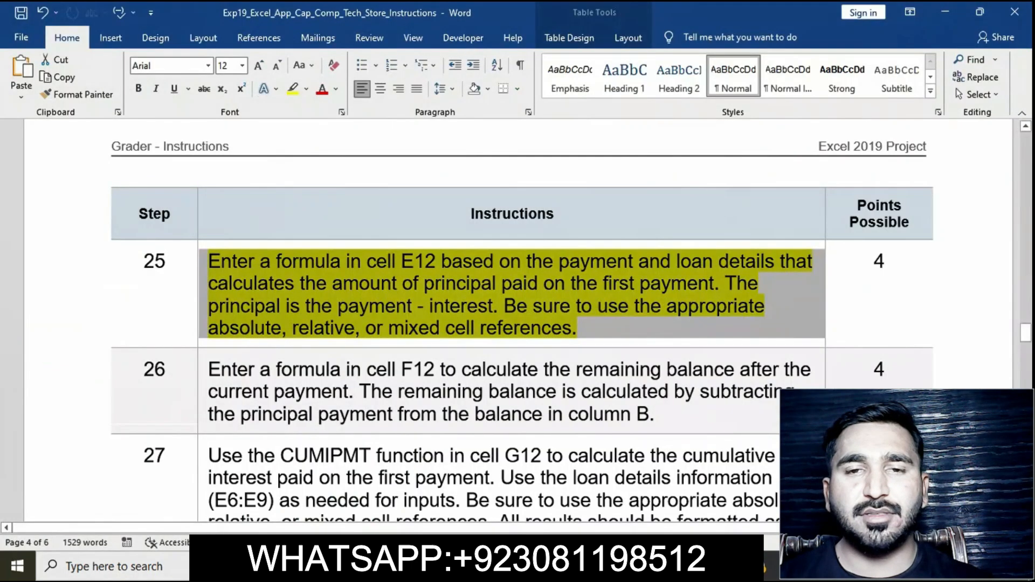
left_click(512, 317)
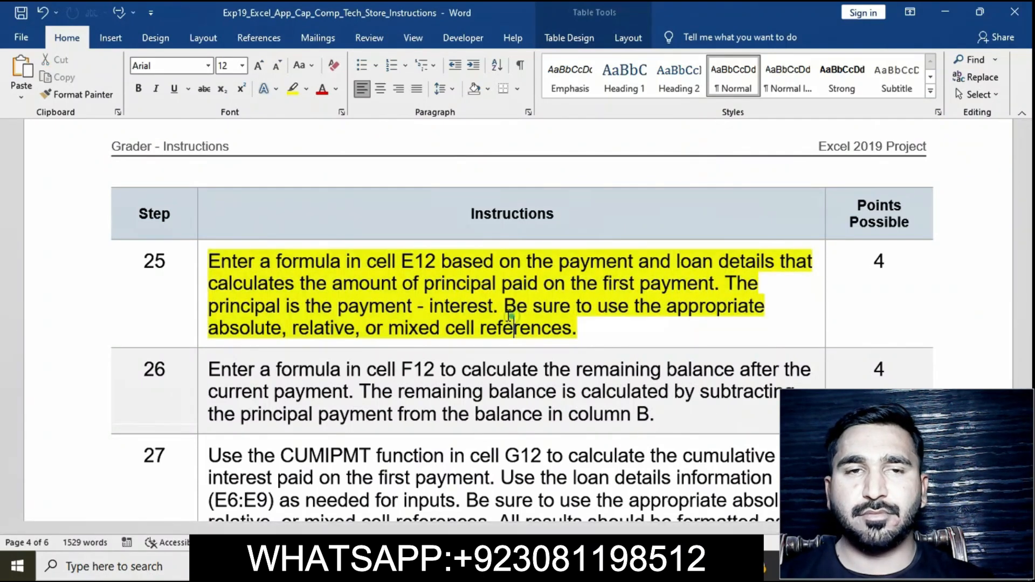
left_click(201, 262)
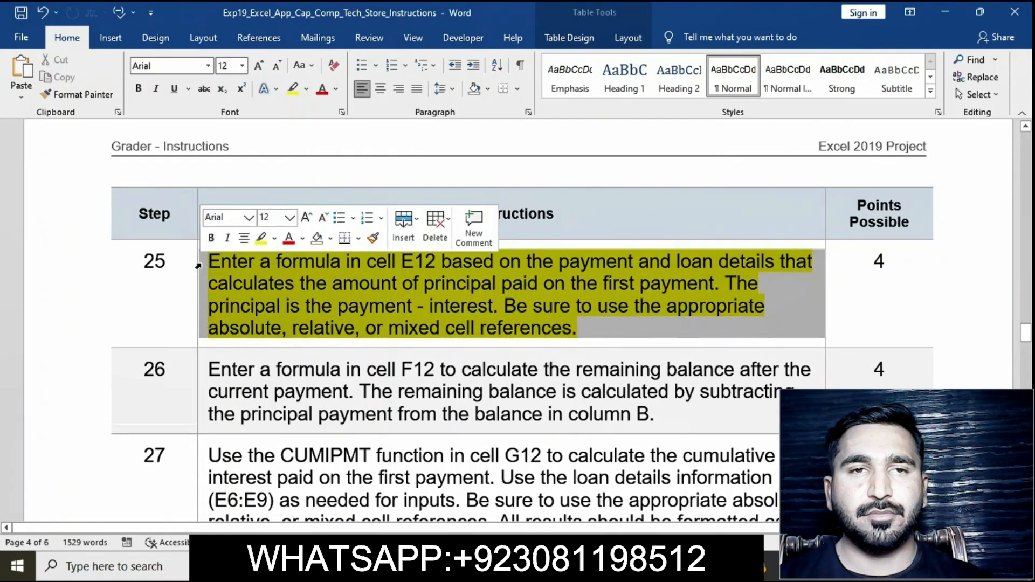
left_click(260, 237)
key("Right")
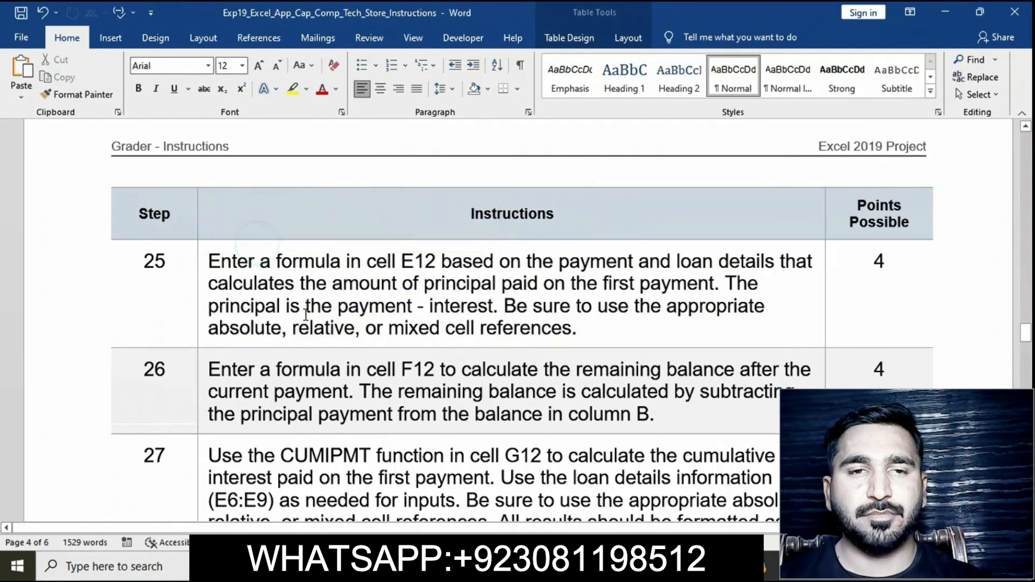
Step: Highlight instruction 26 about the remaining balance formula in yellow
scroll(291, 302, "down", 3)
left_click(202, 181)
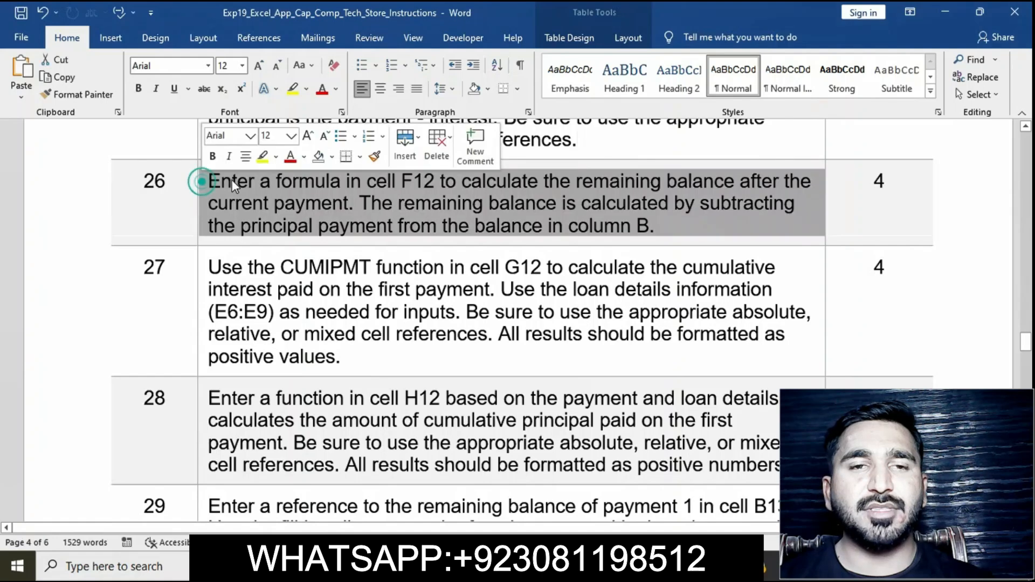
left_click(262, 157)
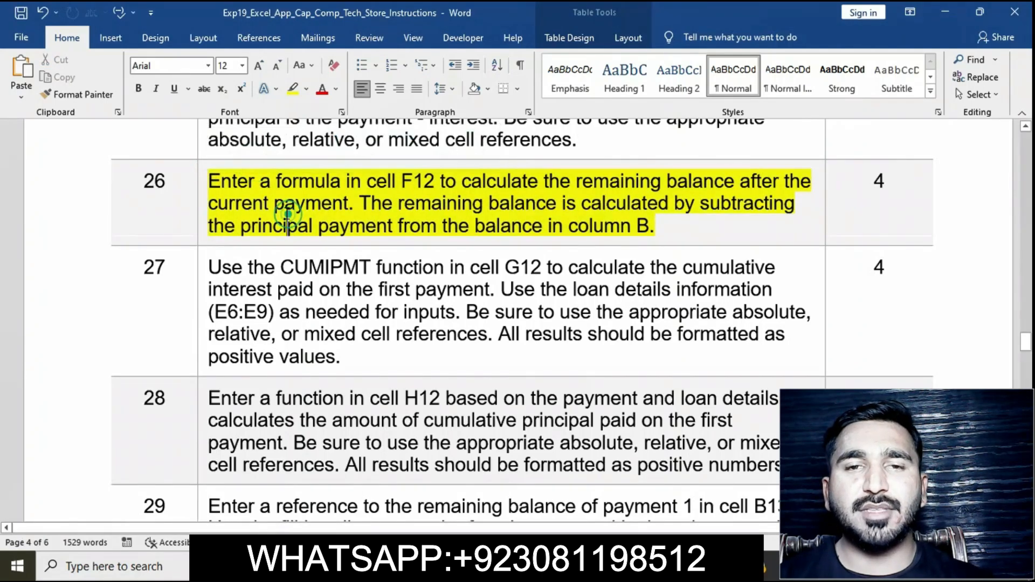
left_click(202, 181)
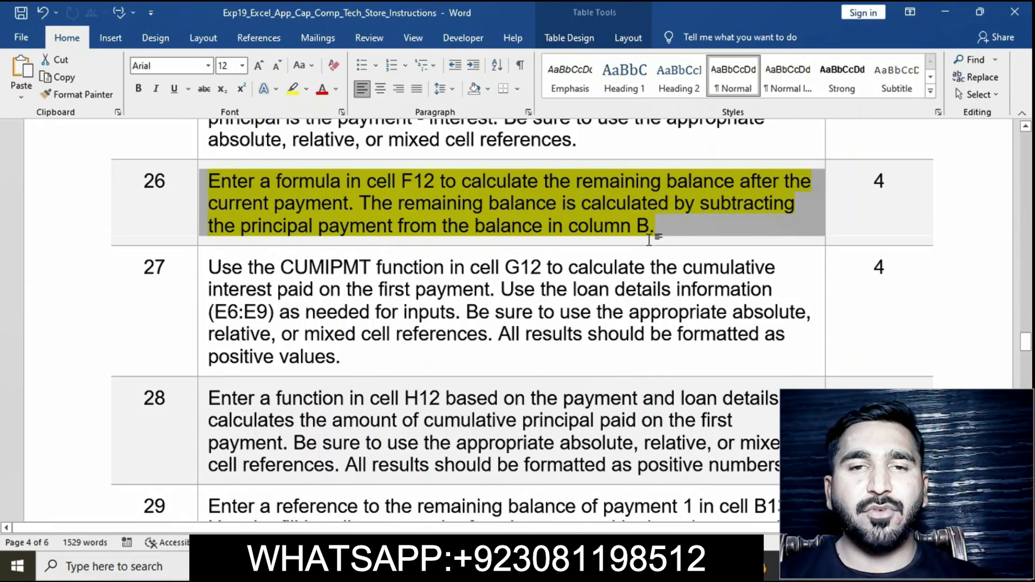
Step: Back in the workbook, enter =B12-E12 in F12 to calculate the remaining balance after the first payment
left_click(572, 566)
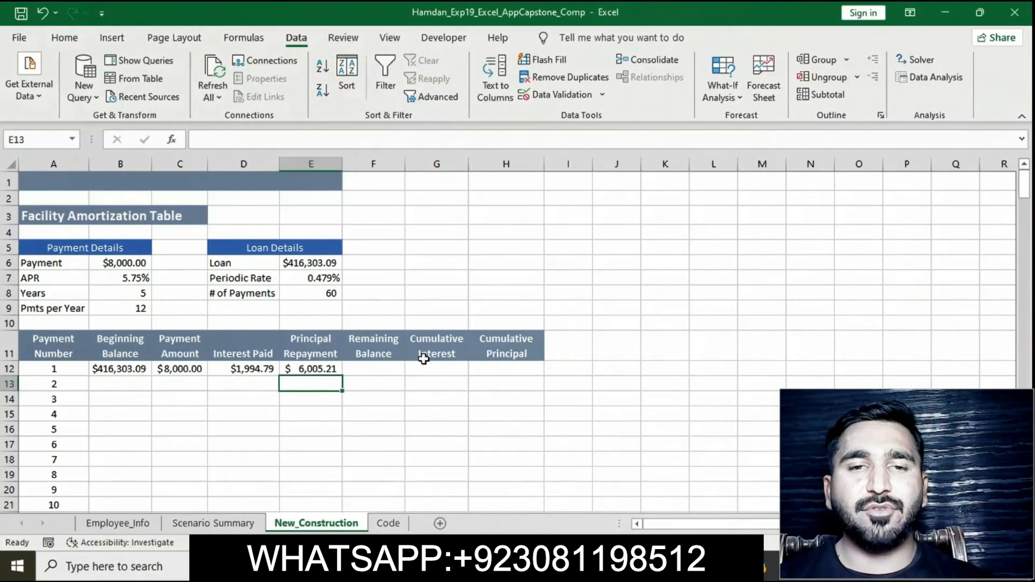
left_click(390, 369)
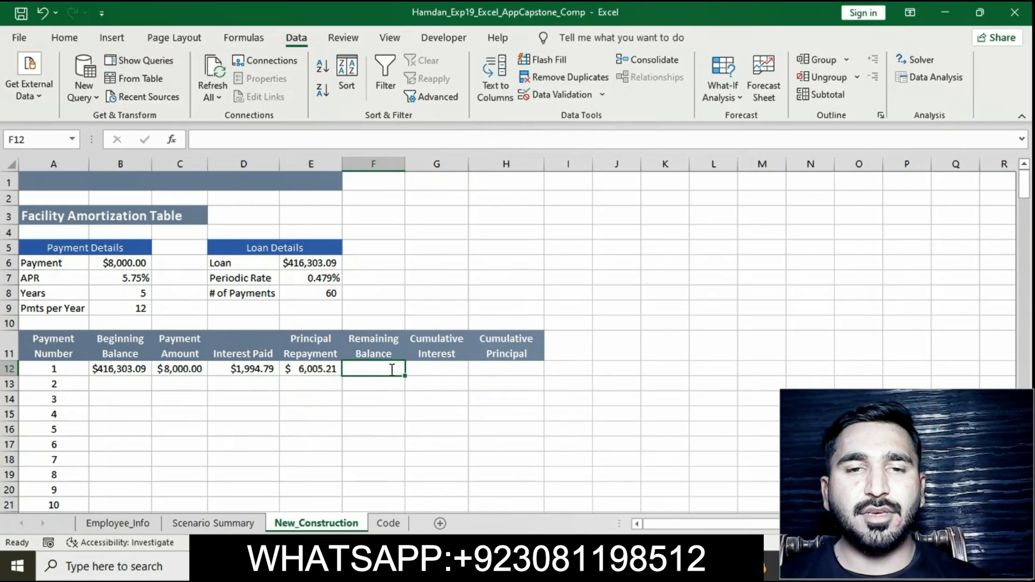
type("=")
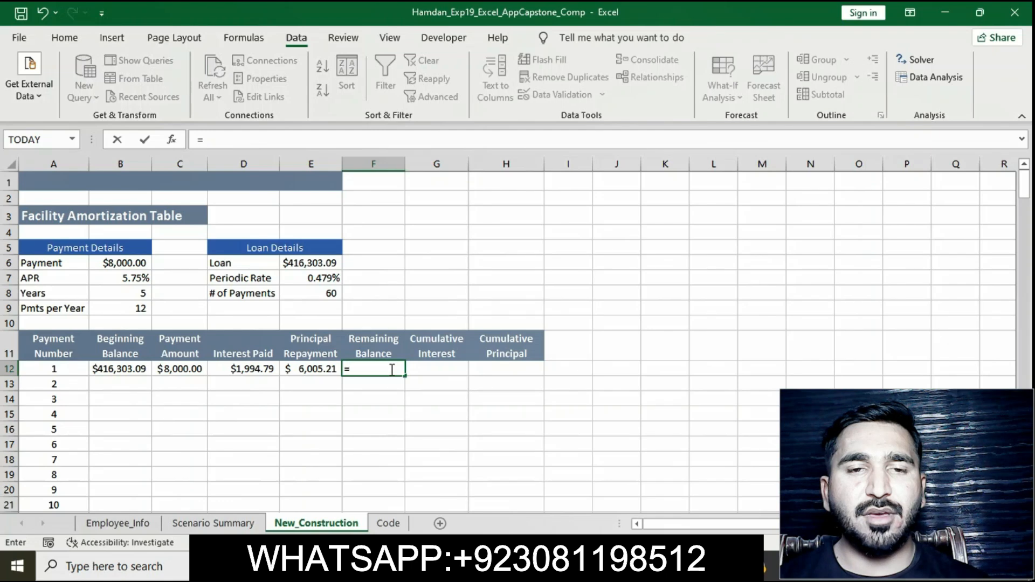
type("B12-")
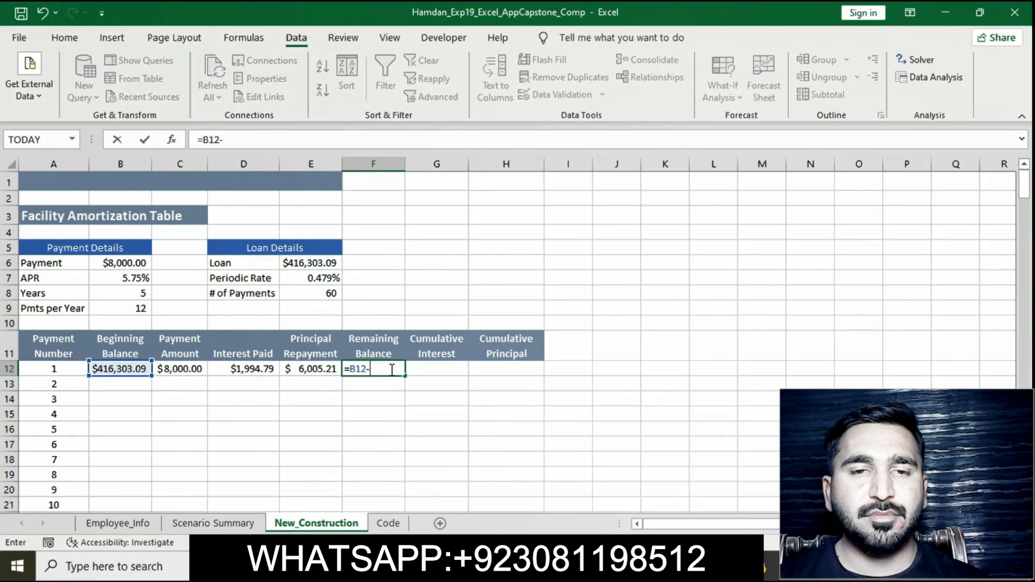
type("E12")
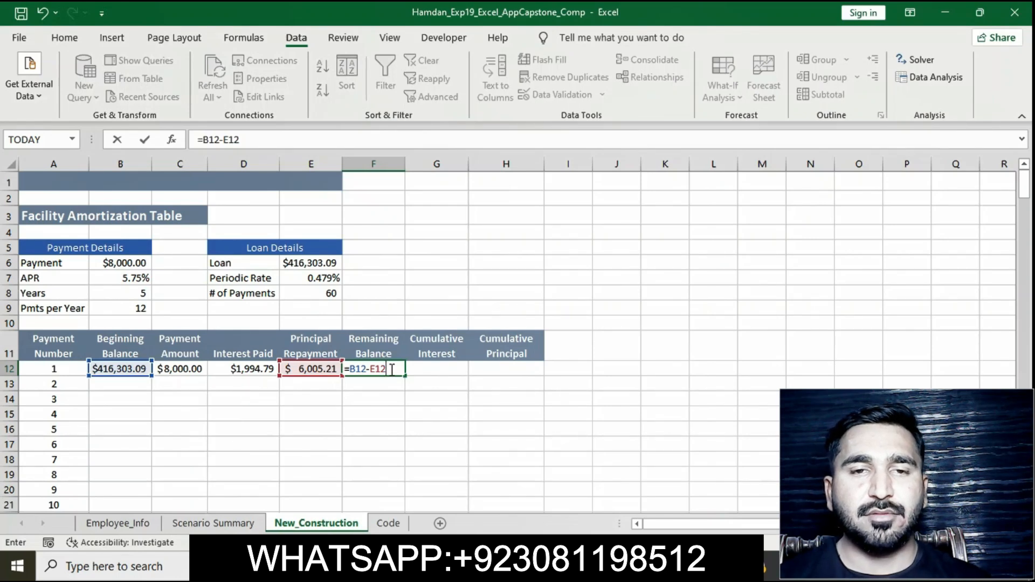
key("Return")
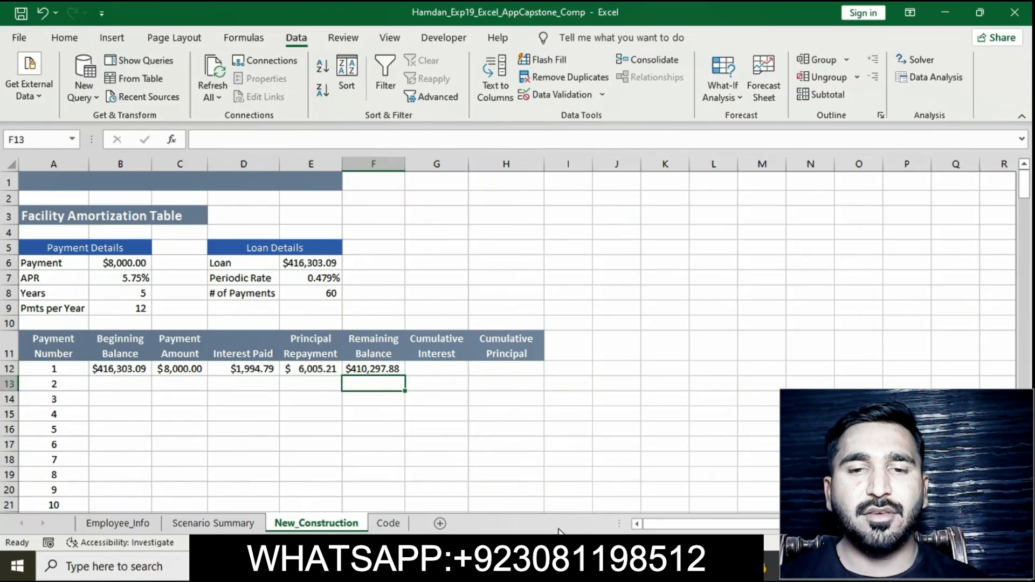
Step: Switch to the instructions document and remove the highlight from instruction 26
left_click(547, 566)
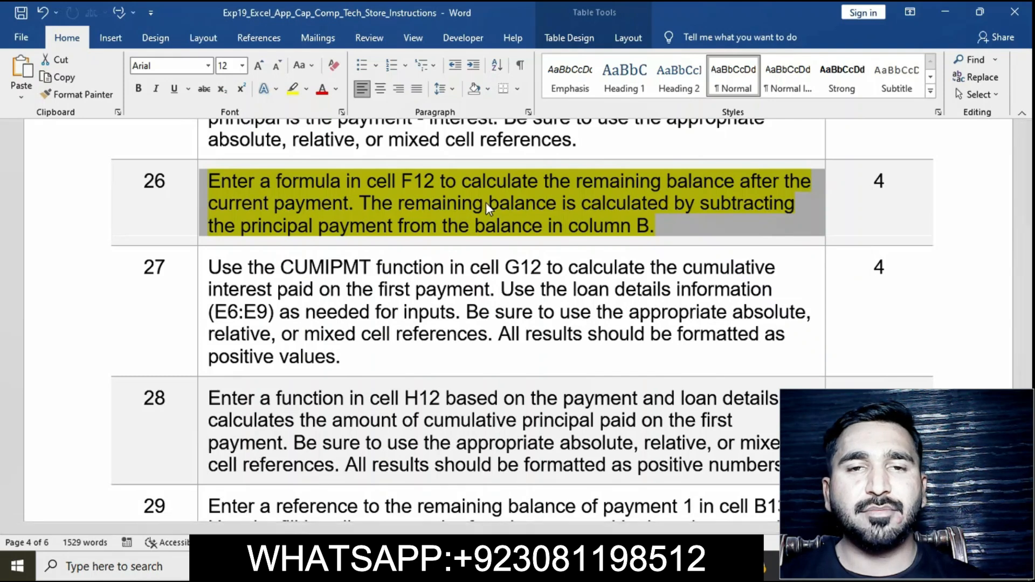
left_click(281, 186)
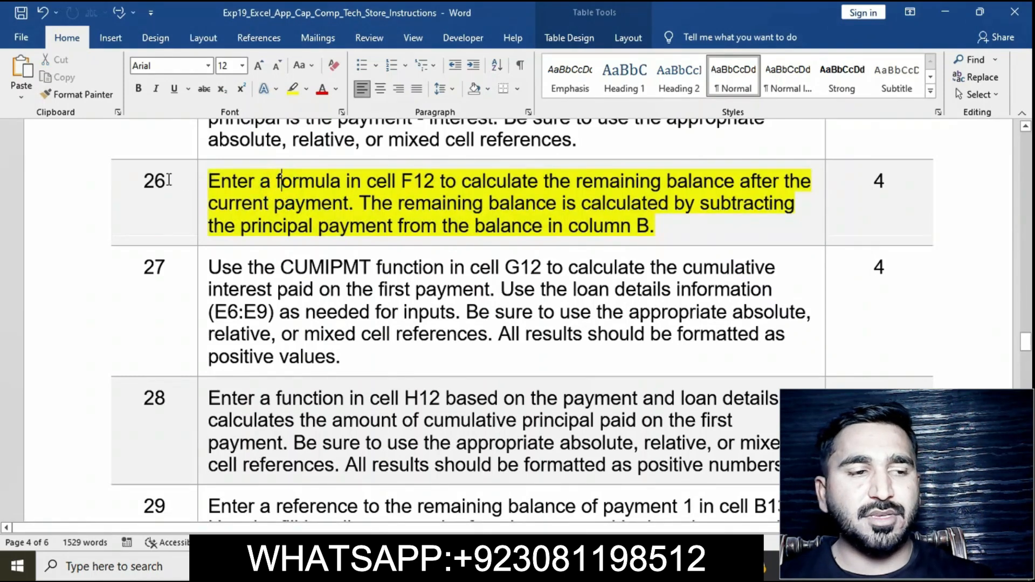
left_click(201, 183)
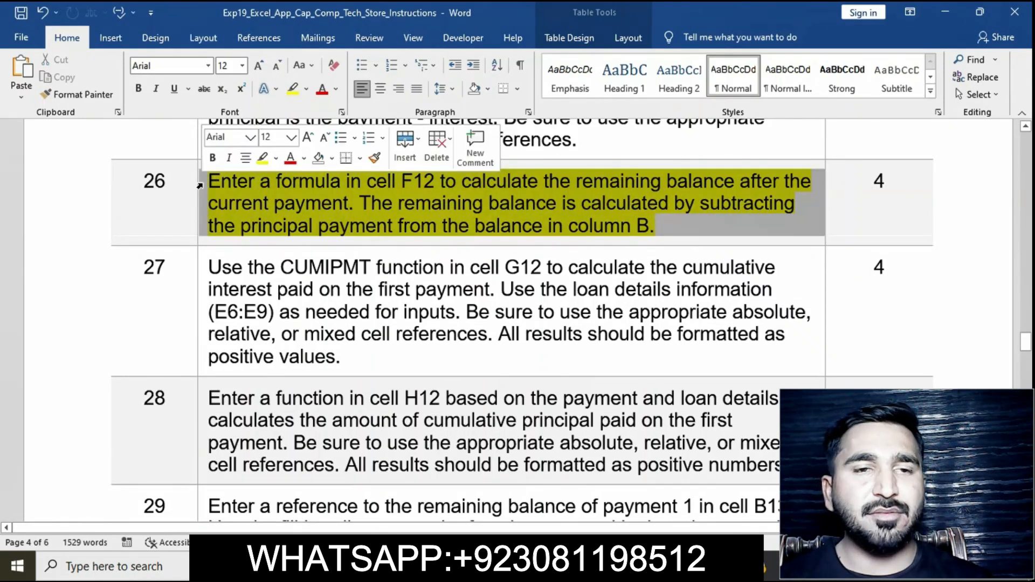
left_click(263, 159)
Step: Highlight instruction 27 about the CUMIPMT cumulative interest function in yellow
scroll(355, 220, "down", 1)
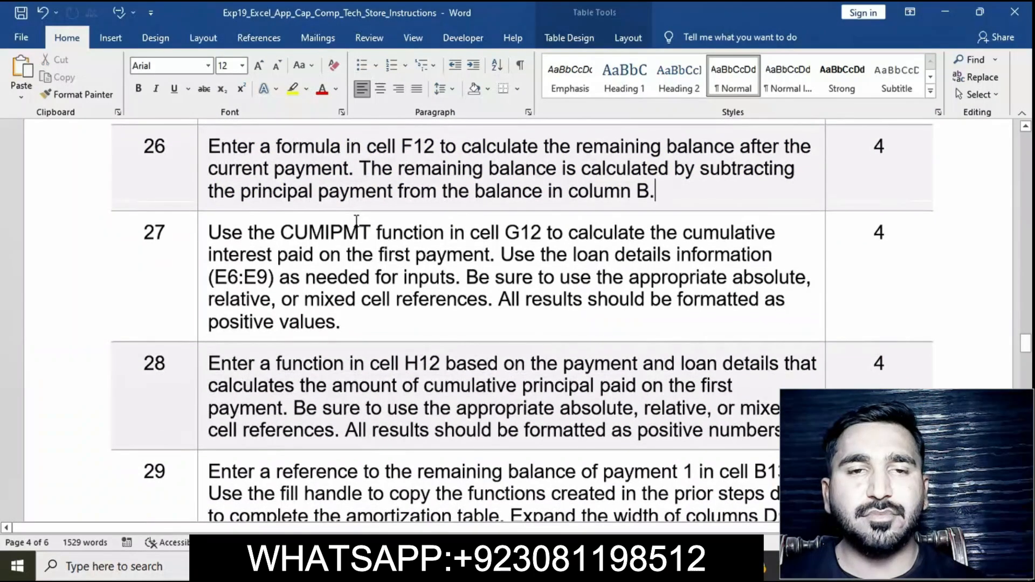
left_click(202, 234)
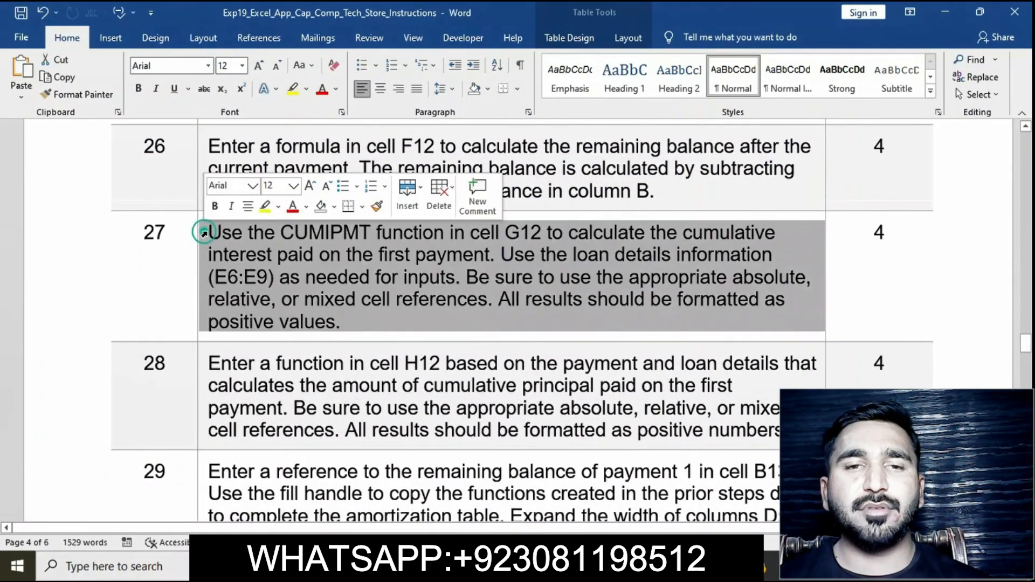
left_click(265, 207)
left_click(434, 323)
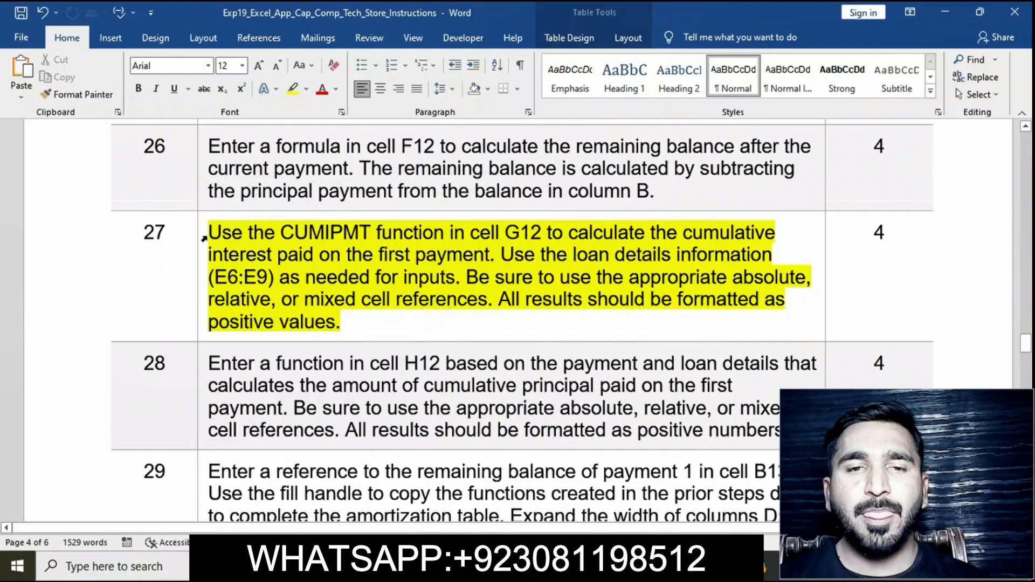
left_click(203, 235)
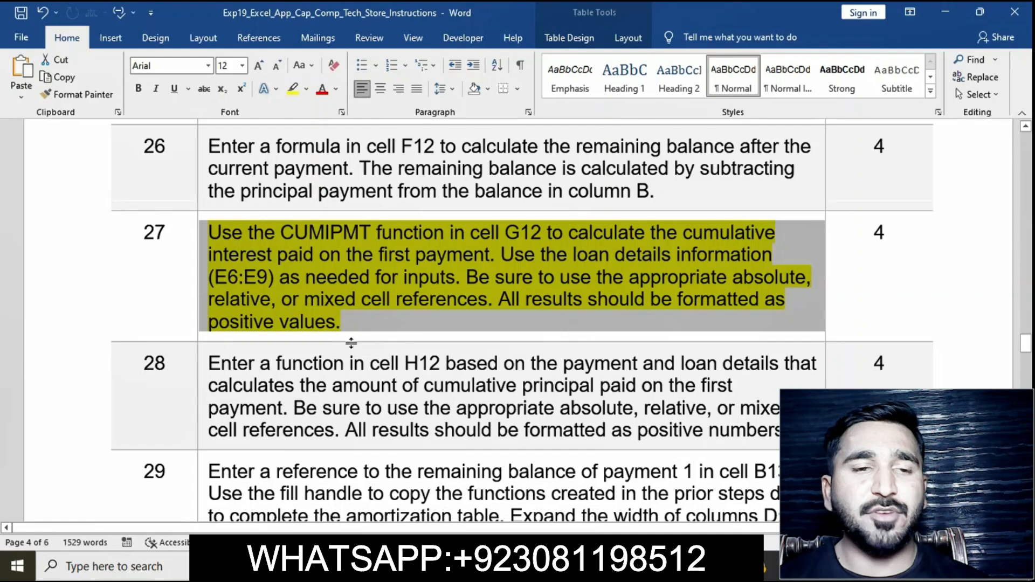
Step: Switch to the workbook and enter =-CUMIPMT($E$7,$E$8,$B12,$A12,0) in G12 for the cumulative interest
key("alt+Tab")
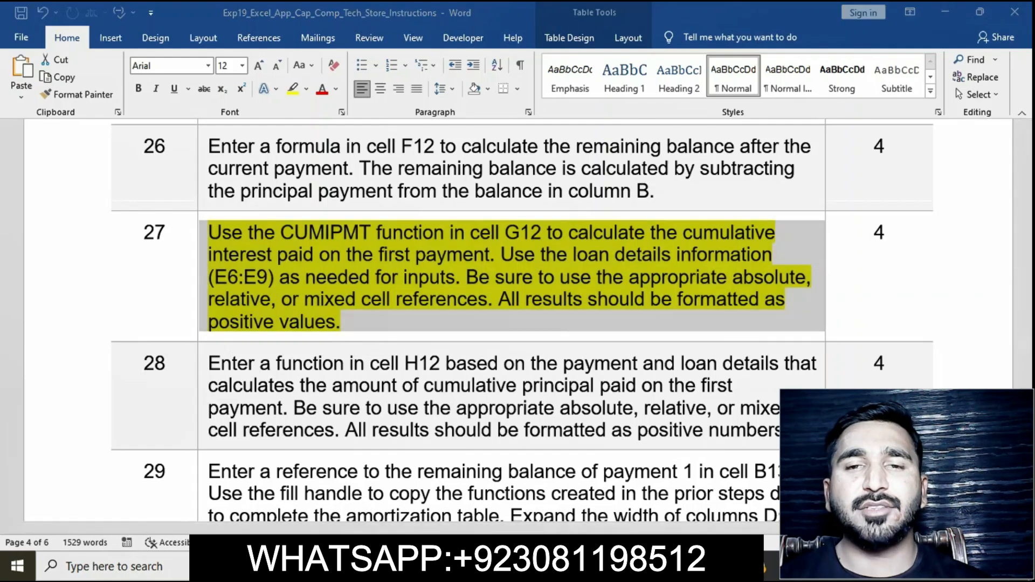
left_click(432, 368)
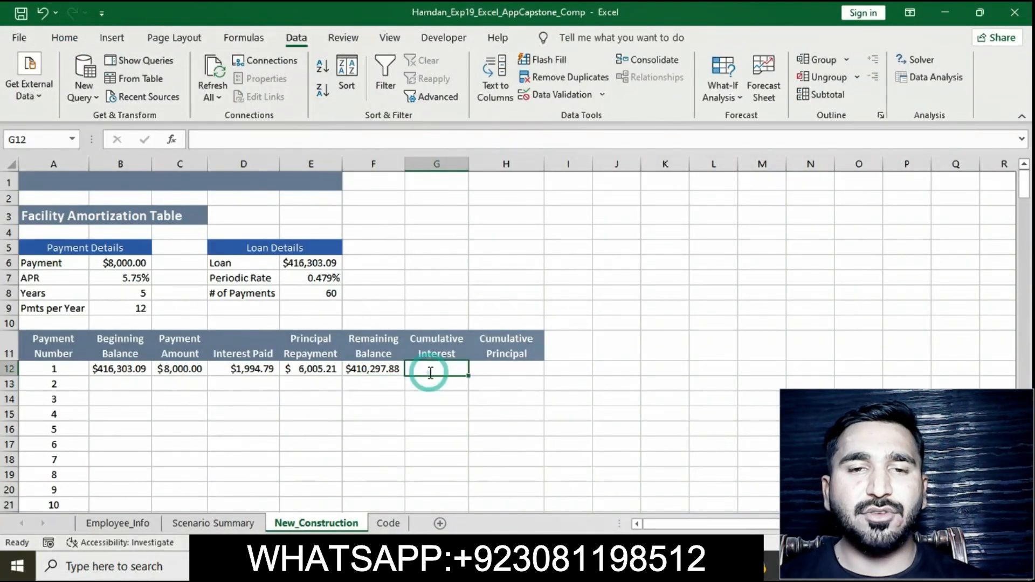
type("=-CUM")
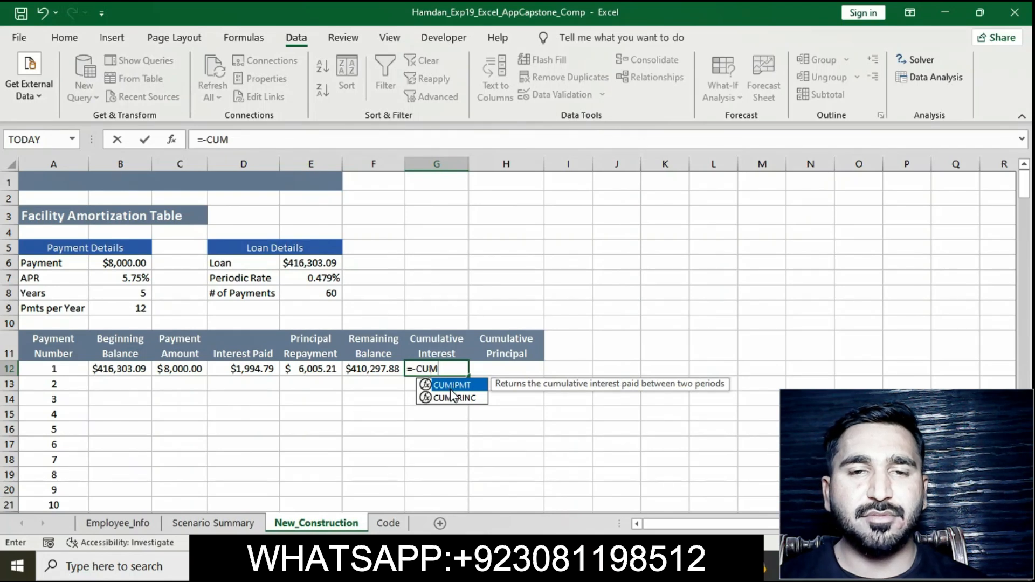
type("IP")
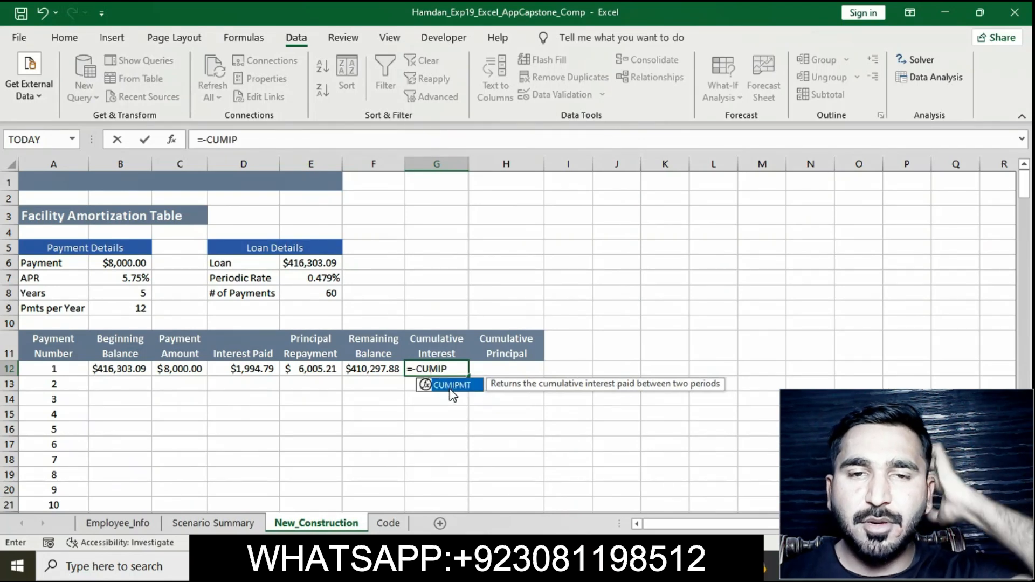
type("MT")
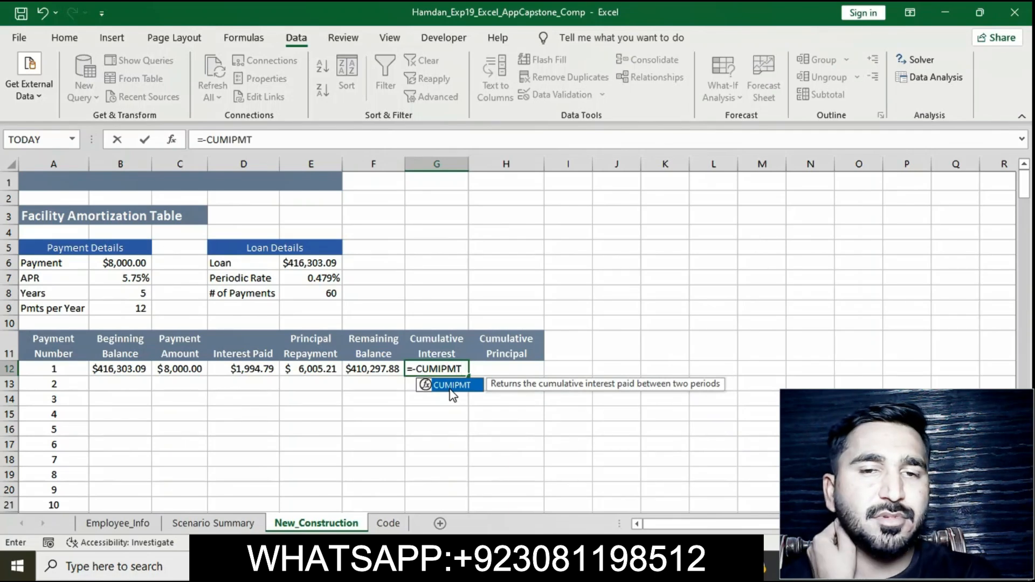
type("(")
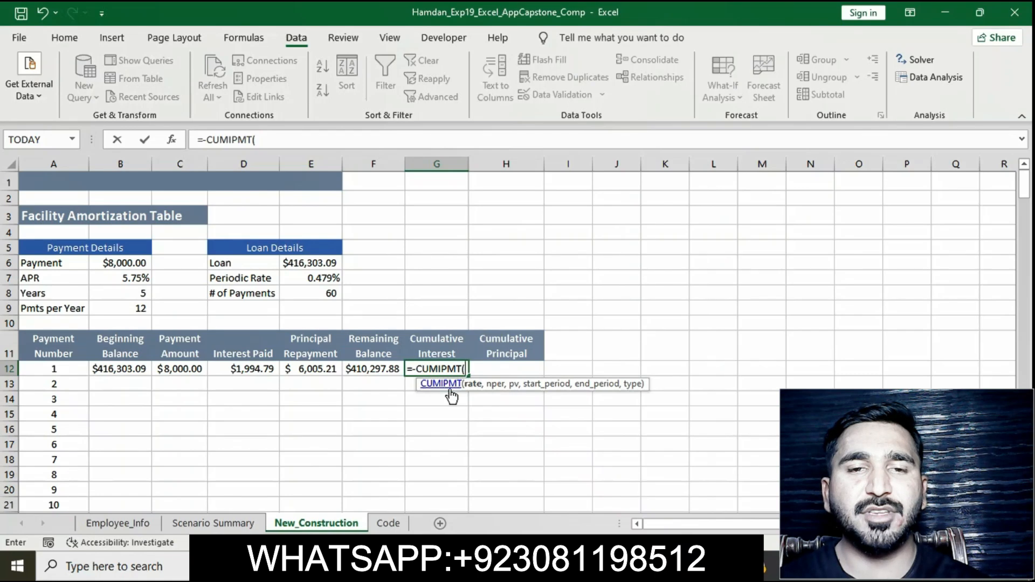
type("$E")
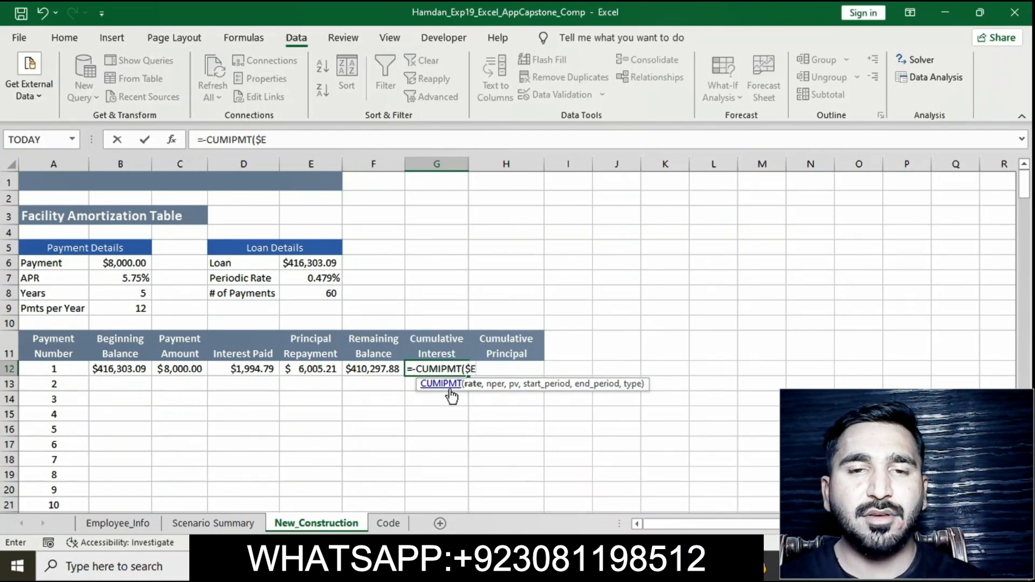
type("$")
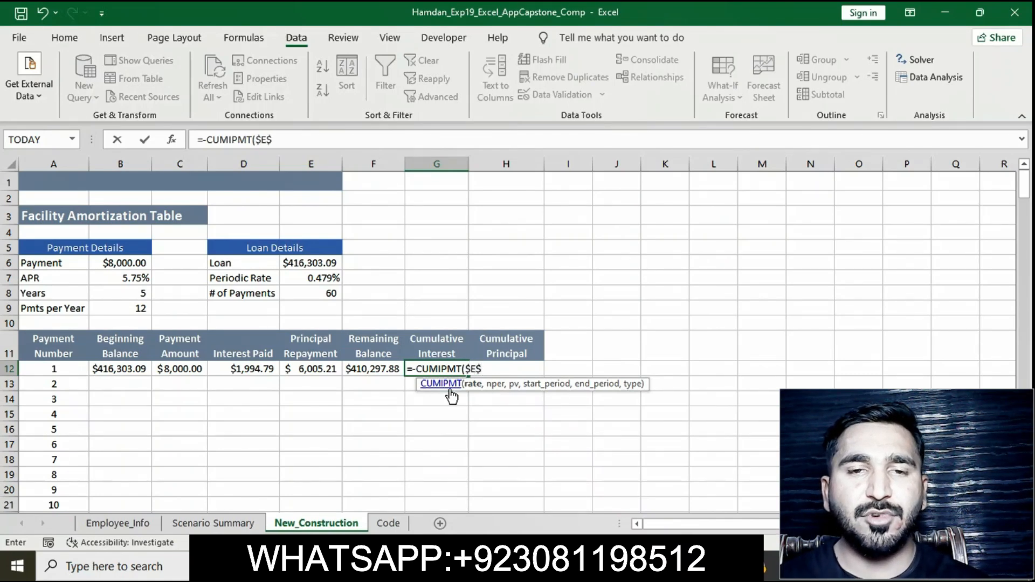
type("7")
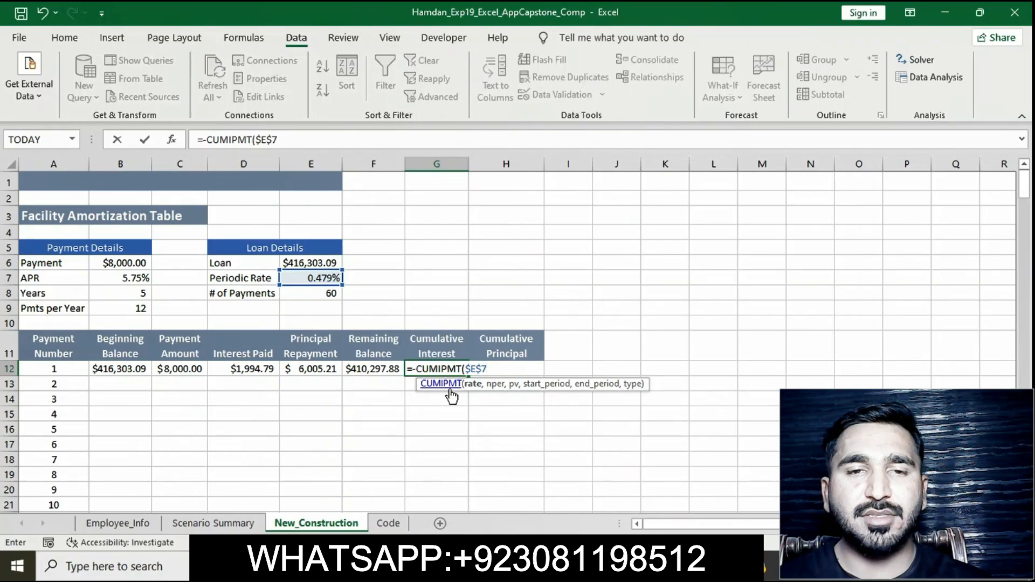
type(",$")
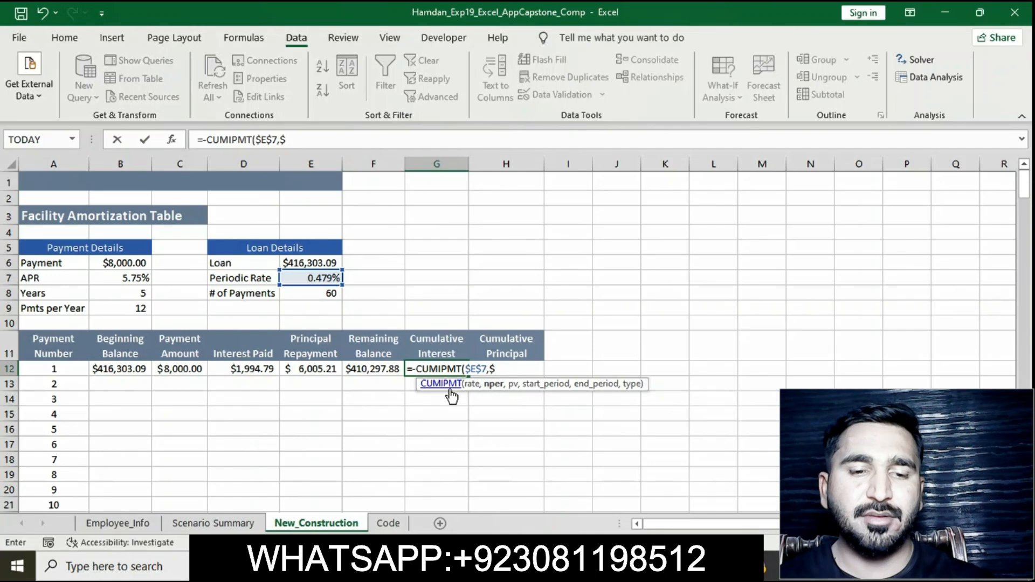
type("E$8")
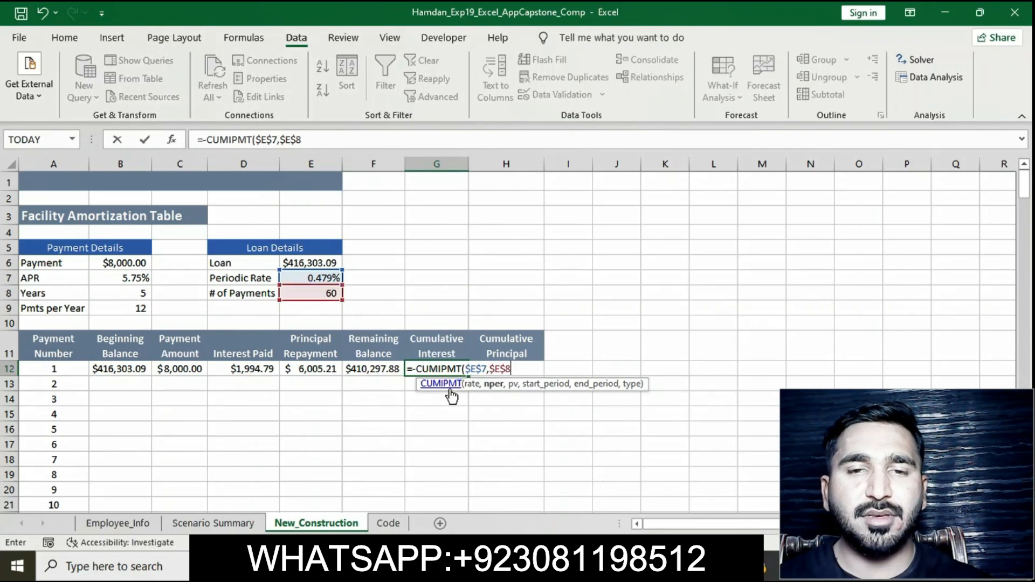
type(",")
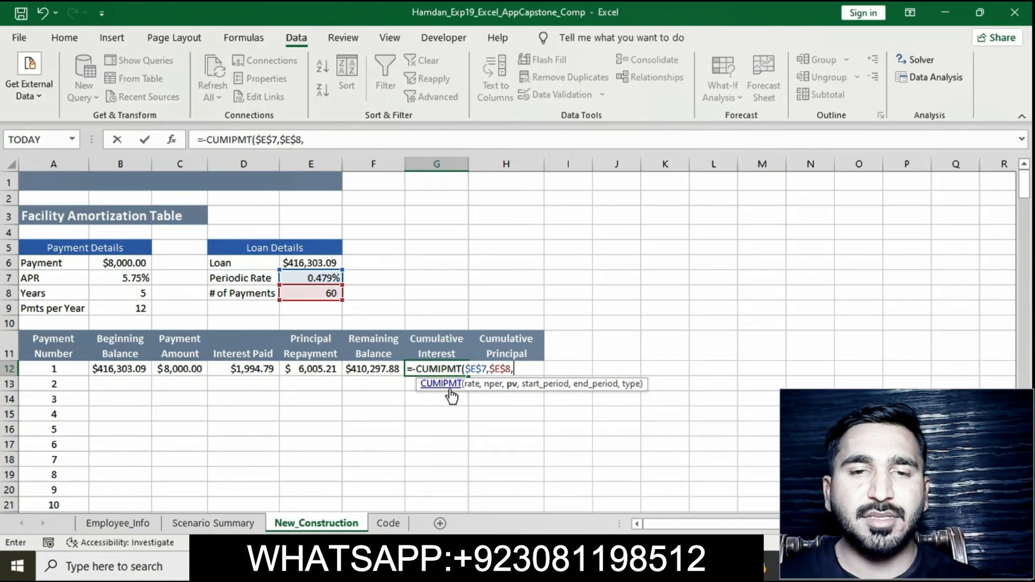
type("$")
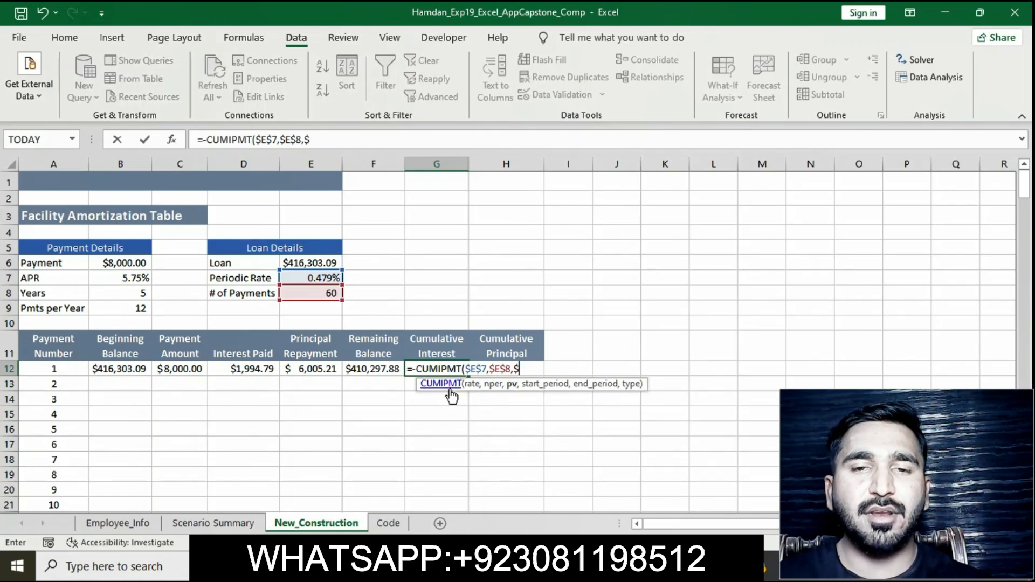
type("B12")
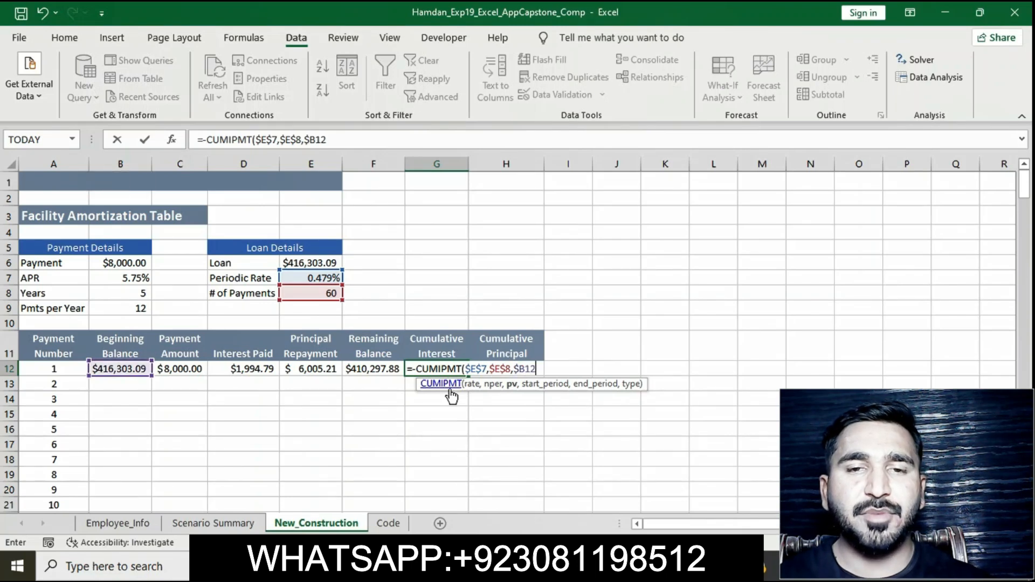
type(",")
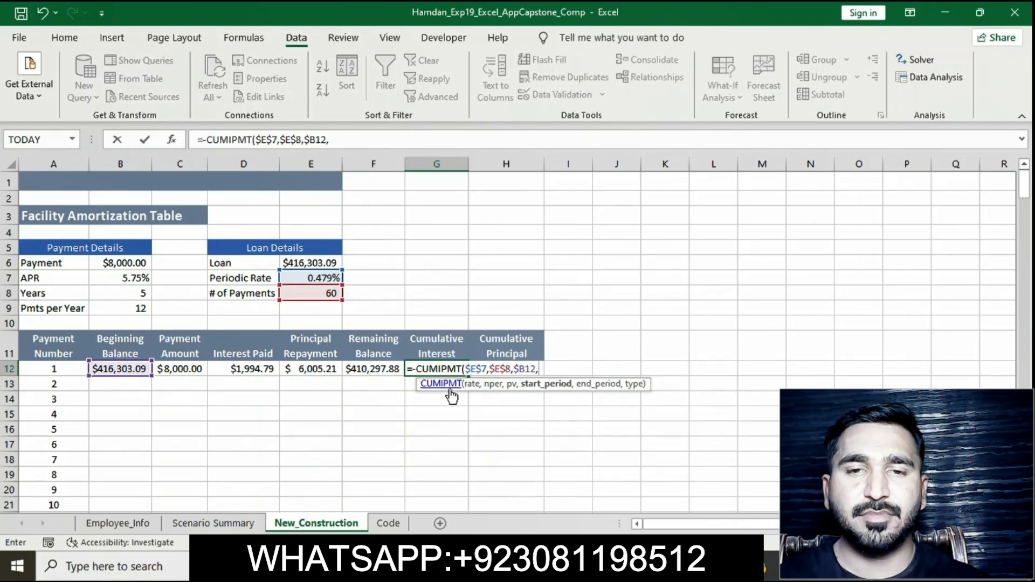
type("$A1")
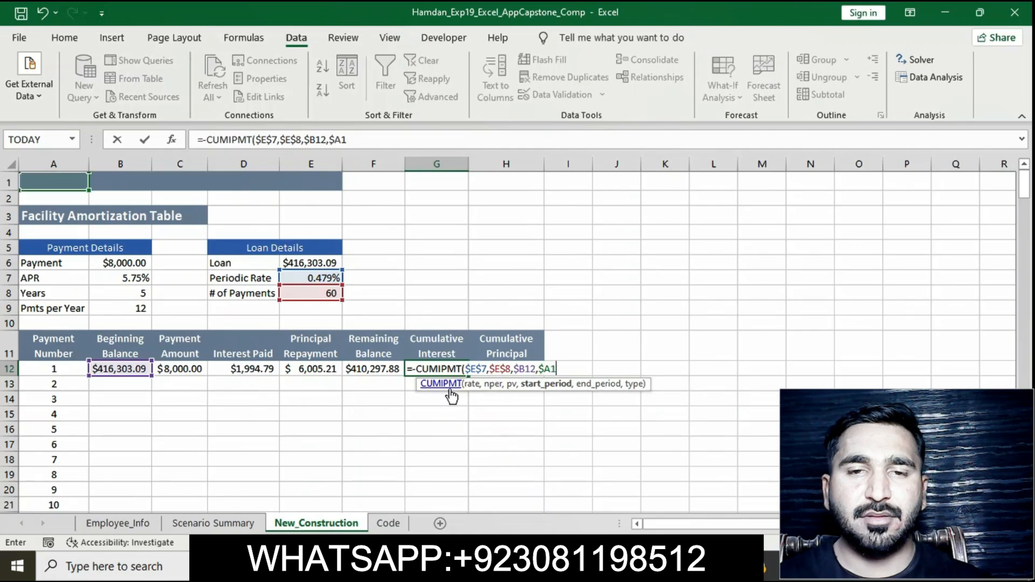
type("2,")
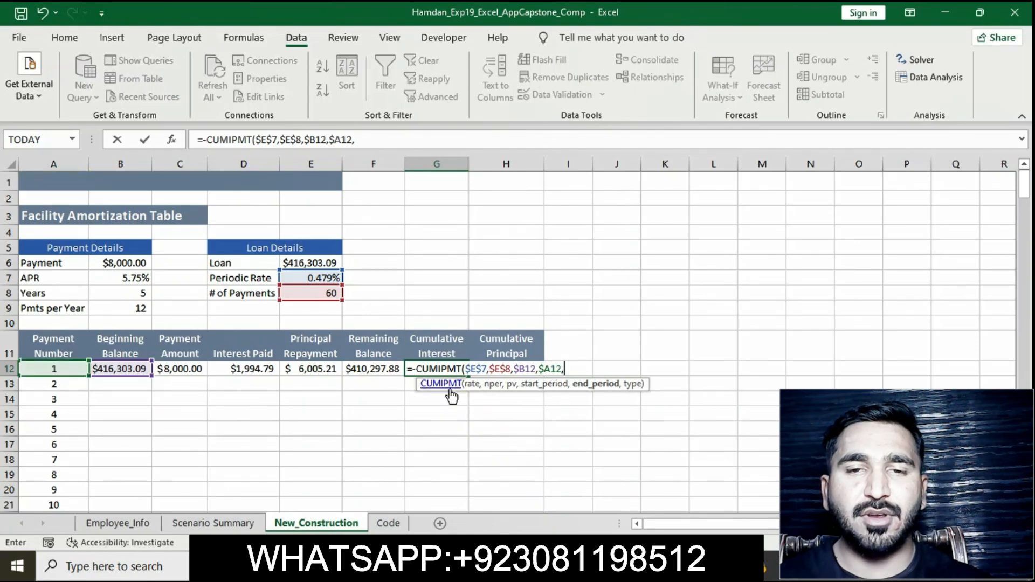
type("$")
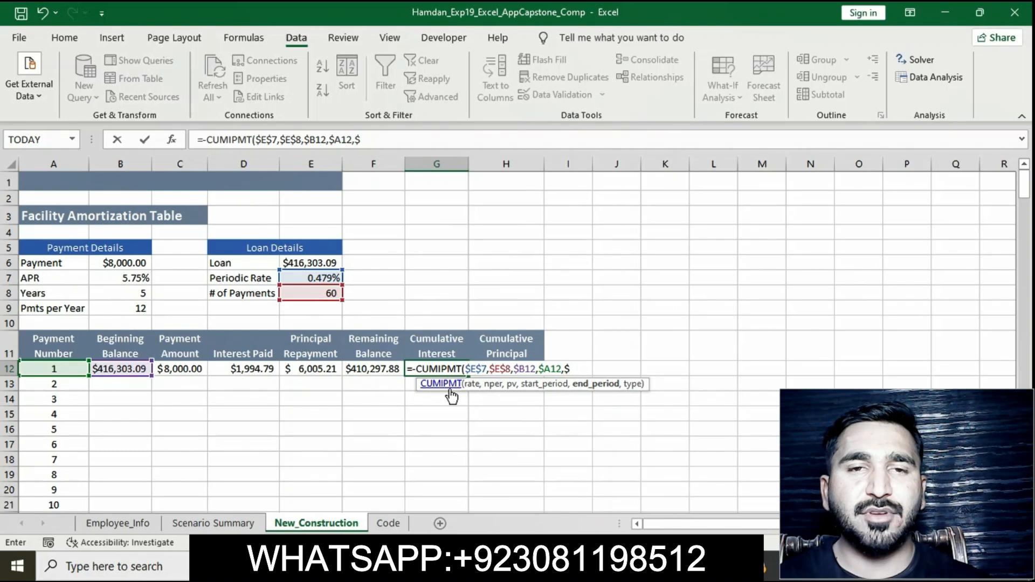
key("BackSpace")
type("0)")
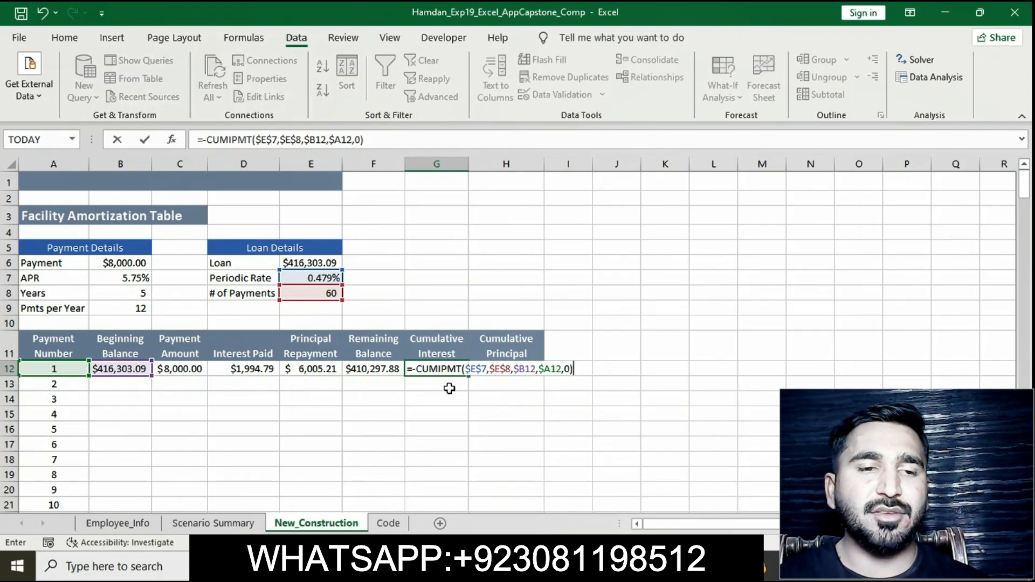
key("Return")
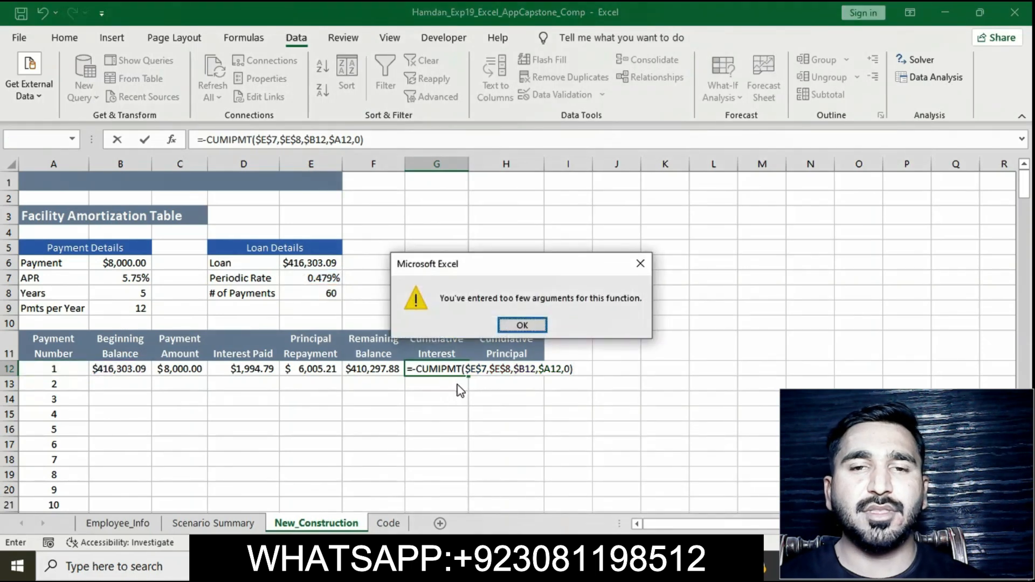
left_click(532, 325)
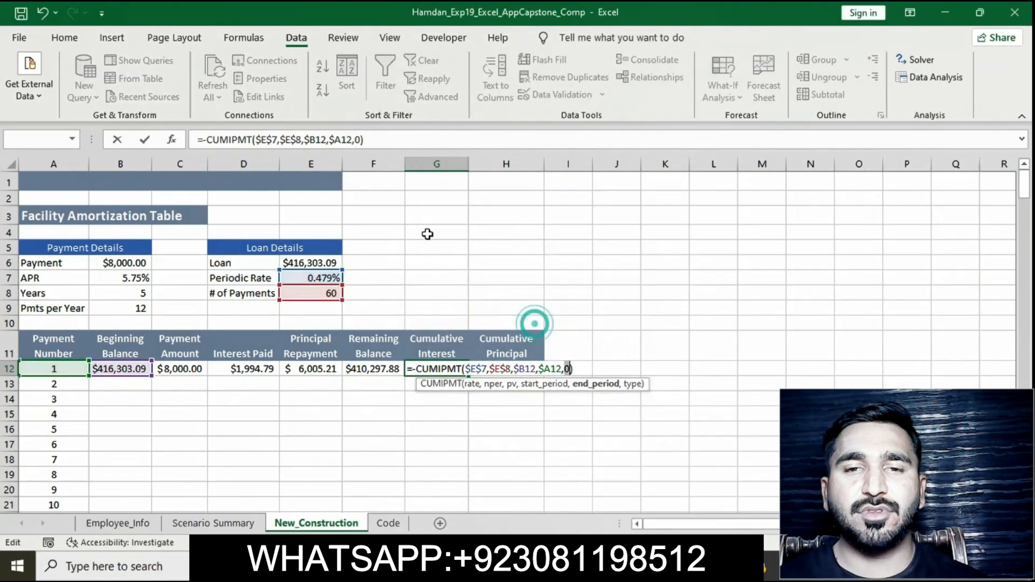
Step: Edit G12's formula to add $A12 as the end period, making it =-CUMIPMT($E$7,$E$8,$B12,$A12,$A12,0)
left_click(357, 141)
type("$A12,")
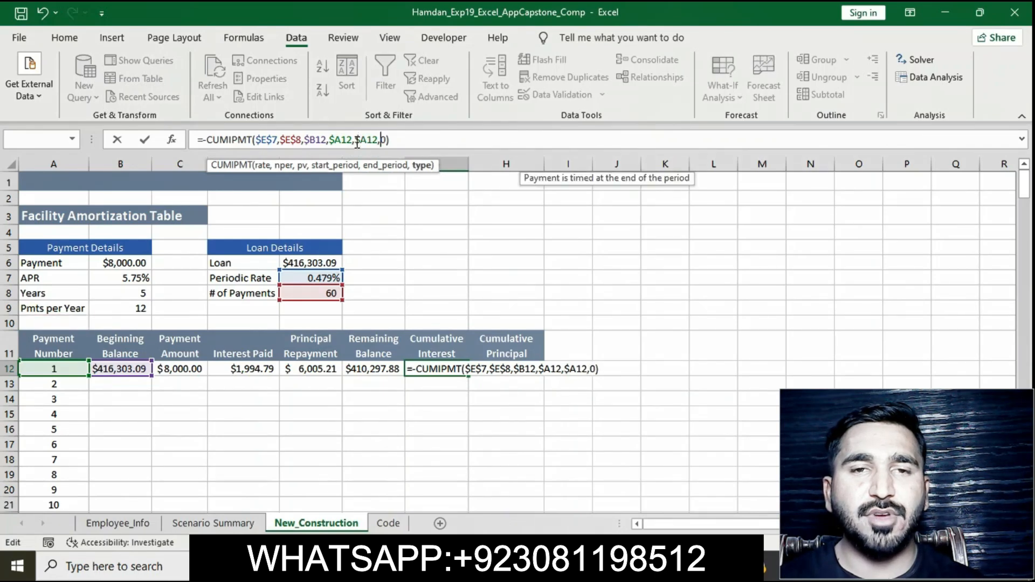
left_click(427, 141)
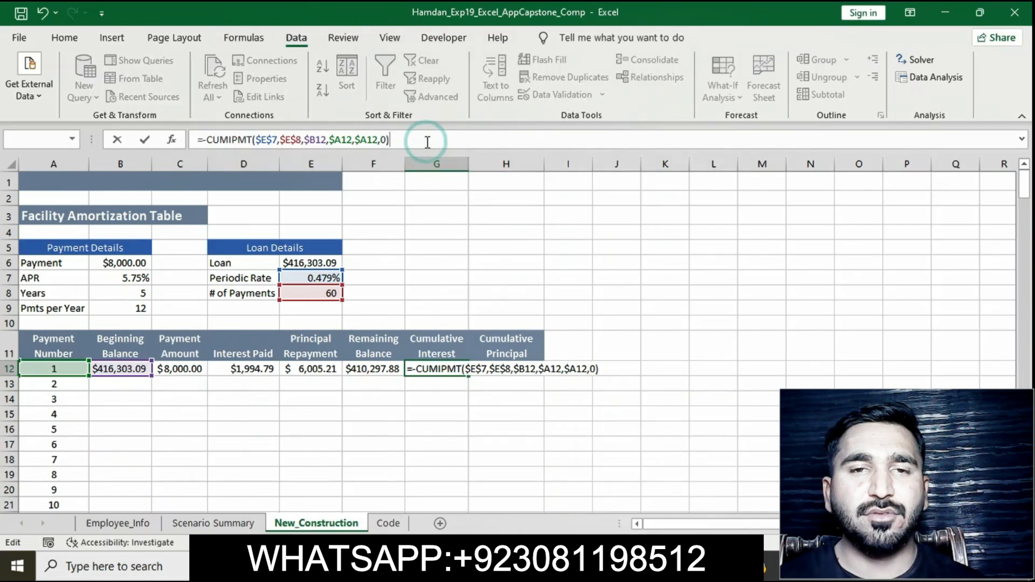
key("Return")
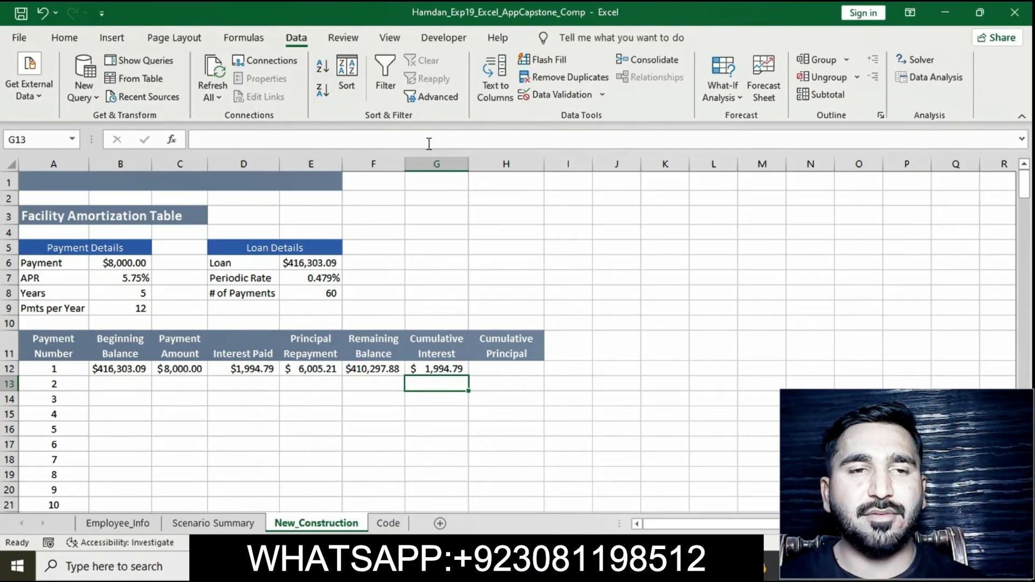
Step: Switch to the instructions document and remove the highlight from instruction 27
left_click(566, 566)
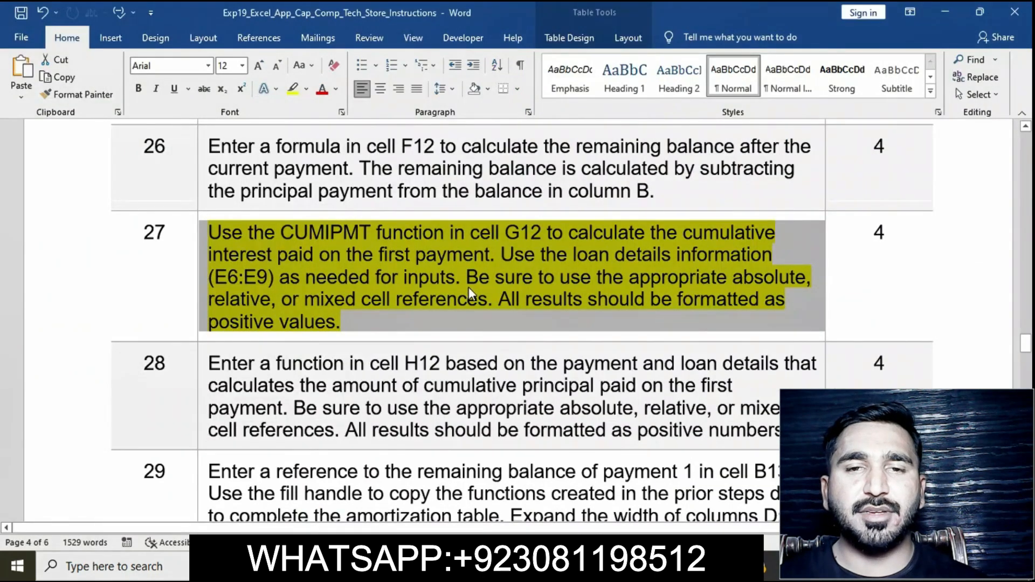
left_click(469, 294)
left_click(202, 232)
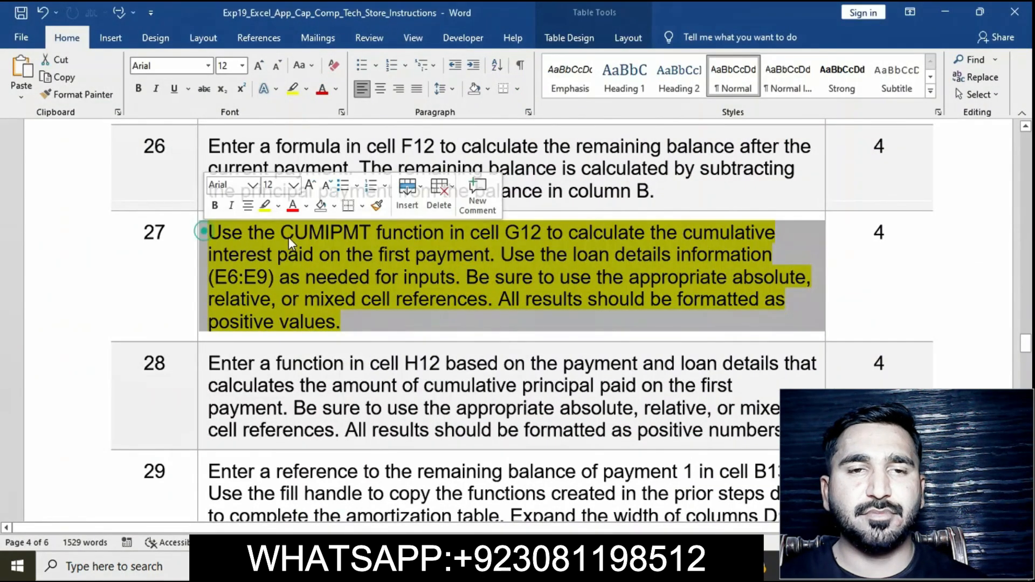
left_click(340, 292)
Step: Highlight instruction 28 about the cumulative principal function in H12 in yellow
scroll(340, 292, "down", 2)
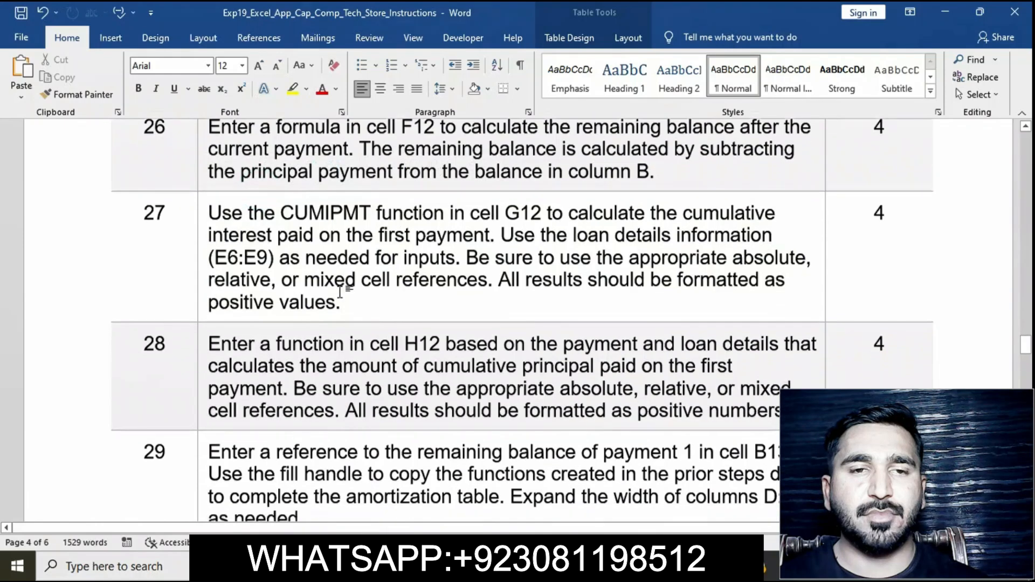
scroll(340, 291, "down", 3)
left_click(204, 244)
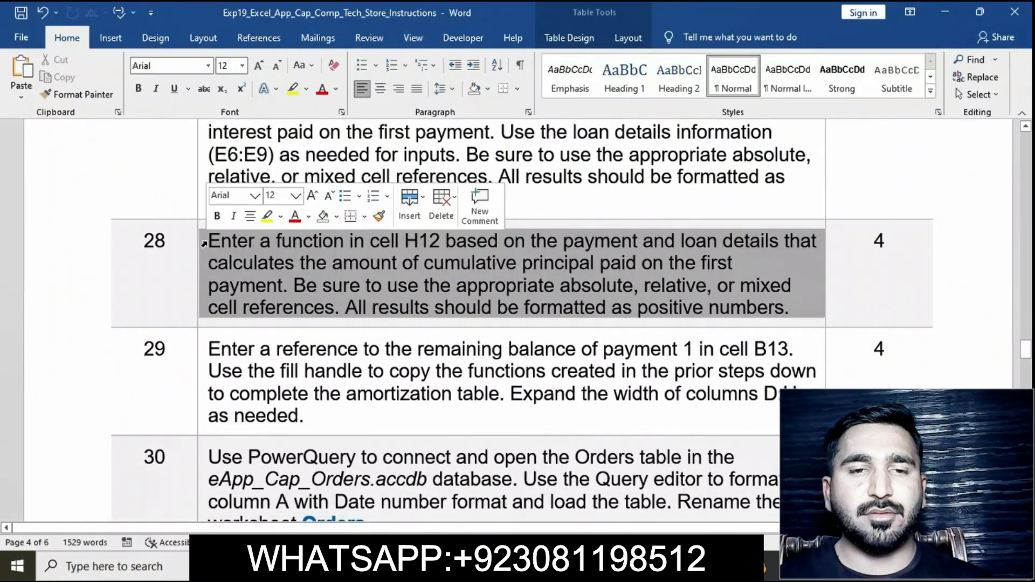
left_click(267, 216)
left_click(200, 239)
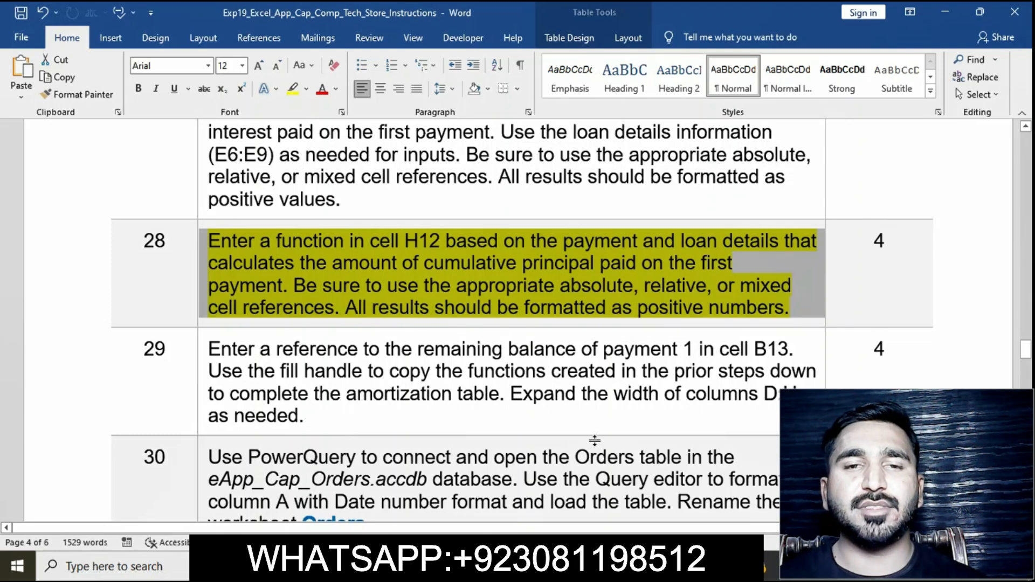
Step: Switch to the workbook and enter =-CUMPRINC($E$7,$E$8,$E$6,$A$12,A12,0) in H12 for the cumulative principal
left_click(477, 566)
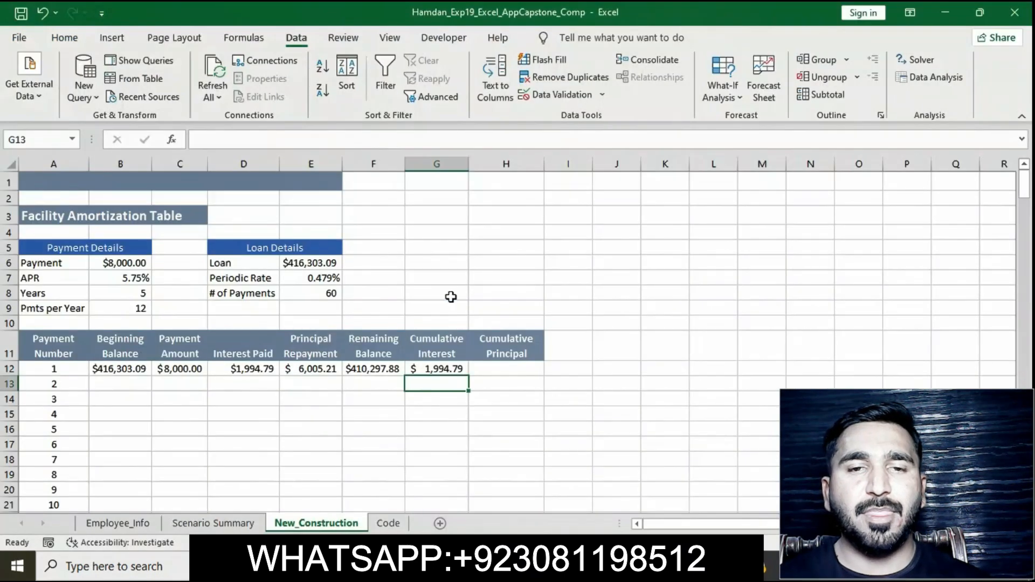
left_click(505, 368)
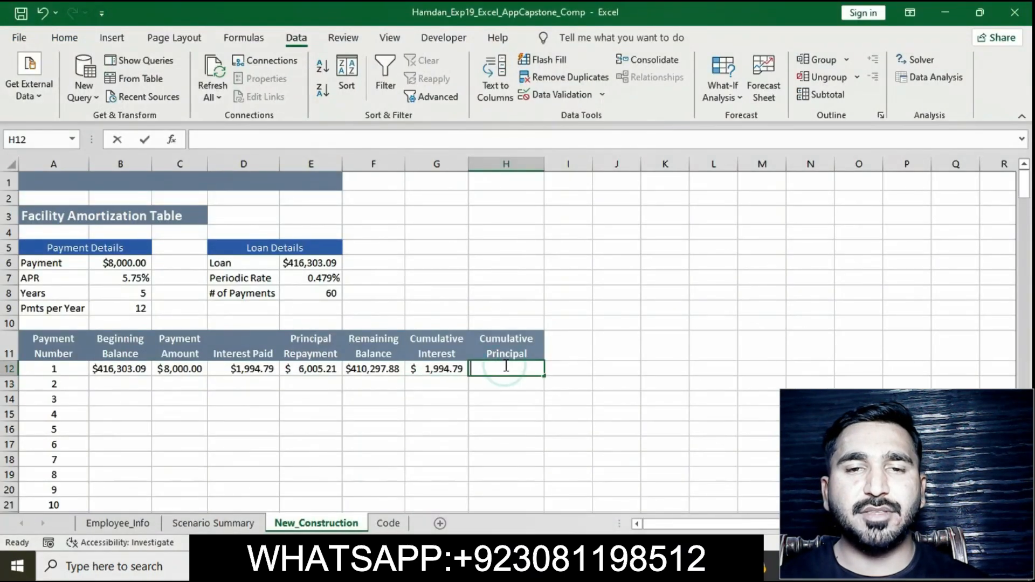
type("=-CUM")
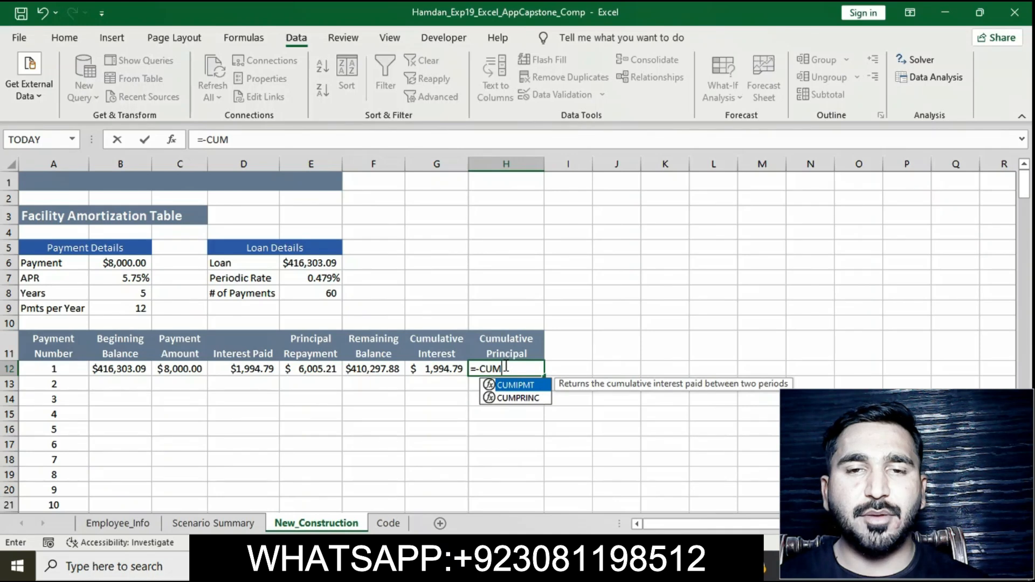
type("PRINC")
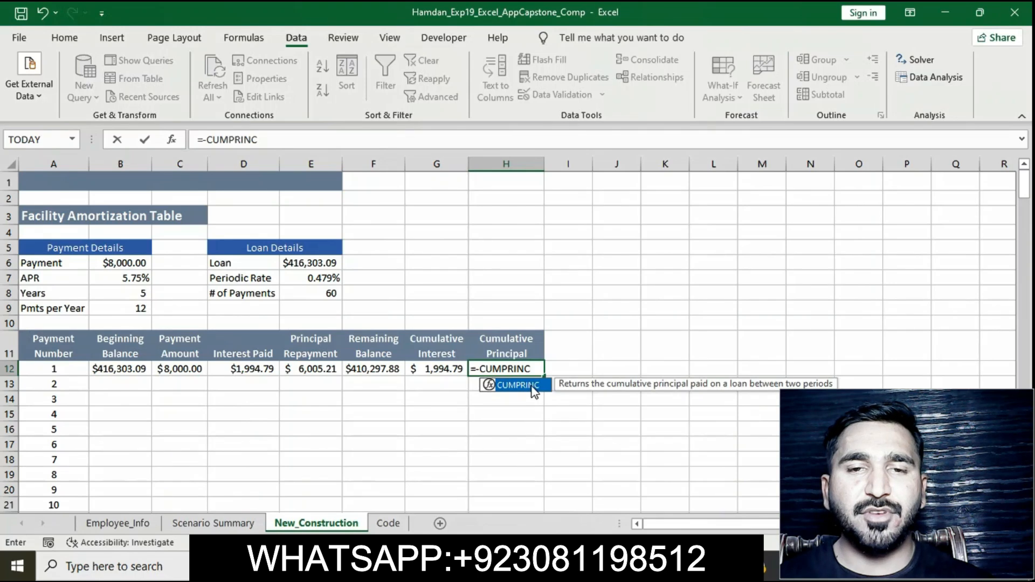
double_click(517, 385)
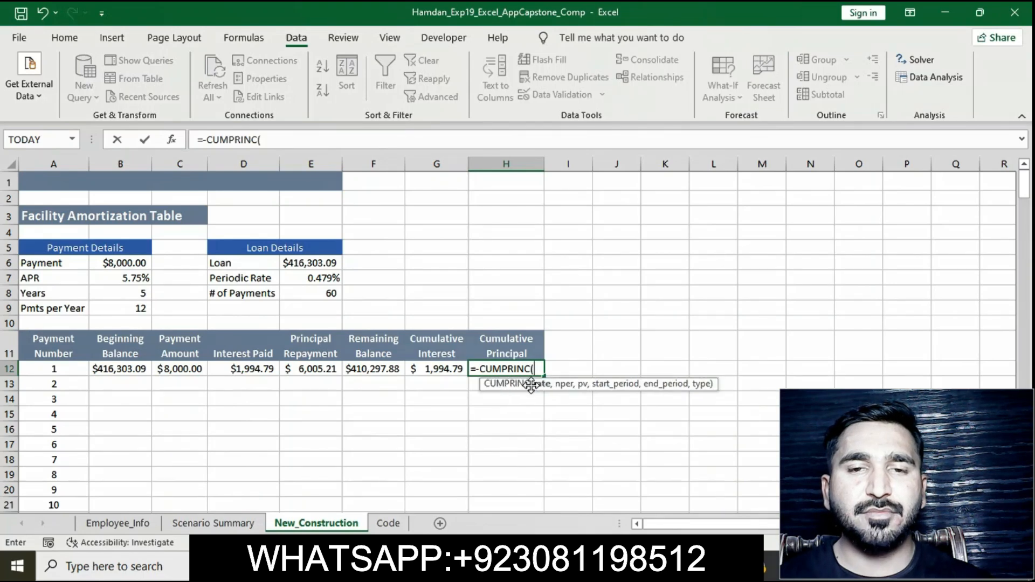
left_click(413, 136)
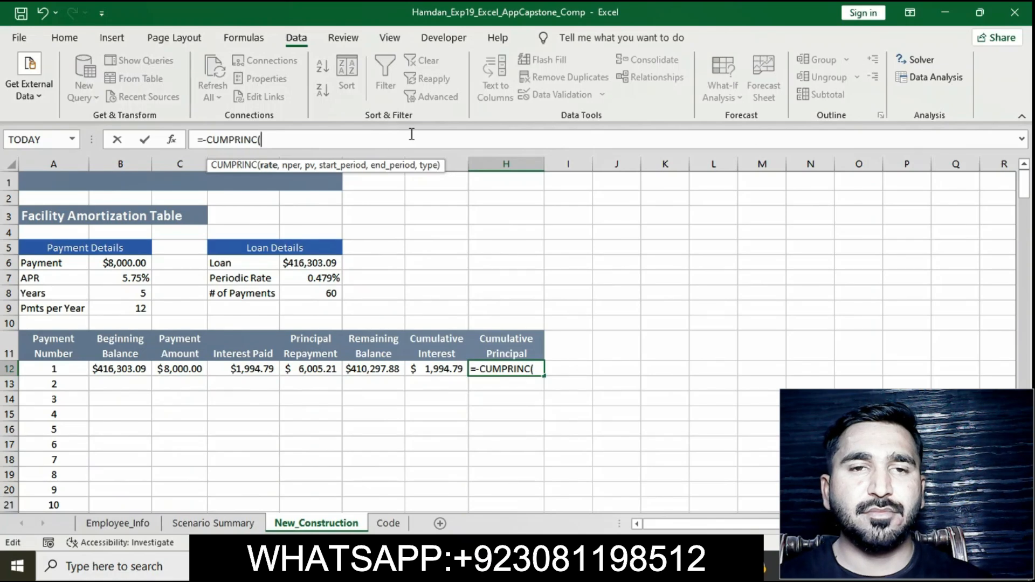
type("e")
key("BackSpace")
type("$E$7")
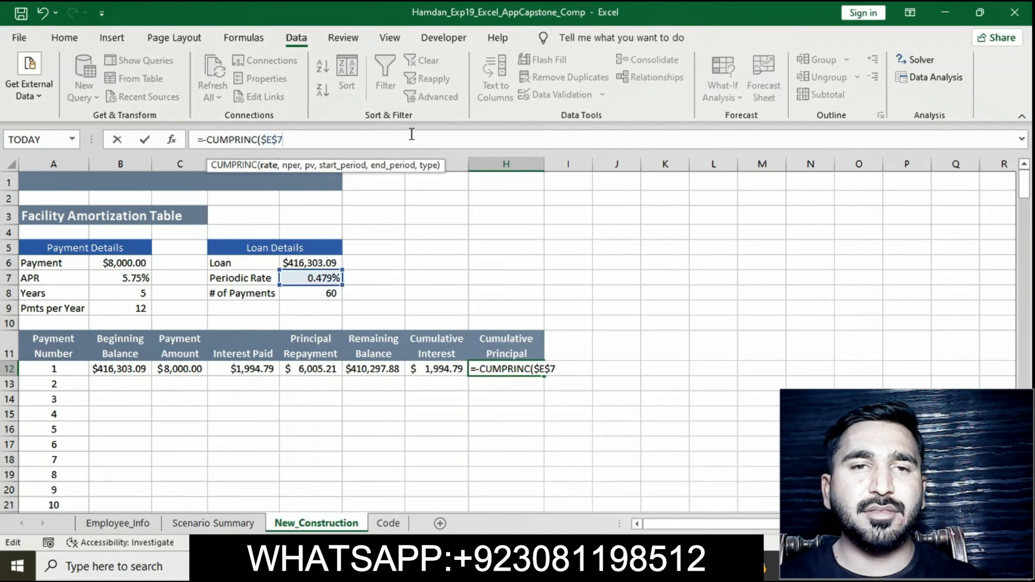
type(",")
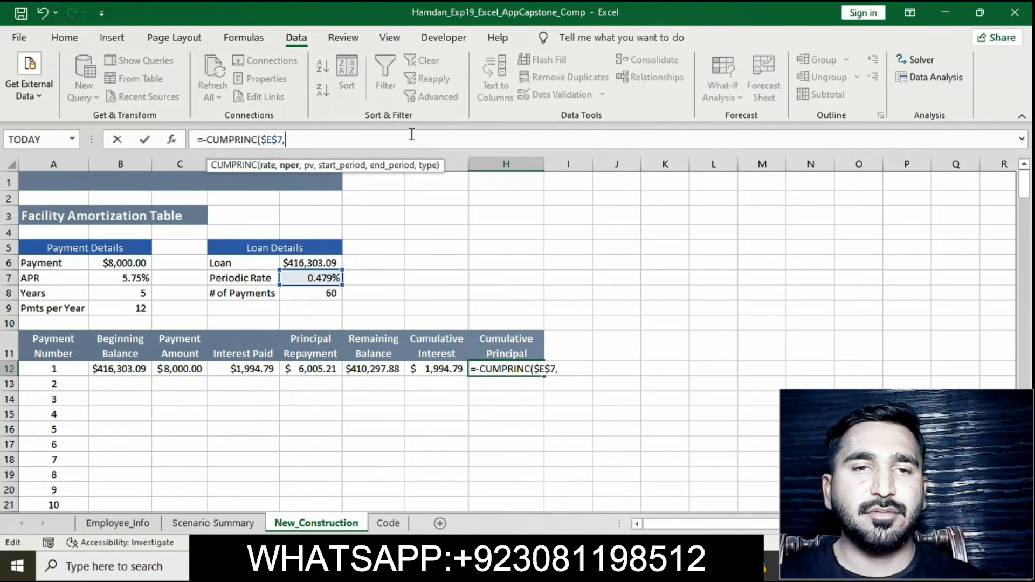
type("$E$")
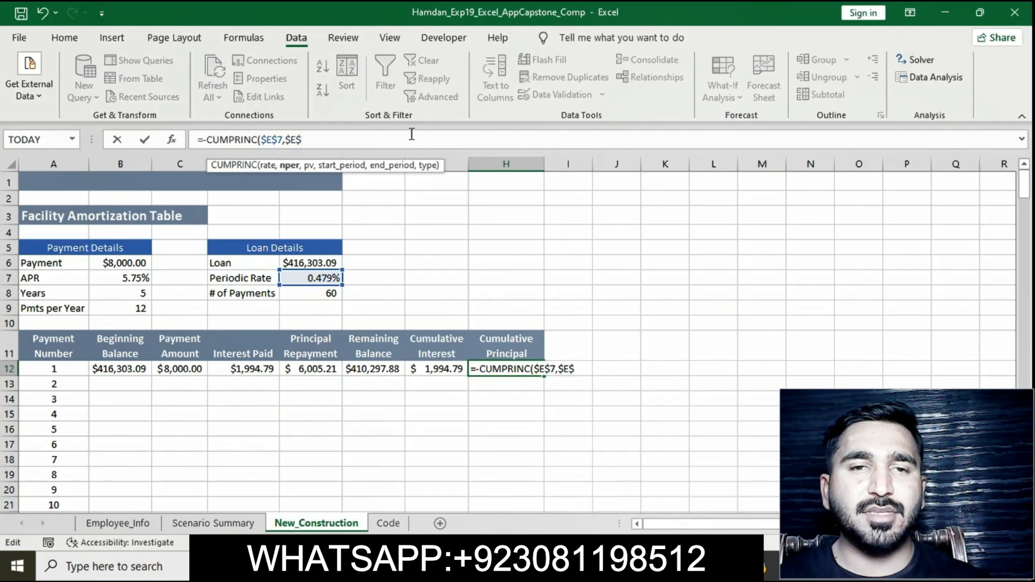
type("8")
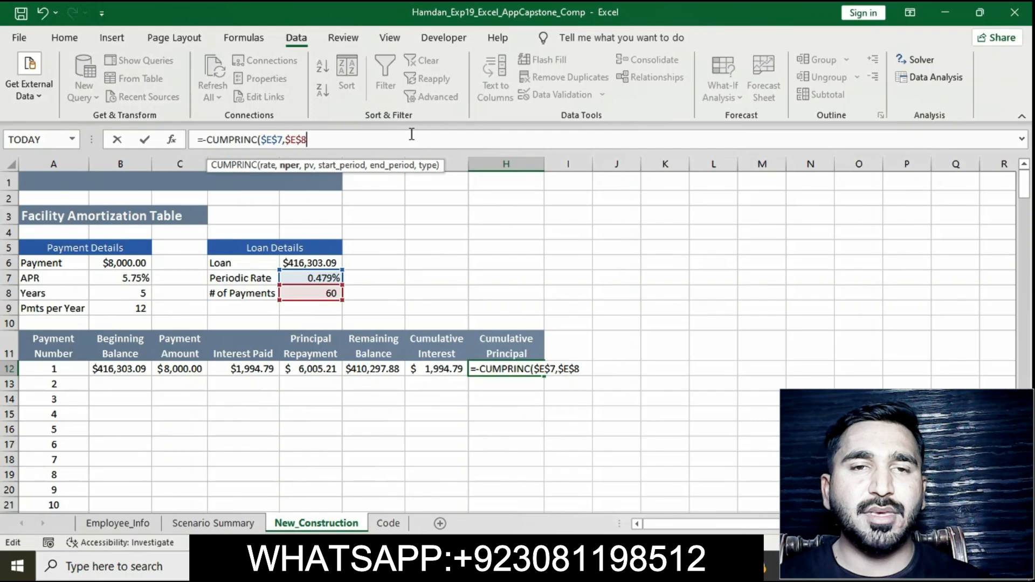
type(",$")
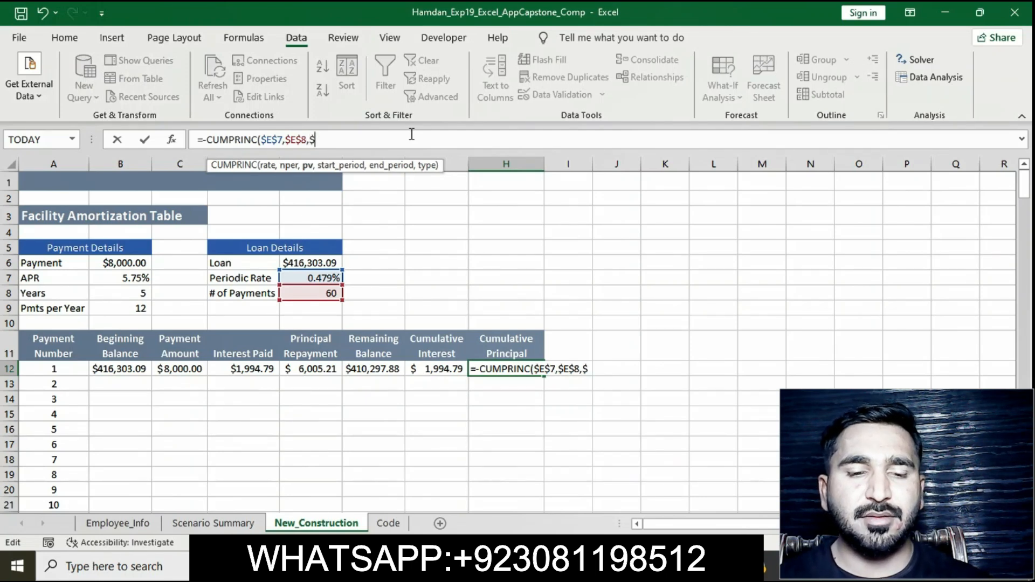
type("E$")
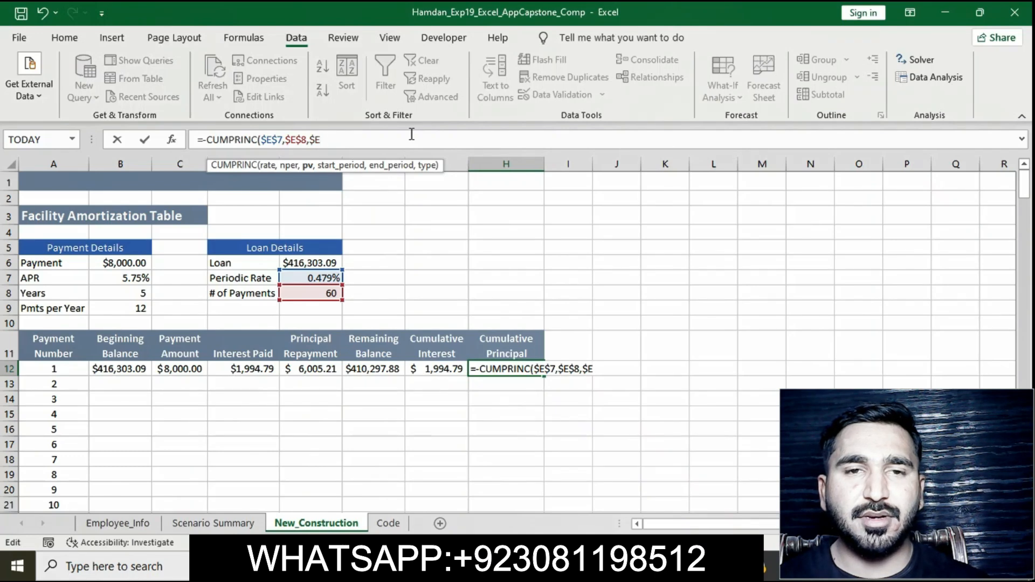
type("6")
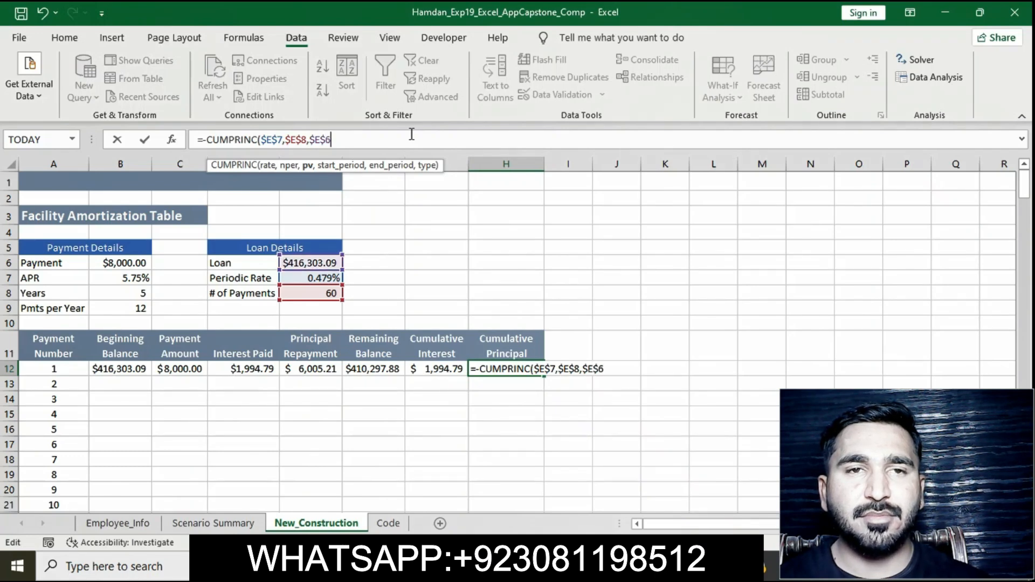
type(",$")
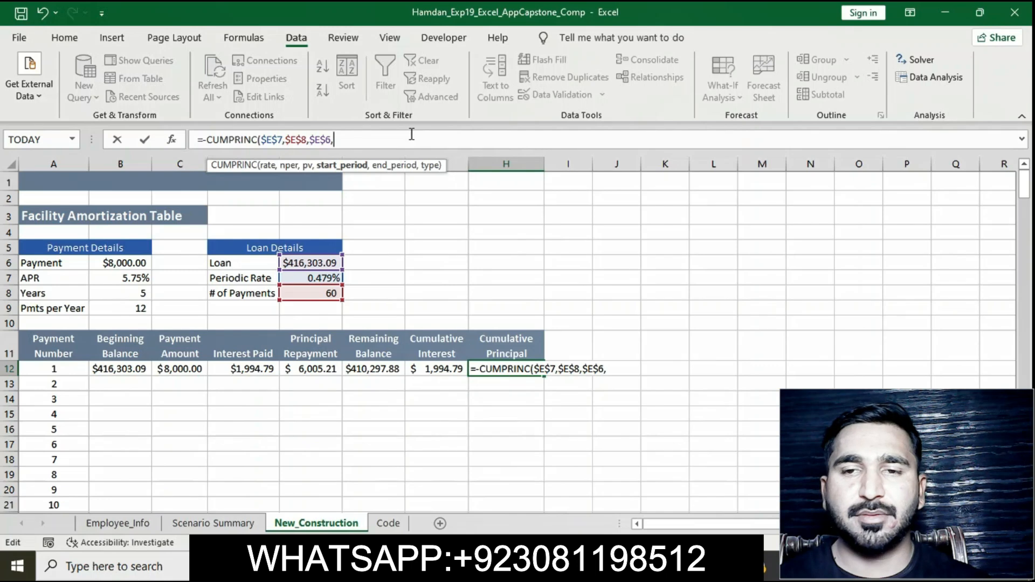
type("A")
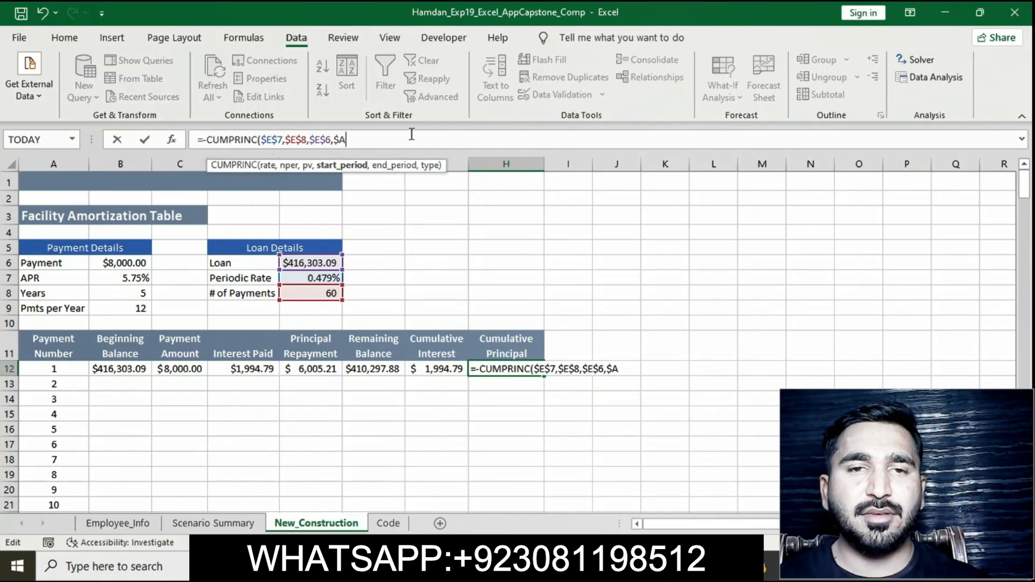
type("$12")
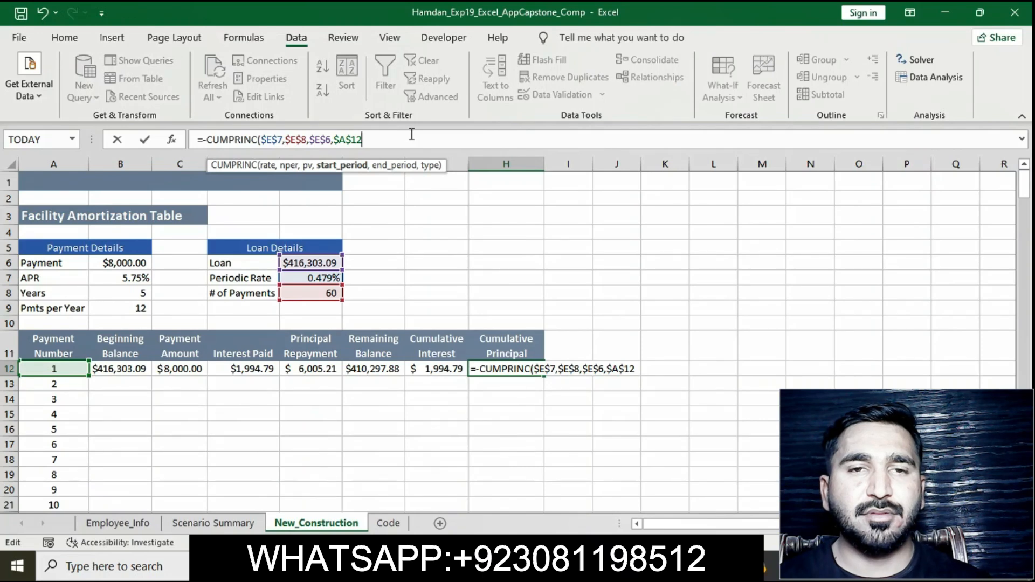
type(",A")
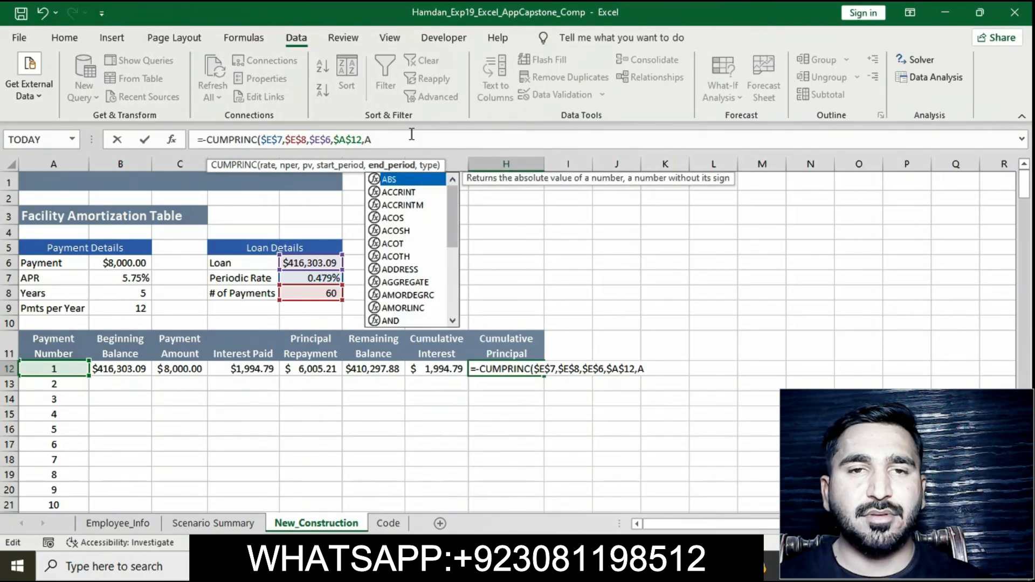
type("12")
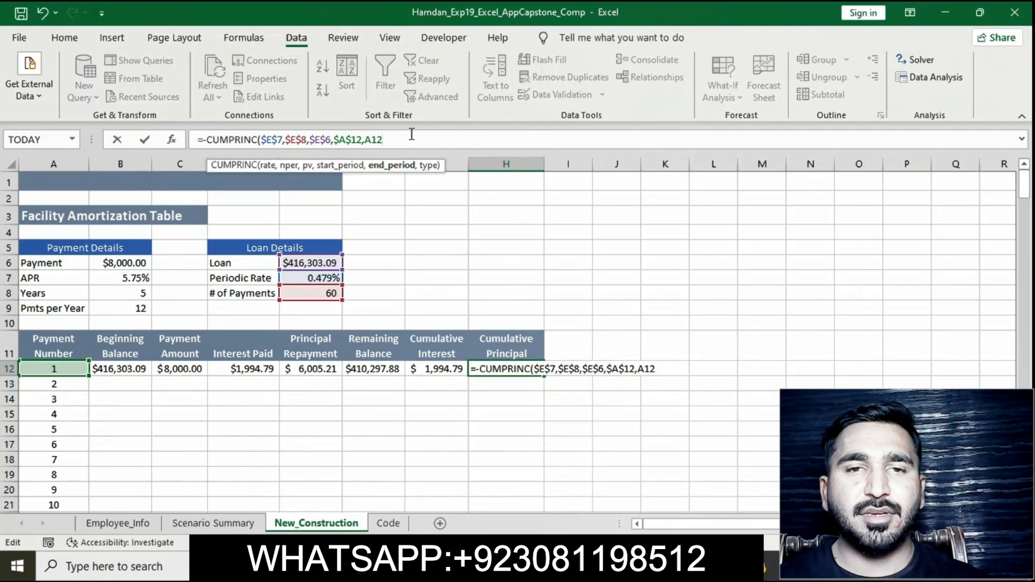
type(",0")
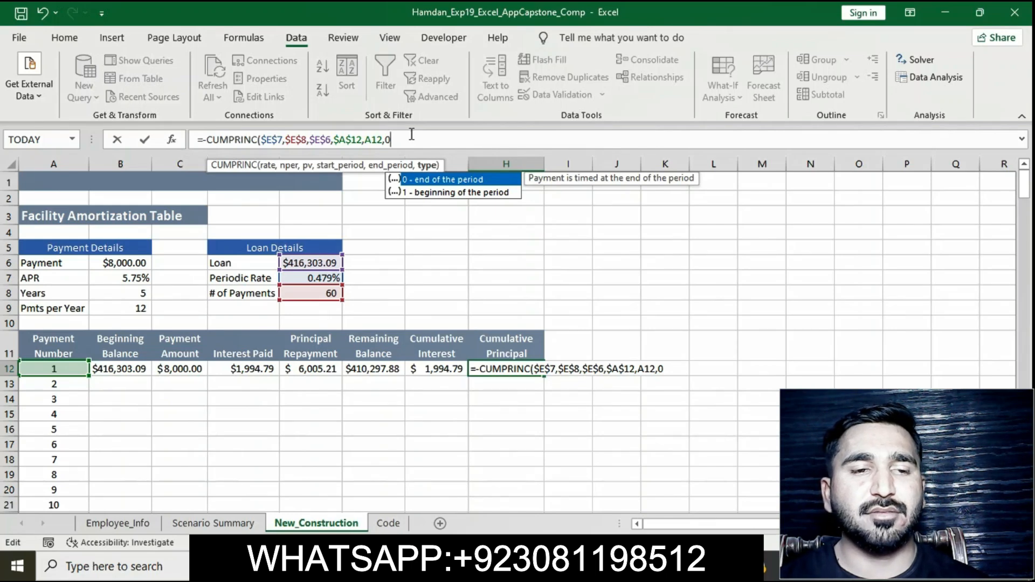
type(")")
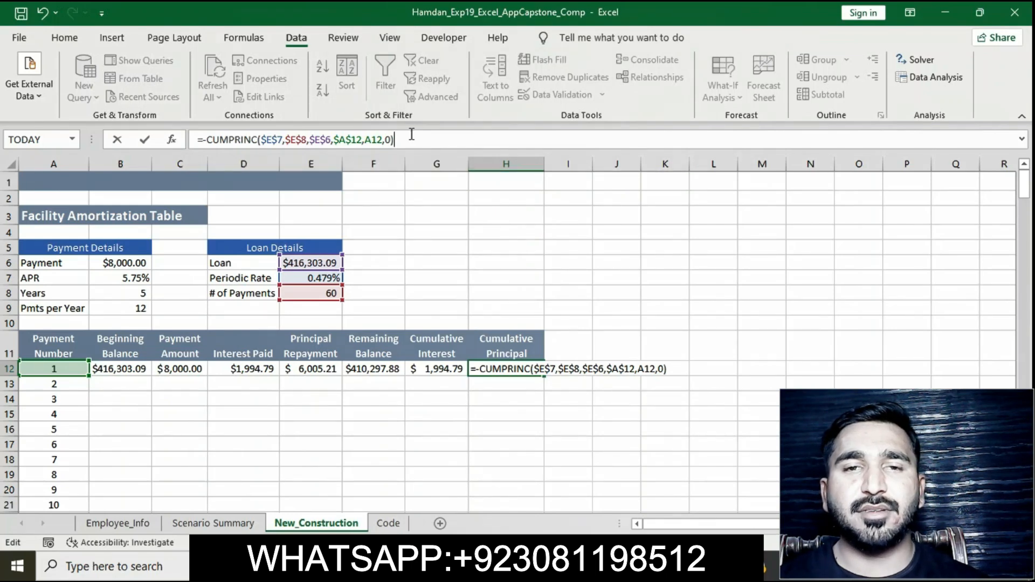
key("Return")
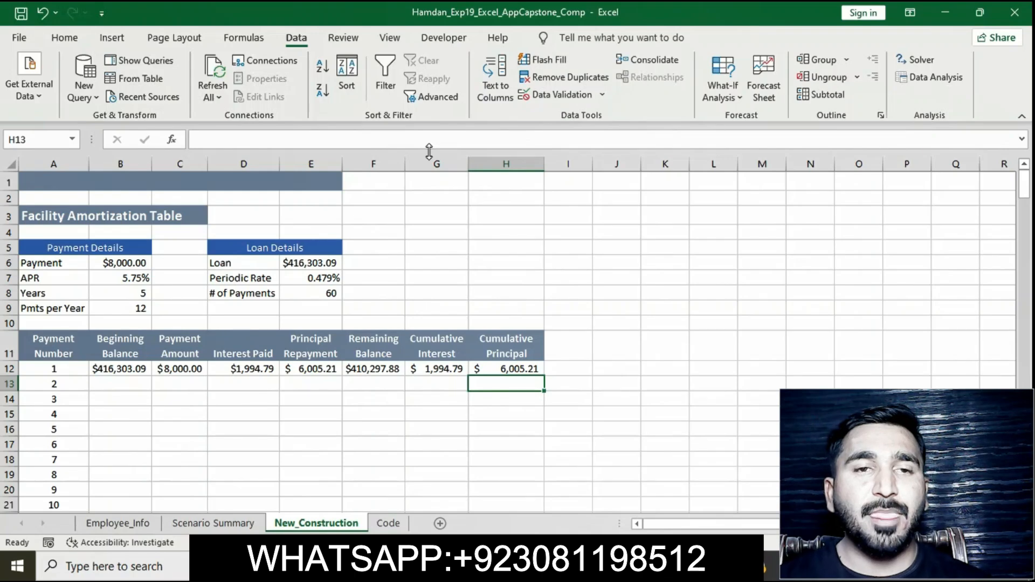
Step: Switch to the instructions document and remove the highlight from instruction 28
left_click(537, 566)
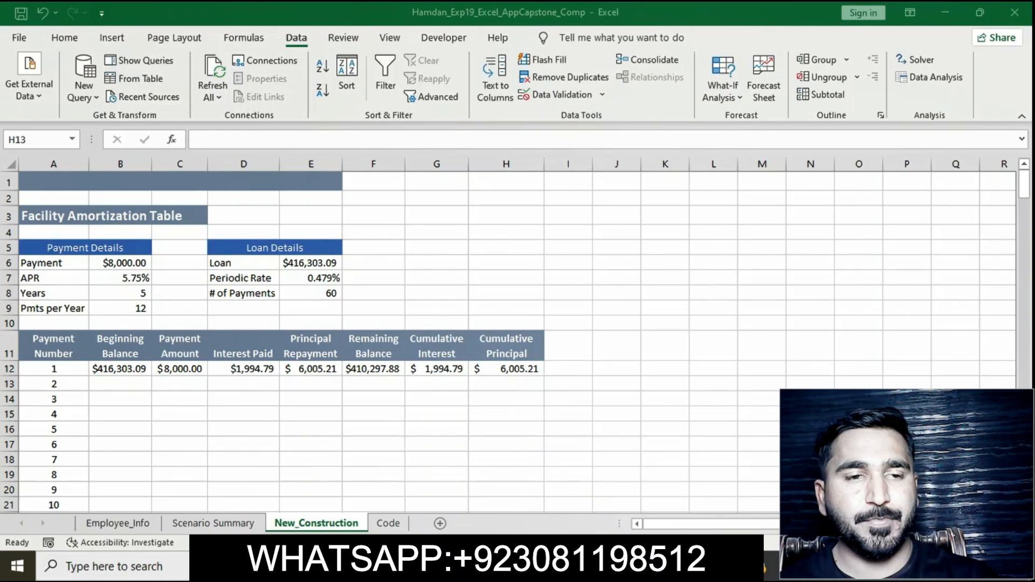
left_click(536, 566)
left_click(476, 305)
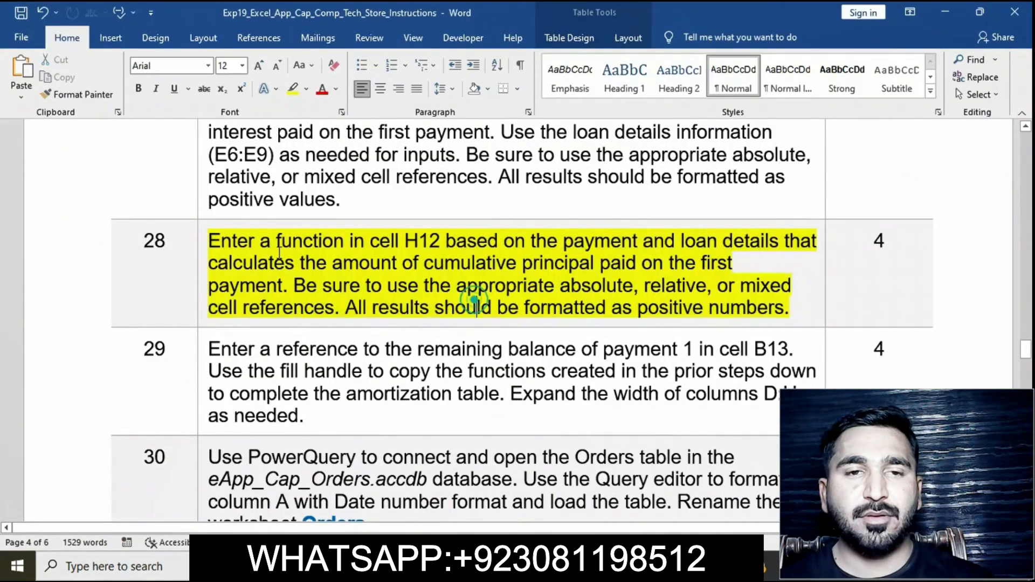
left_click(199, 245)
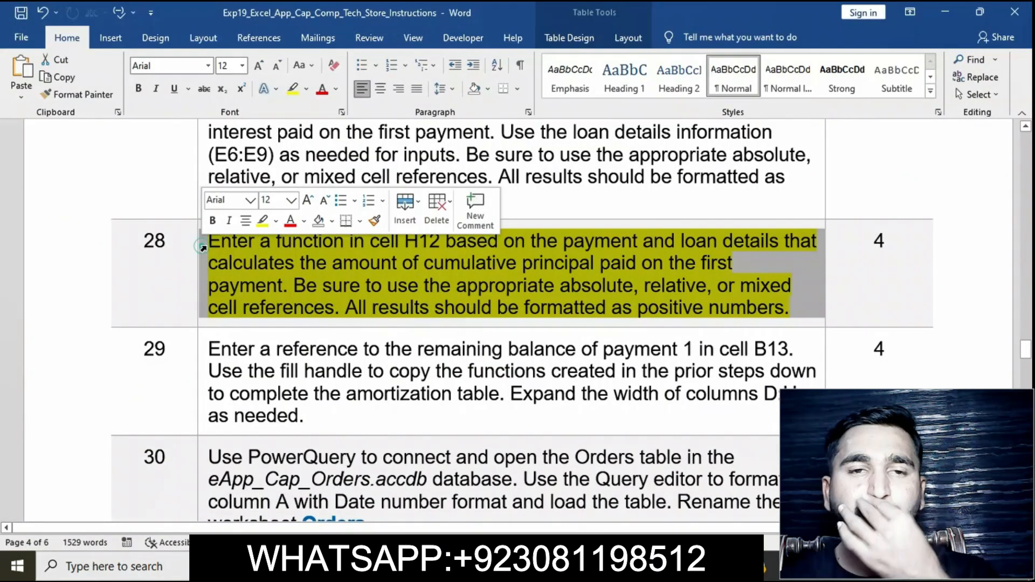
left_click(257, 226)
Step: Highlight instruction 29 about the remaining balance reference in B13 in yellow
scroll(326, 285, "down", 1)
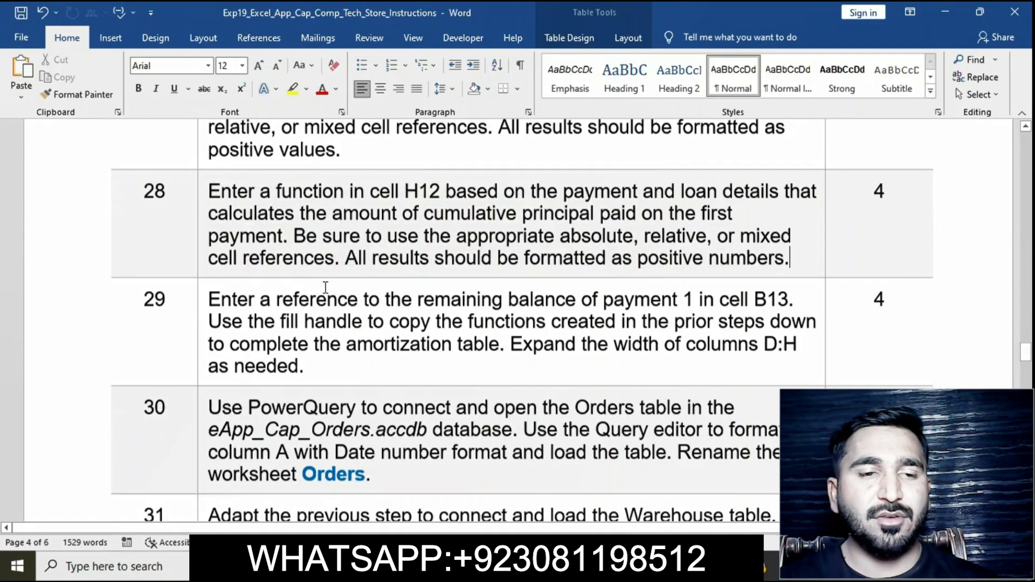
scroll(326, 287, "down", 1)
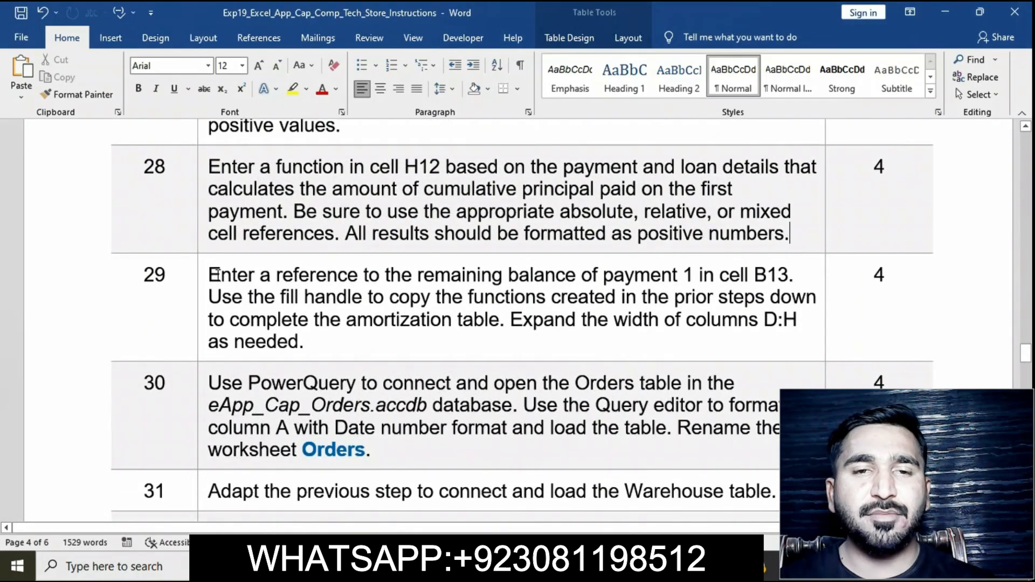
left_click(202, 276)
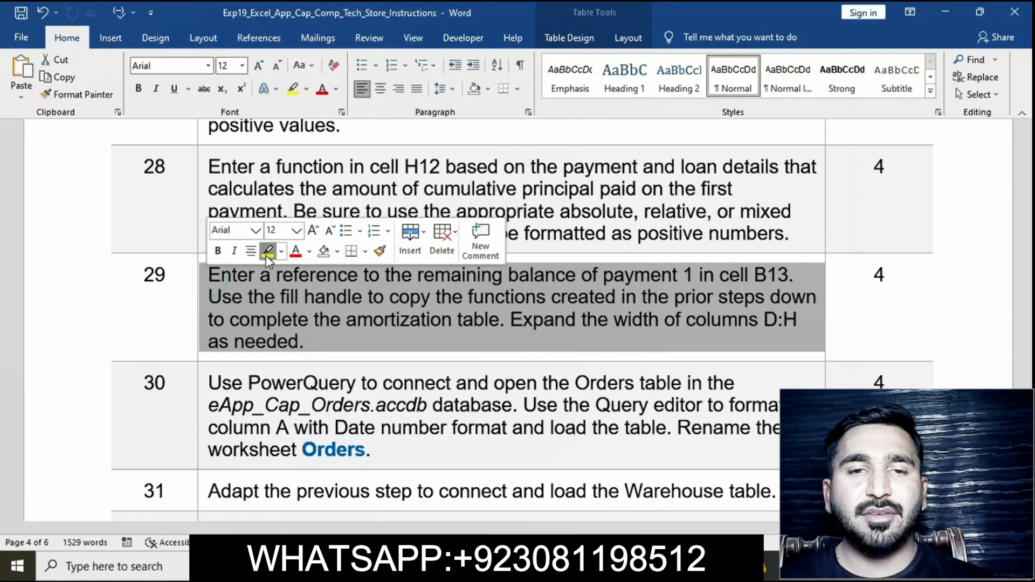
left_click(268, 251)
left_click(283, 273)
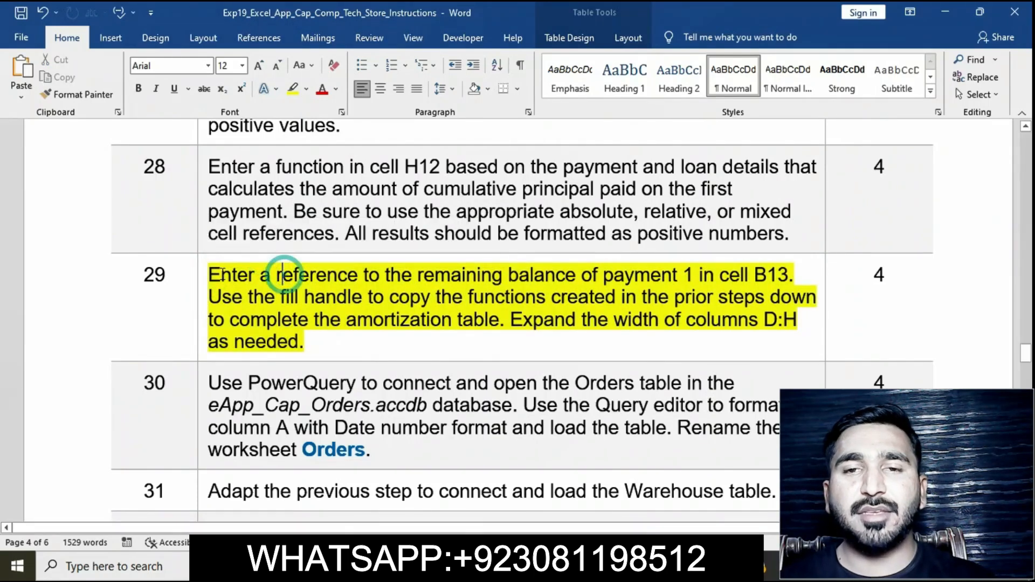
left_click(200, 279)
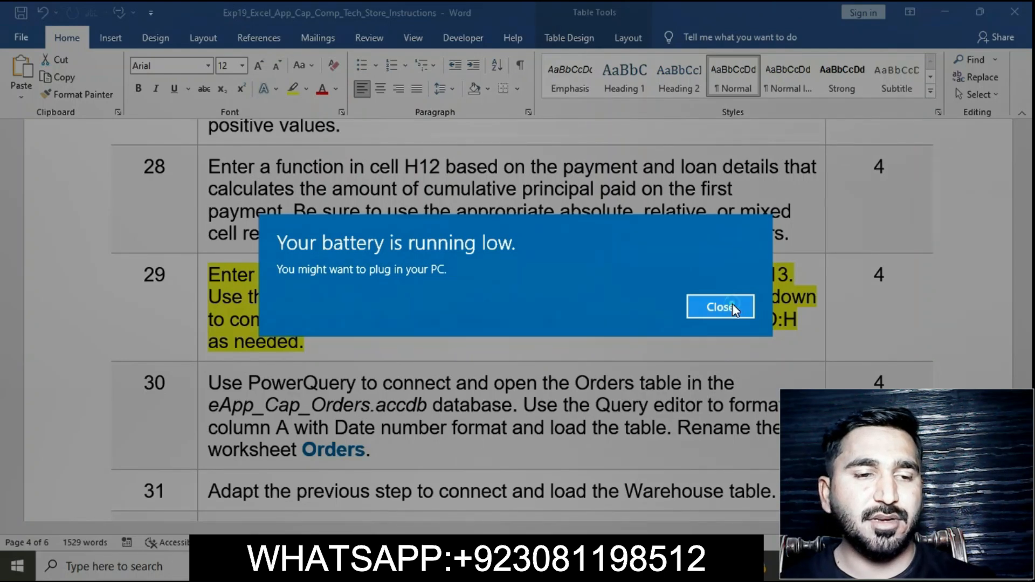
left_click(732, 303)
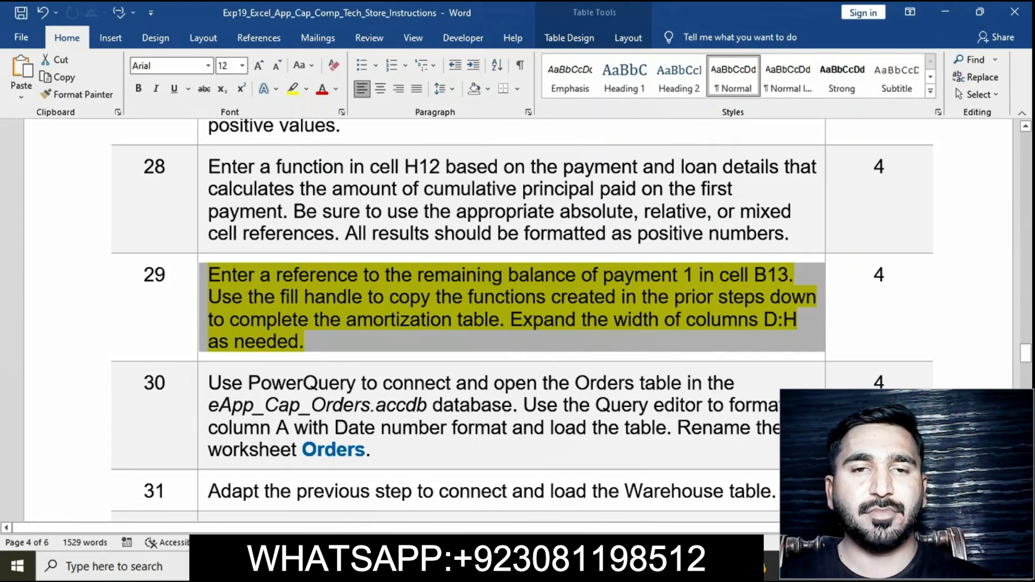
left_click(539, 566)
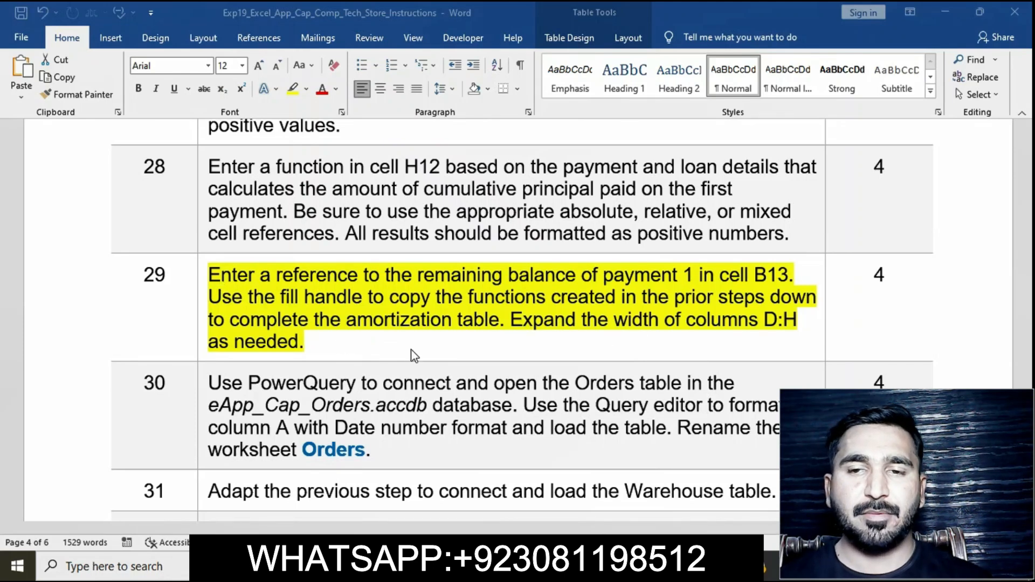
left_click(211, 284)
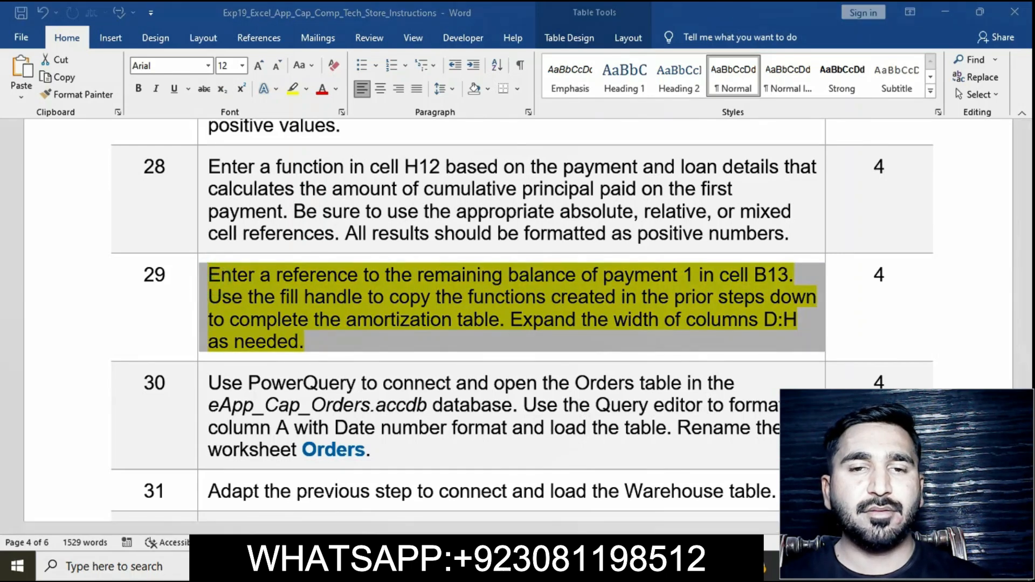
Step: Switch to the workbook and enter a reference to F12 in B13 for the second payment's beginning balance
key("alt+Tab")
left_click(133, 389)
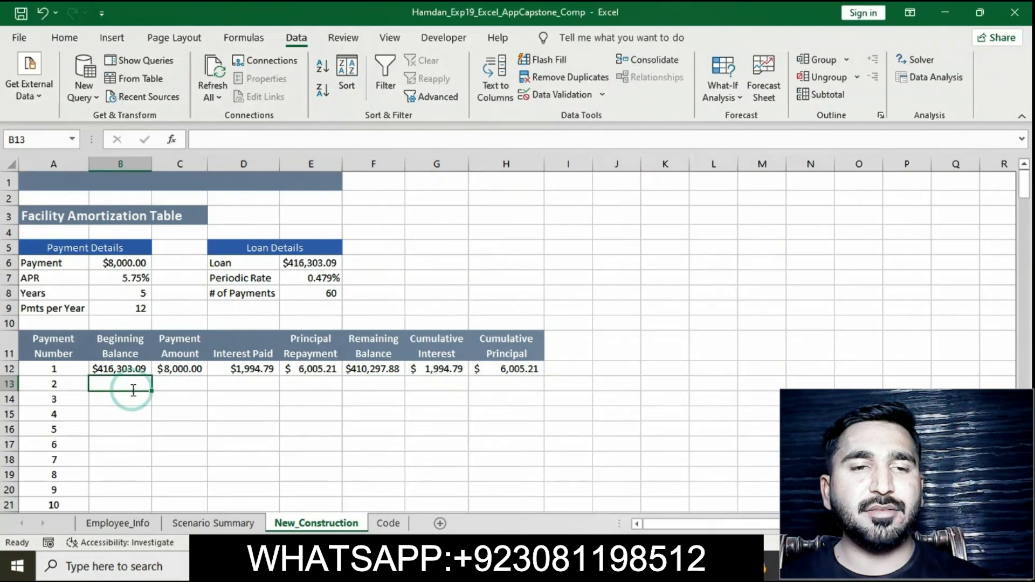
type("=")
left_click(388, 370)
left_click(388, 370)
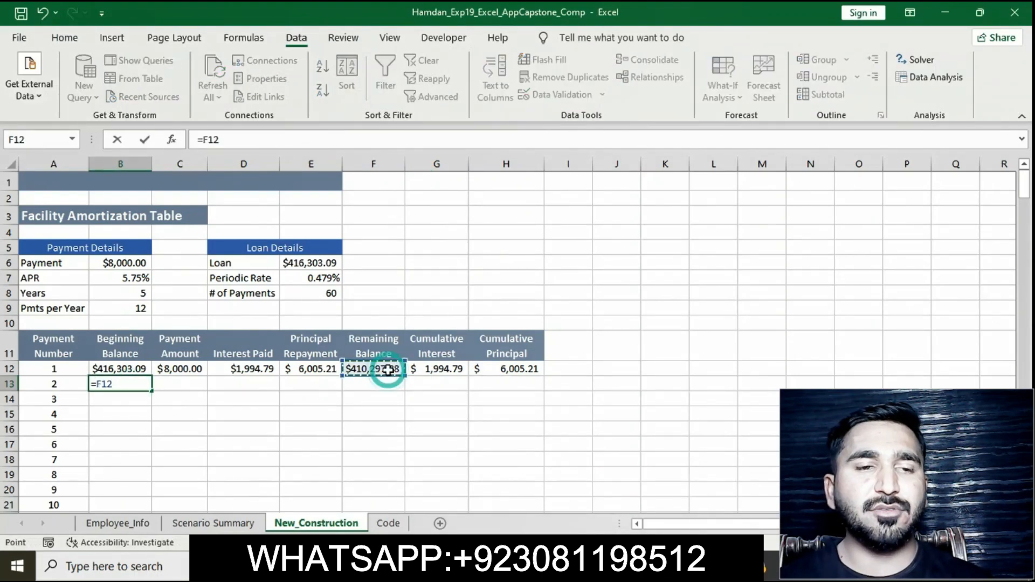
key("Return")
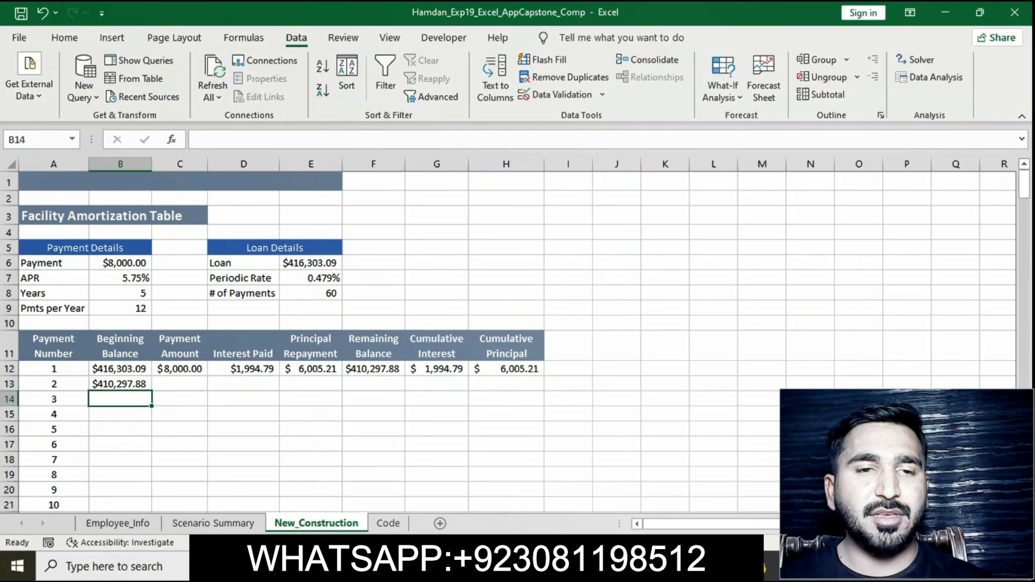
Step: Fill the B13 beginning balance reference down column B through row 71
key("alt+Tab")
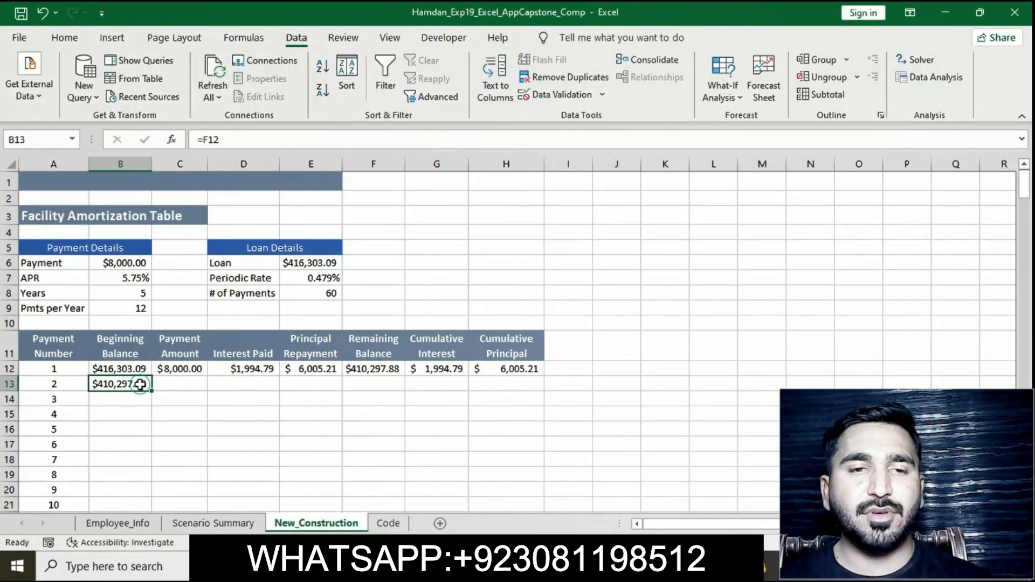
left_click_drag(140, 385, 155, 469)
left_click(285, 420)
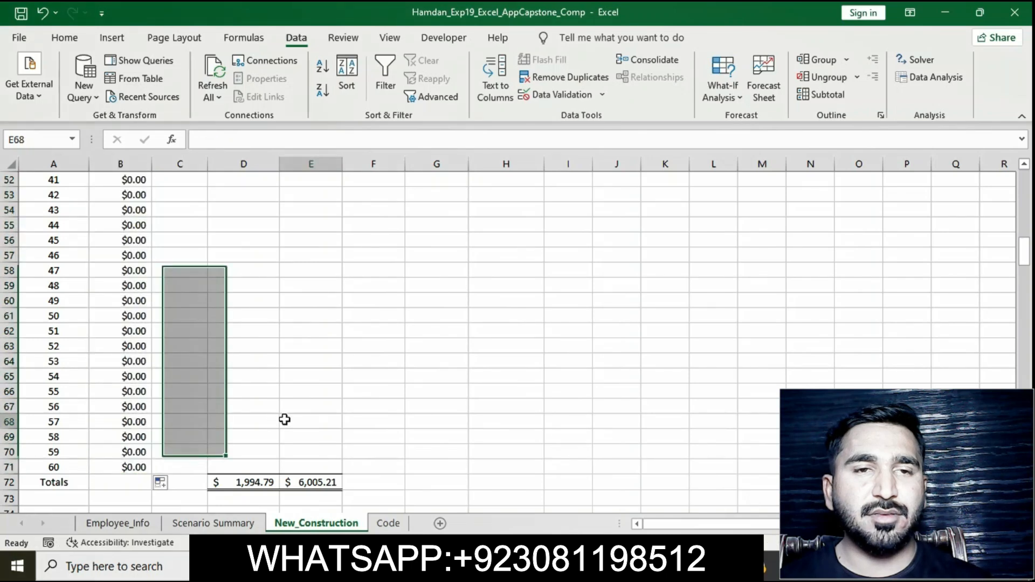
Step: Fill the payment amount formula from C12 down column C through row 71
scroll(285, 420, "up", 14)
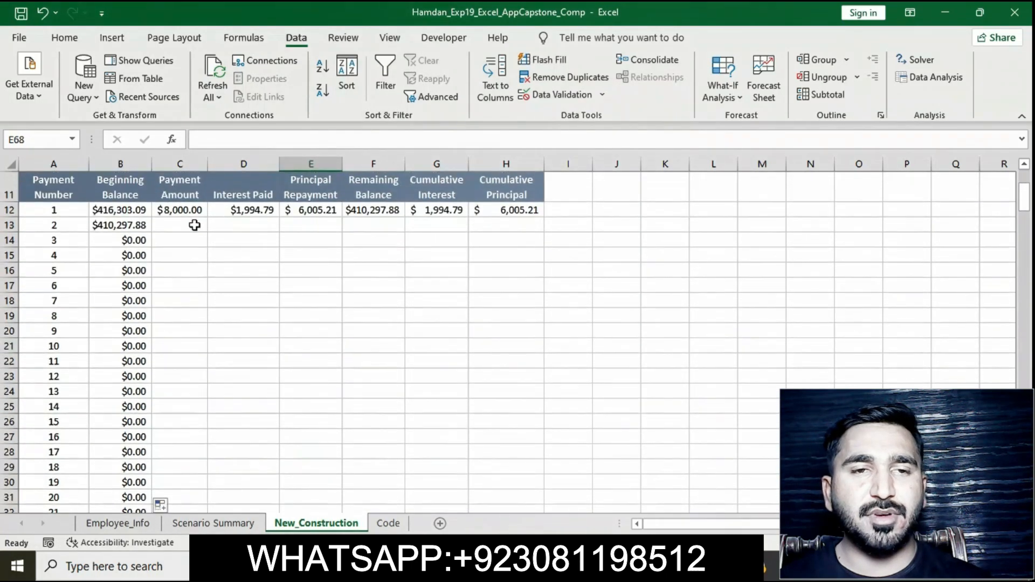
left_click(188, 211)
left_click_drag(209, 218, 197, 475)
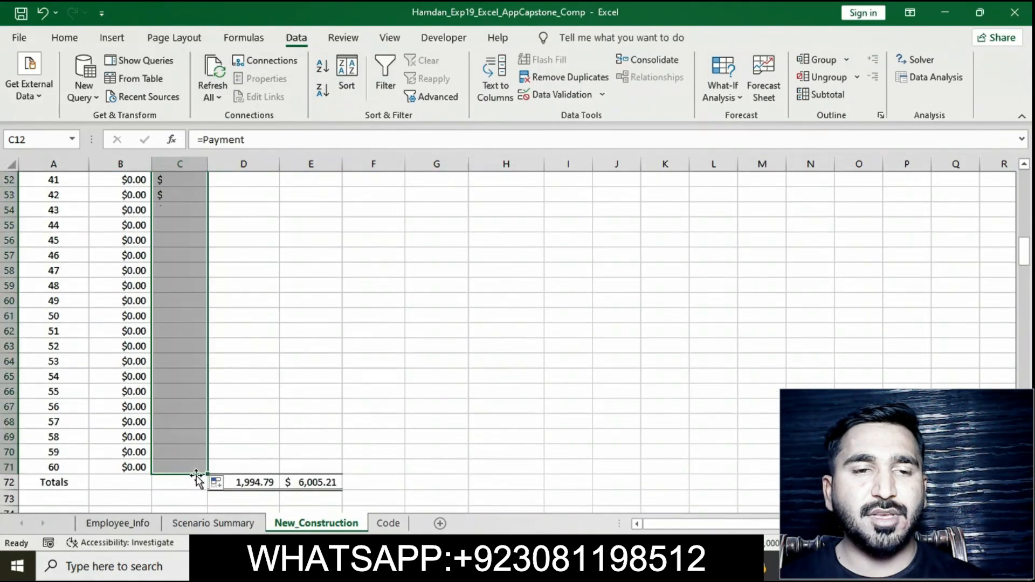
left_click(314, 376)
Step: Fill the interest paid formula from D12 down column D through row 71
scroll(314, 376, "up", 12)
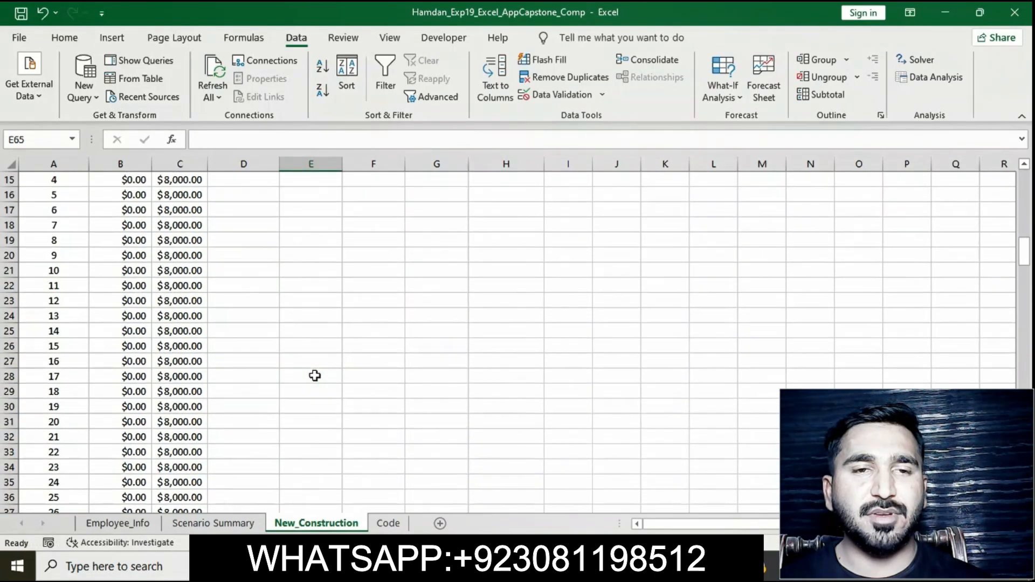
scroll(315, 376, "up", 4)
left_click(262, 338)
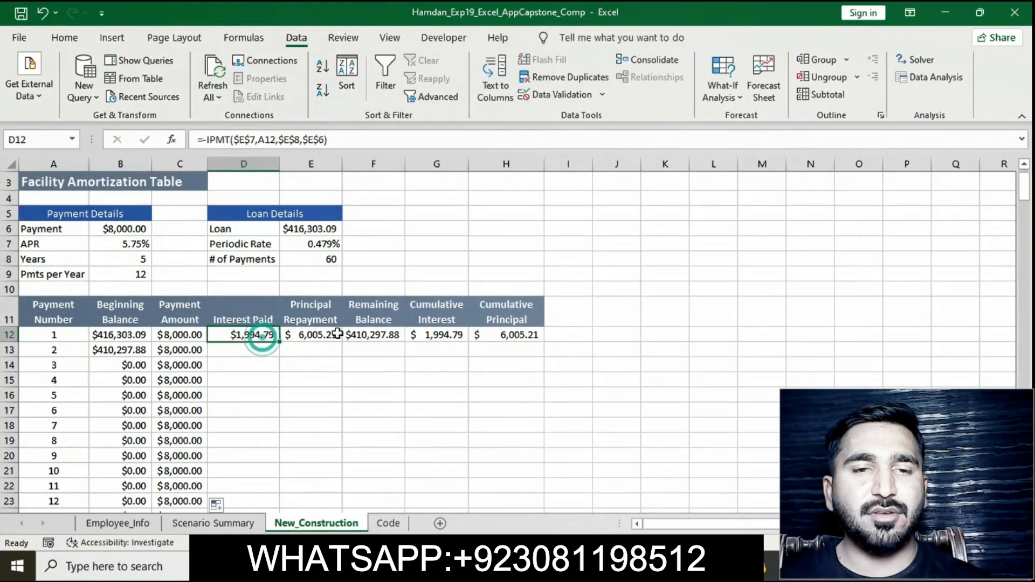
left_click_drag(279, 341, 251, 481)
left_click(371, 354)
Step: Fill the principal repayment formula from E12 down column E through row 71
scroll(371, 354, "up", 14)
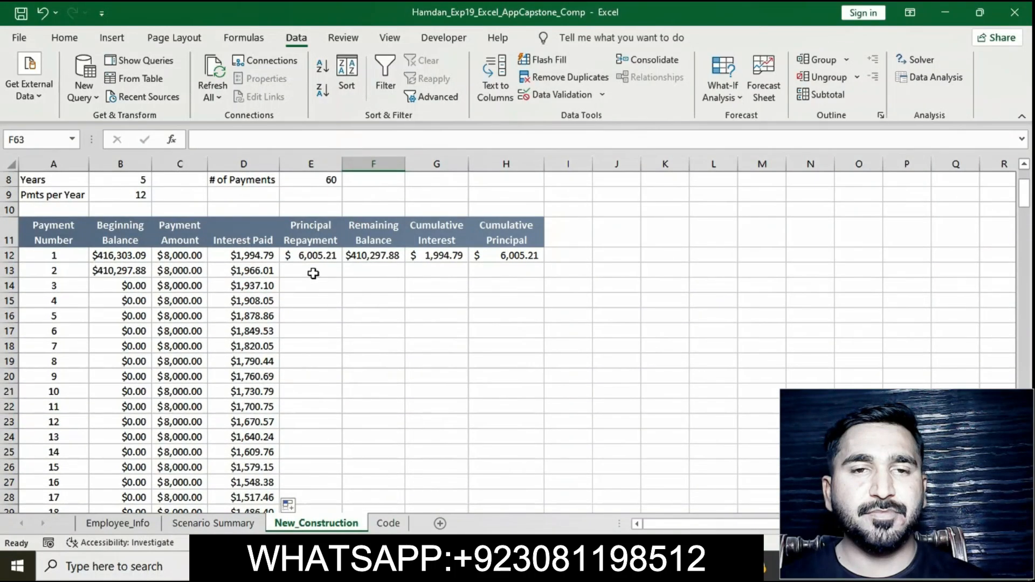
left_click(303, 256)
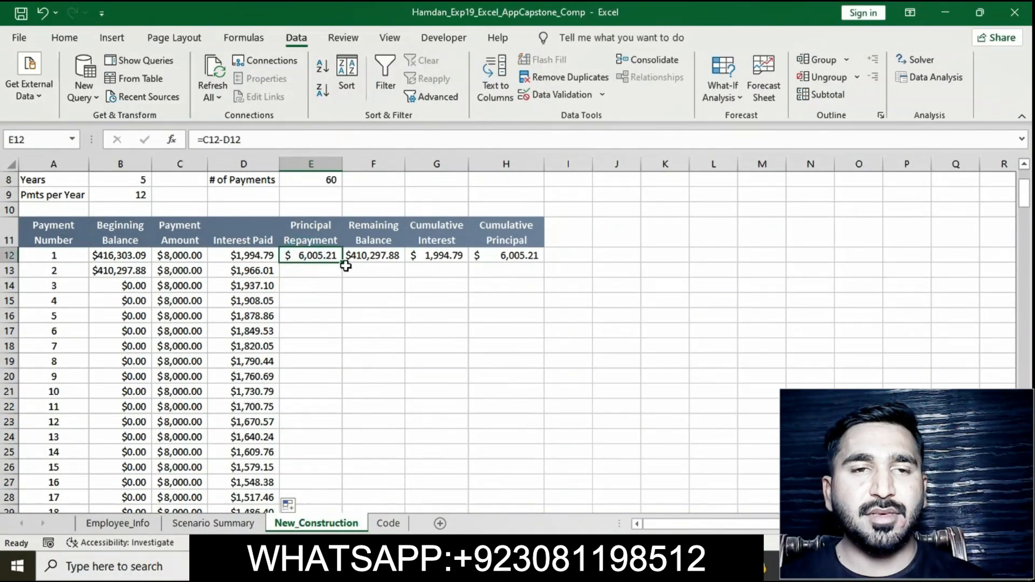
left_click_drag(346, 265, 315, 471)
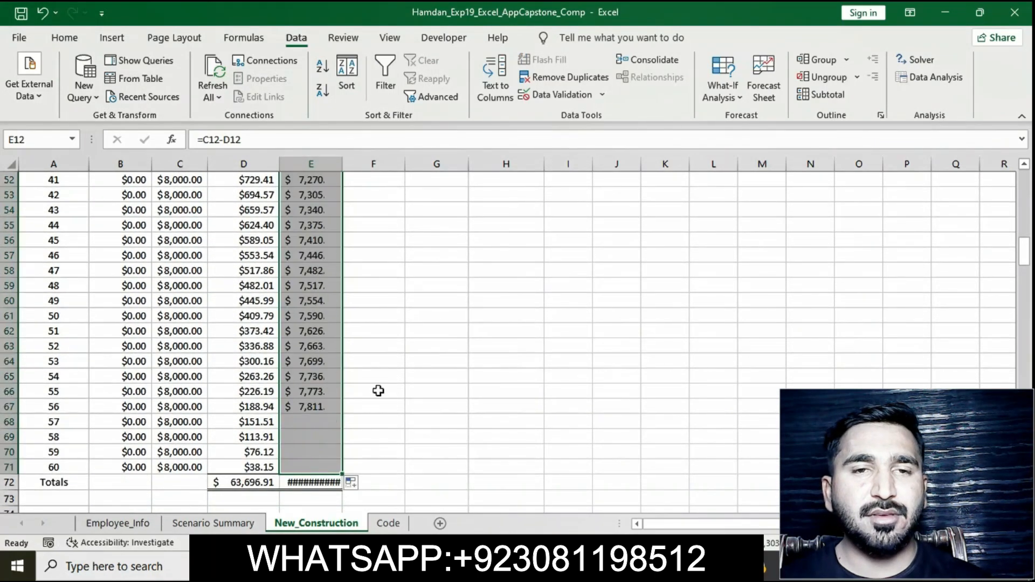
left_click(432, 341)
Step: Fill the remaining balance formula from F12 down column F through row 71
scroll(432, 340, "up", 16)
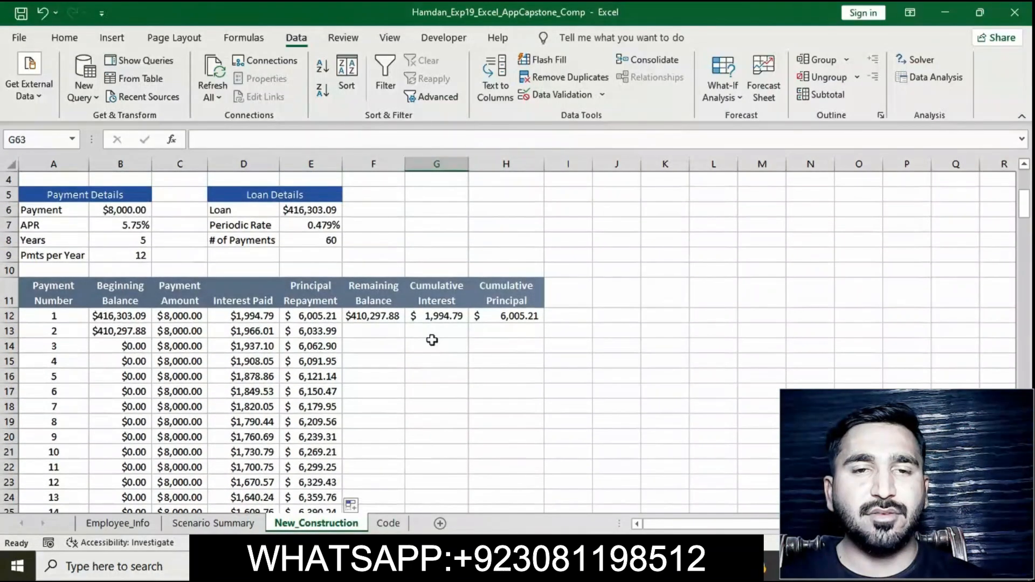
left_click(362, 319)
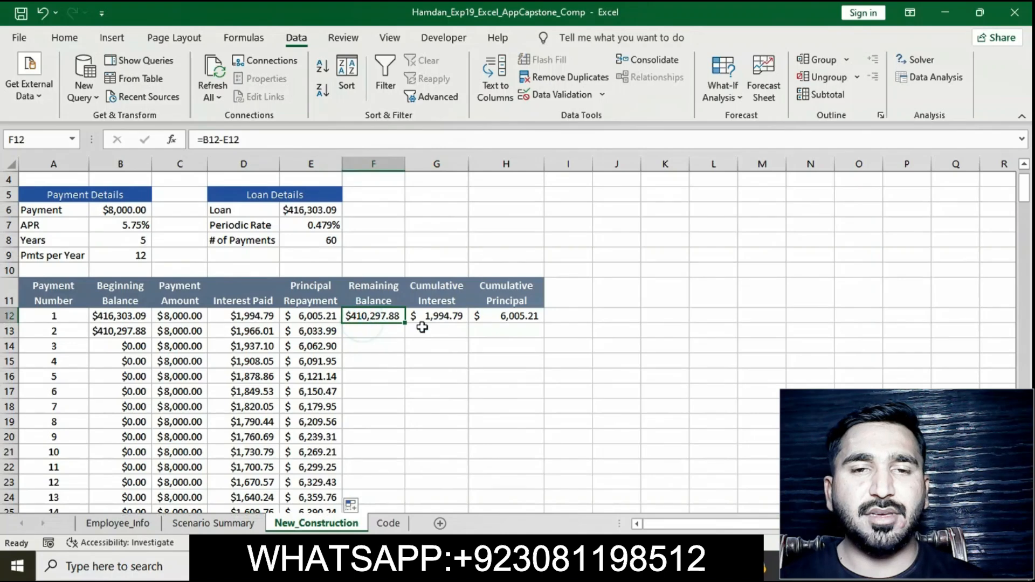
left_click_drag(406, 322, 373, 479)
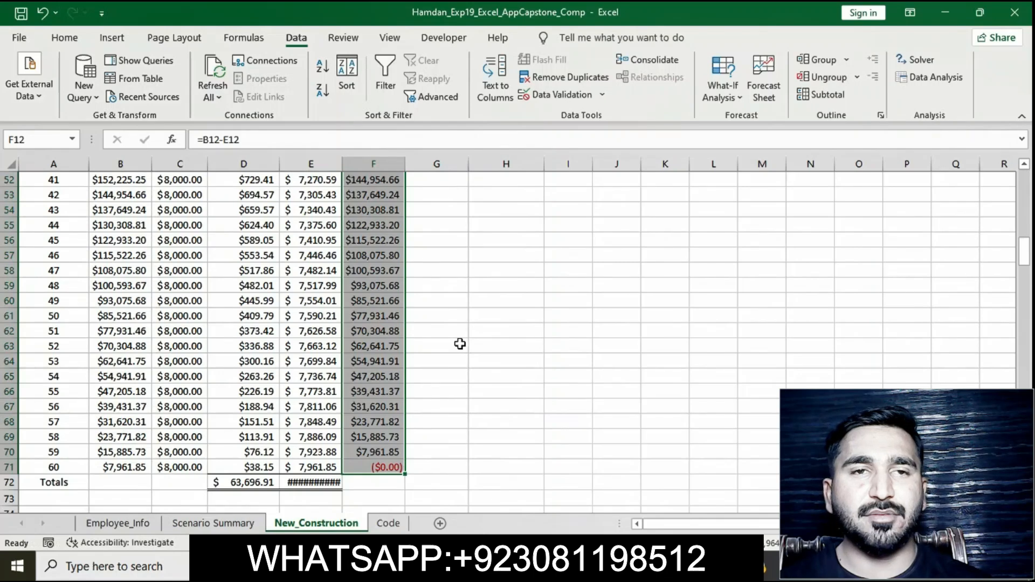
Step: Fill the cumulative interest formula from G12 down column G through row 70
scroll(459, 343, "up", 16)
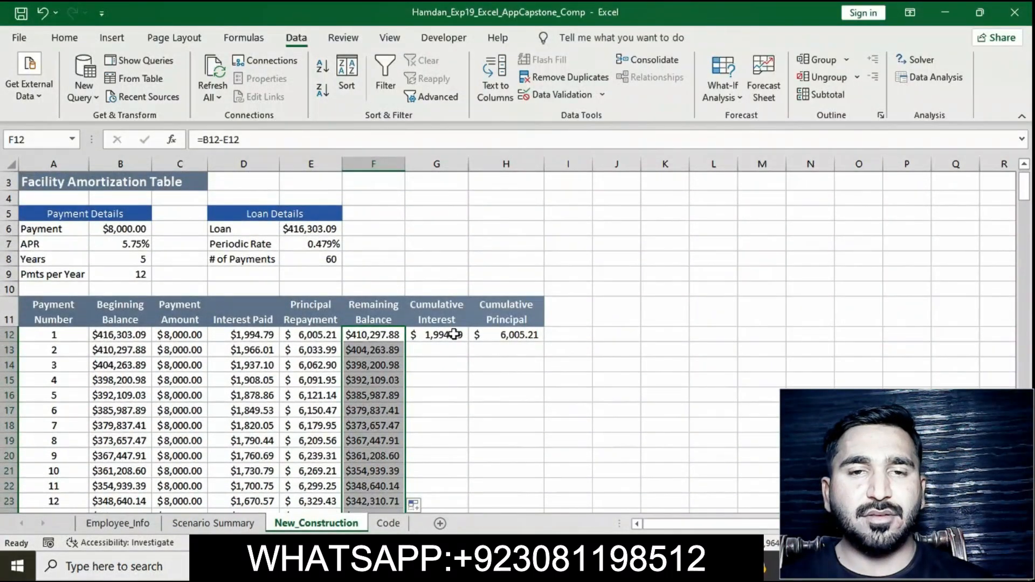
left_click(457, 338)
left_click_drag(468, 341, 434, 393)
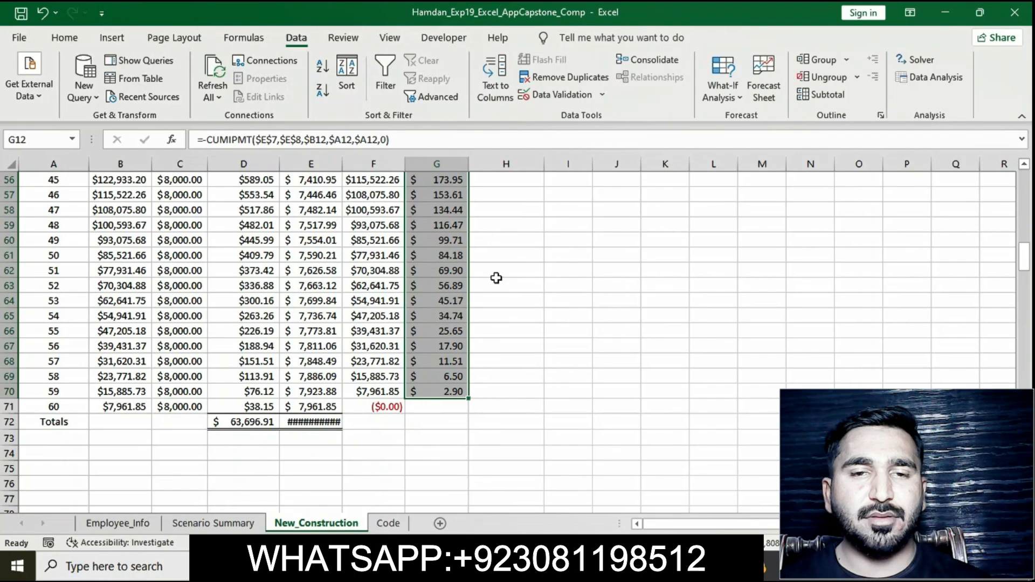
Step: Fill the cumulative principal formula from H12 down column H through row 70
scroll(495, 277, "up", 18)
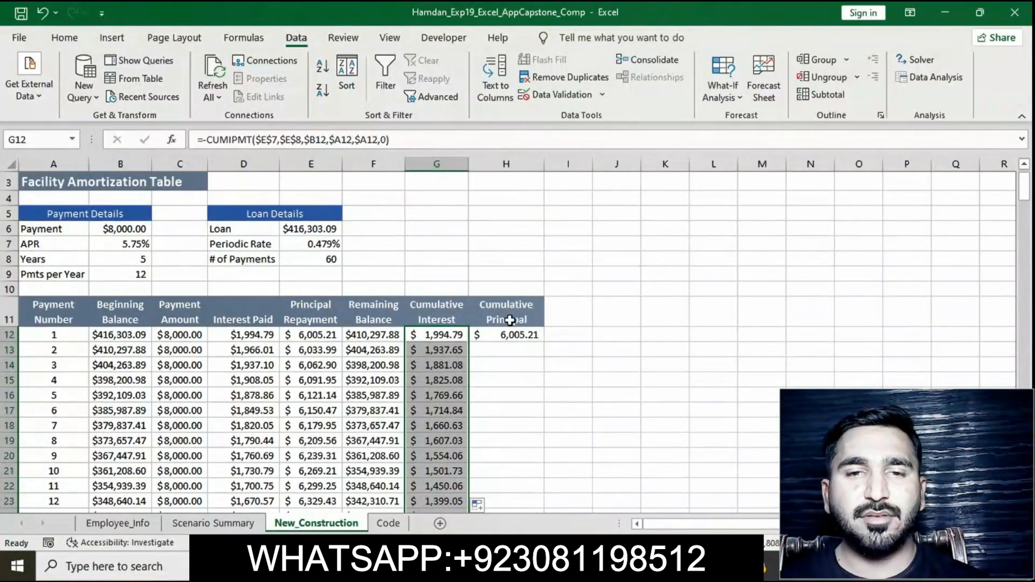
left_click(510, 332)
left_click_drag(543, 346, 507, 453)
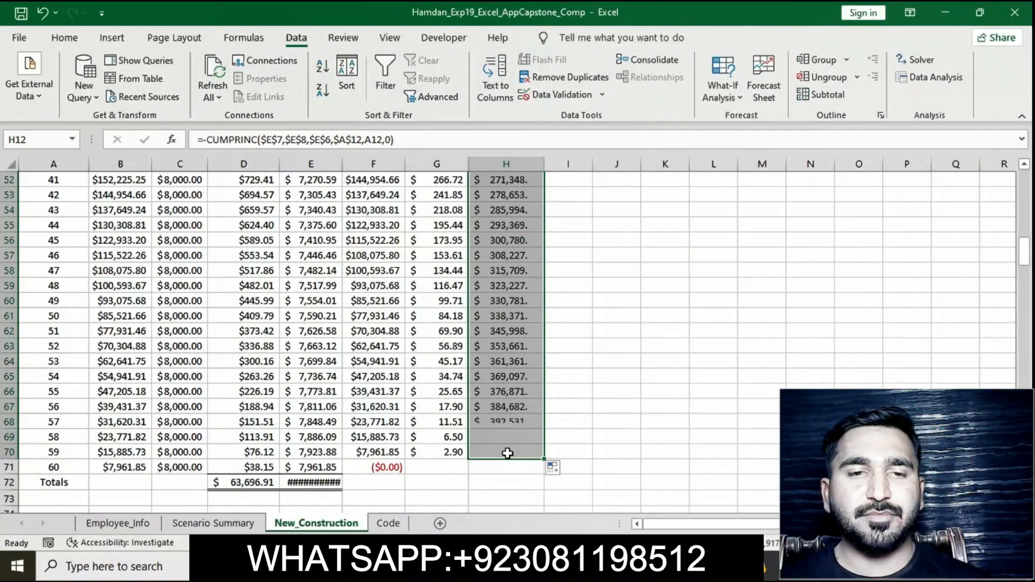
left_click(584, 377)
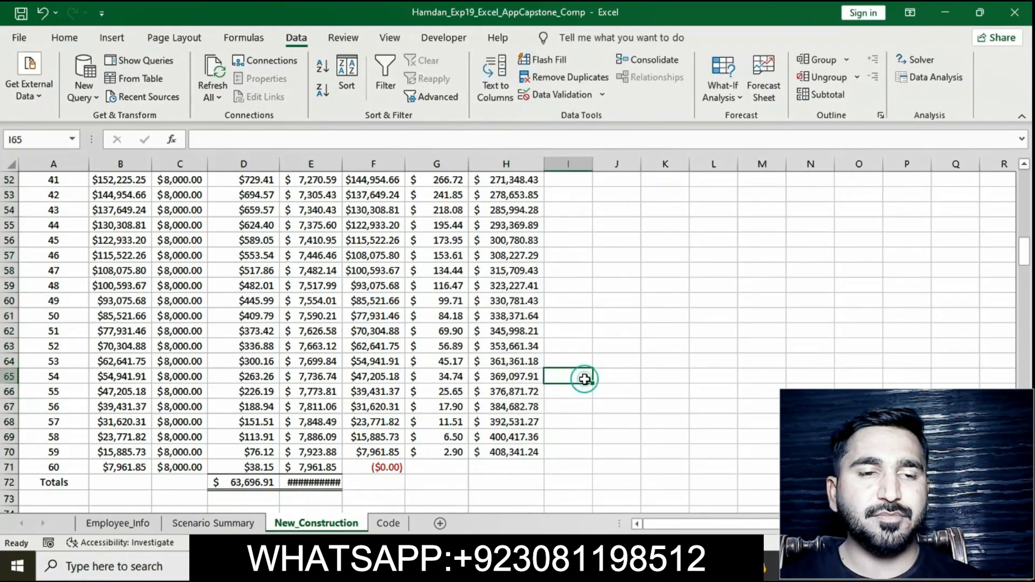
scroll(584, 378, "up", 17)
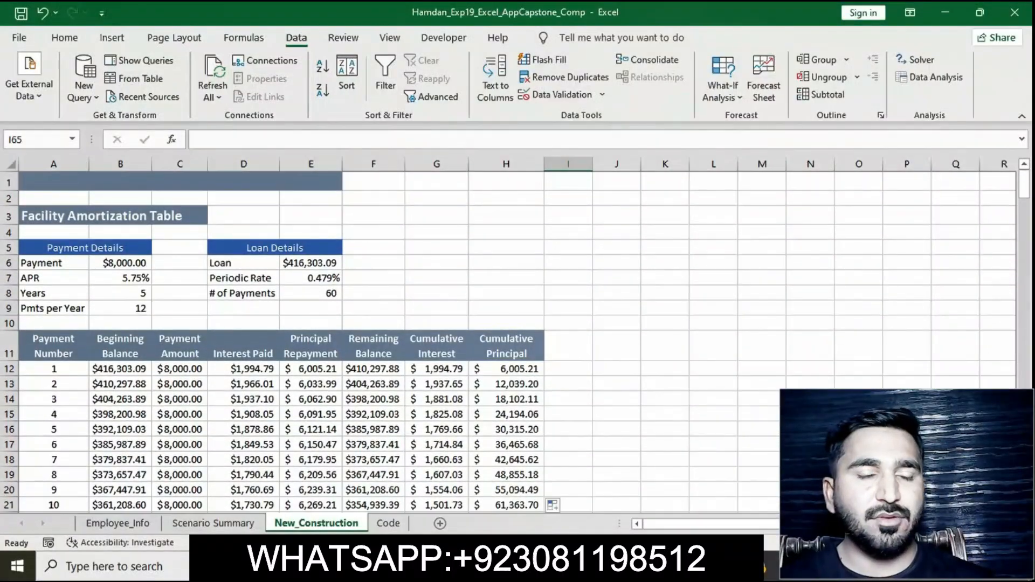
Step: Switch to the instructions document and select the text of instruction 29
key("alt+Tab")
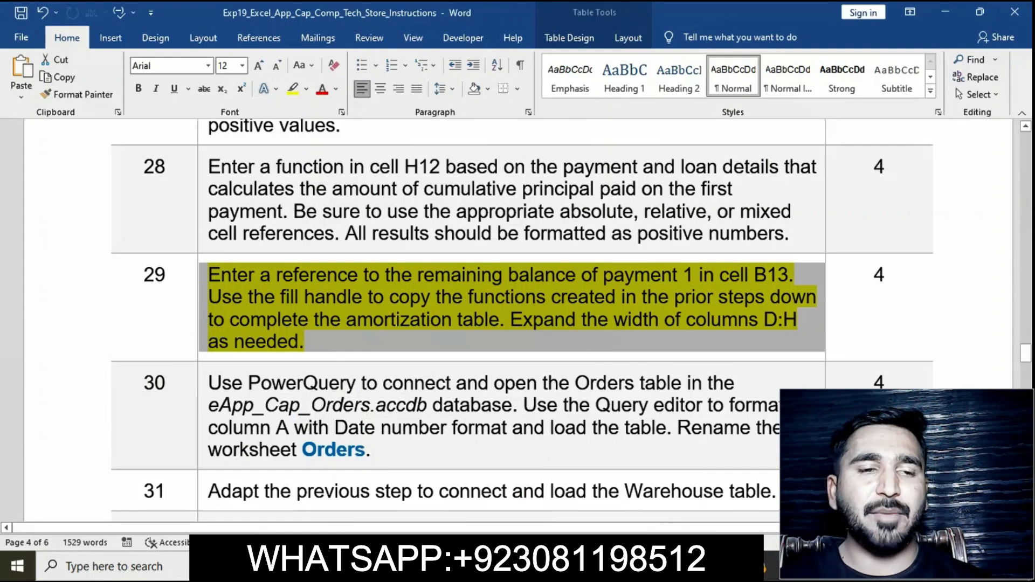
left_click(356, 324)
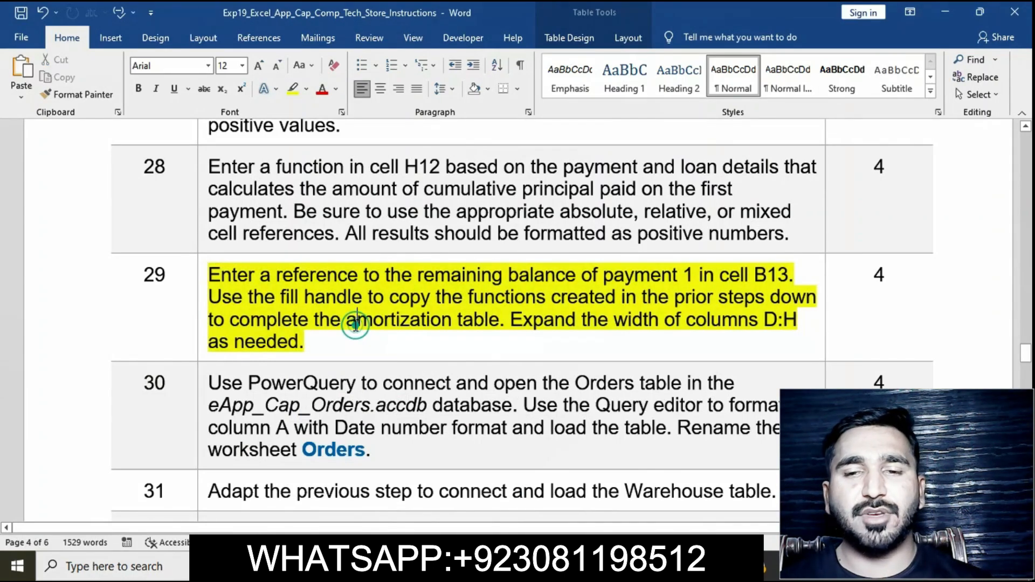
left_click(200, 281)
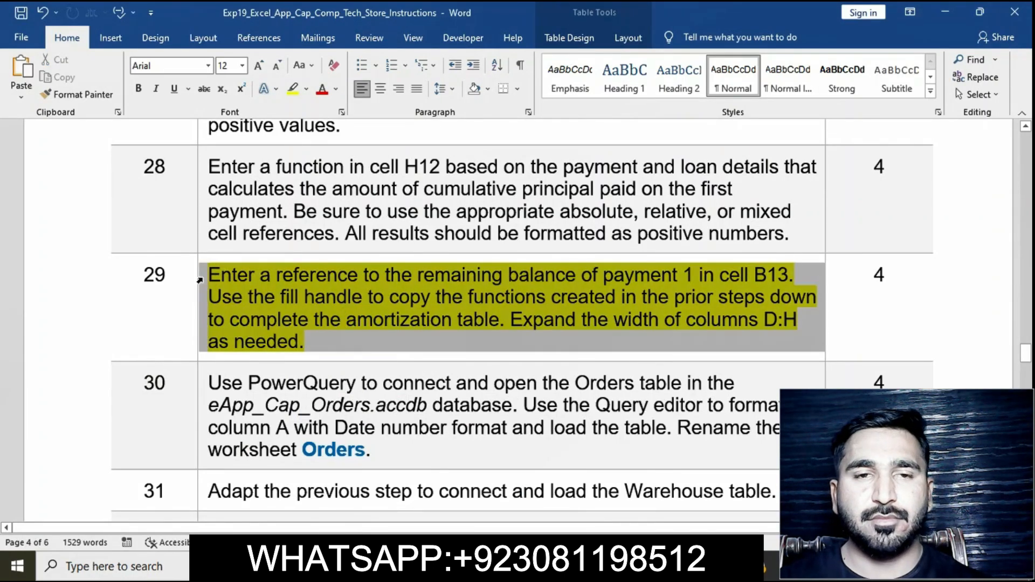